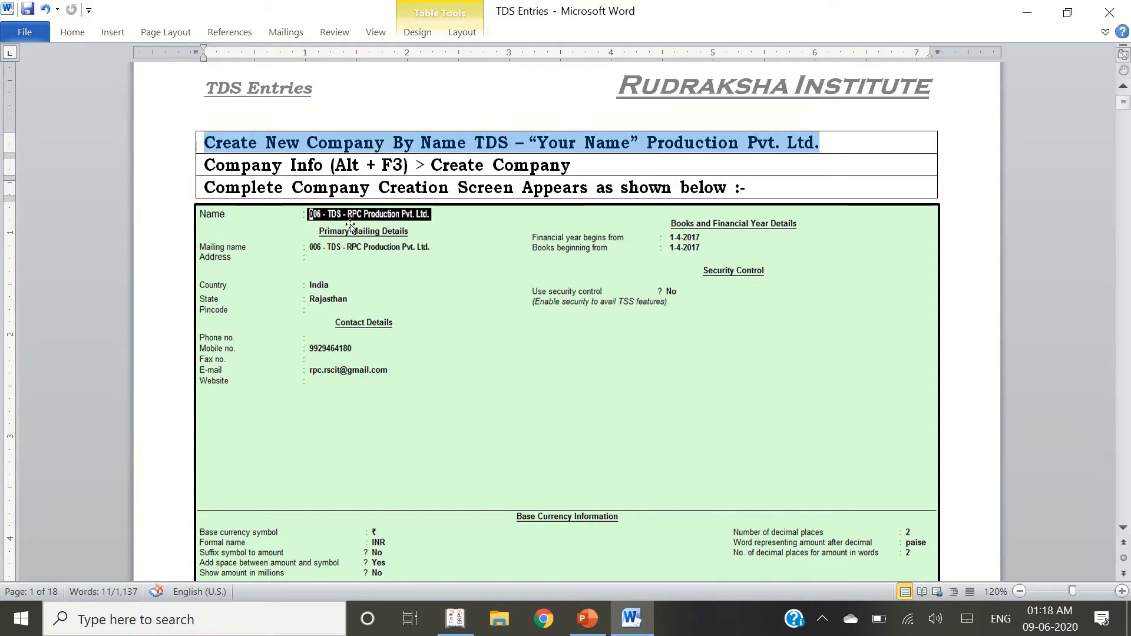
Start a new company in the \channel data directory
key("alt+Tab")
key("alt+Tab")
key("alt+Tab")
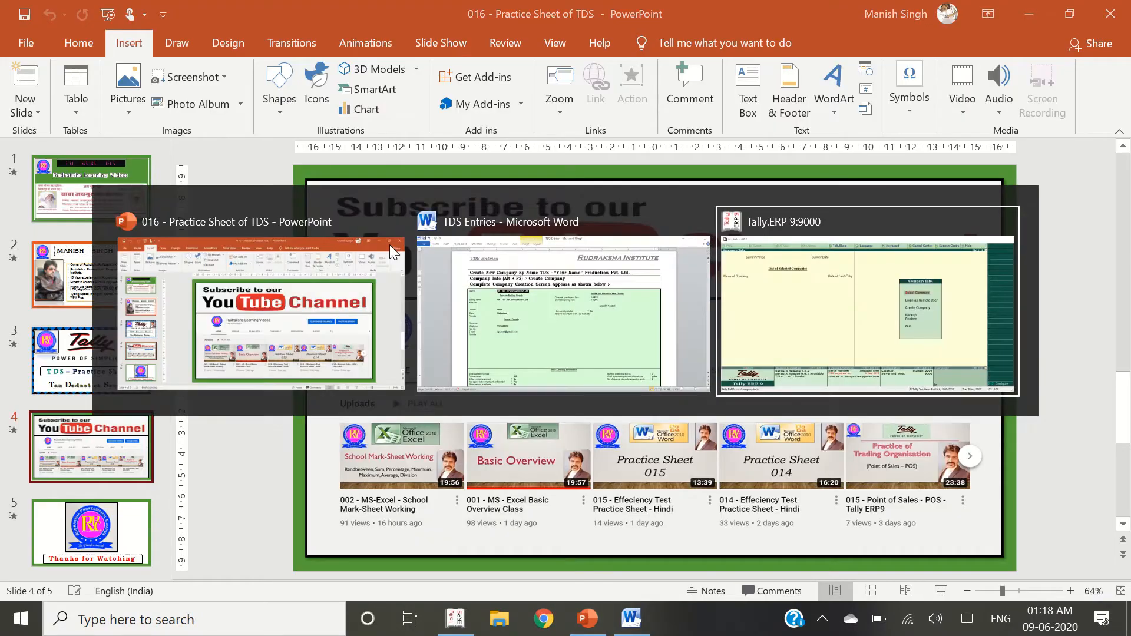
key("Down")
key("Down")
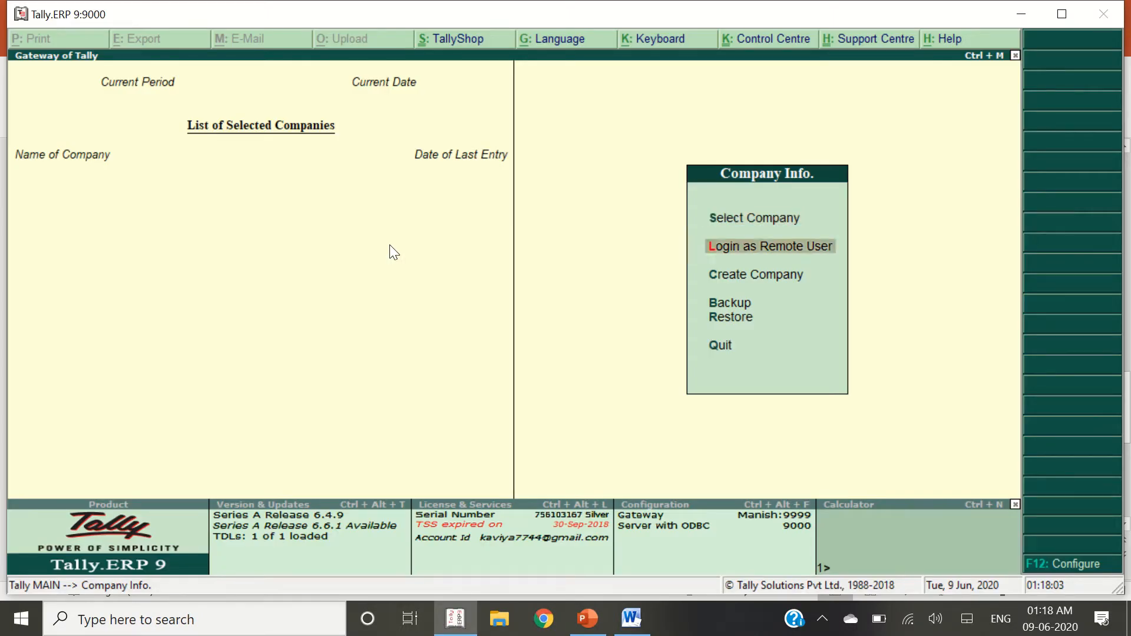
key("Return")
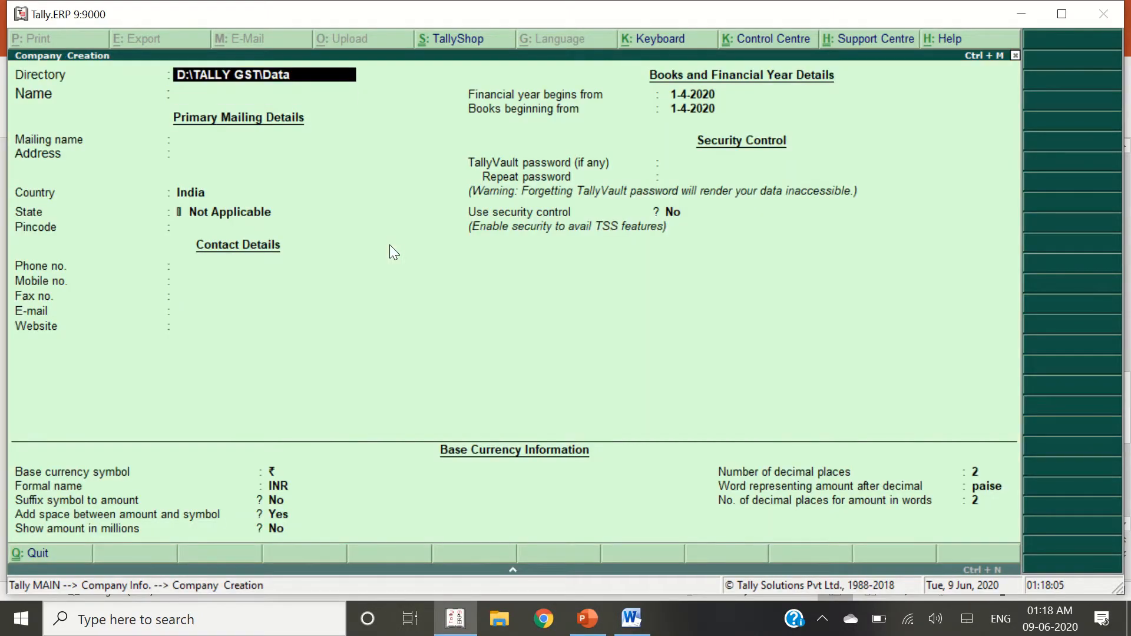
type("\\channel")
key("Return")
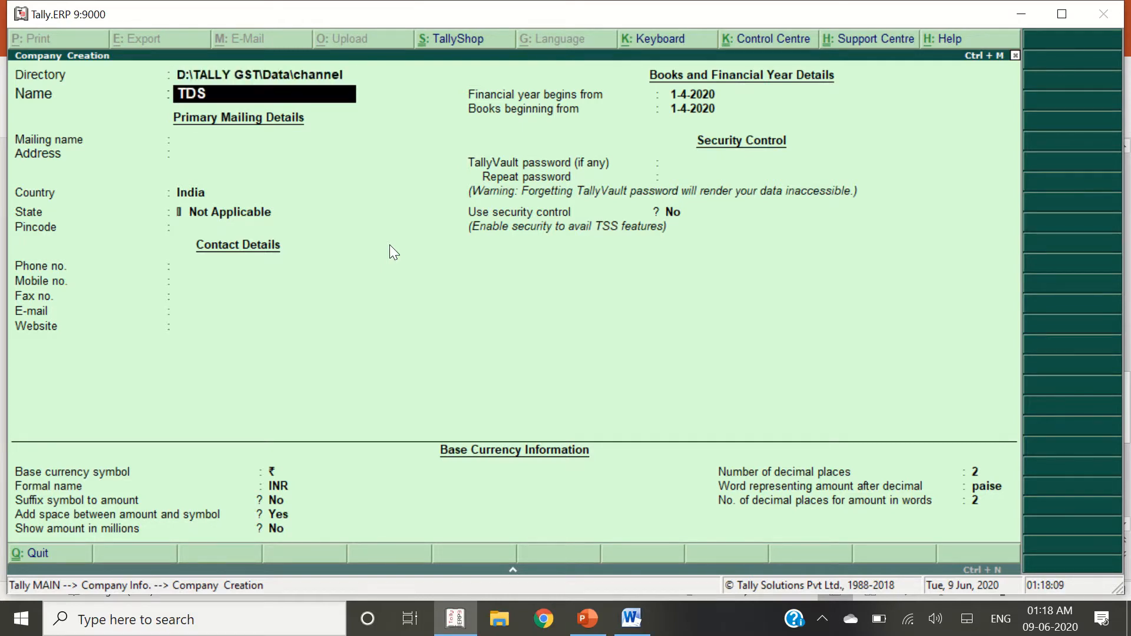
Name the company 'TDS - RPC Production Pvt. Ltd.' and accept the mailing name
key("alt+Tab")
key("alt+Tab")
key("alt+Tab")
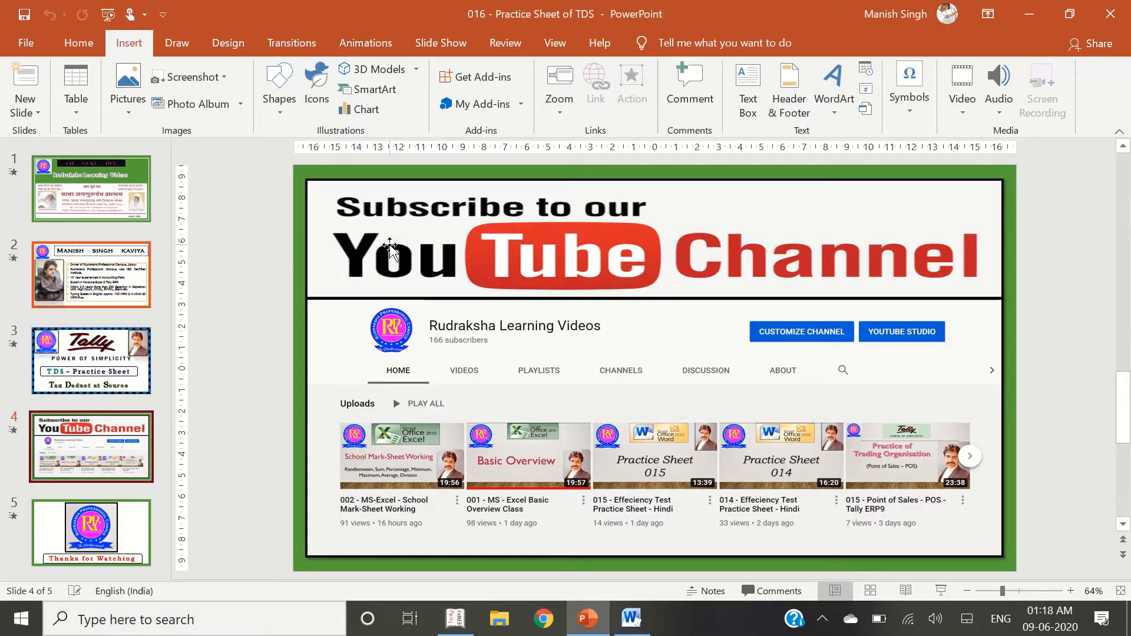
key("alt+Tab")
key("alt+Tab")
key("Tab")
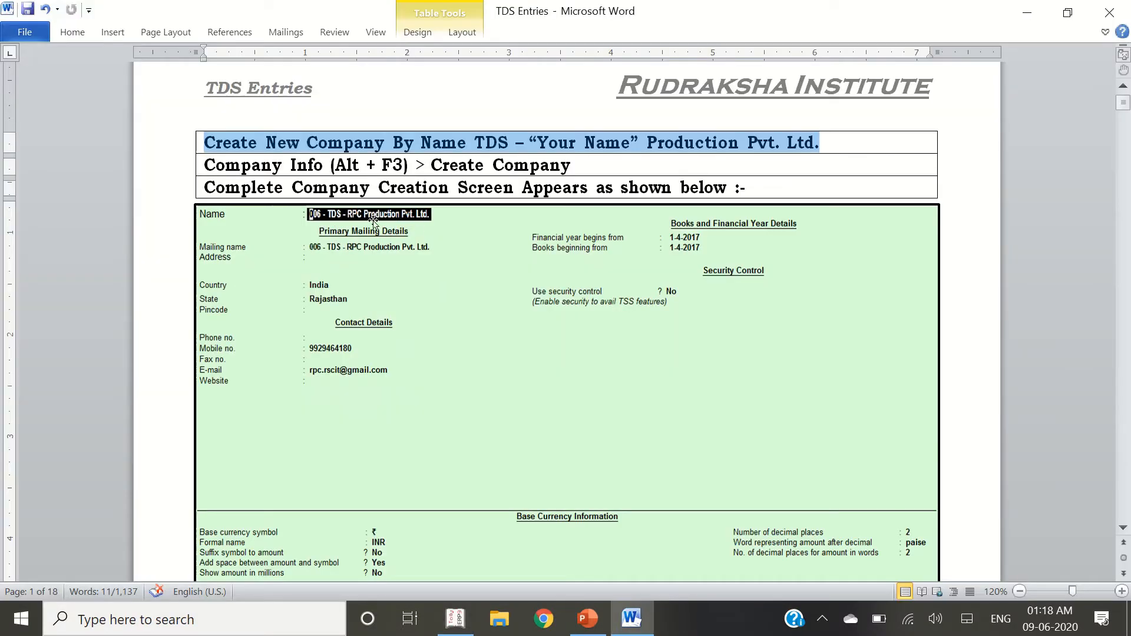
key("alt+Tab")
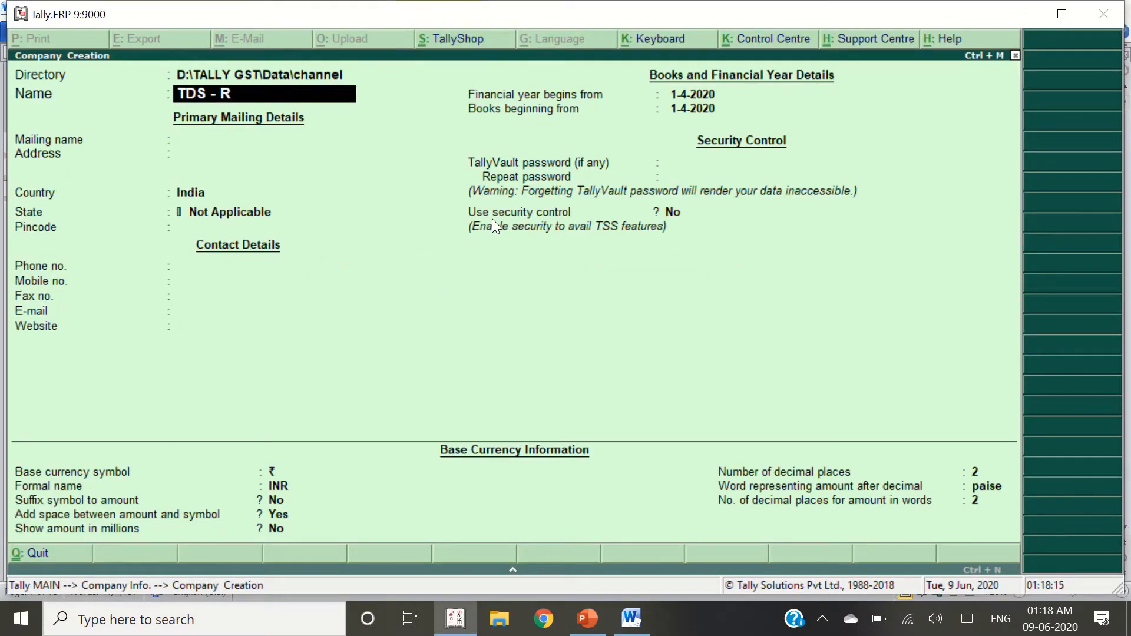
type("PC Prodiuct")
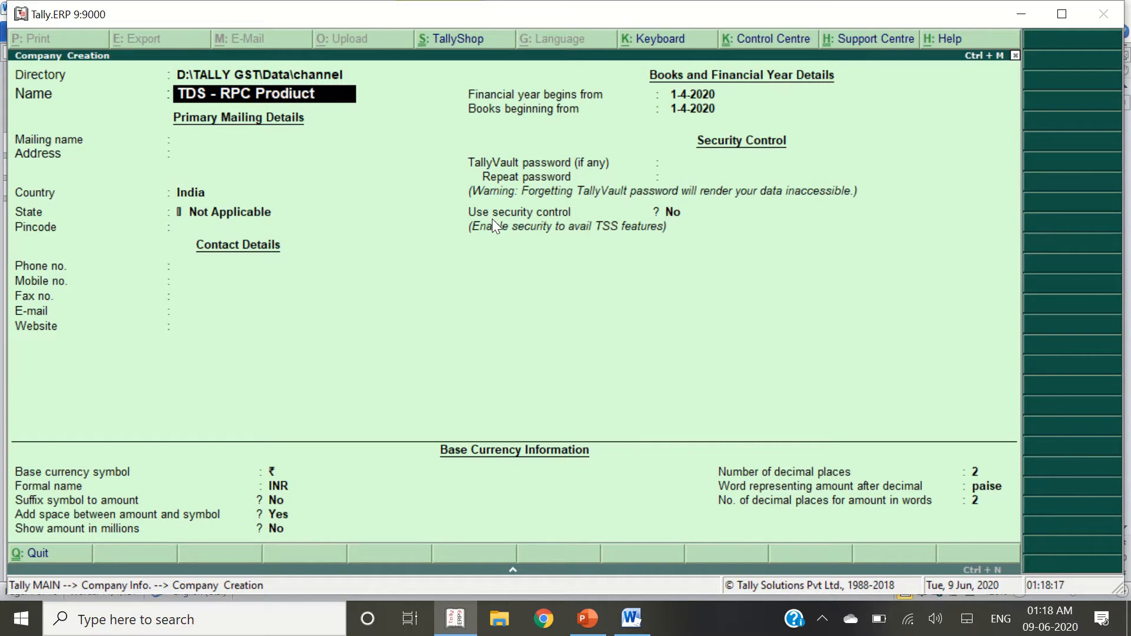
type("uctio")
type(" Pvt. Ltd.")
key("Return")
key("Return")
key("Return")
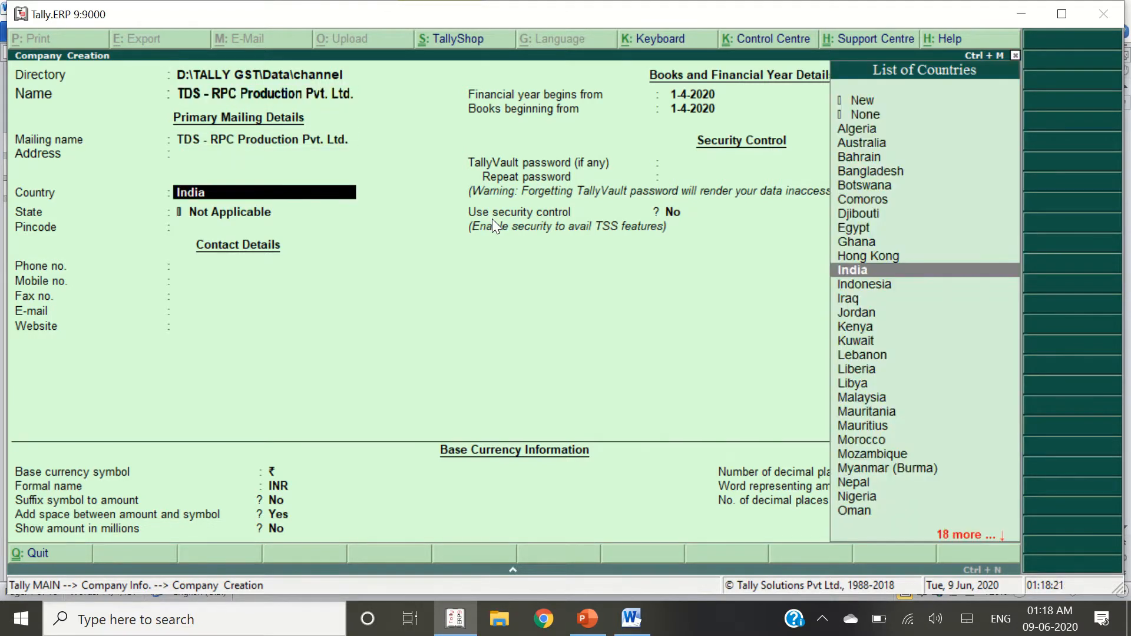
key("Return")
Set the company's state to Rajasthan
type("Raj")
key("alt+Tab")
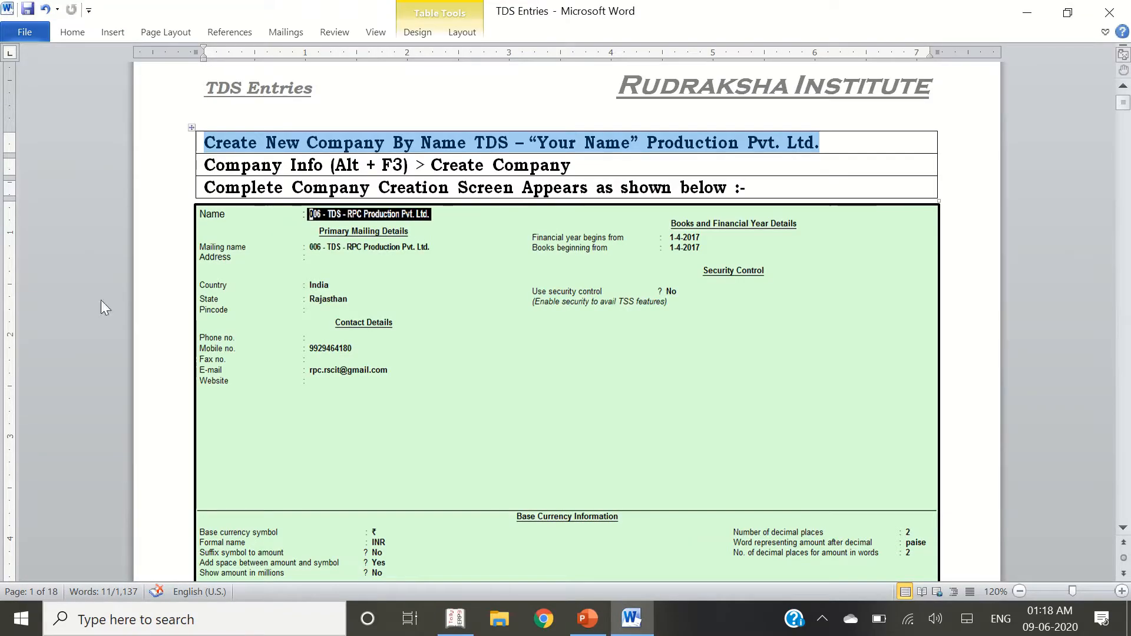
key("alt+Tab")
key("Return")
key("Return")
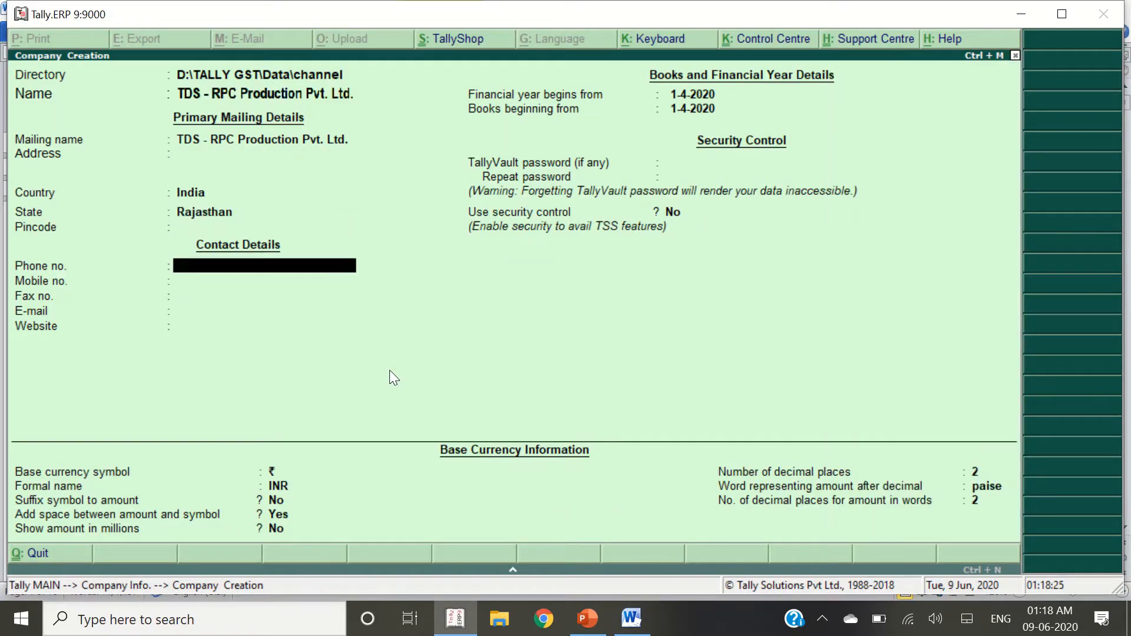
key("Return")
key("Return")
key("Return")
key("Return")
key("Return")
key("Return")
Set the financial year start to 1-4-2017
key("alt+Tab")
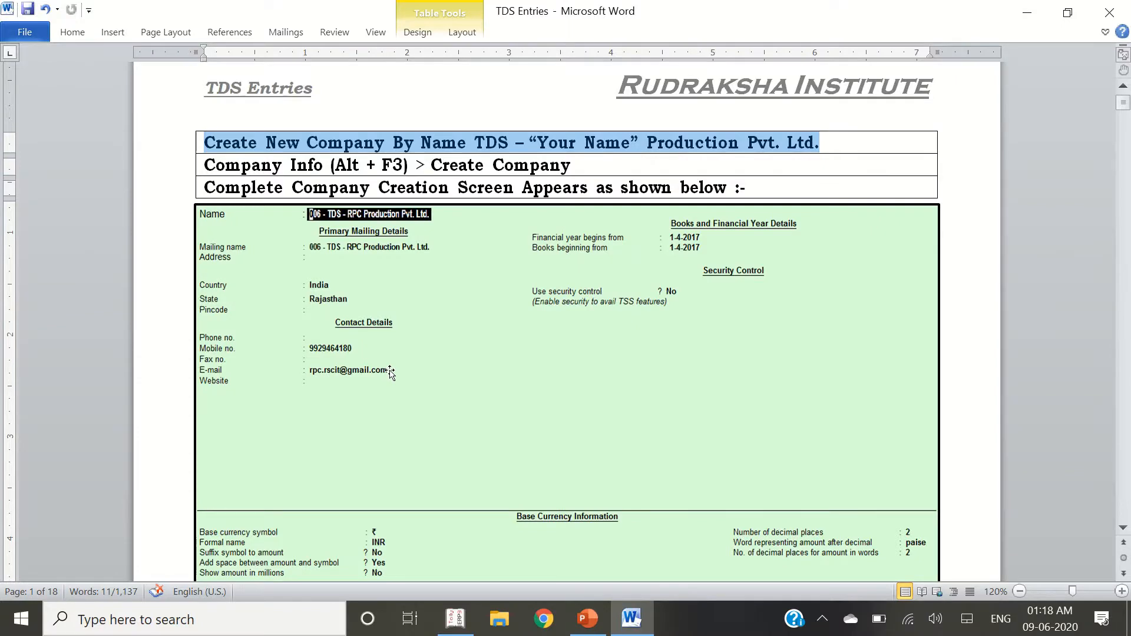
key("alt+Tab")
key("Up")
key("BackSpace")
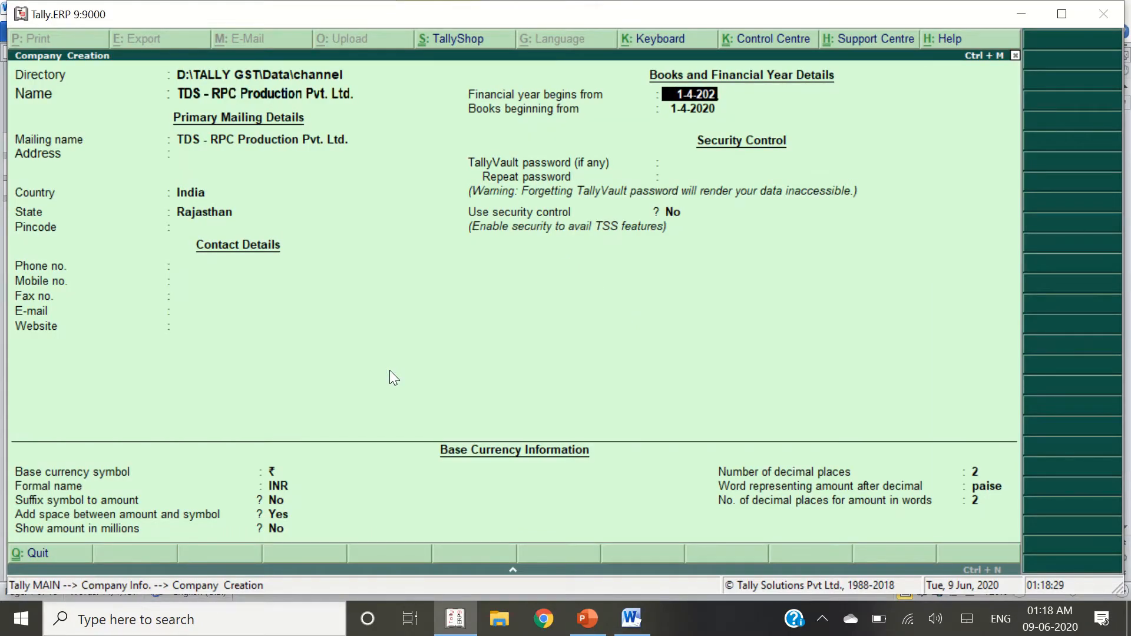
key("BackSpace")
key("BackSpace")
key("BackSpace")
type("17")
key("Return")
Turn security control on and set the administrator name and password
key("Return")
key("Return")
key("Return")
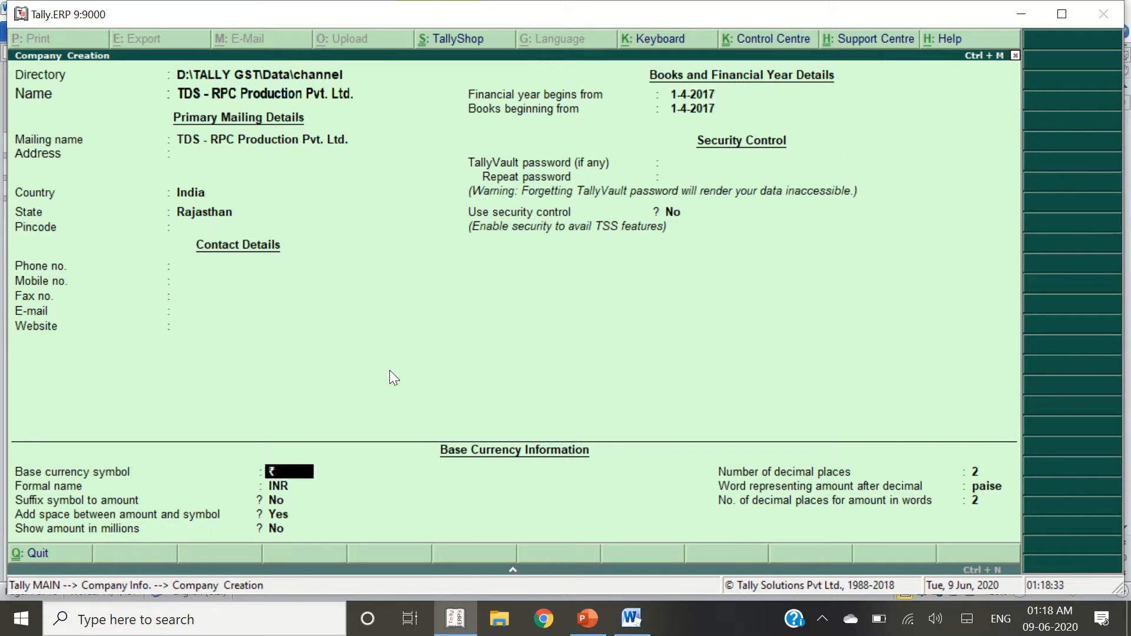
key("Up")
type("yrpc")
key("Return")
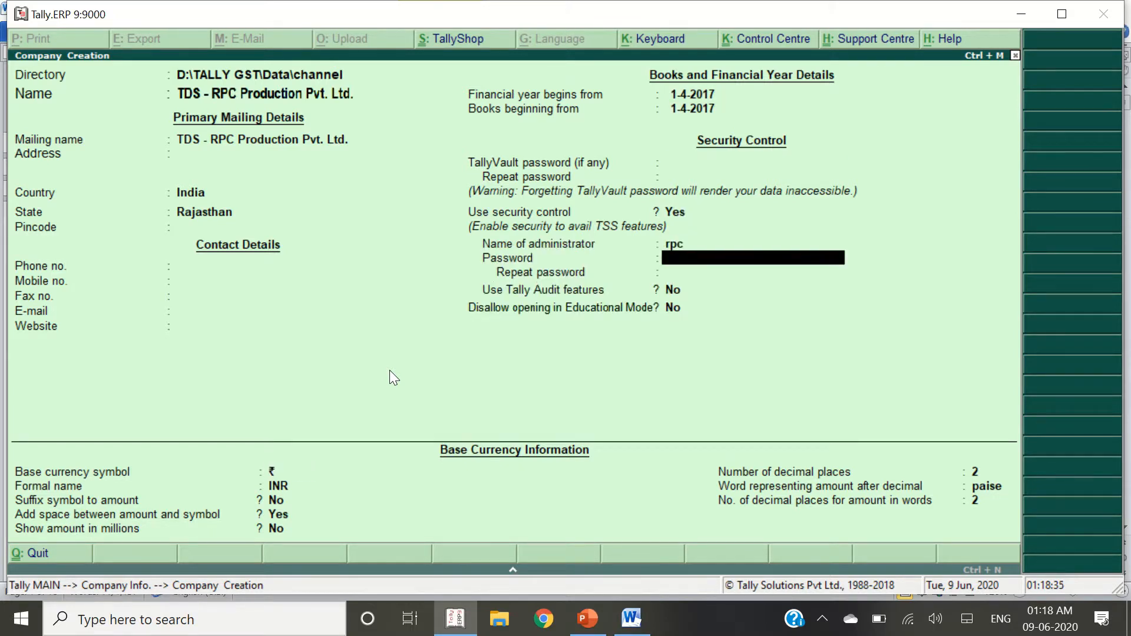
type("rpc")
key("Return")
type("rpc")
key("Return")
key("Return")
key("Return")
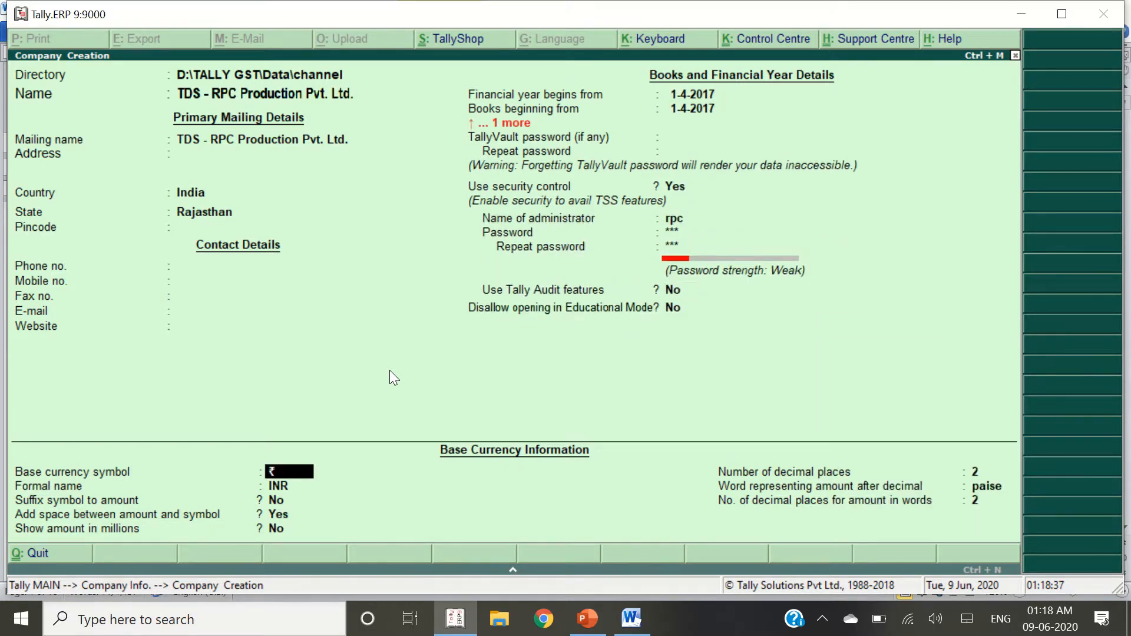
key("Return")
key("Return")
key("Return")
key("Return")
key("Return")
Save the new company and enter the administrator user name at login
key("Return")
key("Return")
key("Return")
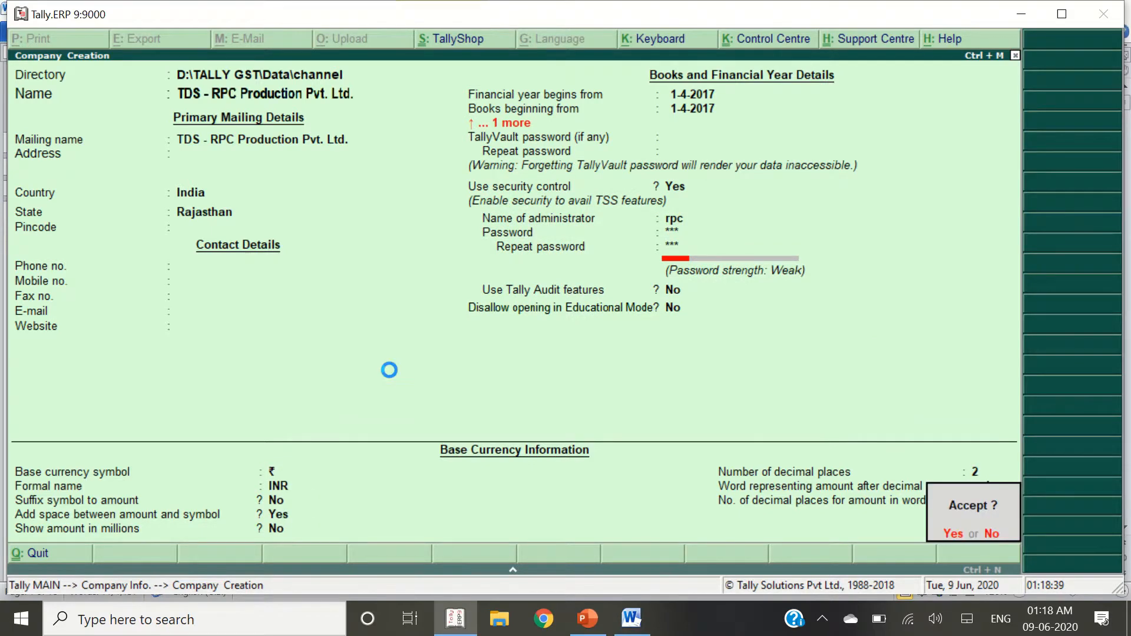
key("Return")
type("rpc")
key("Return")
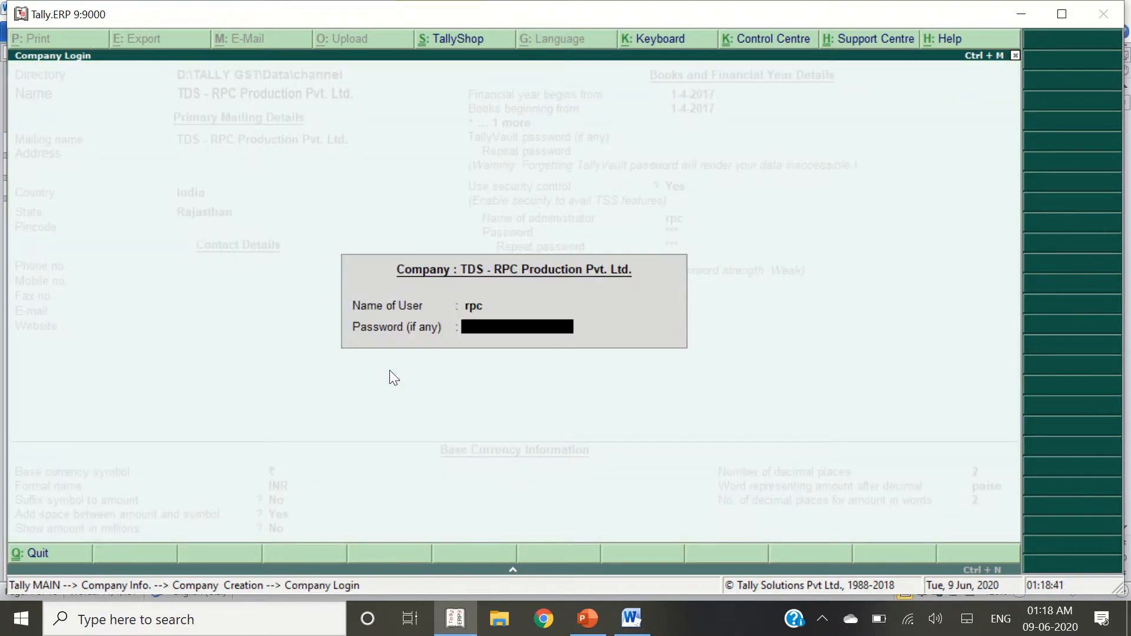
Log in and review the TDS activation steps in the reference document
type("rpc")
key("Return")
key("alt+Tab")
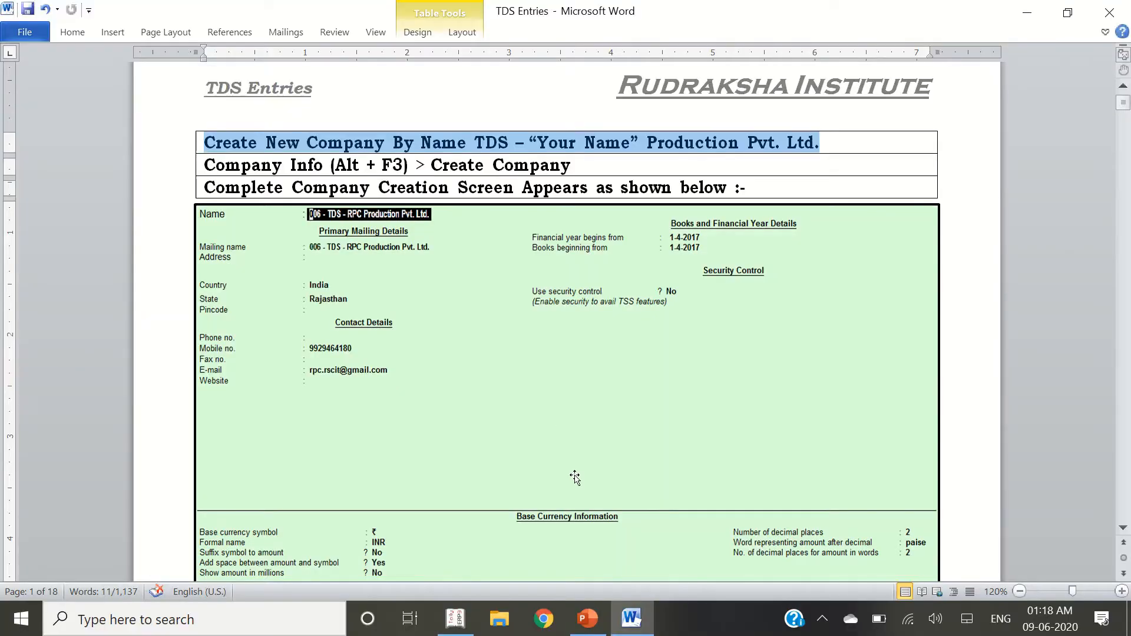
scroll(427, 444, "down", 10)
left_click(374, 248)
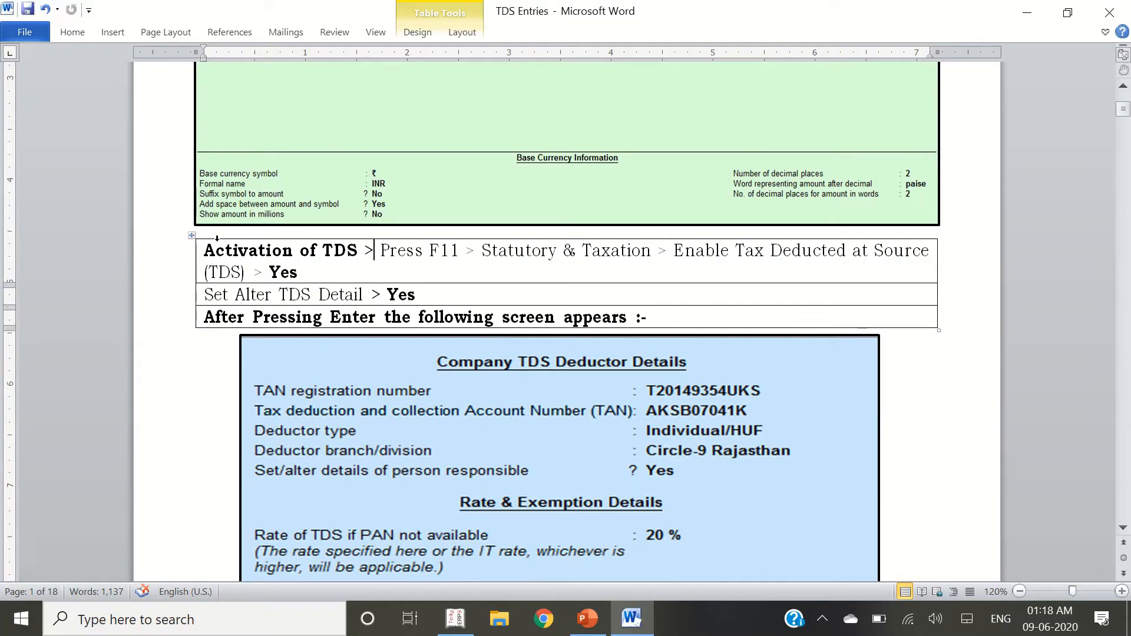
left_click_drag(214, 250, 249, 250)
left_click_drag(328, 238, 394, 247)
left_click(442, 260)
key("alt+Tab")
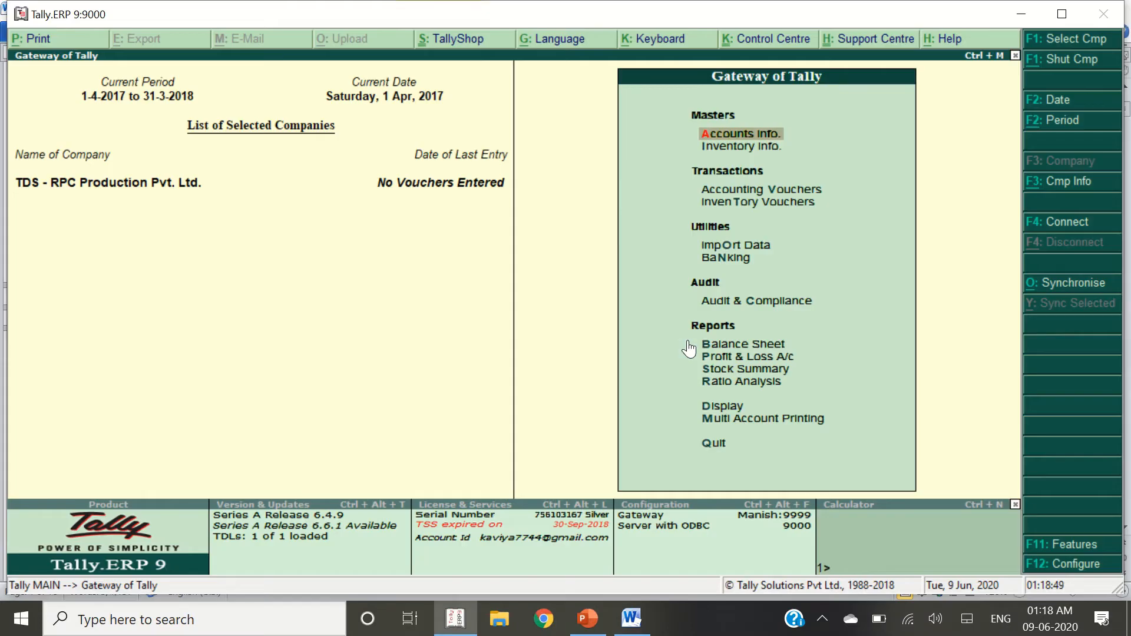
Under F11 Statutory & Taxation, enable Tax Deducted at Source and choose to set TDS details
key("F11")
key("Escape")
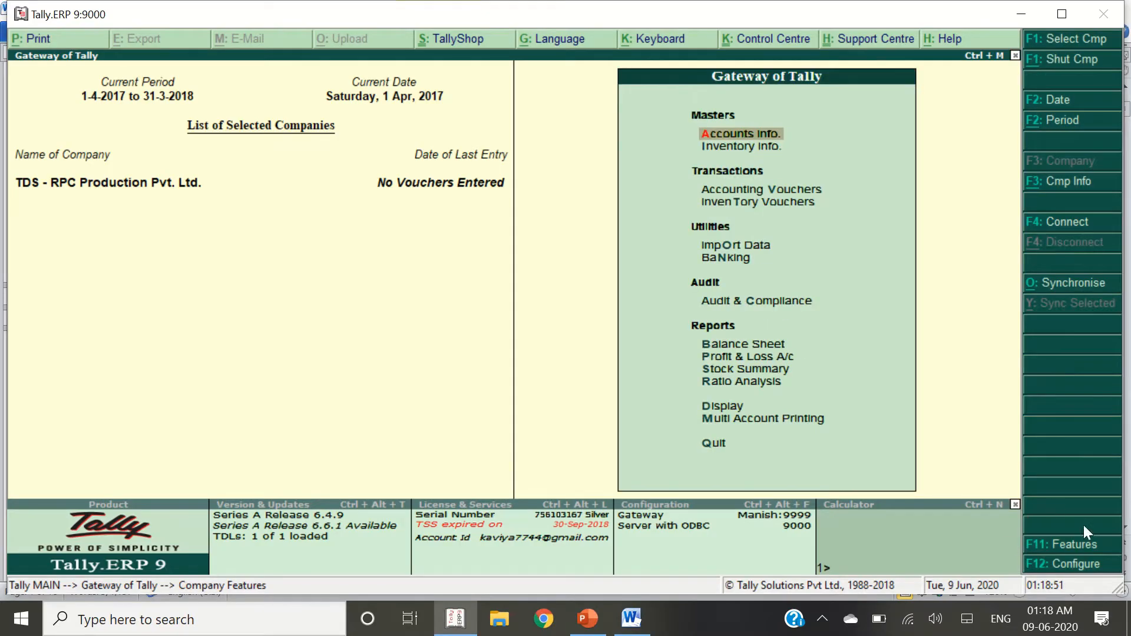
left_click(1060, 545)
key("Down")
key("Down")
key("Down")
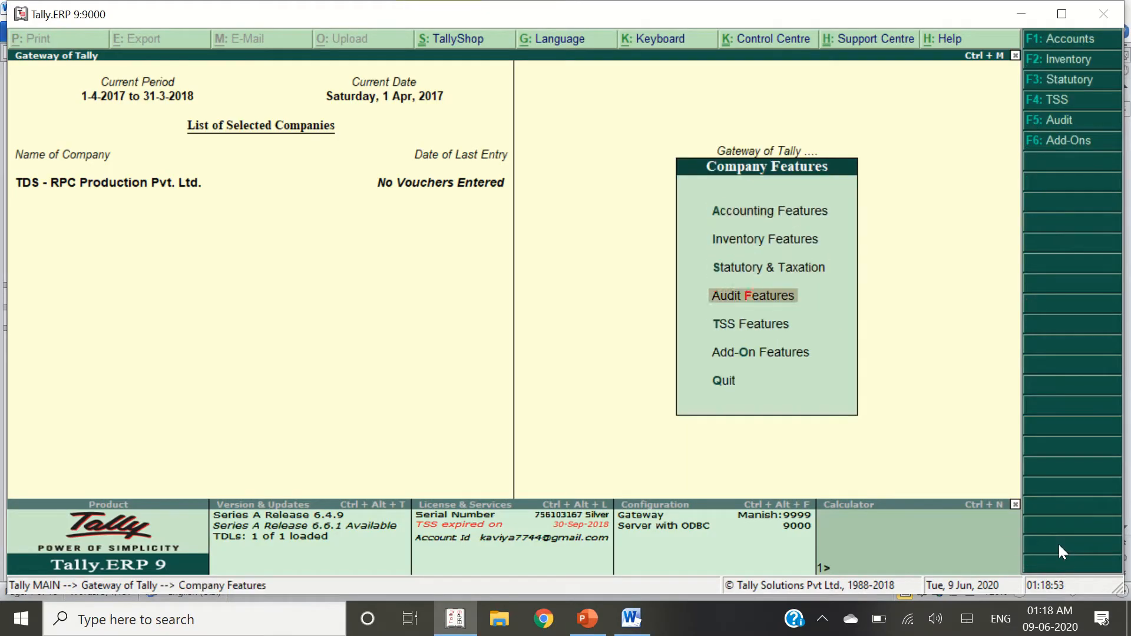
key("Up")
key("Return")
key("Return")
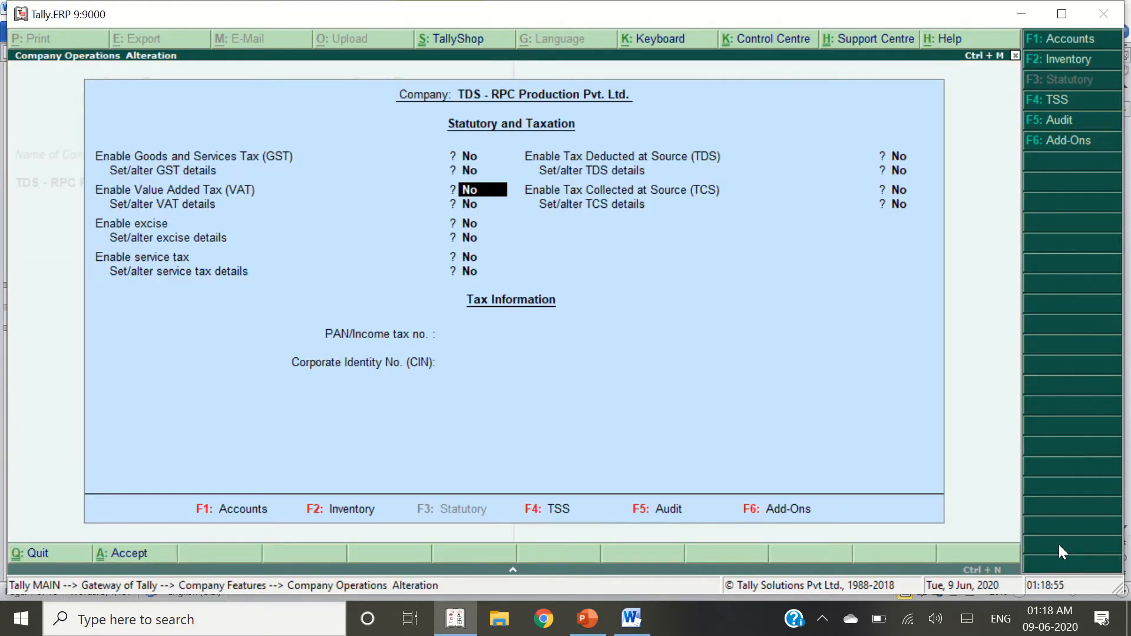
key("Return")
key("Return")
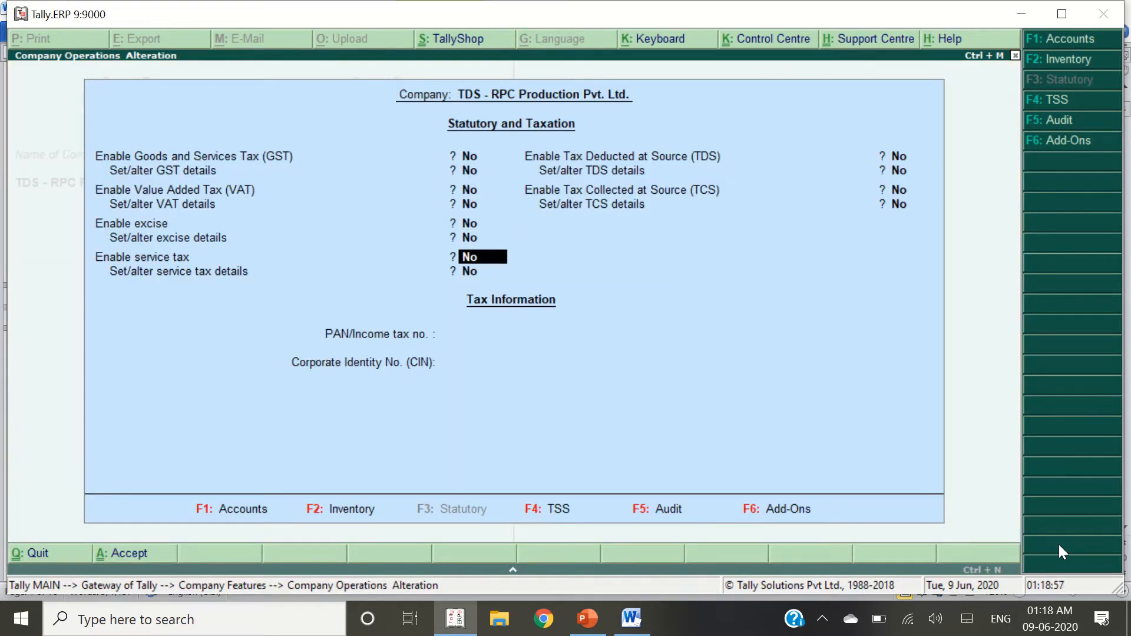
key("Return")
type("y")
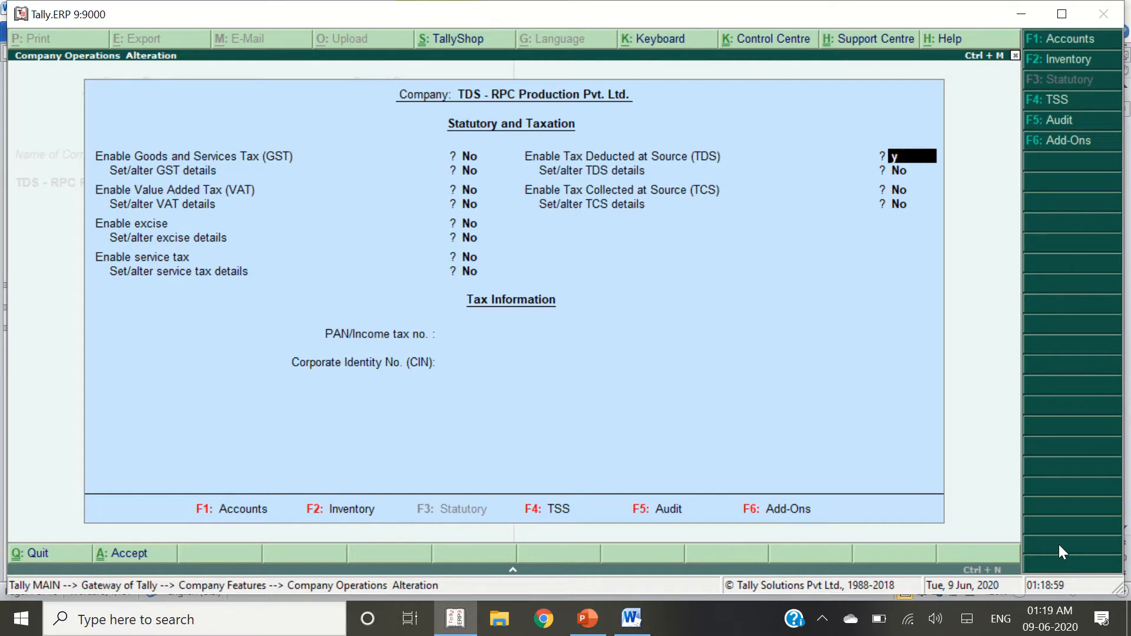
key("Return")
type("y")
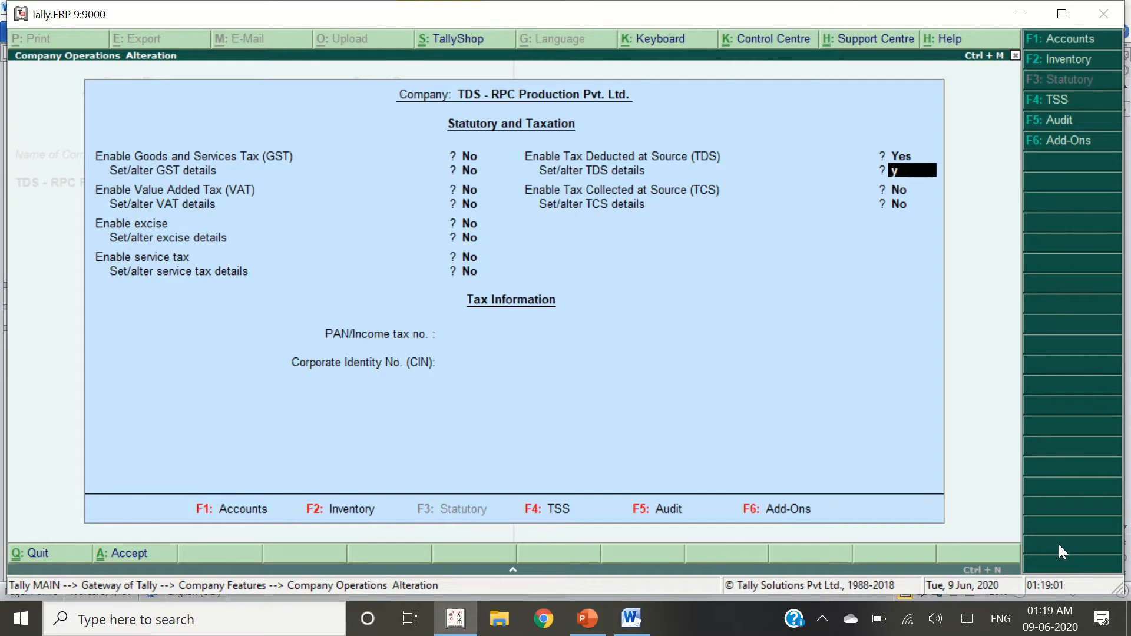
key("Return")
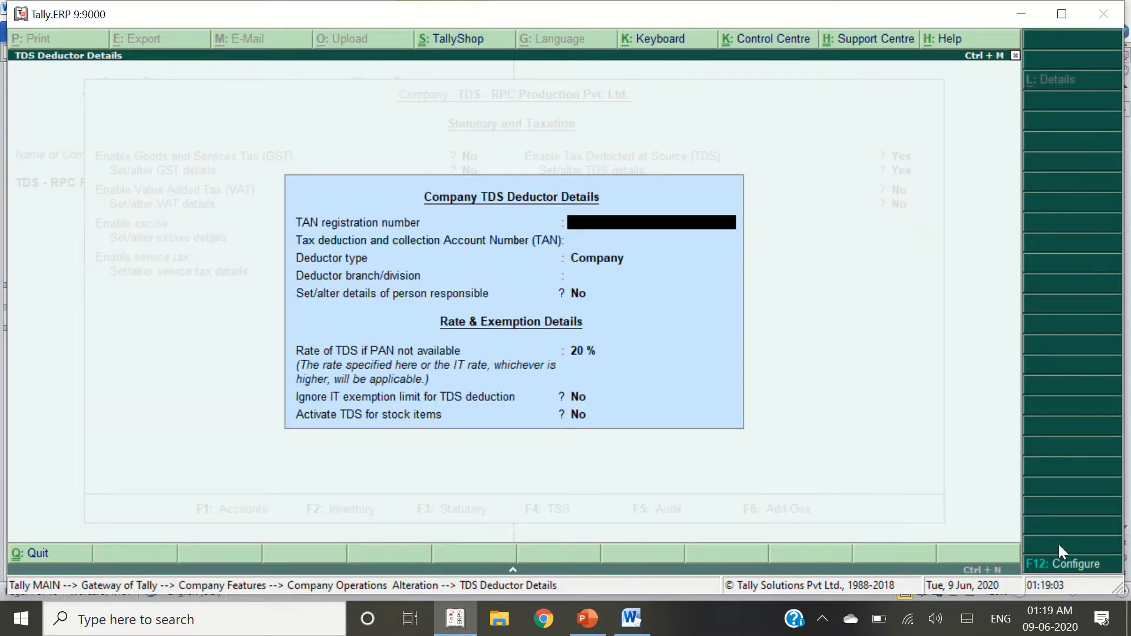
Complete the TAN registration number from the reference document
key("alt+Tab")
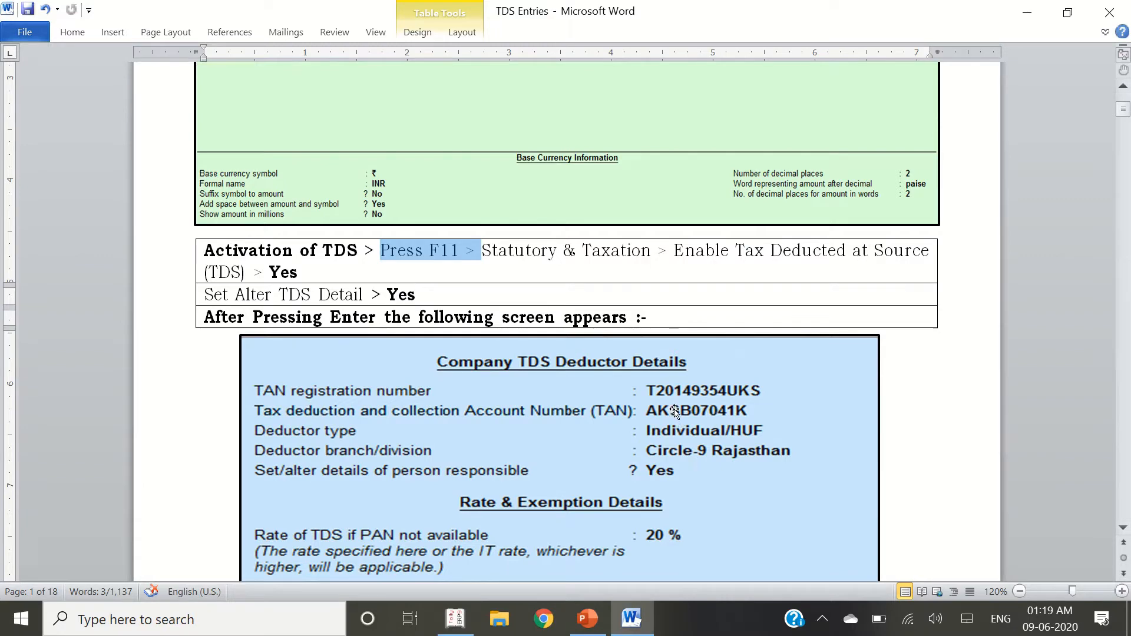
key("alt+Tab")
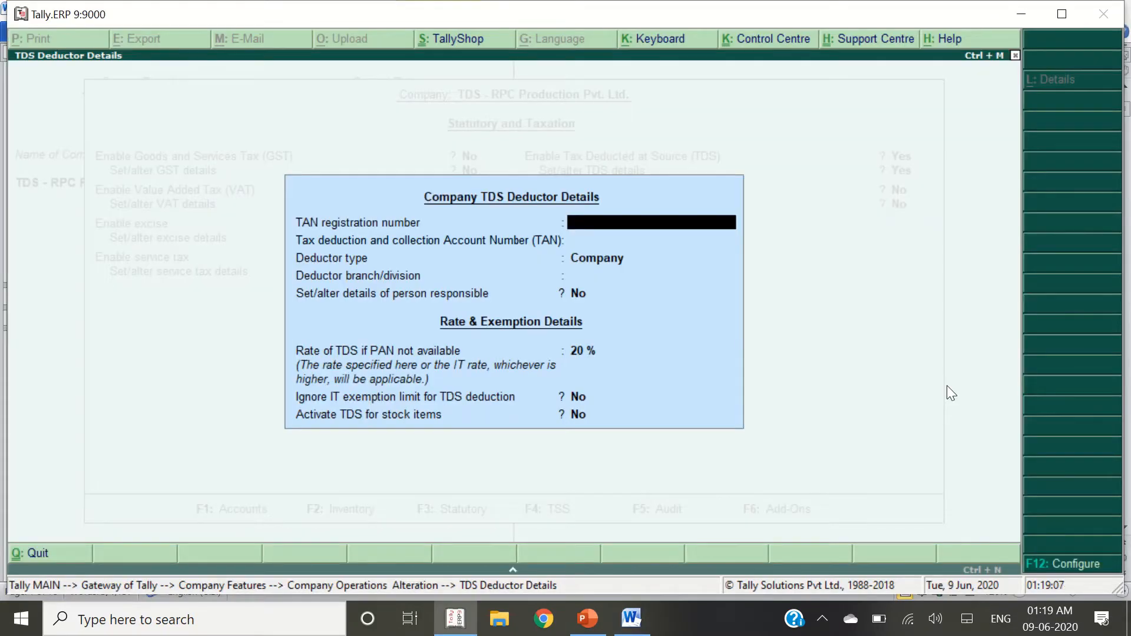
key("alt+Tab")
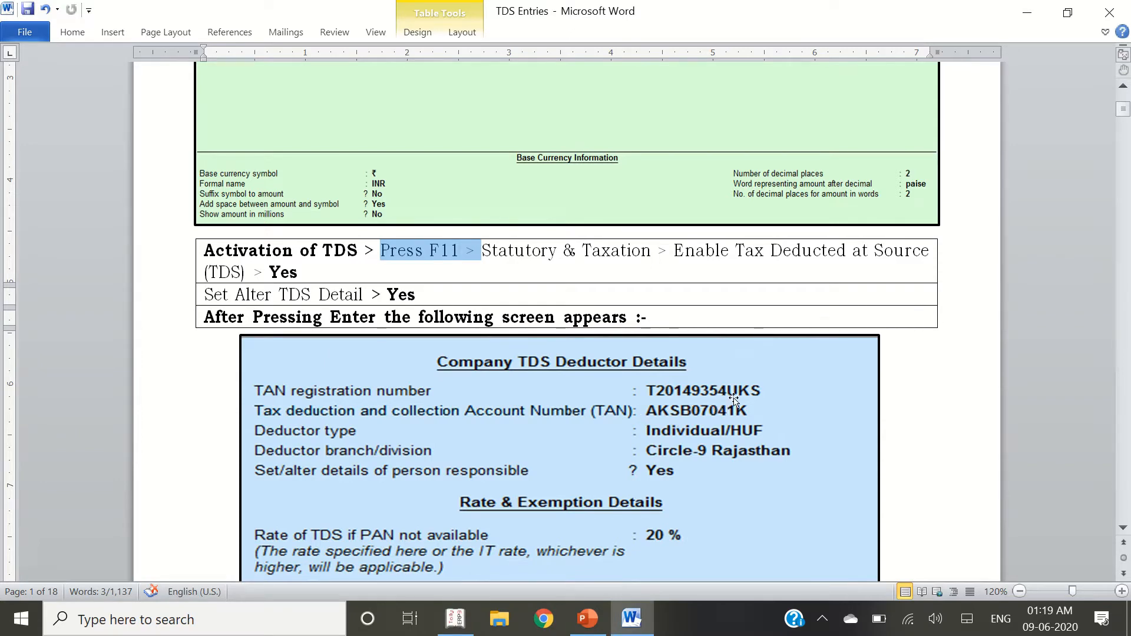
key("alt+Tab")
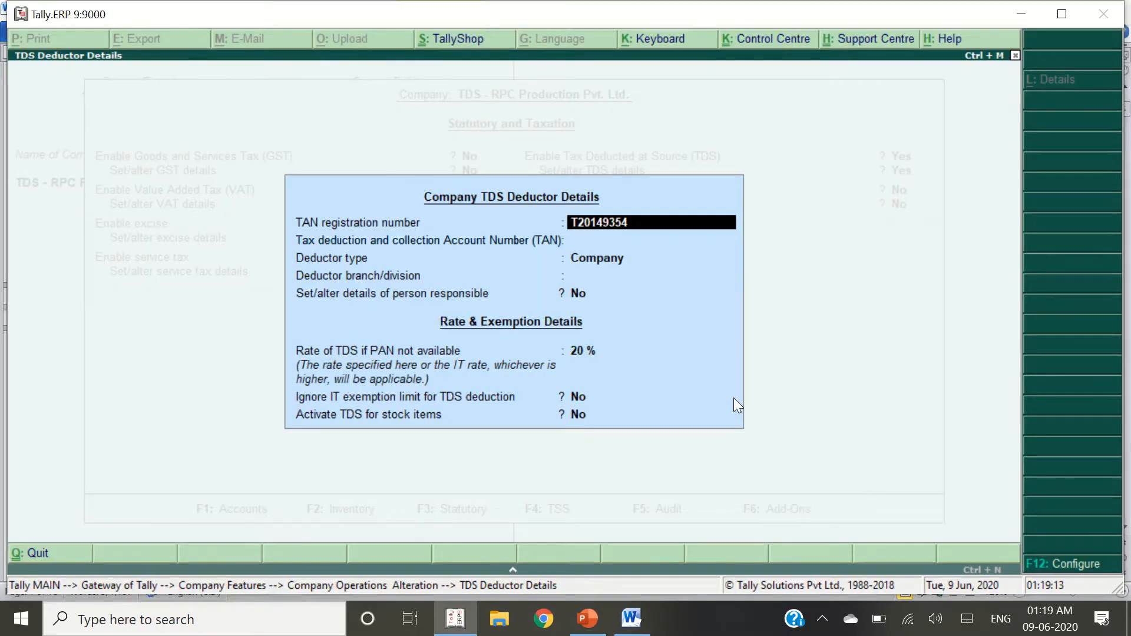
type("UKS")
key("Return")
Complete the TAN account number from the reference document
key("alt+Tab")
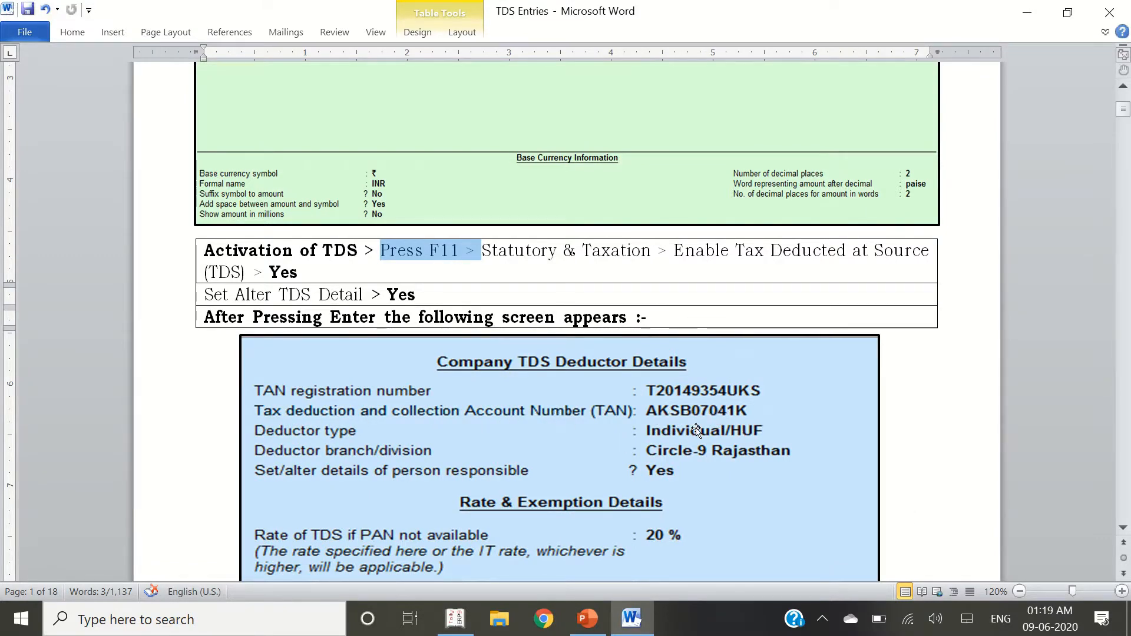
key("alt+Tab")
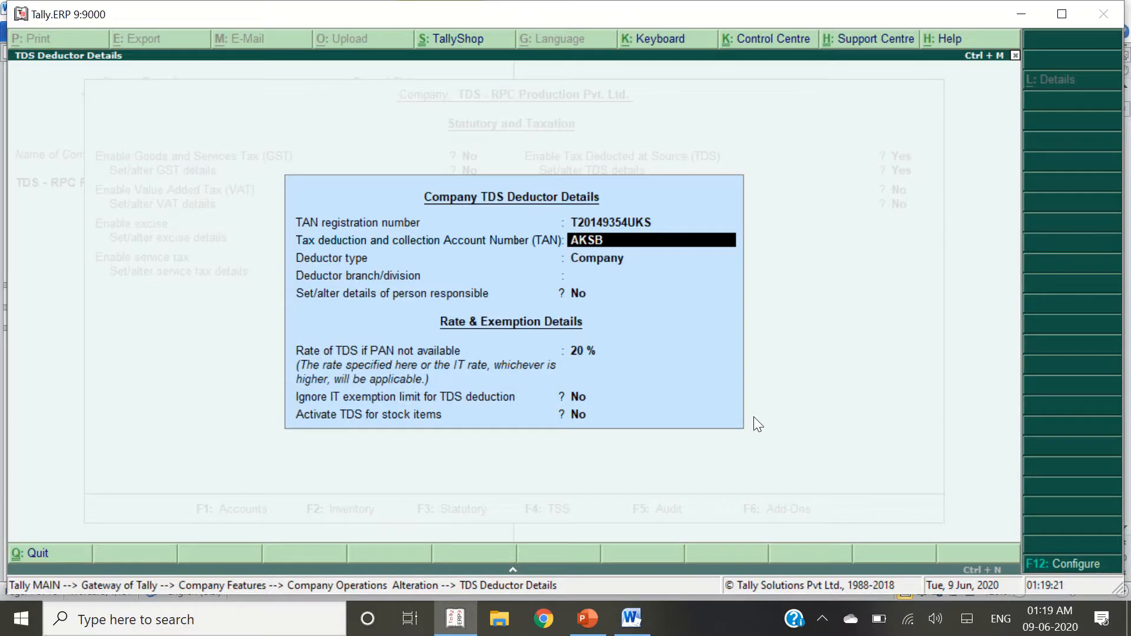
key("alt+Tab")
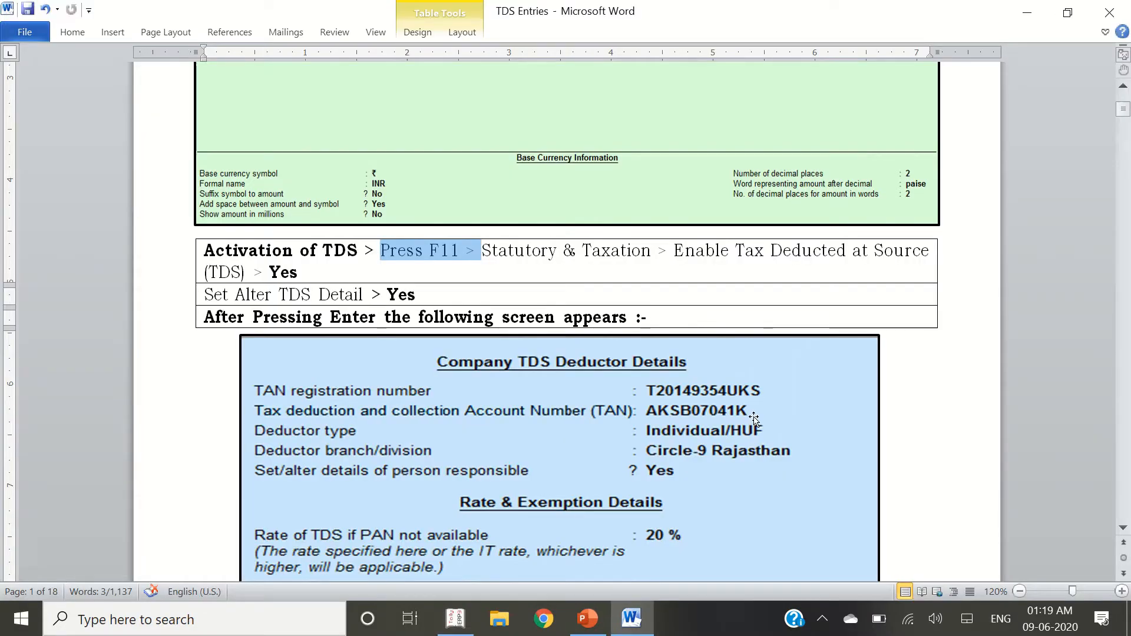
key("alt+Tab")
key("alt+Tab")
key("alt+Tab")
type("1K")
key("Return")
Set deductor type Individual/HUF and branch/division CIRCLE-9, RAJASTHAN
key("alt+Tab")
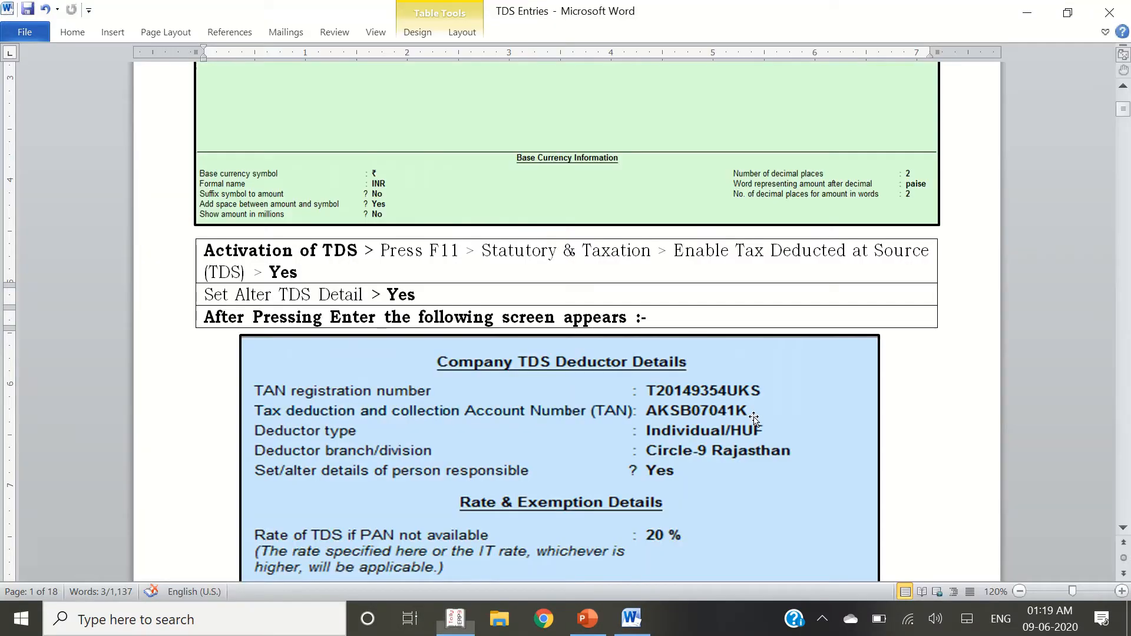
key("alt+Tab")
key("Down")
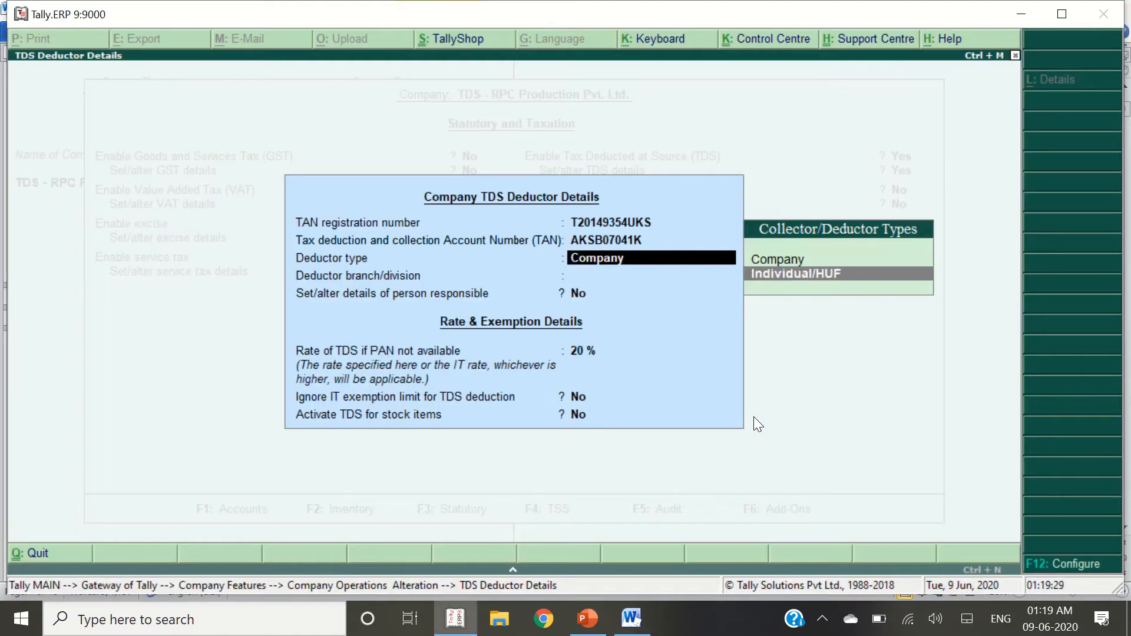
key("Return")
key("alt+Tab")
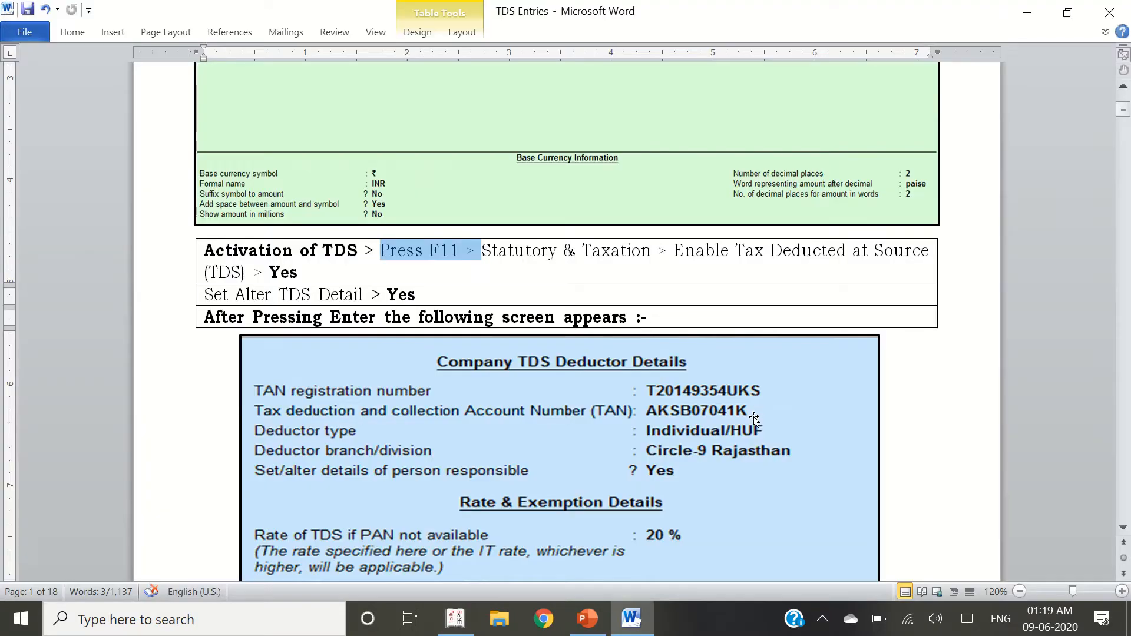
key("alt+Tab")
type("CIR")
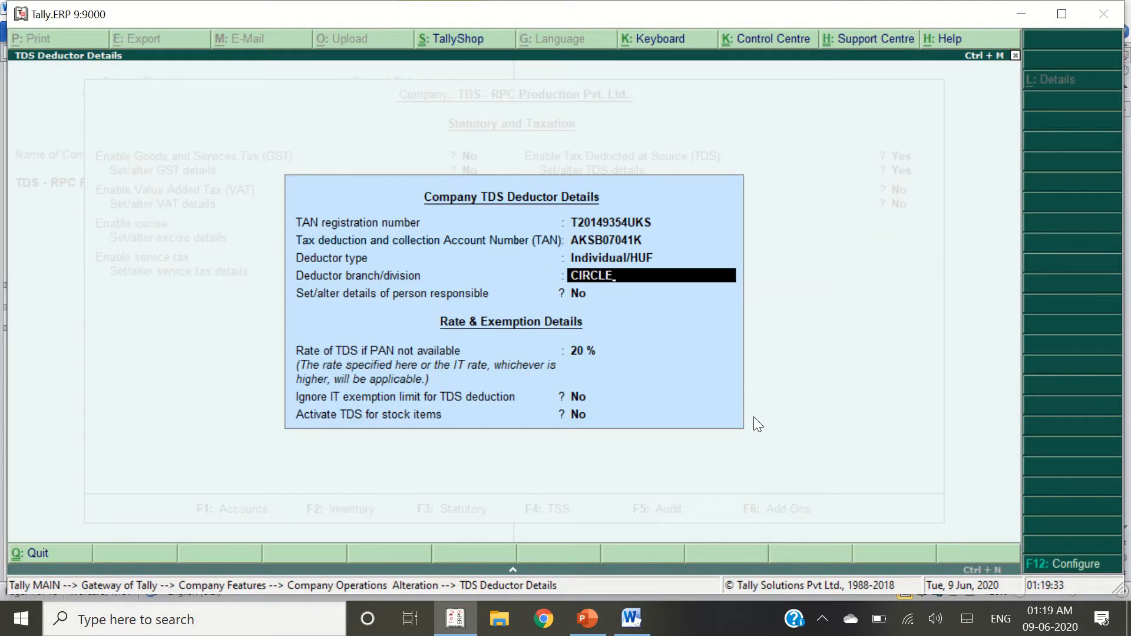
type("CLE-9, RAJASTHAN")
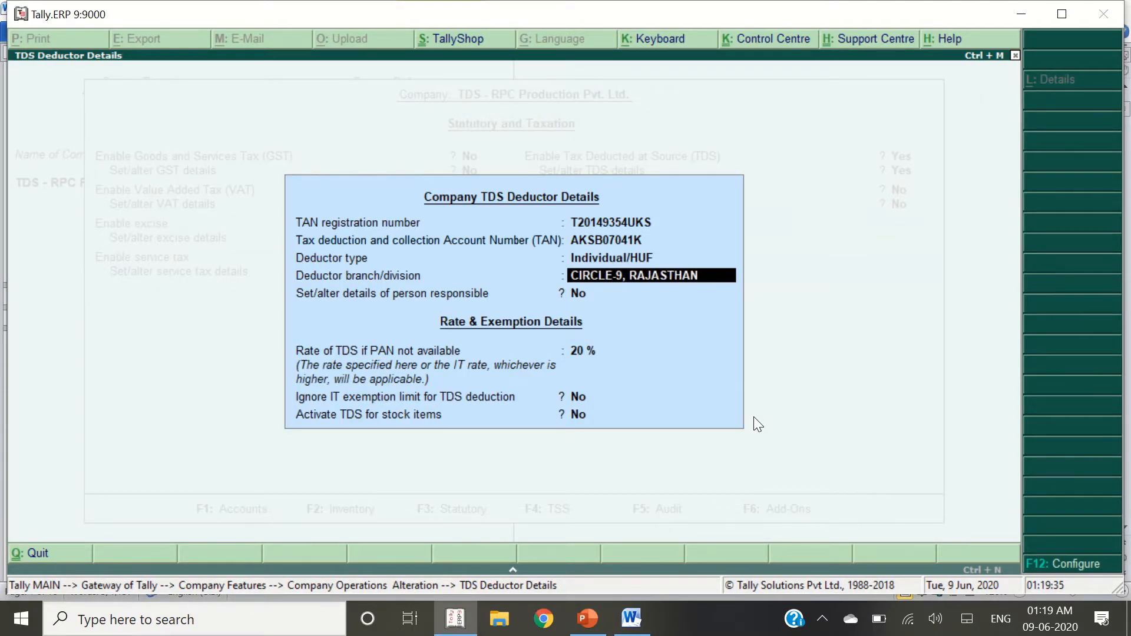
key("Return")
Answer Yes to set person responsible details and review them in the reference
key("alt+Tab")
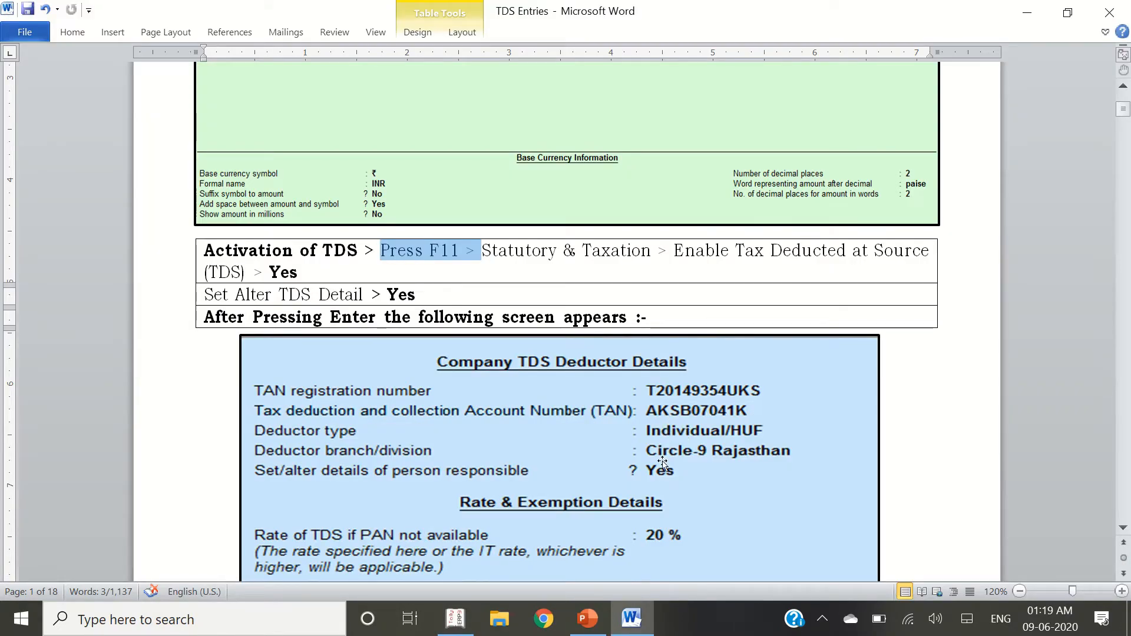
scroll(661, 487, "down", 1)
scroll(661, 486, "down", 1)
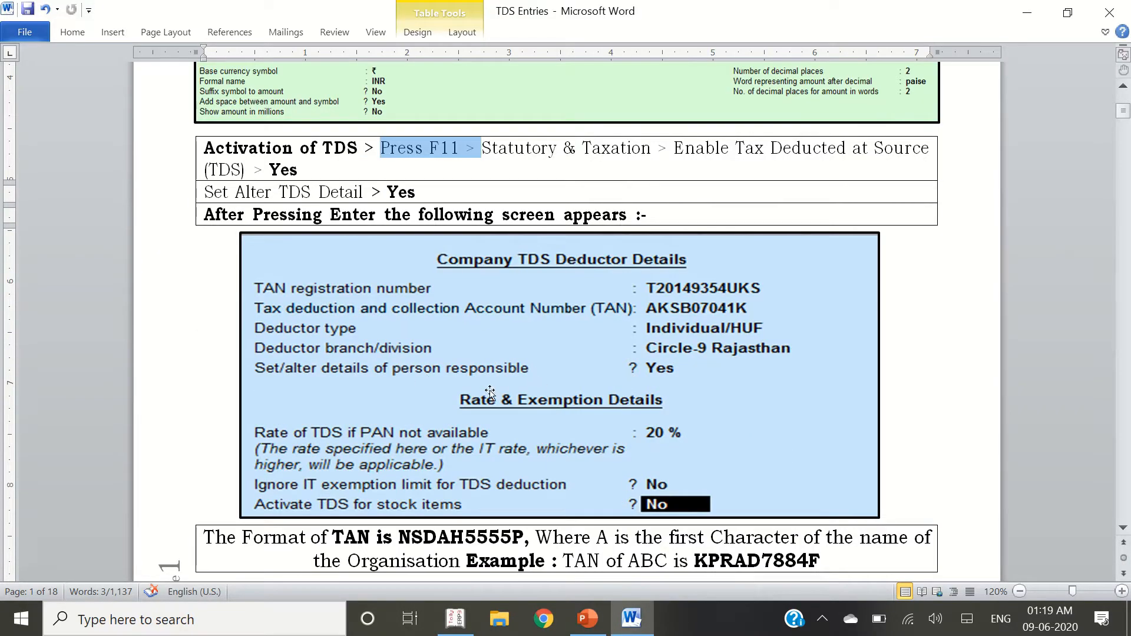
key("alt+Tab")
type("y")
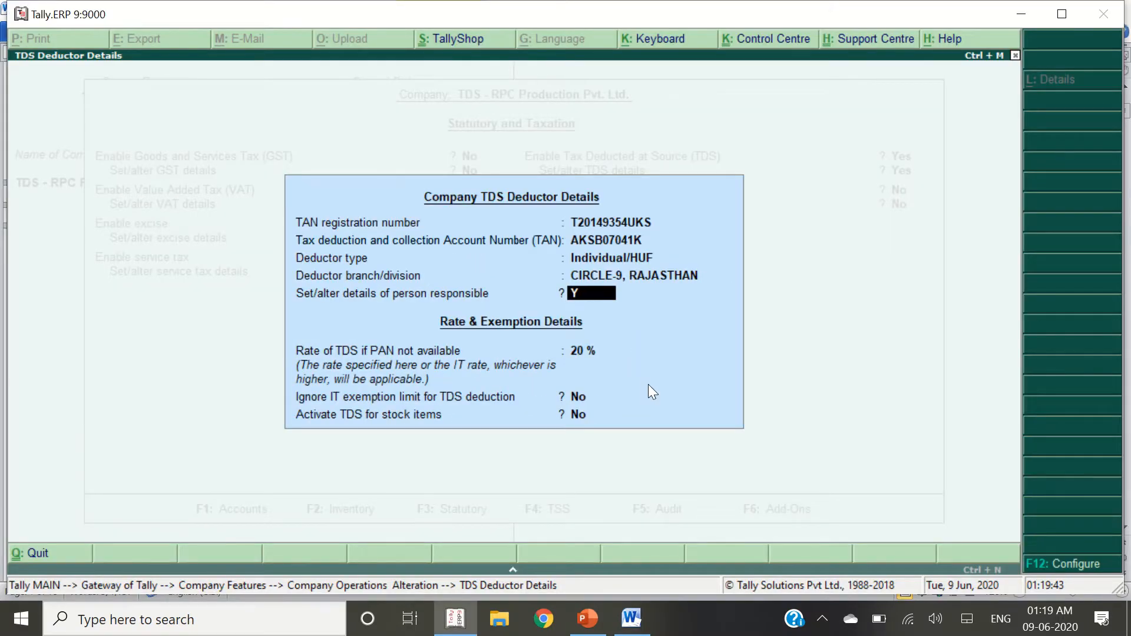
key("Return")
key("alt+Tab")
scroll(651, 380, "down", 12)
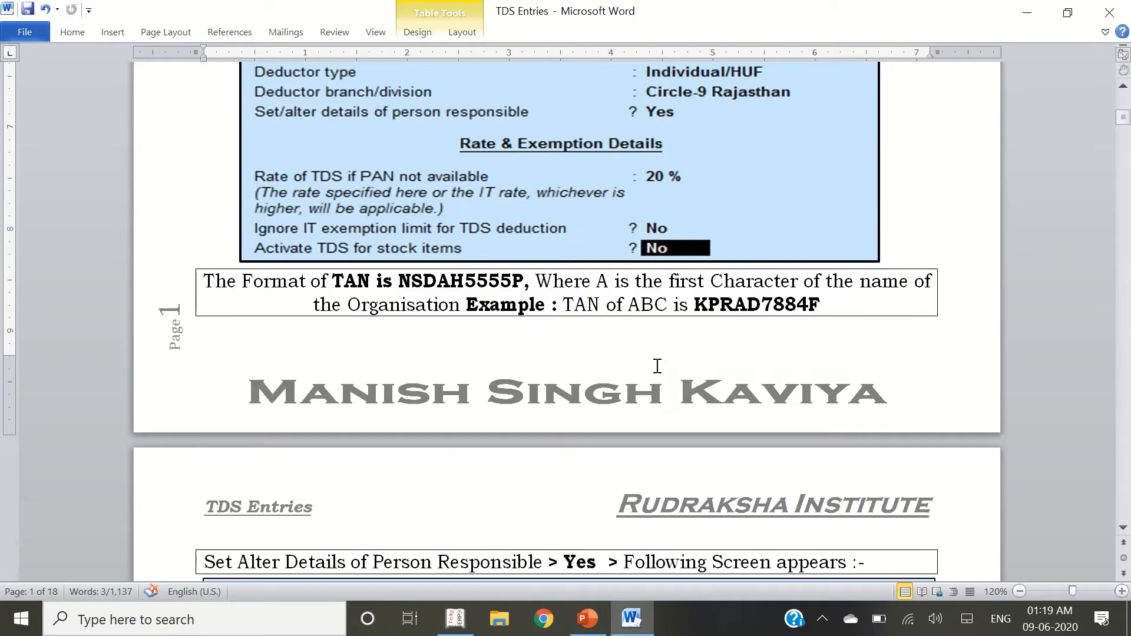
scroll(582, 271, "down", 2)
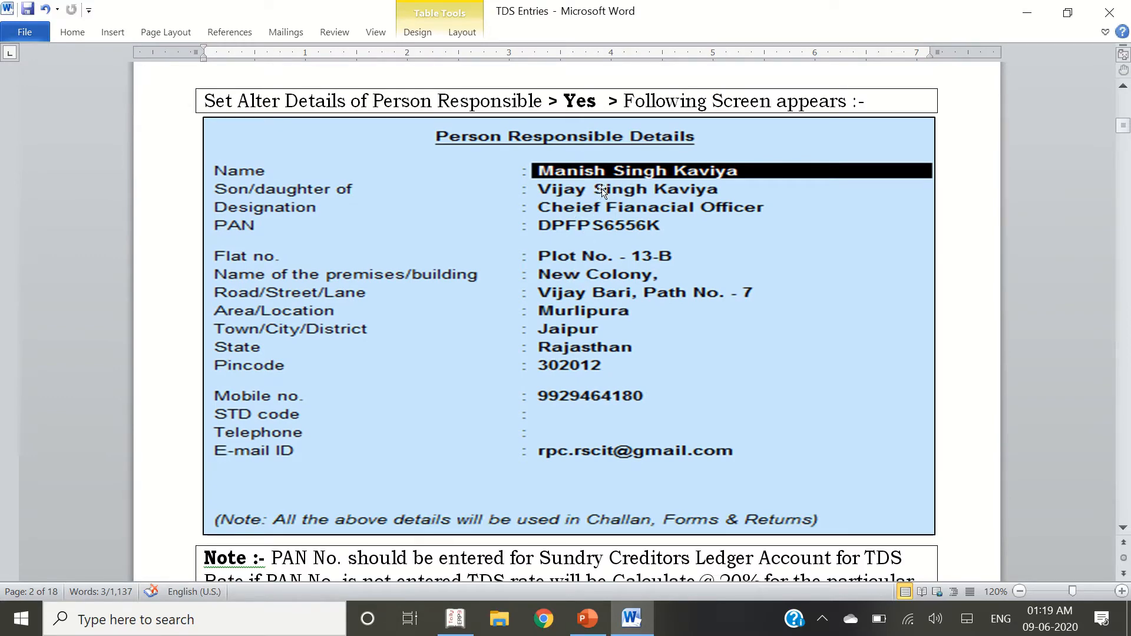
Enter the responsible person's name, father's name and designation Chief Financial Officer
key("alt+Tab")
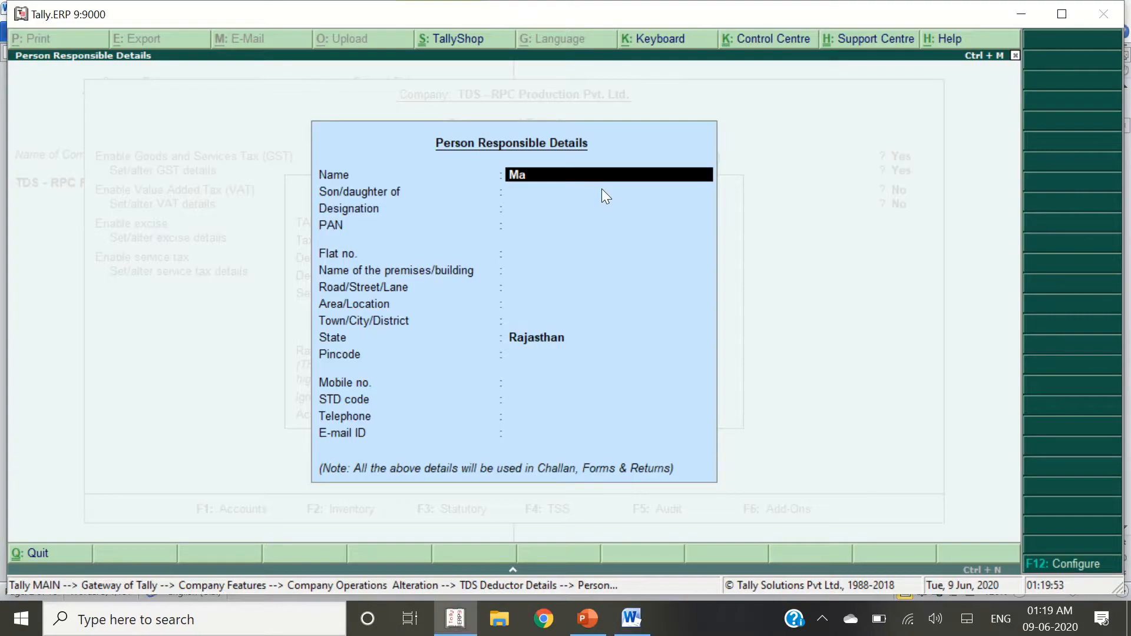
key("Return")
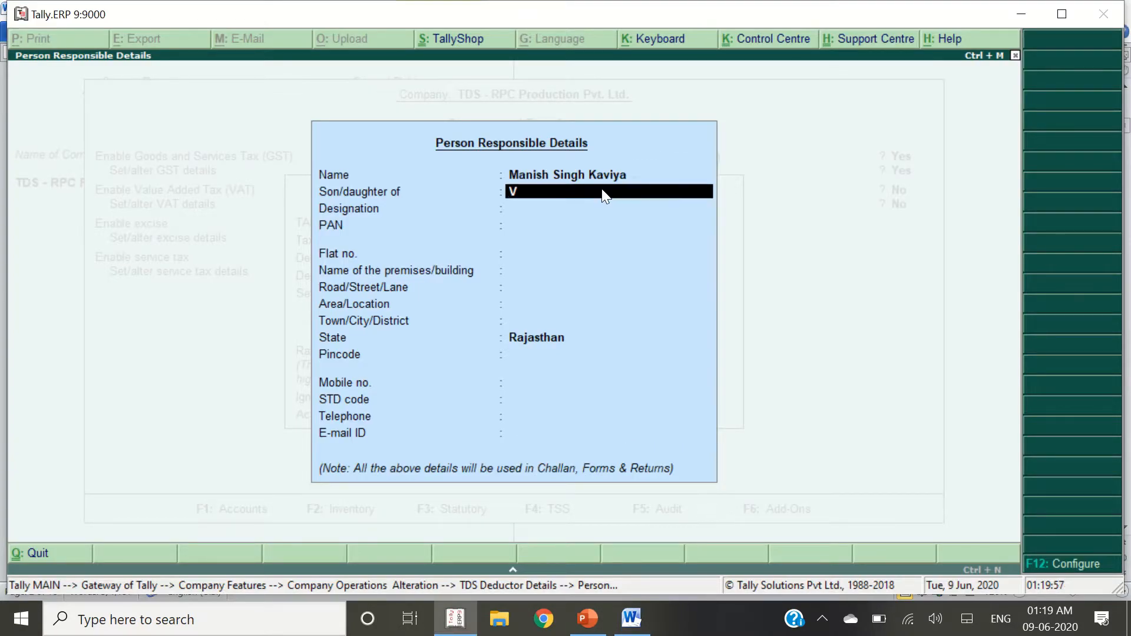
key("Return")
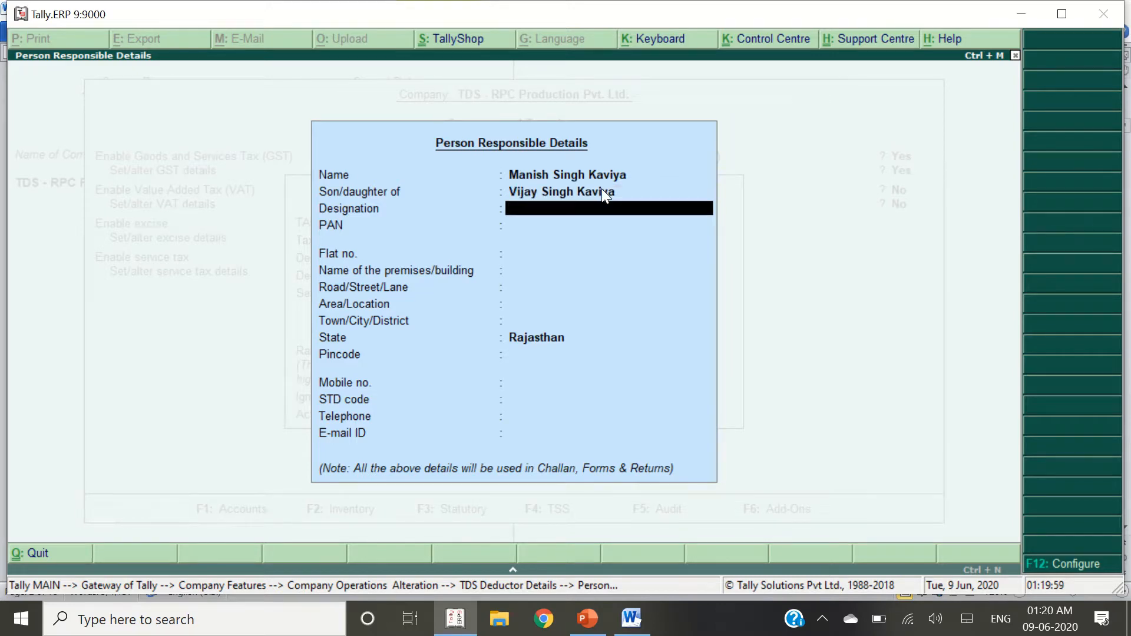
key("alt+Tab")
key("alt+Tab")
type("Chief Financial Officer")
key("Return")
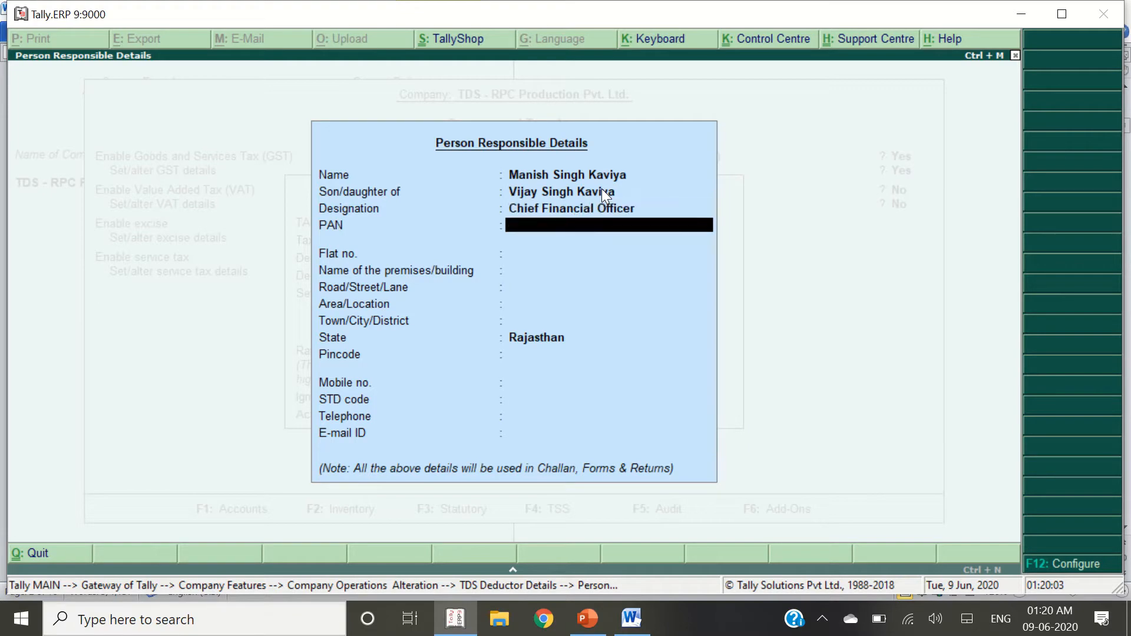
Enter the responsible person's PAN from the reference document
key("alt+Tab")
key("alt+Tab")
key("alt+Tab")
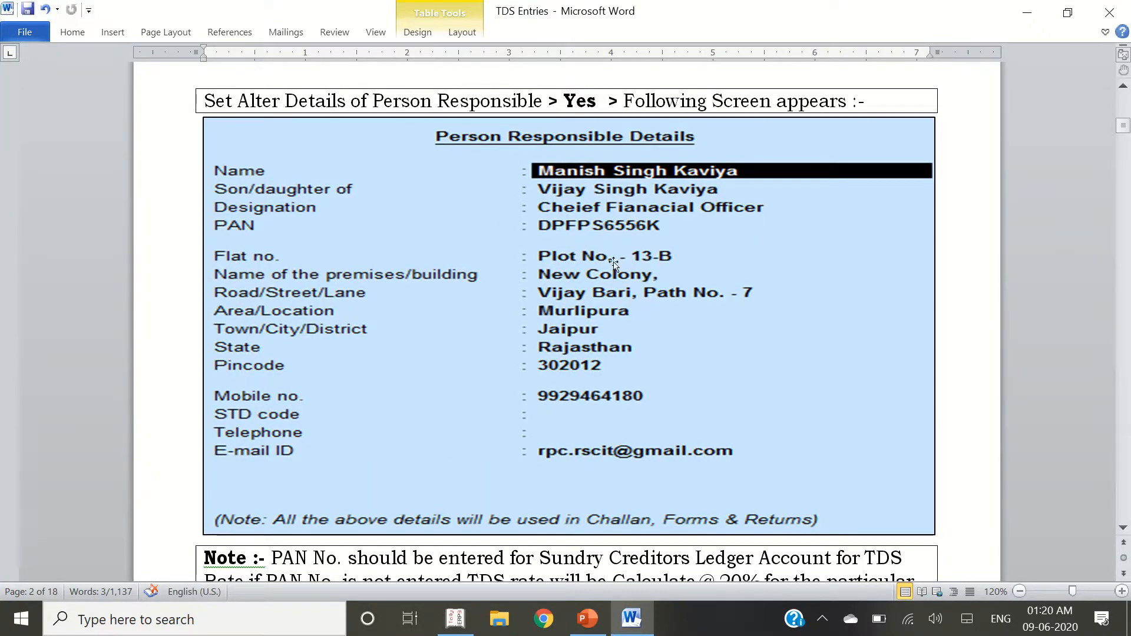
key("alt+Tab")
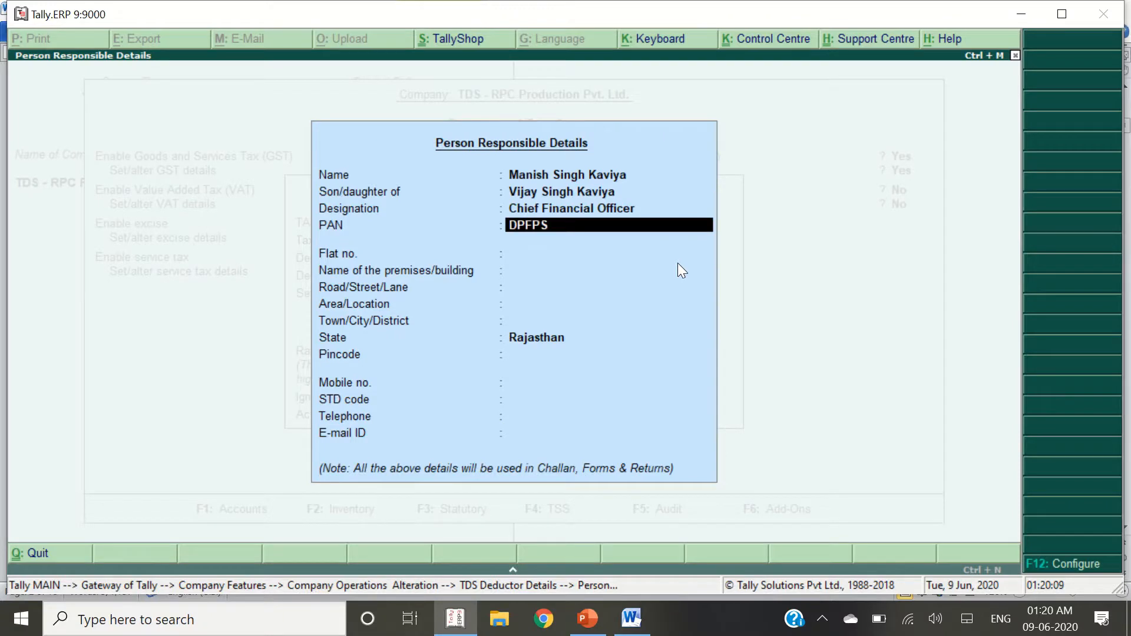
key("alt+Tab")
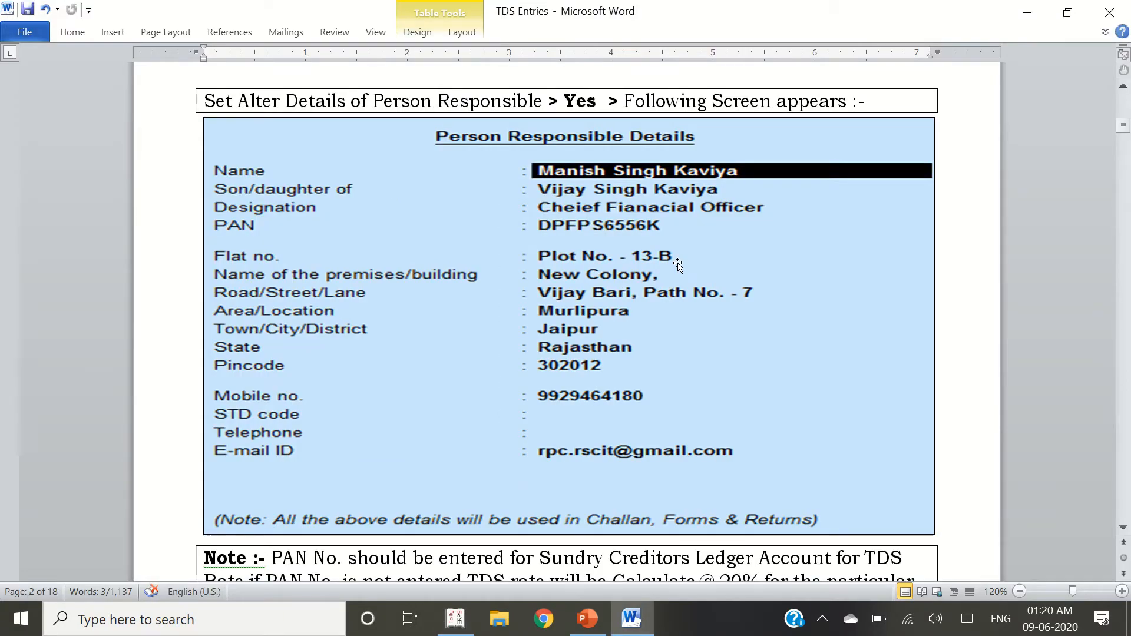
key("alt+Tab")
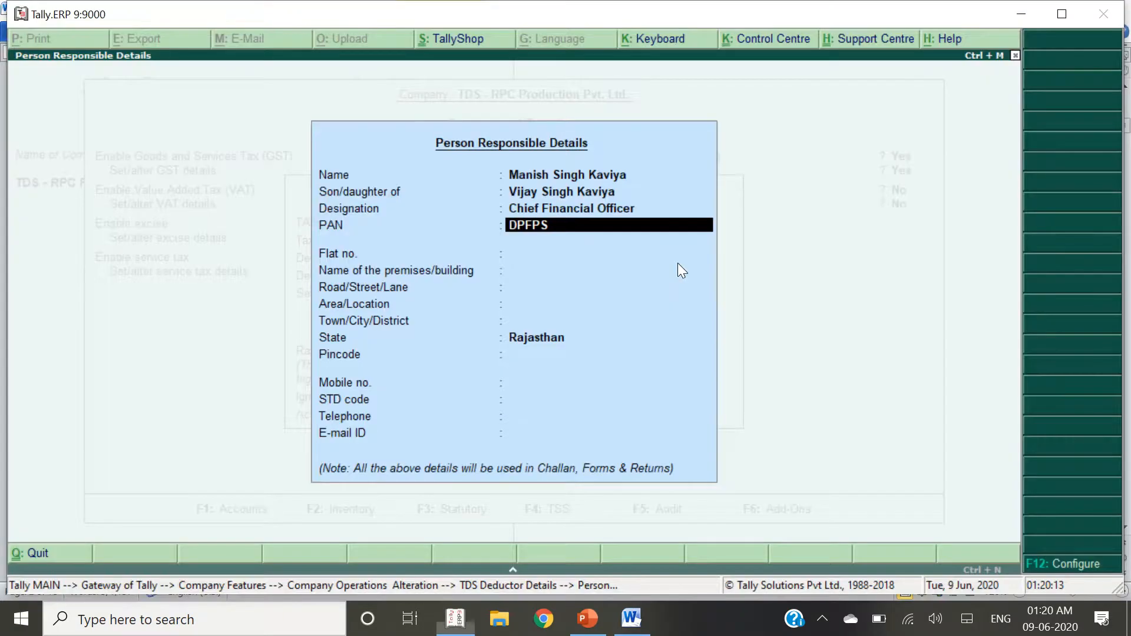
key("alt+Tab")
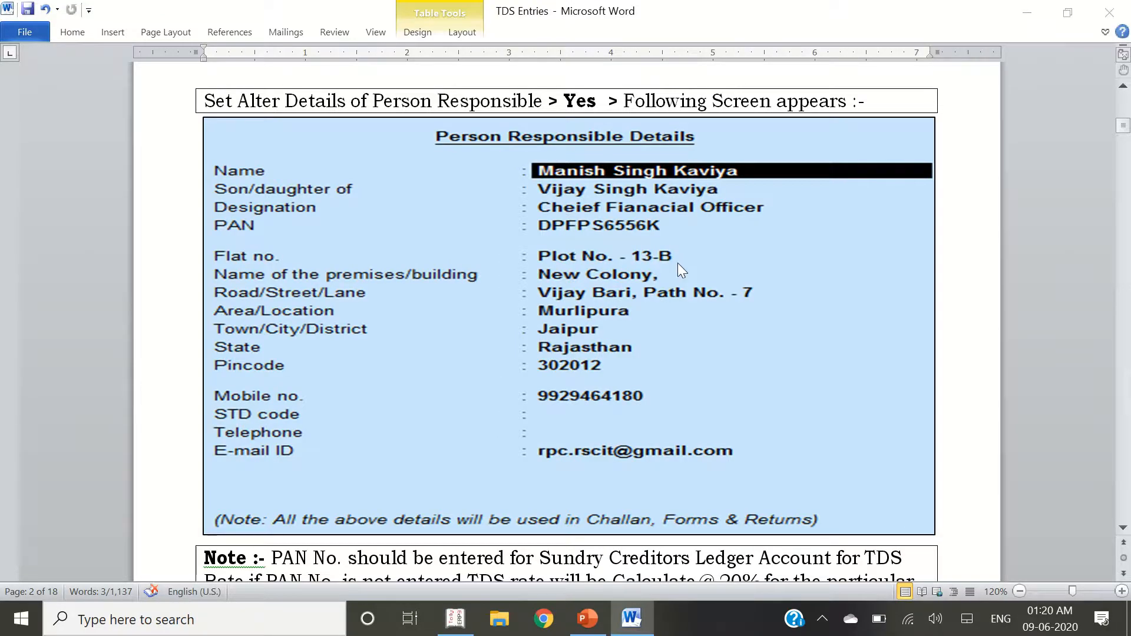
key("alt+Tab")
key("Return")
Fill the flat, premises, road and area address fields
key("alt+Tab")
key("alt+Tab")
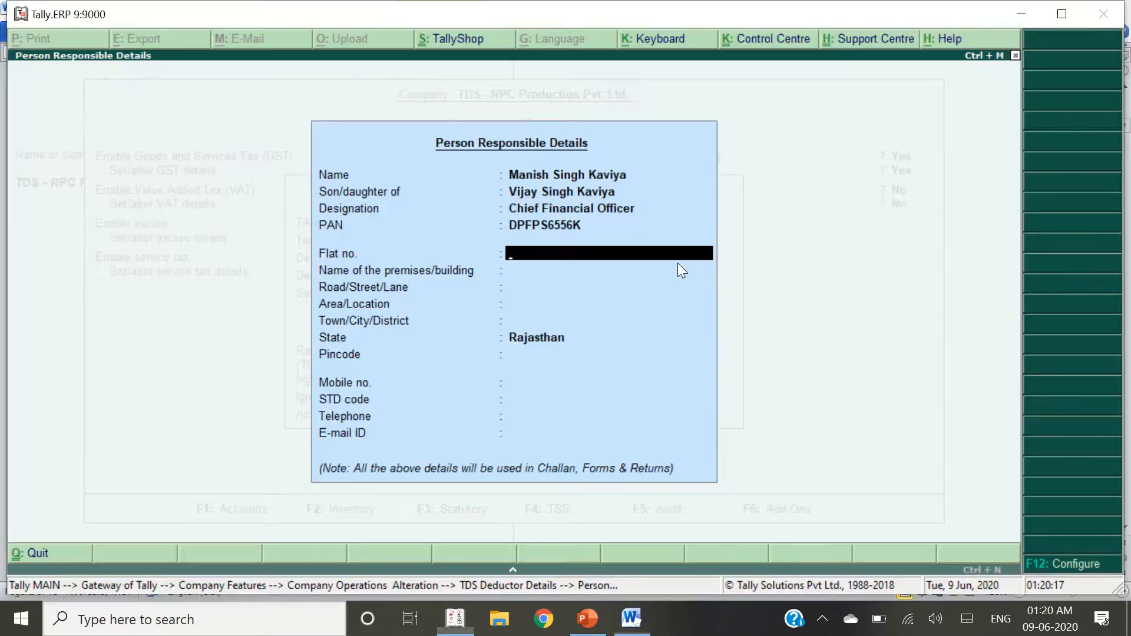
type("Jaipur")
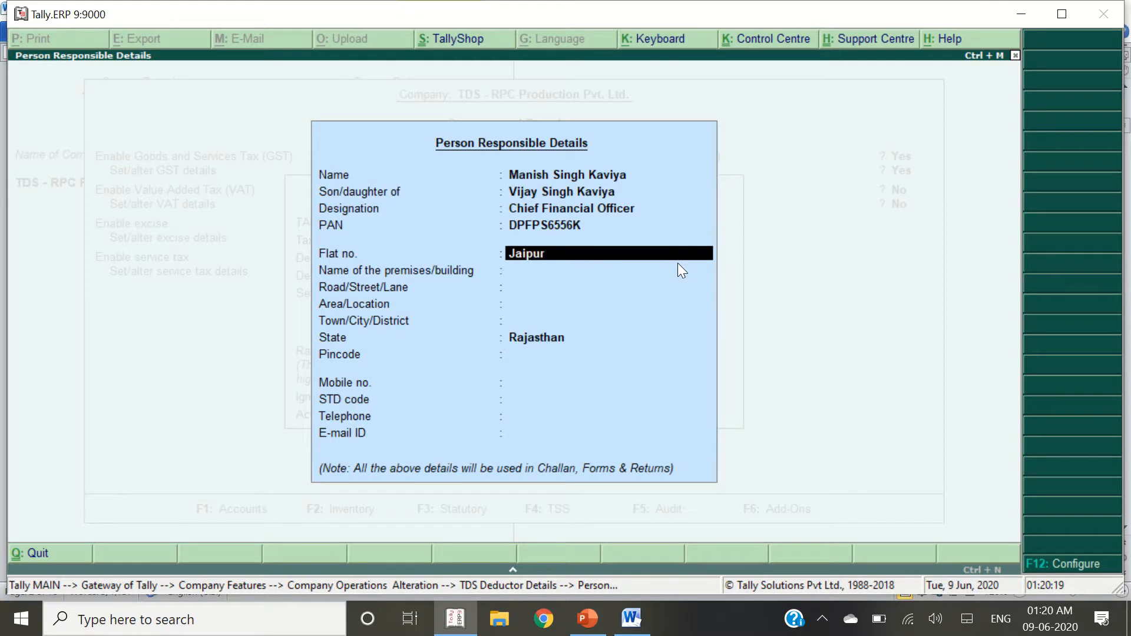
key("Return")
type("Jaipur")
key("Return")
type("Jaipur")
key("Return")
Fill the town and pincode, then skip the contact fields to accept
type("Jaipur")
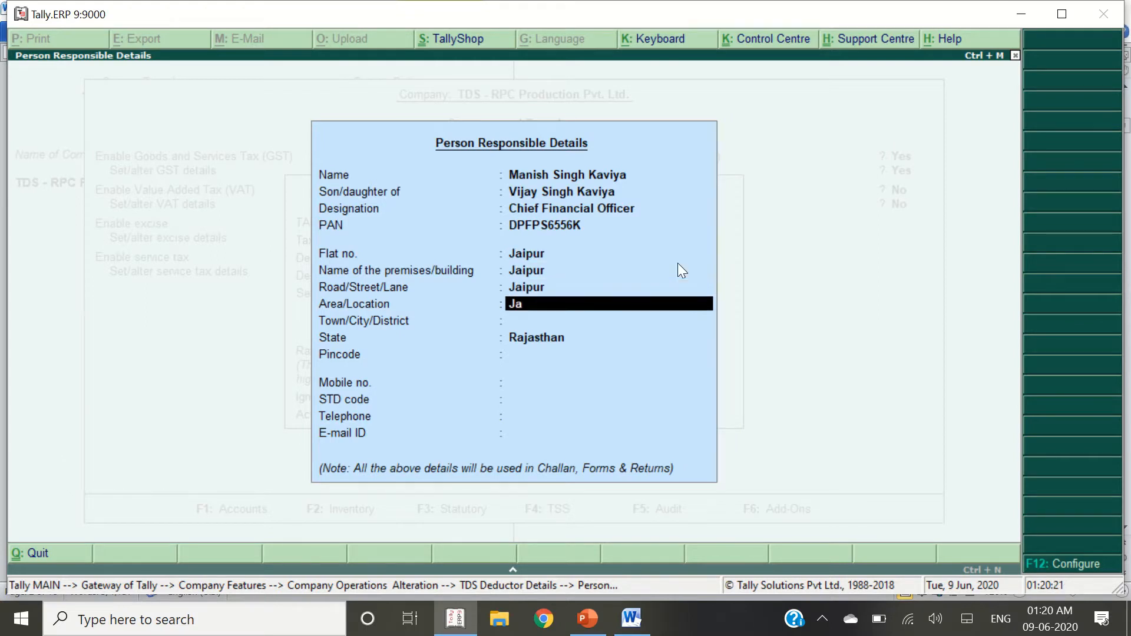
key("Return")
type("Jaipur")
key("Return")
key("Return")
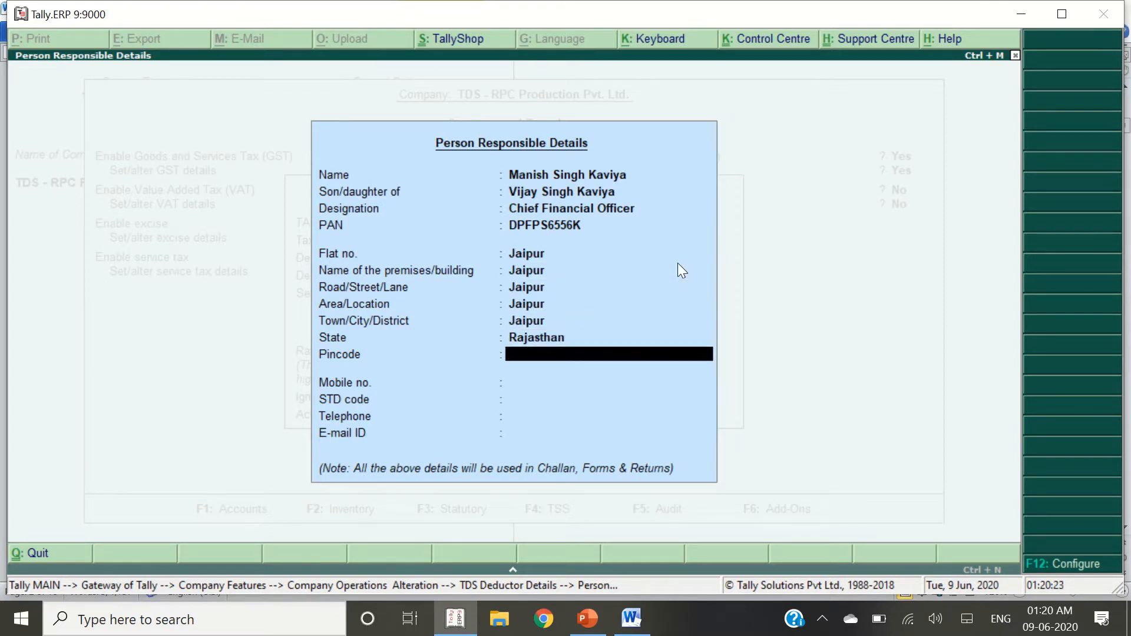
type("302012")
key("Return")
key("alt+Tab")
key("alt+Tab")
key("Return")
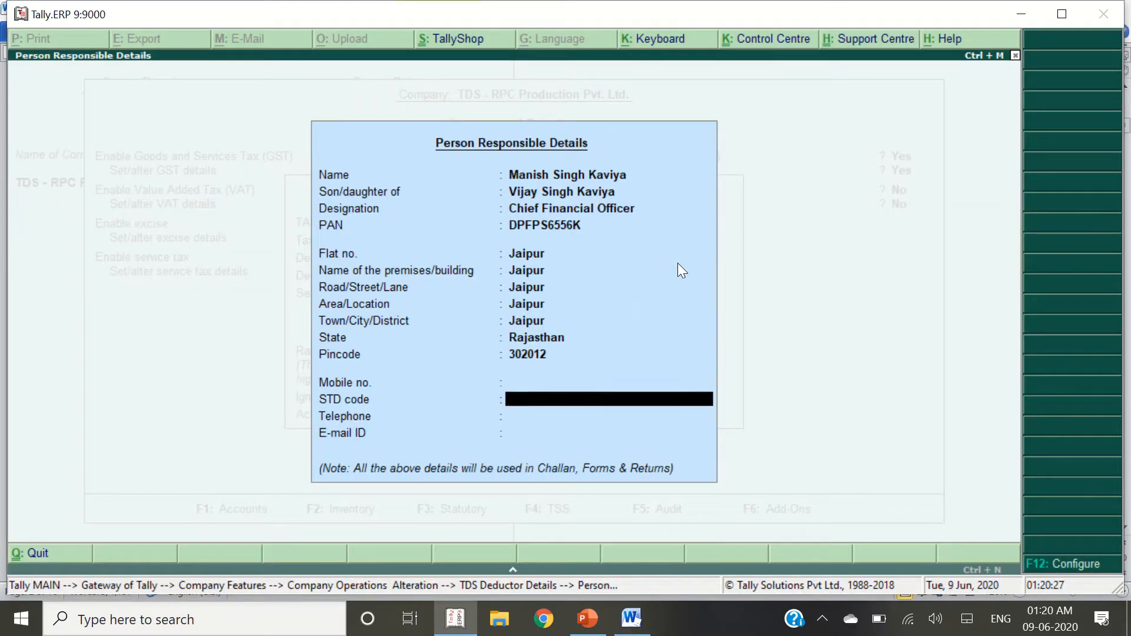
key("Return")
key("Return")
key("Return")
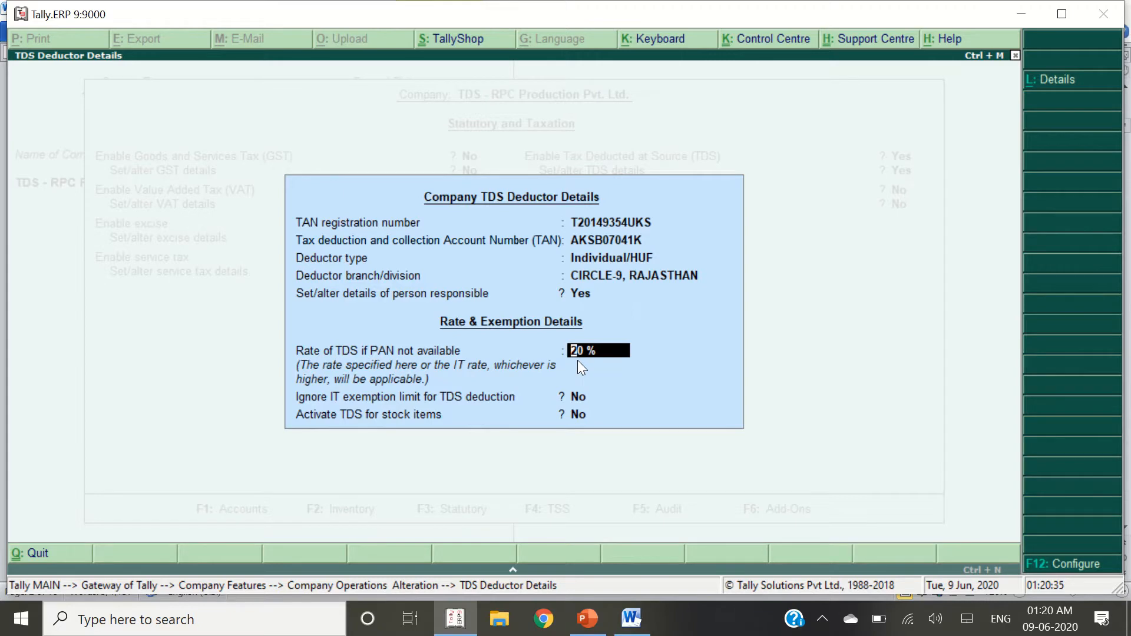
Check the reference document and accept the TDS deductor details, returning to the PAN field
key("alt+Tab")
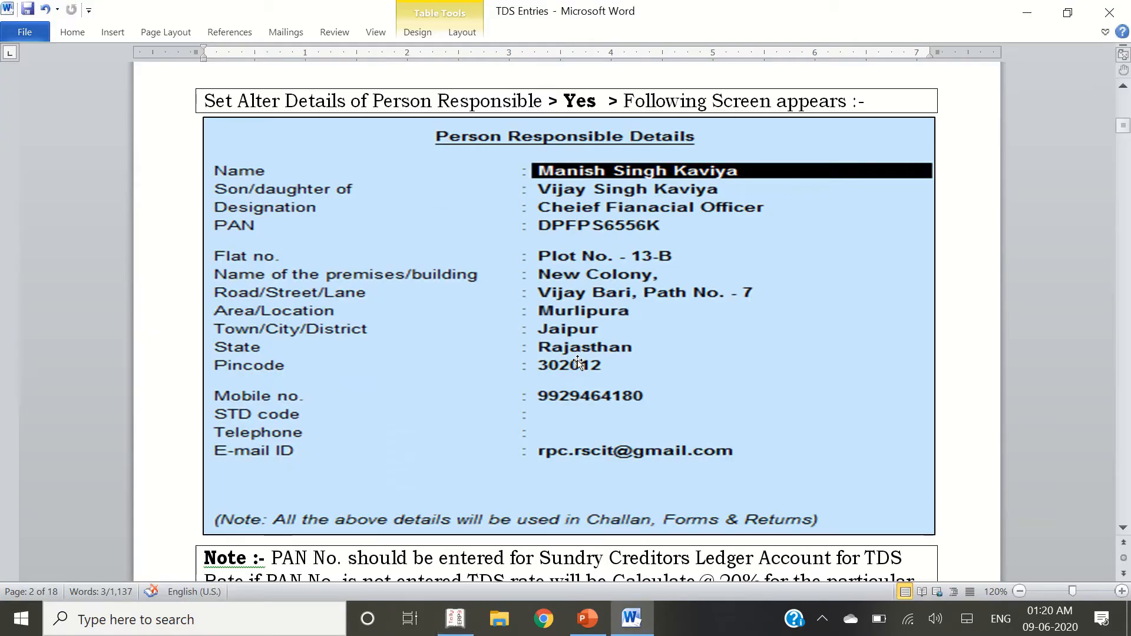
scroll(655, 384, "up", 15)
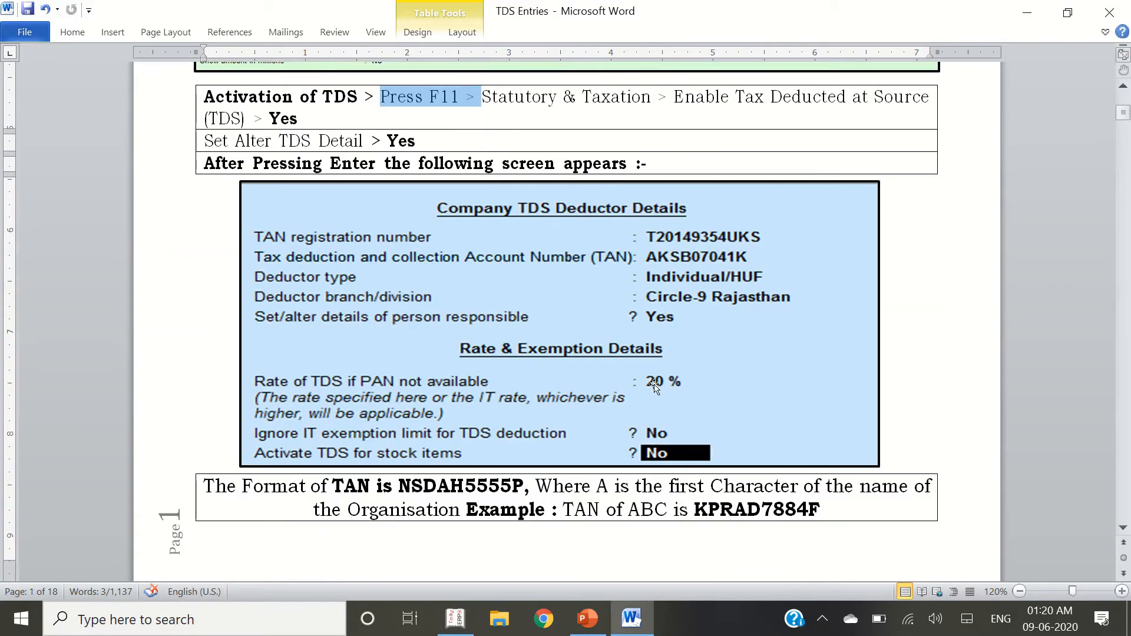
key("alt+Tab")
key("Return")
key("Return")
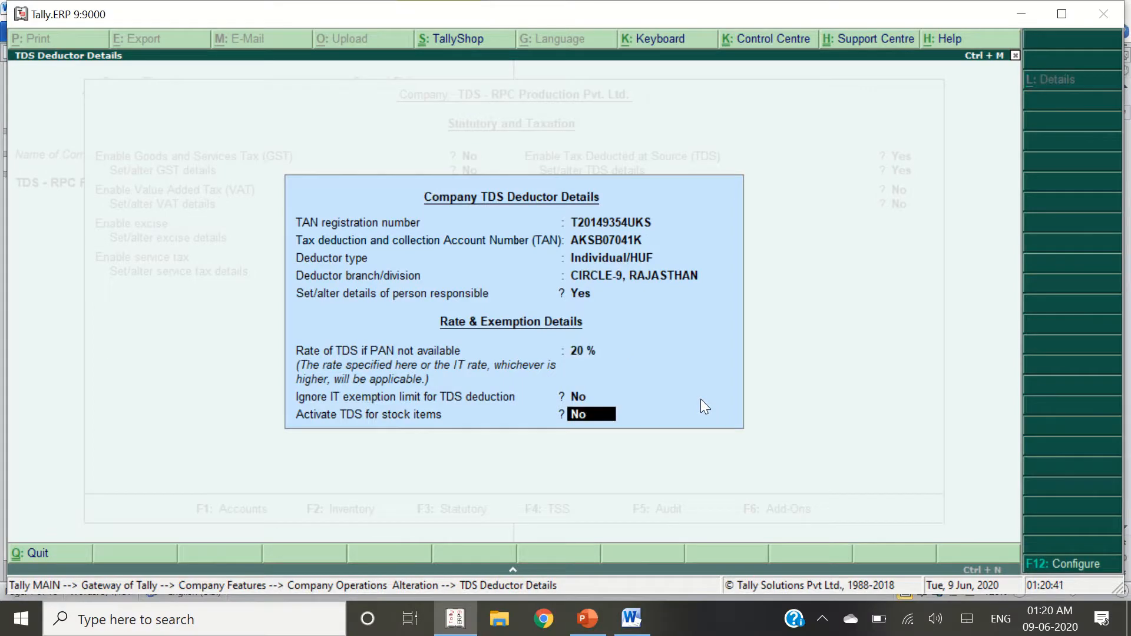
key("Return")
key("Return")
key("Return")
key("Return")
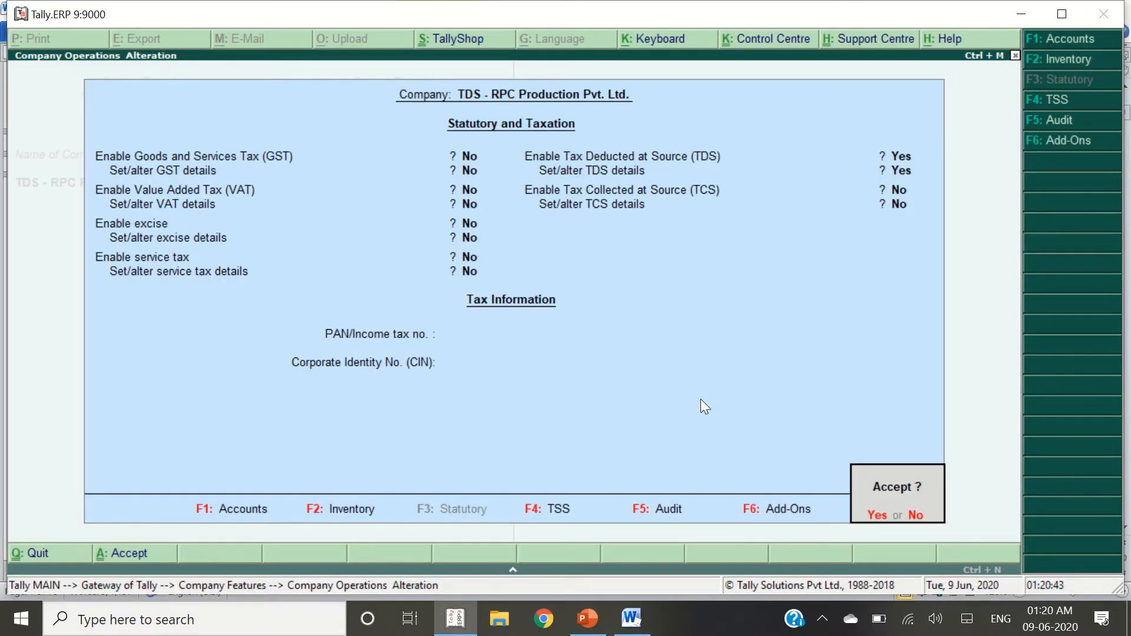
key("Escape")
key("BackSpace")
Enter the company's PAN from the reference document, accept the alteration and return to Gateway of Tally
key("alt+Tab")
scroll(648, 401, "up", 5)
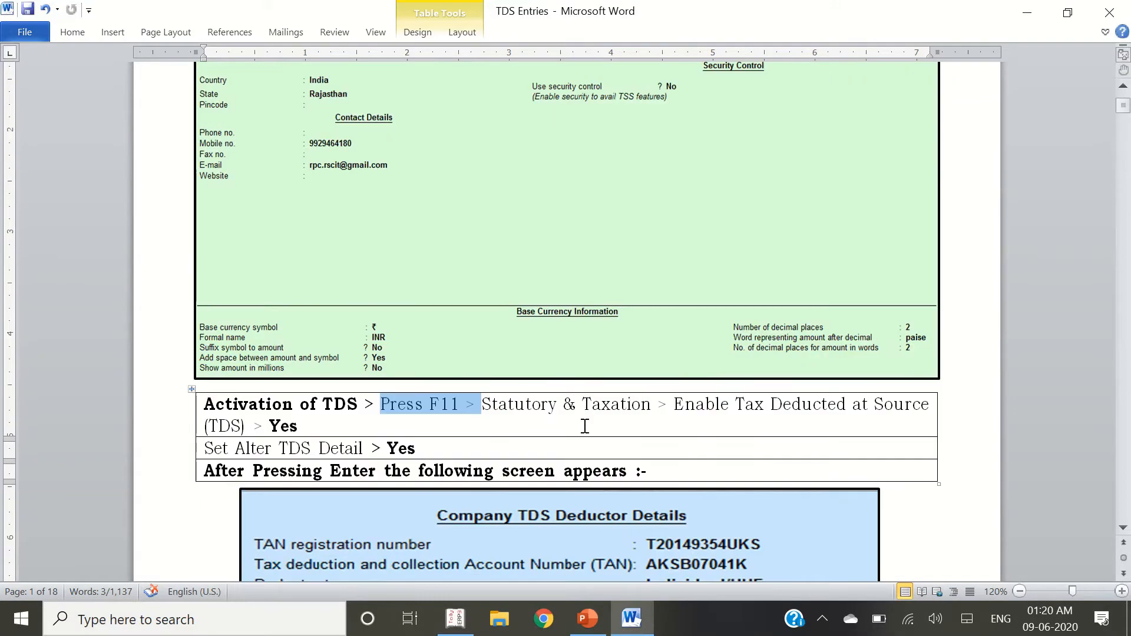
scroll(586, 426, "down", 20)
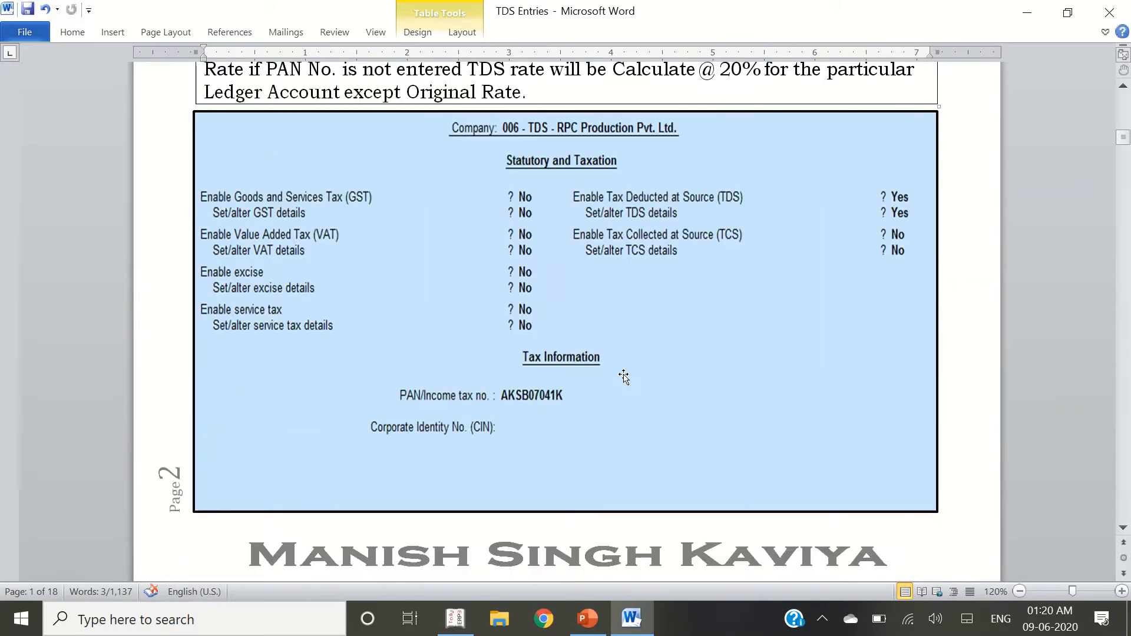
scroll(624, 377, "down", 1)
key("alt+Tab")
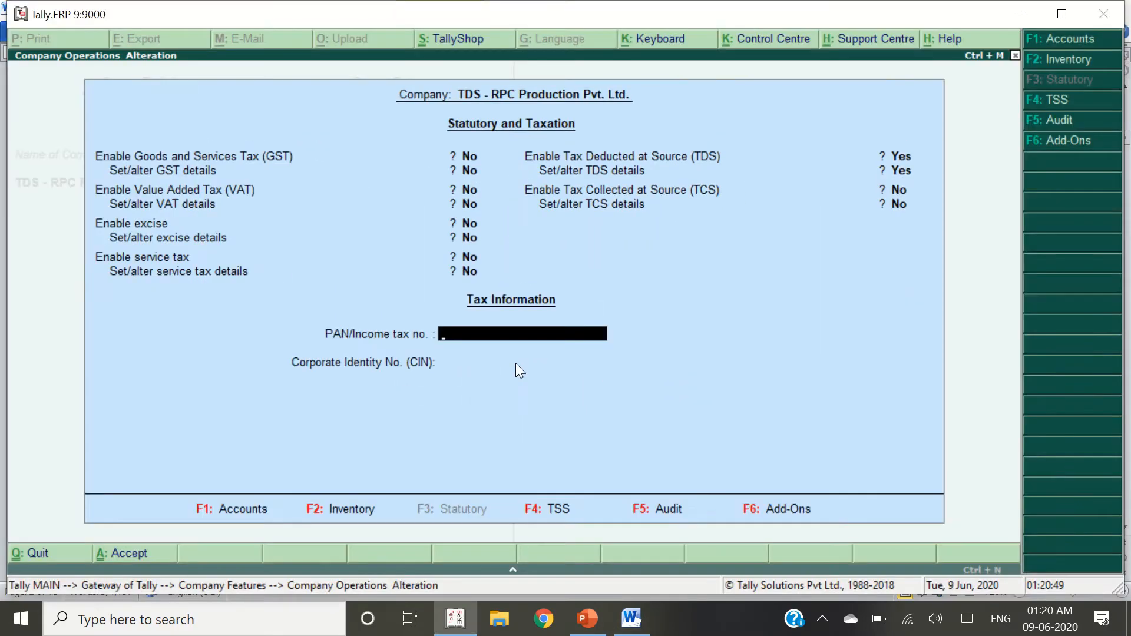
key("alt+Tab")
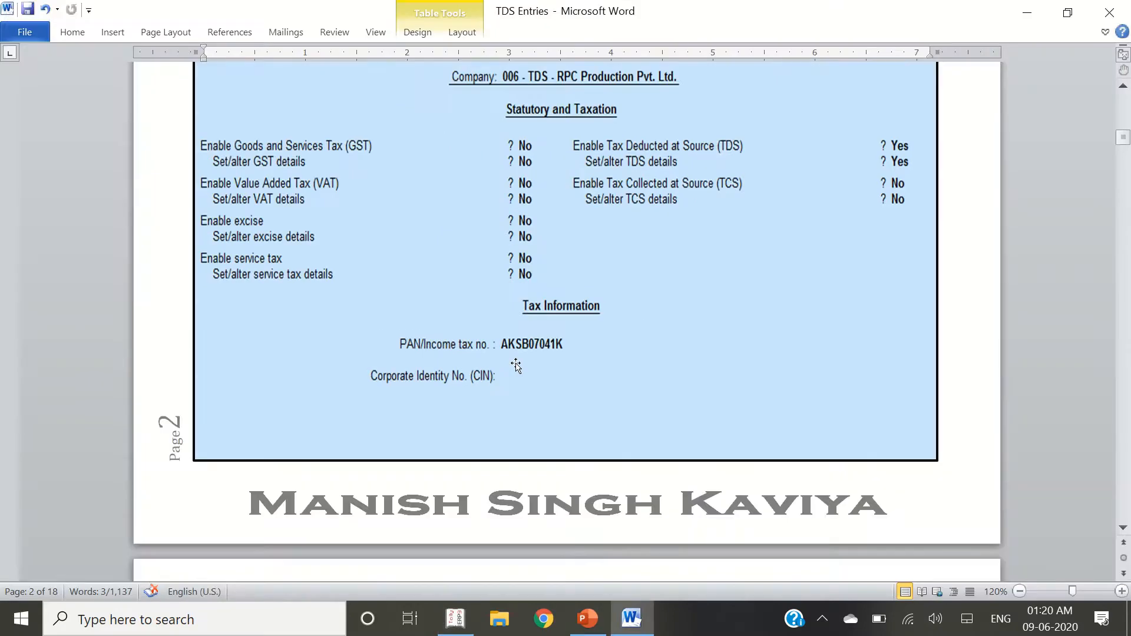
key("alt+Tab")
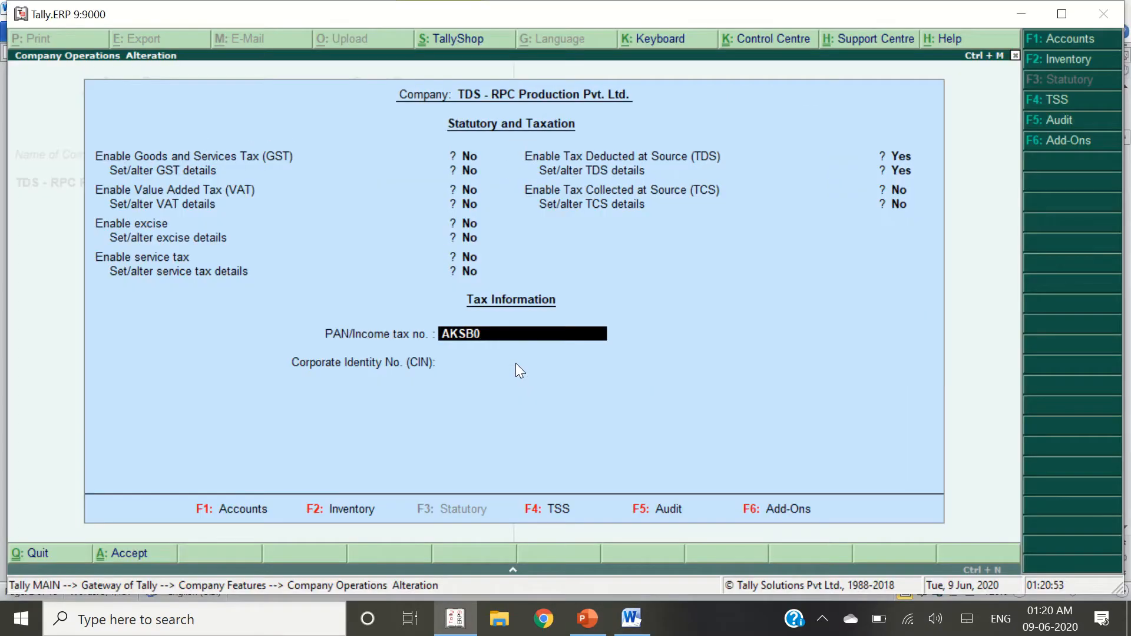
key("alt+Tab")
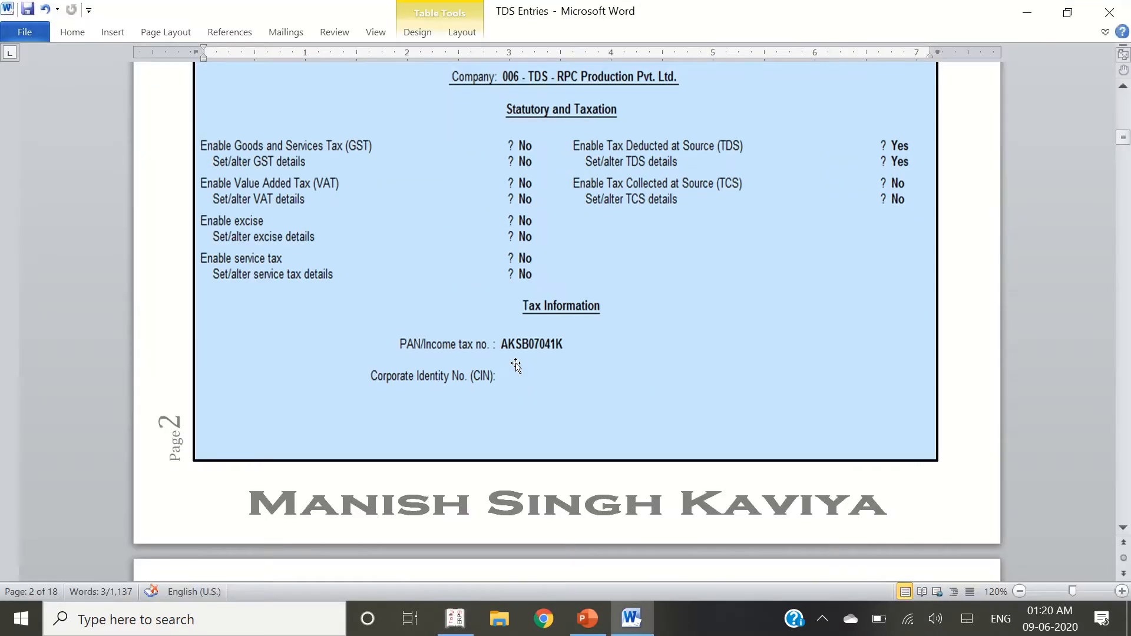
key("alt+Tab")
key("Return")
key("Return")
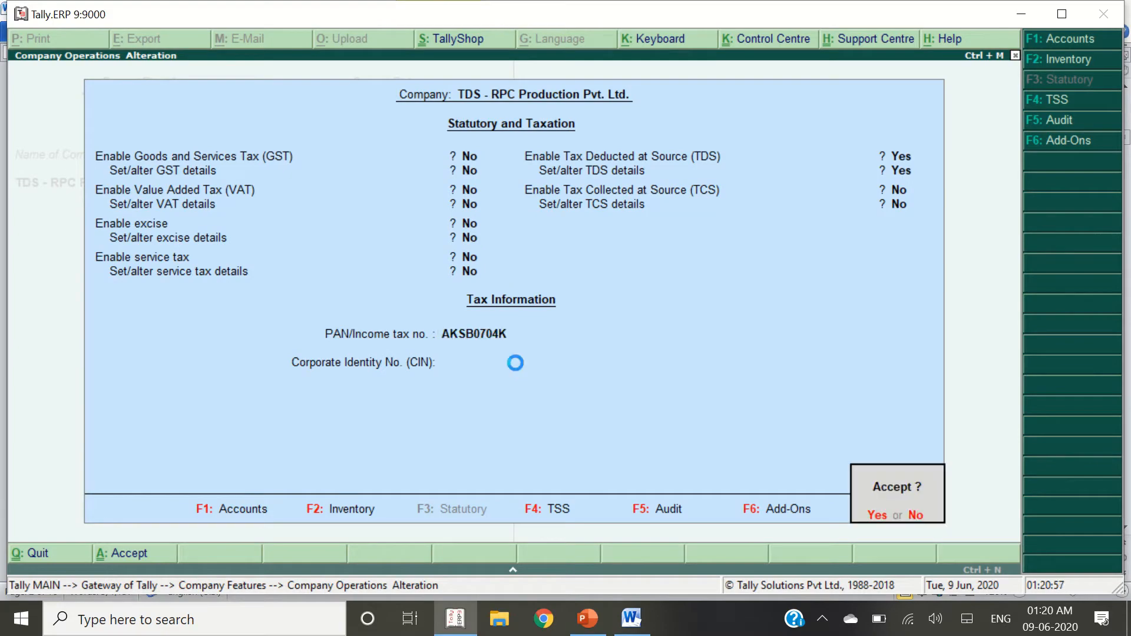
key("y")
key("Escape")
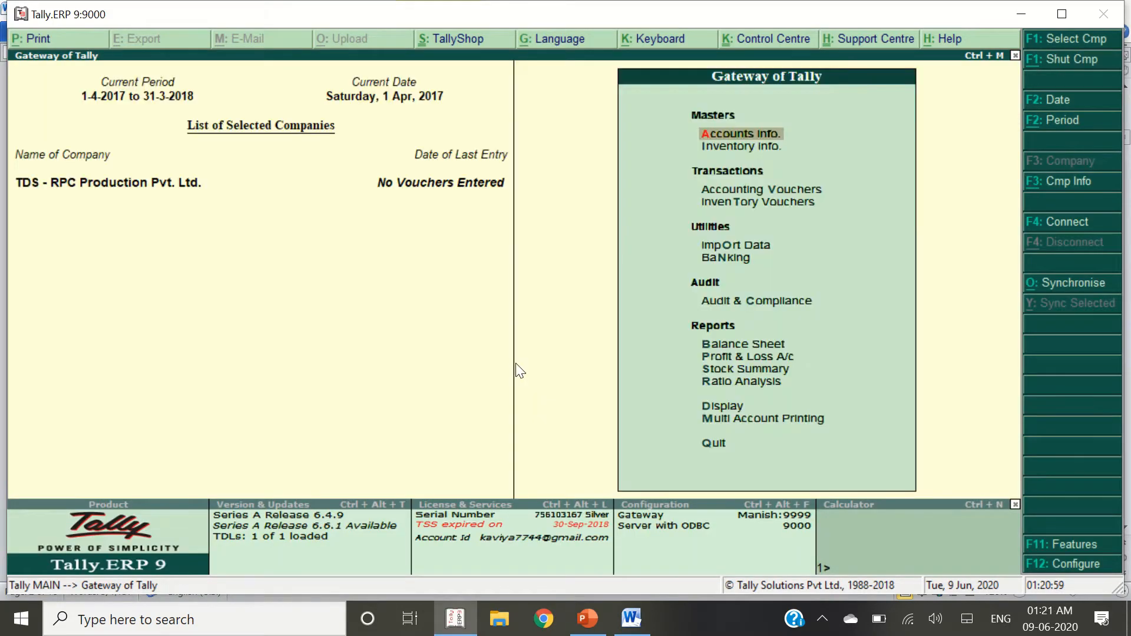
Read the first transaction in Word: an Rs. 75000 Audit & Consulting invoice dated 01.04.2017
key("alt+Tab")
scroll(516, 366, "down", 5)
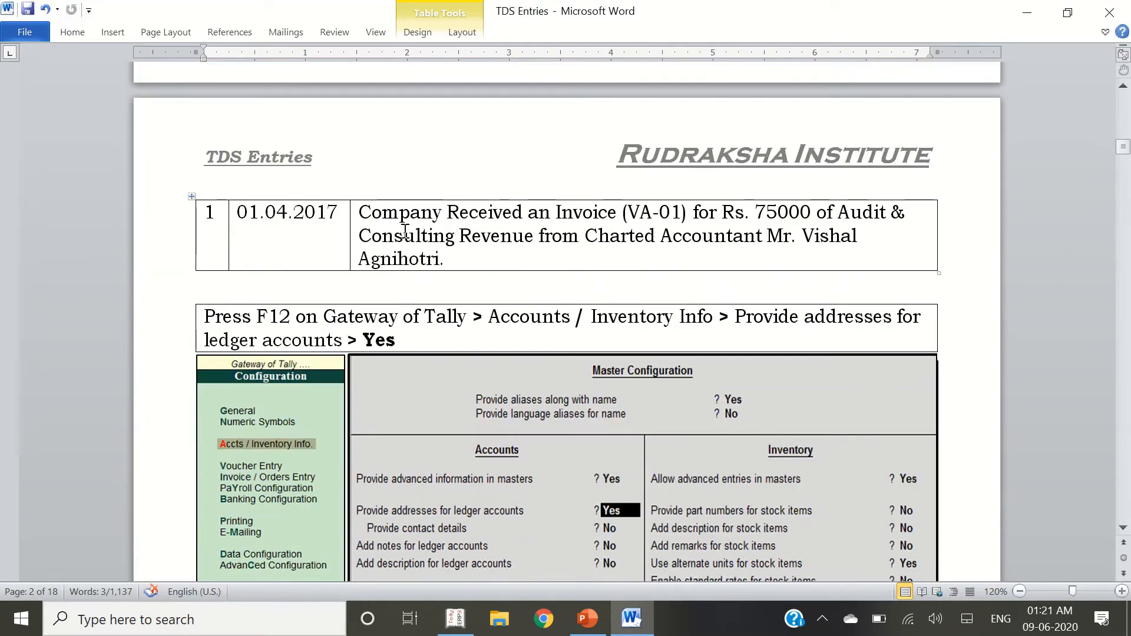
left_click(403, 234)
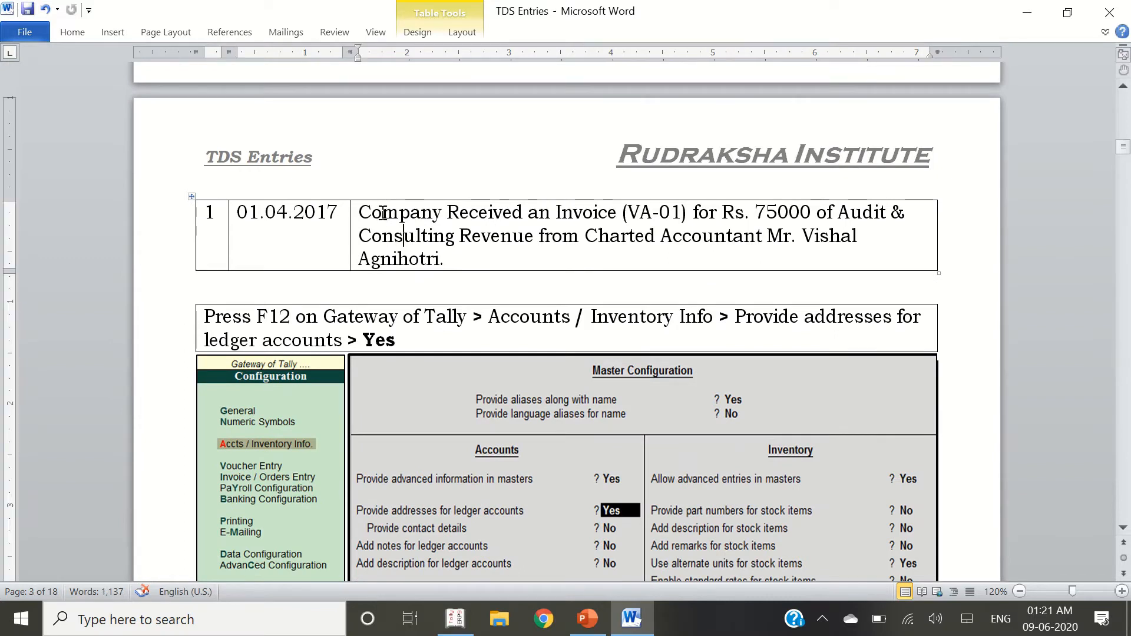
left_click_drag(377, 213, 531, 248)
left_click_drag(614, 247, 448, 261)
scroll(302, 350, "down", 1)
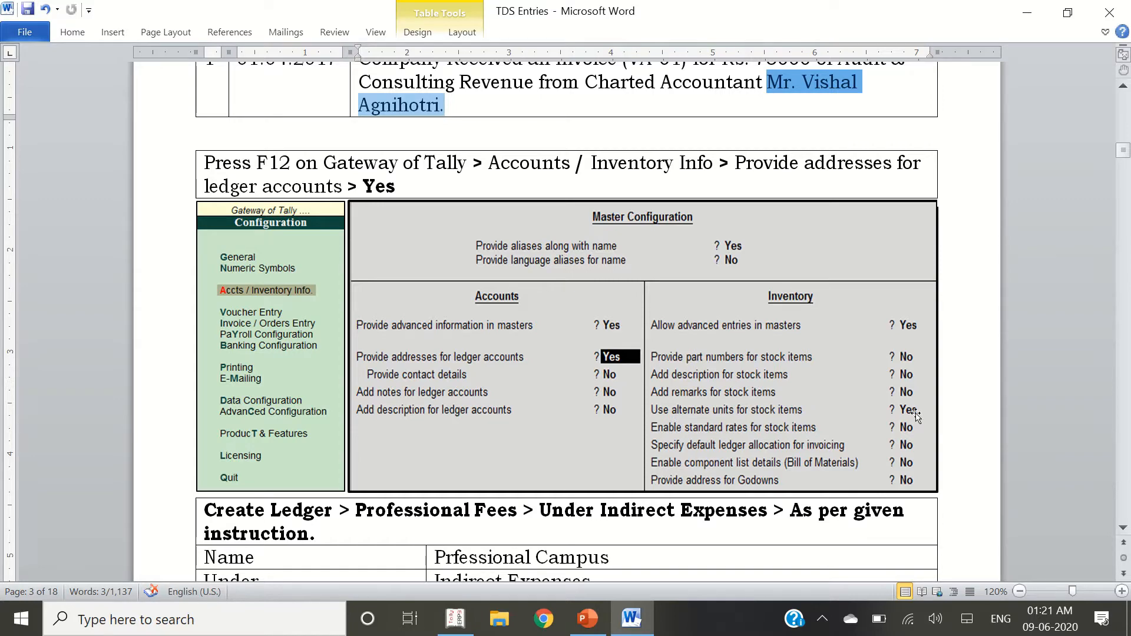
scroll(680, 221, "up", 2)
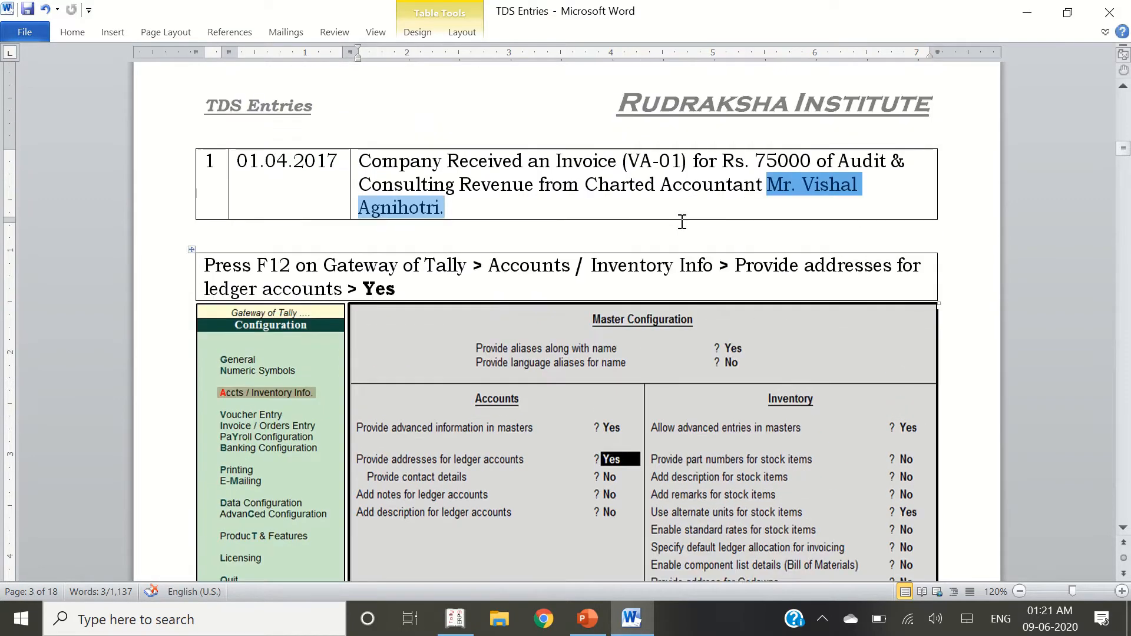
left_click(563, 185)
left_click_drag(446, 209, 367, 161)
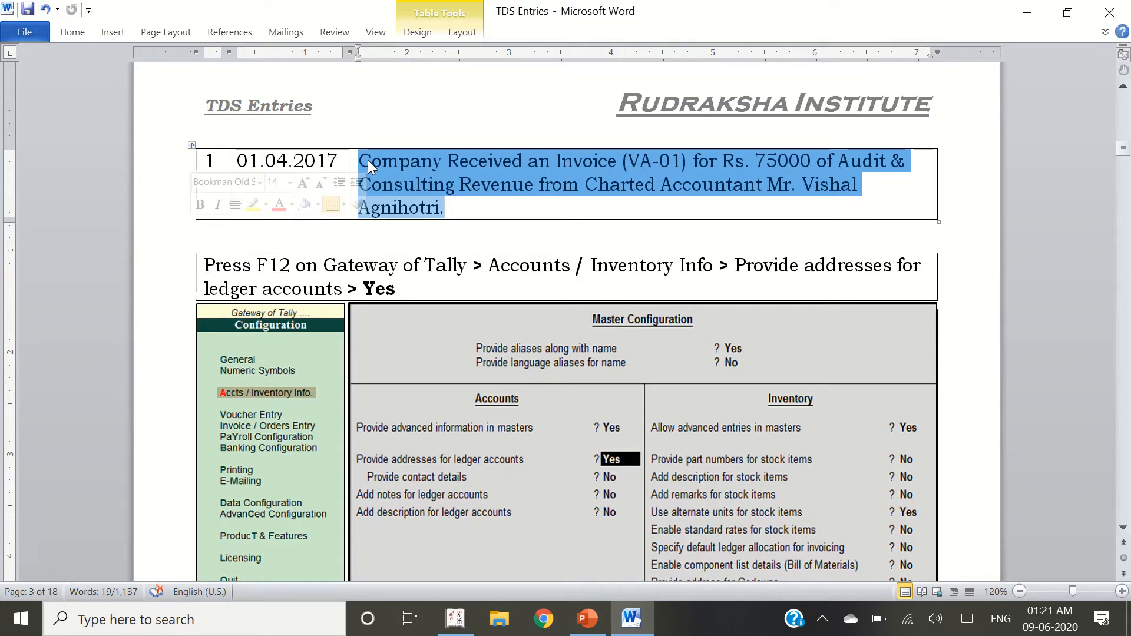
left_click_drag(666, 210, 810, 186)
Quit the stock journal and start a new Journal voucher from Accounting Vouchers (F7)
key("alt+Tab")
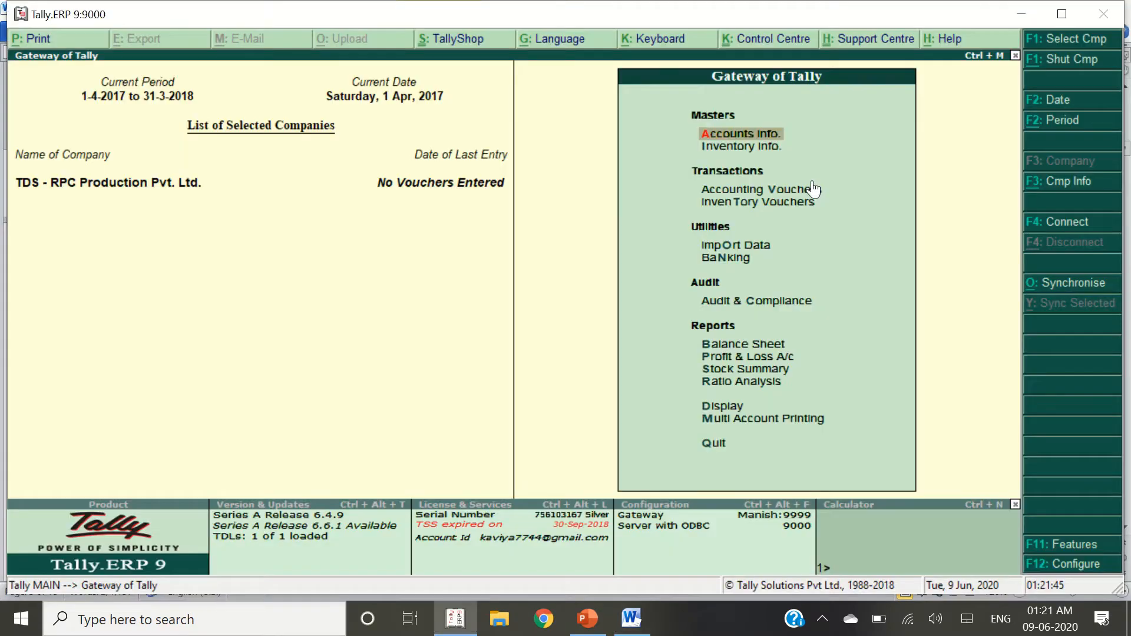
key("Down")
key("Down")
key("Down")
key("Return")
key("Escape")
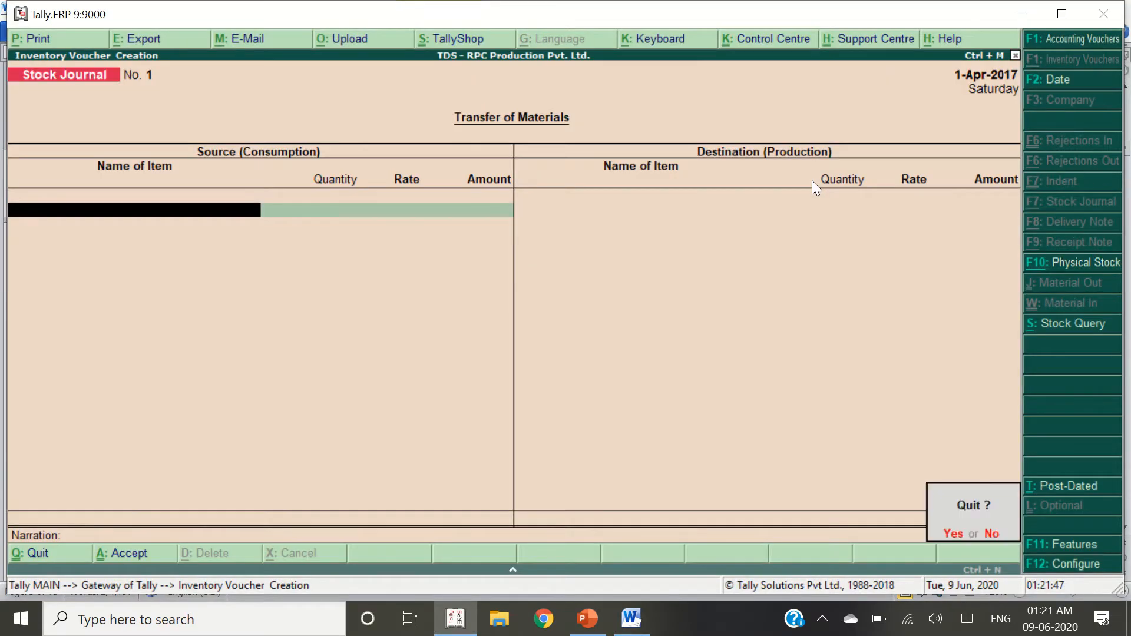
key("Return")
key("Up")
key("Return")
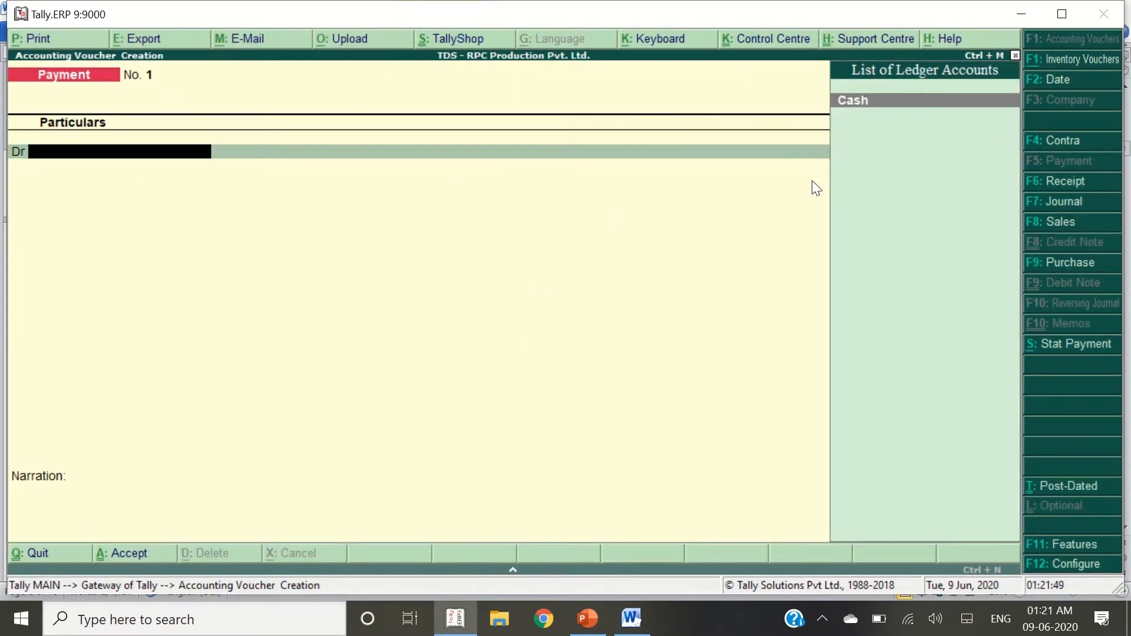
key("F7")
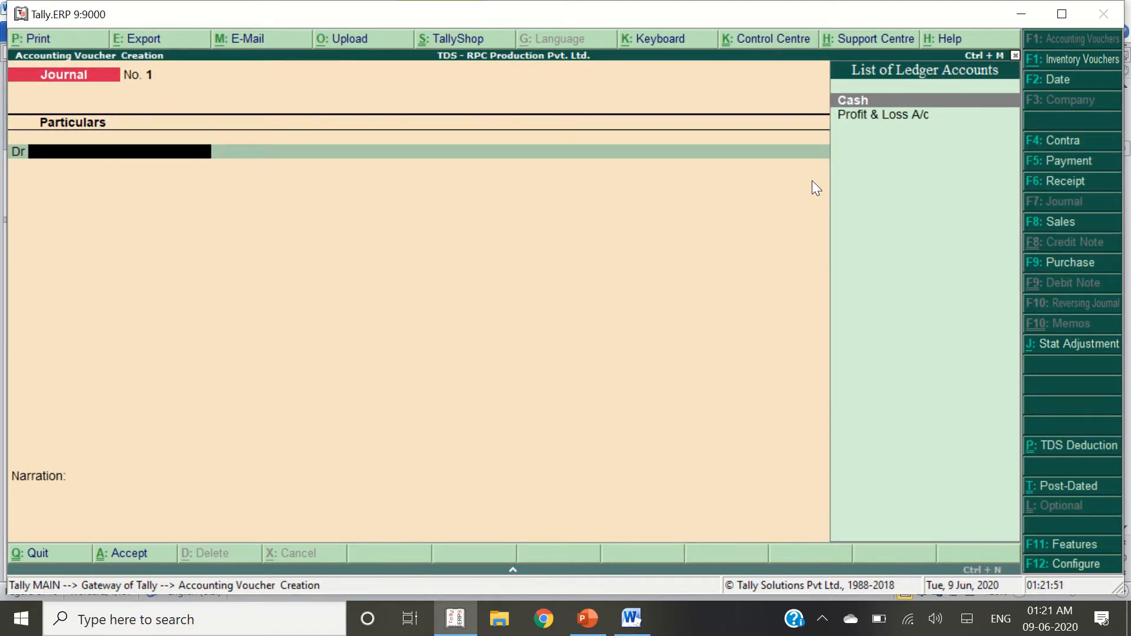
key("alt+Tab")
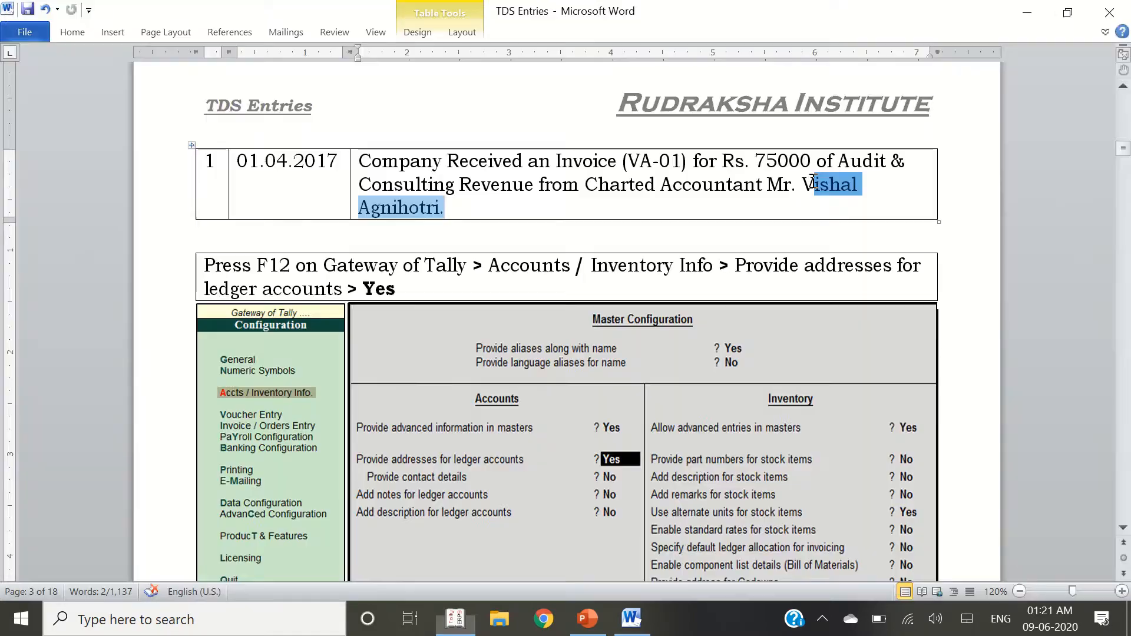
Replace 'Prfessional Campus' in the Word Name cell with 'Fees for Professional or Technical Services'
scroll(472, 313, "down", 5)
scroll(472, 313, "down", 3)
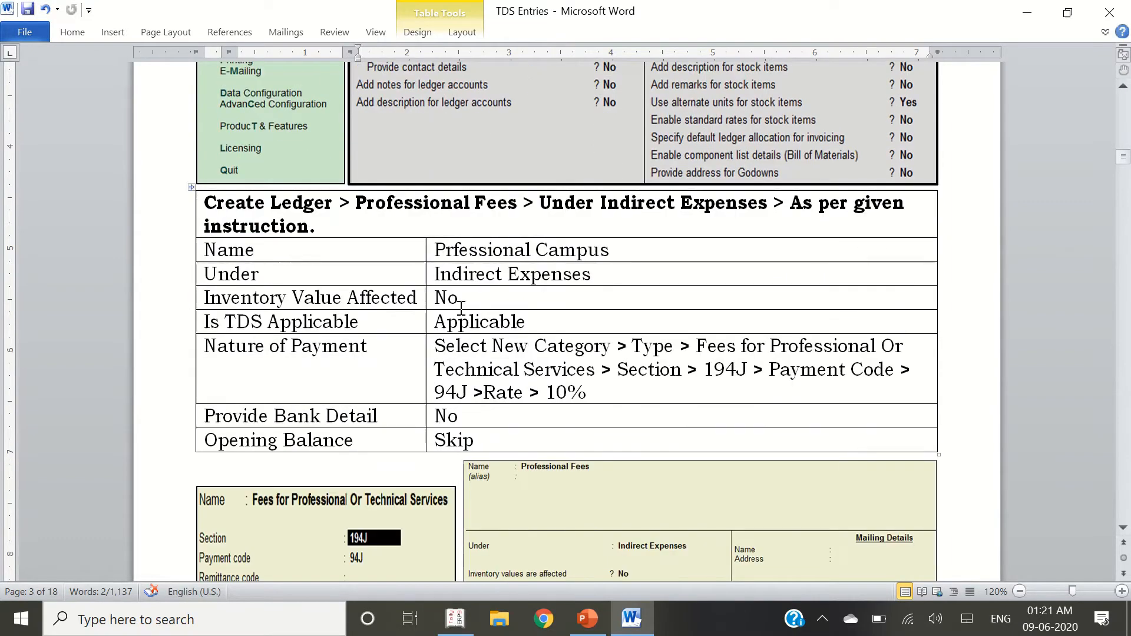
left_click_drag(444, 249, 648, 259)
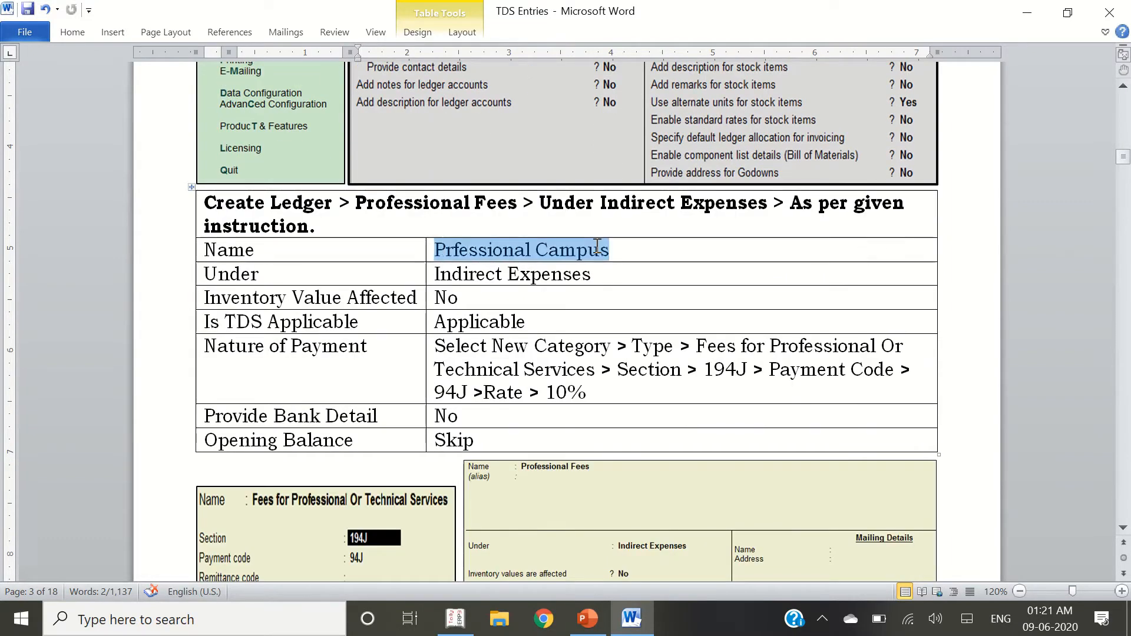
left_click(657, 262)
double_click(657, 263)
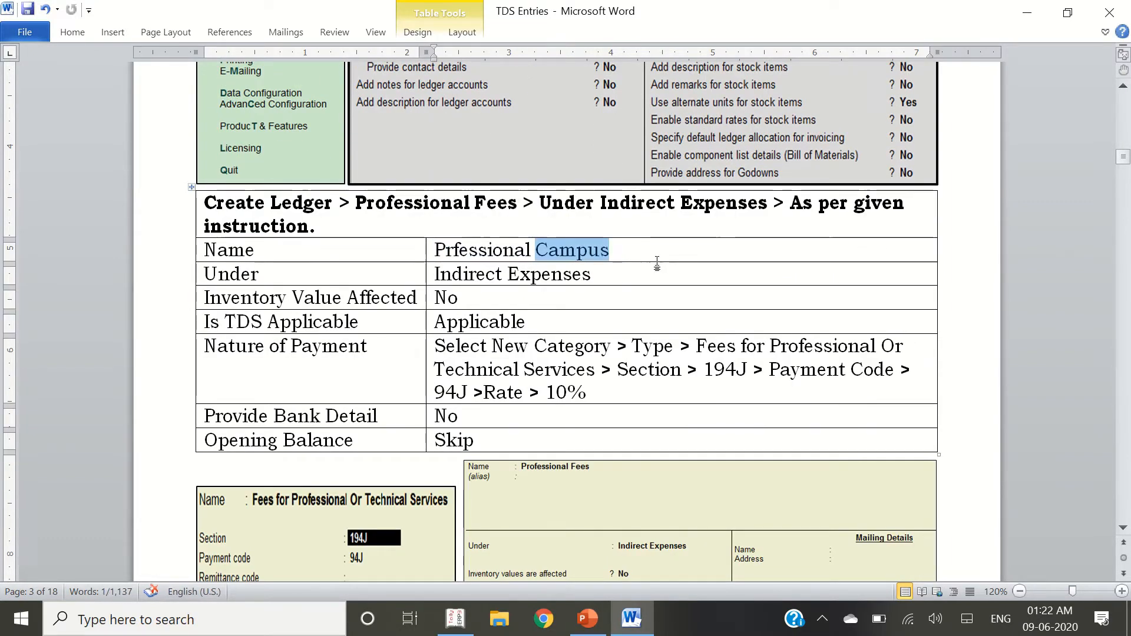
type("Ex")
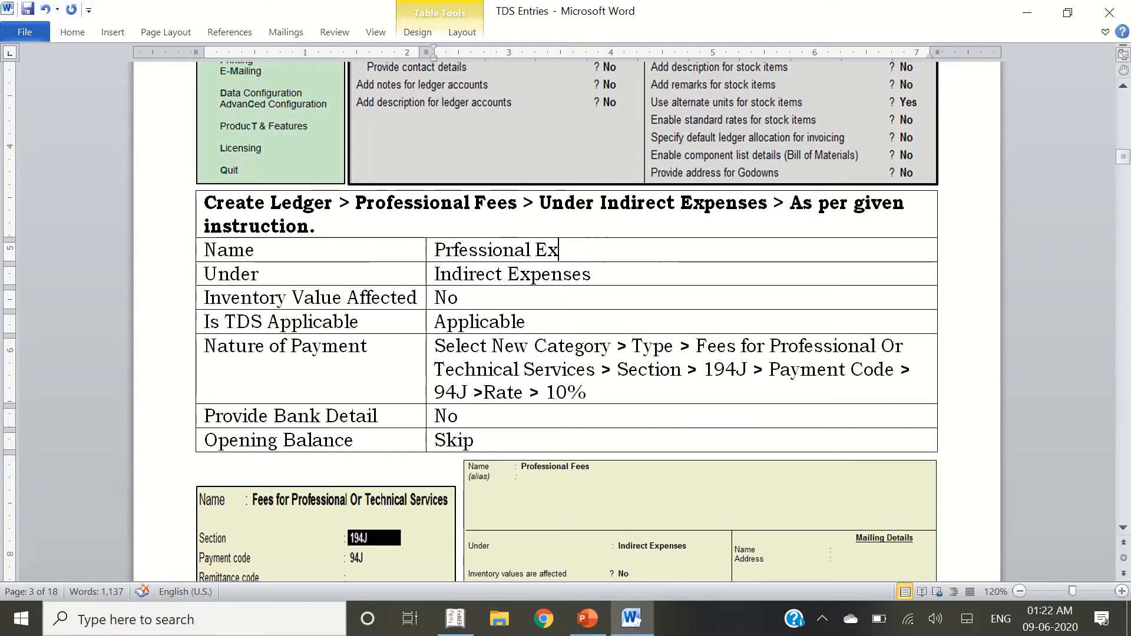
key("BackSpace")
key("BackSpace")
double_click(657, 263)
key("BackSpace")
type("Fee")
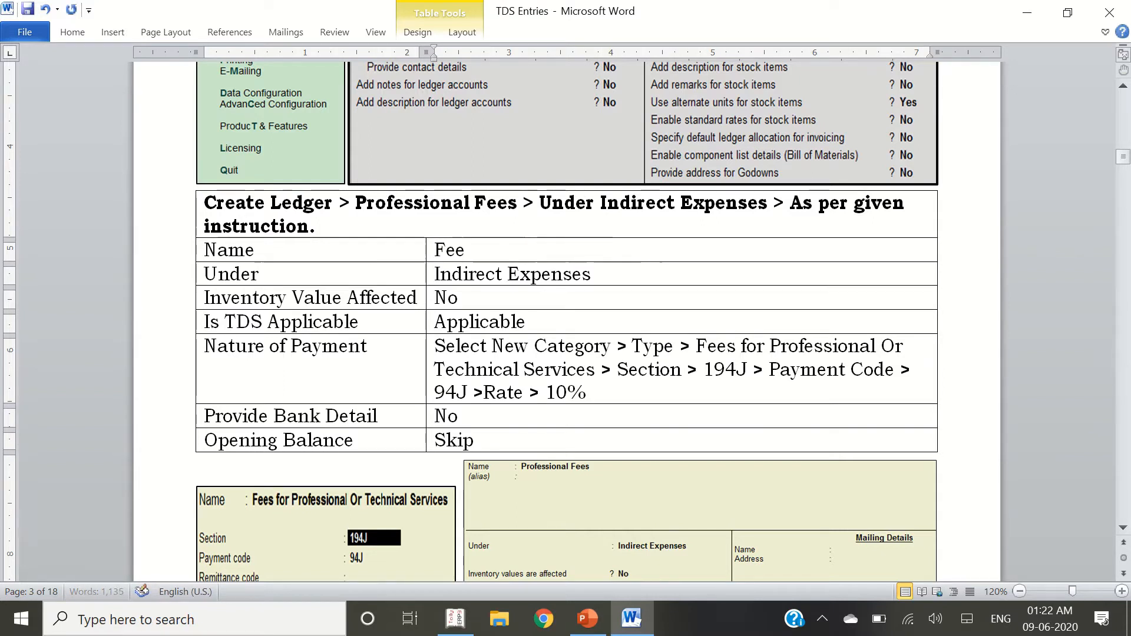
type("s for pROFESSIONAL ")
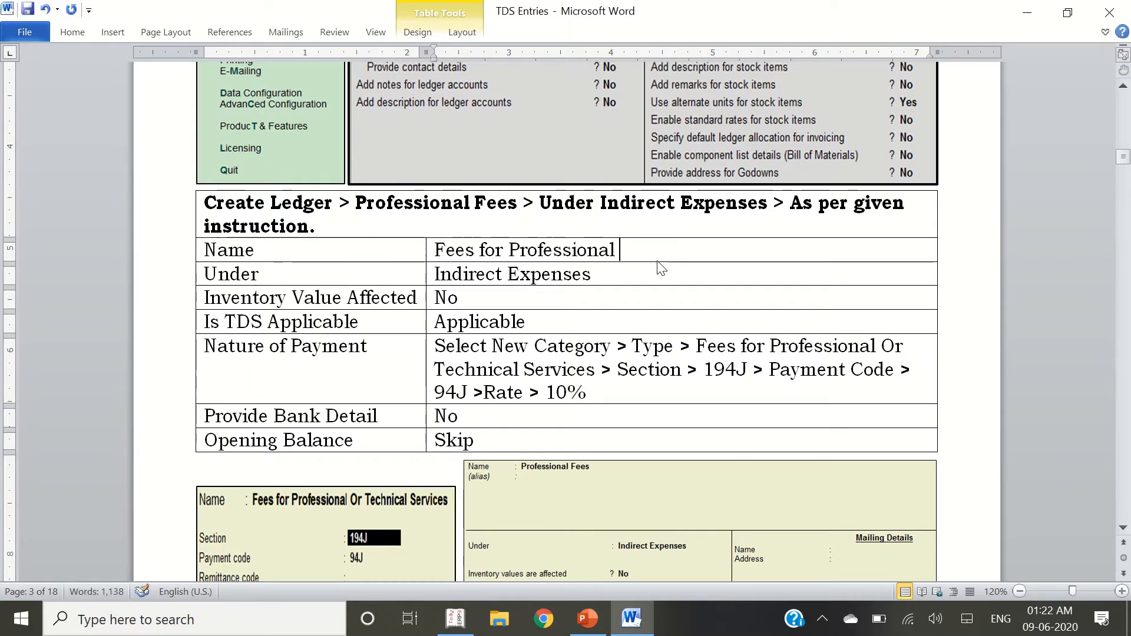
type("or Technical Services")
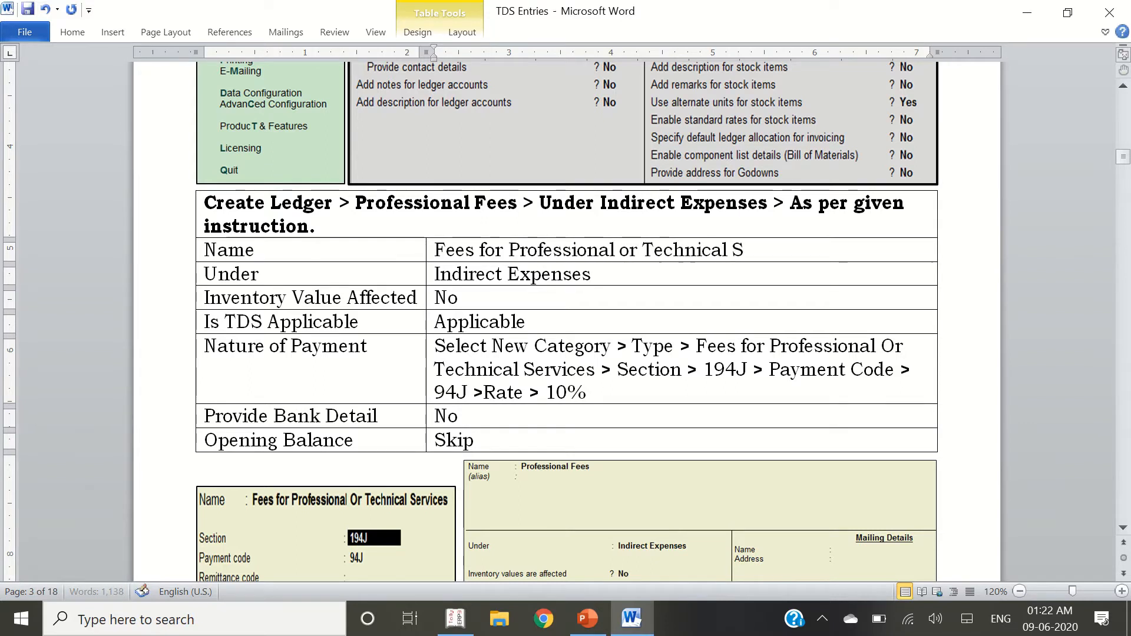
Create the 'Fees for Professional or Technical Services' ledger under Indirect Expenses from the journal
key("ctrl+shift+Left")
key("ctrl+shift+Left")
key("ctrl+shift+Left")
key("ctrl+shift+Left")
key("ctrl+shift+Left")
key("ctrl+shift+Left")
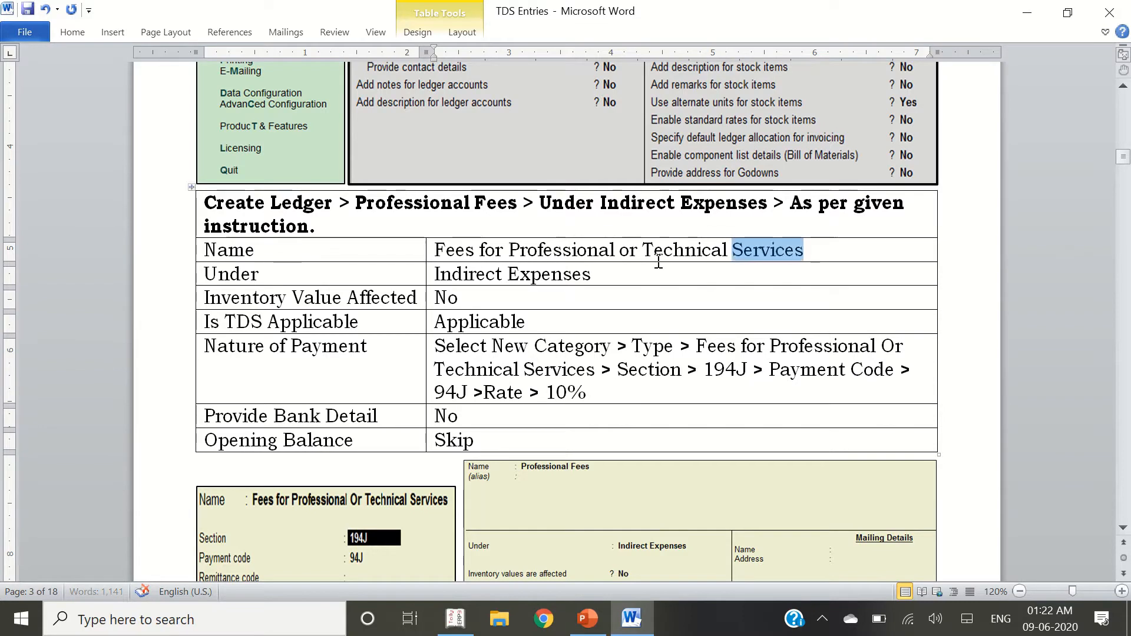
key("alt+Tab")
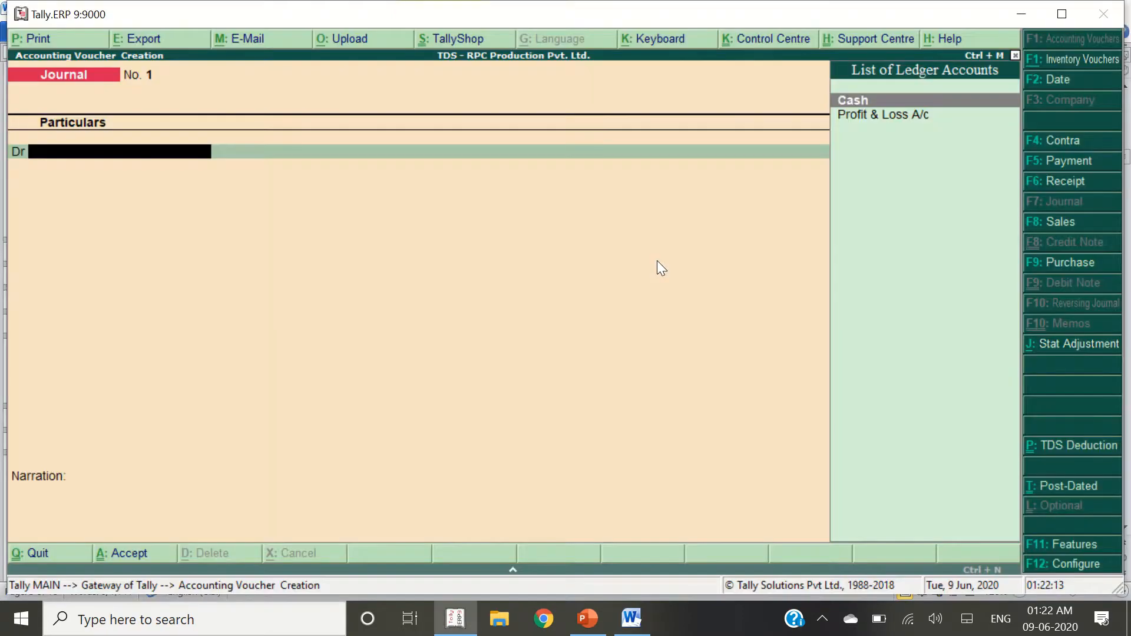
key("alt+c")
key("ctrl+alt+v")
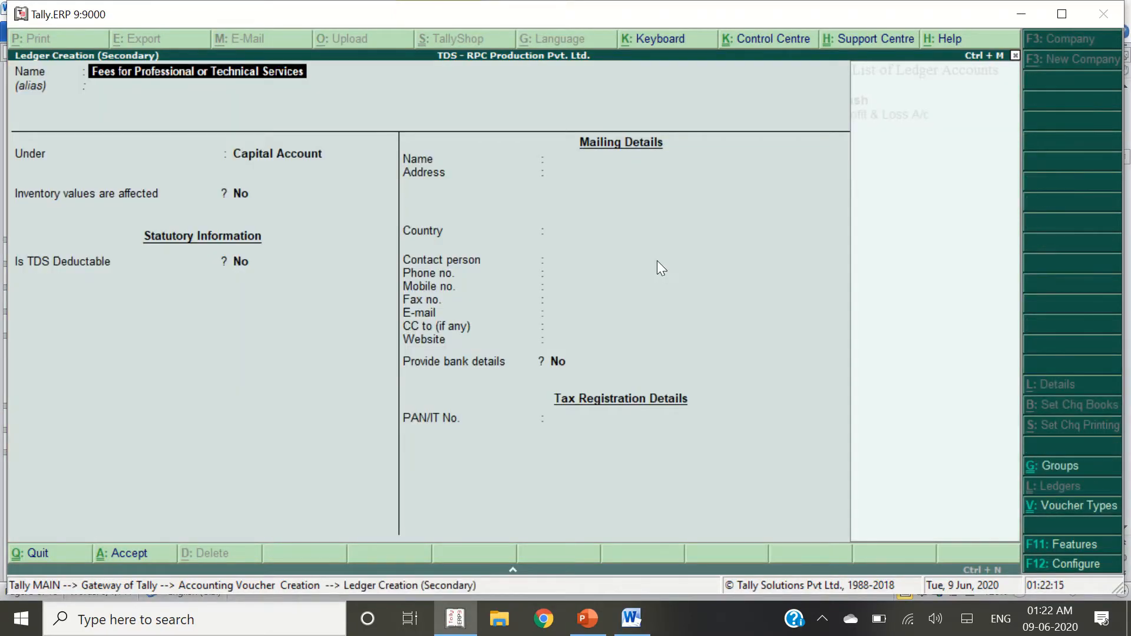
key("Return")
type("Indire")
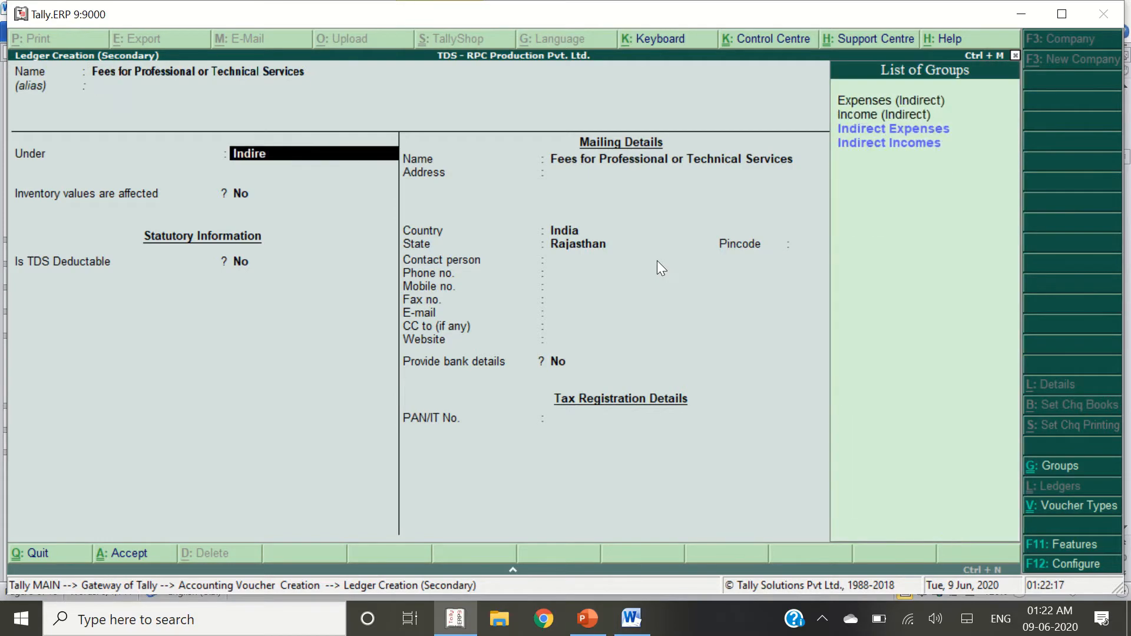
key("Return")
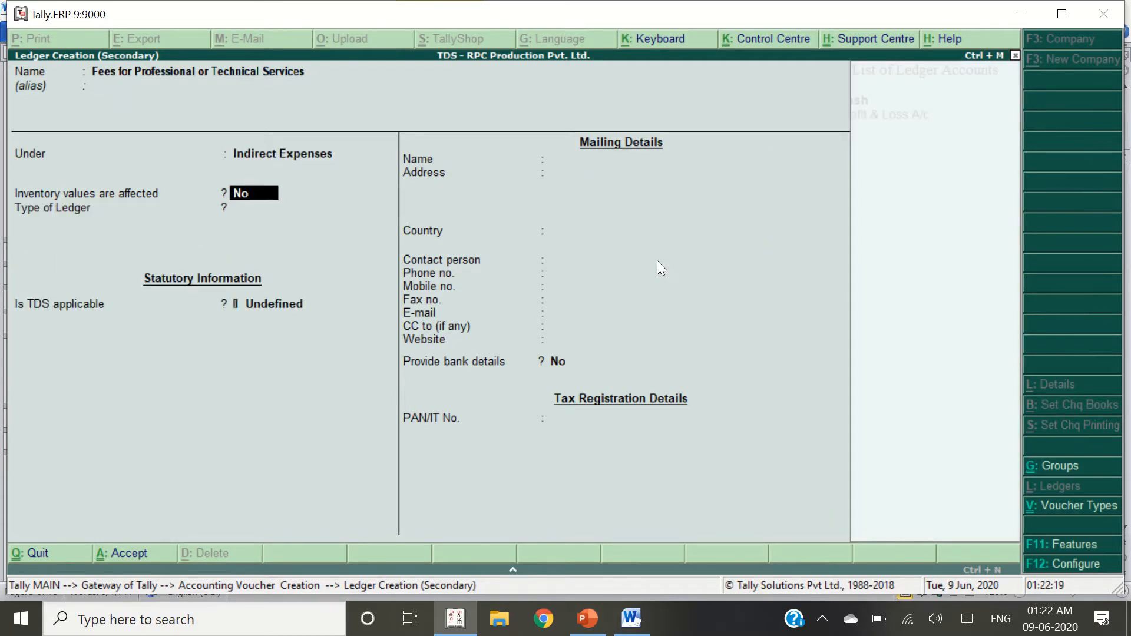
key("Return")
key("Return")
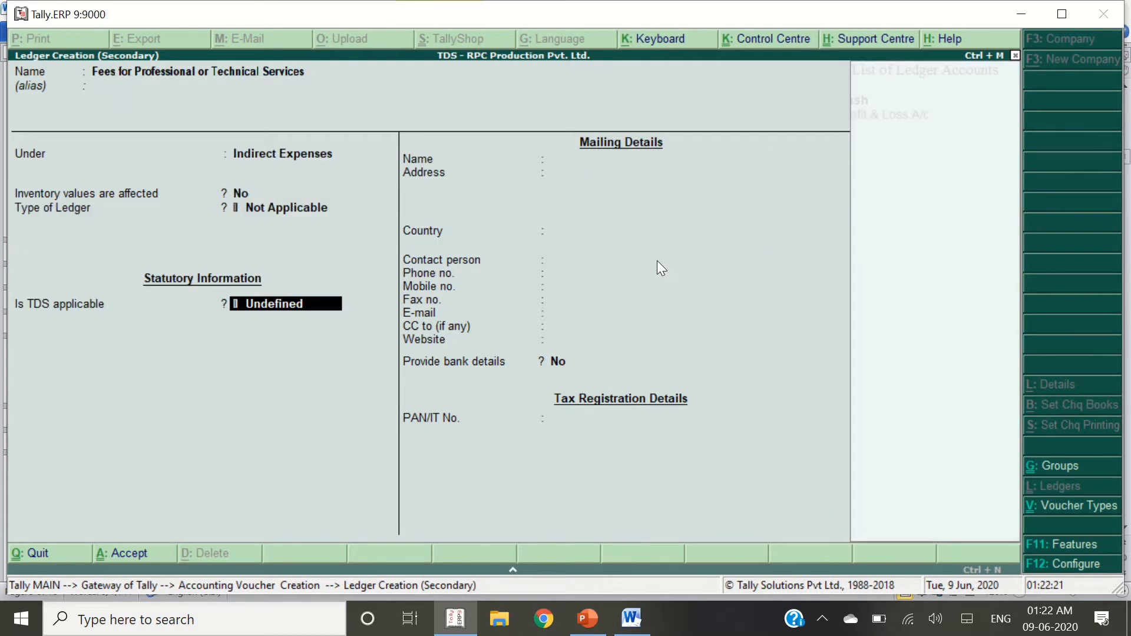
Make TDS Applicable and start a New Category nature of payment with the same name
key("Up")
key("Up")
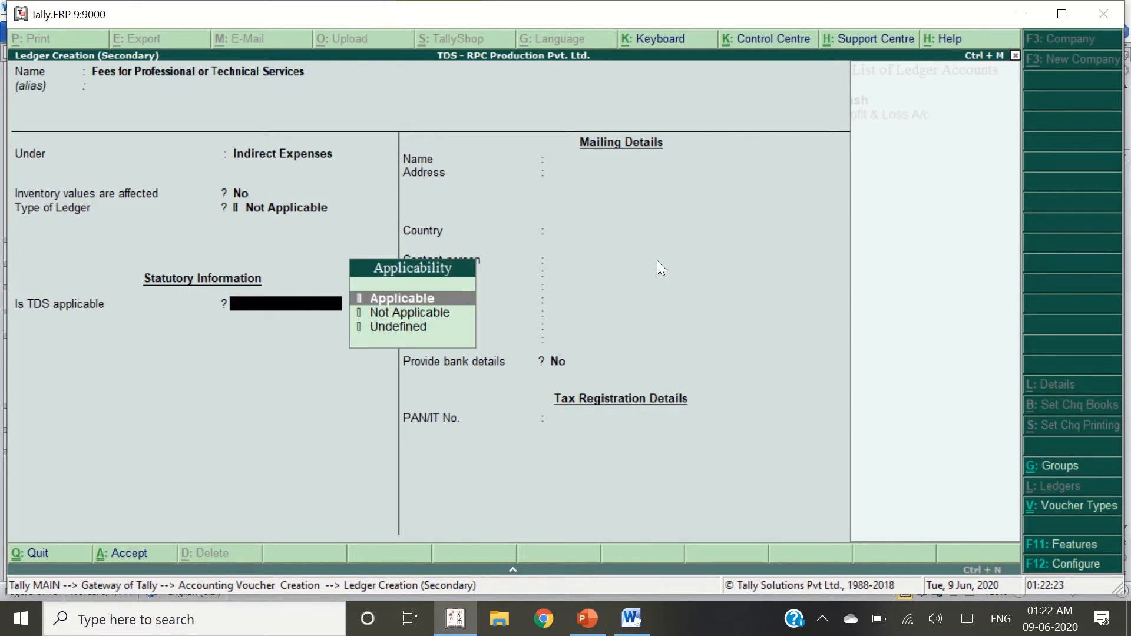
key("Return")
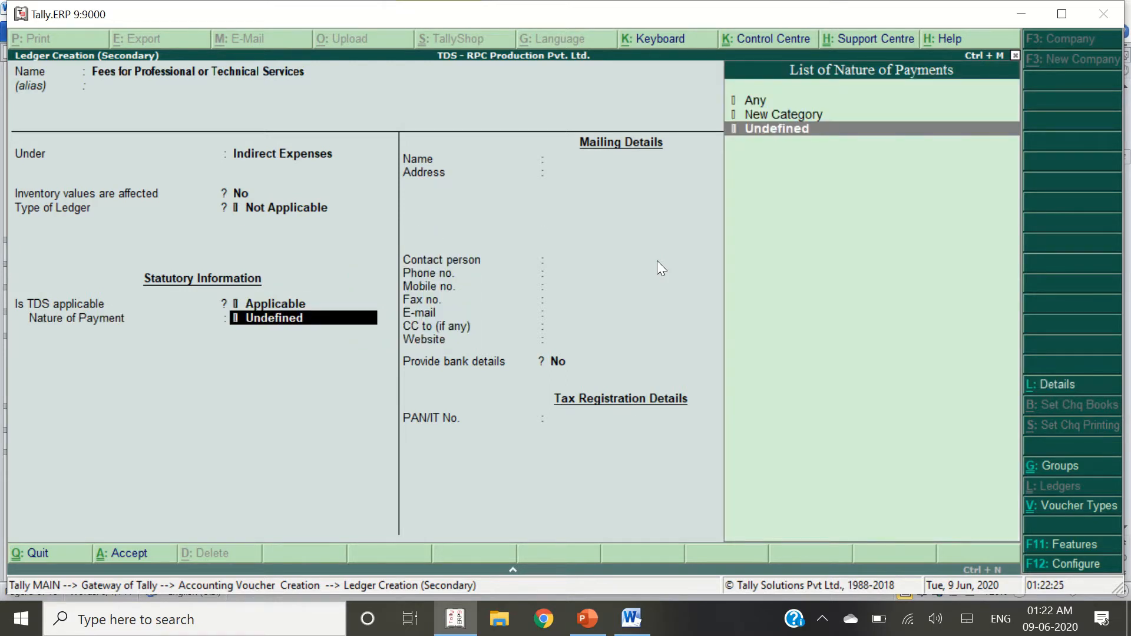
key("Up")
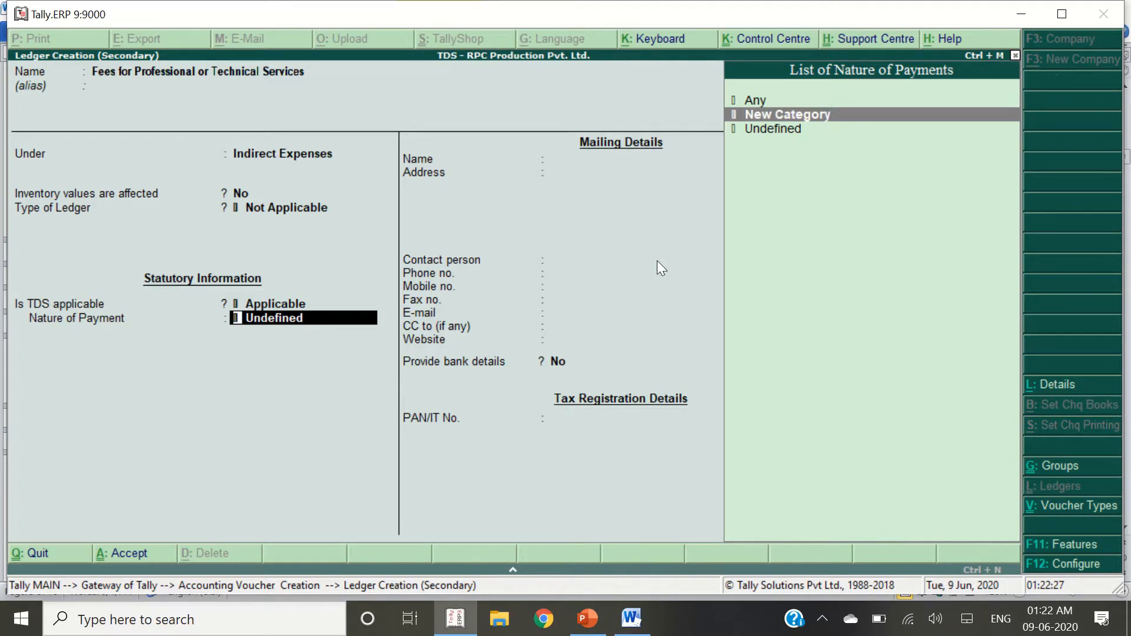
key("Return")
key("ctrl+alt+v")
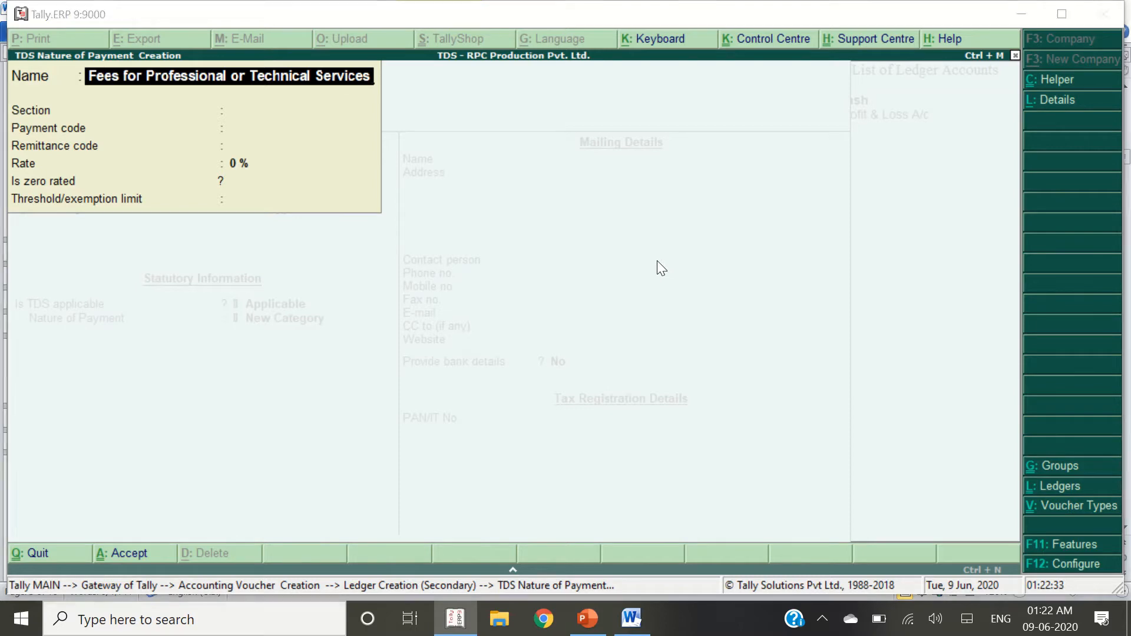
Enter Section 194J in the new nature of payment, correcting the typed value
key("alt+Tab")
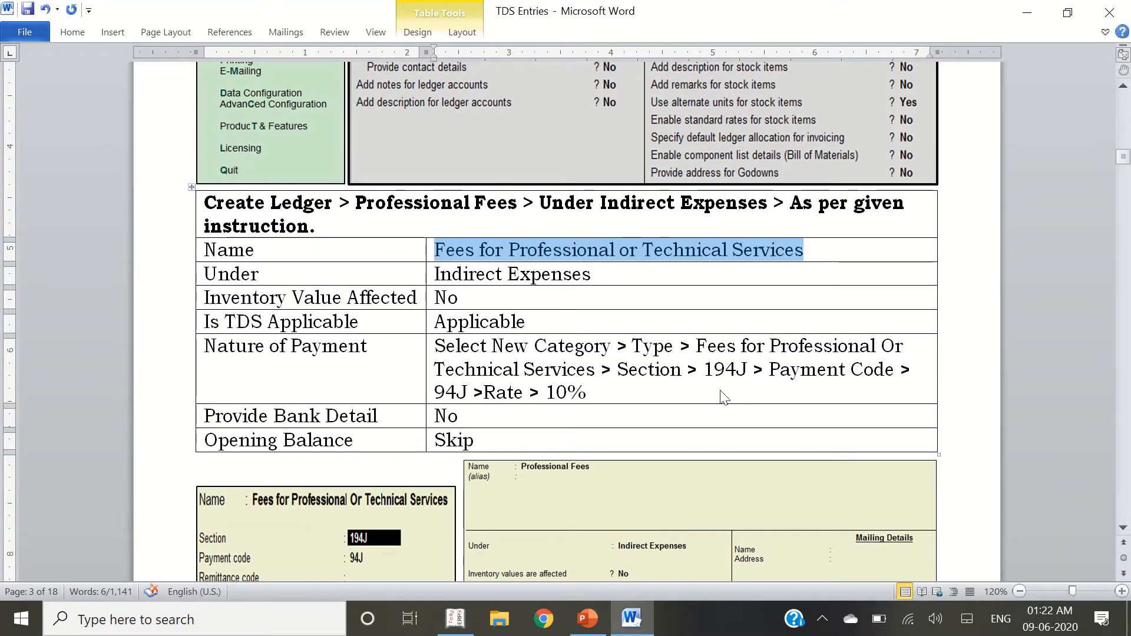
left_click(494, 372)
left_click_drag(624, 380, 747, 371)
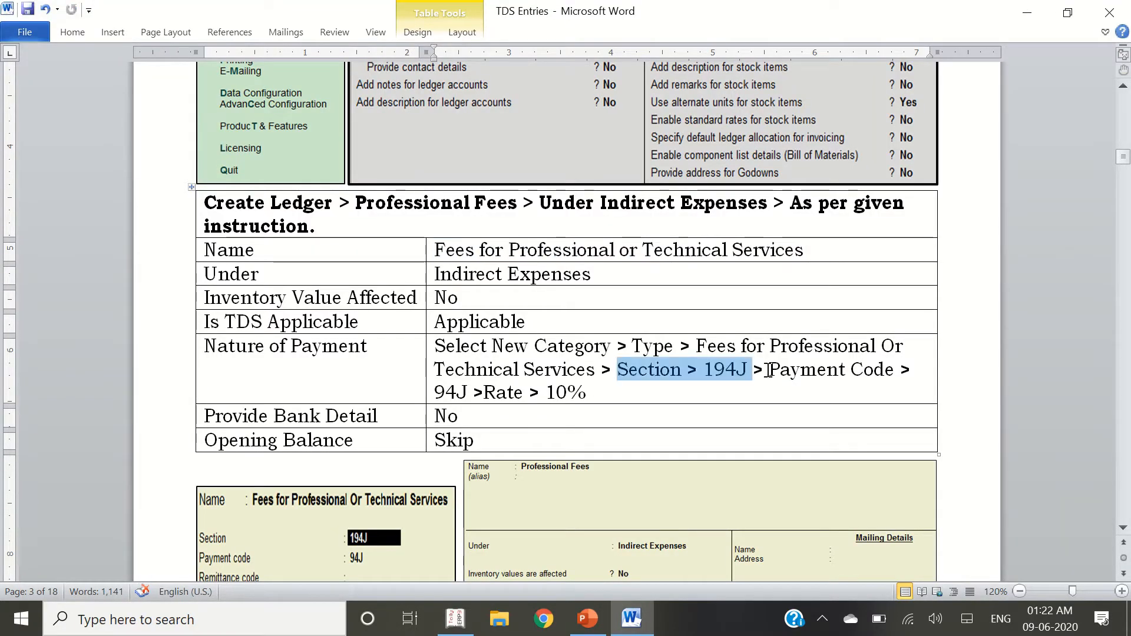
key("alt+Tab")
key("Return")
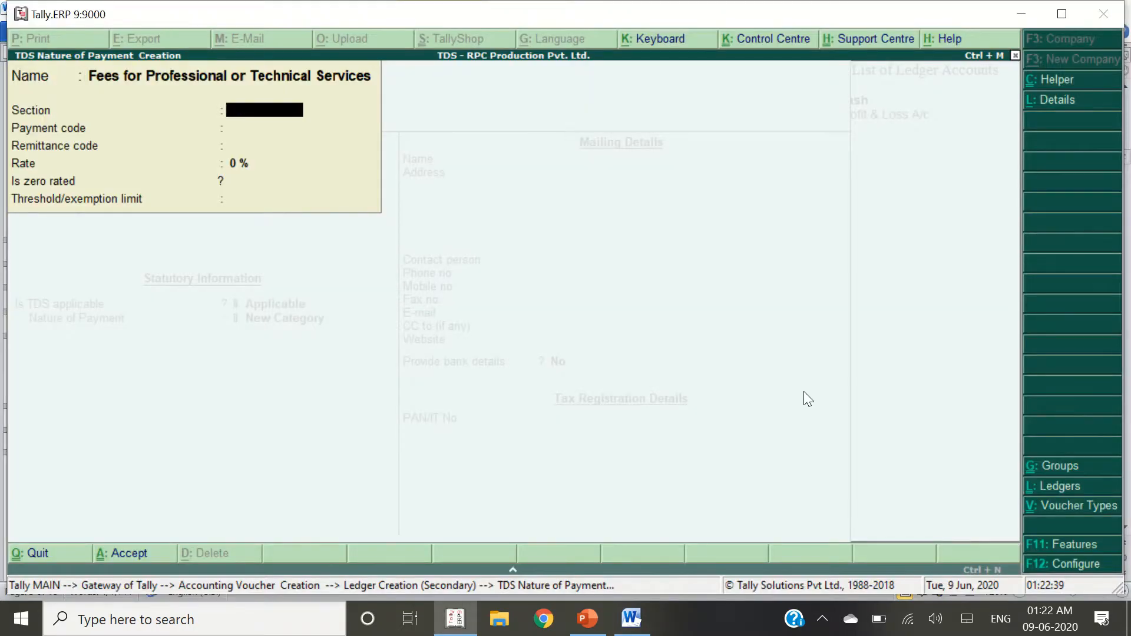
type("194j")
key("Return")
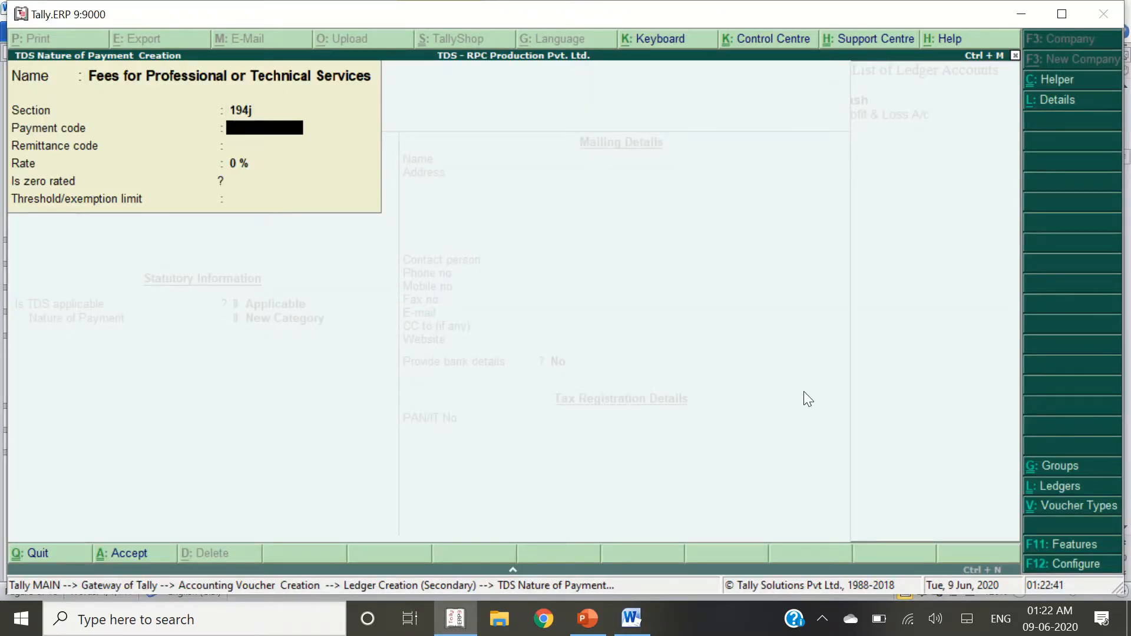
key("BackSpace")
type("1")
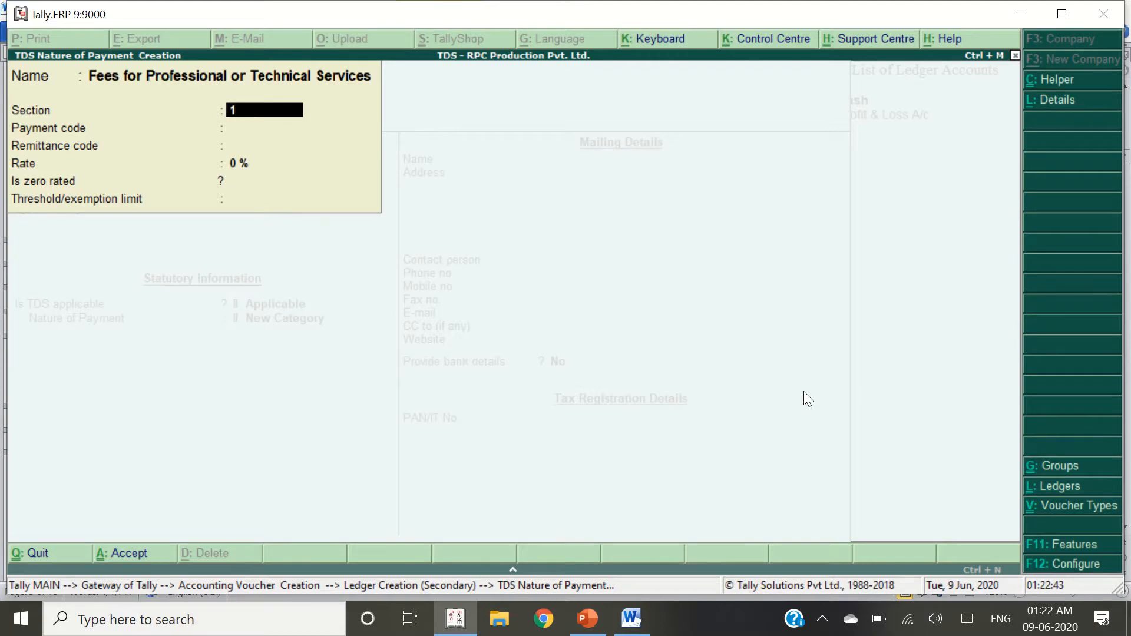
type("94J")
key("Return")
Set payment code 94J and rate 10%, save the nature of payment, and finish the ledger
key("alt+Tab")
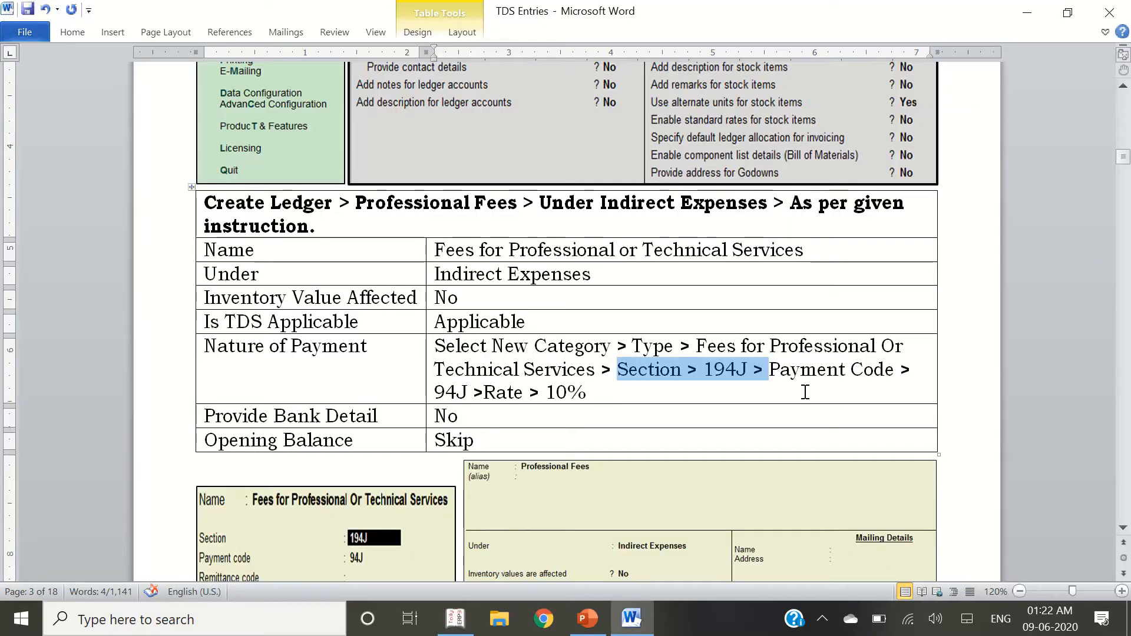
key("alt+Tab")
type("94J")
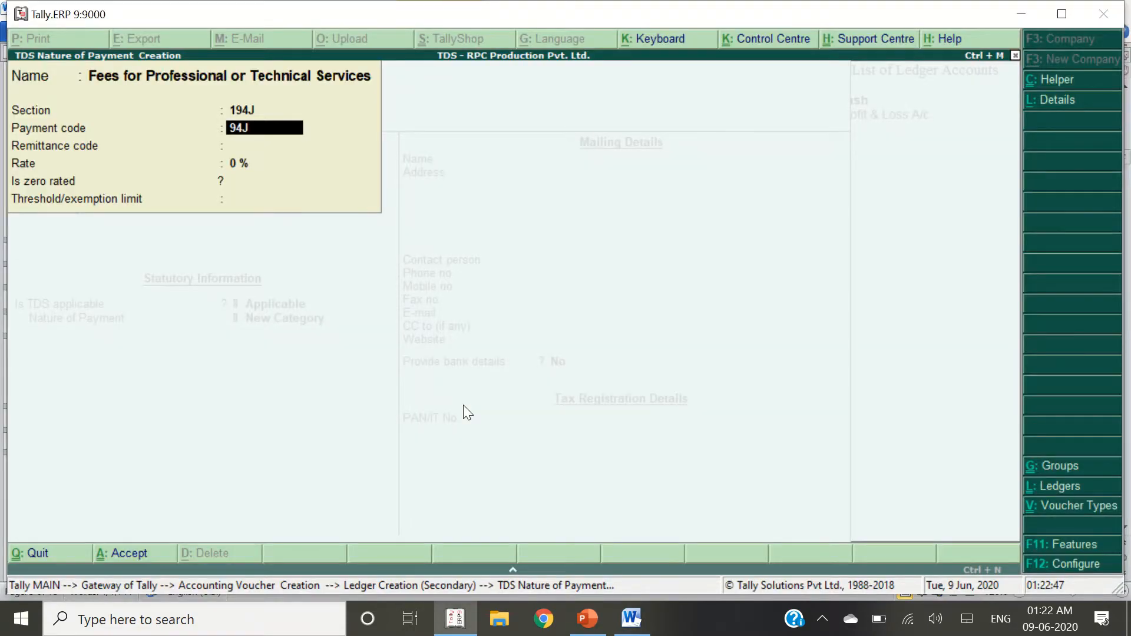
key("Return")
key("alt+Tab")
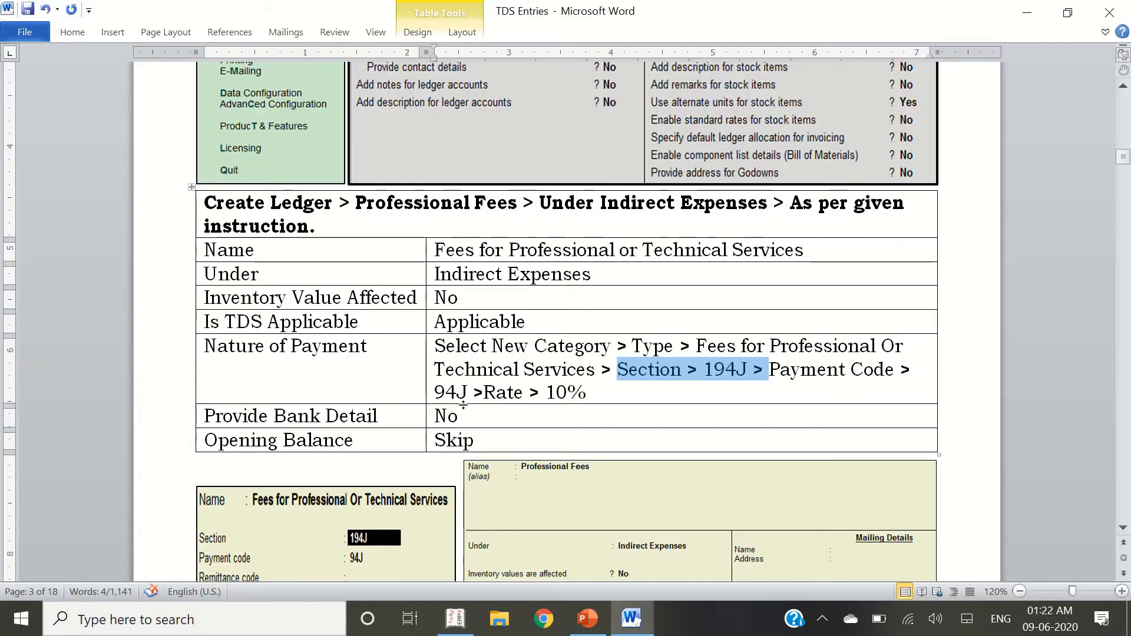
key("alt+Tab")
key("Return")
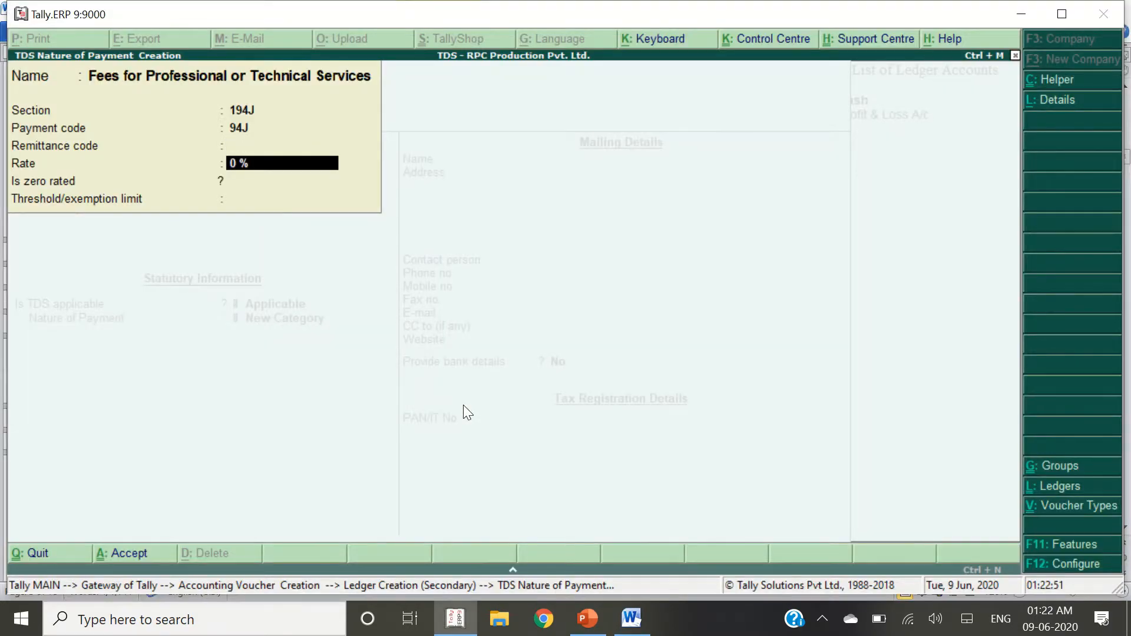
type("10")
key("Return")
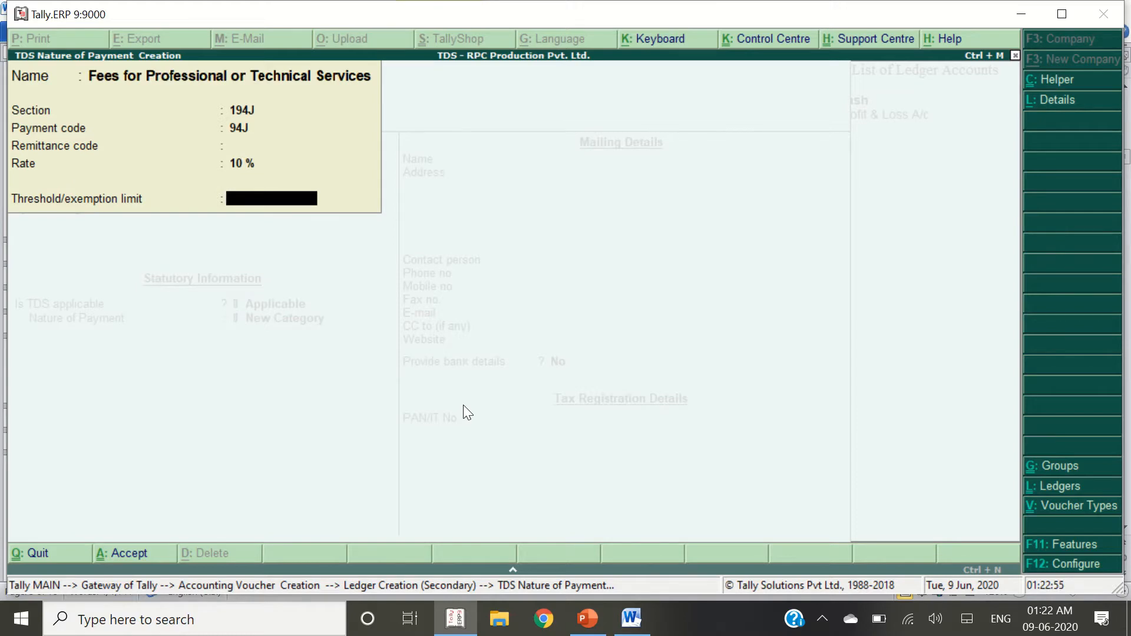
key("Return")
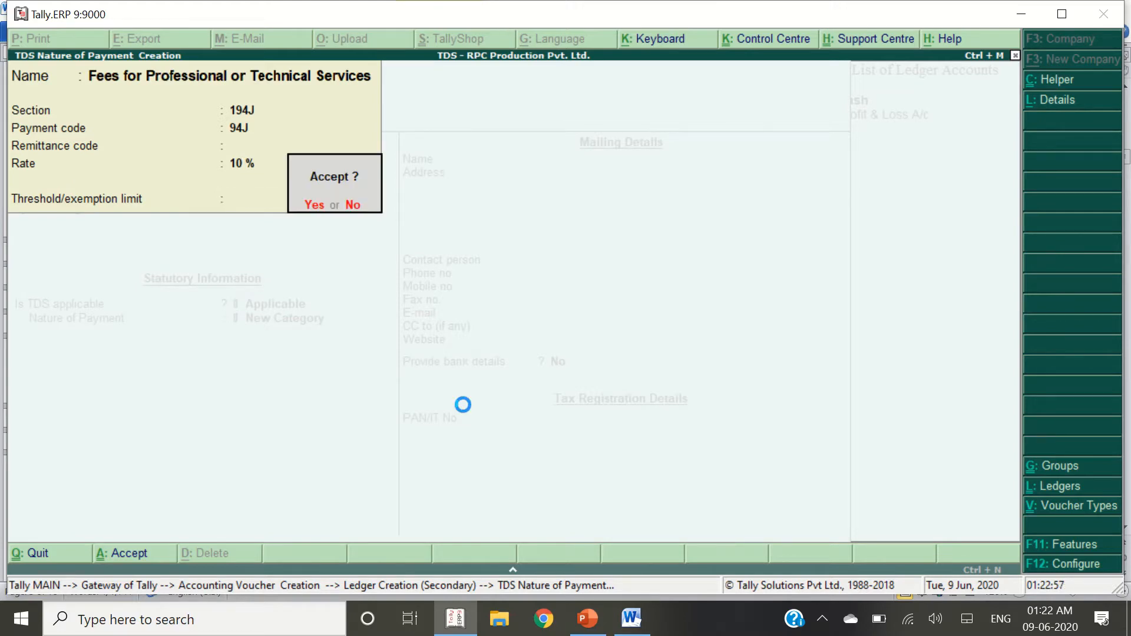
key("Return")
key("Return")
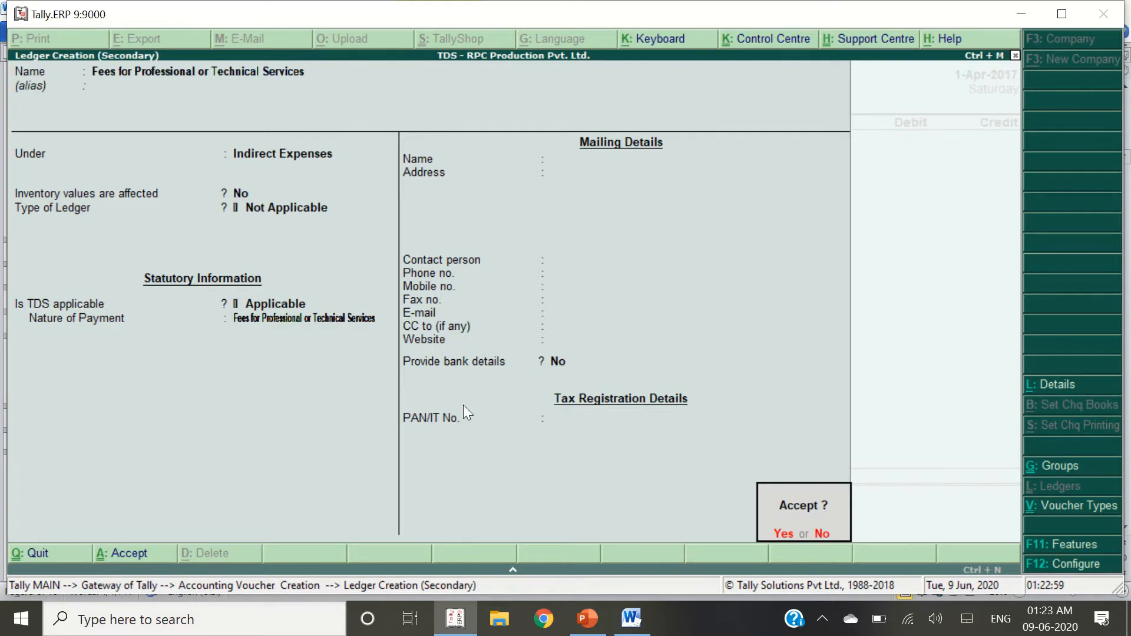
key("Return")
Debit the professional fees ledger 75,000 in the journal and move to the credit line
key("alt+Tab")
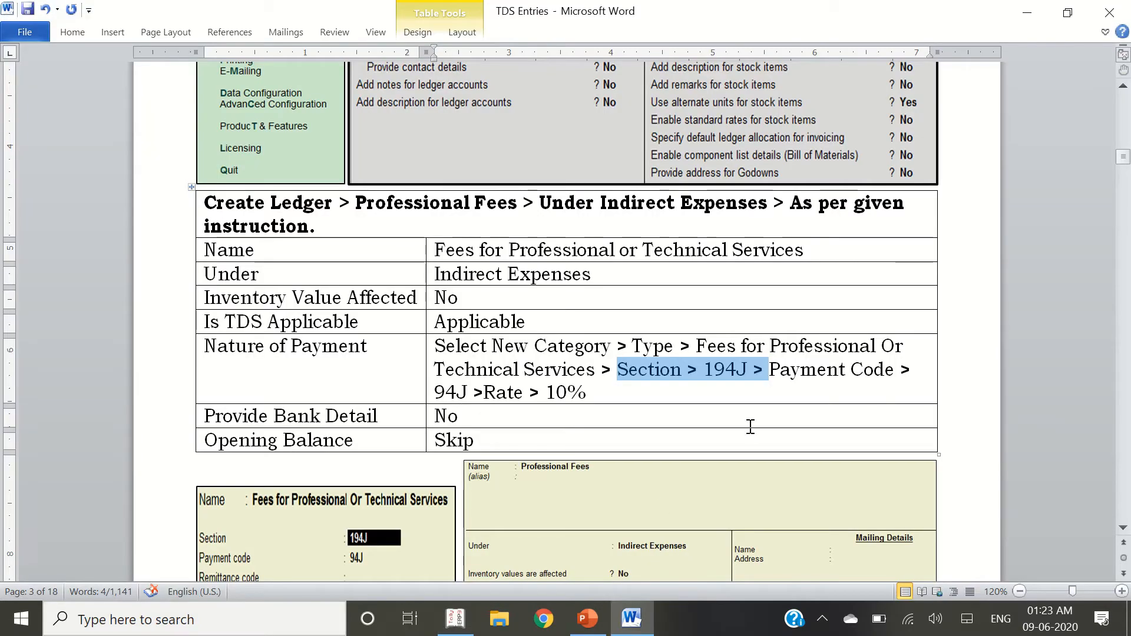
scroll(756, 259, "up", 5)
double_click(784, 112)
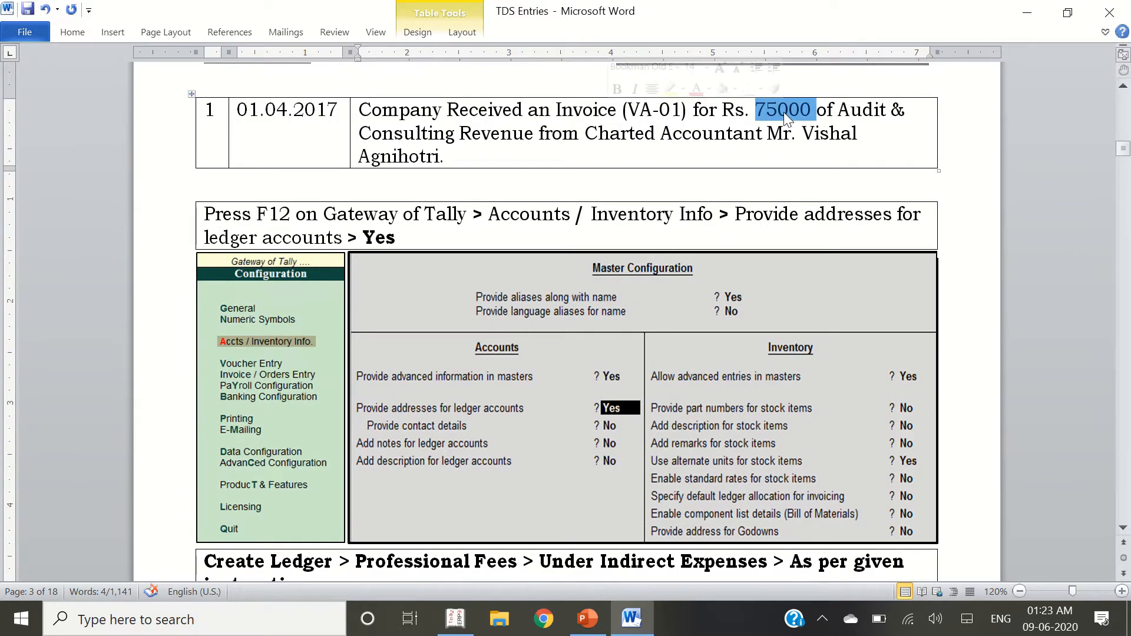
key("alt+Tab")
type("75000")
key("Return")
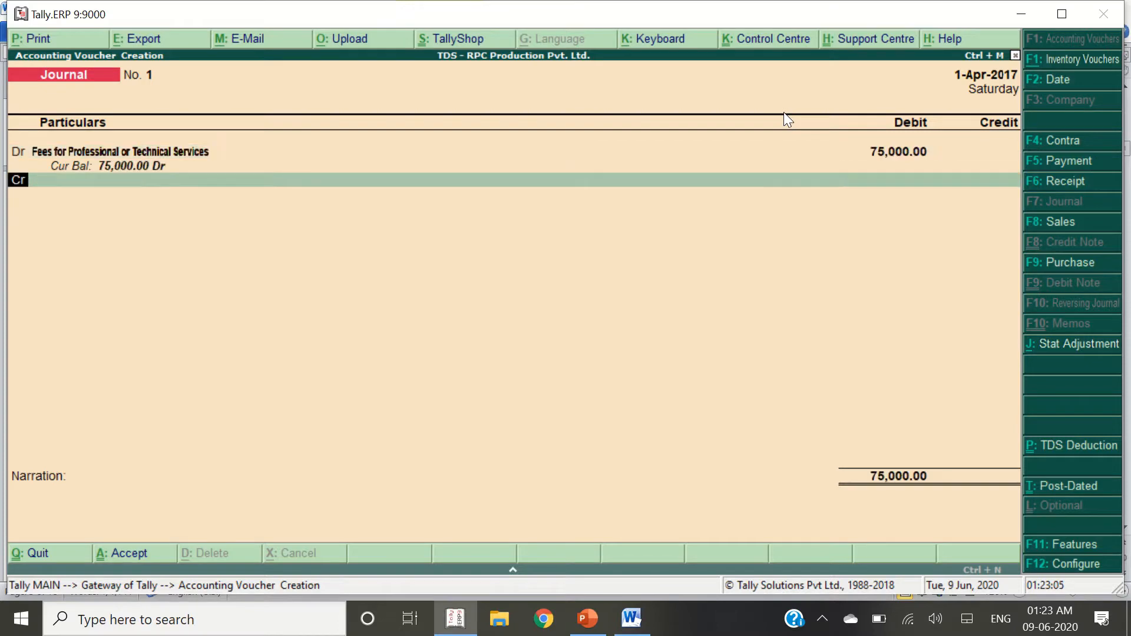
key("Return")
Create a new ledger from the credit line, named after the chartered accountant
key("alt+Tab")
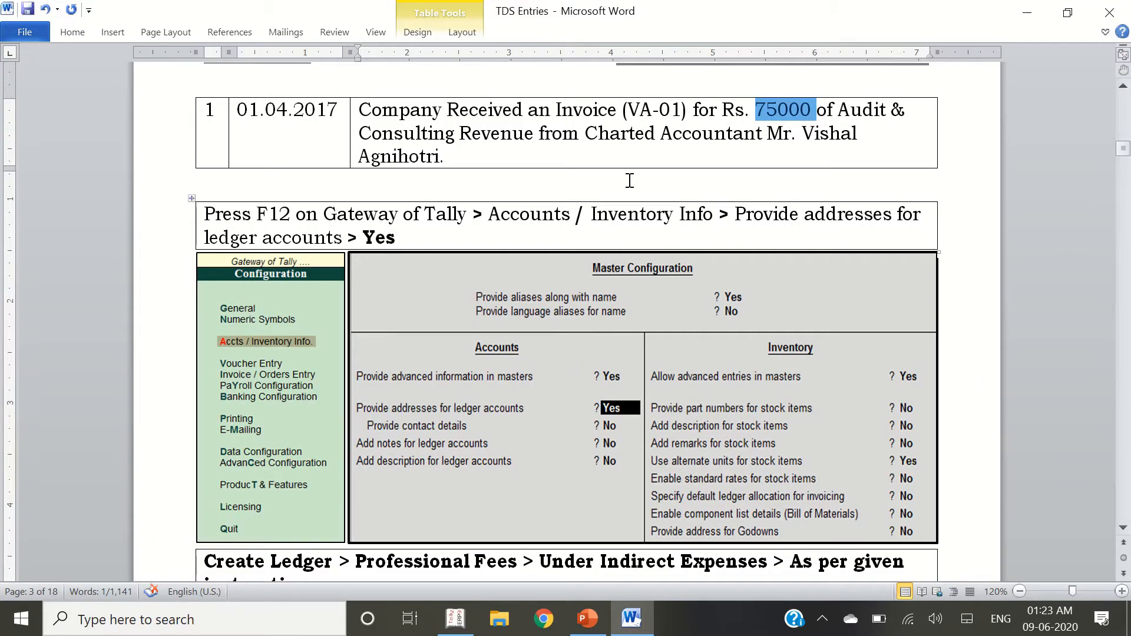
scroll(734, 172, "down", 1)
scroll(734, 172, "up", 1)
left_click_drag(802, 133, 825, 165)
key("alt+Tab")
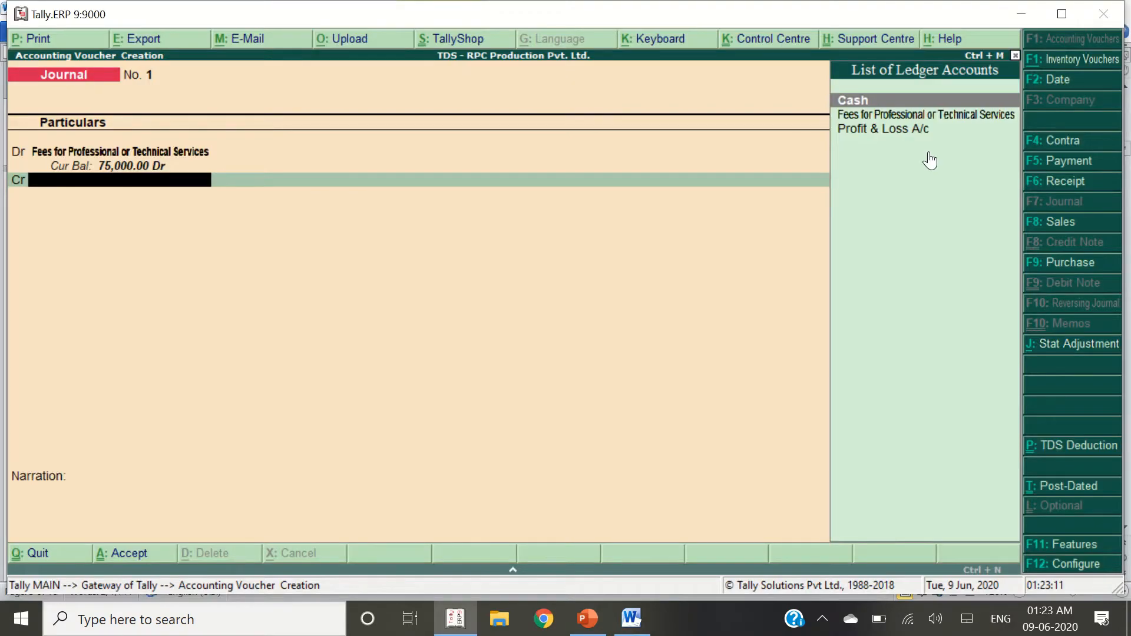
key("alt+c")
type("MS")
key("BackSpace")
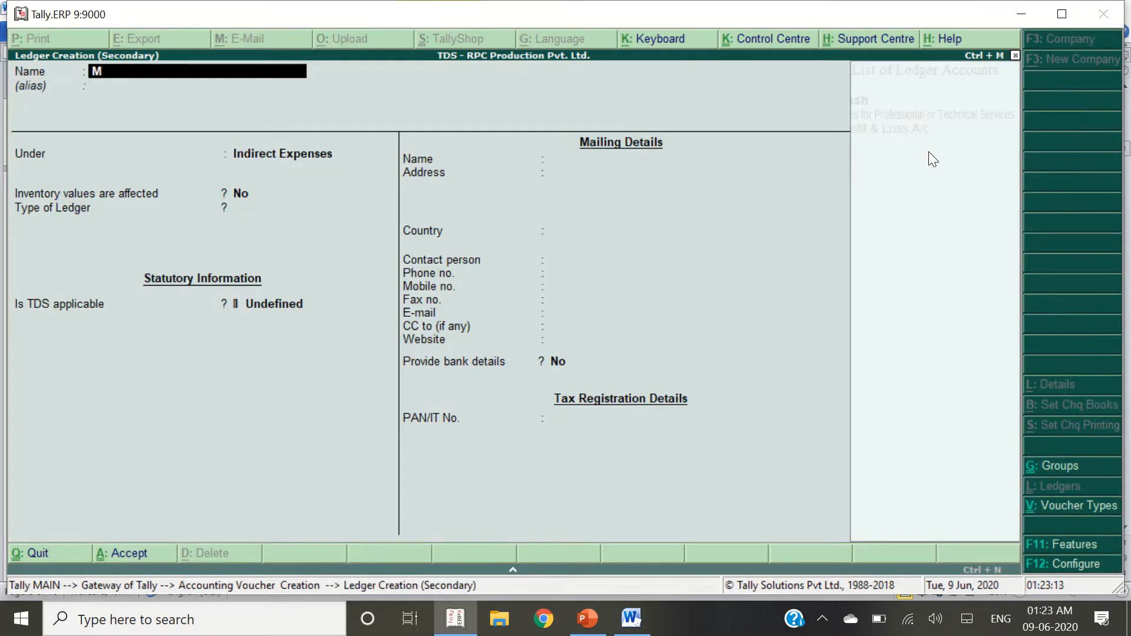
key("Return")
Place the ledger under Sundry Creditors with bill-by-bill balances and TDS deductable Yes
type("Sund")
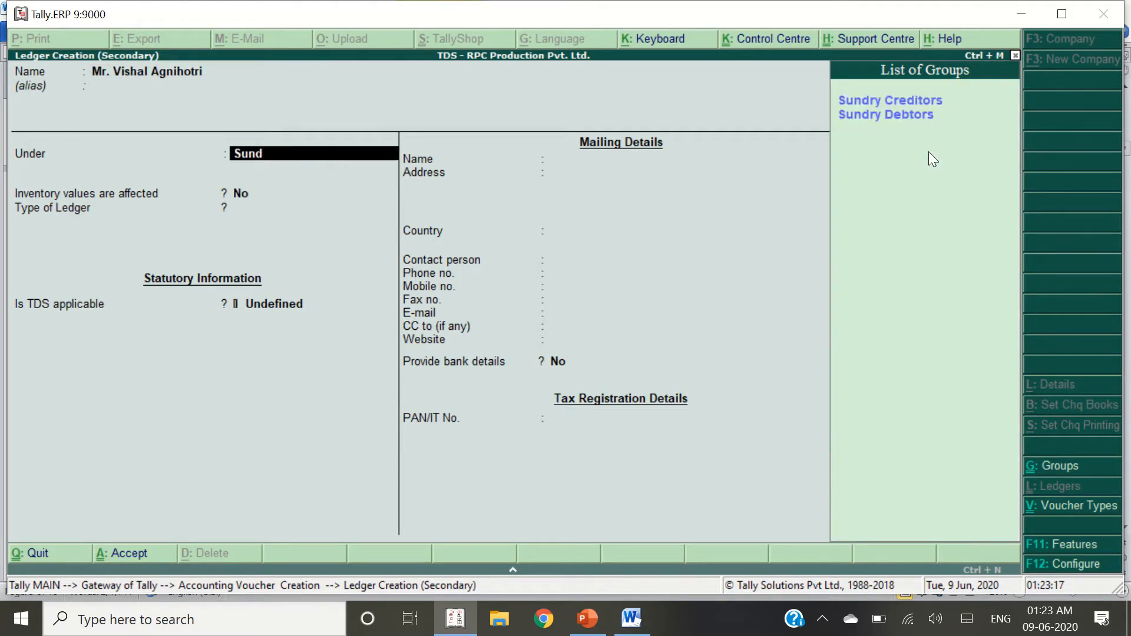
key("Return")
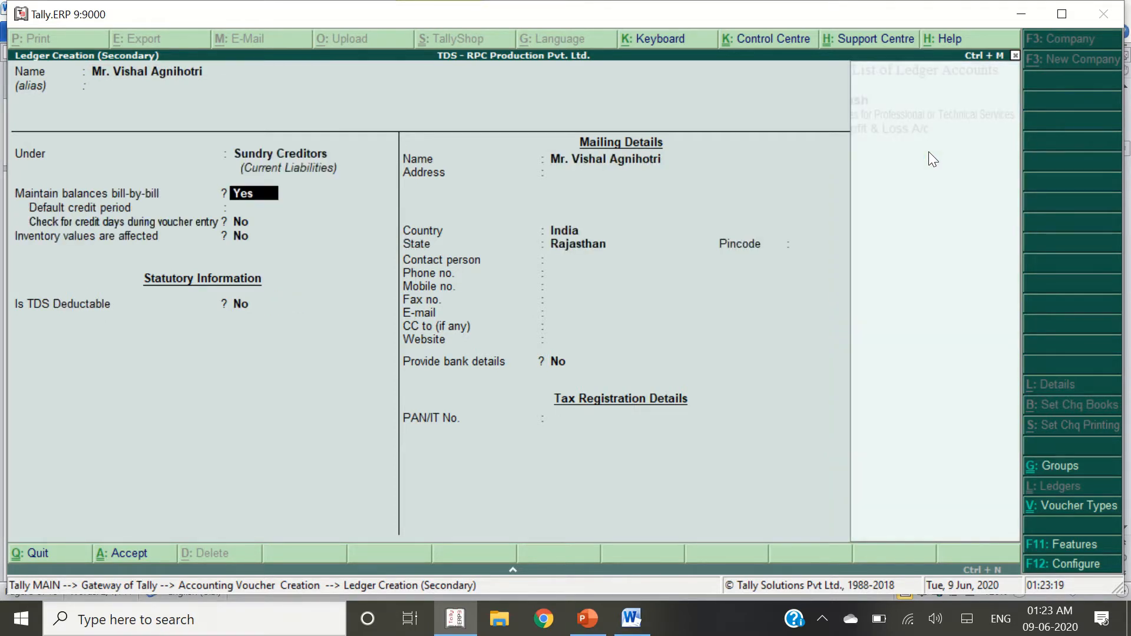
key("Return")
key("Return")
key("Return")
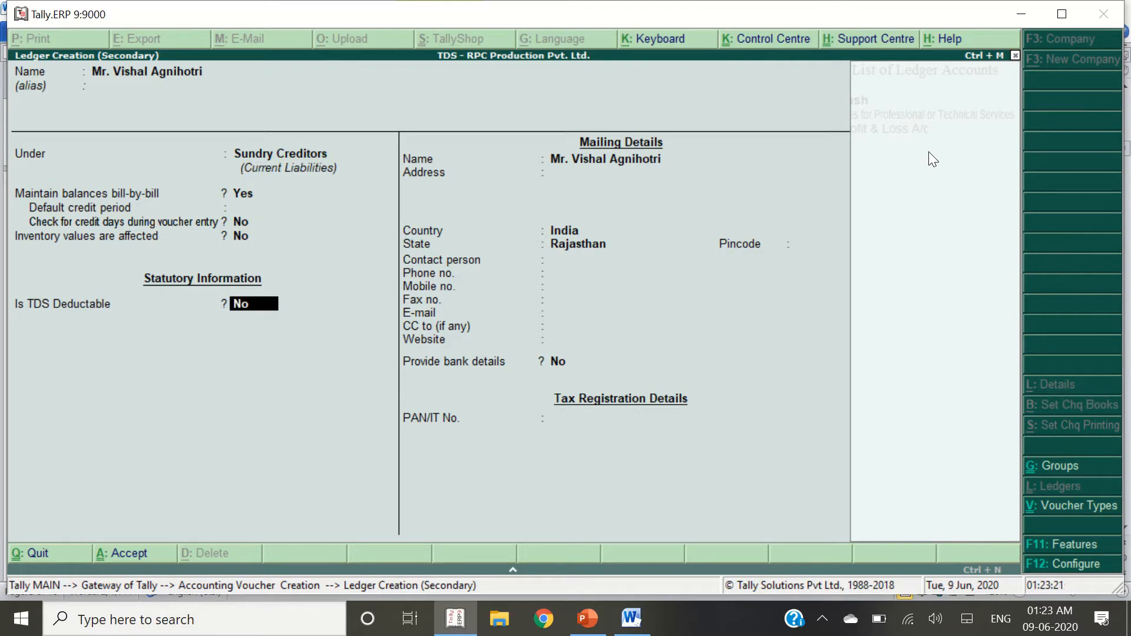
type("y")
key("Return")
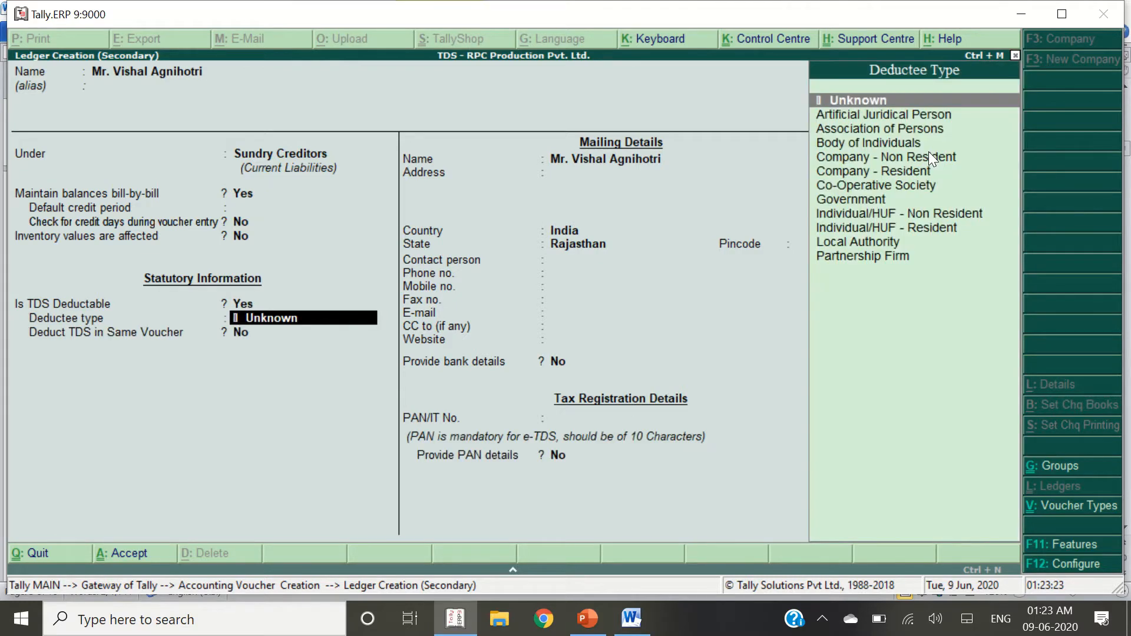
key("alt+Tab")
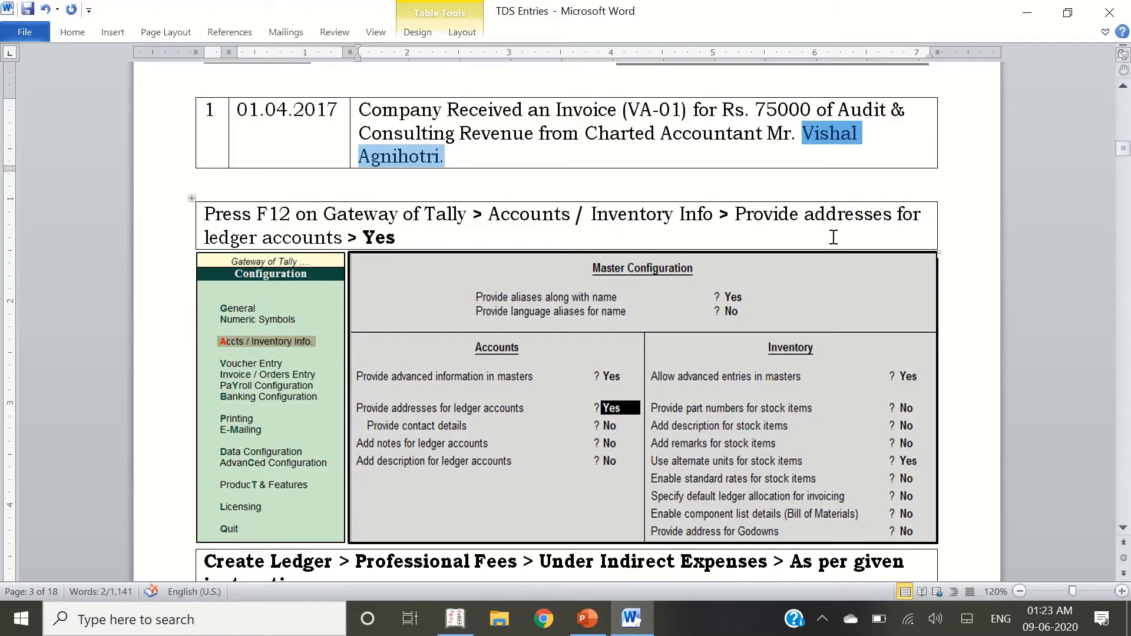
Set deductee type Individual/HUF - Resident with TDS deducted in the same voucher
scroll(563, 345, "down", 3)
scroll(563, 344, "down", 12)
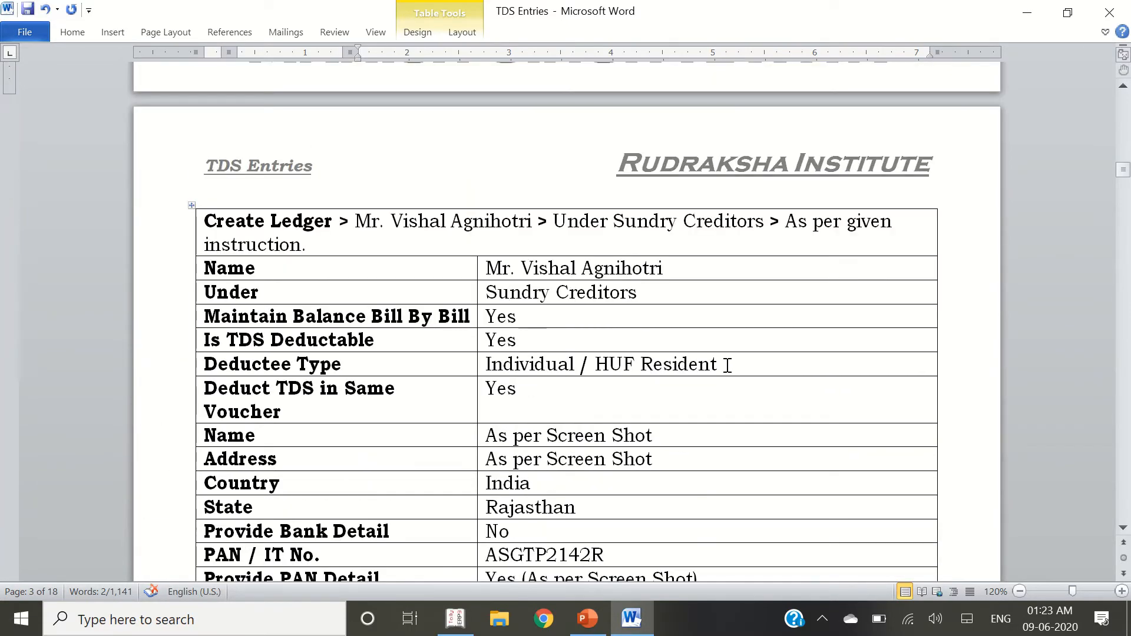
left_click_drag(726, 364, 484, 364)
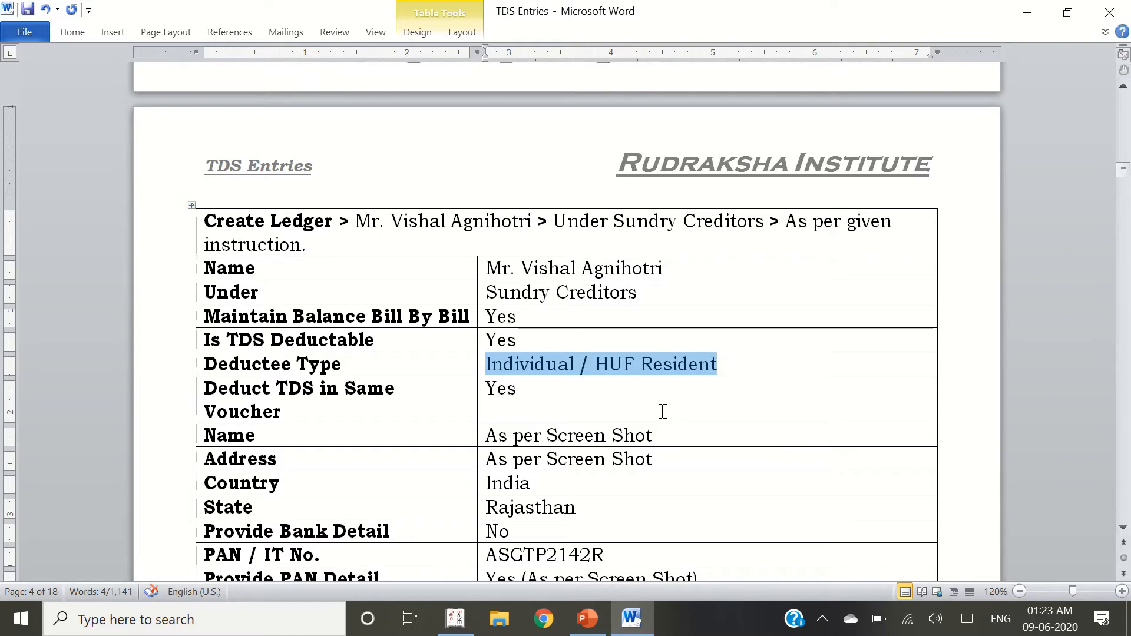
key("alt+Tab")
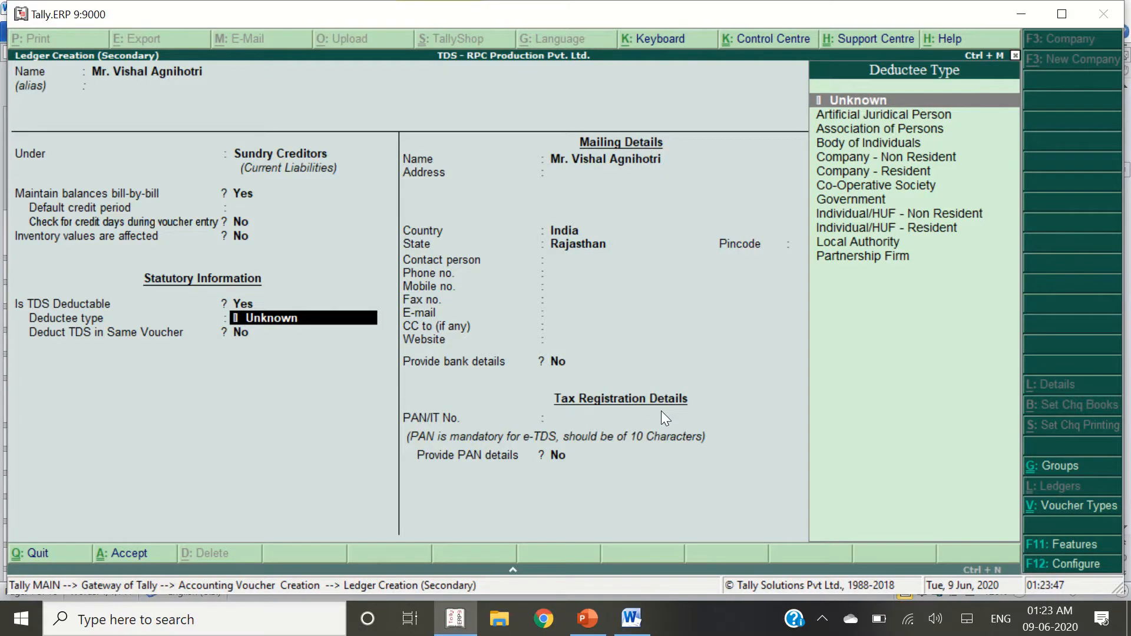
type("Indivi")
key("Down")
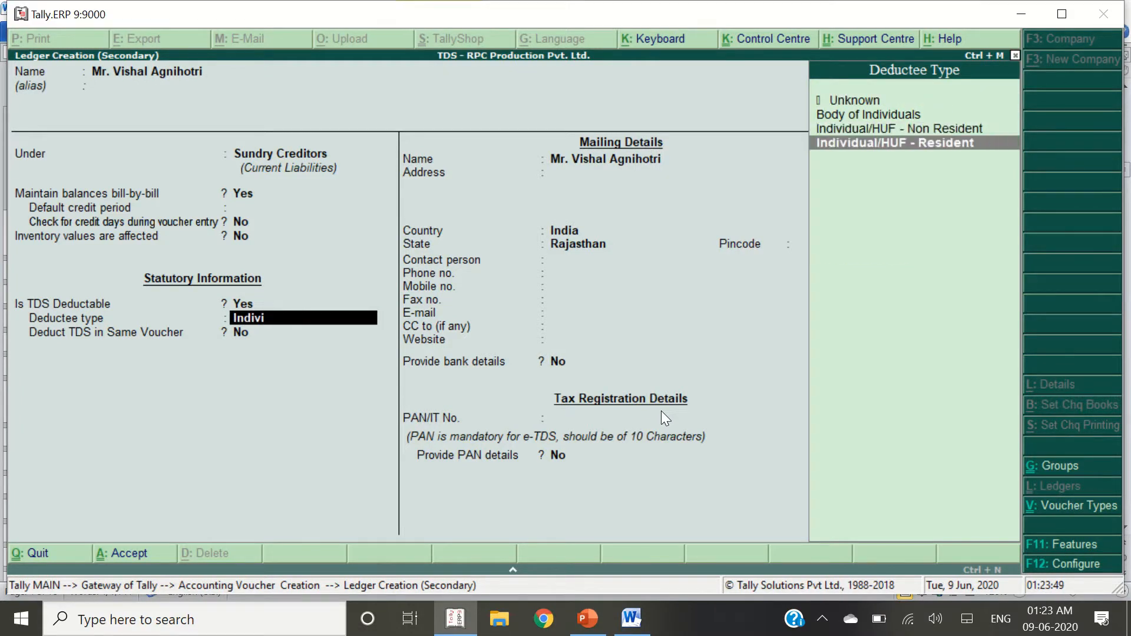
key("Return")
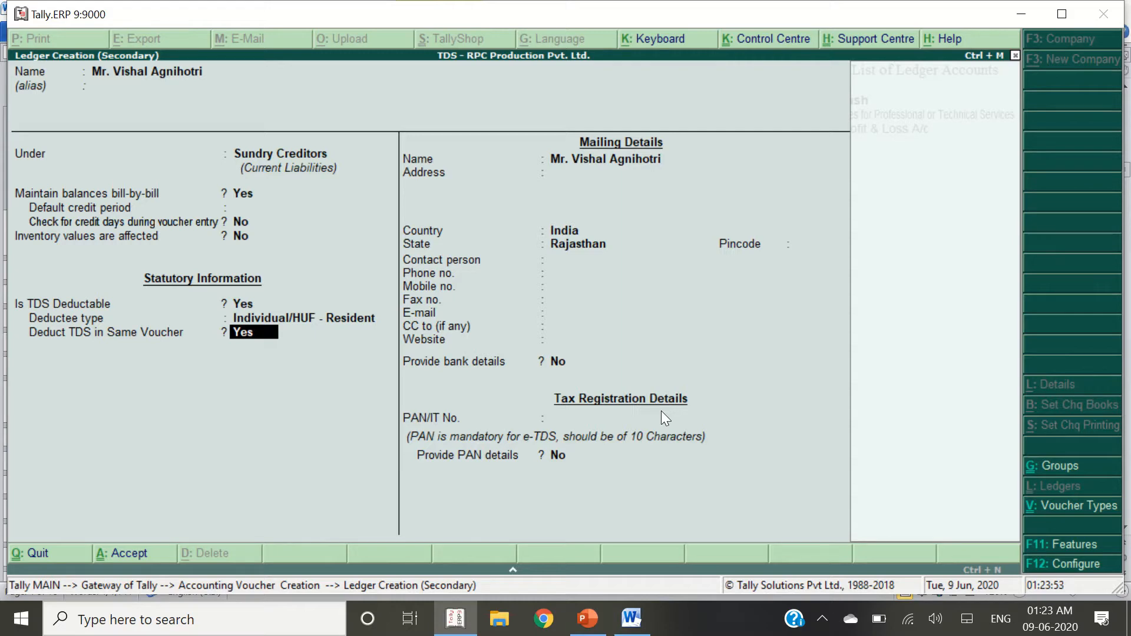
key("Return")
key("Return")
key("Return")
key("Return")
key("Return")
key("Return")
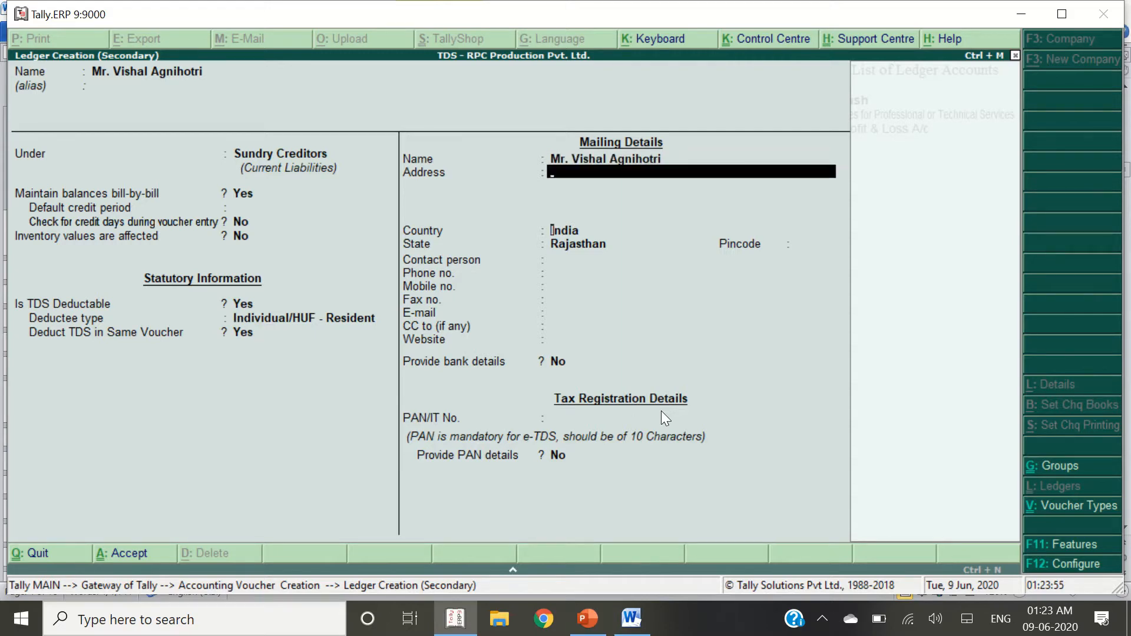
key("Return")
key("Return")
key("Return")
key("Return")
key("Return")
key("Return")
key("Return")
key("Return")
key("Return")
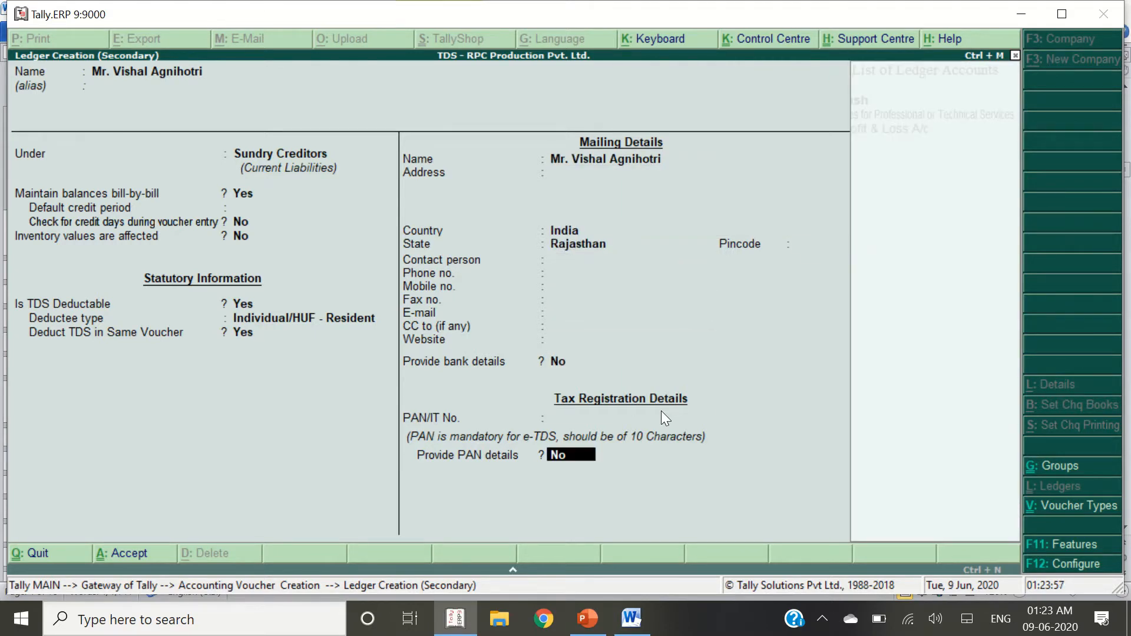
key("BackSpace")
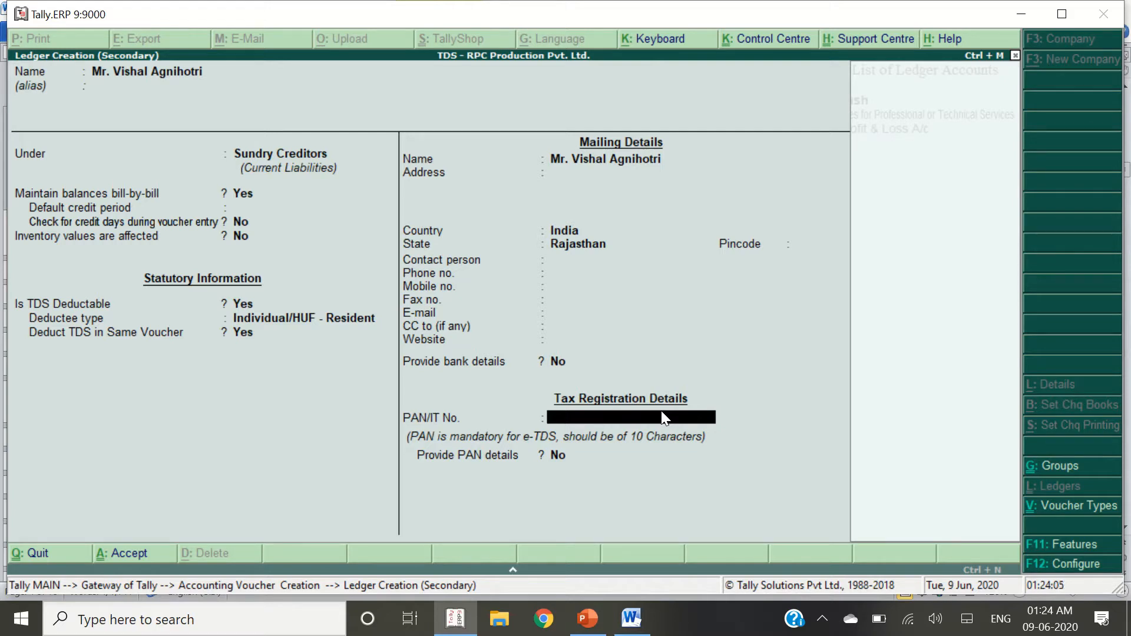
Copy the accountant's PAN from the Word notes into the ledger and bring up the save prompt
key("alt+Tab")
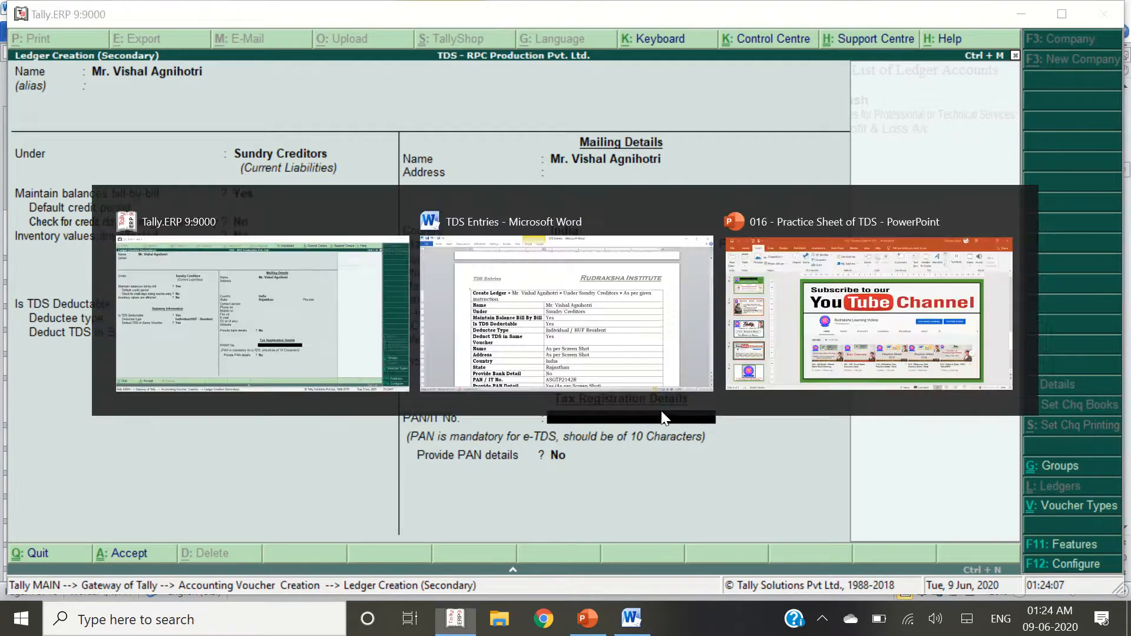
scroll(654, 412, "down", 3)
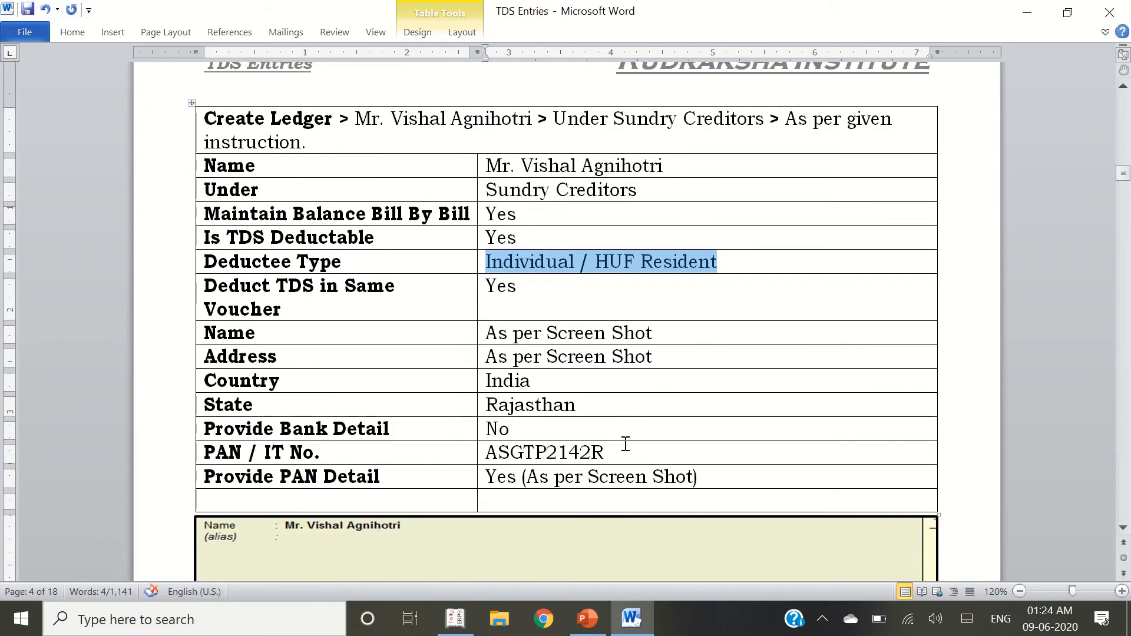
left_click_drag(613, 453, 501, 457)
key("ctrl+c")
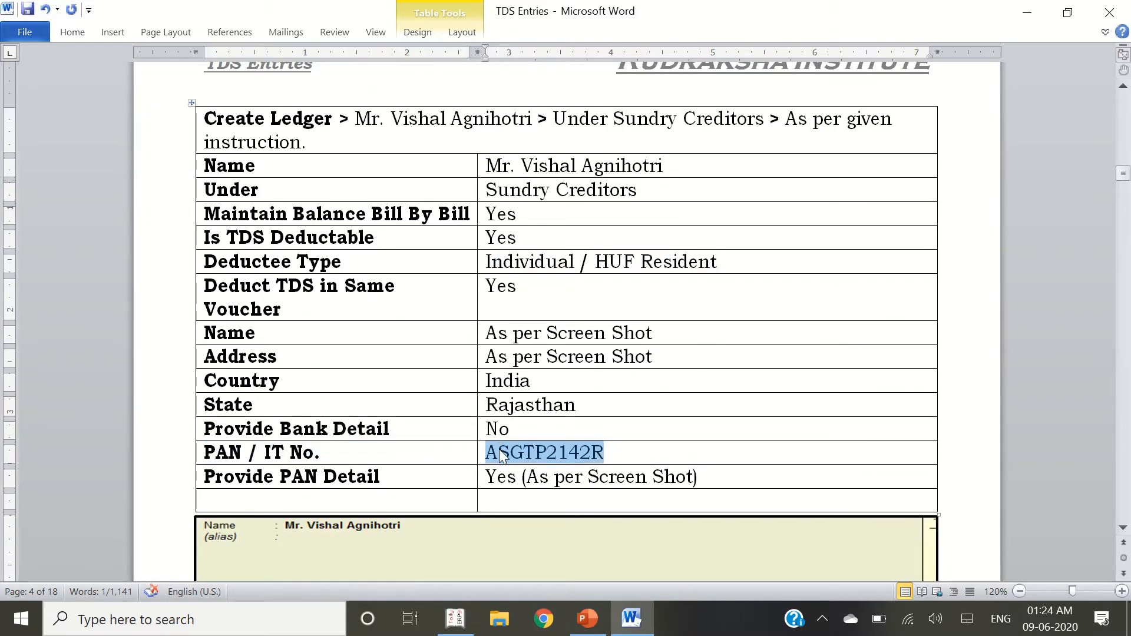
key("alt+Tab")
key("ctrl+alt+v")
key("Return")
key("Return")
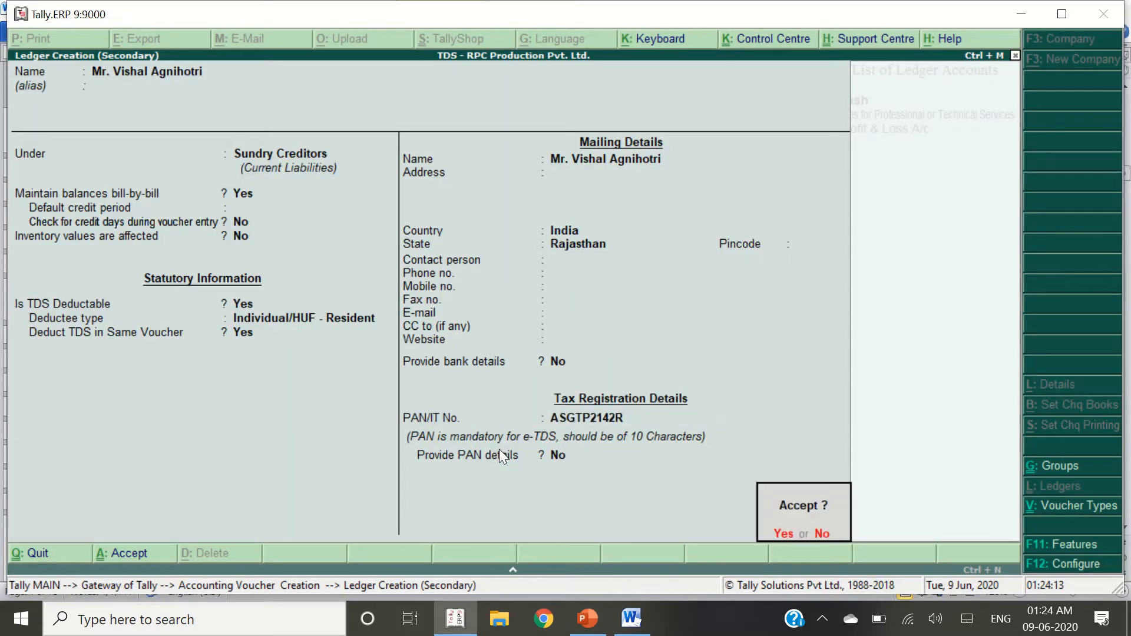
key("Return")
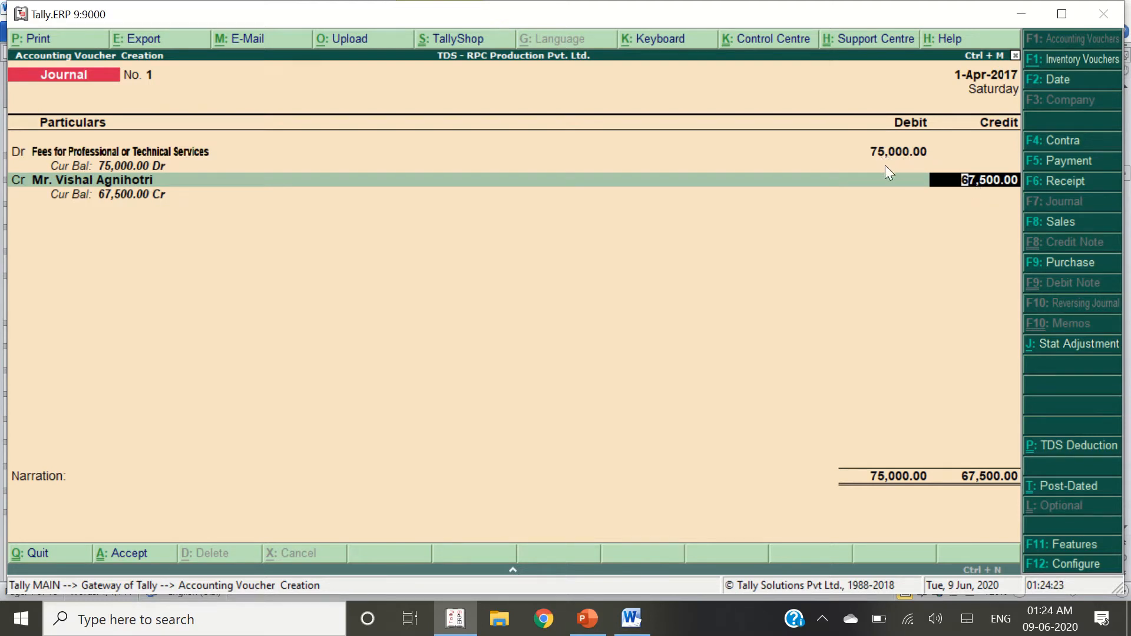
In bill-wise details, add New Ref VA-01 for 75,000 Cr and TDS-01 for 7,500 Dr
key("Return")
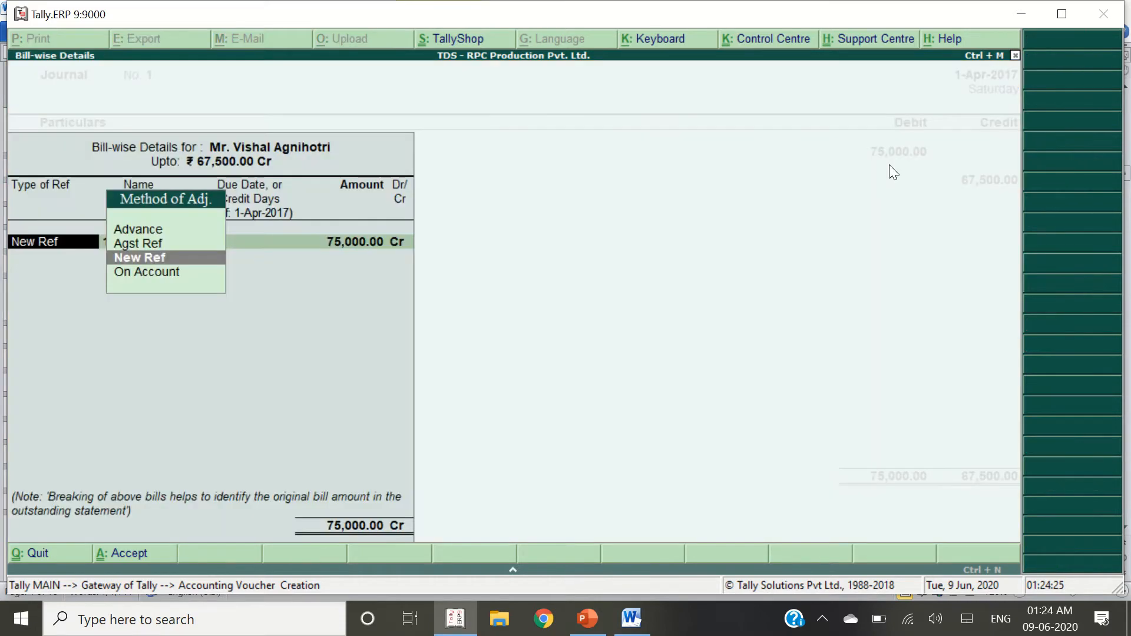
key("Return")
key("alt+Tab")
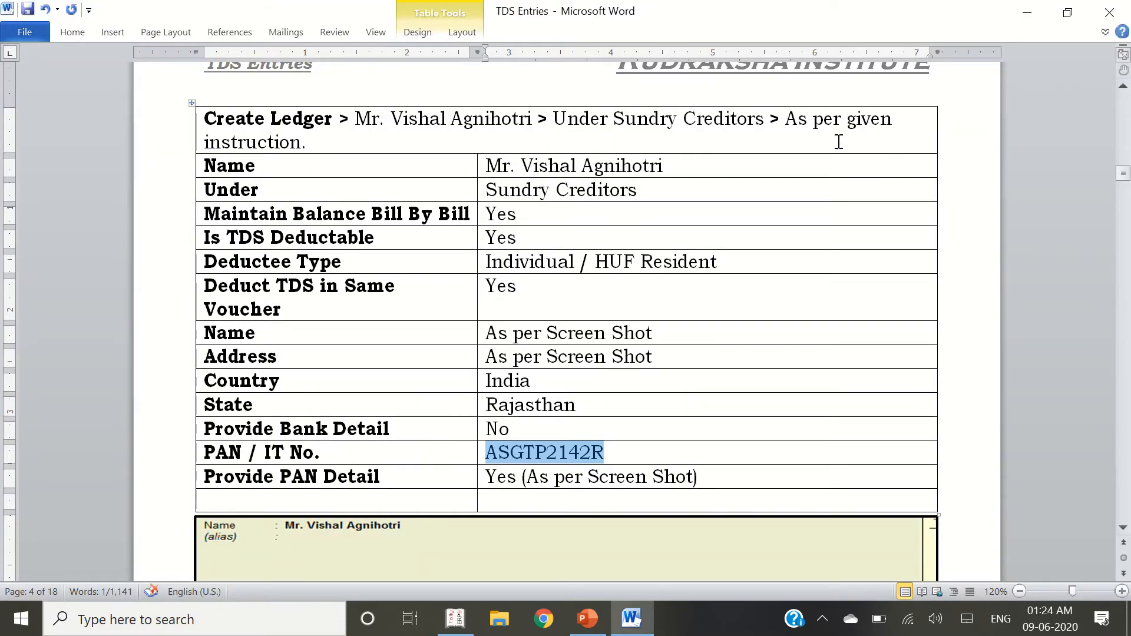
scroll(719, 303, "up", 10)
scroll(717, 303, "up", 15)
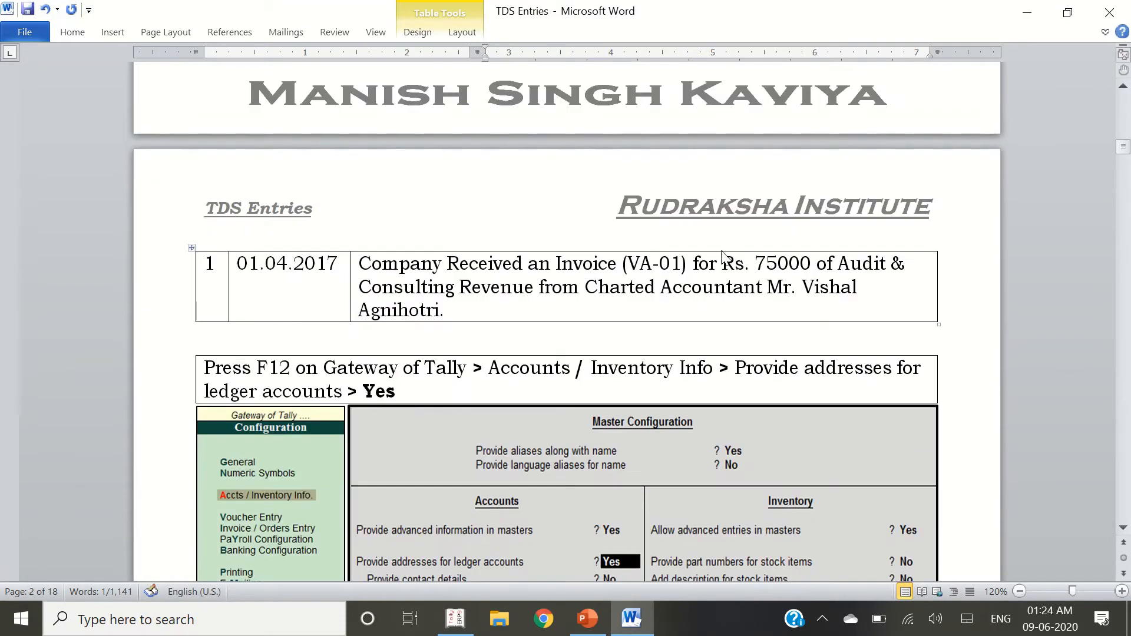
double_click(641, 265)
key("alt+Tab")
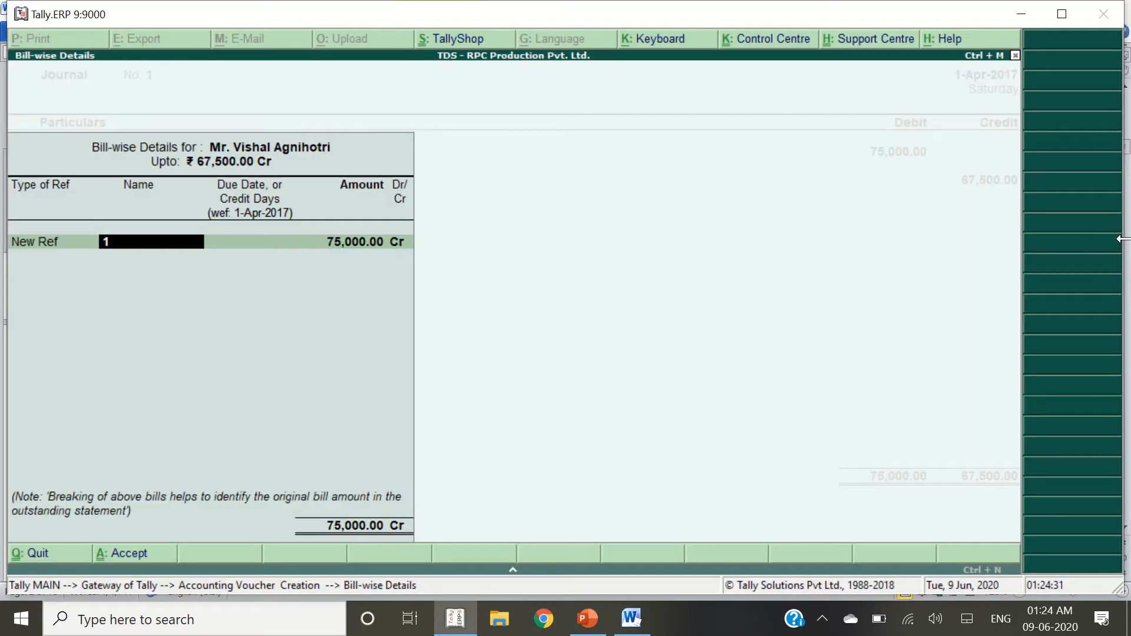
type("VA-01")
key("Return")
key("Return")
key("Return")
key("Return")
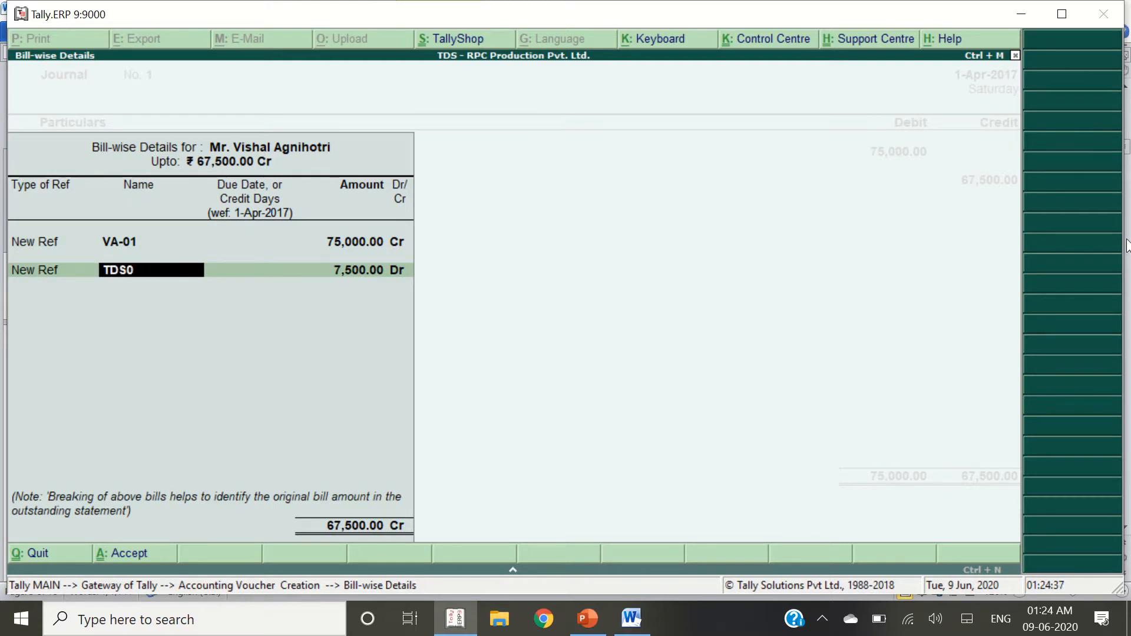
key("BackSpace")
key("Return")
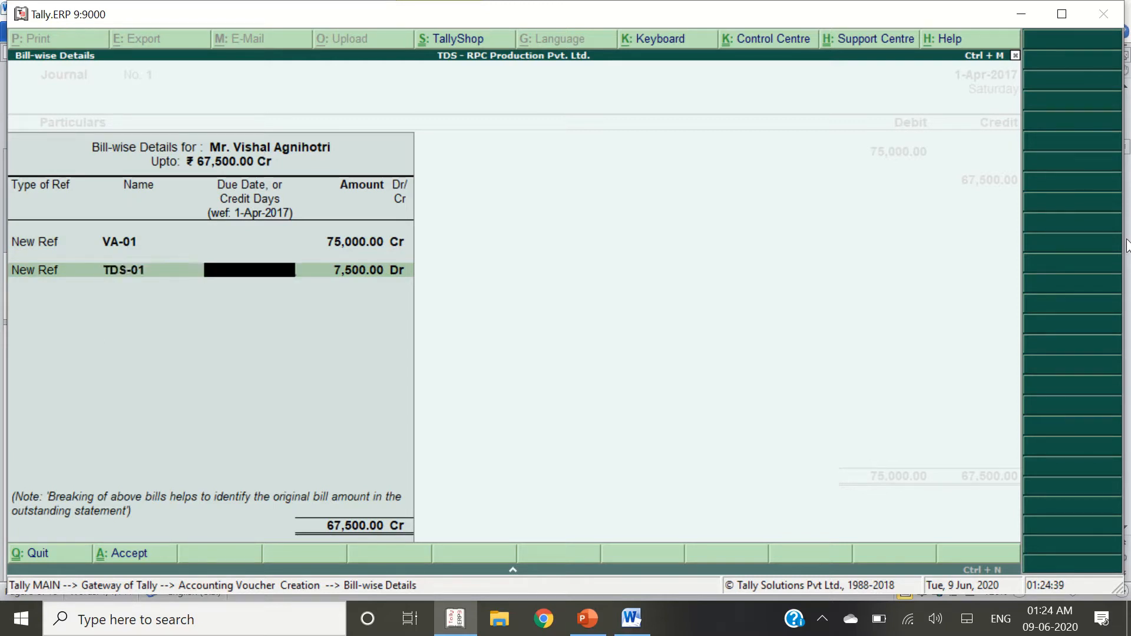
key("Return")
key("Return")
key("Return")
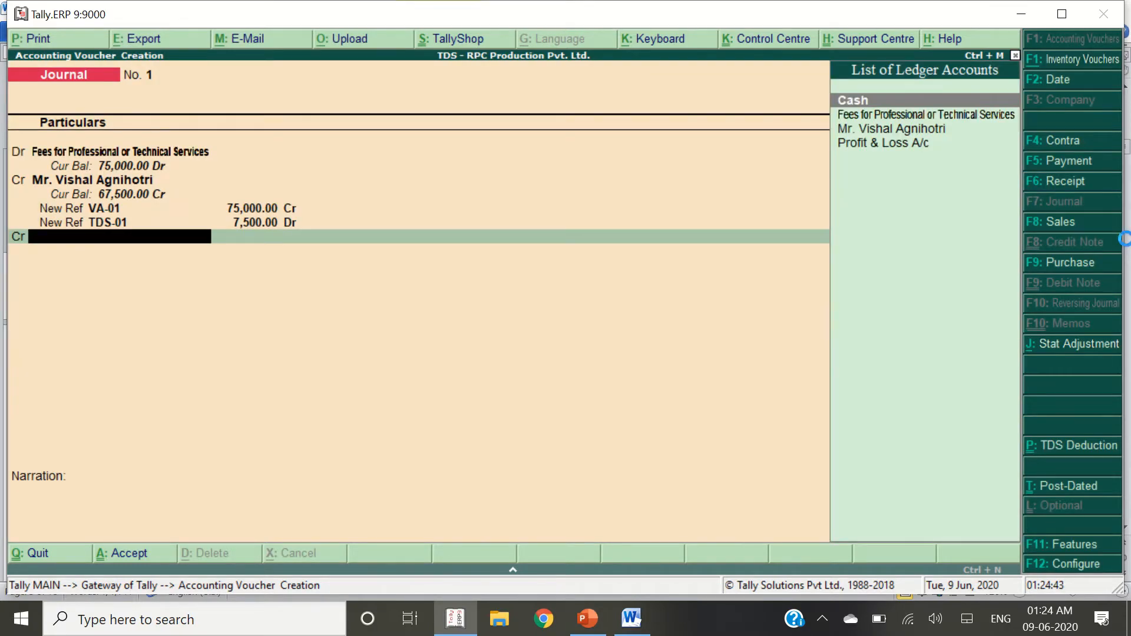
Create ledger 'TDS on Professional Services' under Duties & Taxes: duty TDS, Fees for Professional or Technical Services
key("alt+c")
type("TDS on")
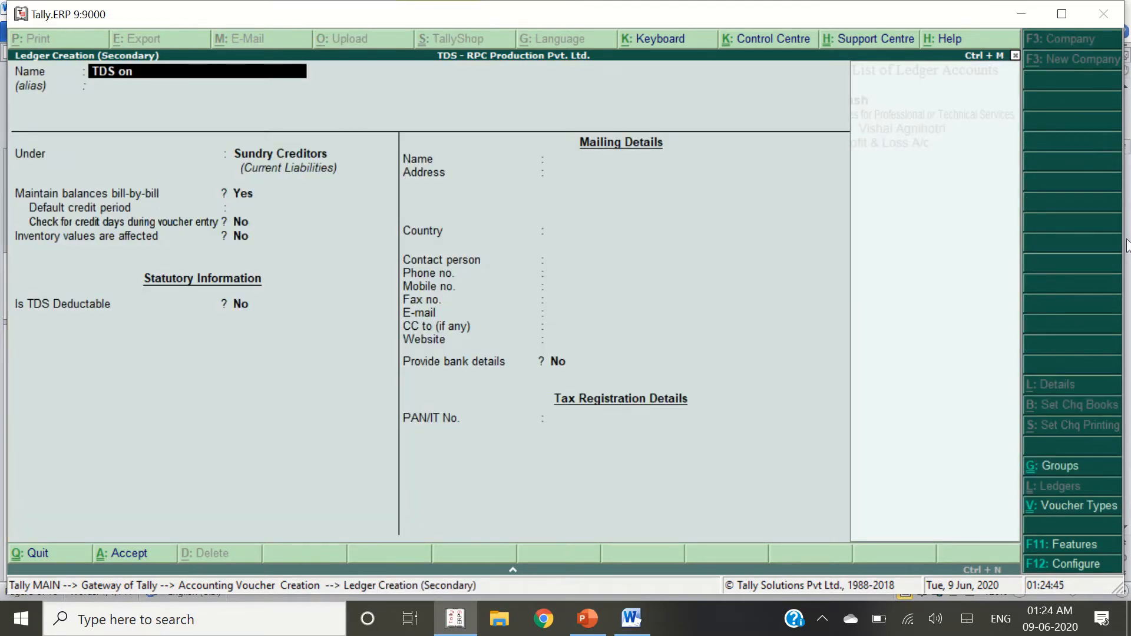
type(" Professional S")
key("Return")
key("Return")
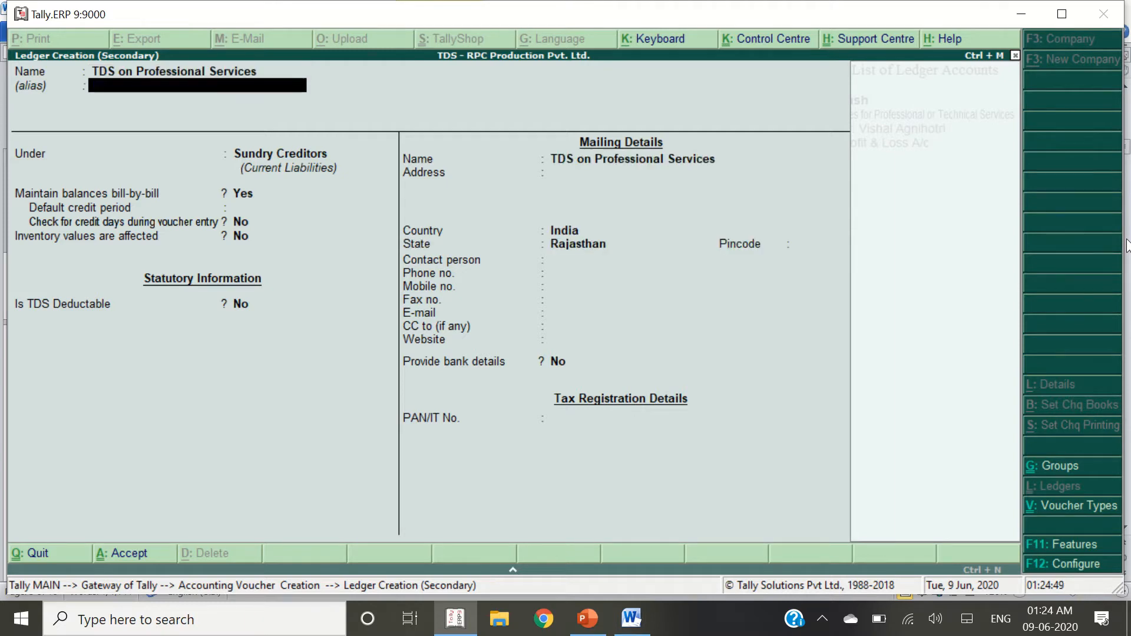
type("duti")
key("Return")
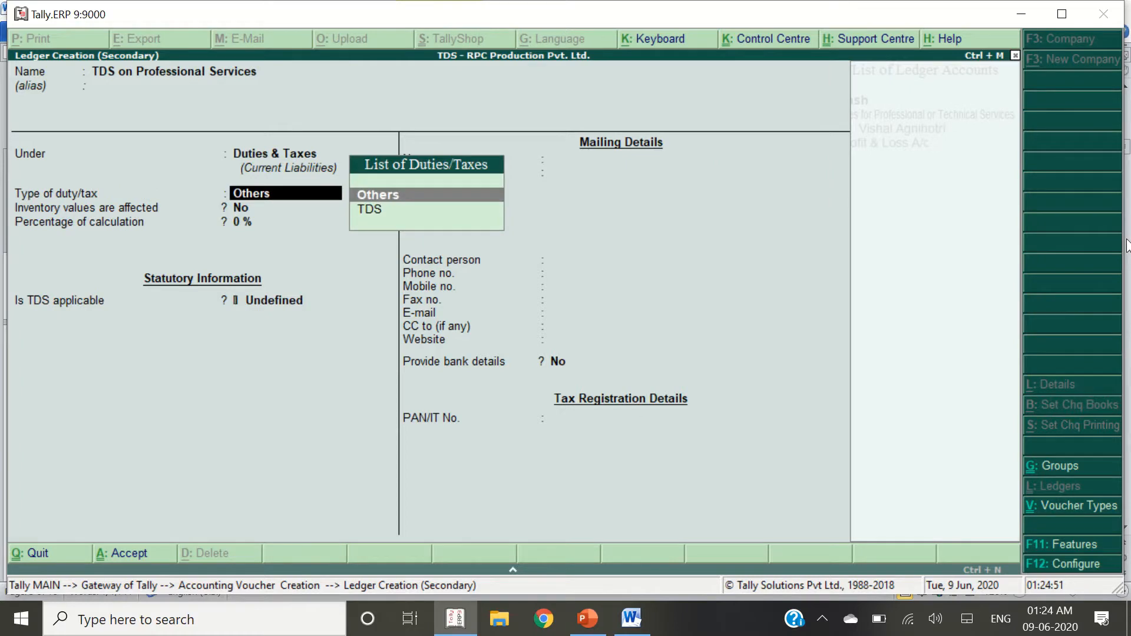
key("Down")
key("Return")
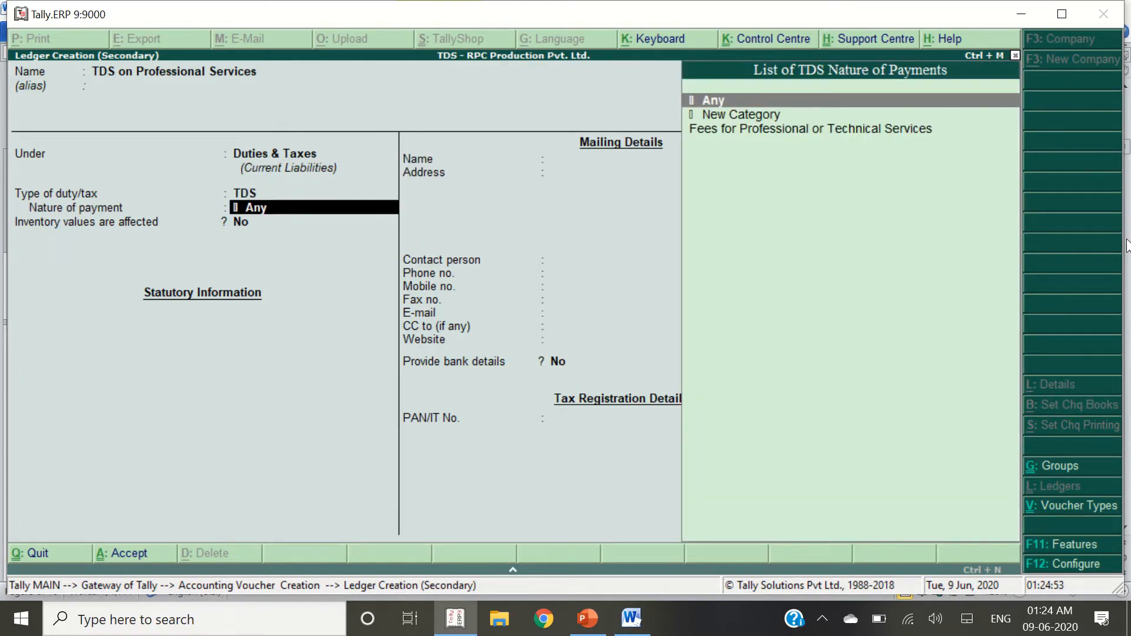
key("Down")
key("Down")
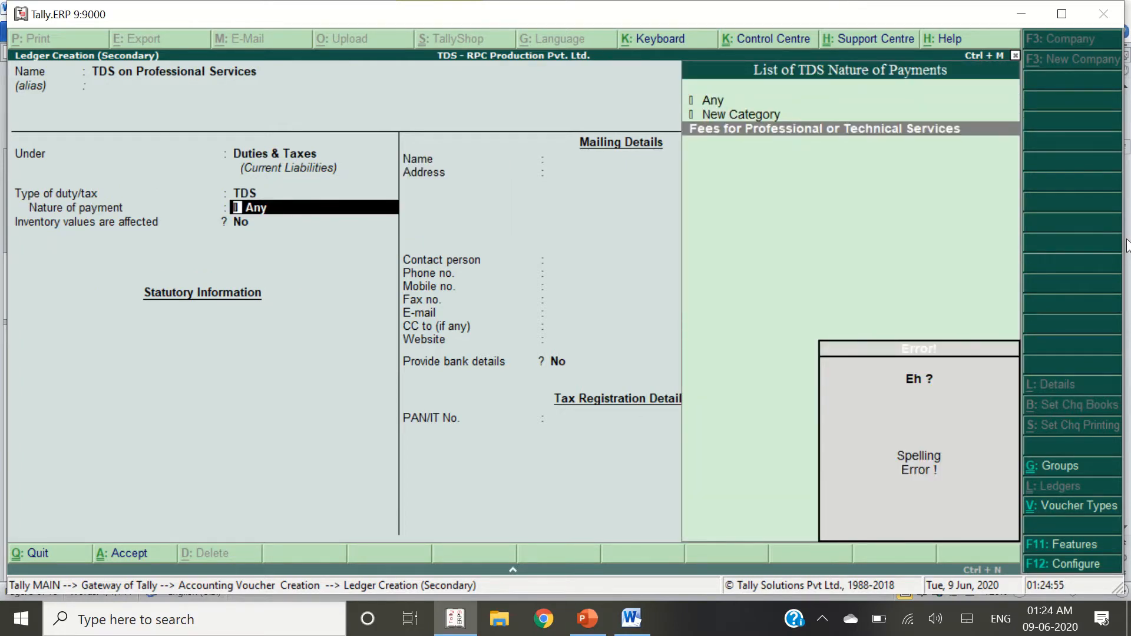
key("Return")
key("Return")
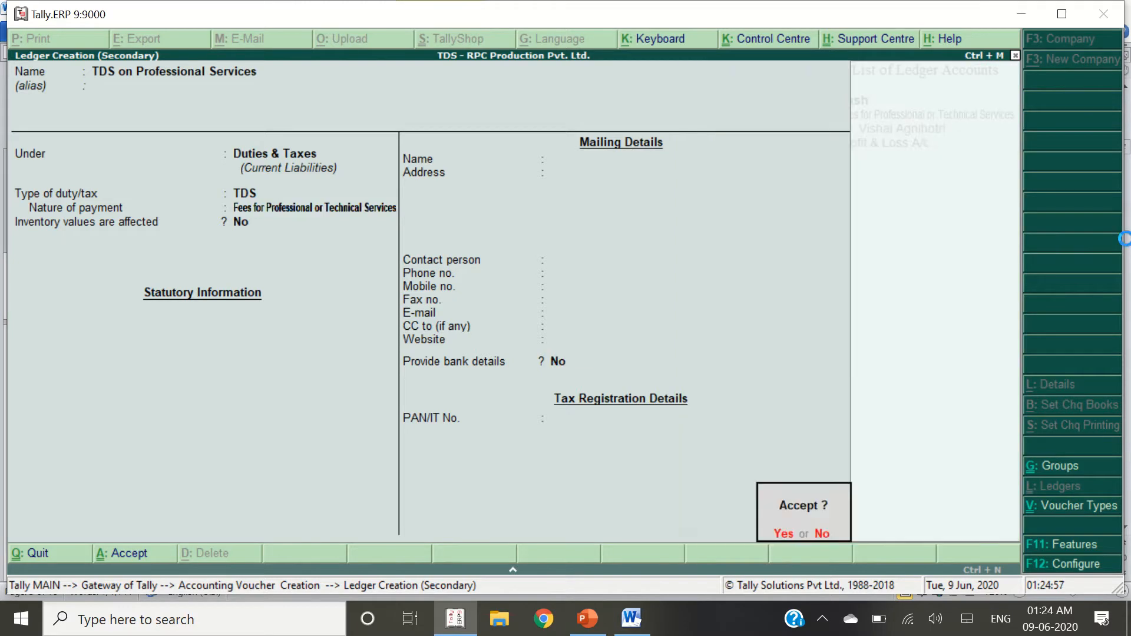
key("Return")
Enter the 7,500.00 TDS credit so the journal balances at 75,000.00
key("alt+Tab")
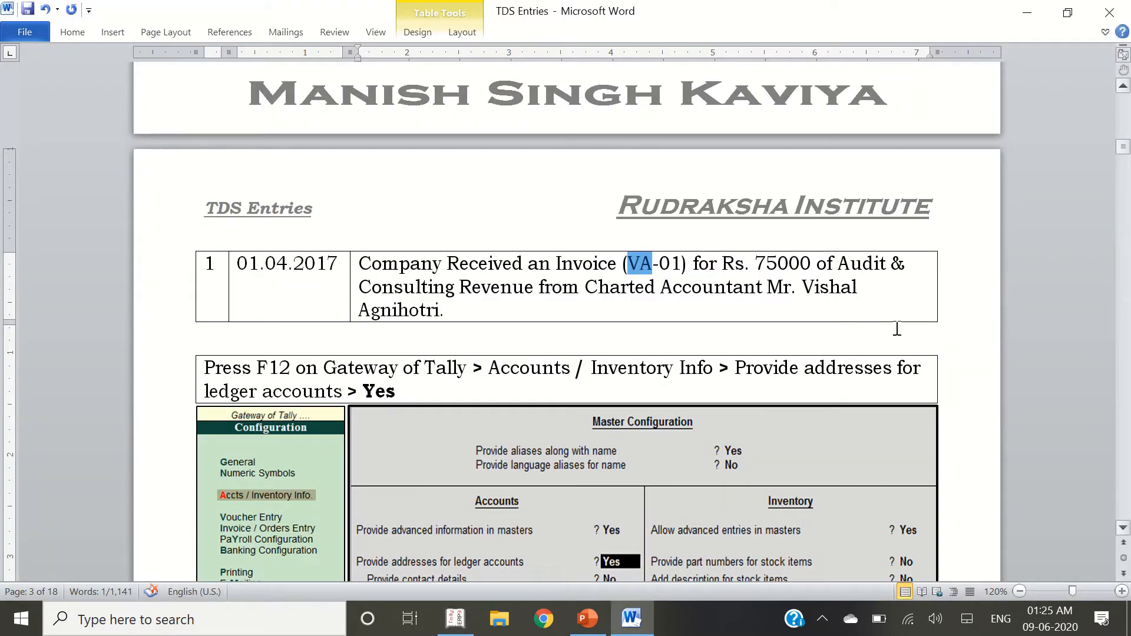
key("alt+Tab")
key("Return")
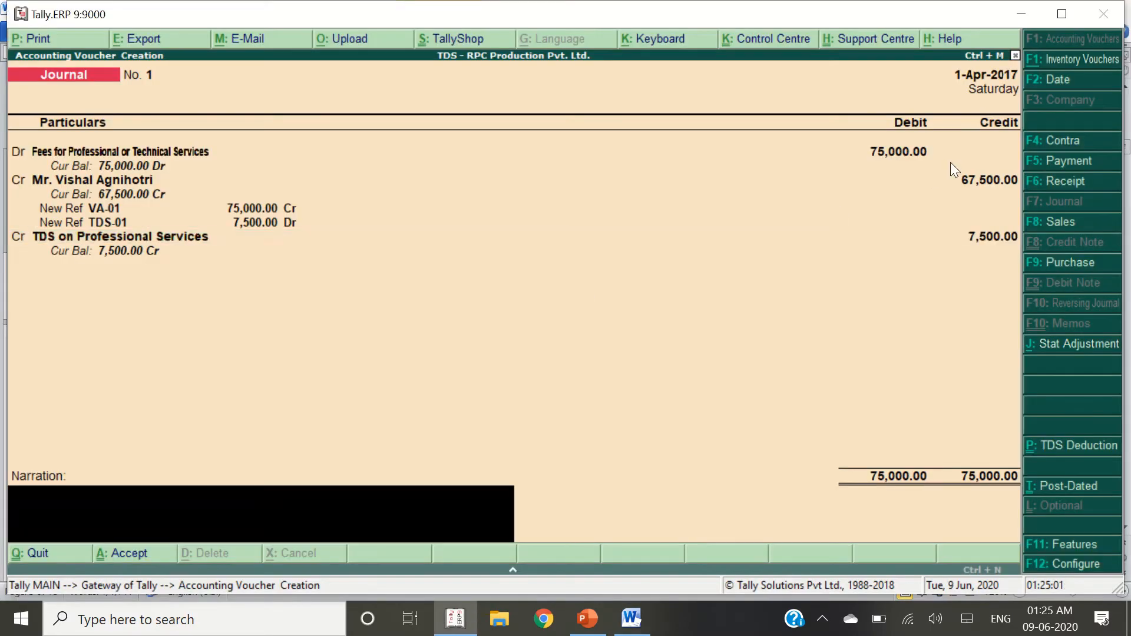
Save Journal No. 1 and select transaction 2, the cheque payment after Rs. 7500 TDS, in the guide
key("Return")
key("Return")
key("alt+Tab")
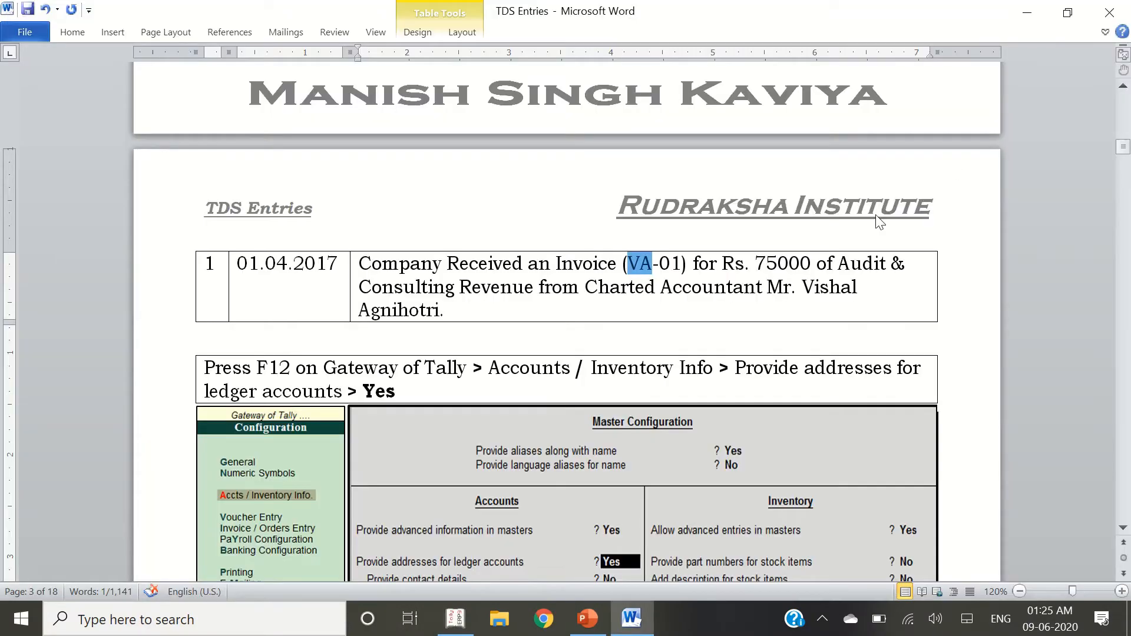
scroll(524, 349, "down", 20)
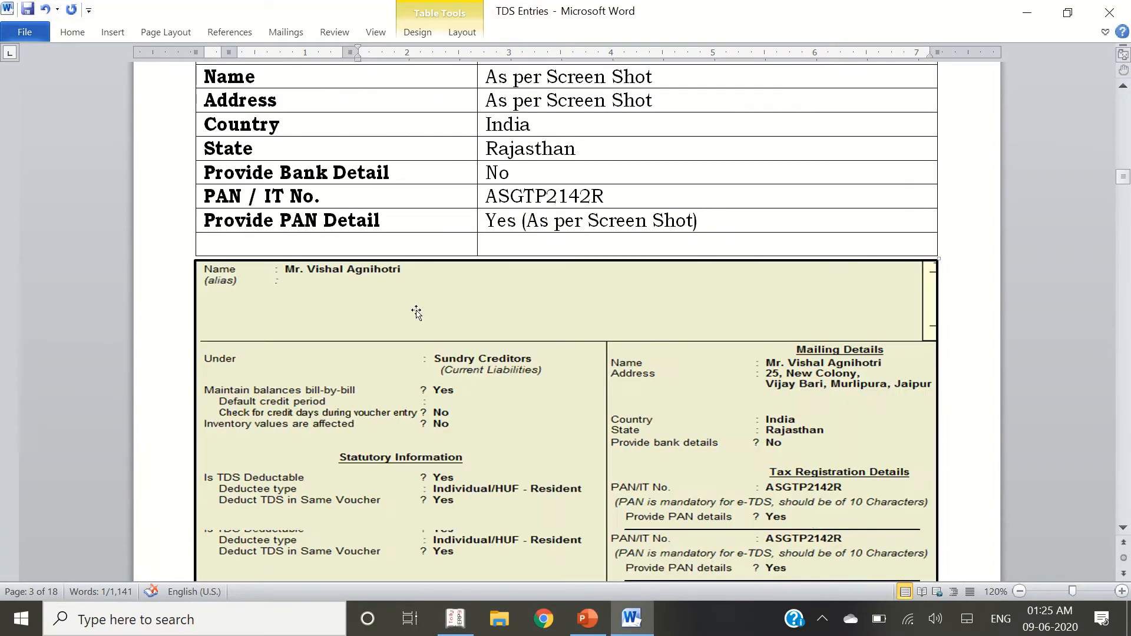
scroll(408, 325, "down", 20)
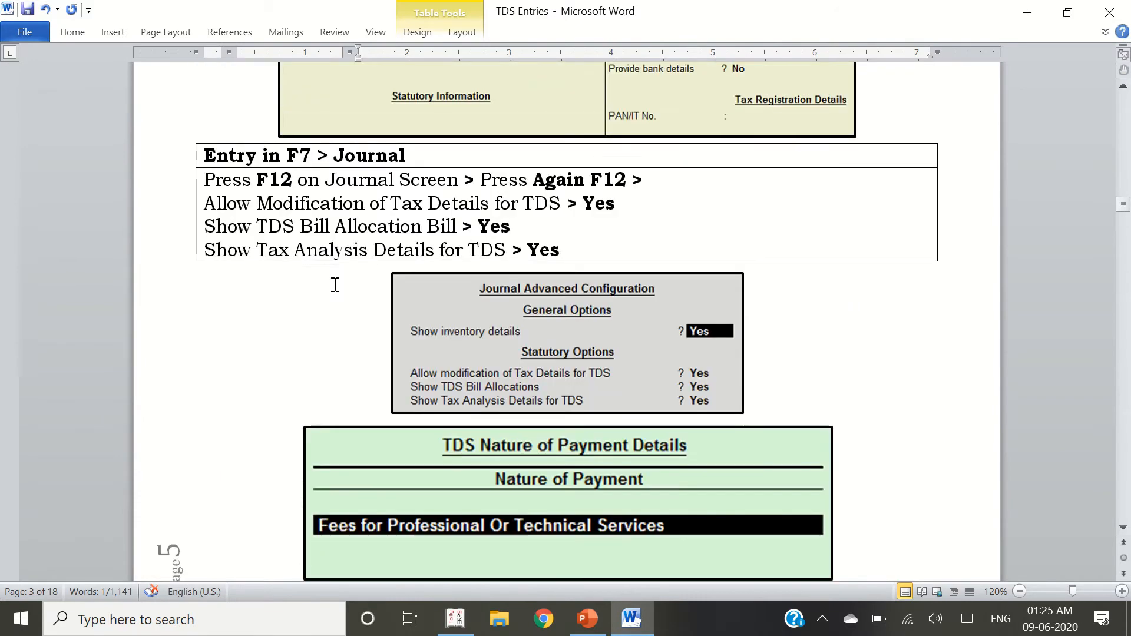
scroll(331, 285, "down", 10)
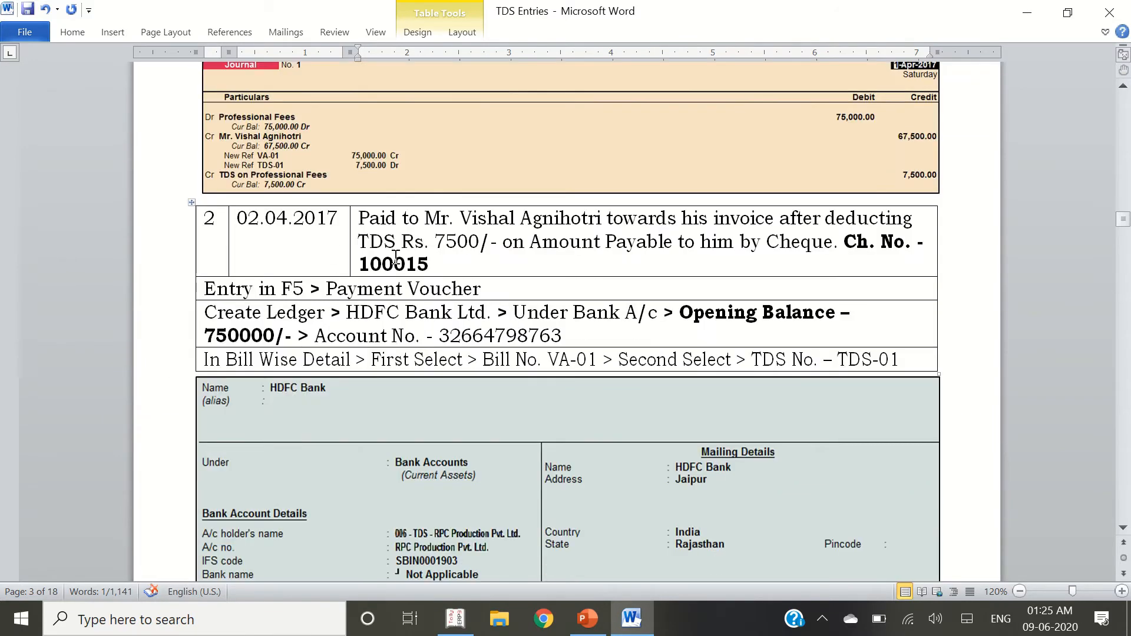
triple_click(498, 242)
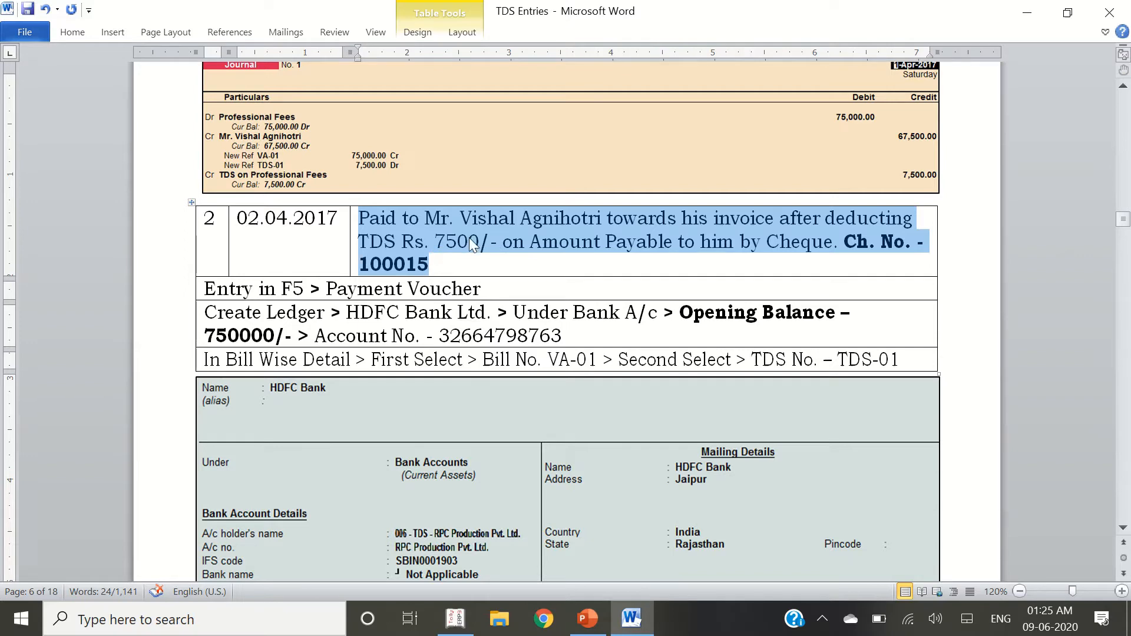
key("alt+Tab")
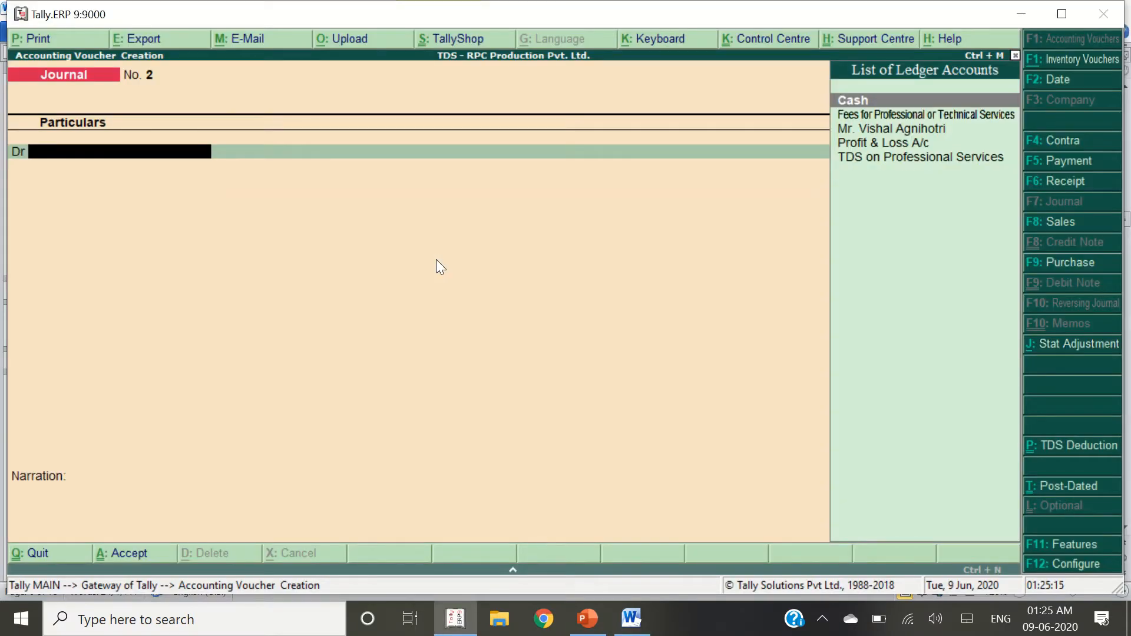
Start a payment voucher debiting the consultant's creditor ledger 67,500.00
key("F5")
key("alt+Tab")
key("alt+Tab")
type("Vishal")
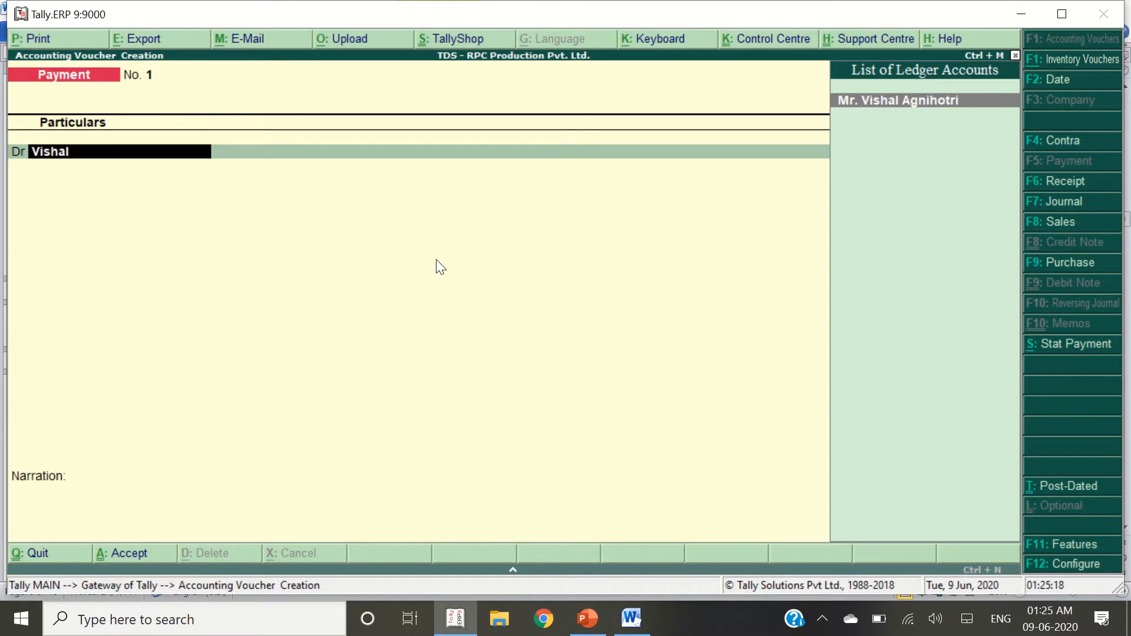
key("Return")
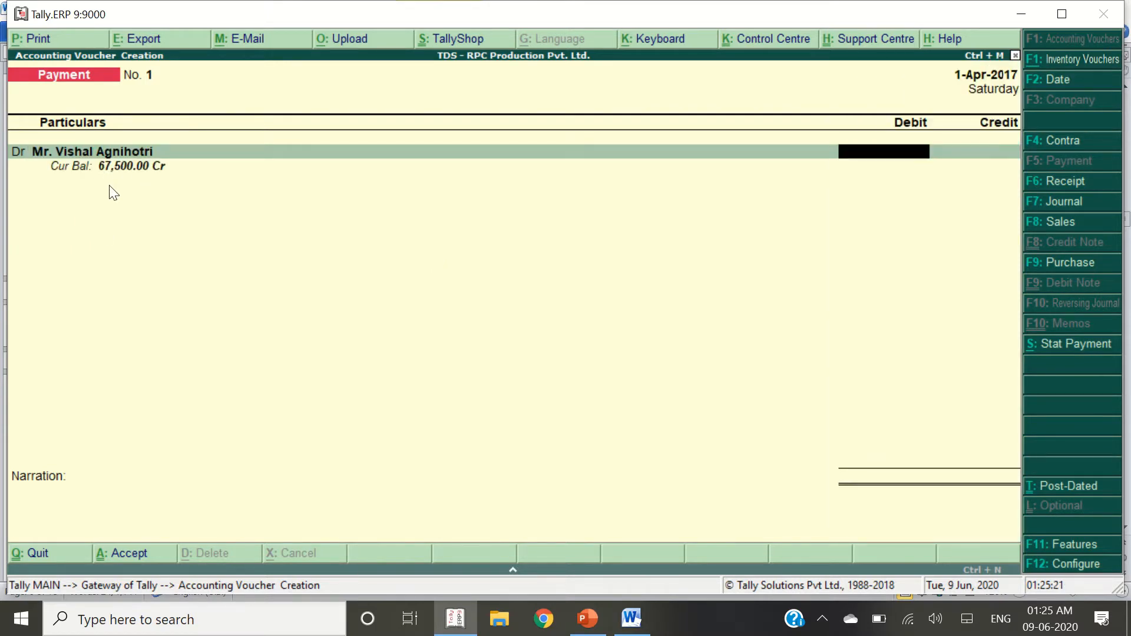
type("67500")
key("Return")
key("Return")
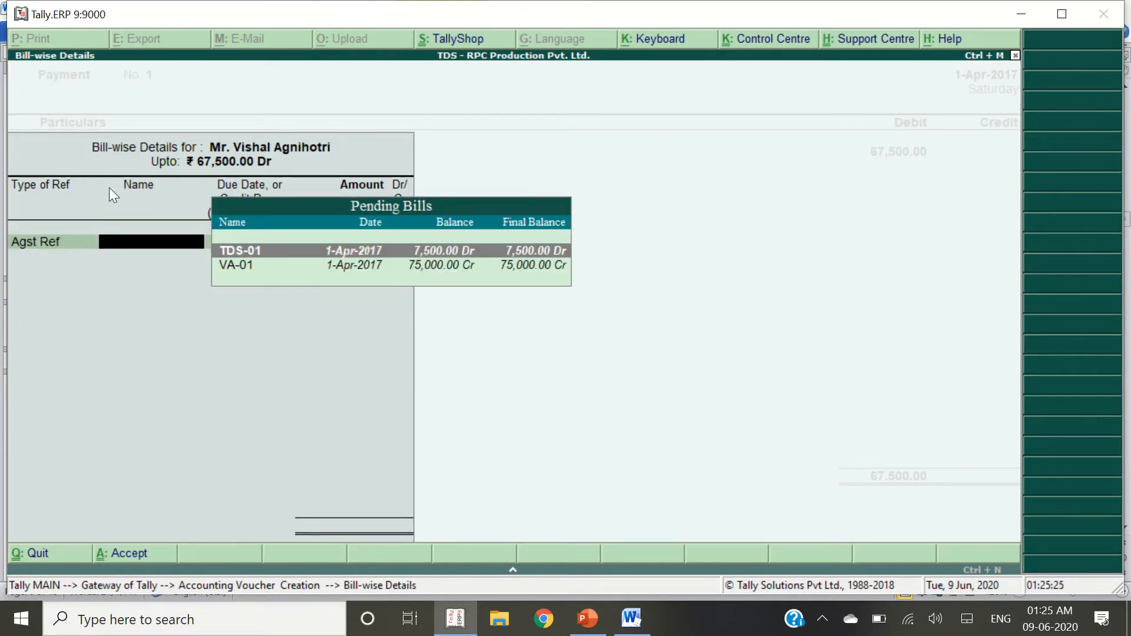
Allocate the 67,500.00 payment against bills TDS-01 and VA-01
key("Down")
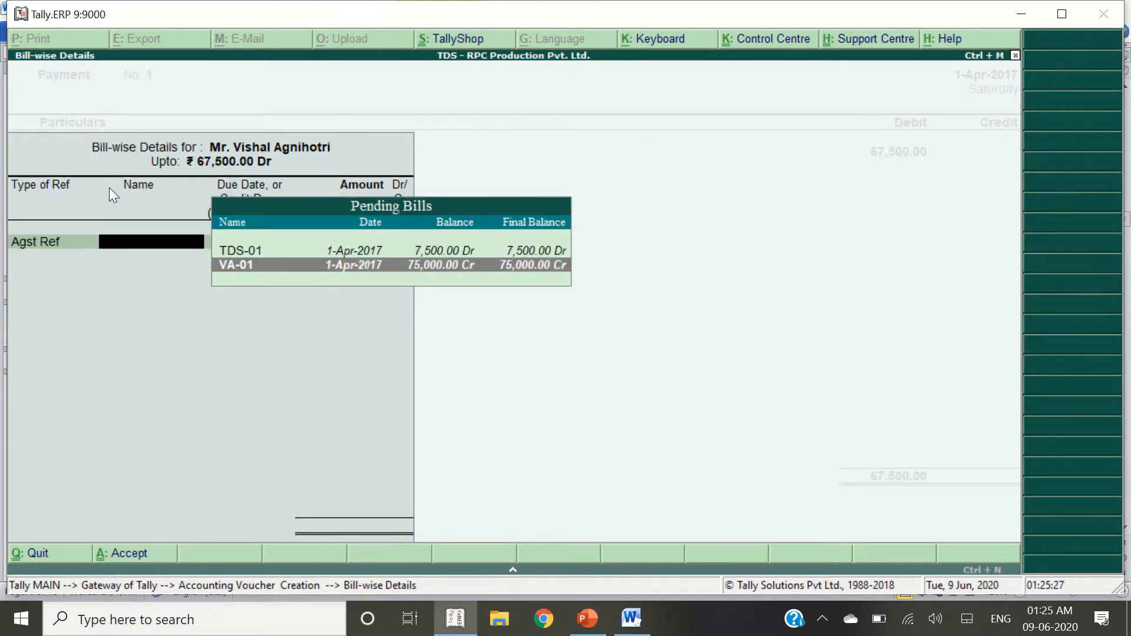
key("Up")
key("Return")
key("Return")
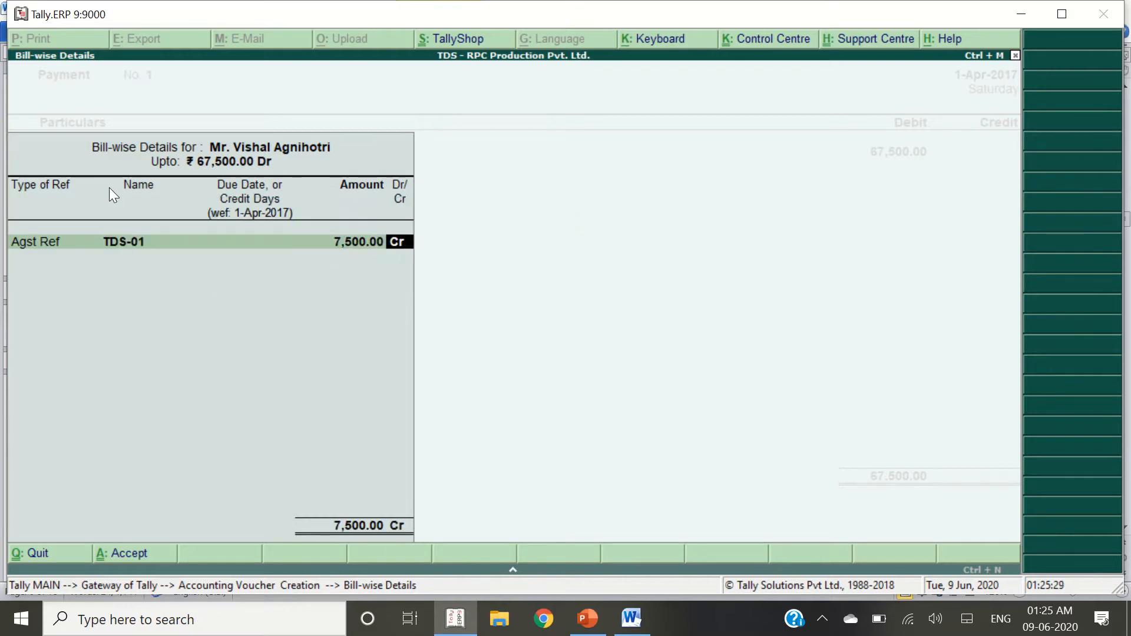
key("Return")
key("Return")
key("Return")
key("Return")
key("Return")
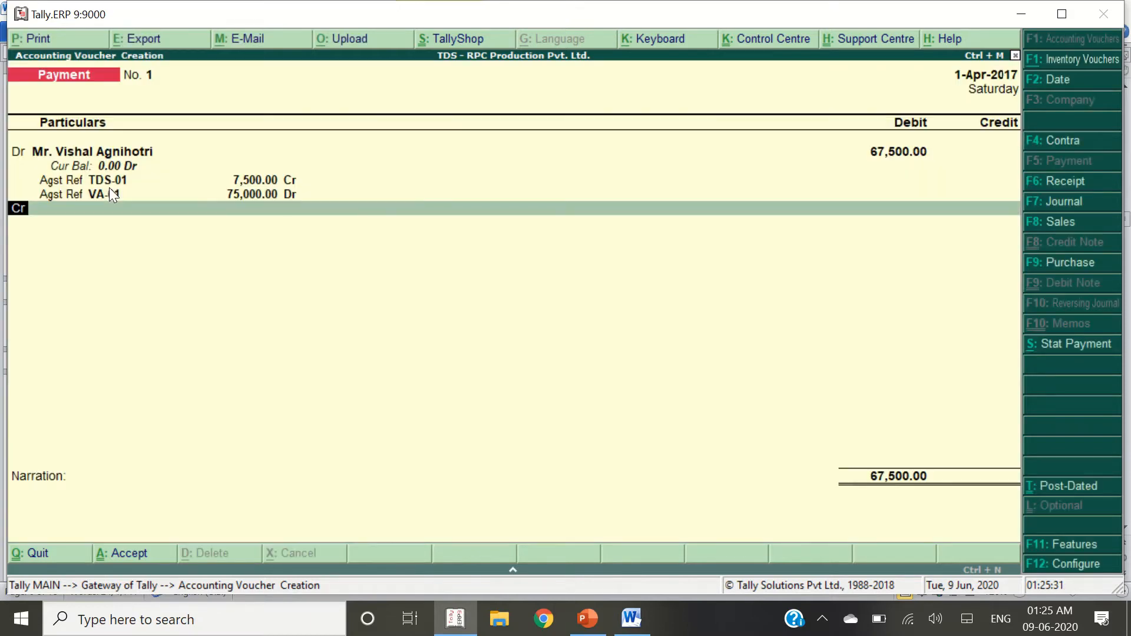
key("alt+Tab")
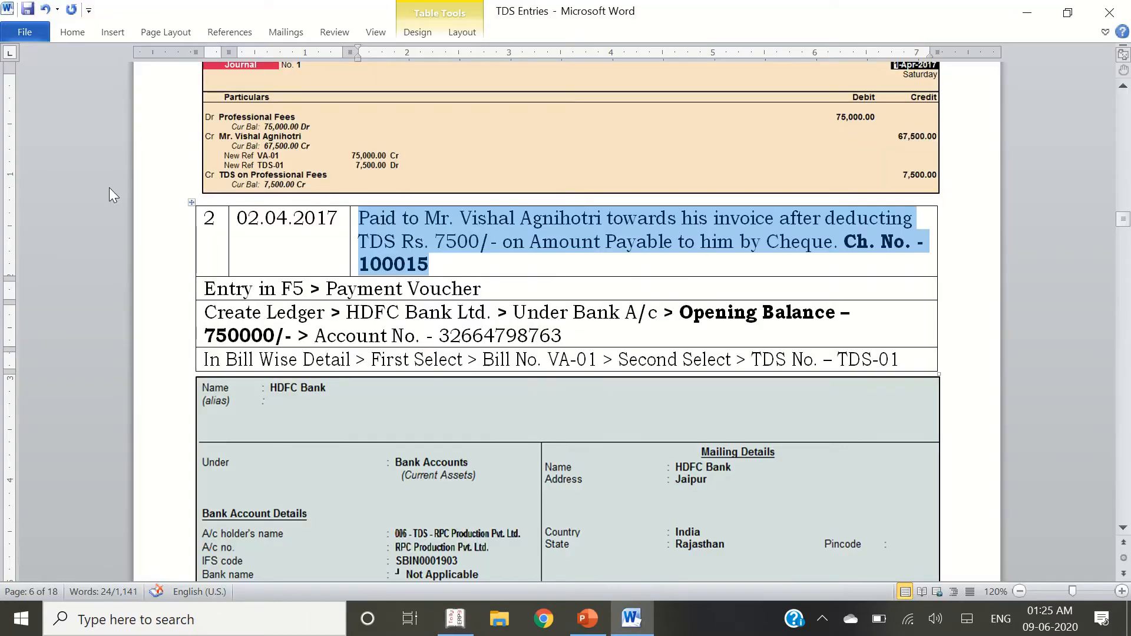
Create ledger 'HDFC Bank Ltd.' (name copied from the guide) under Bank Accounts, state Rajasthan
left_click_drag(347, 313, 486, 313)
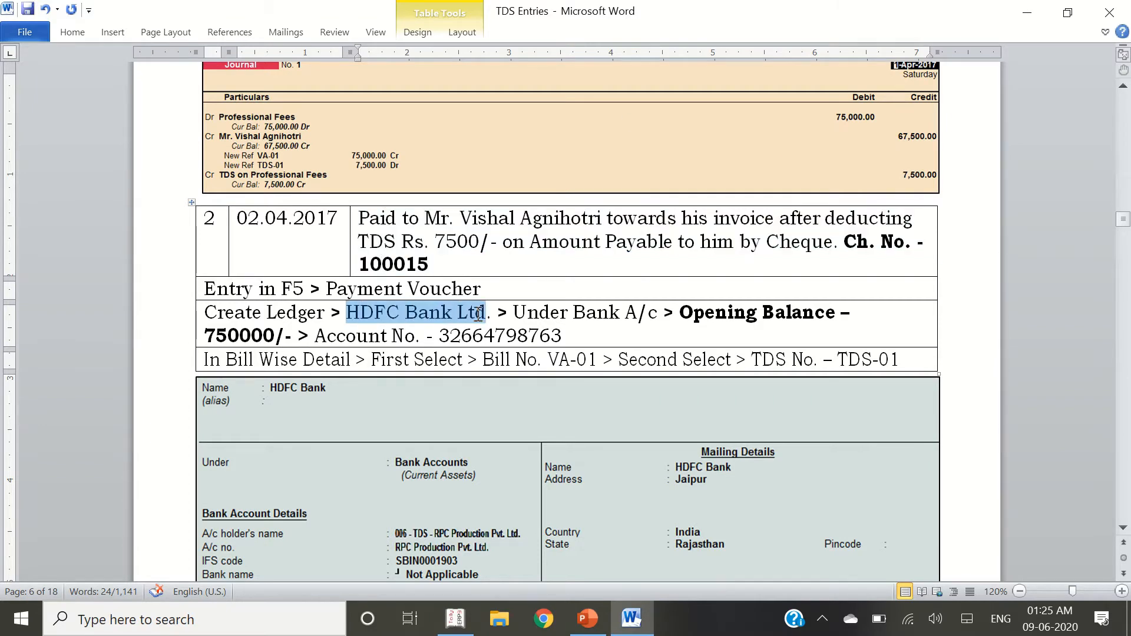
key("shift+Right")
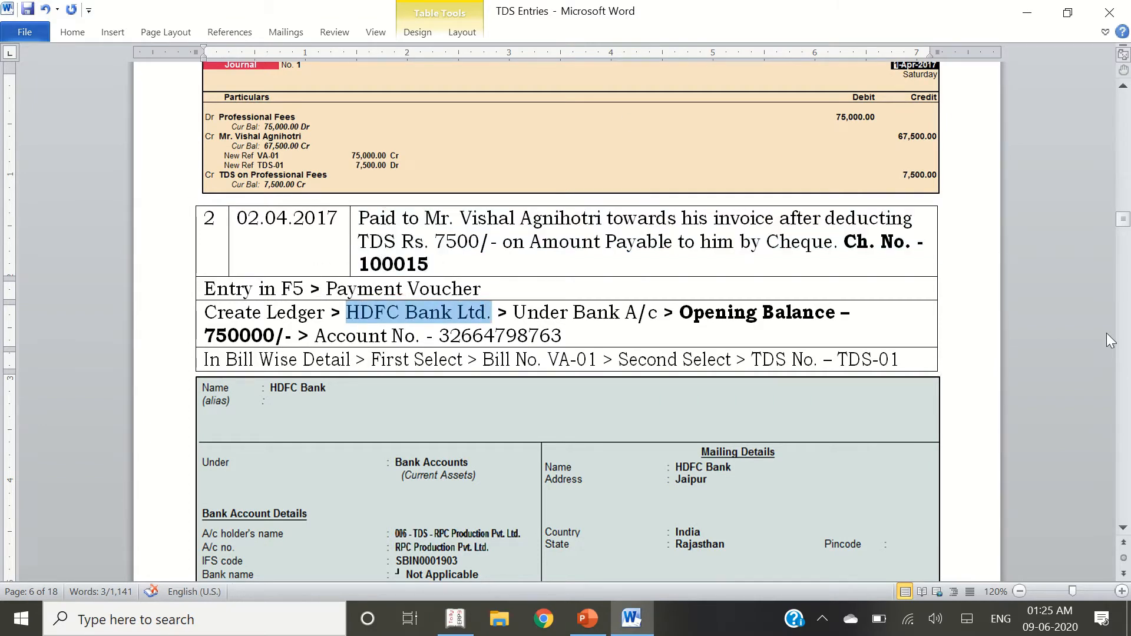
key("ctrl+c")
key("alt+Tab")
key("alt+c")
key("ctrl+alt+v")
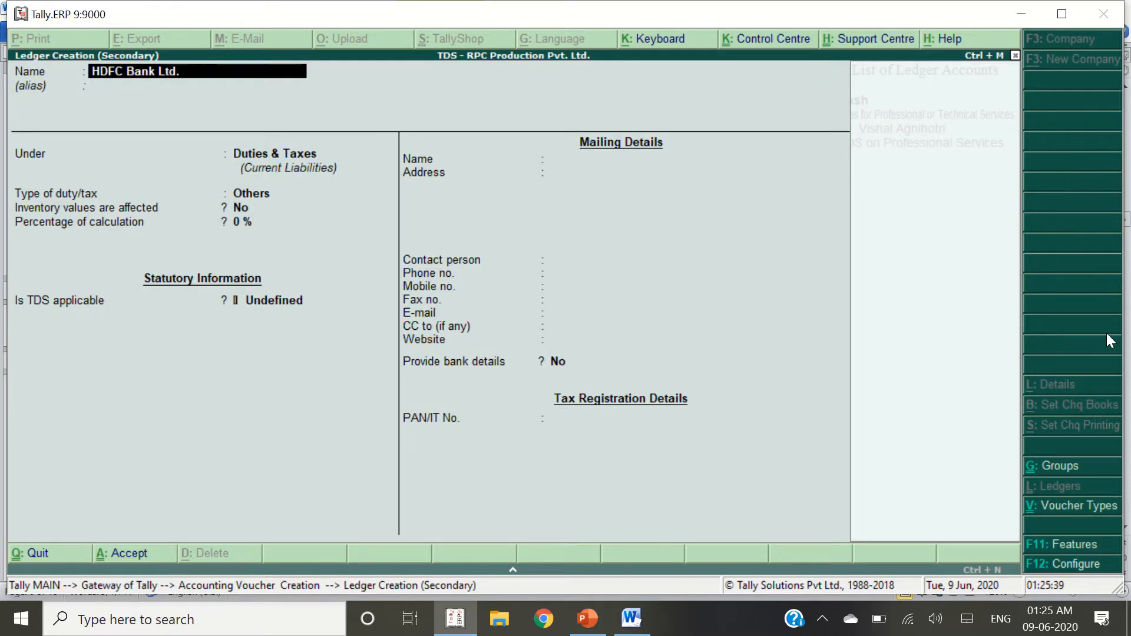
key("Return")
key("Return")
type("Bank")
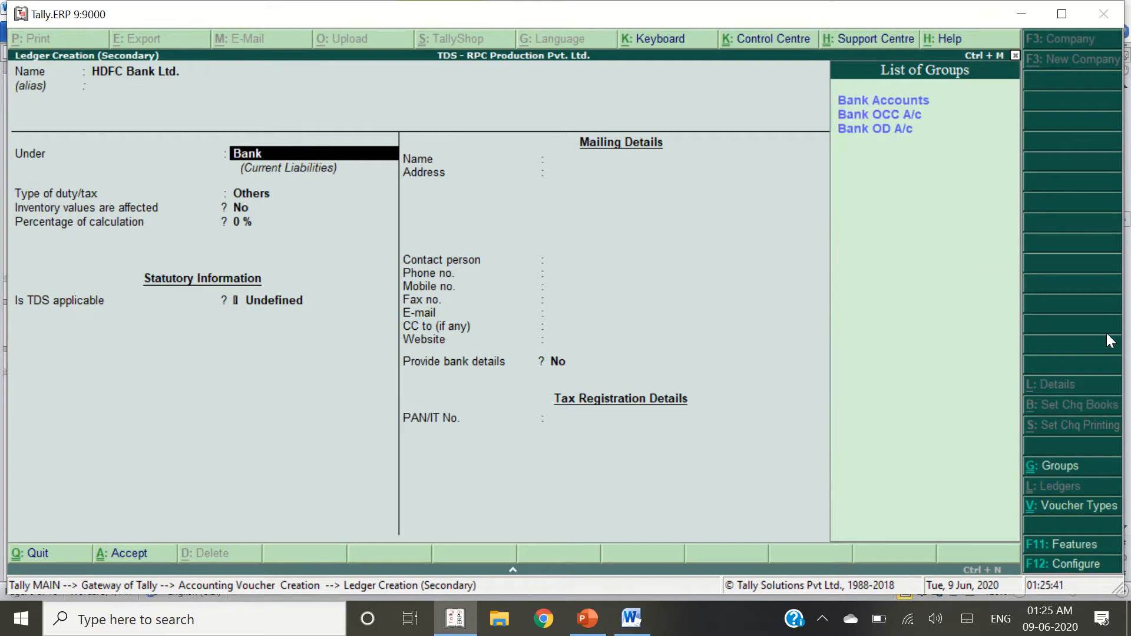
key("Return")
key("Return")
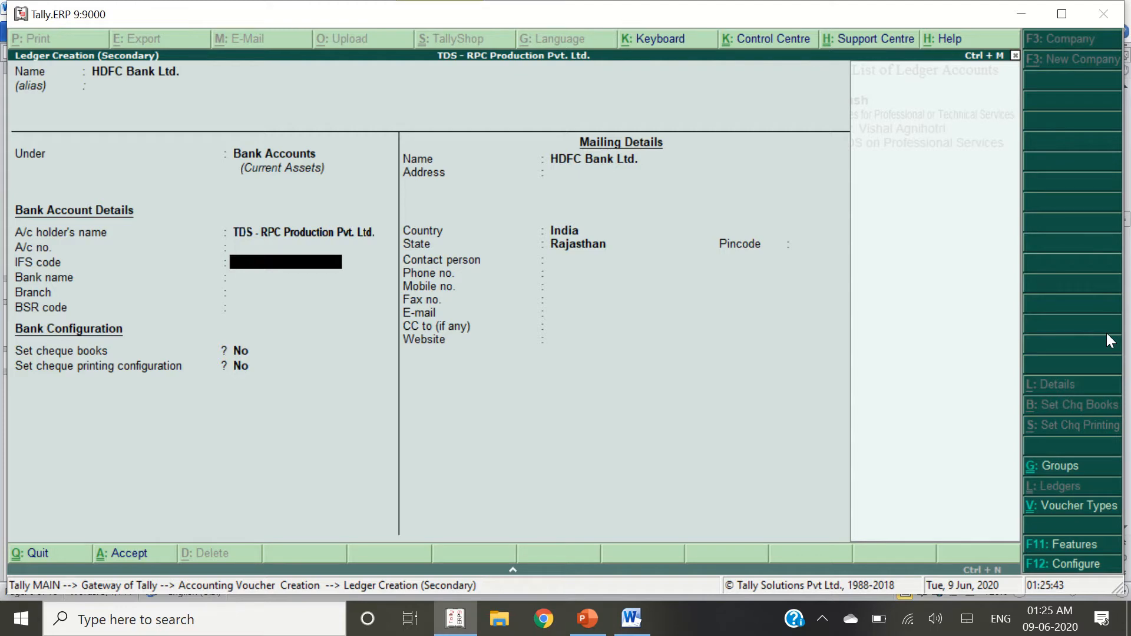
key("Return")
key("Return")
key("Return")
key("Return")
key("Return")
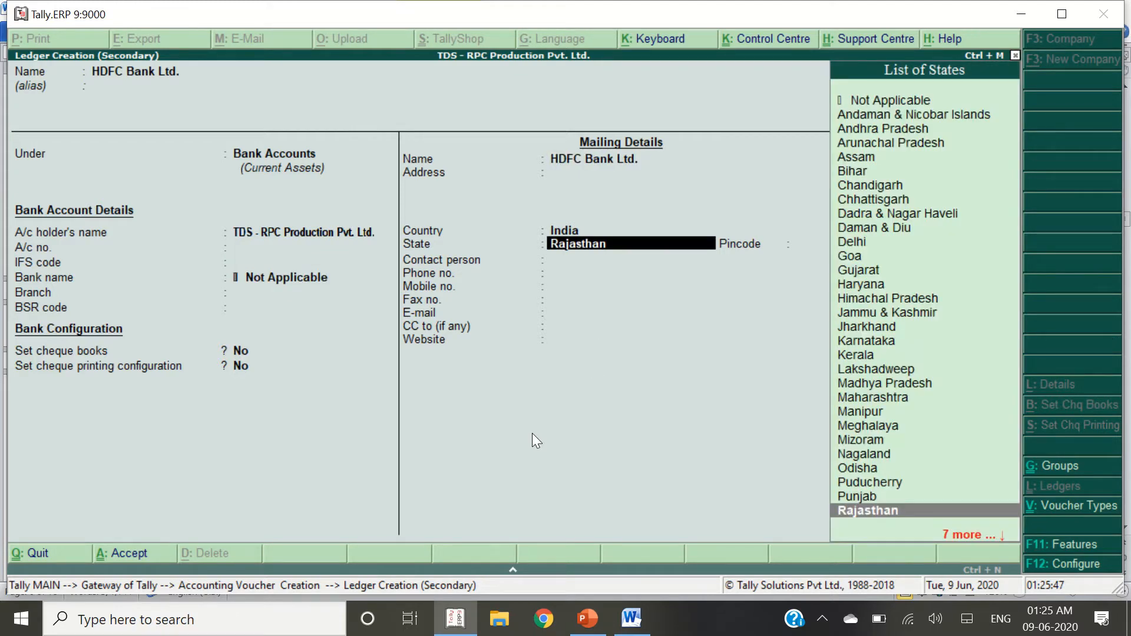
key("Return")
key("Return")
key("Return")
key("Return")
key("Return")
key("Return")
key("Return")
key("Return")
key("Return")
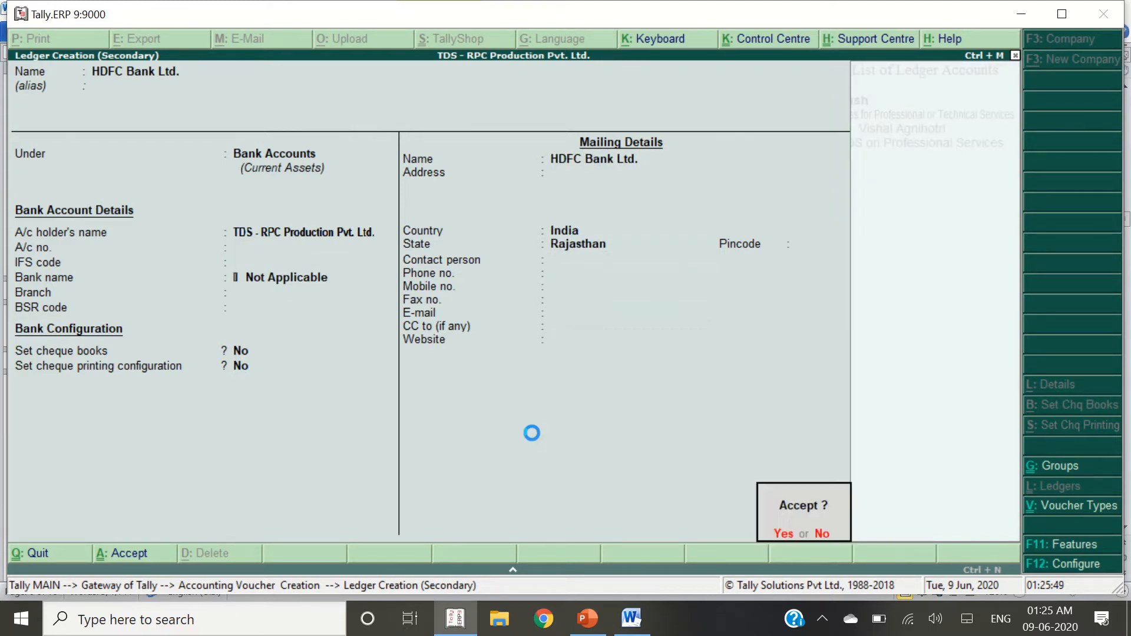
Select the 750000 opening balance figure for the bank in the guide
key("alt+Tab")
left_click(235, 336)
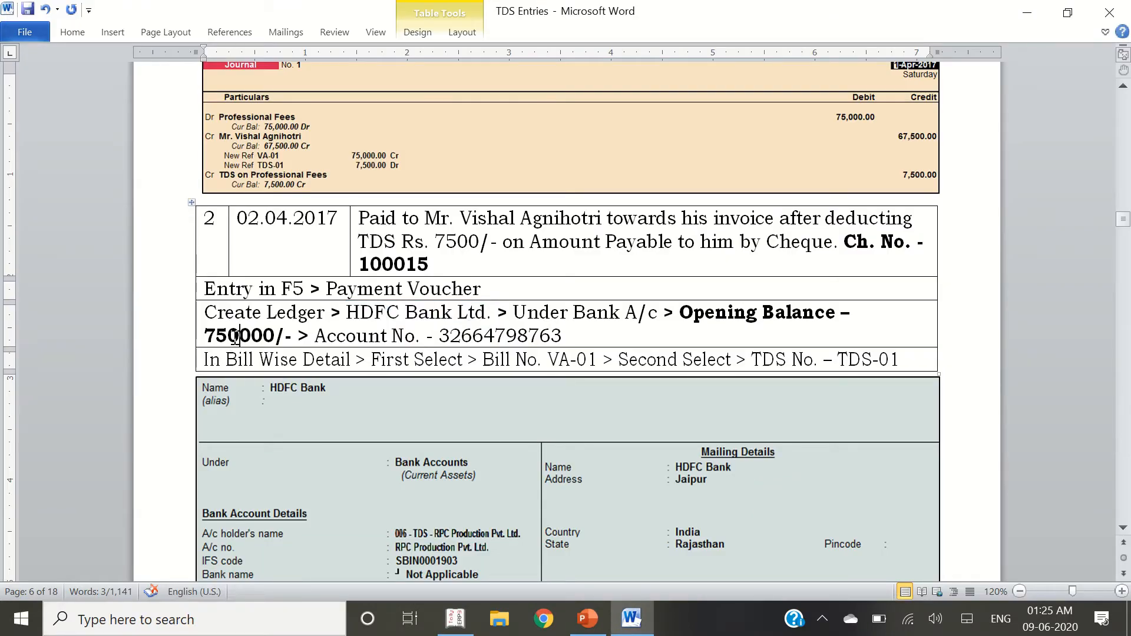
double_click(235, 337)
key("alt+Tab")
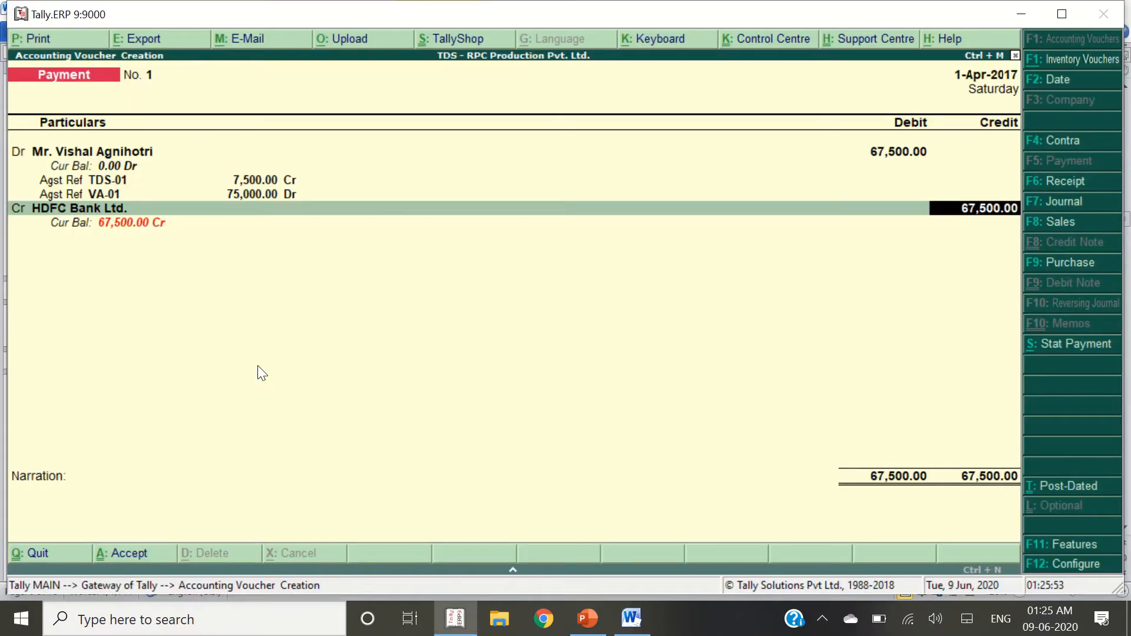
Give HDFC Bank Ltd. an opening balance of 7,50,000
key("BackSpace")
key("ctrl+Return")
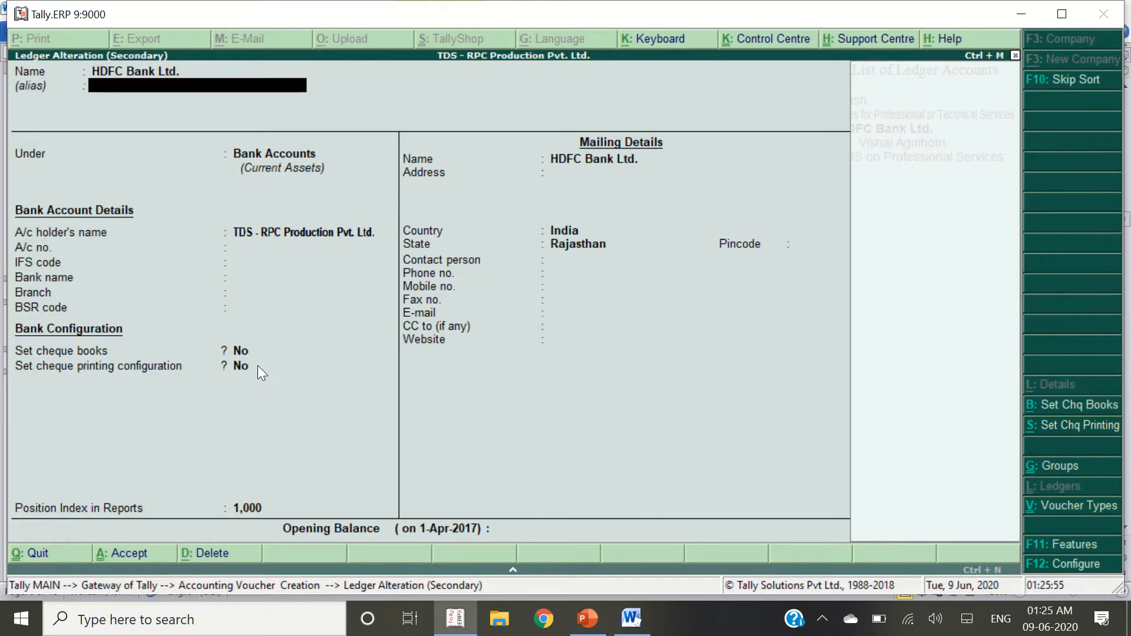
key("Return")
key("Return")
key("Return")
key("Return")
key("Return")
key("Return")
key("Return")
key("Return")
key("Return")
key("Return")
key("Return")
key("Return")
key("Return")
key("Return")
key("Return")
key("Return")
key("Return")
key("Return")
key("Return")
key("Return")
key("Return")
key("Return")
key("Return")
key("Return")
key("Return")
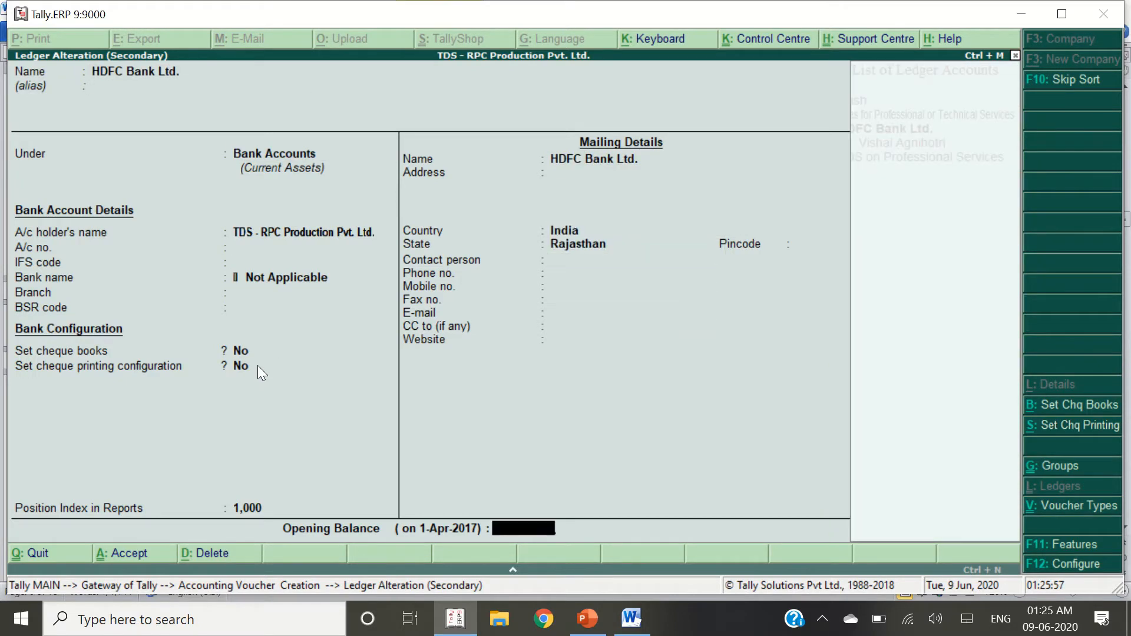
type("7,50,000")
key("Return")
key("Return")
key("Return")
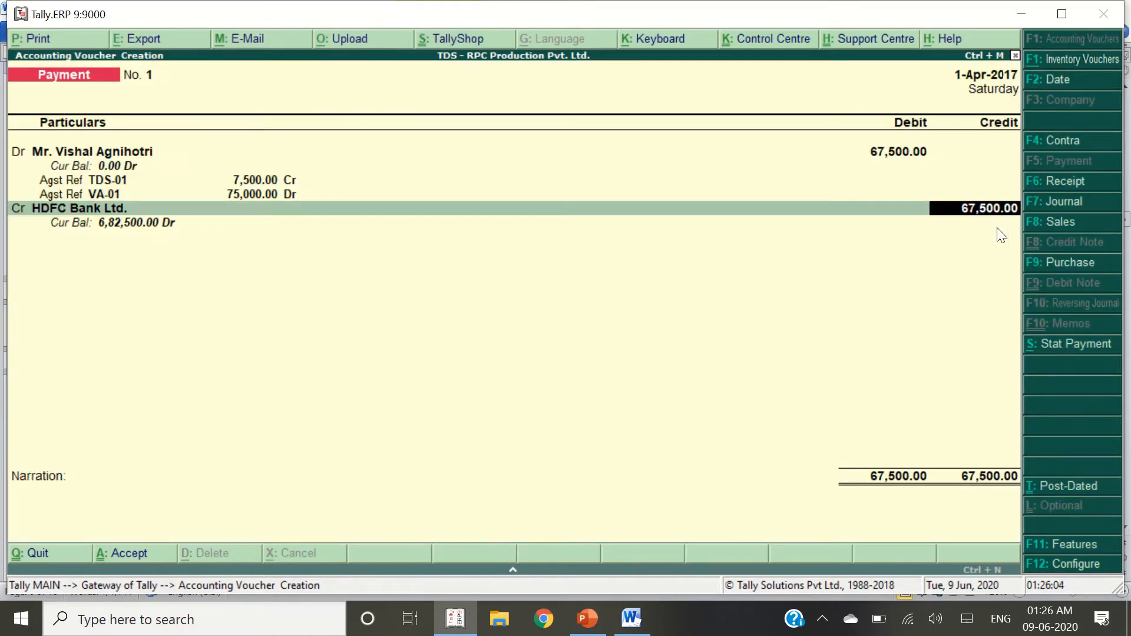
Enter cheque number 100015 in the bank allocation and save the 67,500 payment
key("alt+Tab")
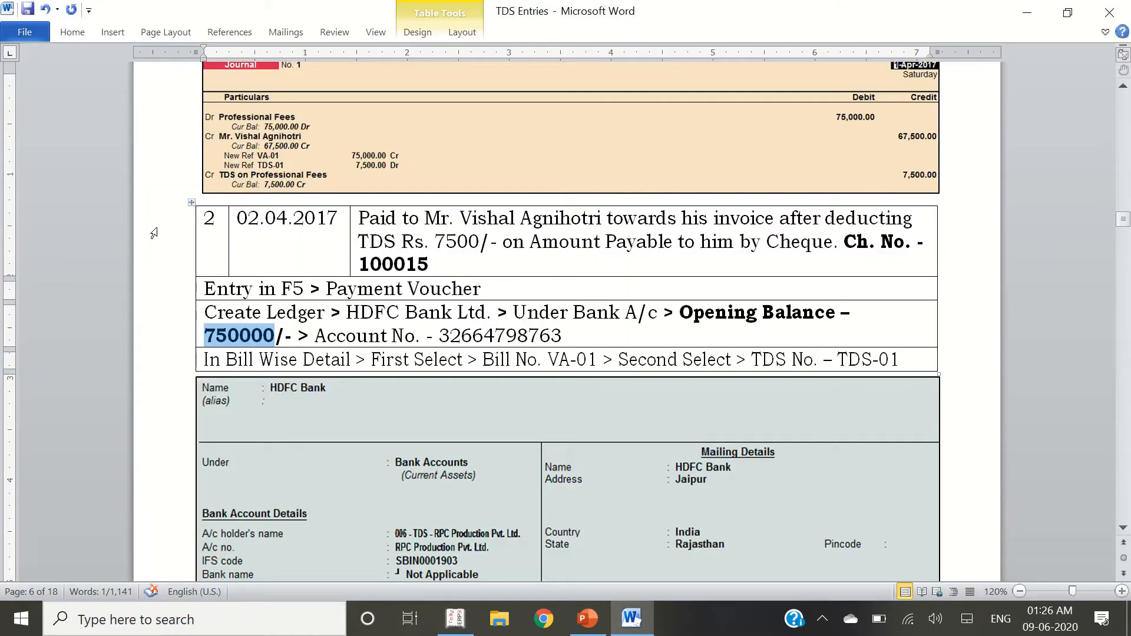
scroll(344, 340, "down", 2)
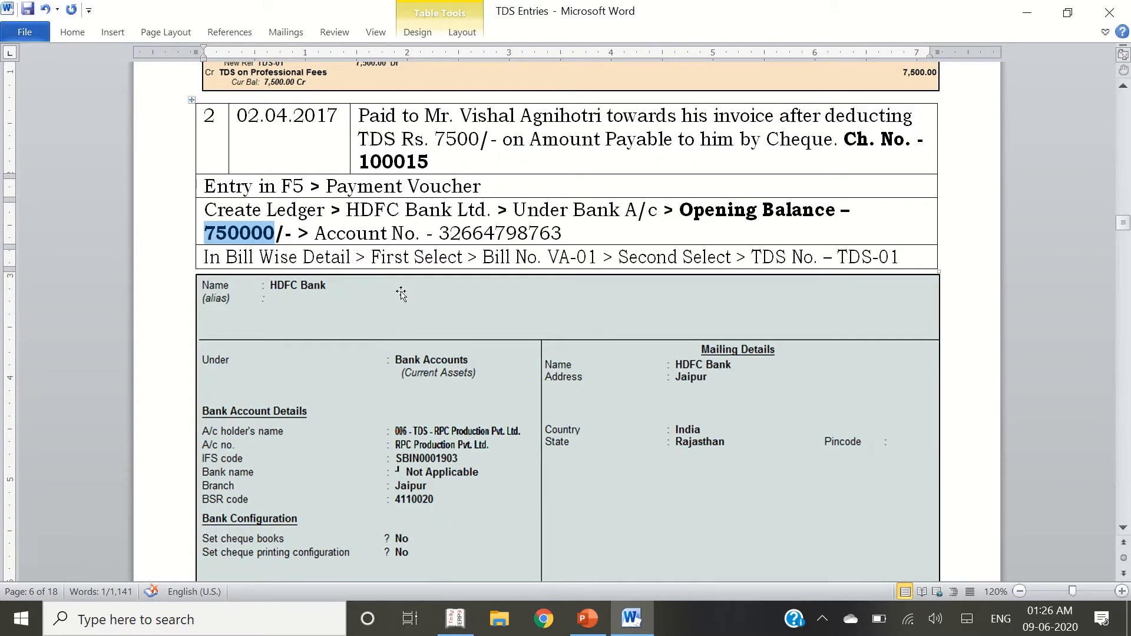
key("alt+Tab")
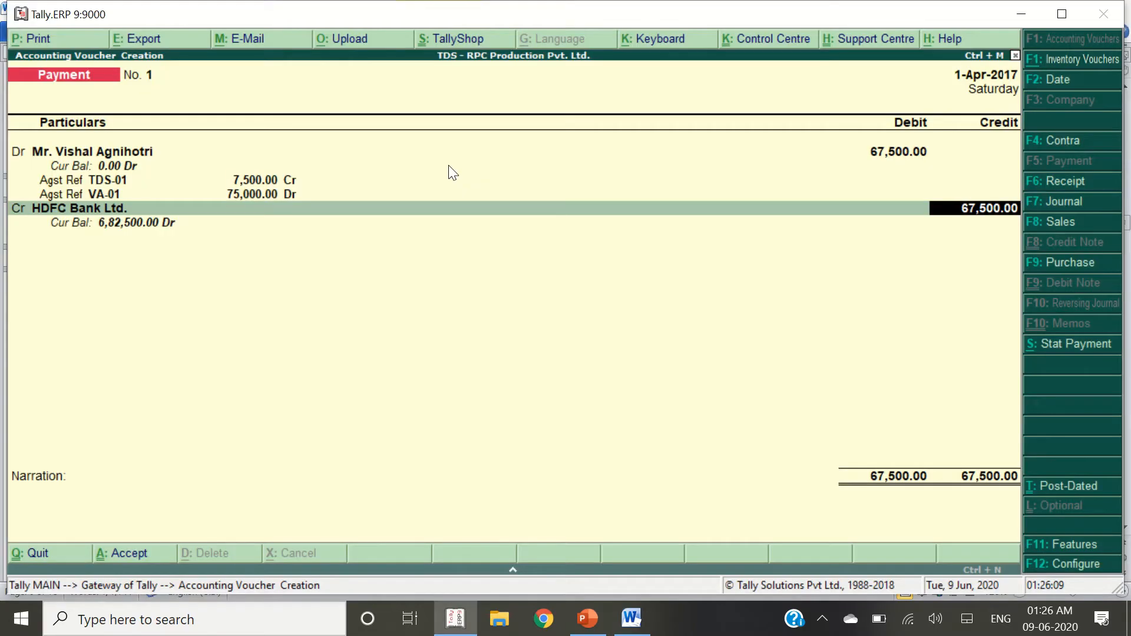
key("Return")
key("Return")
key("Return")
type("1")
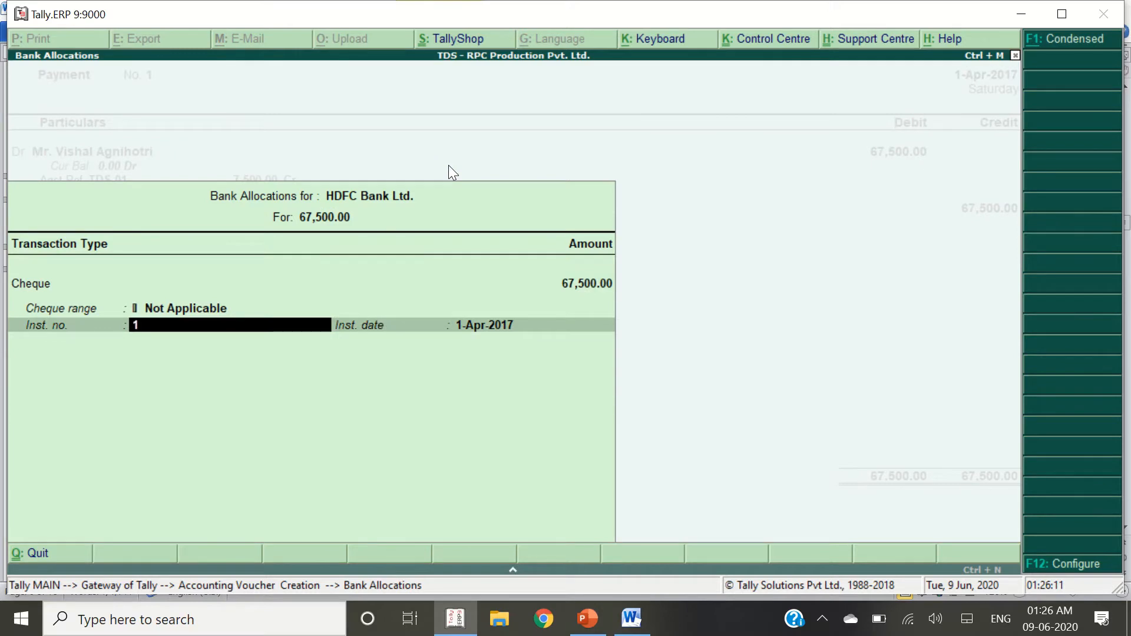
type("00015")
key("Return")
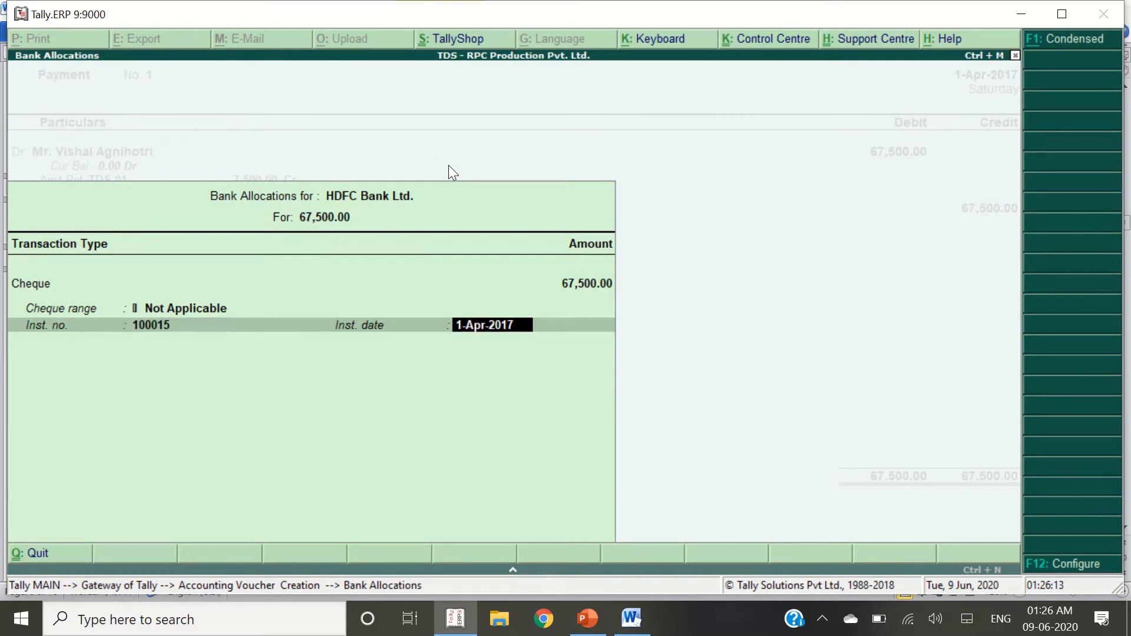
key("Return")
key("Return")
key("alt+Tab")
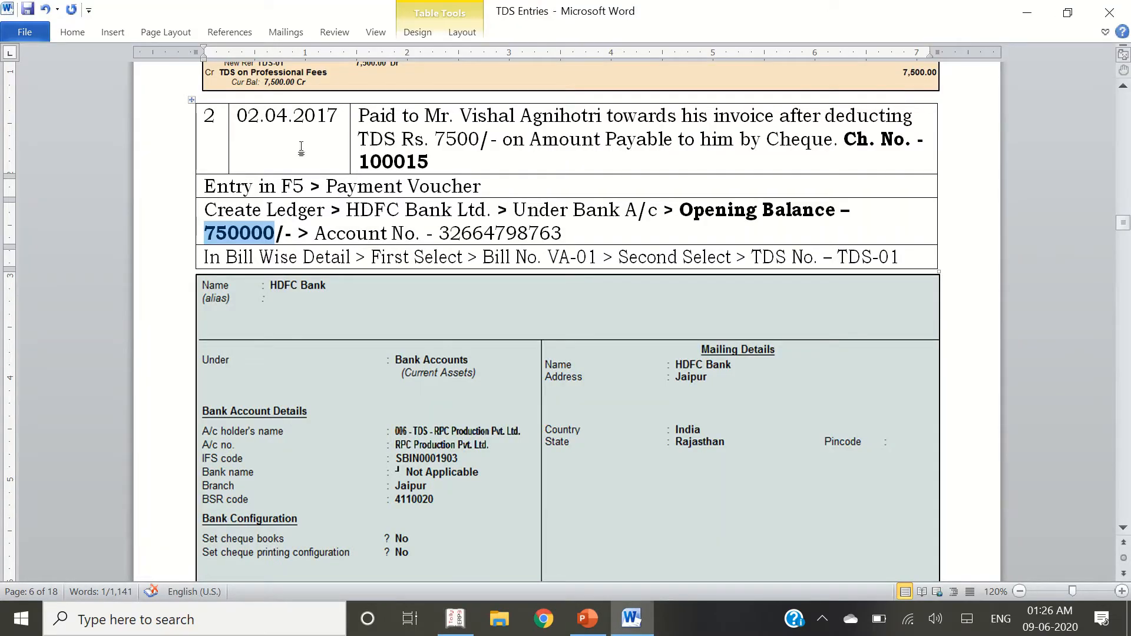
key("alt+Tab")
Change the saved payment voucher's date to 2-4-2017 and save it again
key("Page_Up")
key("F2")
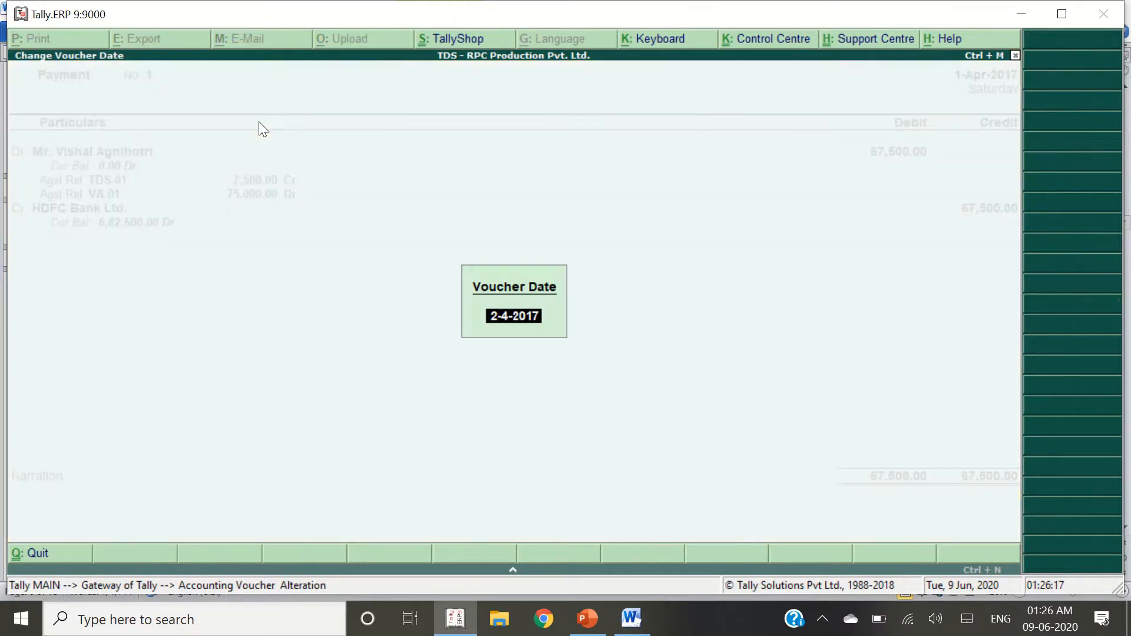
key("Return")
key("Return")
key("Return")
key("Return")
key("Return")
key("Return")
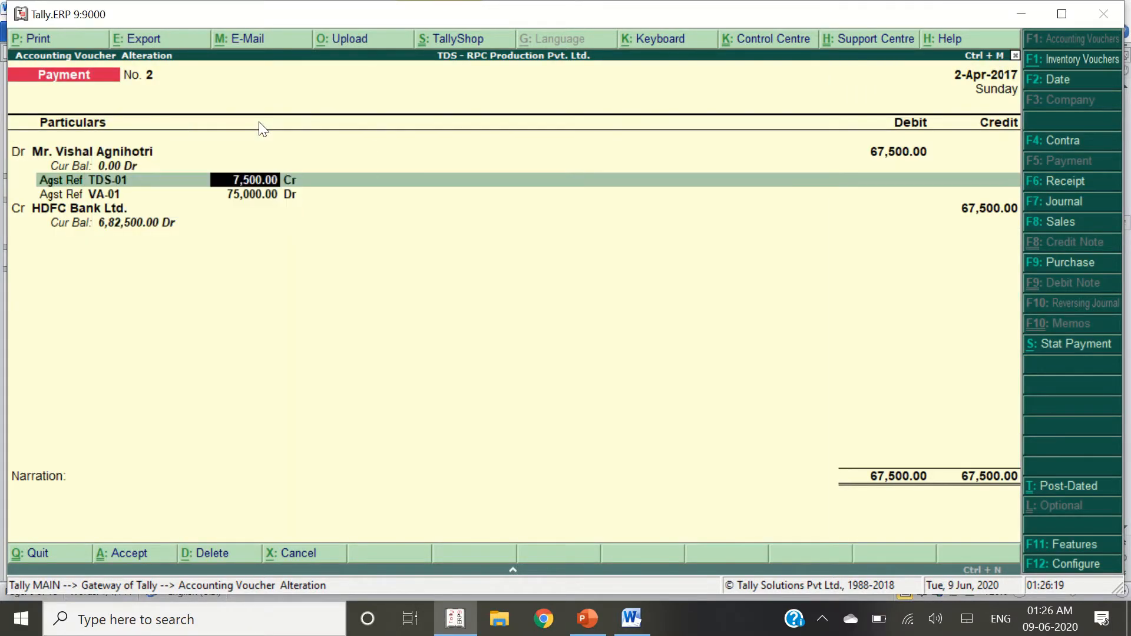
key("Return")
key("Return")
key("Return")
key("Return")
key("Return")
key("Return")
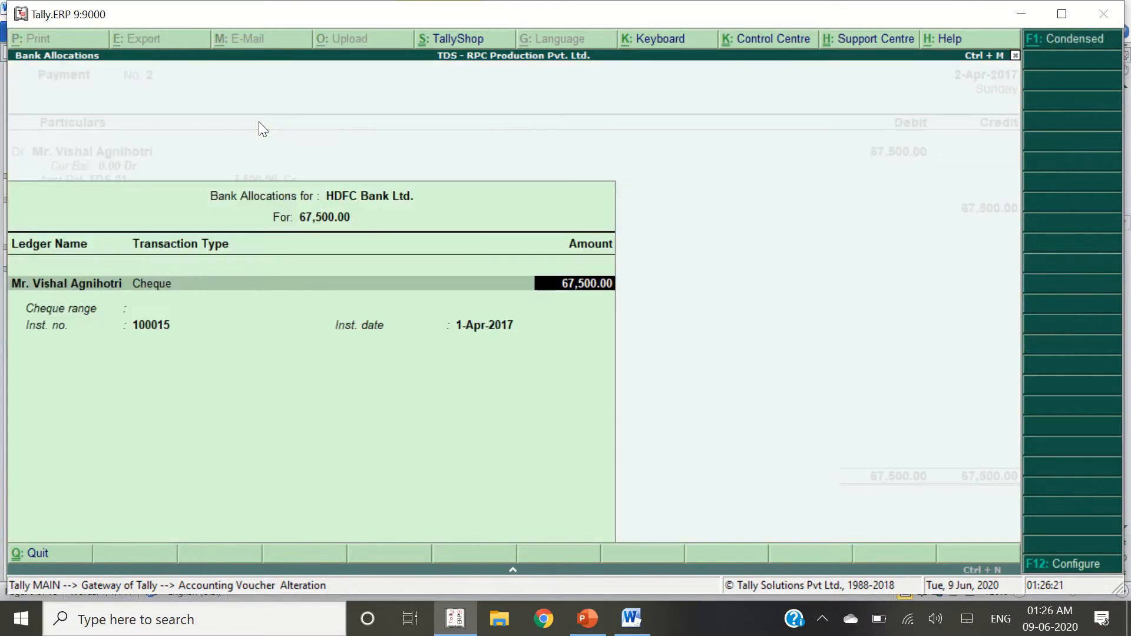
key("Return")
key("Return")
key("Return")
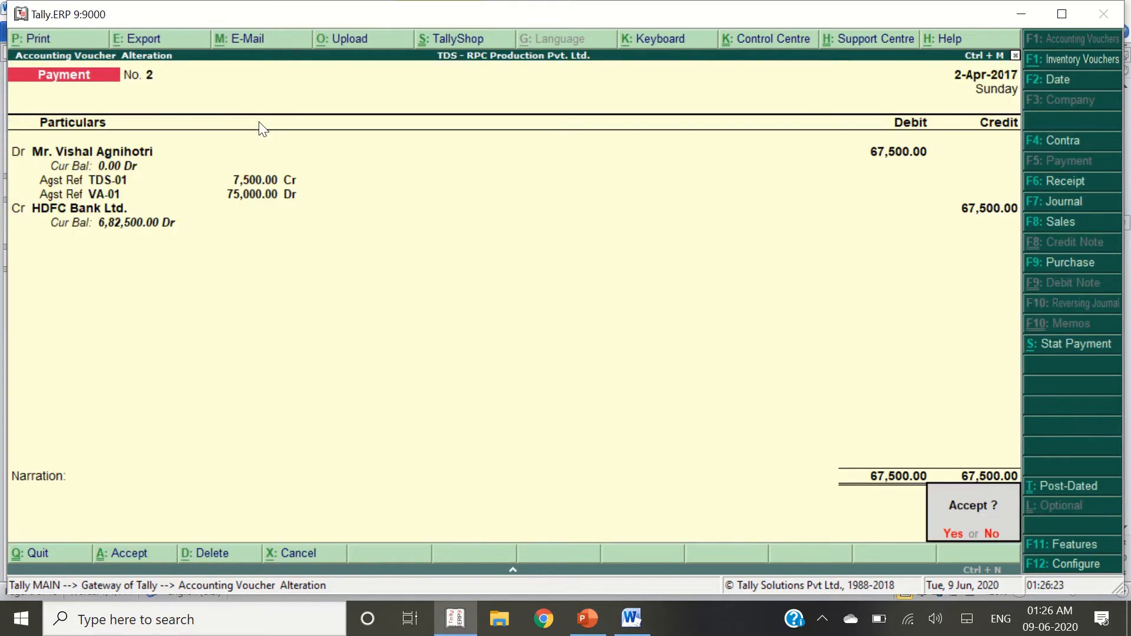
key("Return")
key("alt+Tab")
scroll(298, 405, "down", 5)
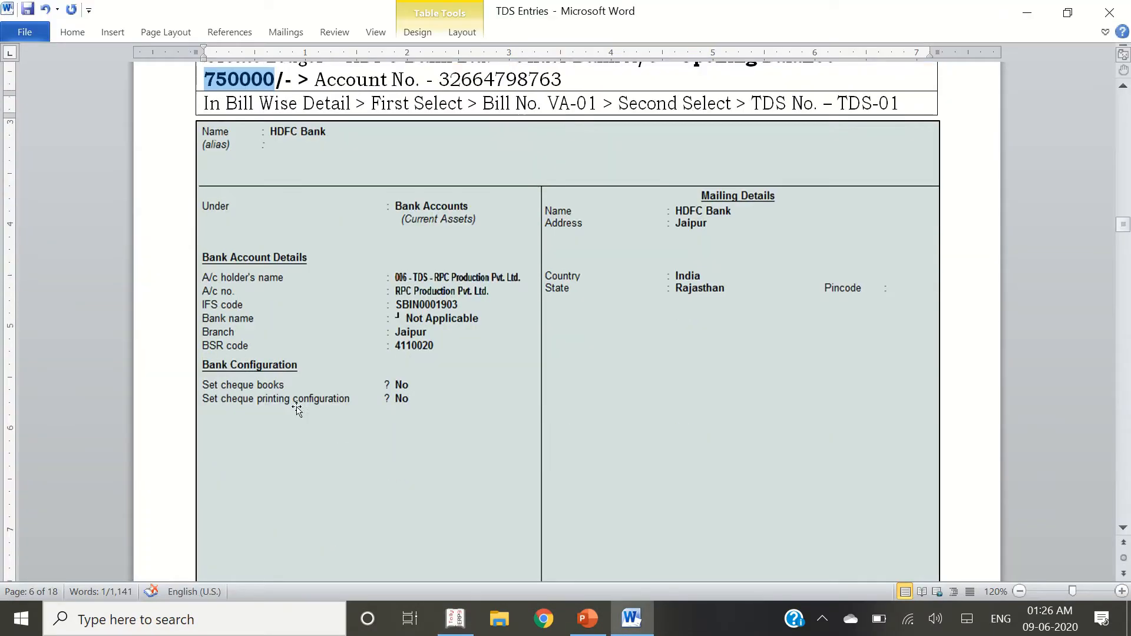
Select the 01.05.2017 commission and brokerage entry in the guide and switch Tally to a Journal voucher
scroll(419, 414, "down", 10)
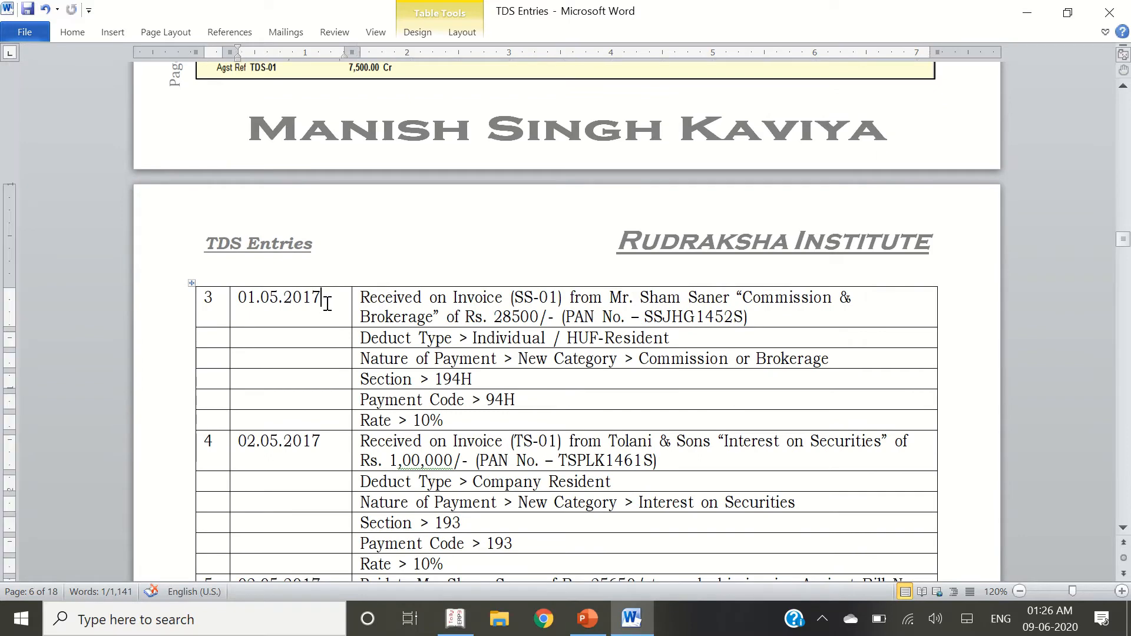
left_click_drag(357, 298, 501, 334)
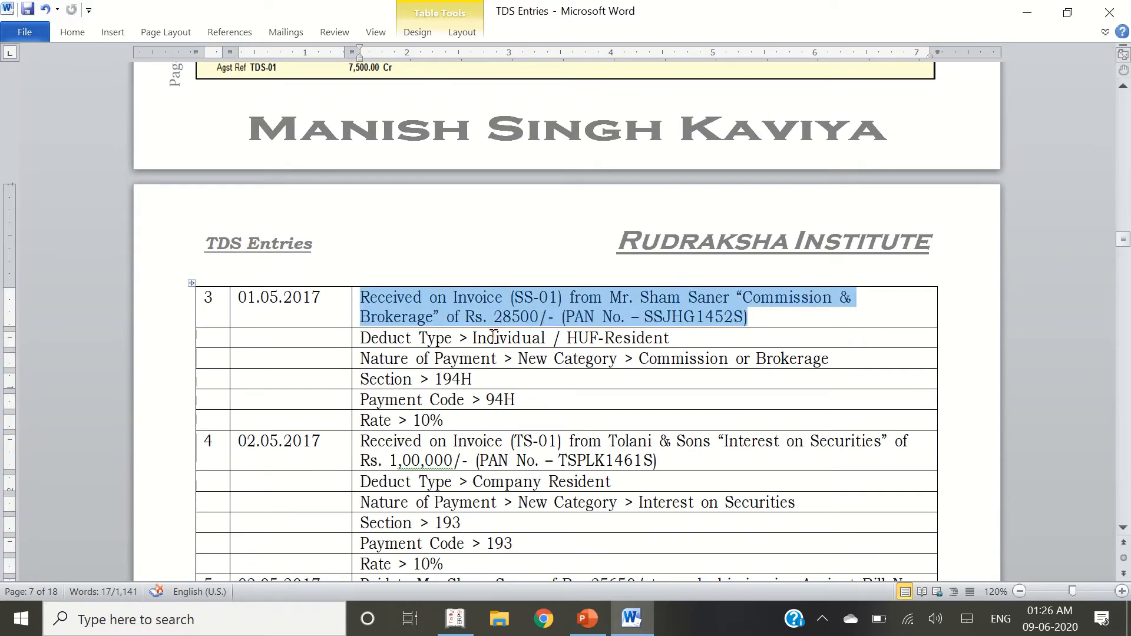
key("alt+Tab")
key("F7")
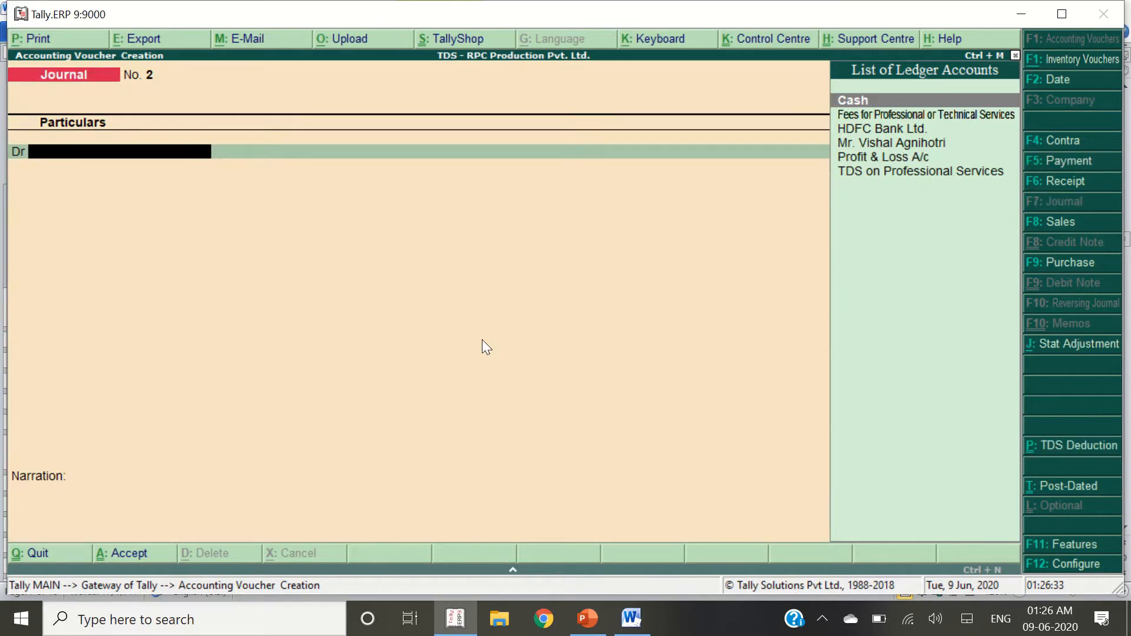
key("alt+Tab")
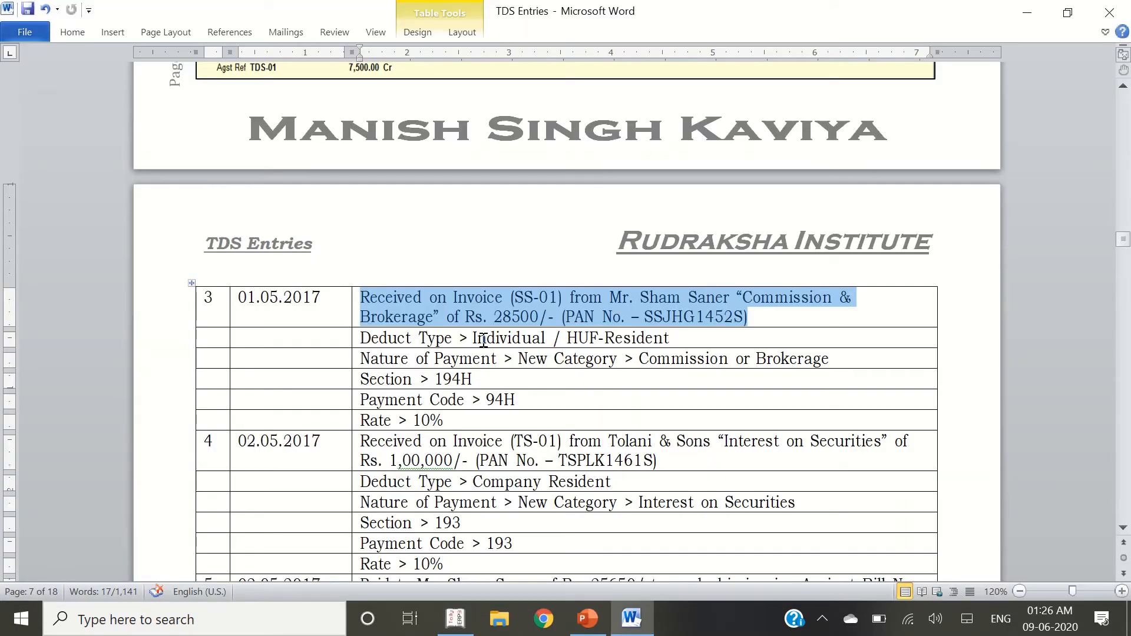
key("alt+Tab")
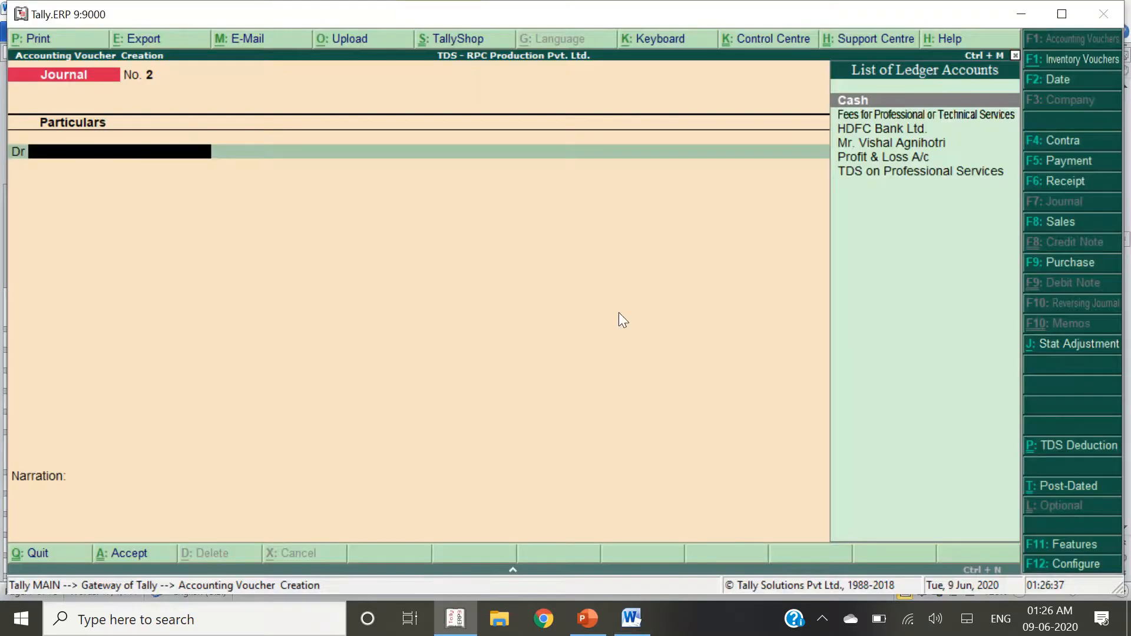
key("alt+c")
Name the ledger Commission & Brokrage A/c under Indirect Expenses, TDS applicable, nature of payment New Category
type("Com")
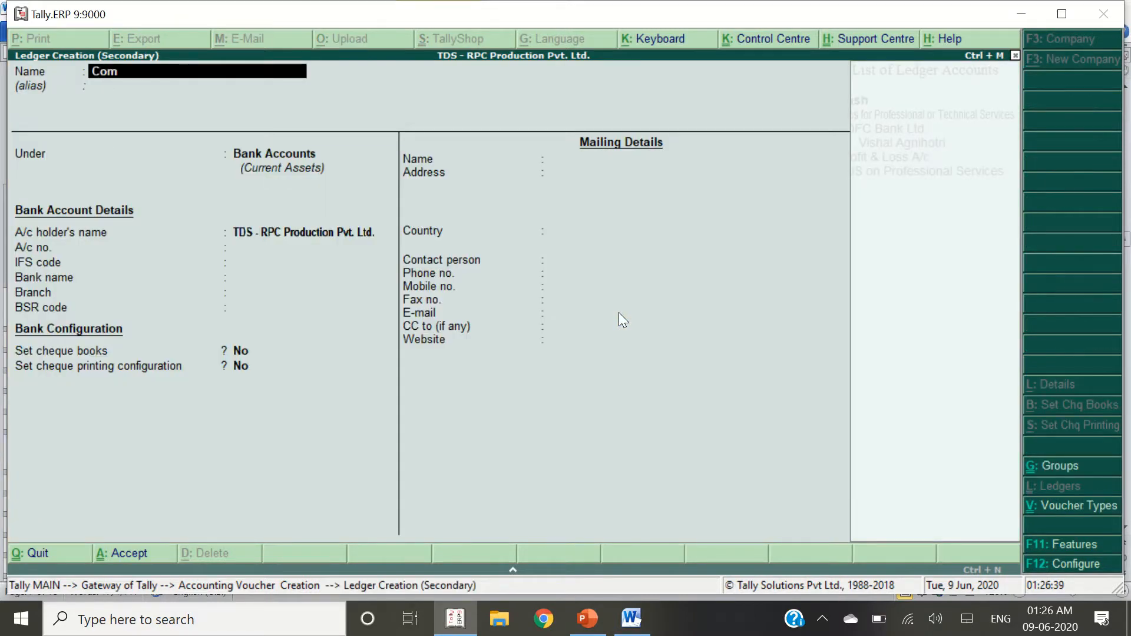
type("mission & Brokrage")
key("alt+Tab")
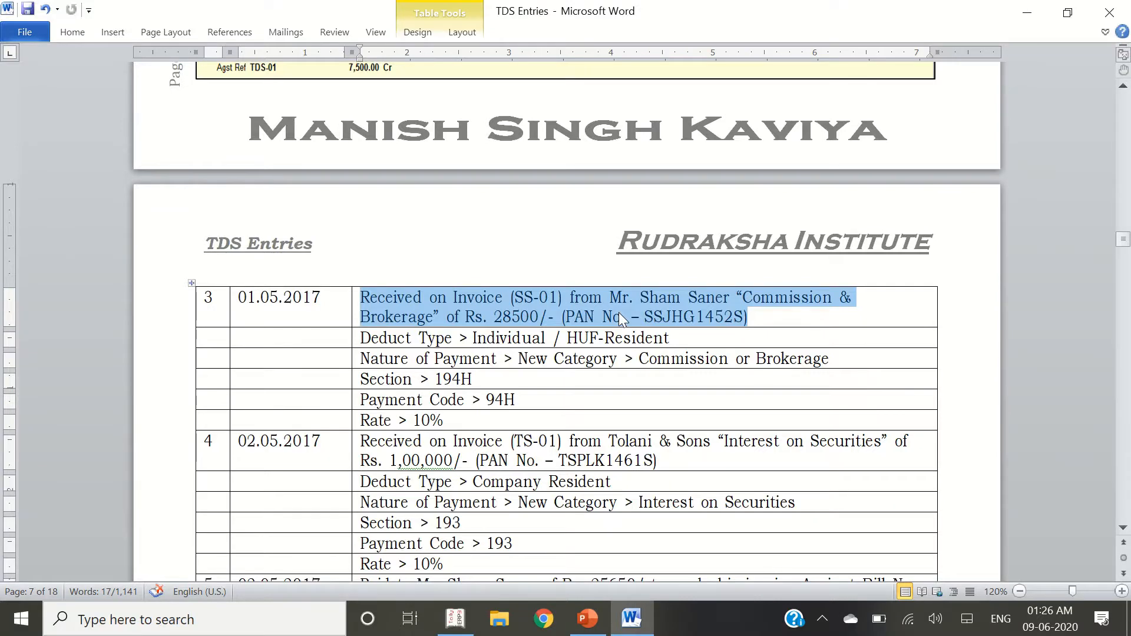
key("alt+Tab")
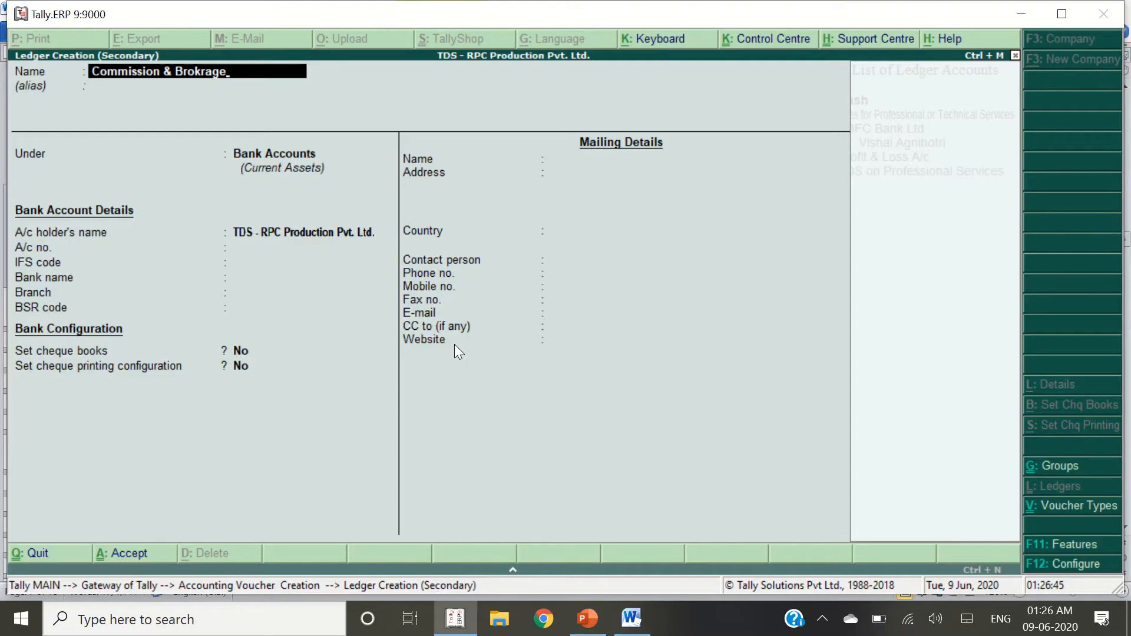
type("A/c")
key("Return")
key("Return")
type("Indire")
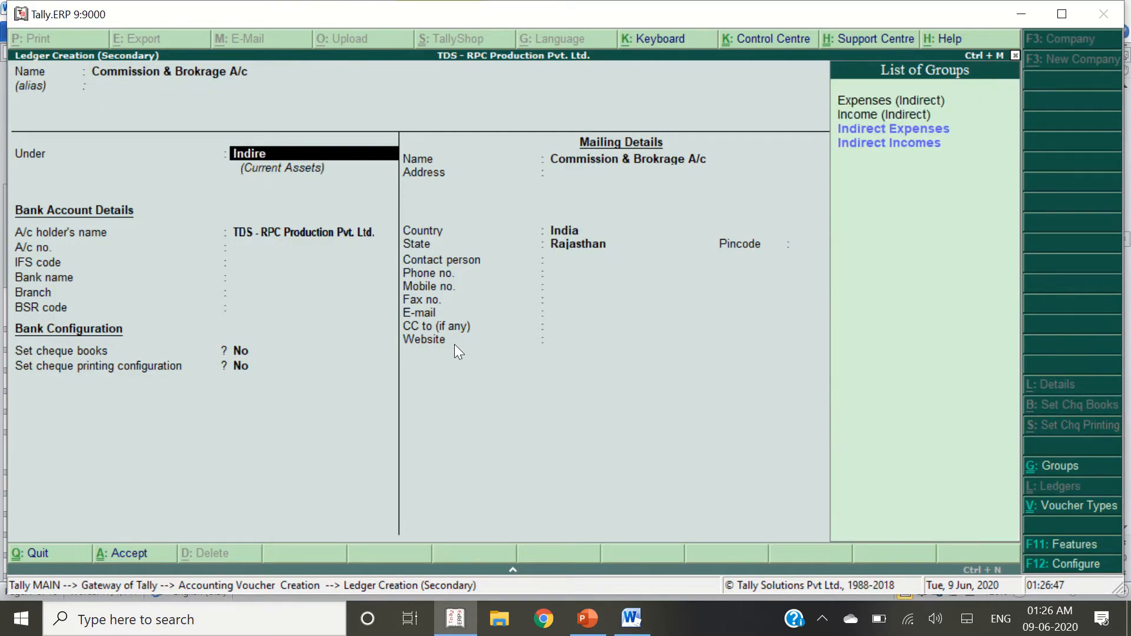
key("Return")
key("Return")
key("Return")
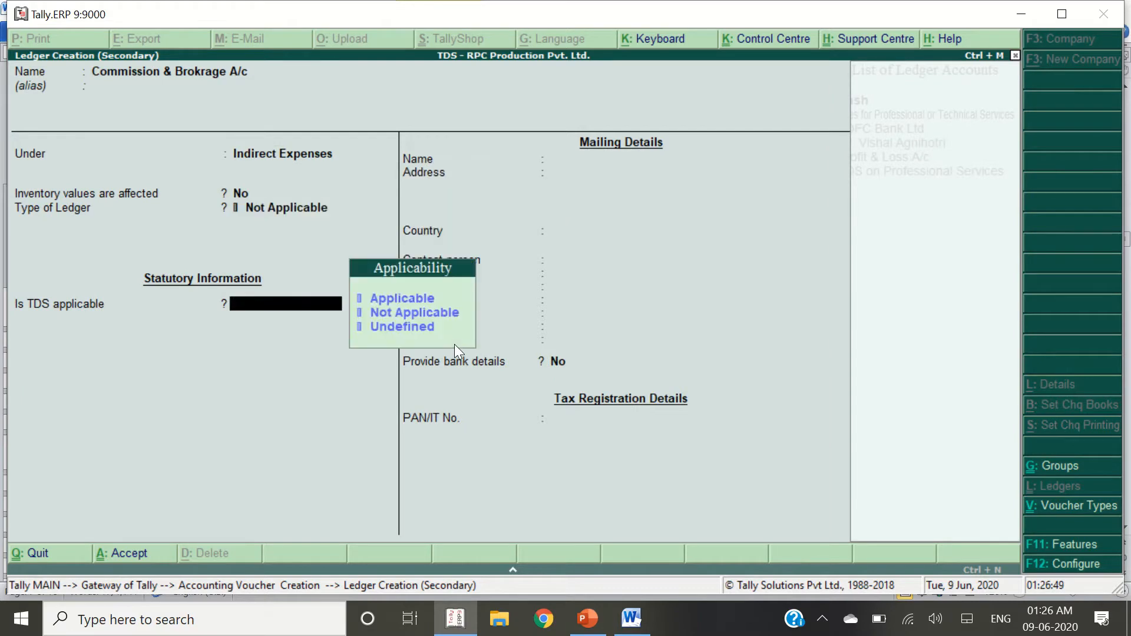
key("Up")
key("Up")
key("Return")
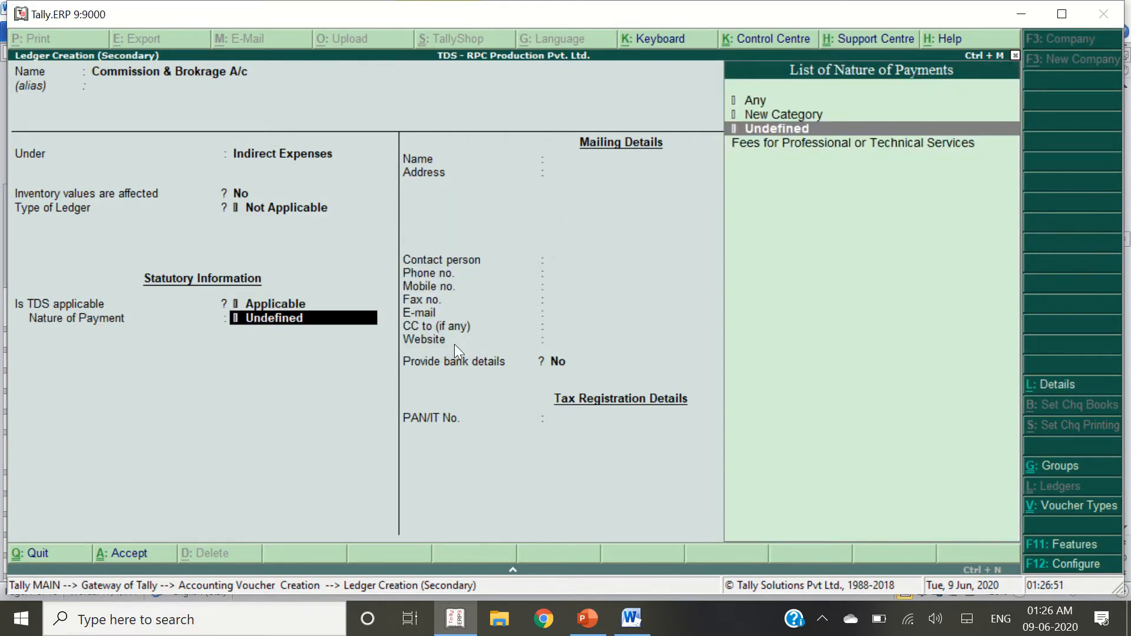
key("Up")
key("Return")
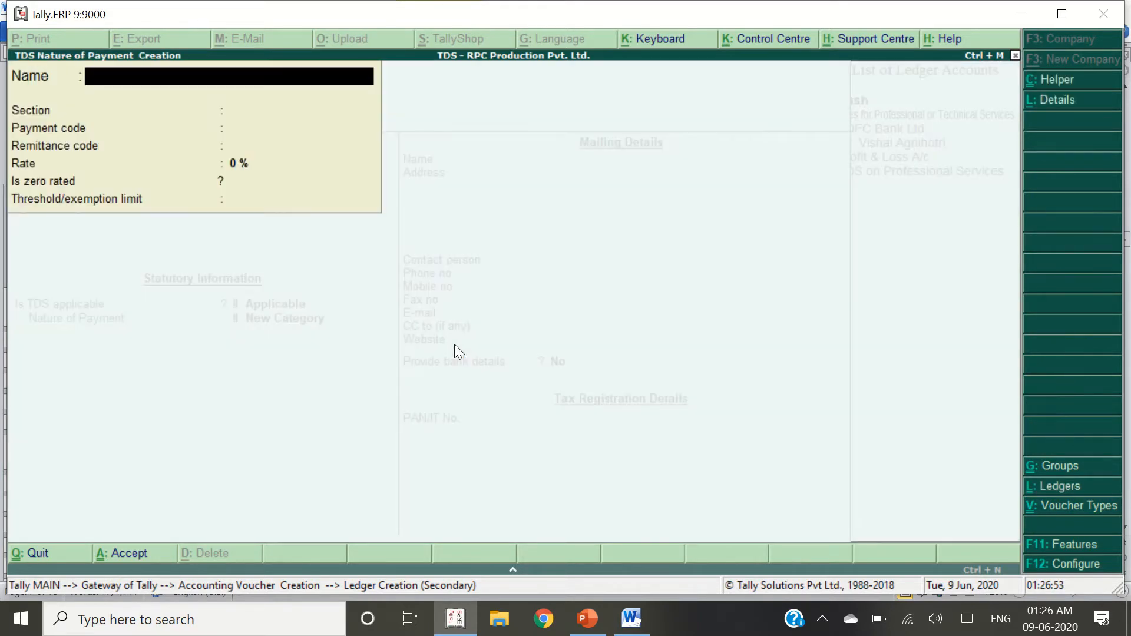
Name the new TDS nature of payment 'Commission & Brokerage', copied from the guide
key("alt+Tab")
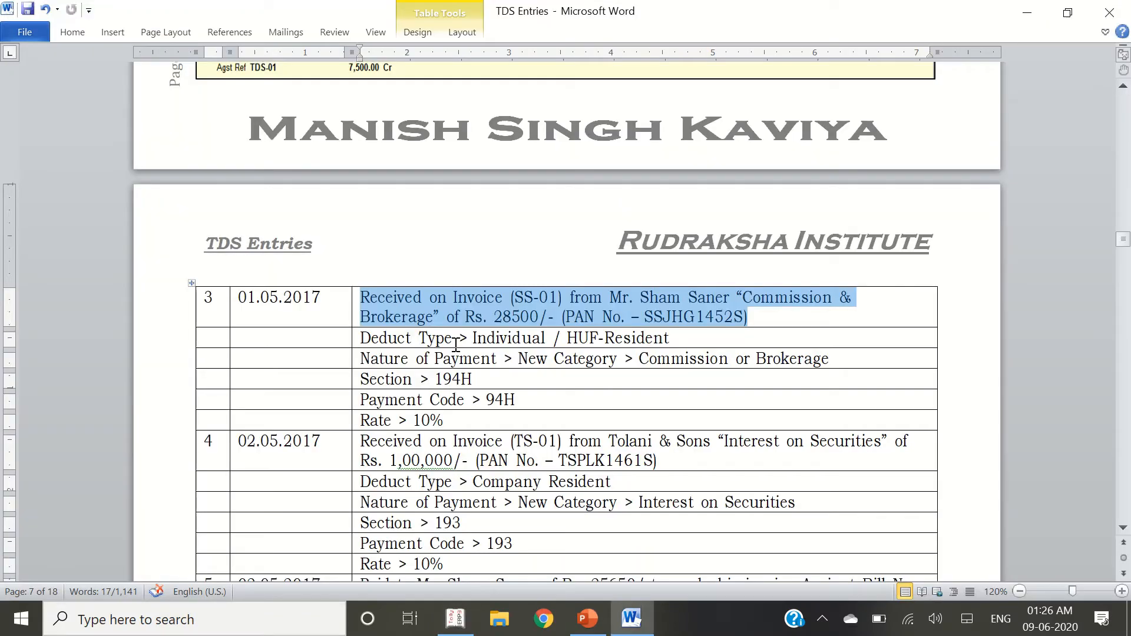
left_click(757, 299)
key("ctrl+shift+Right")
key("ctrl+shift+Right")
key("ctrl+shift+Right")
key("ctrl+c")
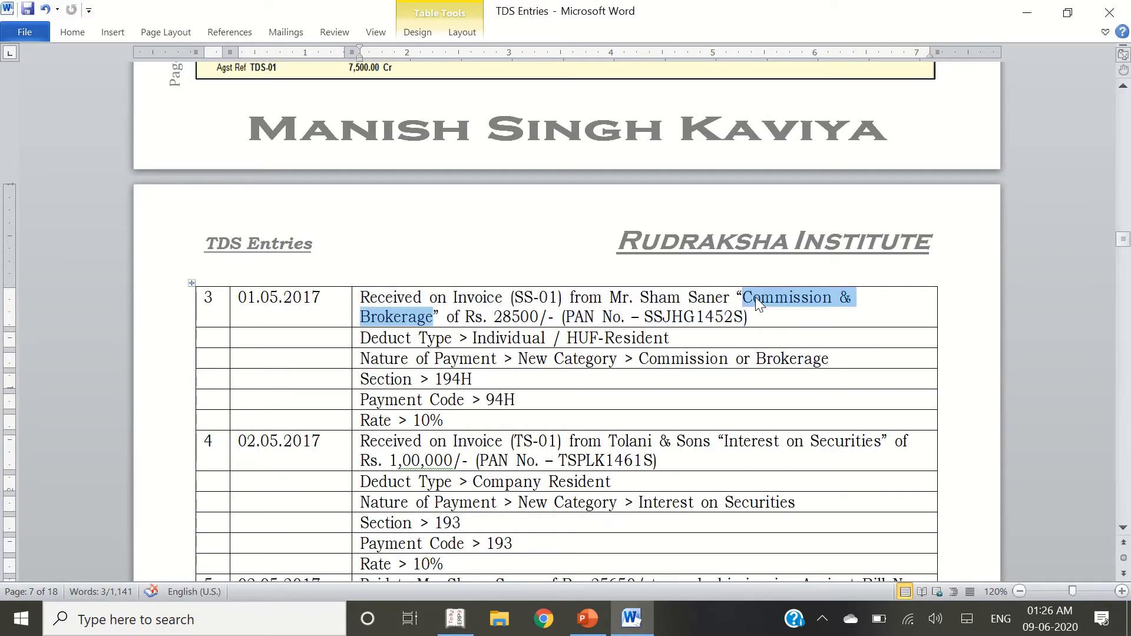
key("alt+Tab")
key("ctrl+alt+v")
key("Return")
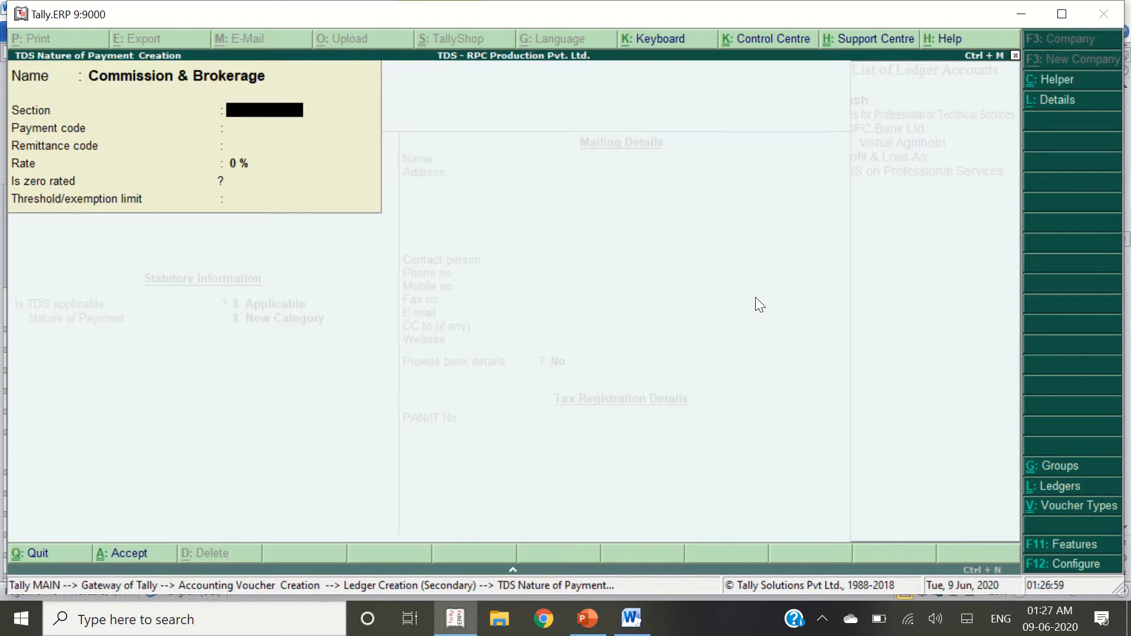
Set section 194H, payment code 94H and rate 10%, then save the nature of payment
key("alt+Tab")
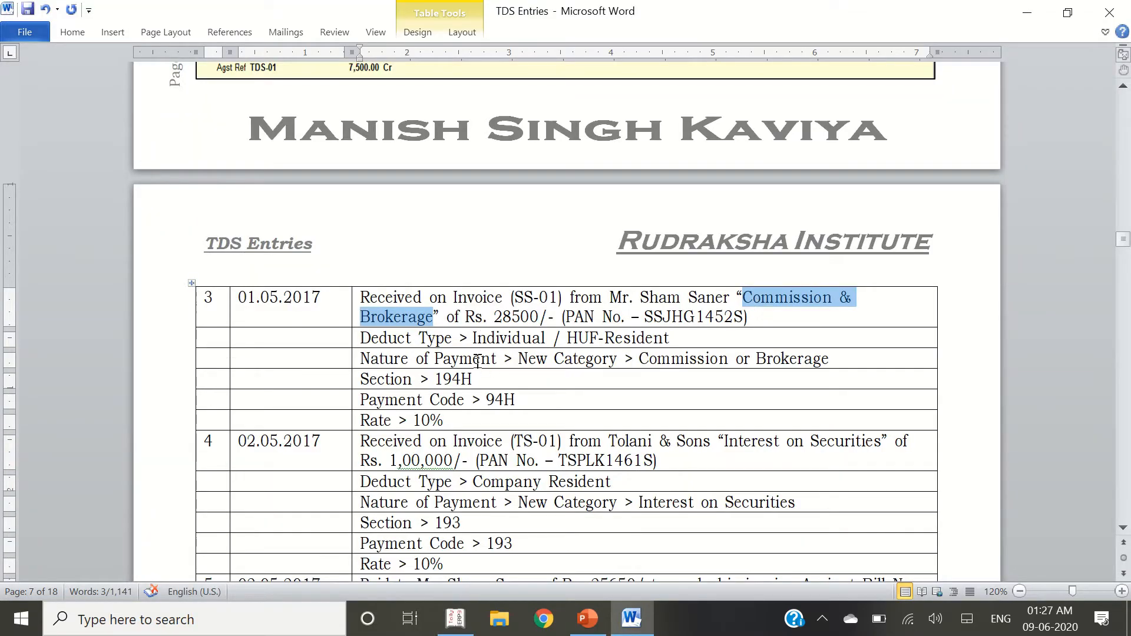
left_click(483, 383)
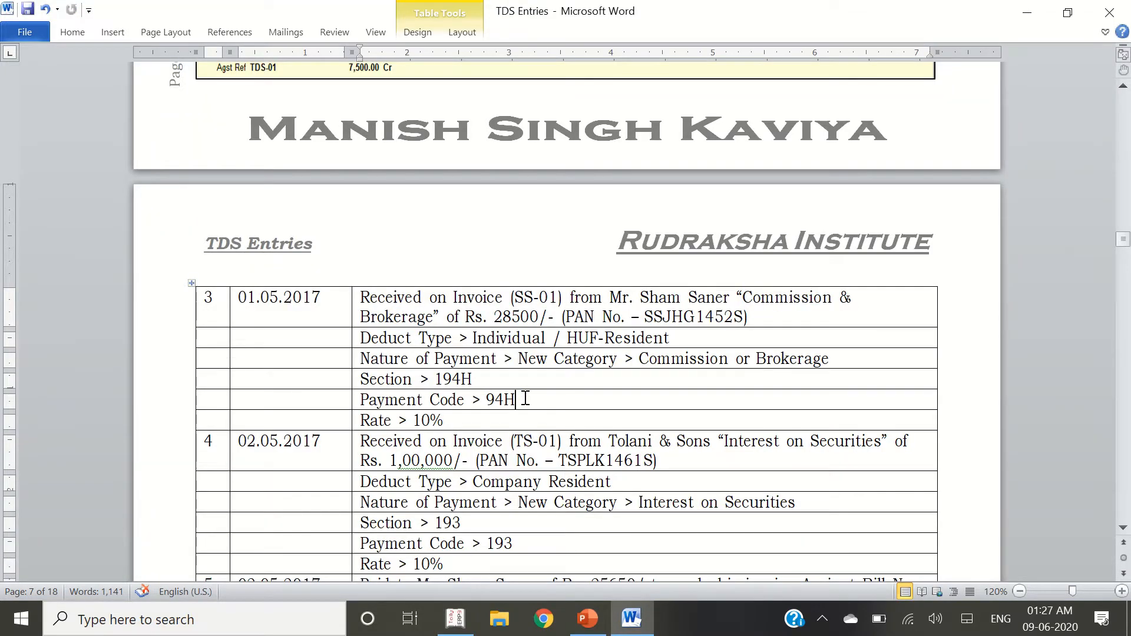
key("alt+Tab")
type("194")
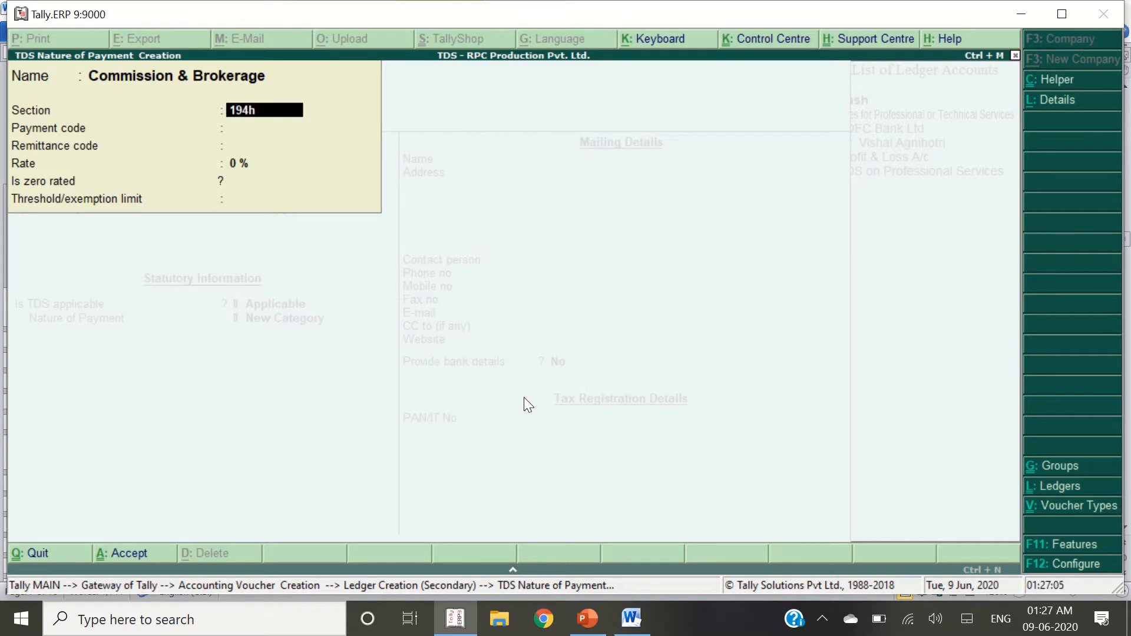
key("Return")
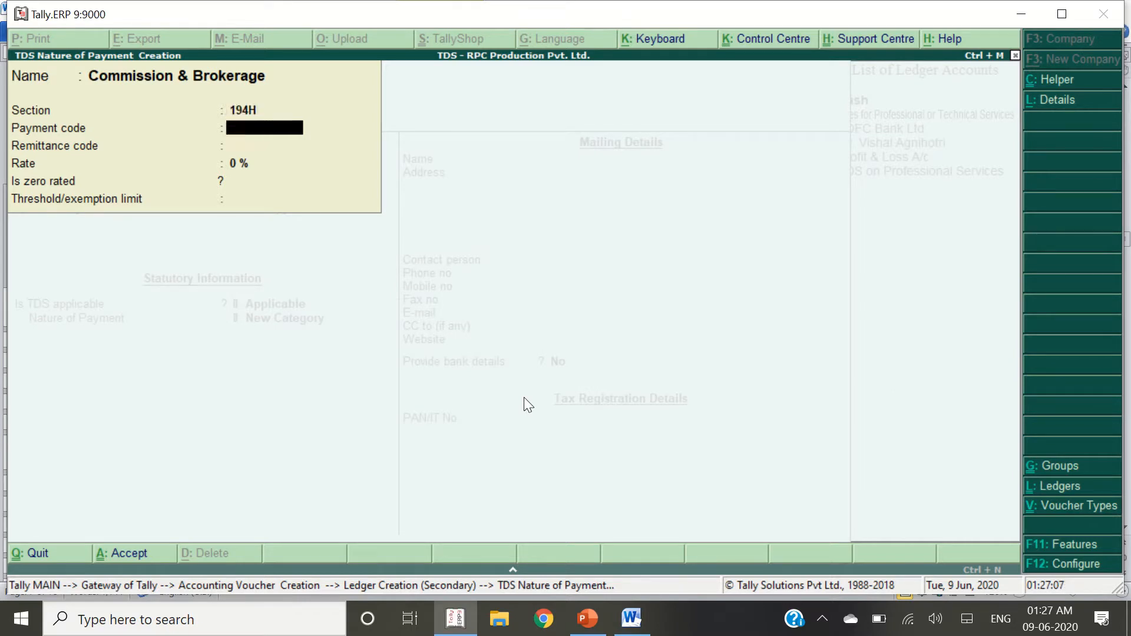
type("94H")
key("Return")
key("Return")
type("1")
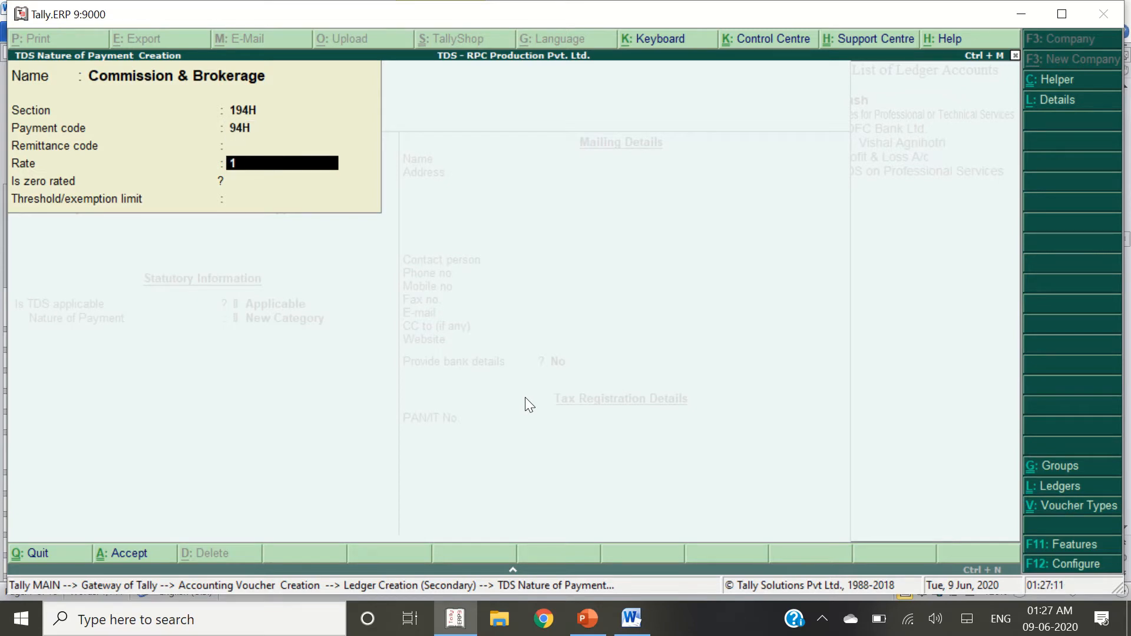
type("0")
key("Return")
key("Return")
key("Return")
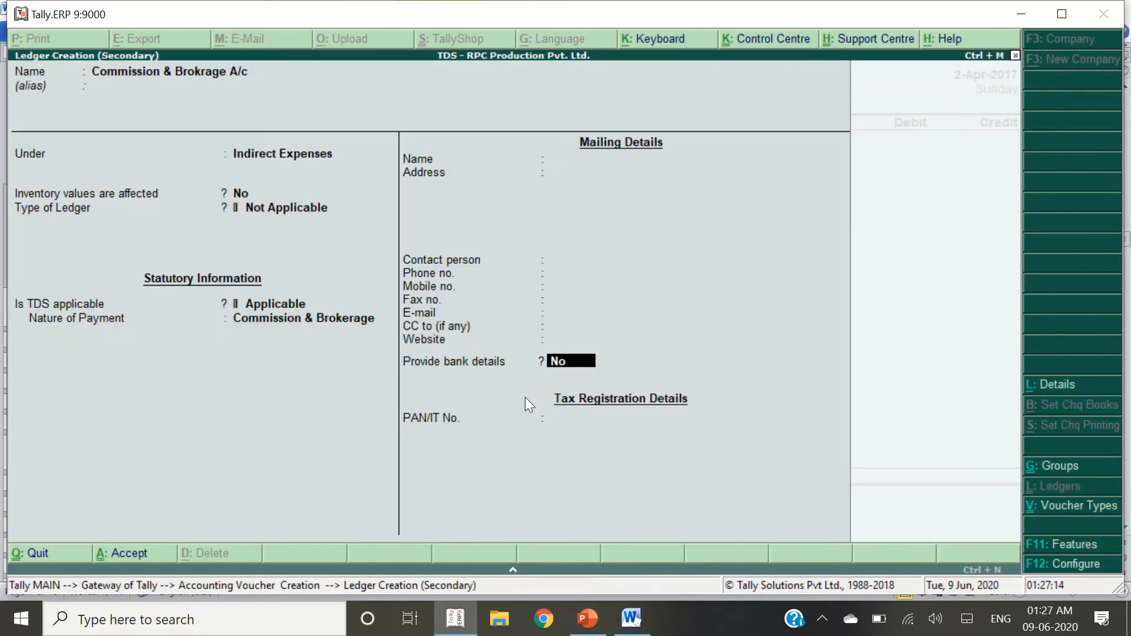
key("Return")
key("Return")
Debit Commission & Brokrage A/c 28,500.00 in Journal No. 2
key("alt+Tab")
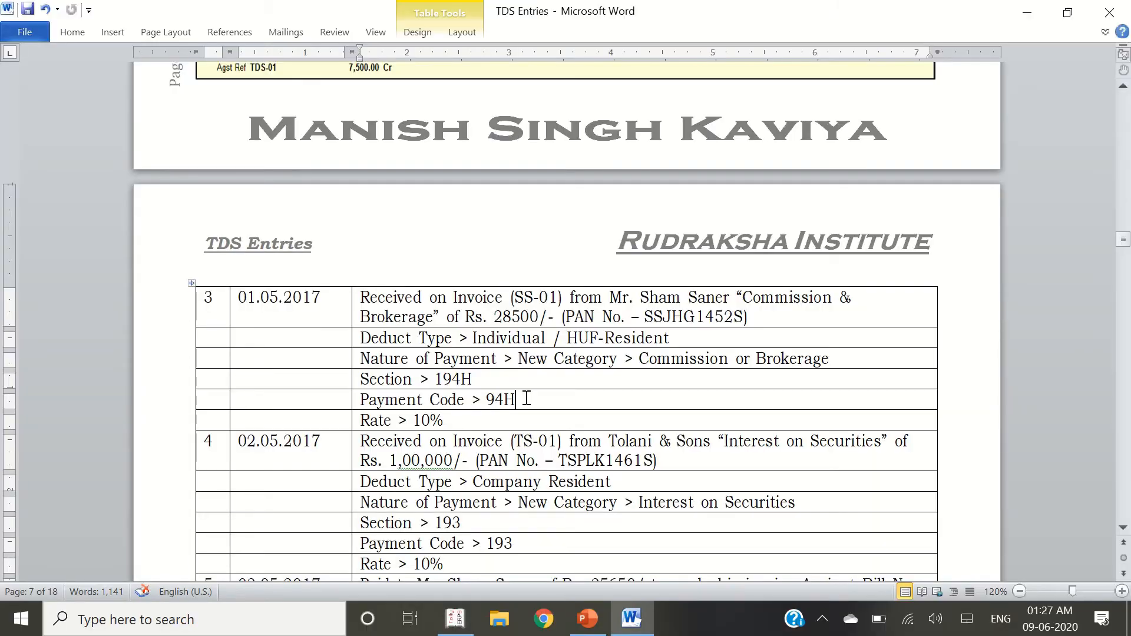
double_click(515, 317)
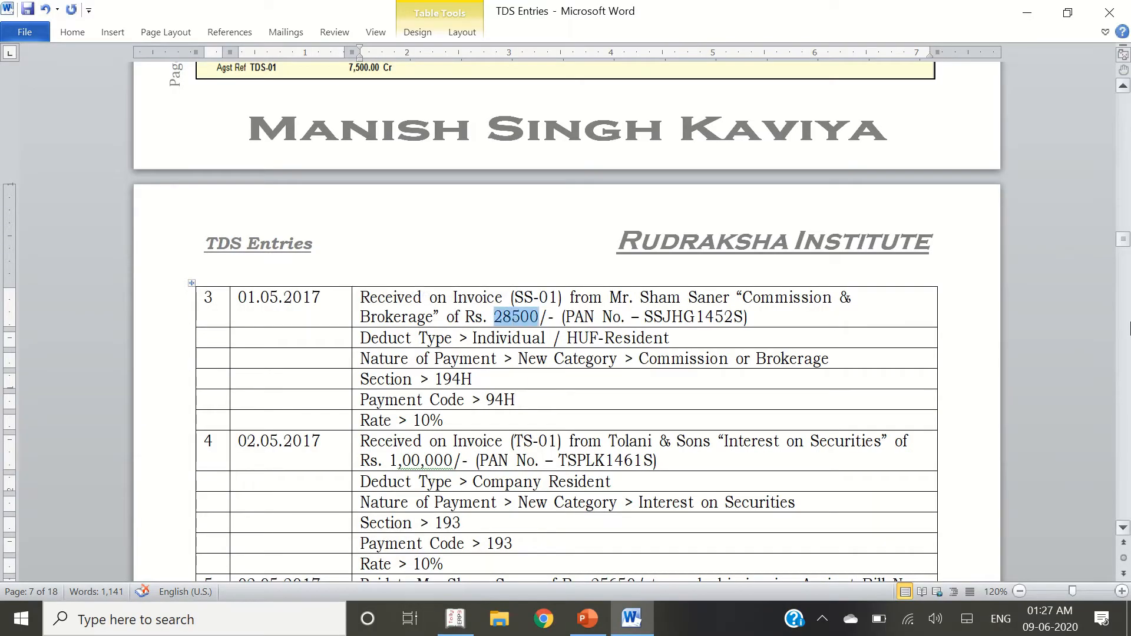
key("alt+Tab")
type("28500")
key("Return")
Move to the credit line and select the party's name in the transaction 3 invoice
key("alt+Tab")
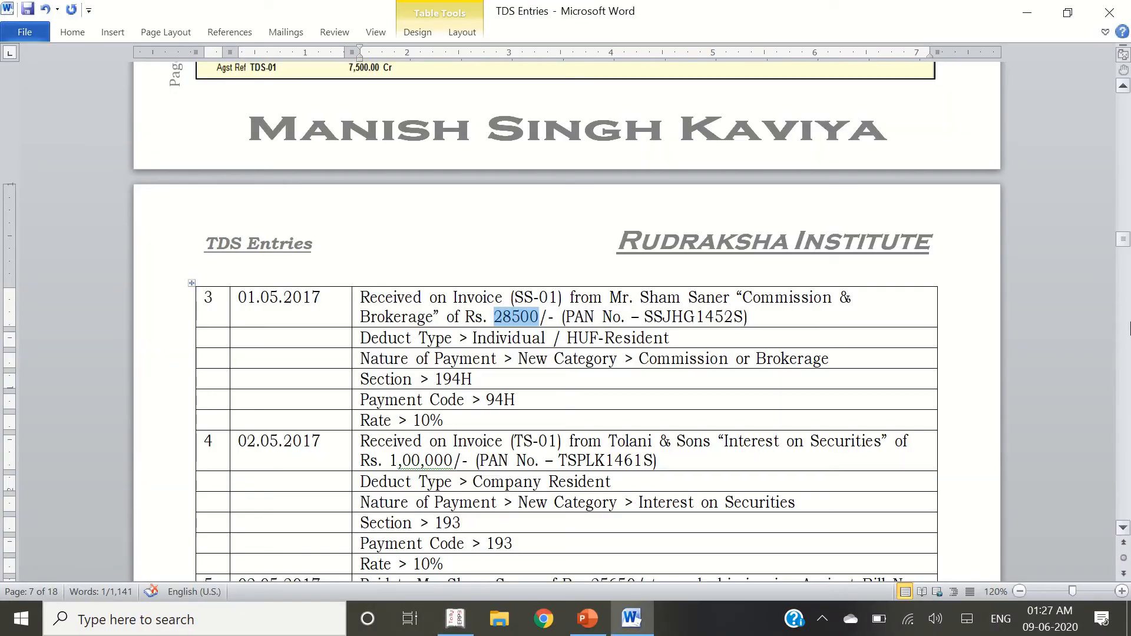
scroll(554, 410, "up", 2)
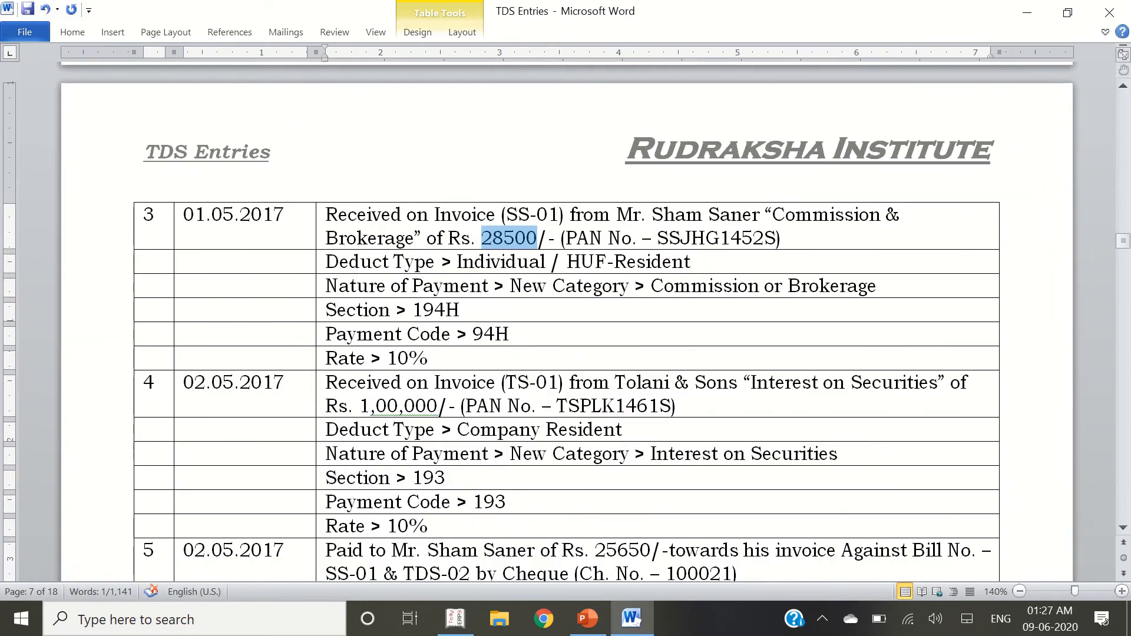
scroll(331, 411, "down", 2)
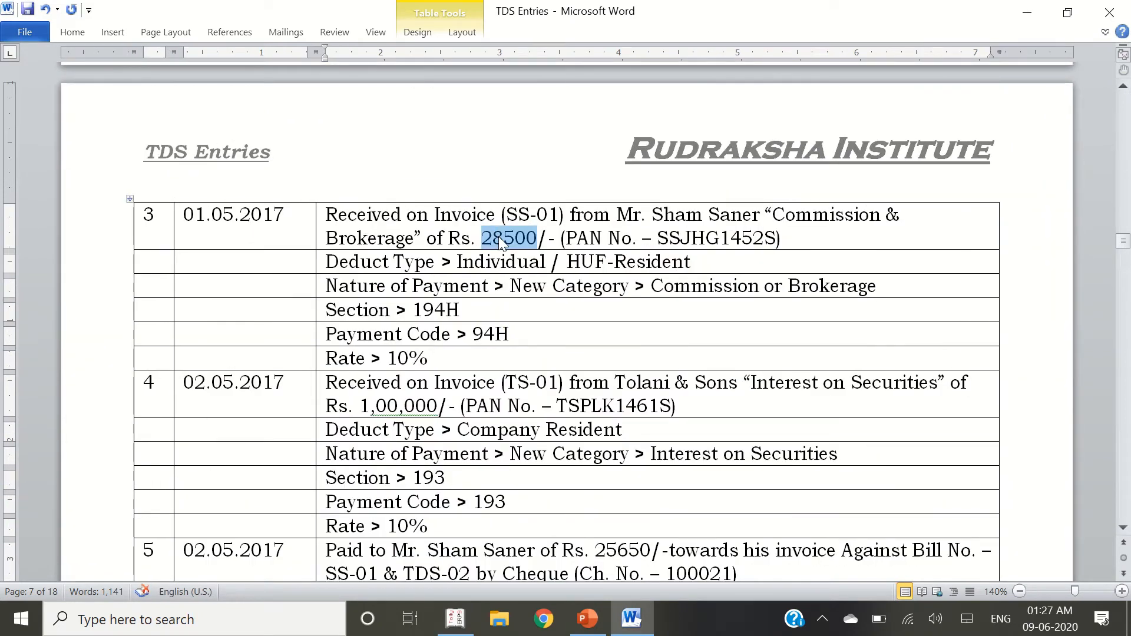
key("alt+Tab")
key("Return")
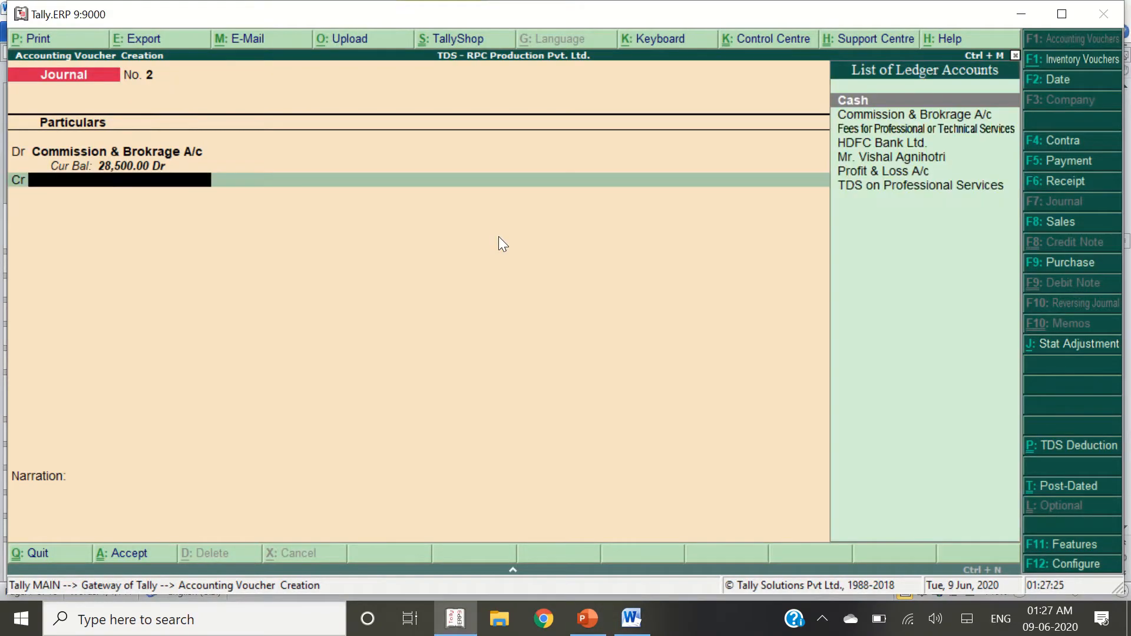
key("alt+Tab")
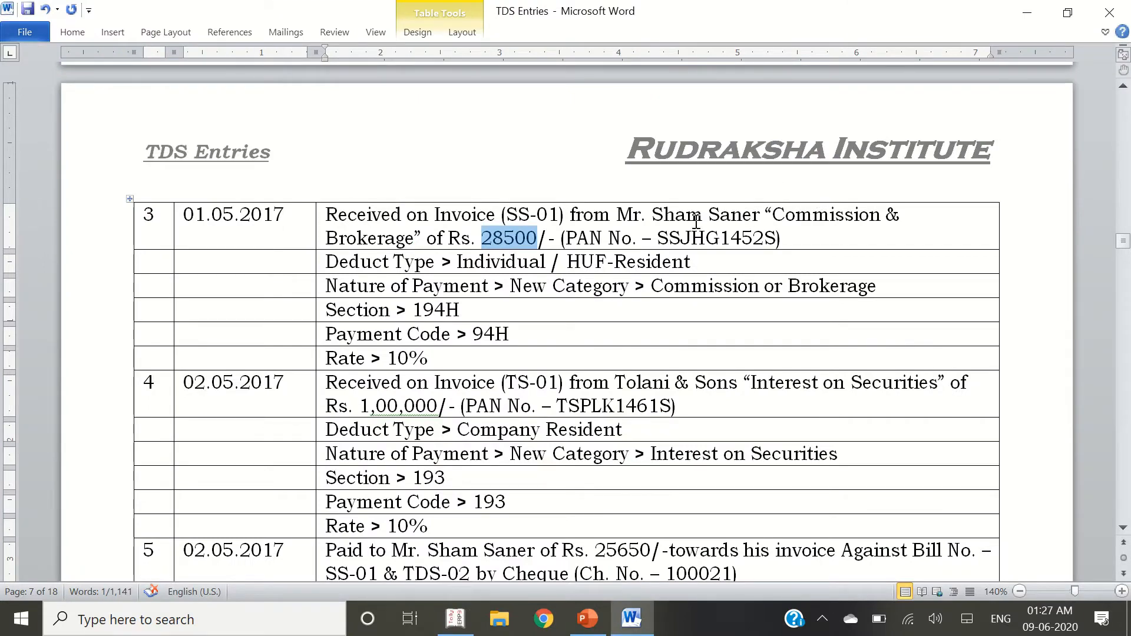
left_click_drag(764, 215, 628, 219)
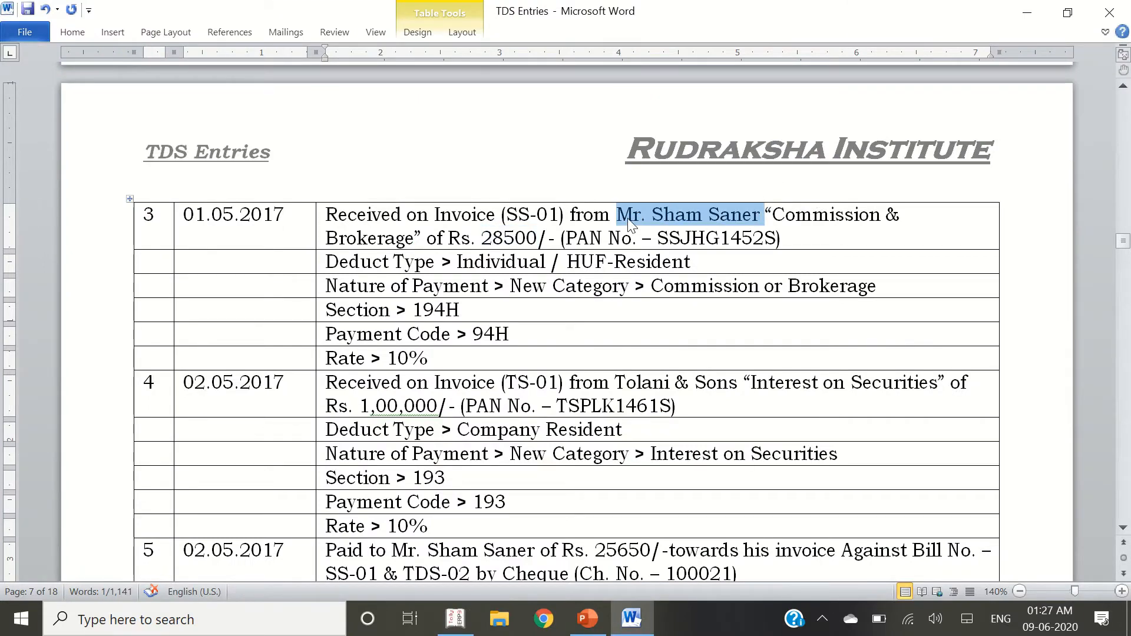
Create the party's ledger under Sundry Creditors, bill-by-bill on, and mark it TDS deductible
key("alt+Tab")
key("alt+c")
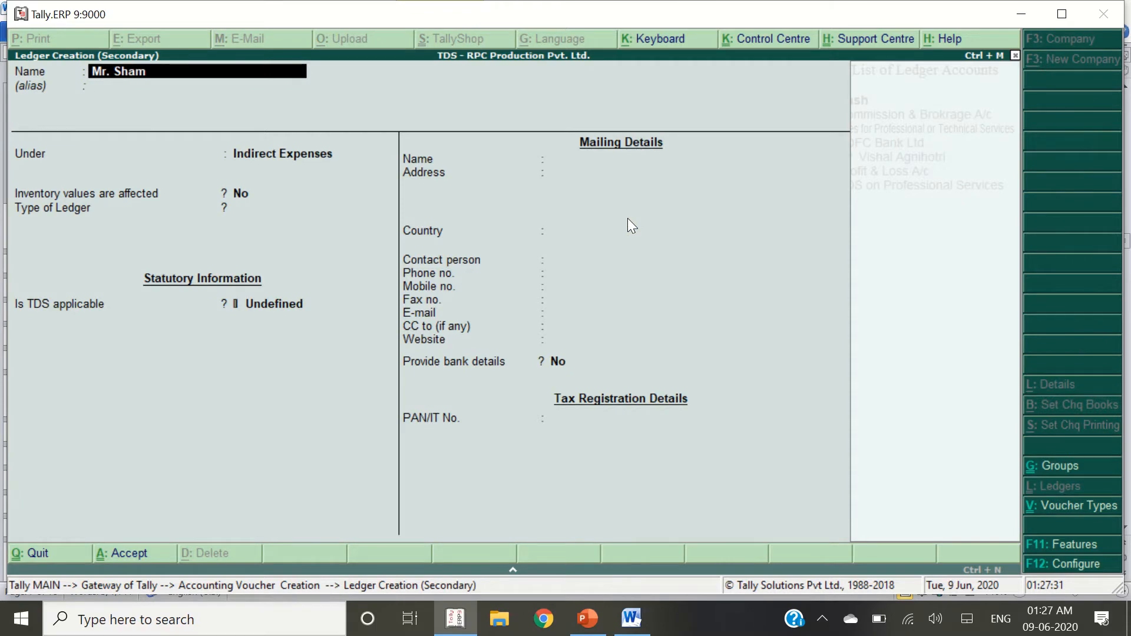
key("Return")
type("Sund")
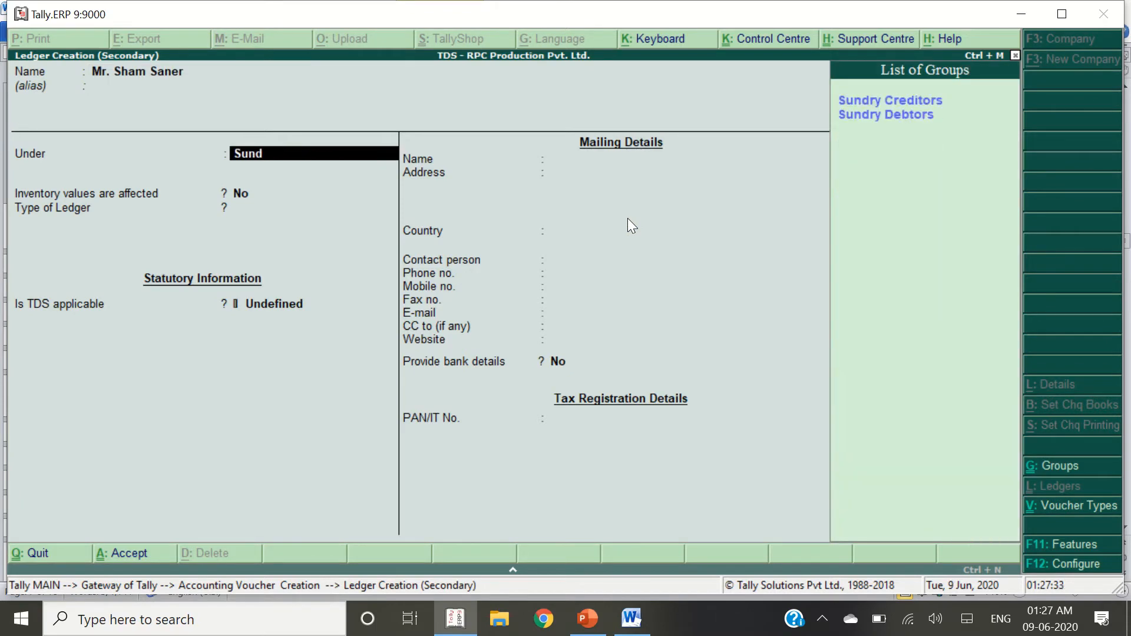
key("Return")
key("Return")
key("Return")
key("Return")
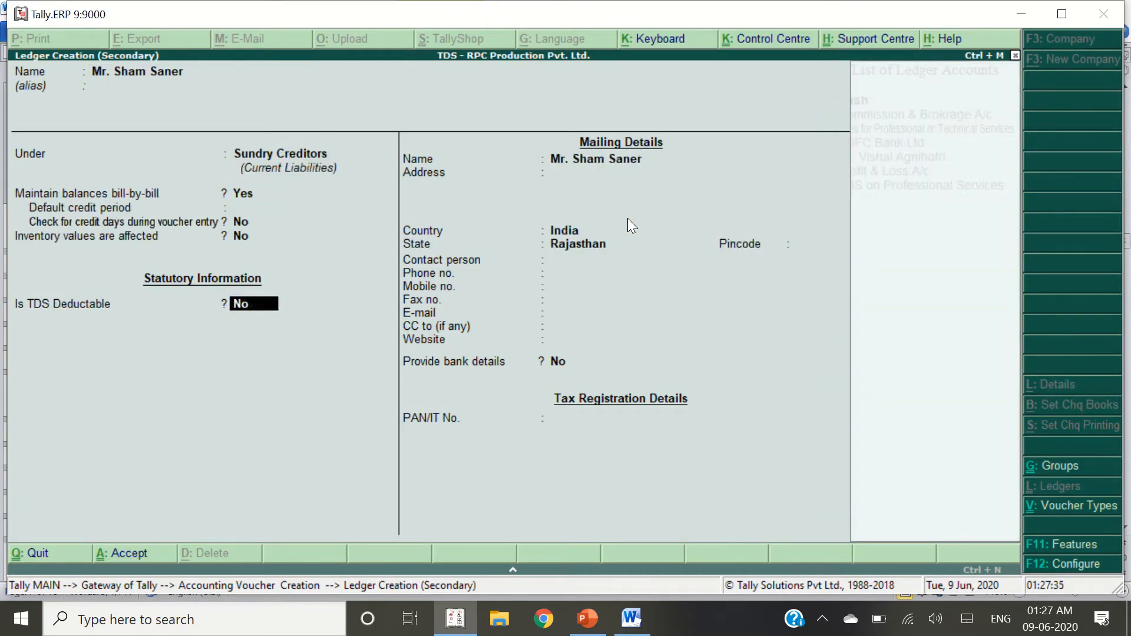
key("Return")
key("BackSpace")
key("y")
key("Return")
Set deductee type Individual/HUF - Resident and deduct TDS in the same voucher
key("alt+Tab")
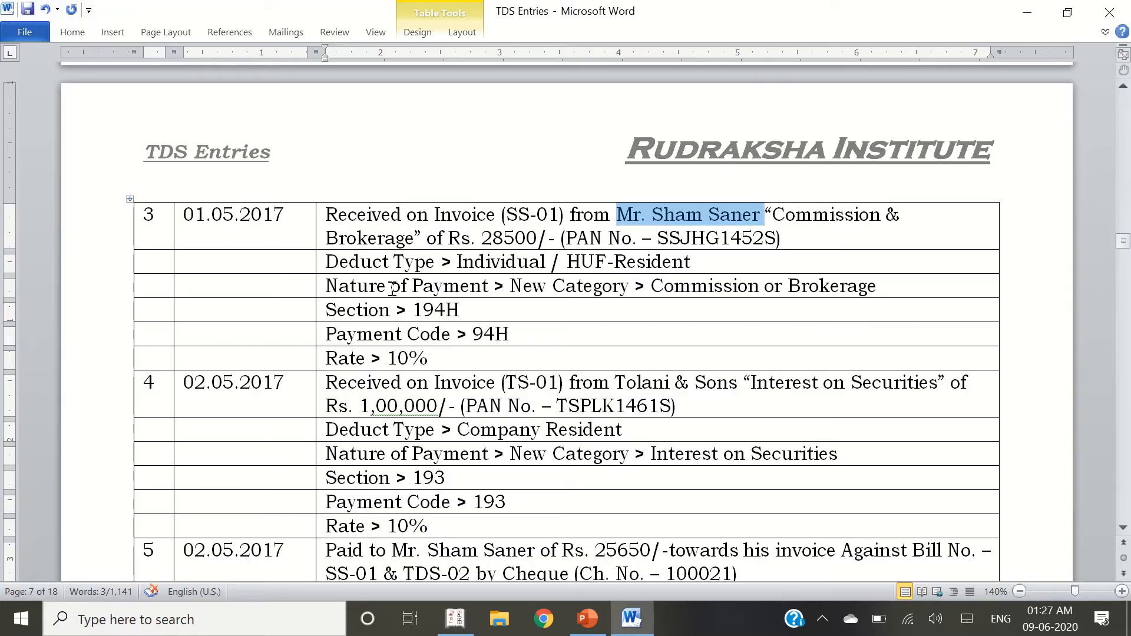
left_click_drag(703, 261, 489, 268)
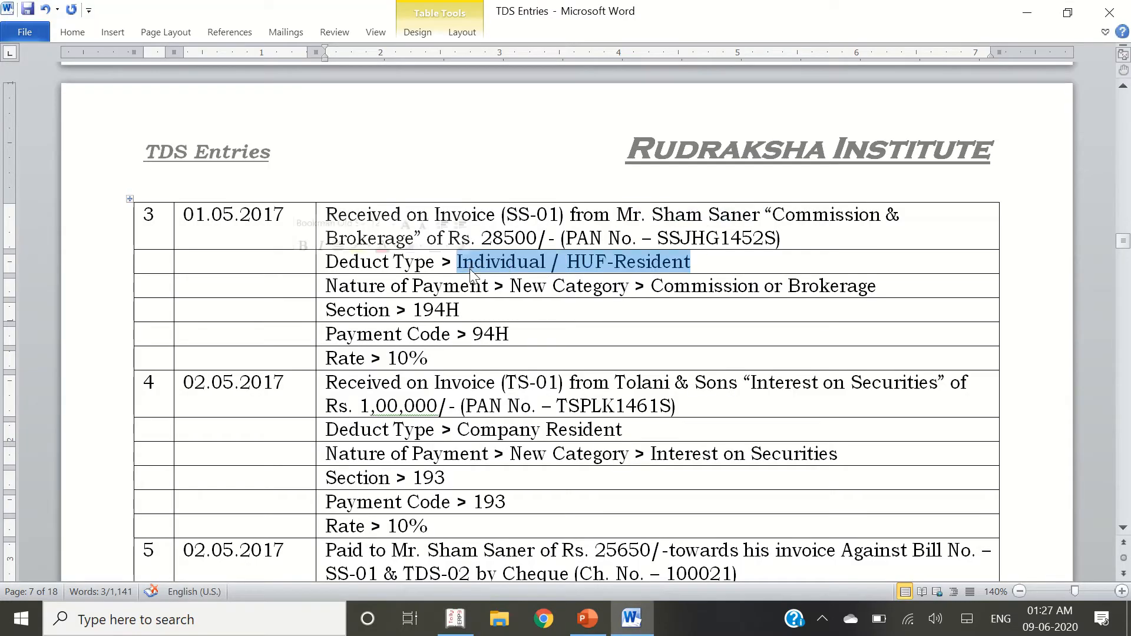
key("alt+Tab")
key("ctrl+alt+v")
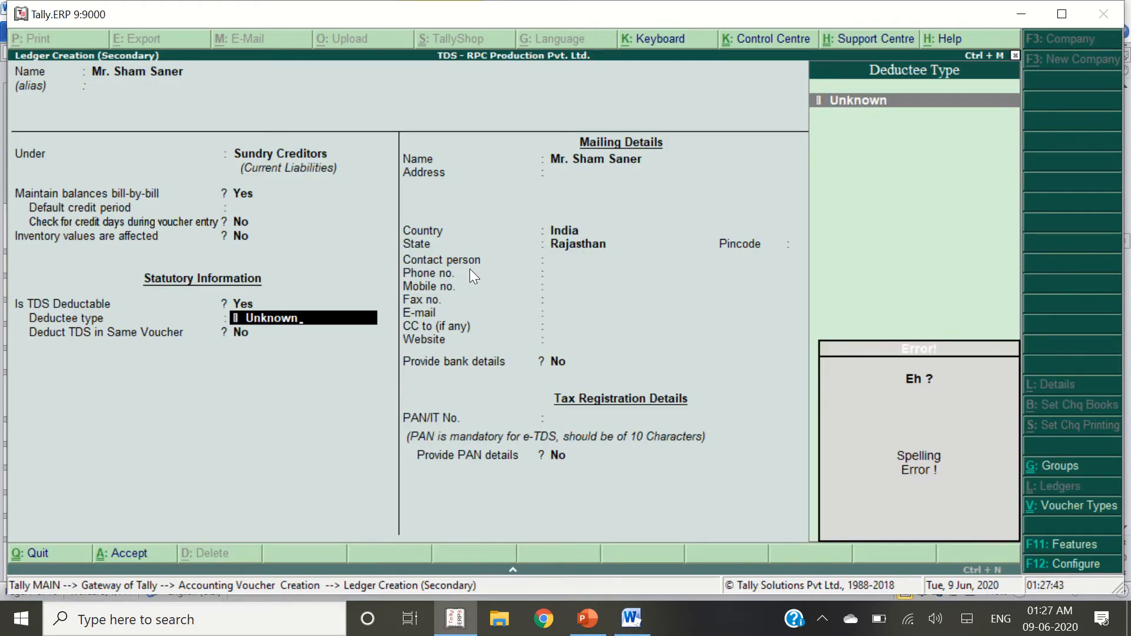
key("BackSpace")
type("Ind")
key("Down")
key("Return")
key("y")
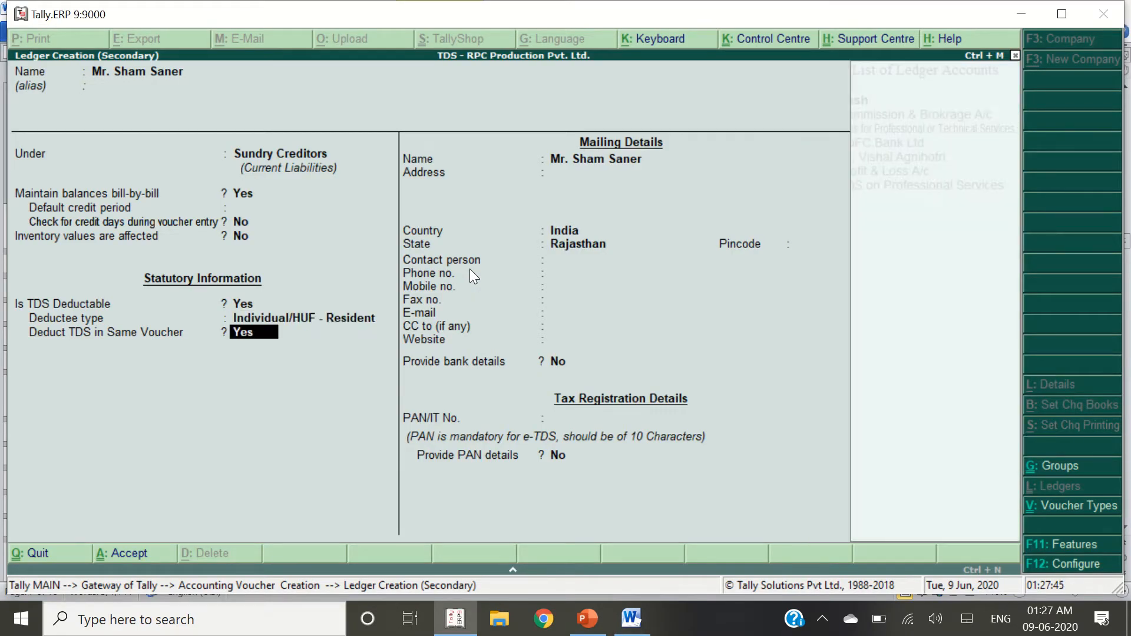
key("Return")
key("Return")
key("Return")
key("Return")
key("Return")
key("Return")
key("Return")
key("Return")
key("Return")
key("Return")
key("Return")
key("Return")
key("Return")
key("Return")
key("Return")
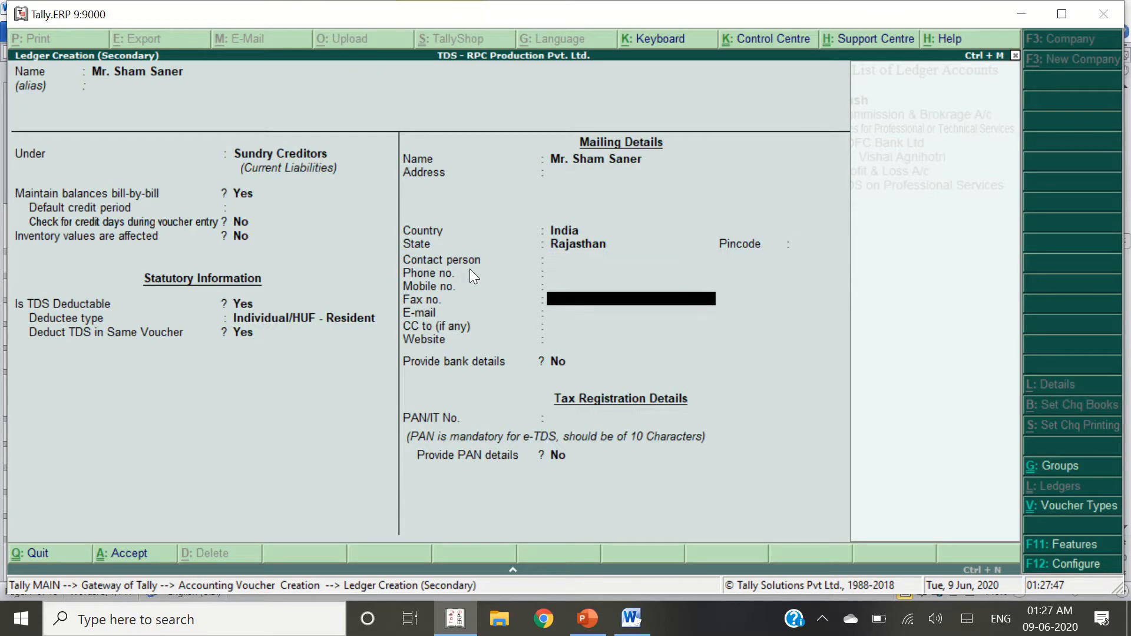
key("alt+Tab")
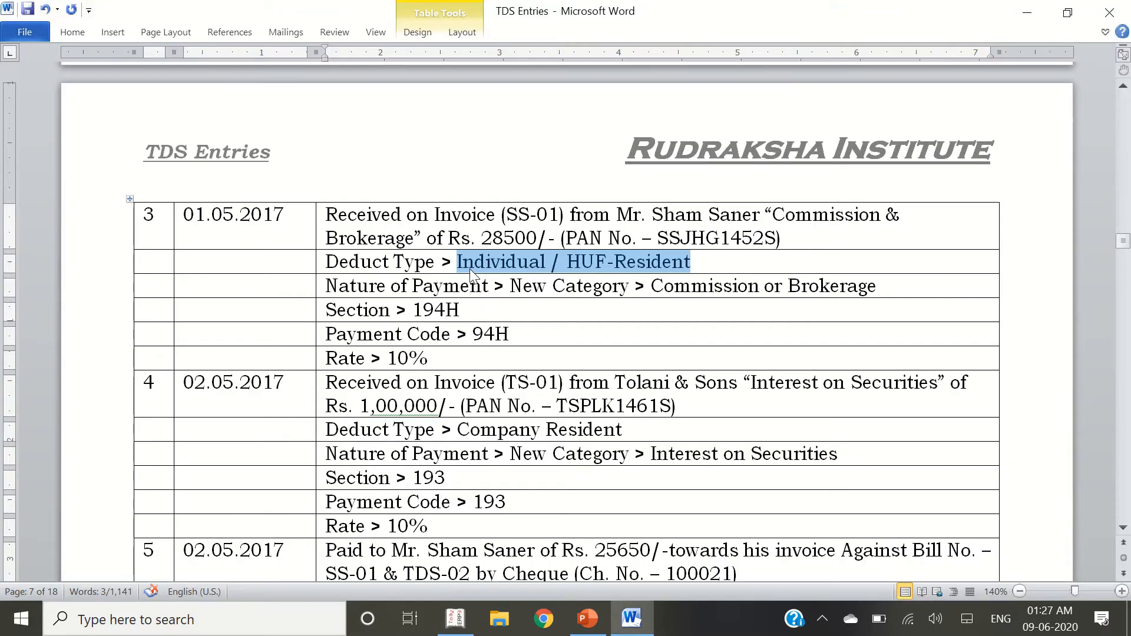
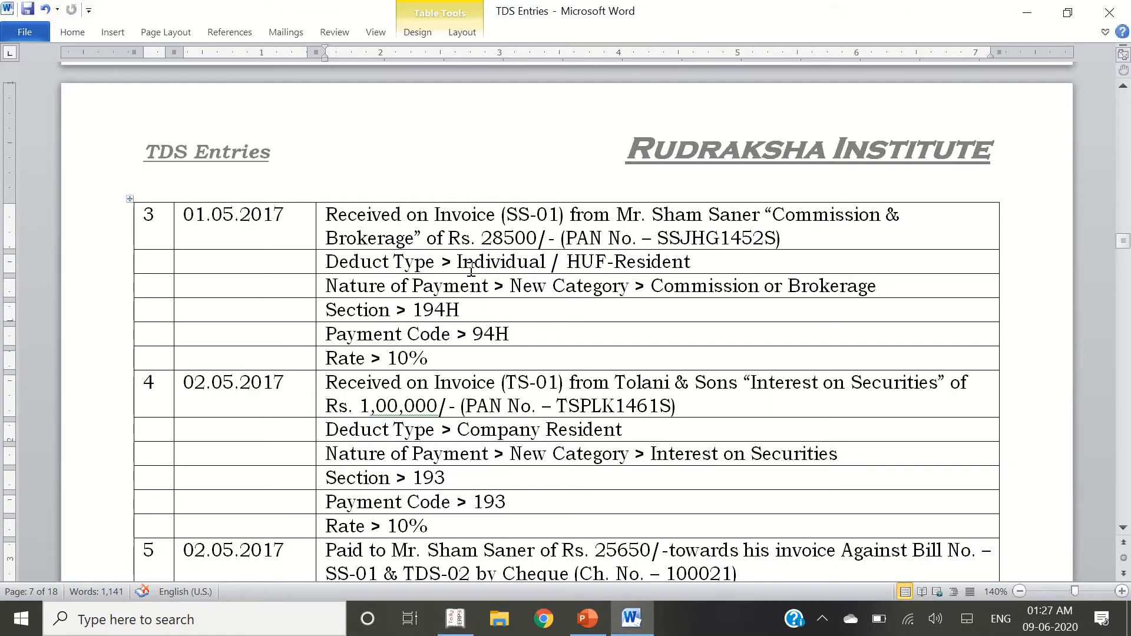
Paste the agent's PAN into the creditor ledger, save it, and accept the 25,650.00 credit
key("ctrl+shift+Right")
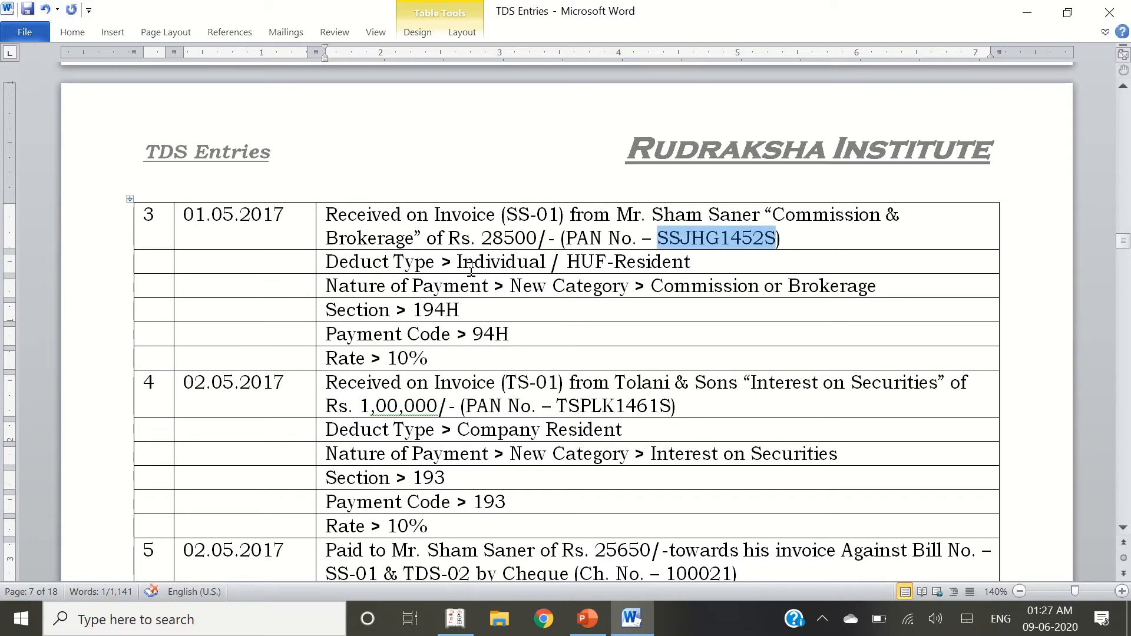
key("alt+Tab")
key("ctrl+alt+v")
key("Return")
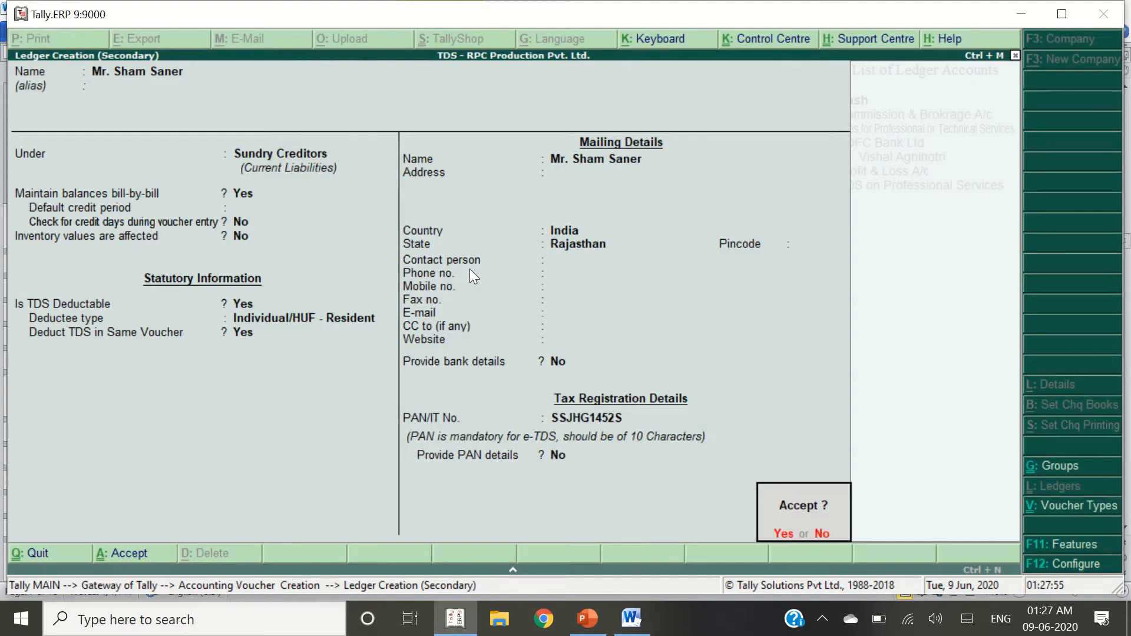
key("Return")
key("Return")
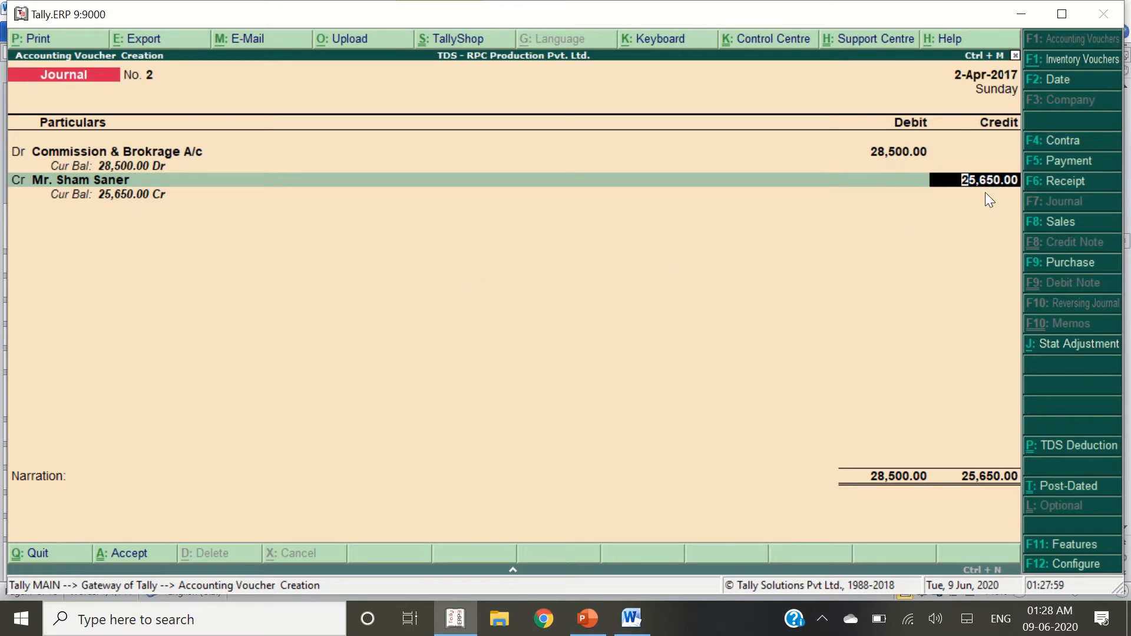
Split the creditor's bill-wise details into new refs SS-01 (28,500.00 Cr) and TDS-02 (2,850.00 Dr)
key("Return")
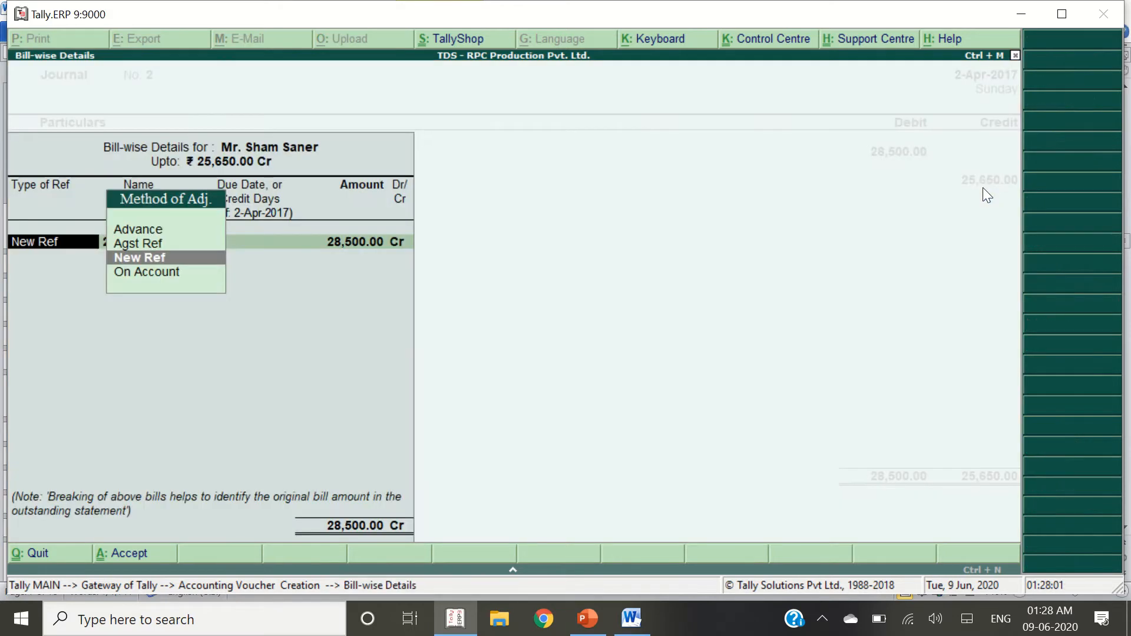
key("Return")
key("alt+Tab")
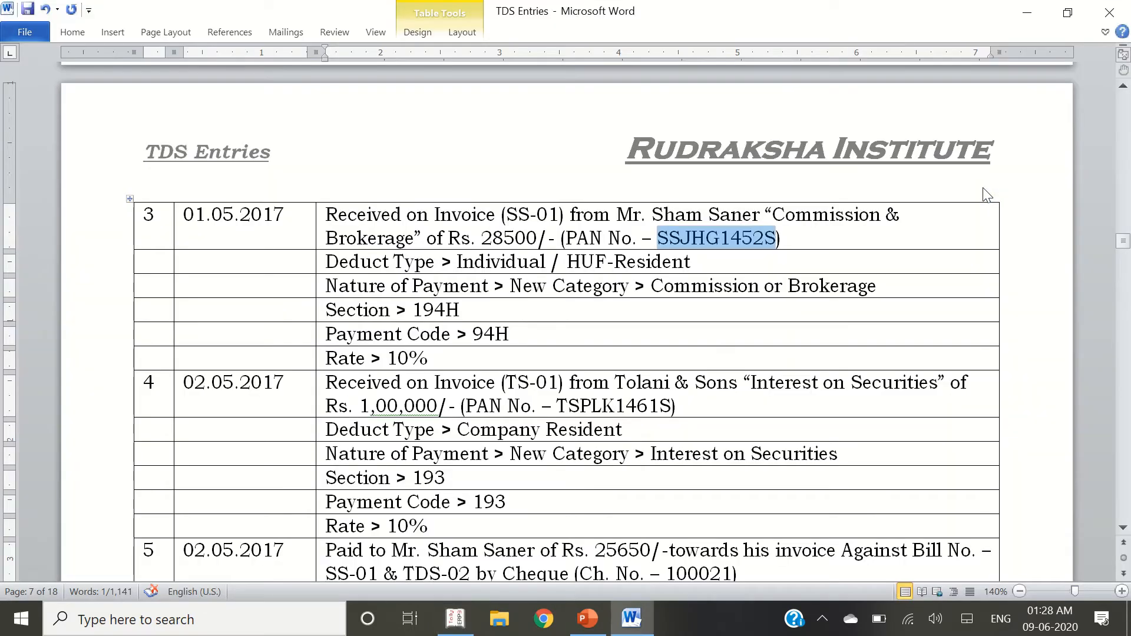
double_click(544, 214)
key("alt+Tab")
type("SS")
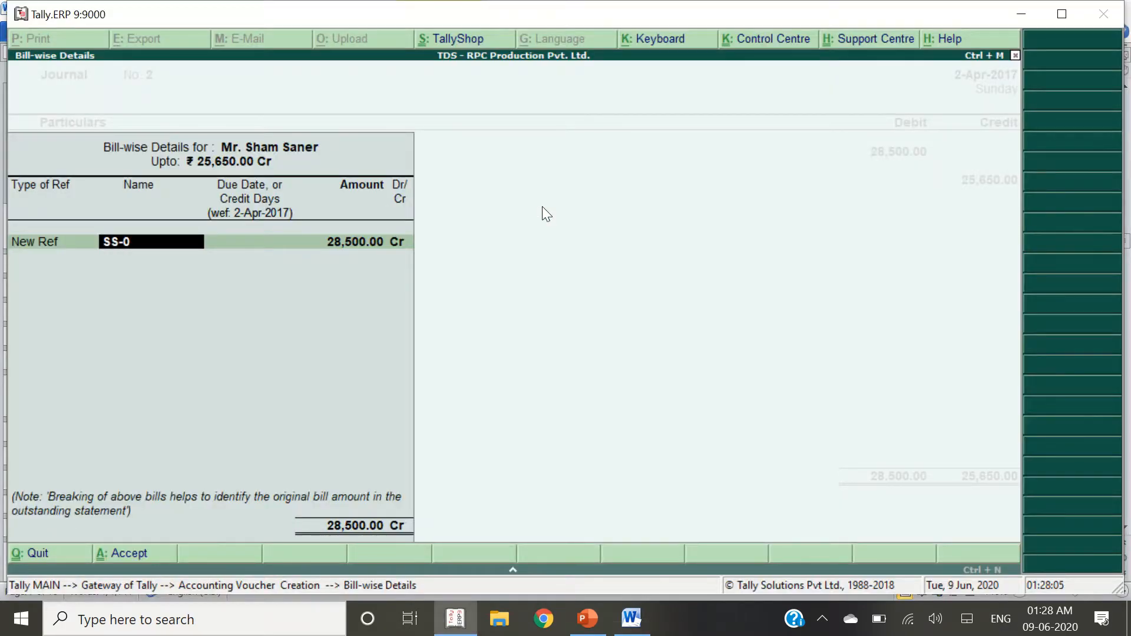
type("-01")
key("Return")
key("Return")
key("Return")
key("Return")
type("2")
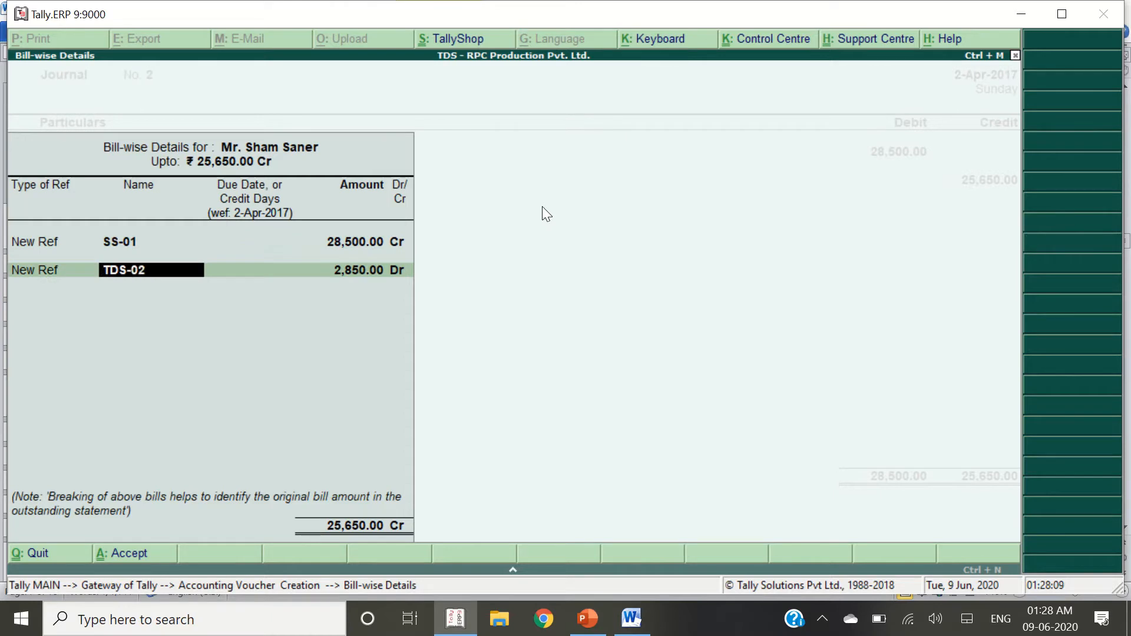
key("Return")
key("Return")
key("Return")
key("Return")
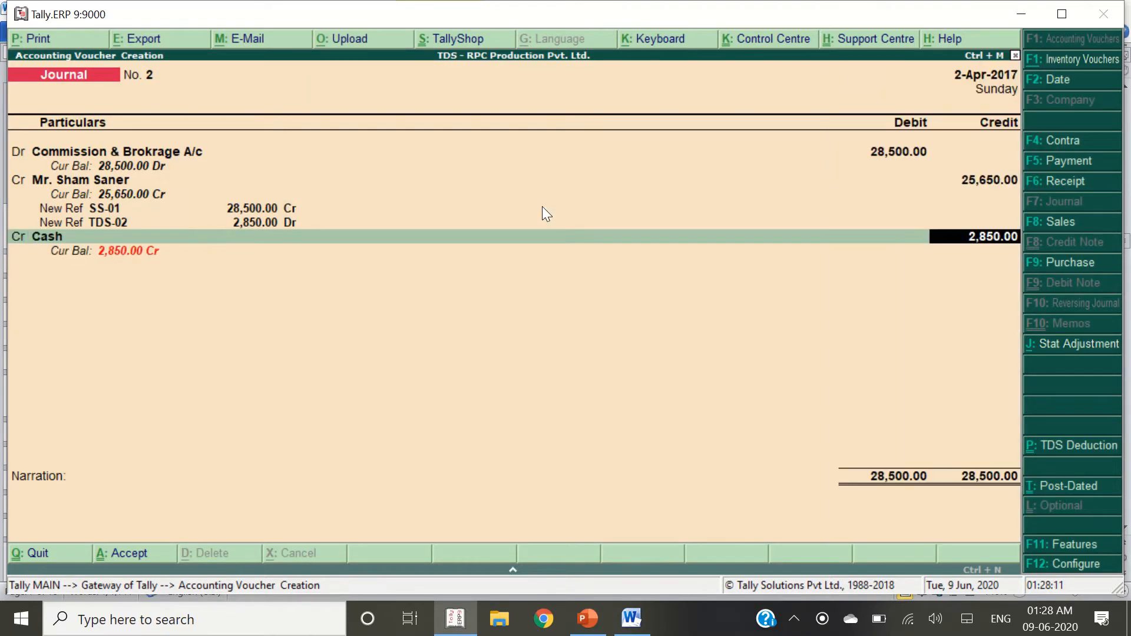
key("BackSpace")
Create ledger 'TDS on Commission & Brokerage' under Duties & Taxes, type TDS, nature Commission & Brokerage
key("alt+c")
type("TDS")
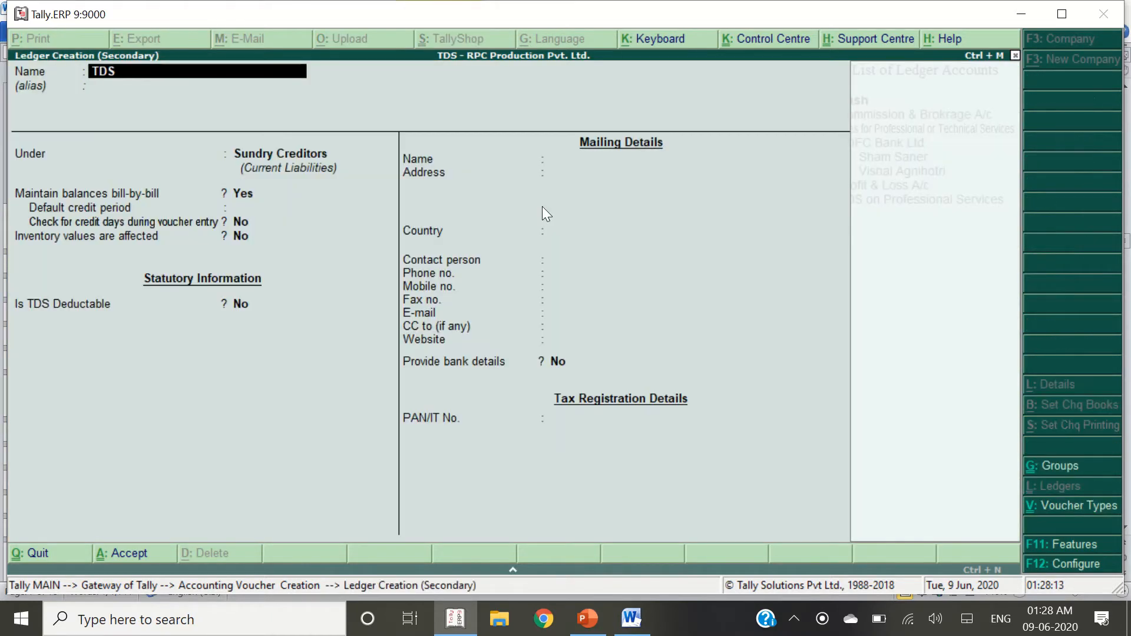
type(" on Commission &")
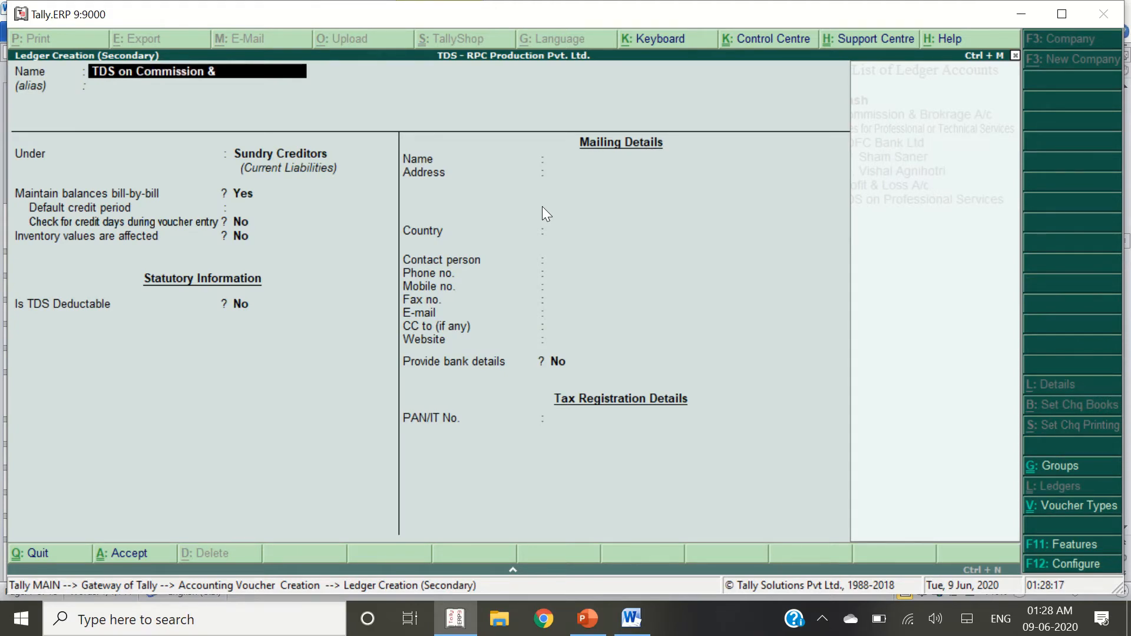
type(" Brokerage")
key("Return")
key("Return")
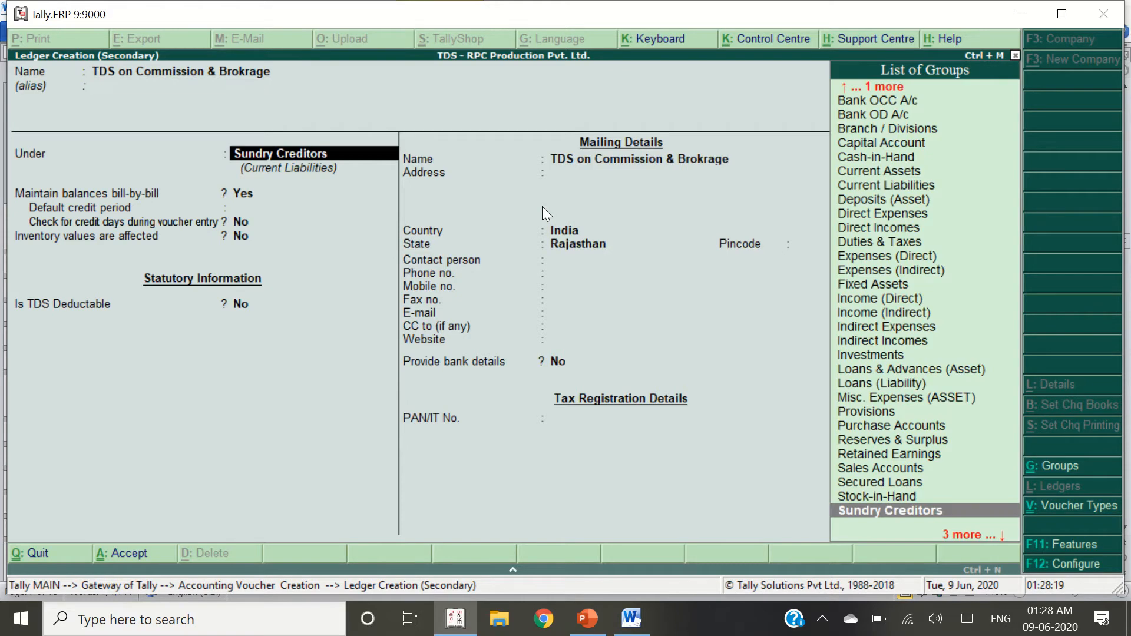
type("Duti")
key("Return")
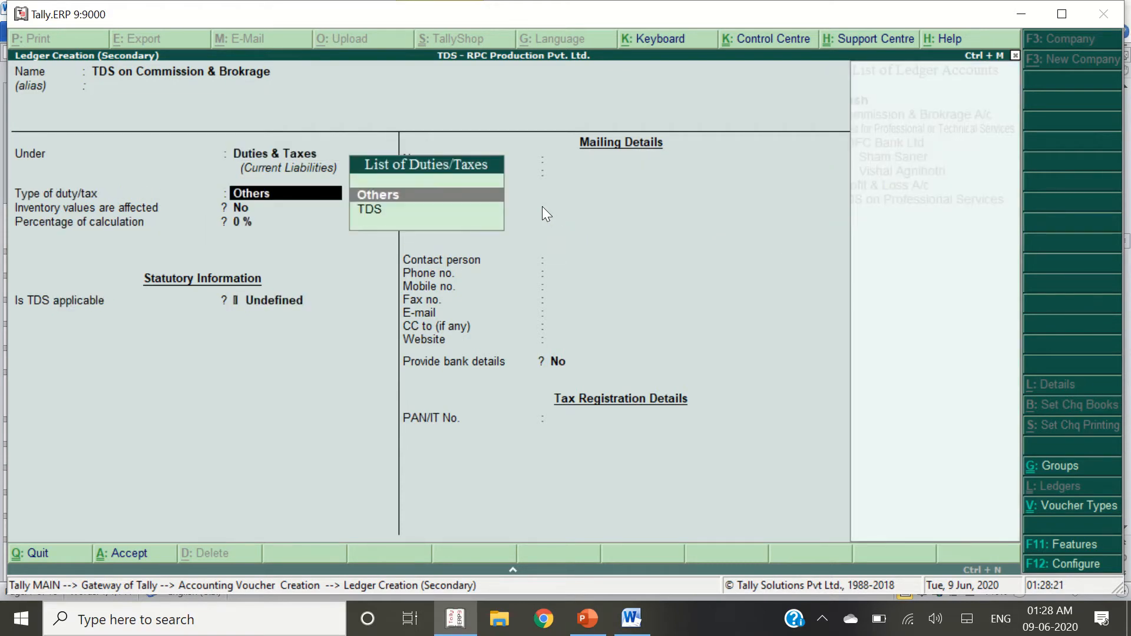
key("Down")
key("Return")
key("Down")
key("Down")
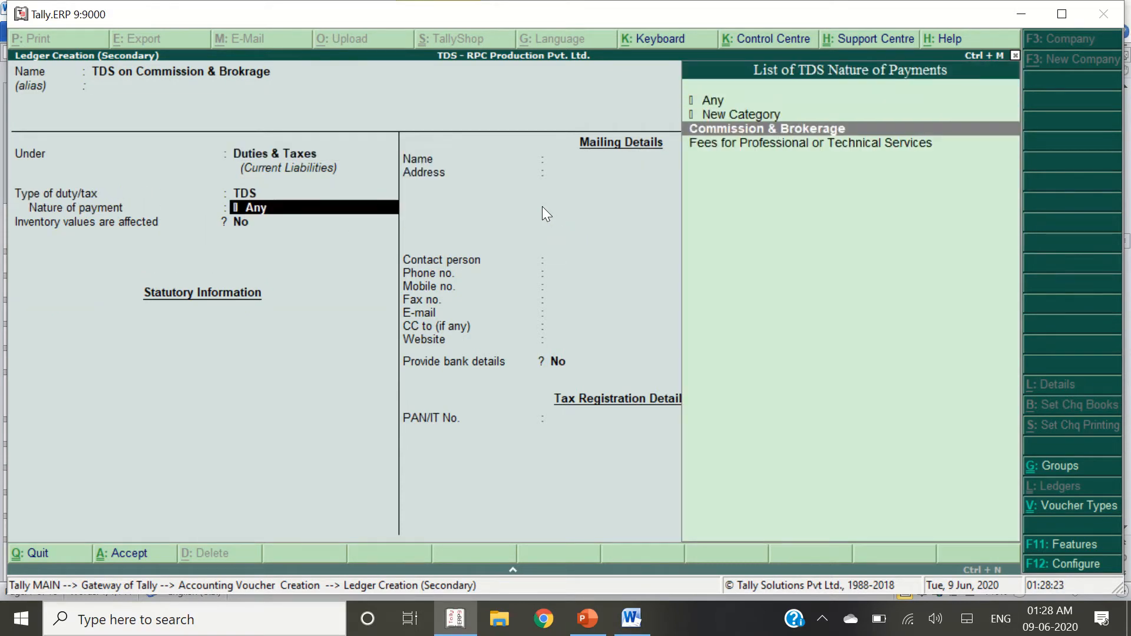
key("Return")
key("Return")
key("Return")
key("Return")
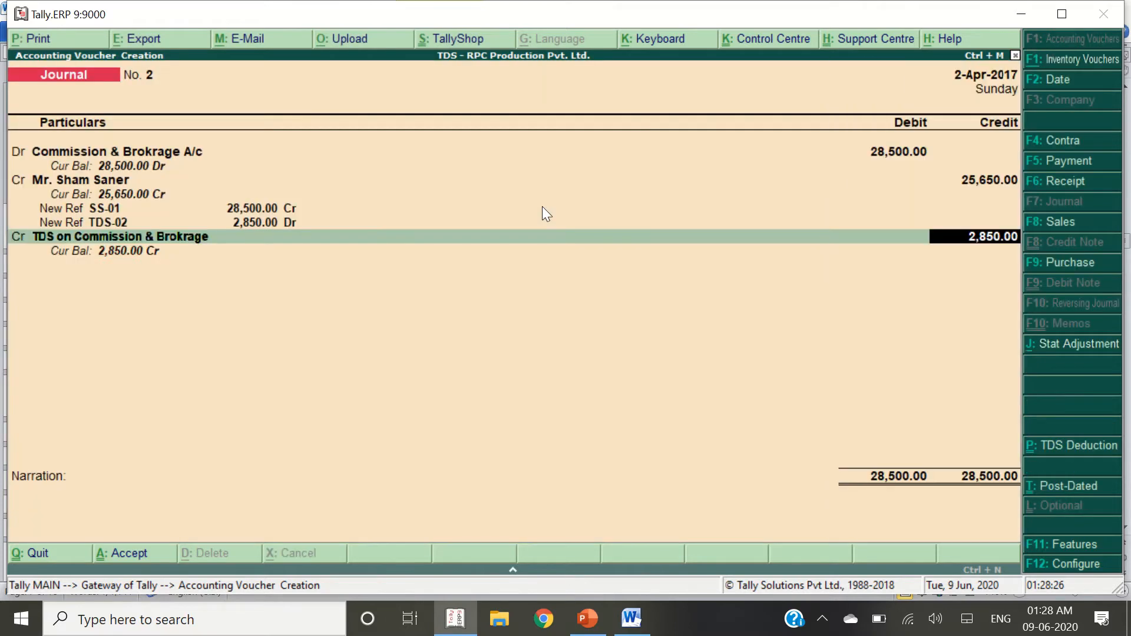
key("Return")
key("Return")
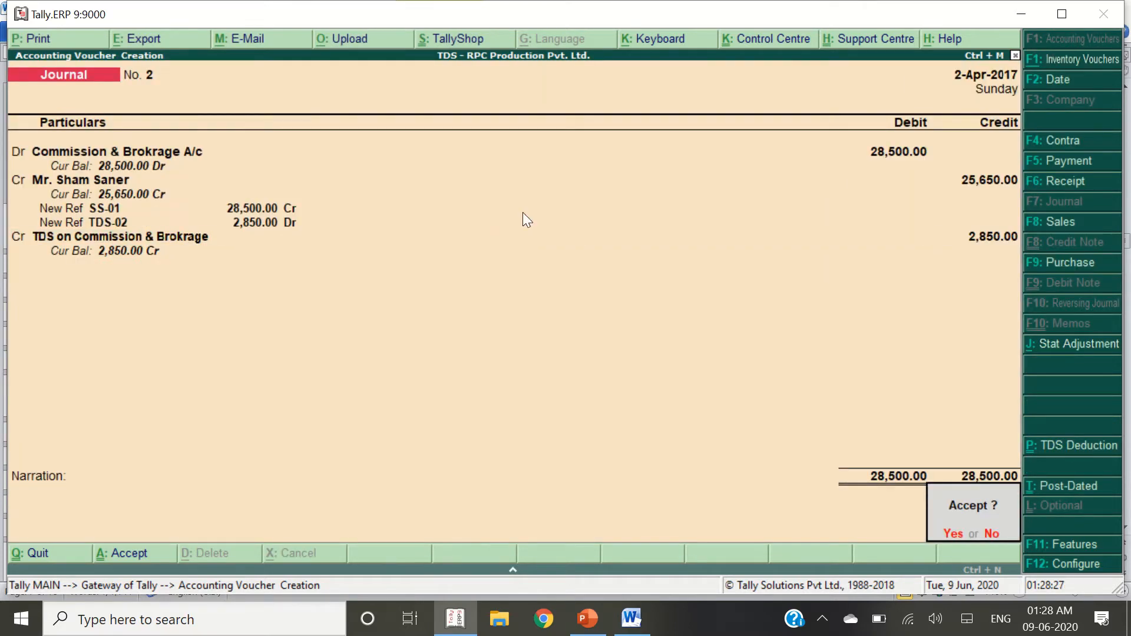
key("alt+Tab")
Reopen the saved commission journal, redate it to 1-May-2017, and save it again
left_click(232, 383)
triple_click(471, 387)
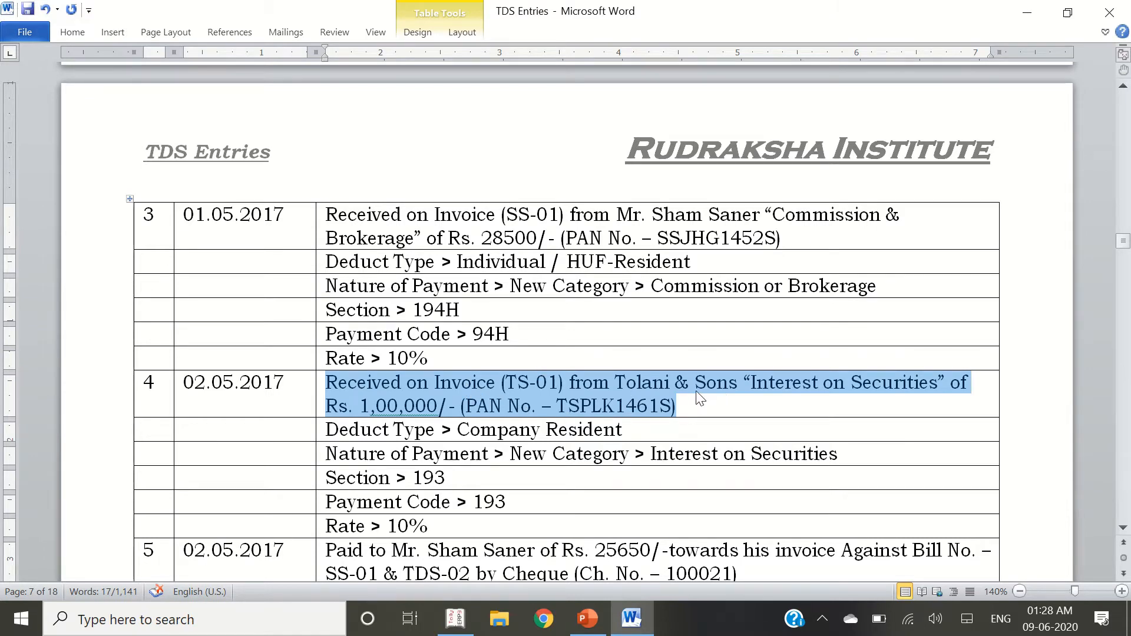
key("alt+Tab")
key("alt+Tab")
key("alt+Tab")
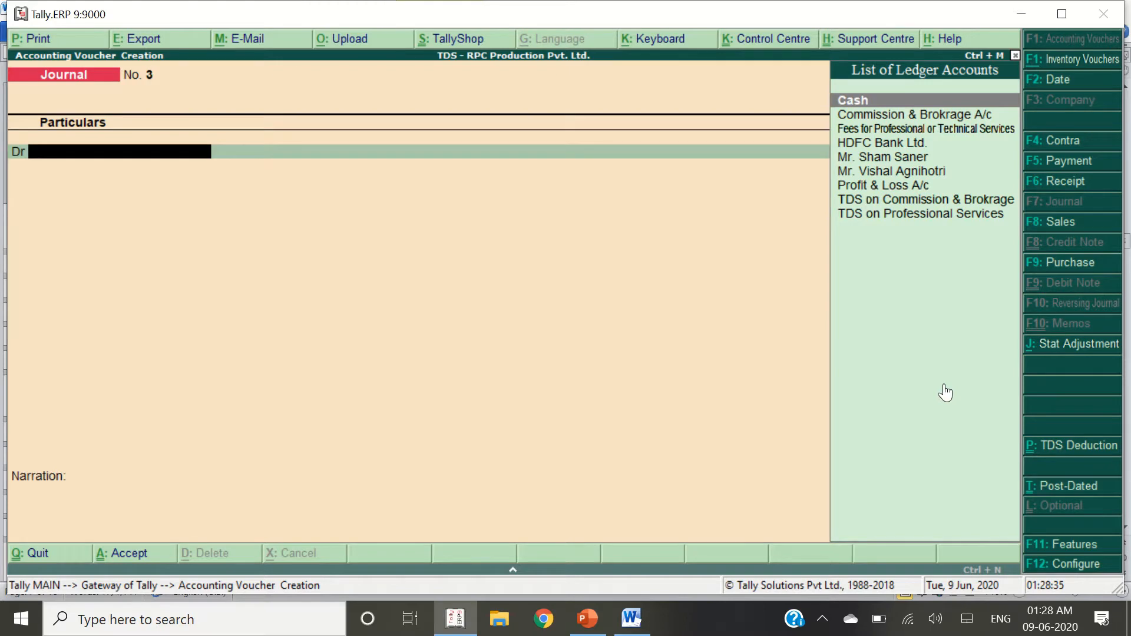
key("alt+Tab")
key("alt+Tab")
key("Page_Up")
key("F2")
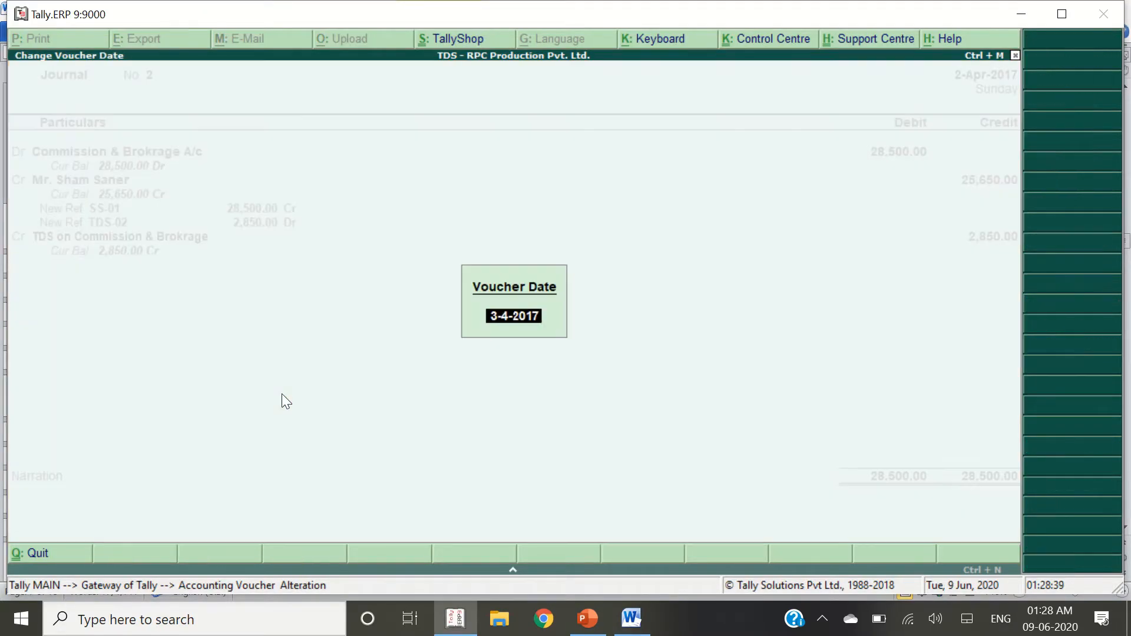
type("1-5")
key("Return")
key("ctrl+a")
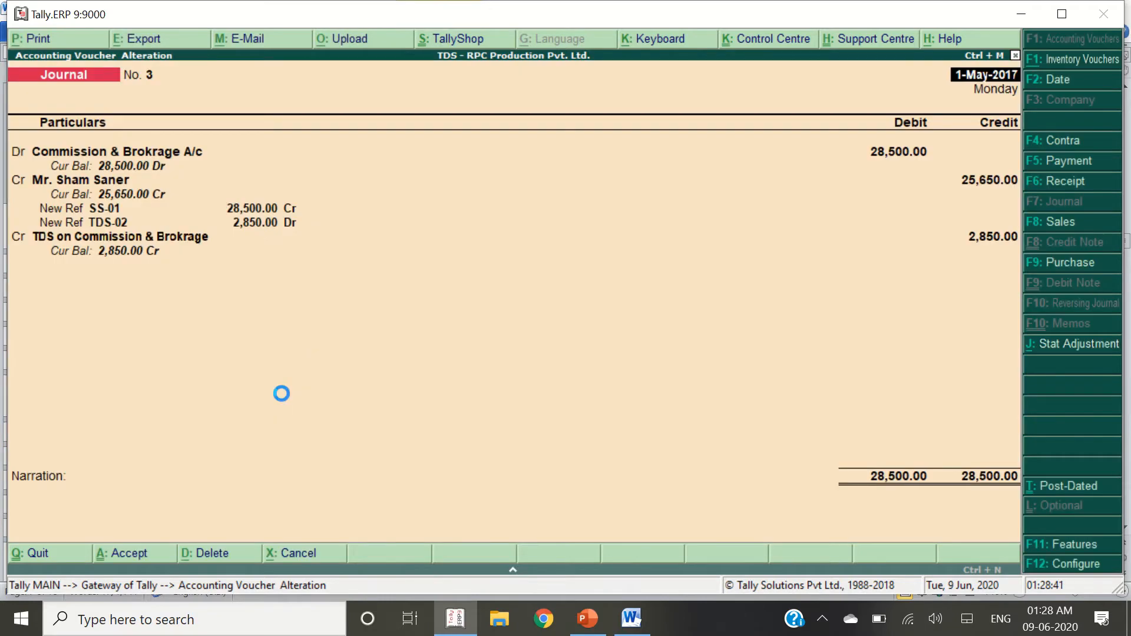
Date the new journal voucher 2-May-2017 and start an 'Interest on Securities' ledger
key("F2")
type("2.")
key("Return")
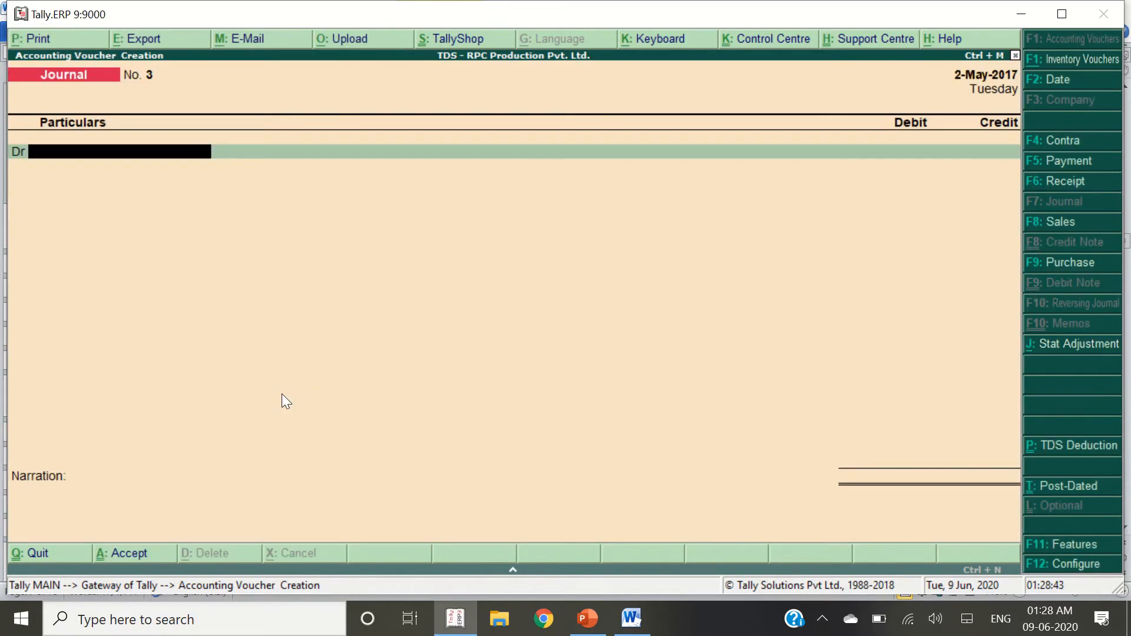
key("alt+Tab")
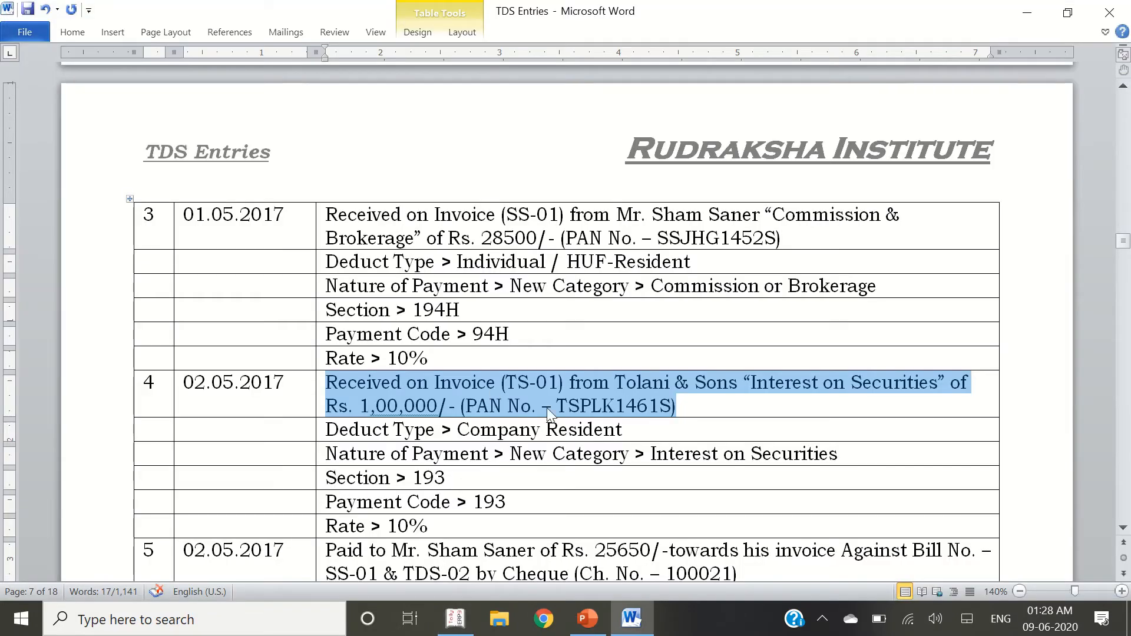
key("alt+Tab")
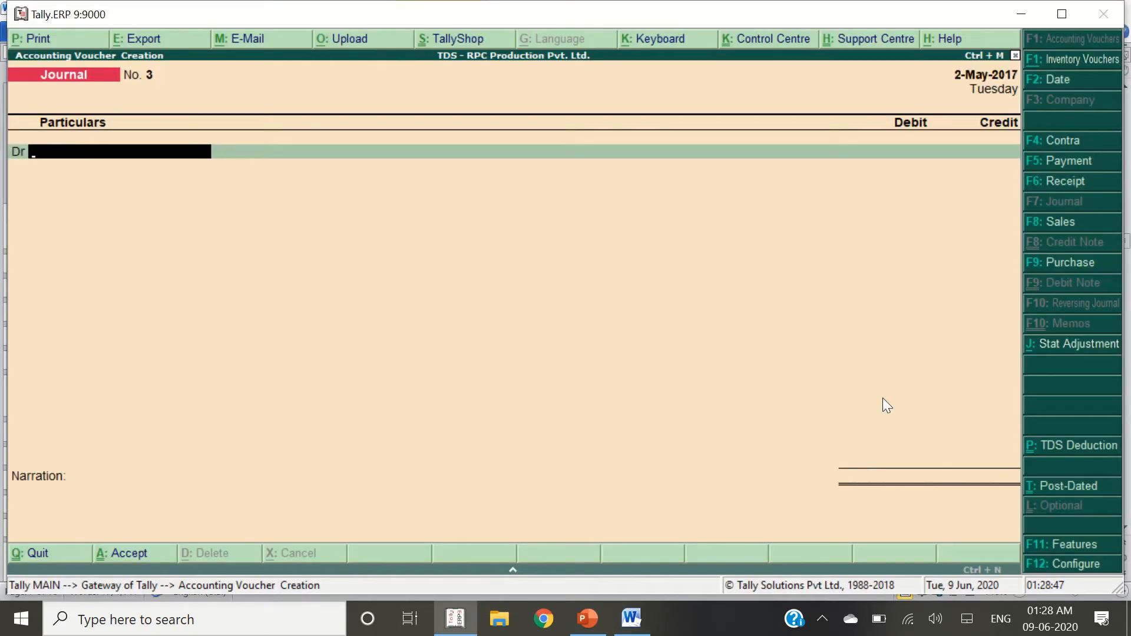
key("alt+c")
type("Interest")
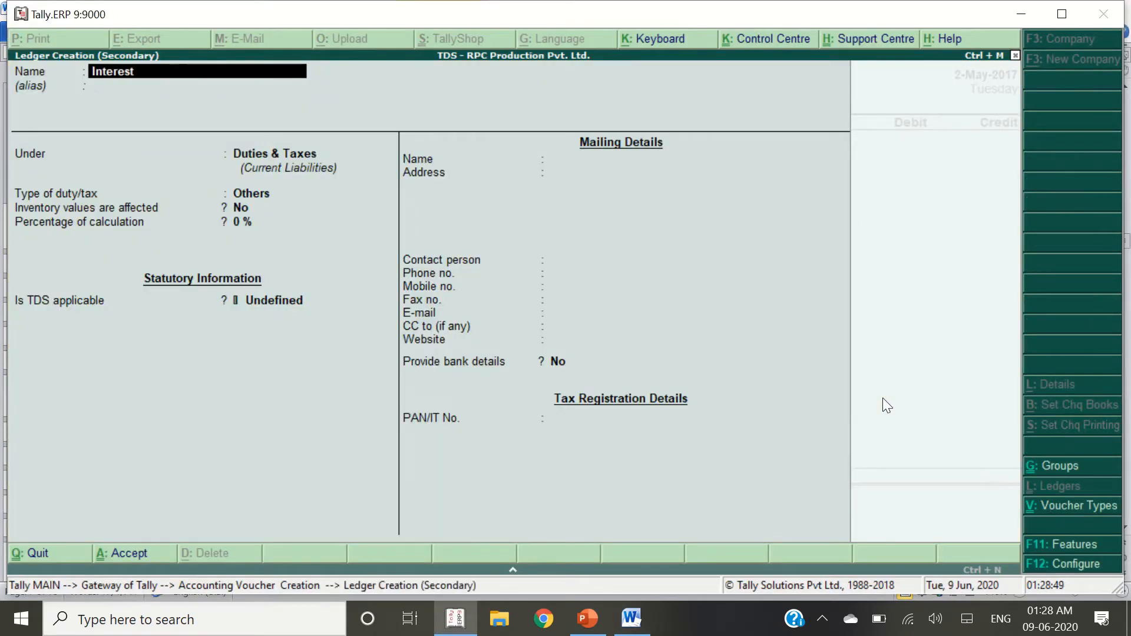
type(" on Securi")
Place the Interest on Securities ledger under Indirect Expenses with type Not Applicable
key("Return")
key("Return")
type("Indire")
key("Return")
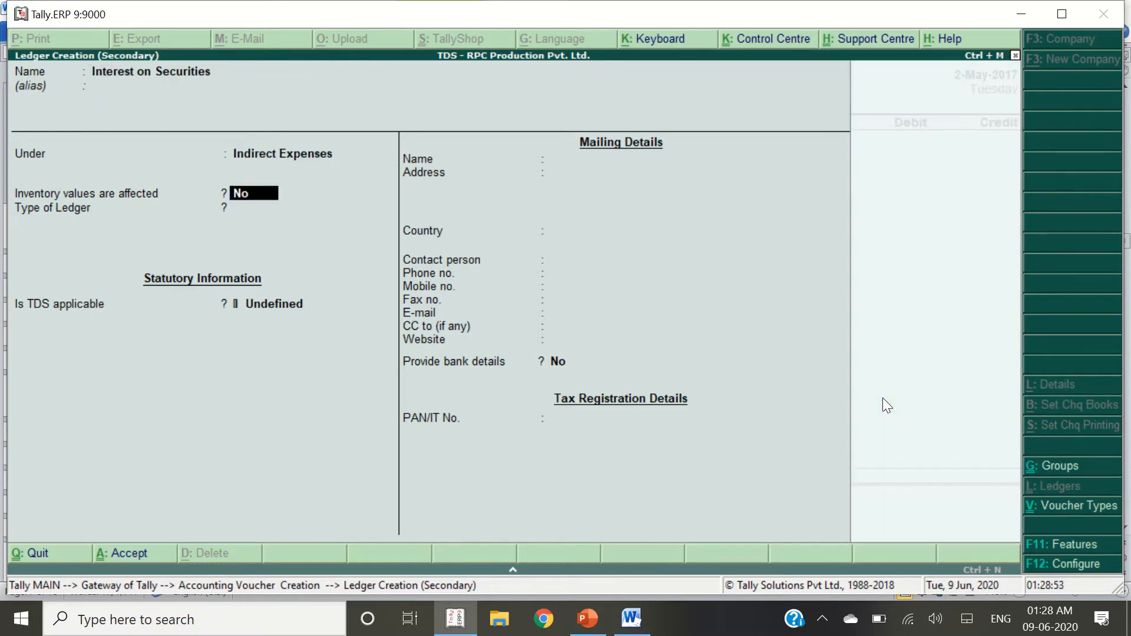
key("Return")
key("Return")
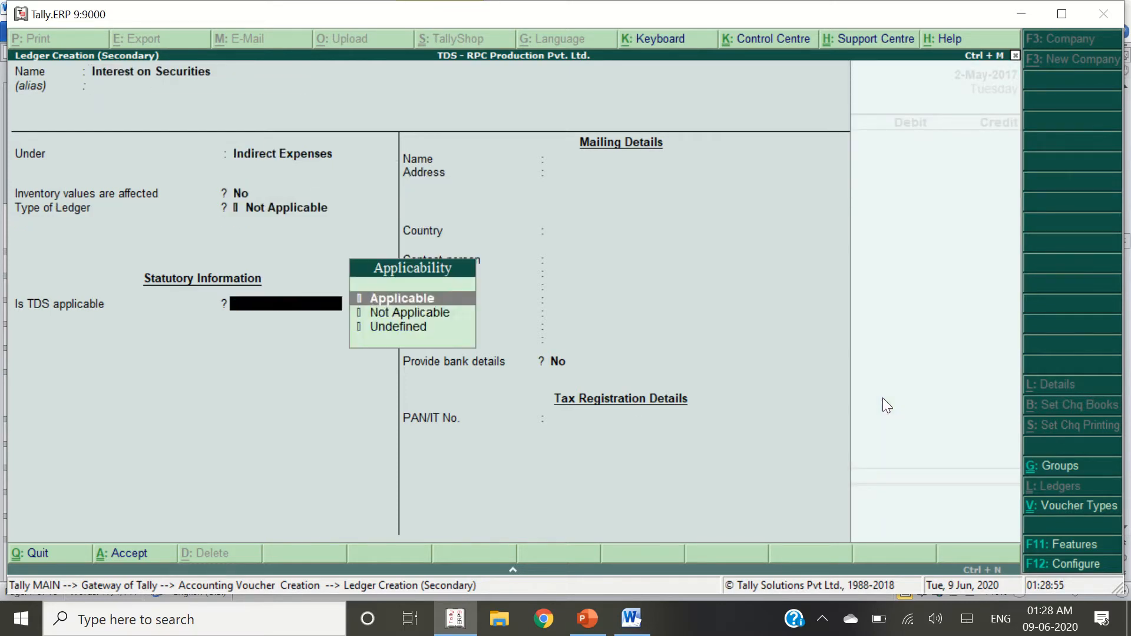
key("Return")
Create a new TDS nature of payment named Interest on Securities
key("Up")
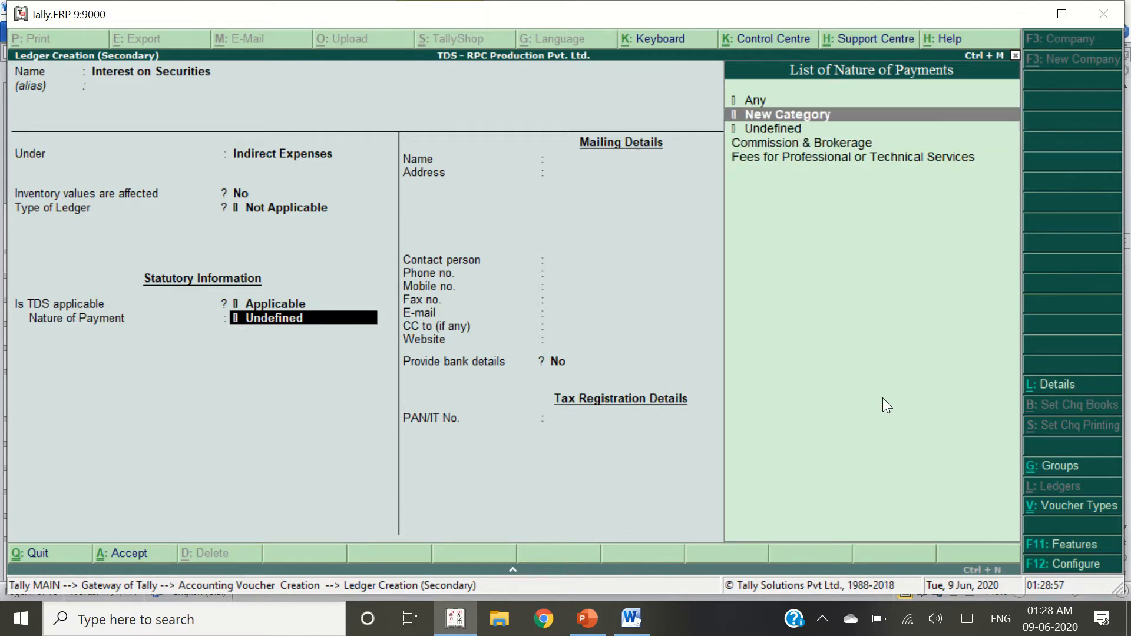
key("Return")
key("alt+Tab")
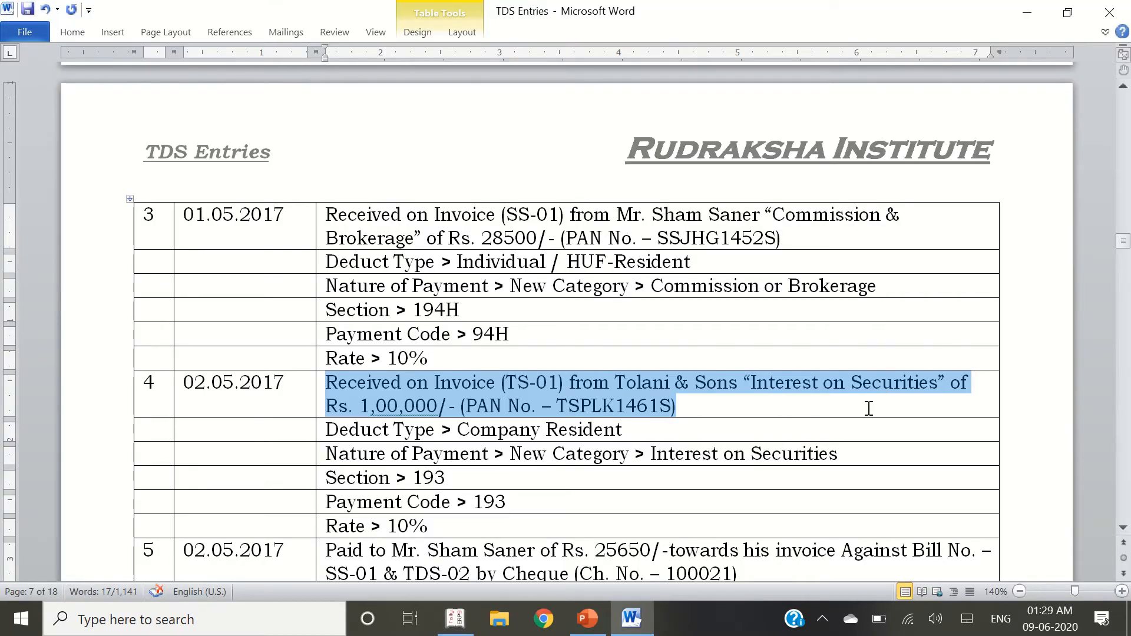
key("alt+Tab")
type("Interest on Securities")
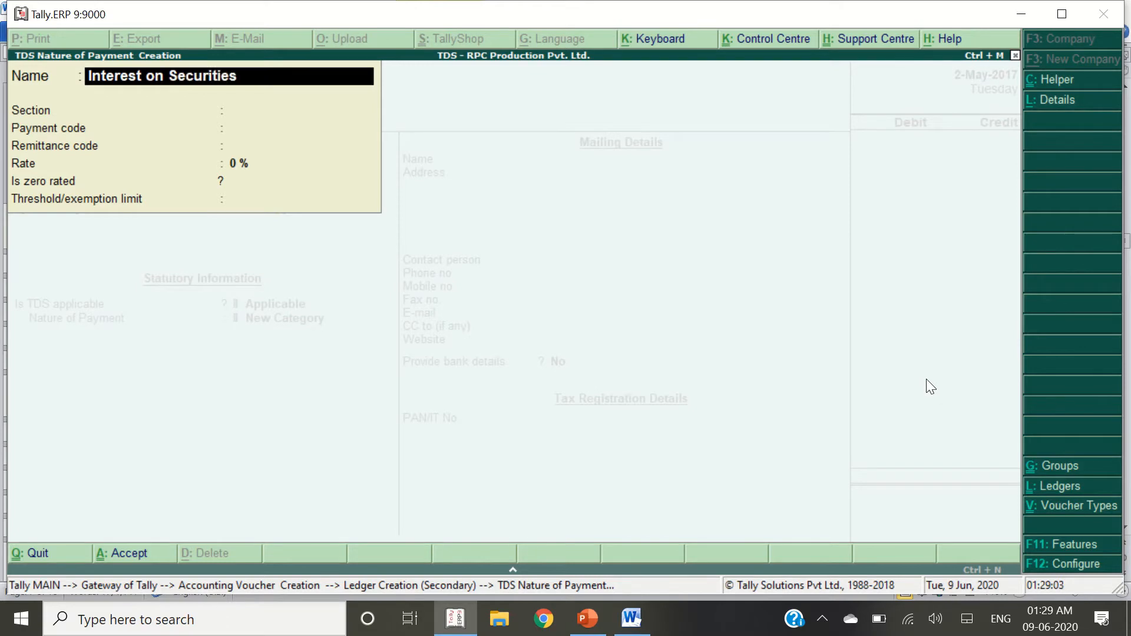
key("Return")
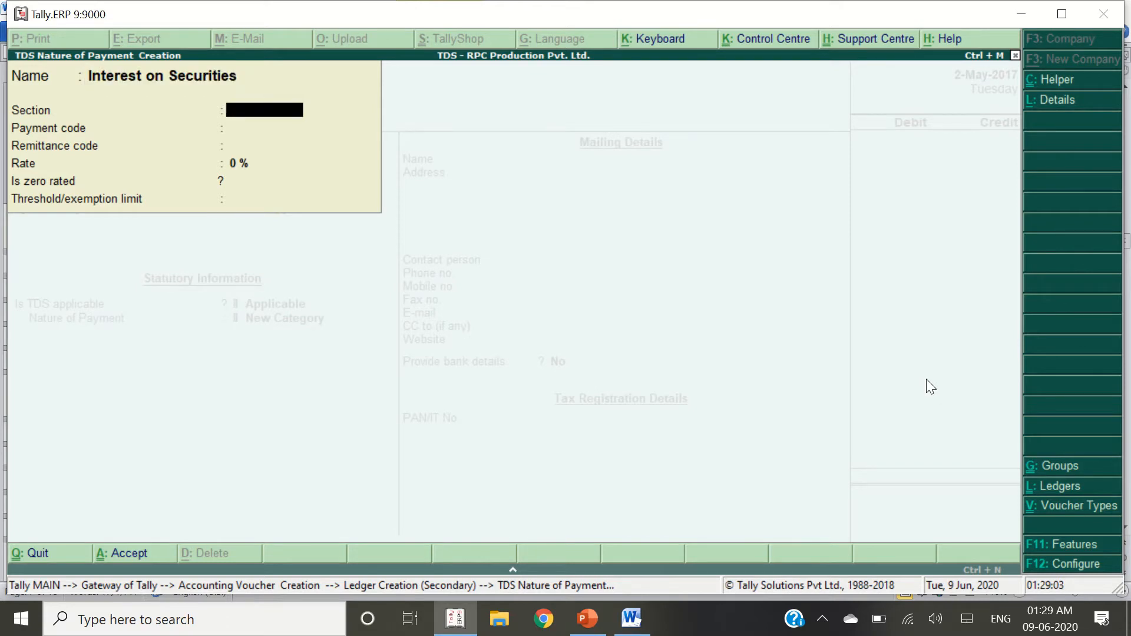
Give the nature of payment section 193, payment code 193 and rate 10%, and save it
key("alt+Tab")
left_click(447, 478)
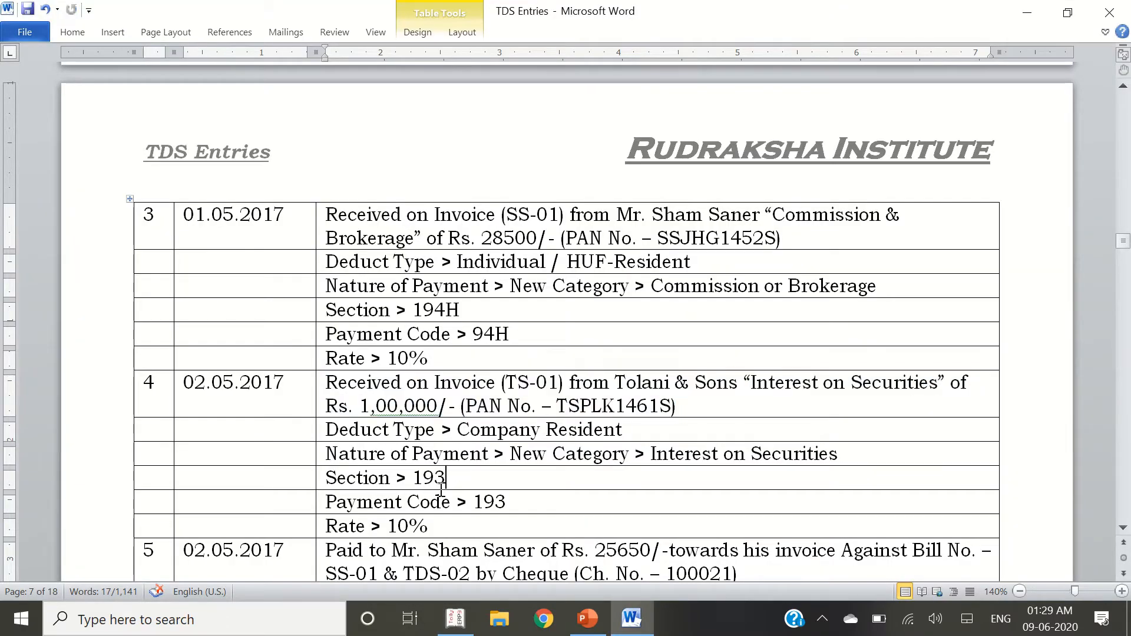
key("alt+Tab")
type("193")
key("Return")
type("193")
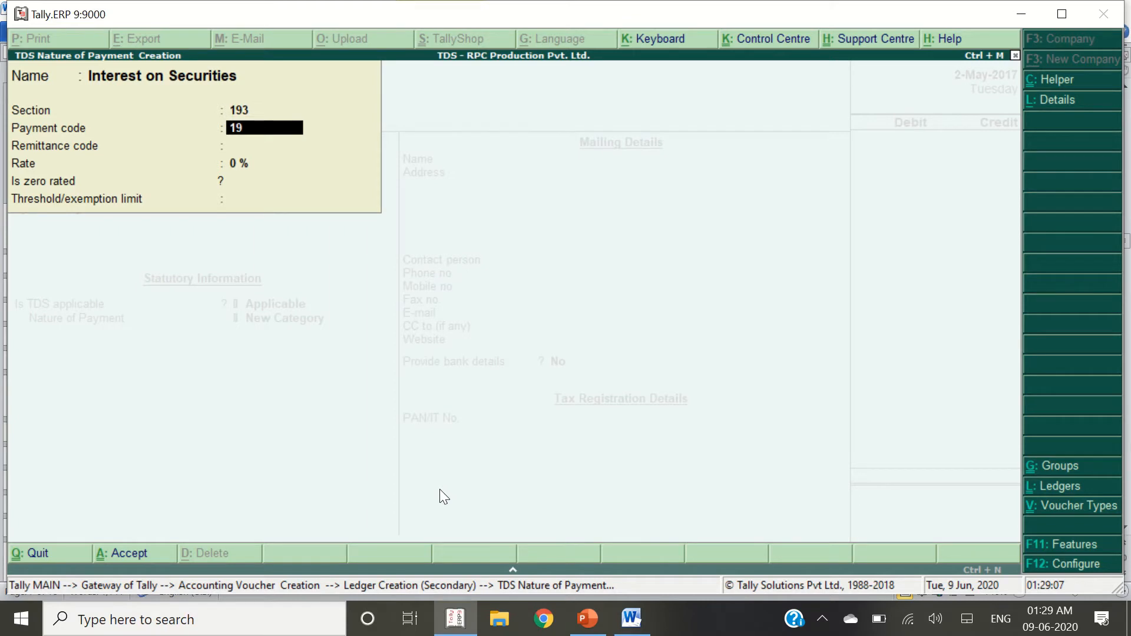
key("Return")
key("Return")
type("10")
key("Return")
key("Return")
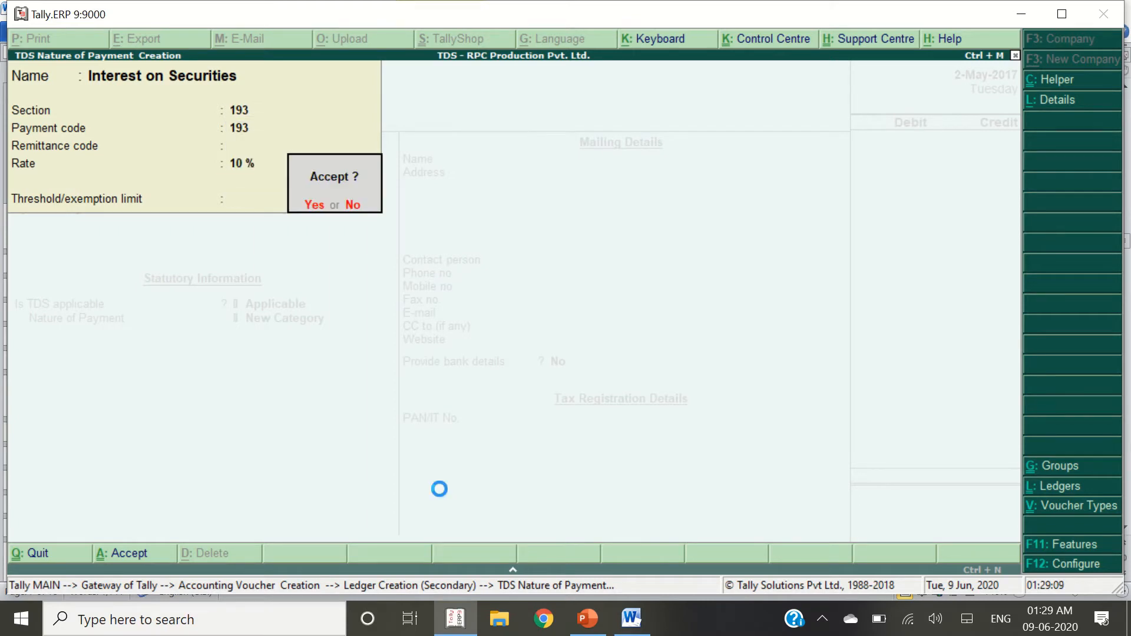
key("Return")
key("Return")
key("Return")
key("Return")
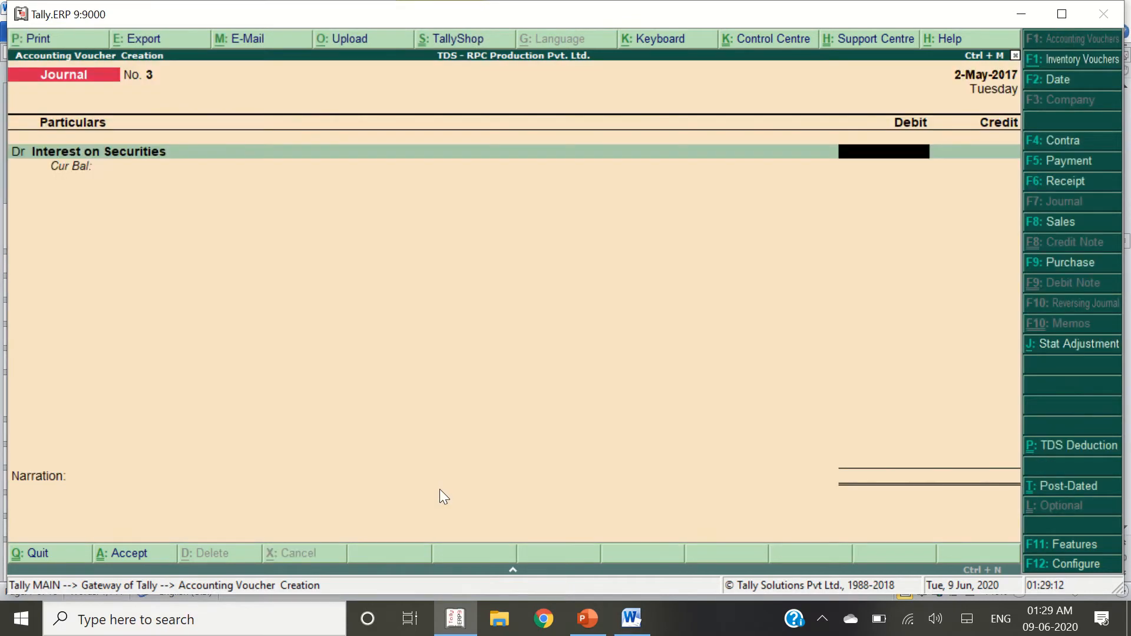
Debit Interest on Securities 1,00,000 in Journal No. 3
key("alt+Tab")
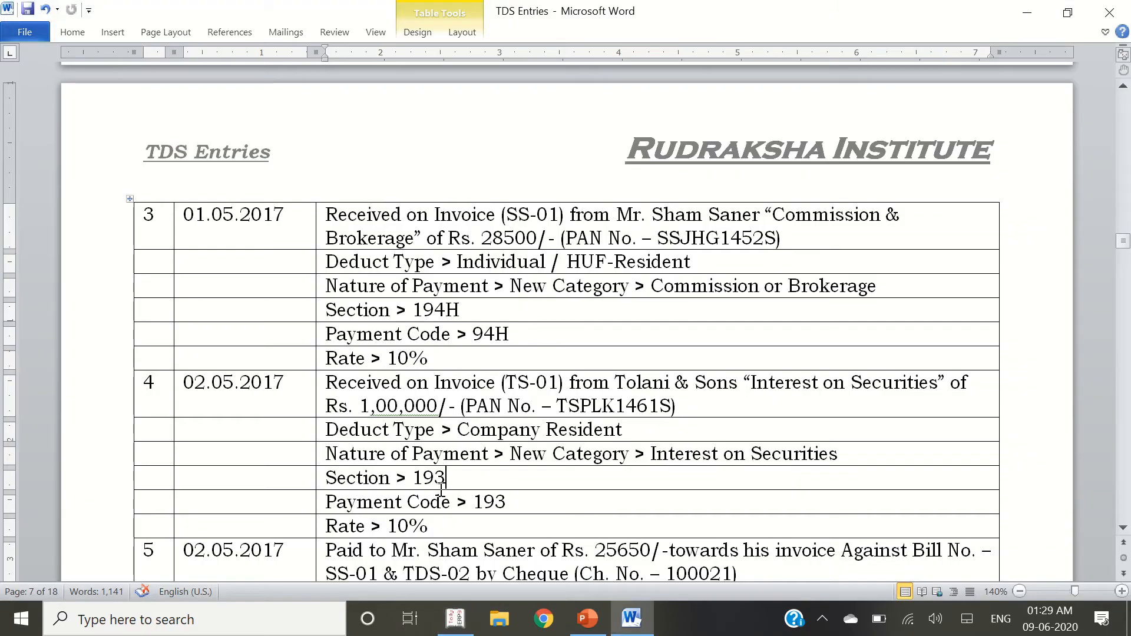
double_click(417, 405)
key("alt+Tab")
type("100000")
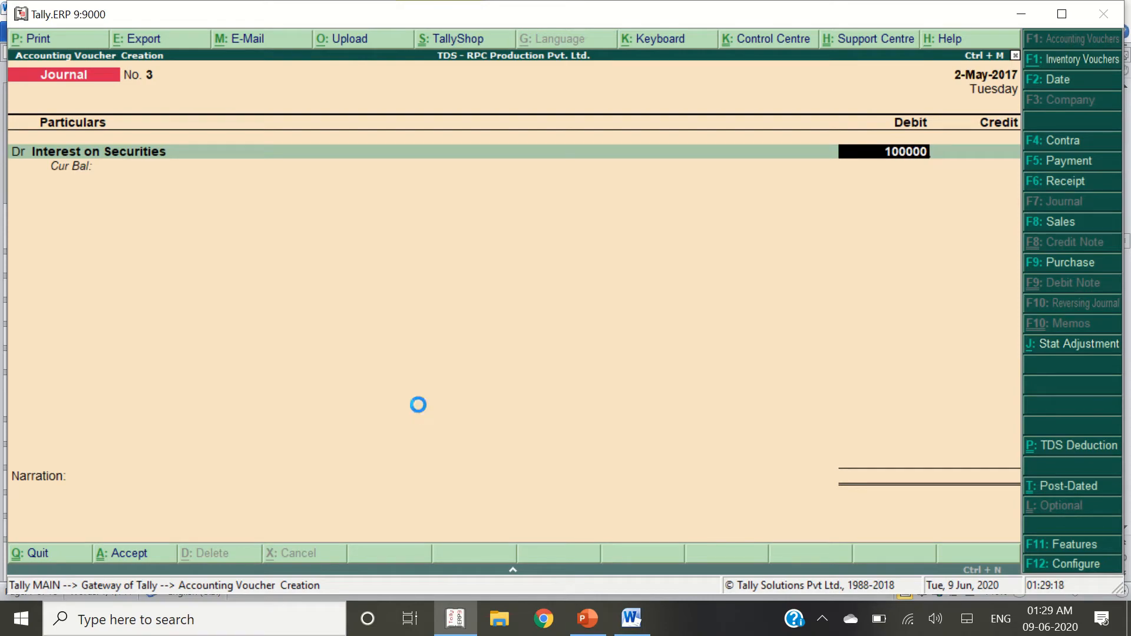
key("Return")
key("alt+c")
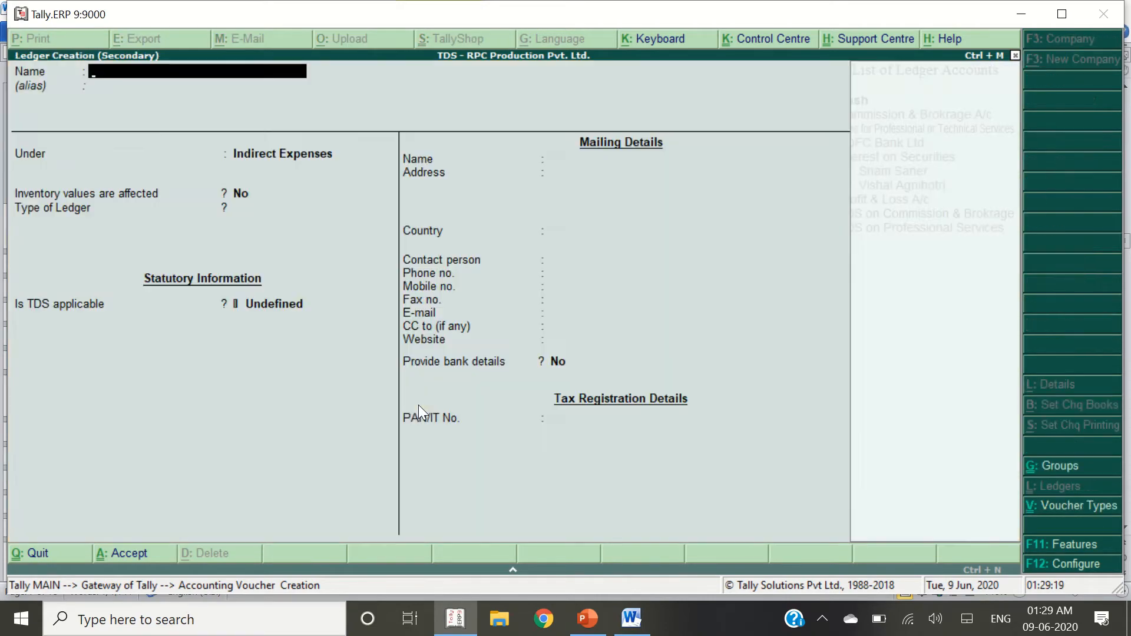
Name the new ledger Tolani & Sons and place it under Sundry Creditors
key("alt+Tab")
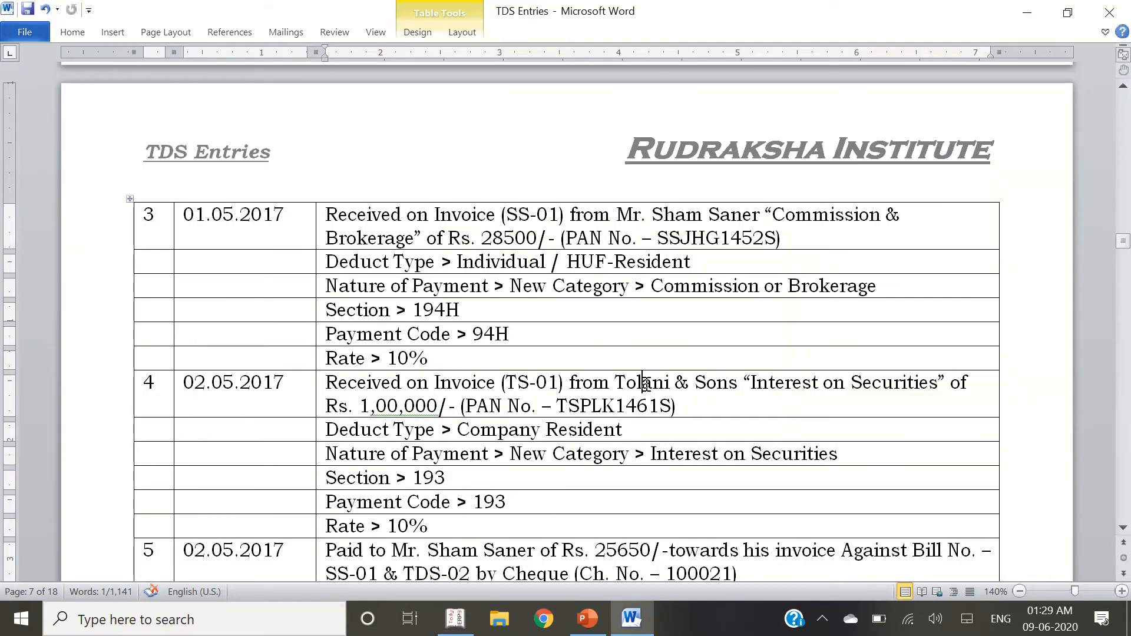
double_click(645, 383)
key("alt+Tab")
type("Toilan")
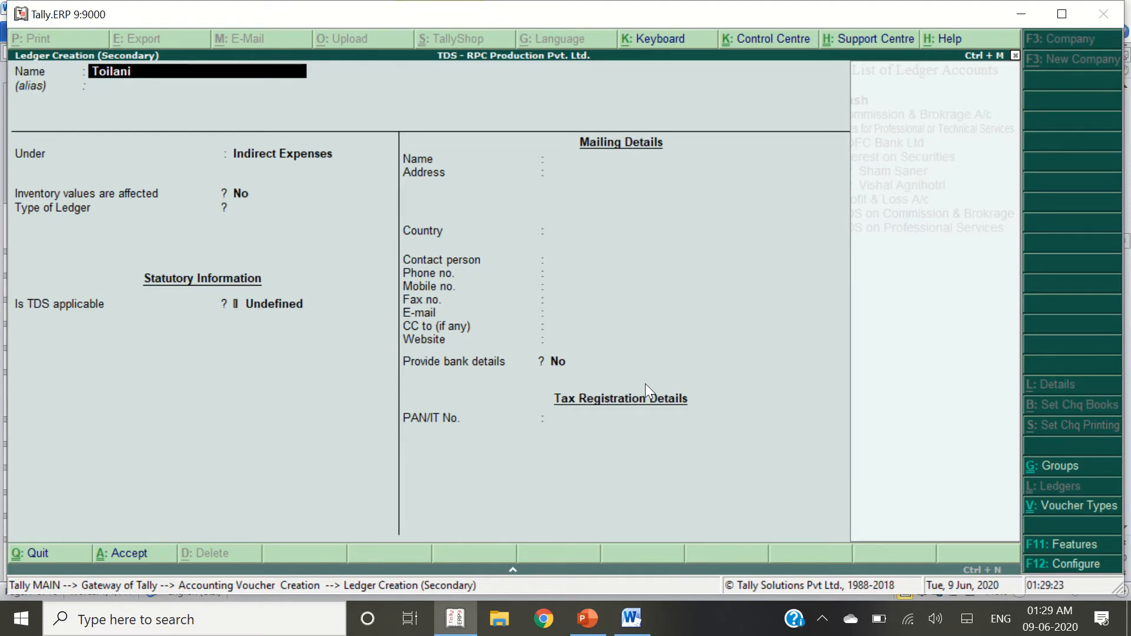
key("BackSpace")
key("BackSpace")
key("BackSpace")
key("BackSpace")
key("BackSpace")
key("BackSpace")
key("BackSpace")
type("Tolani & Sons")
key("Return")
type("Sund")
key("Return")
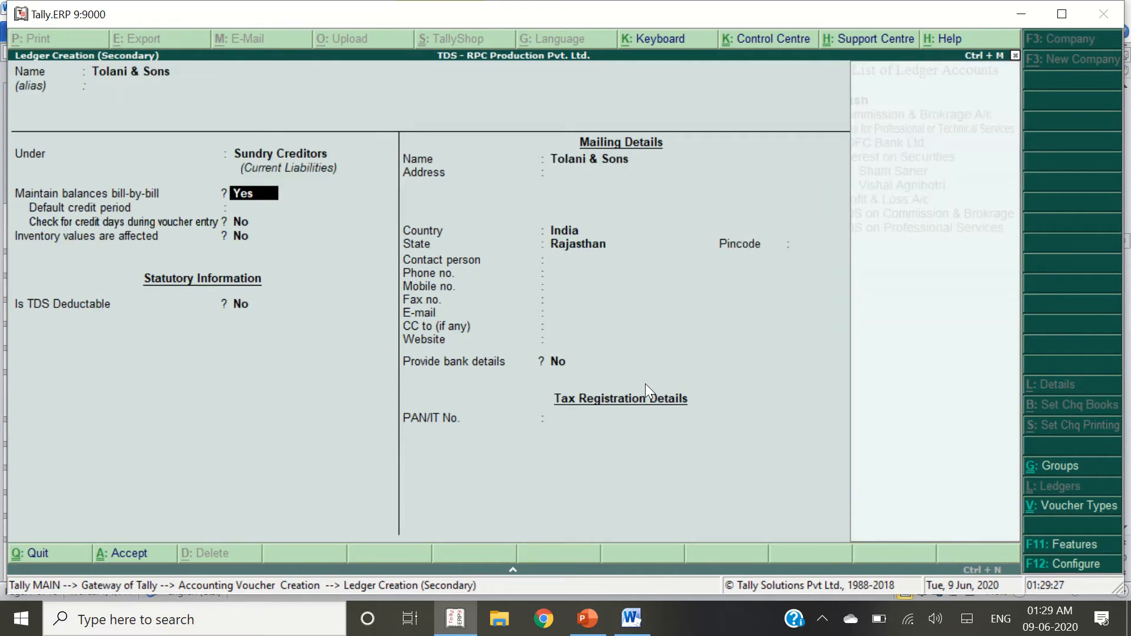
Make it TDS deductible, deductee type Company - Resident, deducting in the same voucher
key("Return")
key("Return")
key("Return")
key("Return")
key("BackSpace")
type("y")
key("Return")
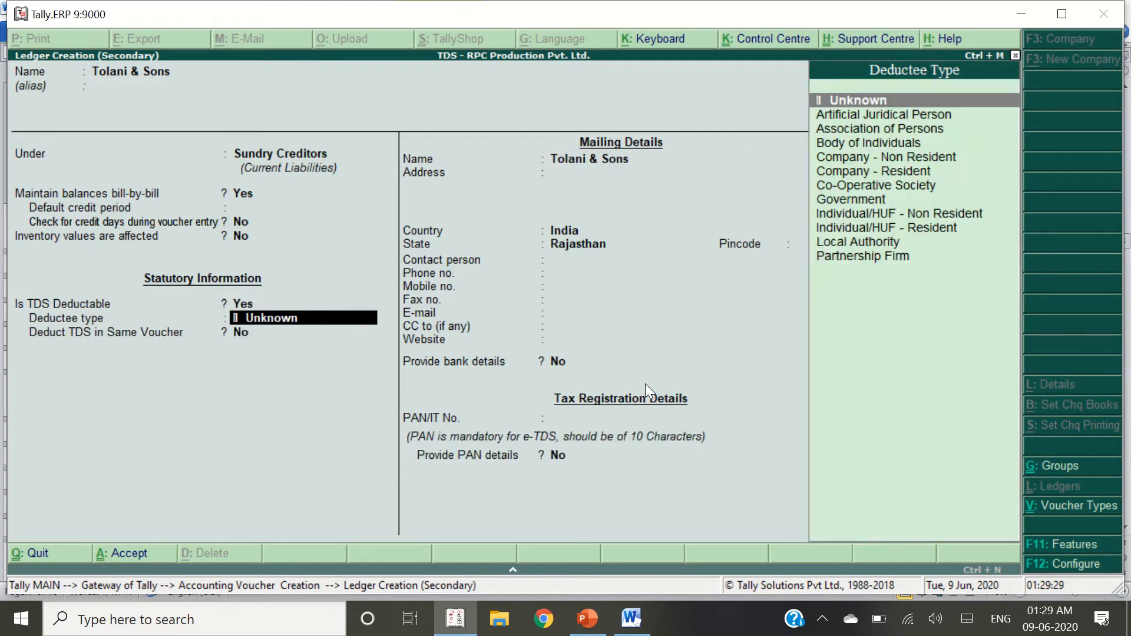
key("alt+Tab")
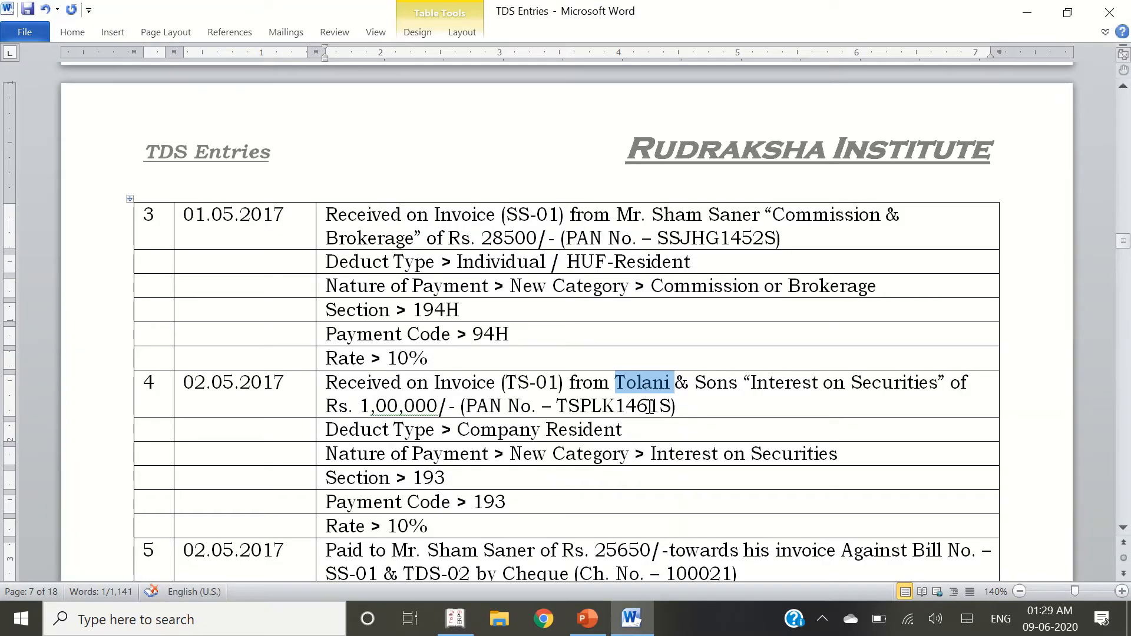
left_click_drag(631, 434, 458, 432)
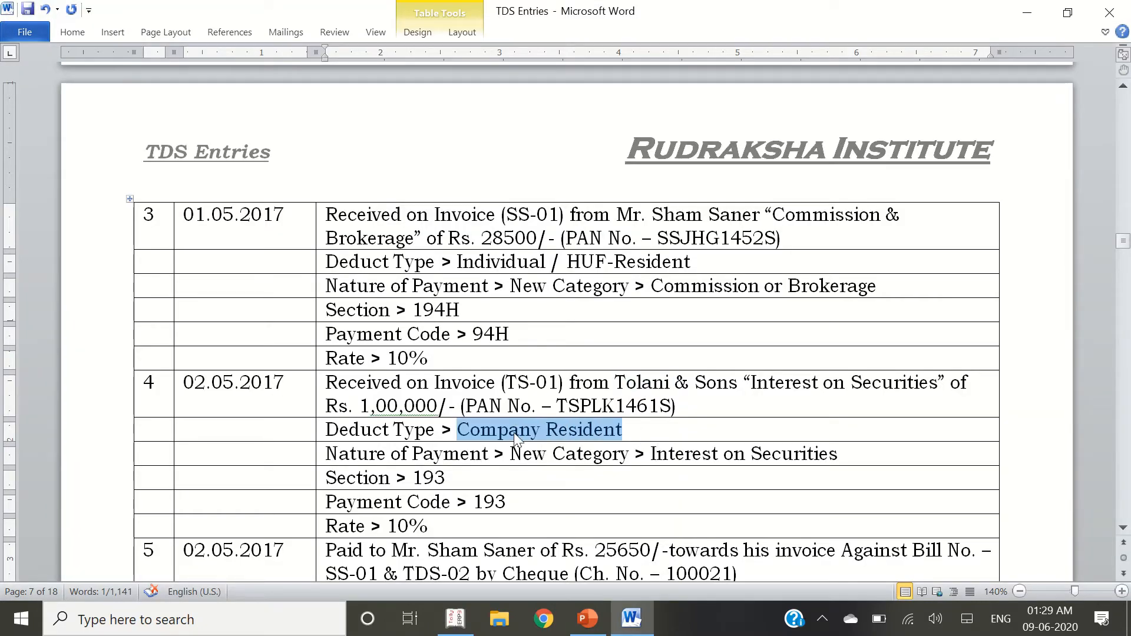
key("alt+Tab")
type("Company")
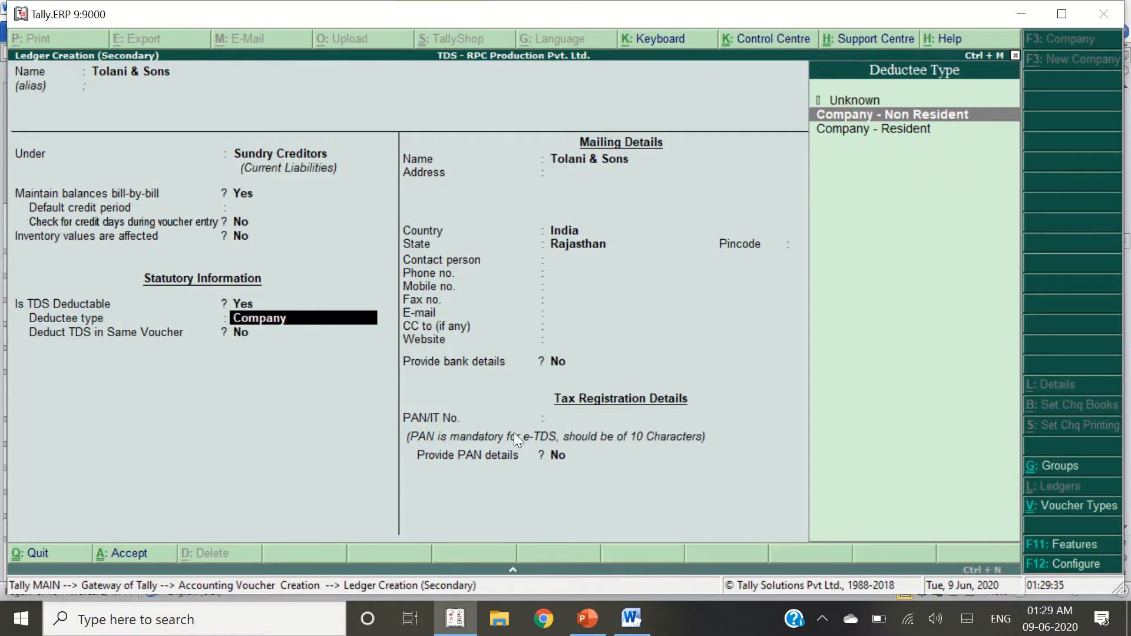
key("Down")
key("Return")
key("Return")
key("Return")
key("Return")
key("Return")
key("Return")
key("Return")
key("Return")
key("Return")
key("Return")
key("Return")
key("Return")
key("Return")
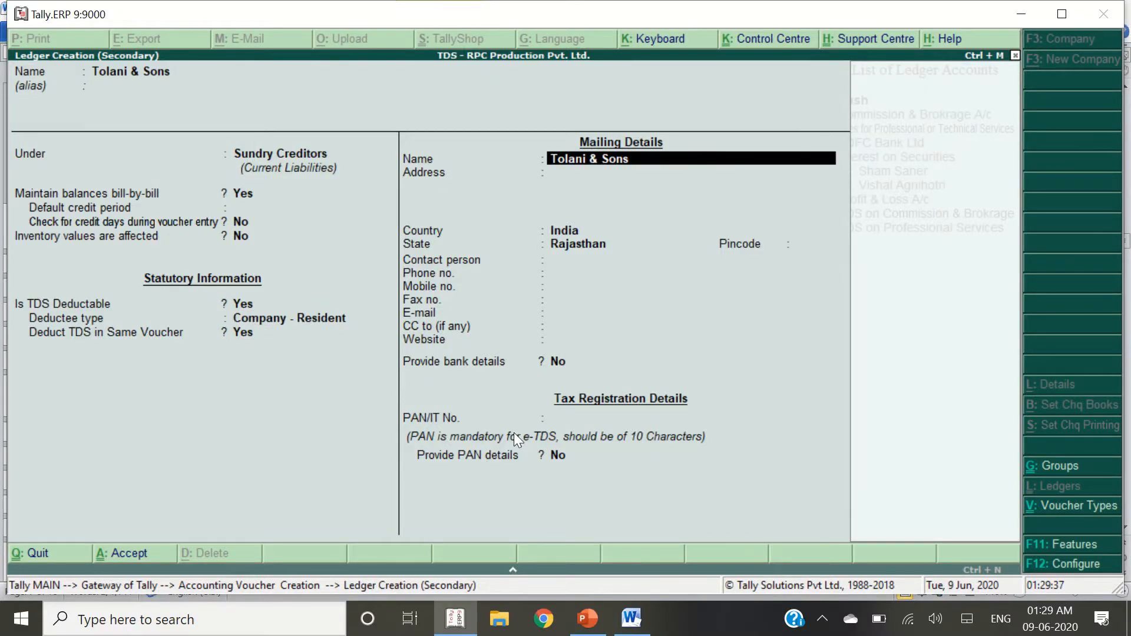
key("Return")
key("Return")
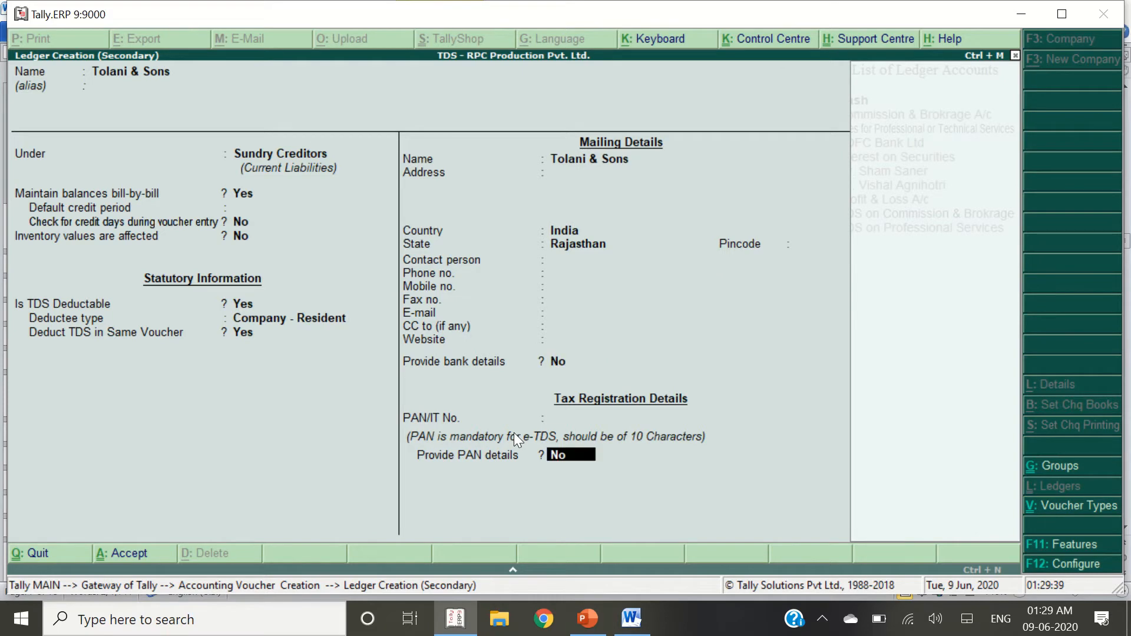
Copy the party's PAN from the reference document into the ledger and accept it
key("alt+Tab")
key("Up")
key("Right")
key("Right")
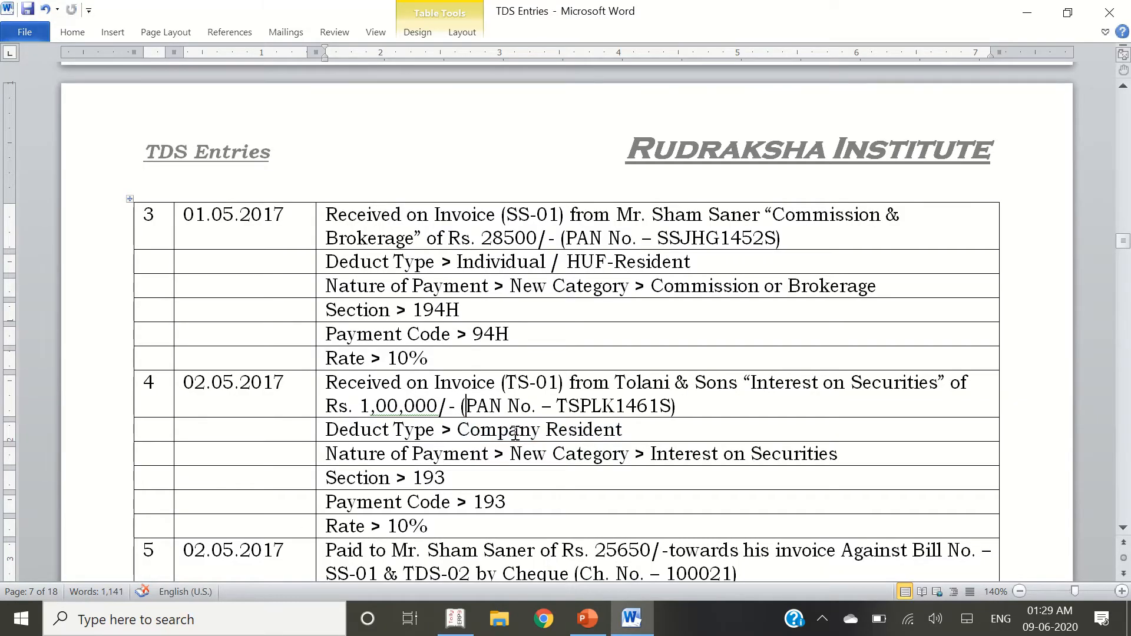
key("ctrl+Right")
key("ctrl+Right")
key("ctrl+shift+Right")
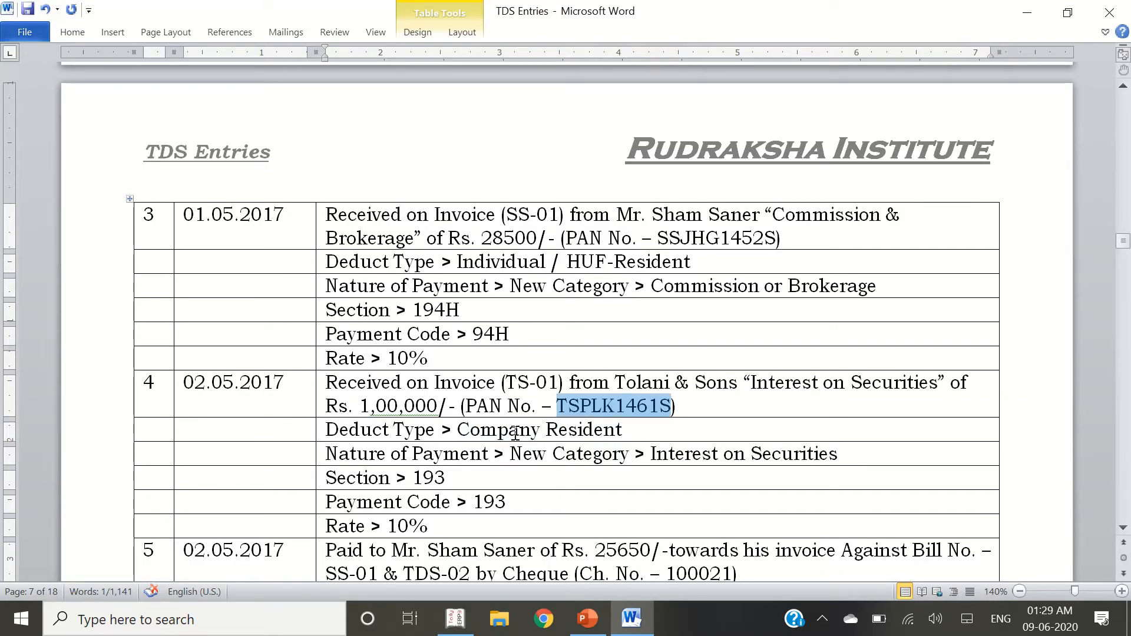
key("ctrl+c")
key("alt+Tab")
key("ctrl+alt+v")
key("Return")
key("Return")
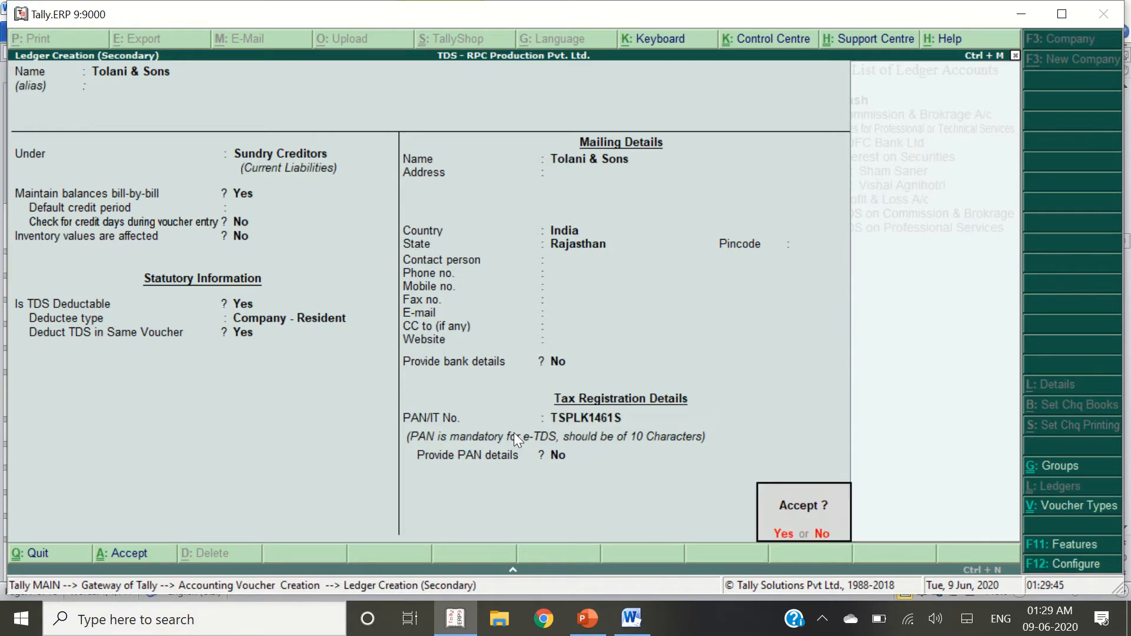
key("Return")
key("Return")
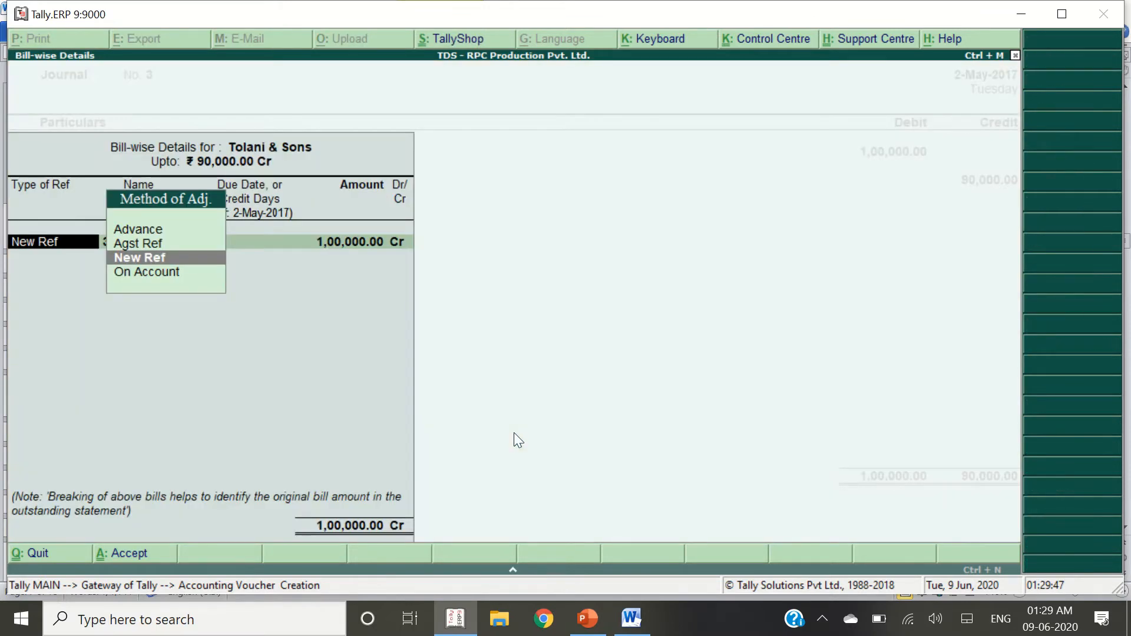
key("Return")
key("Return")
key("Return")
key("Return")
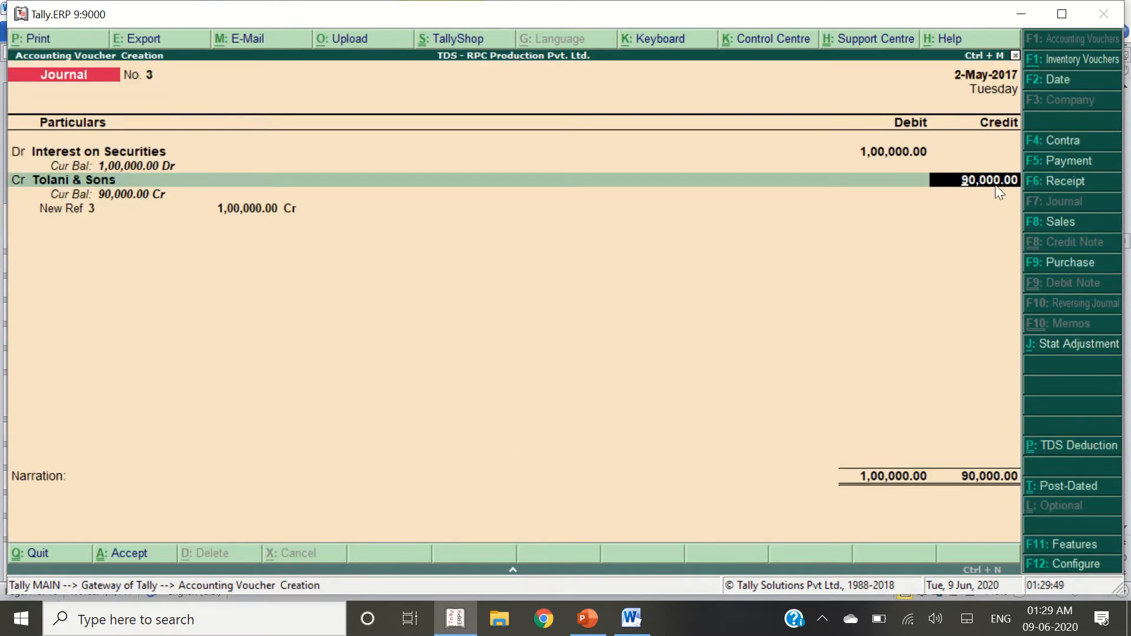
Credit Tolani & Sons 90,000 with new bill reference TS-01 for 1,00,000
key("Return")
key("alt+Tab")
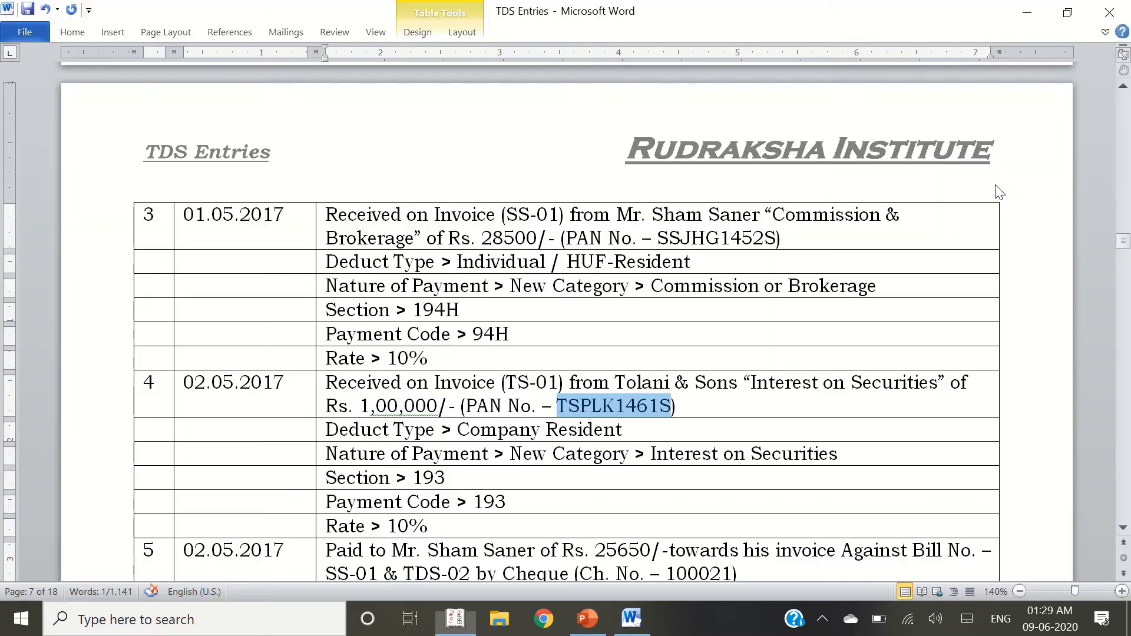
left_click(519, 406)
key("alt+Tab")
type("TDS")
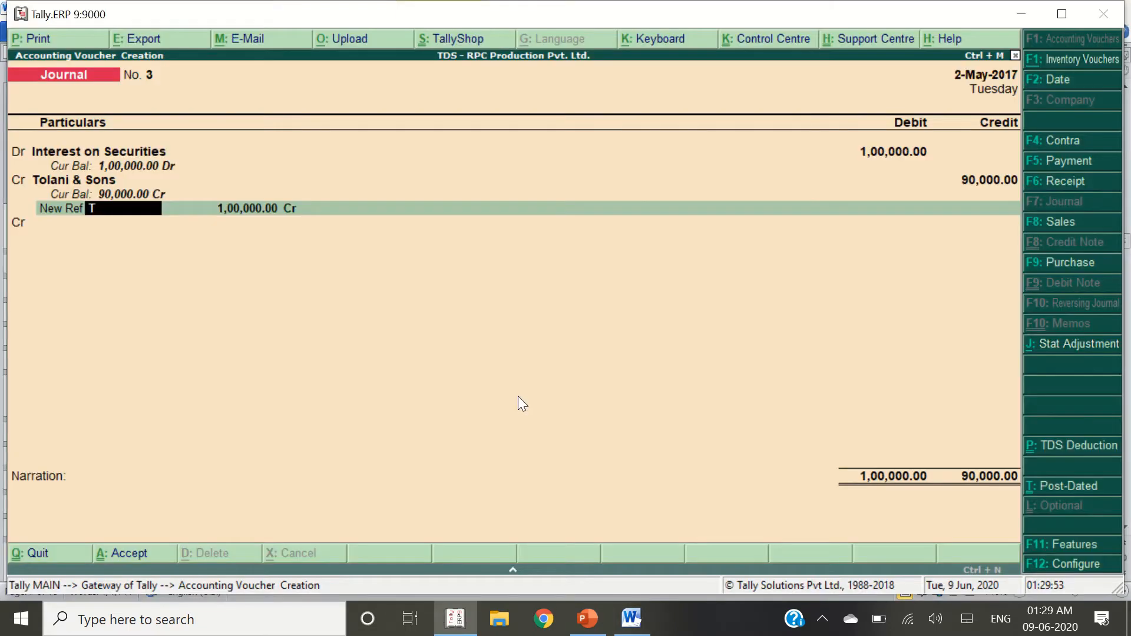
key("BackSpace")
key("BackSpace")
type("S-01")
key("Return")
key("Return")
key("Return")
Add bill reference TDS-03, review TS-01, then leave the voucher for Gateway of Tally
key("Return")
type("T")
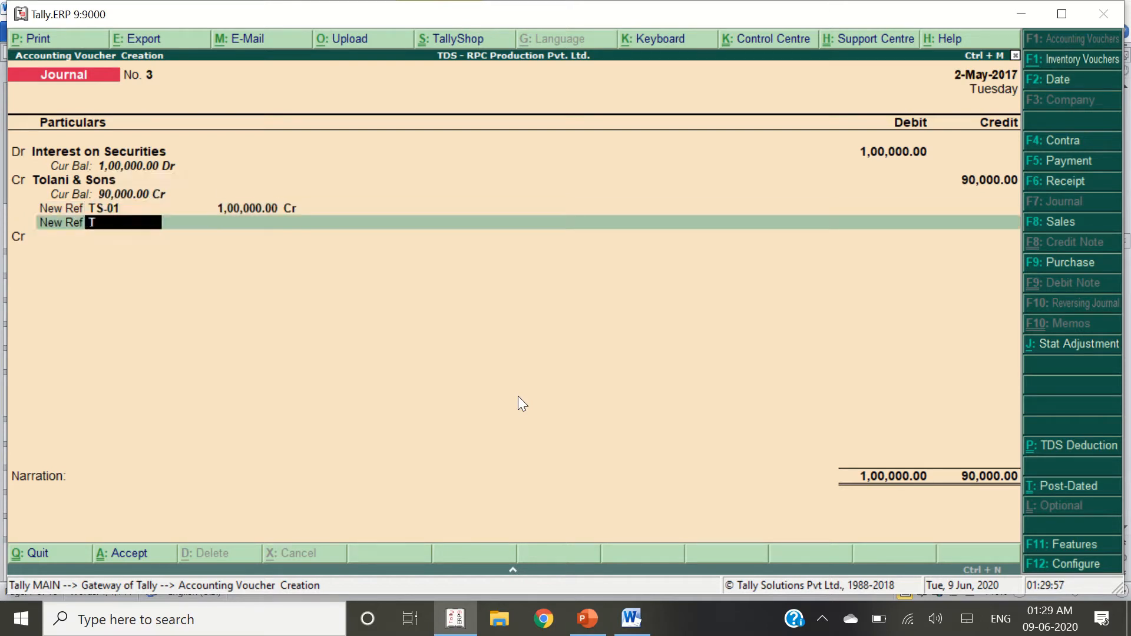
type("DS-03")
key("Return")
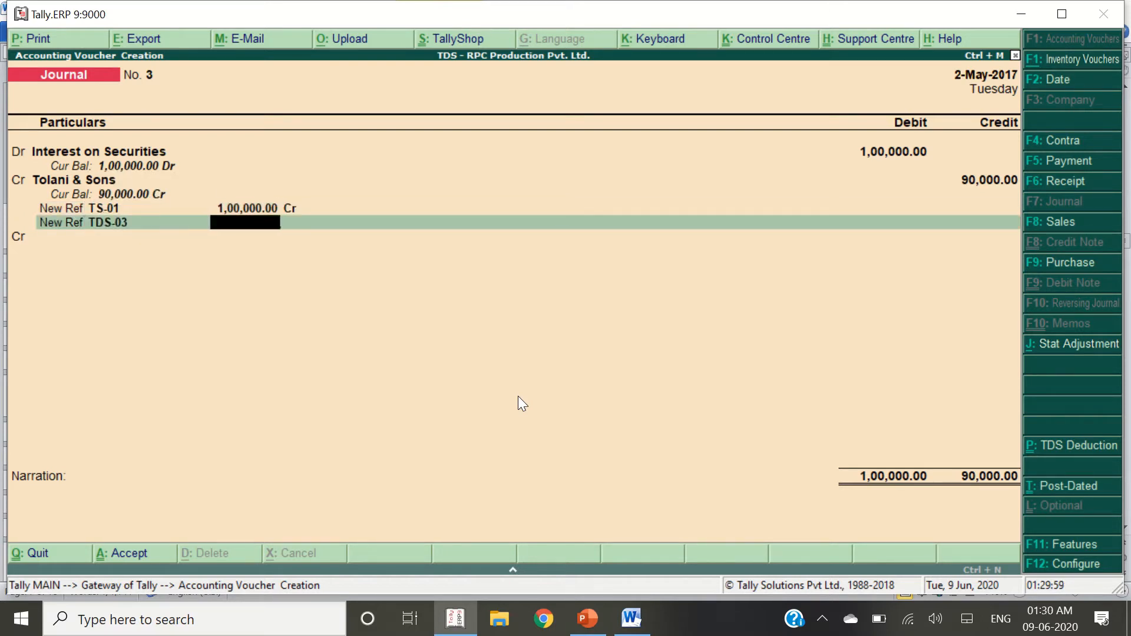
key("BackSpace")
key("BackSpace")
key("BackSpace")
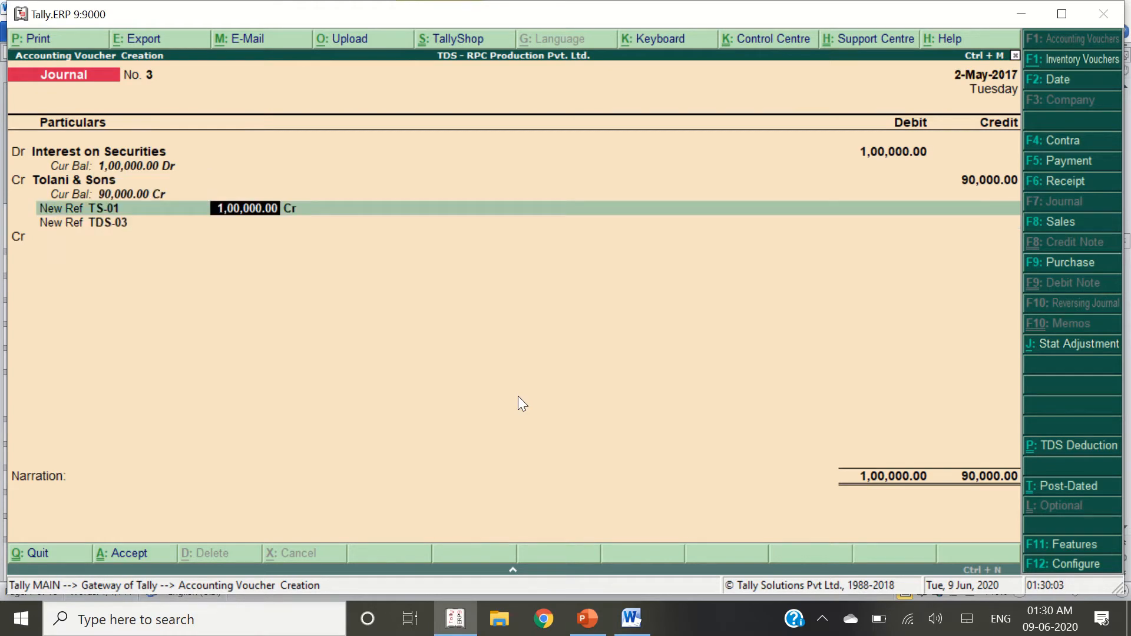
key("Escape")
Start a new journal debiting Interest on Securities 1,00,000
key("y")
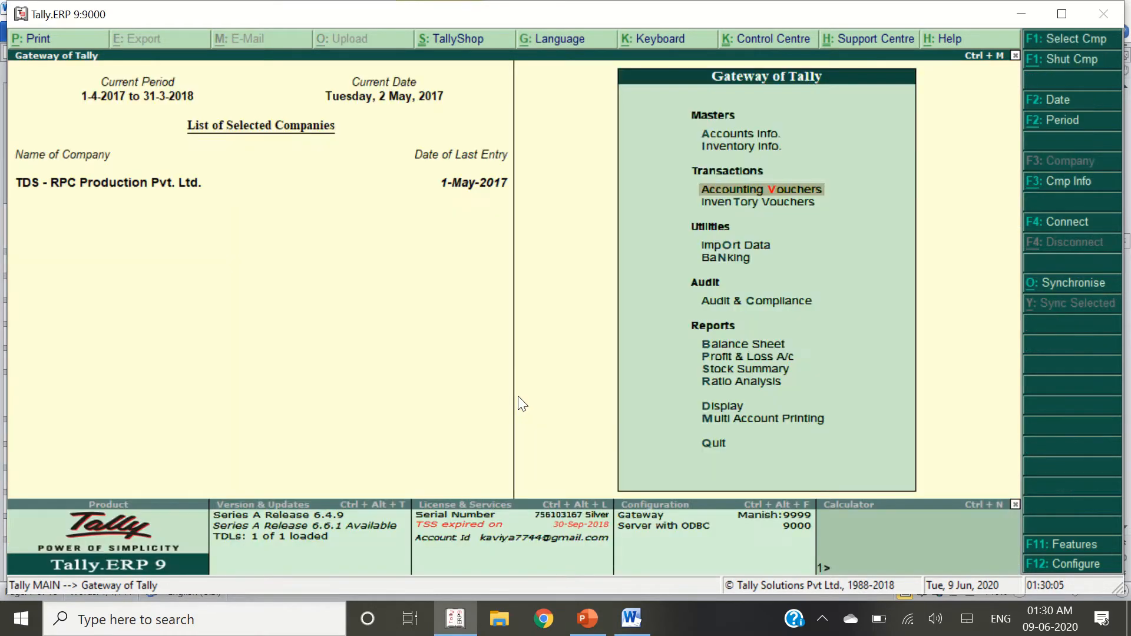
key("v")
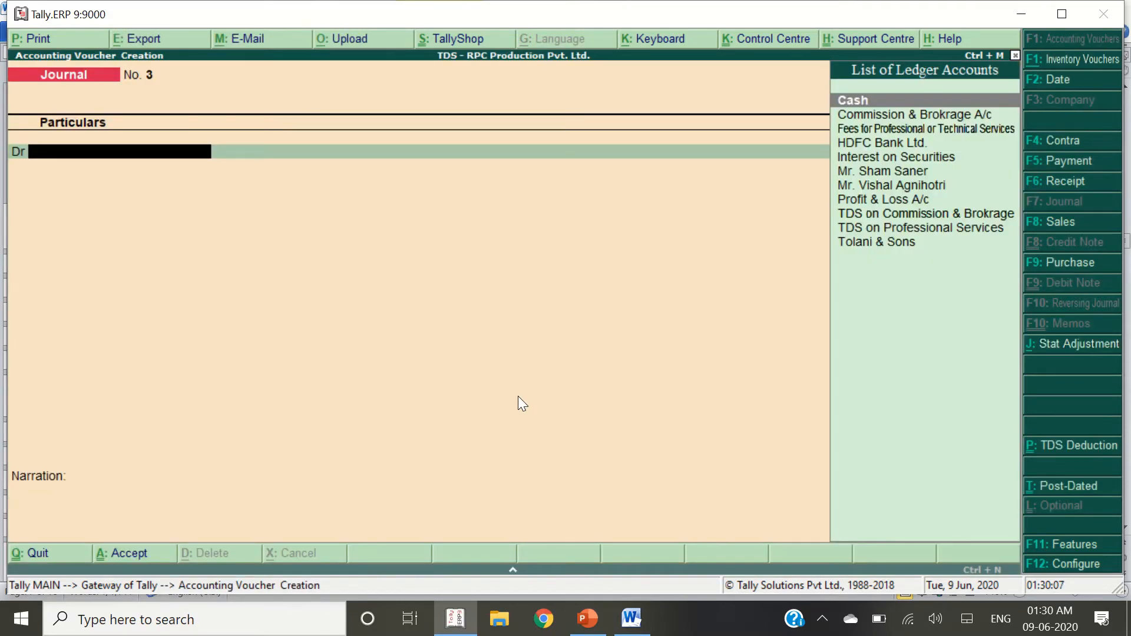
key("alt+Tab")
key("alt+Tab")
type("In")
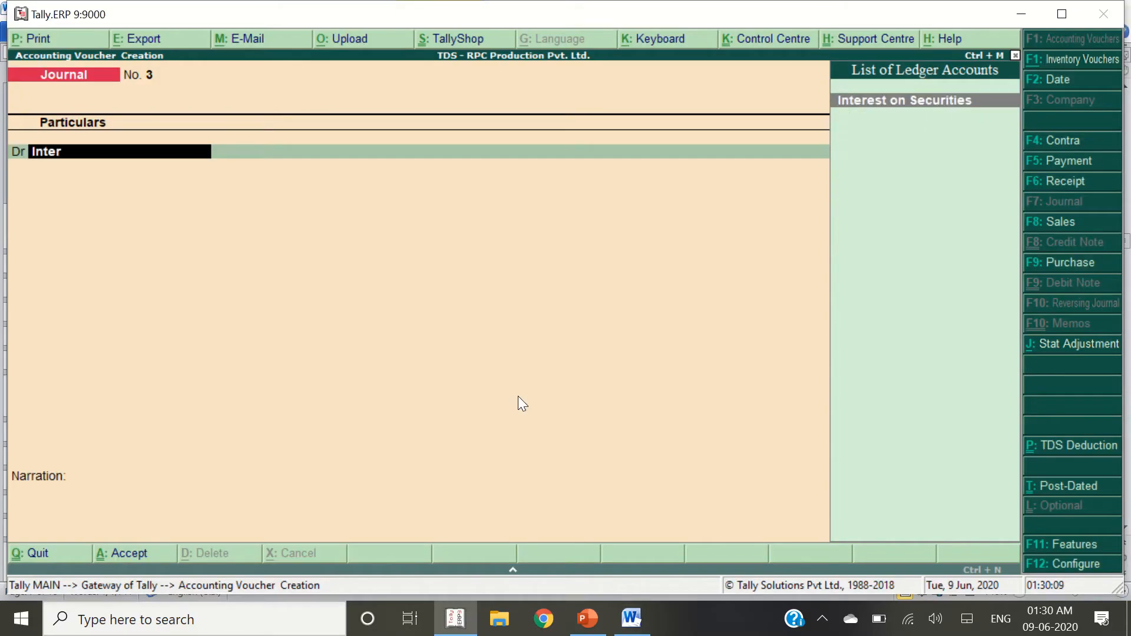
key("Return")
type("1,00,000")
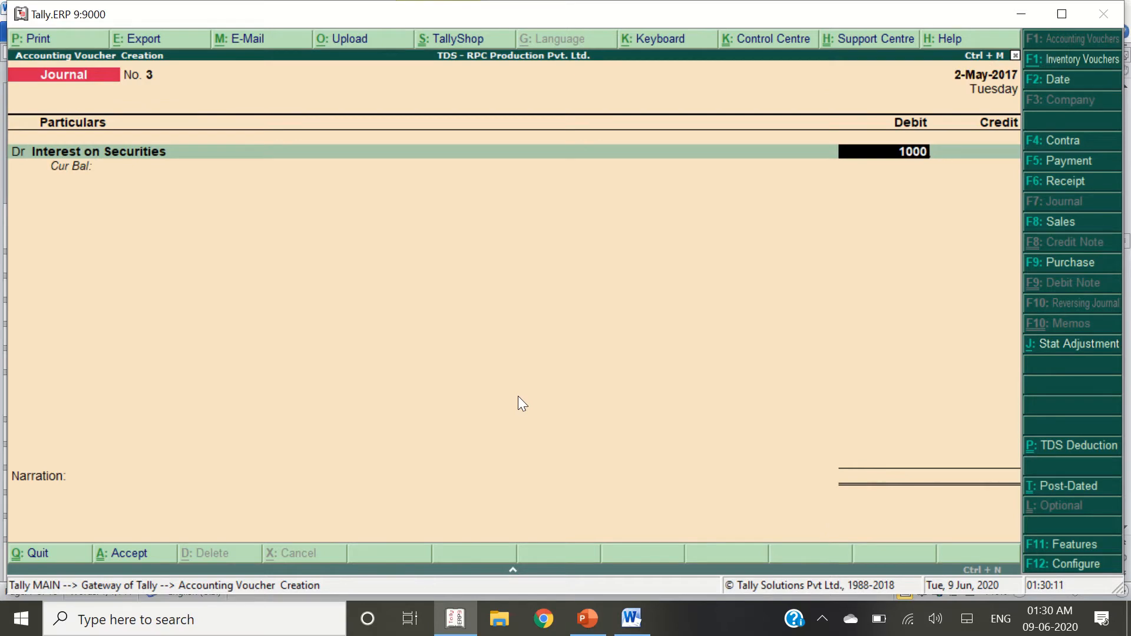
key("Return")
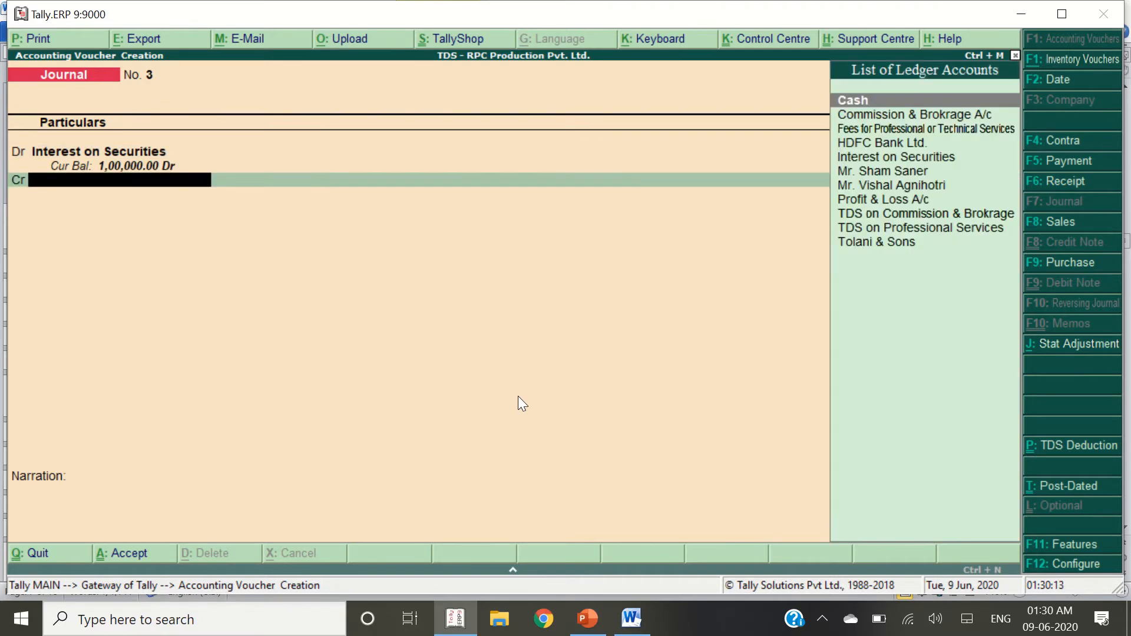
Credit Tolani & Sons 90,000 via bills TS-01 and TDS-03; start a 'TDS on Interest on Securities' ledger
key("alt+Tab")
key("alt+Tab")
type("Tolani")
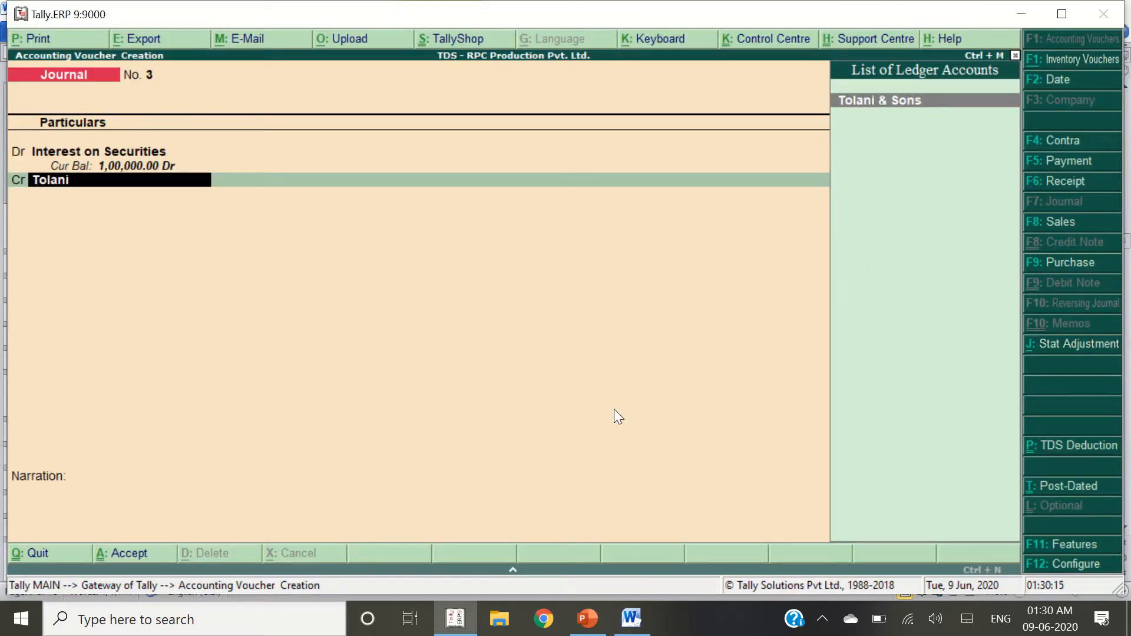
key("Return")
key("Return")
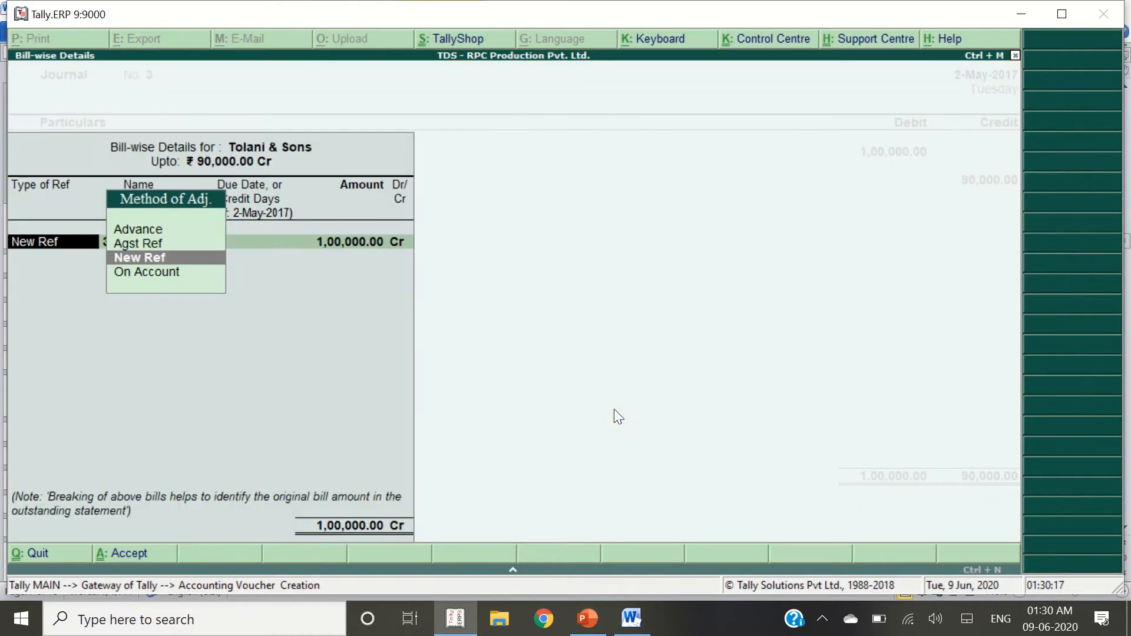
key("Return")
key("alt+Tab")
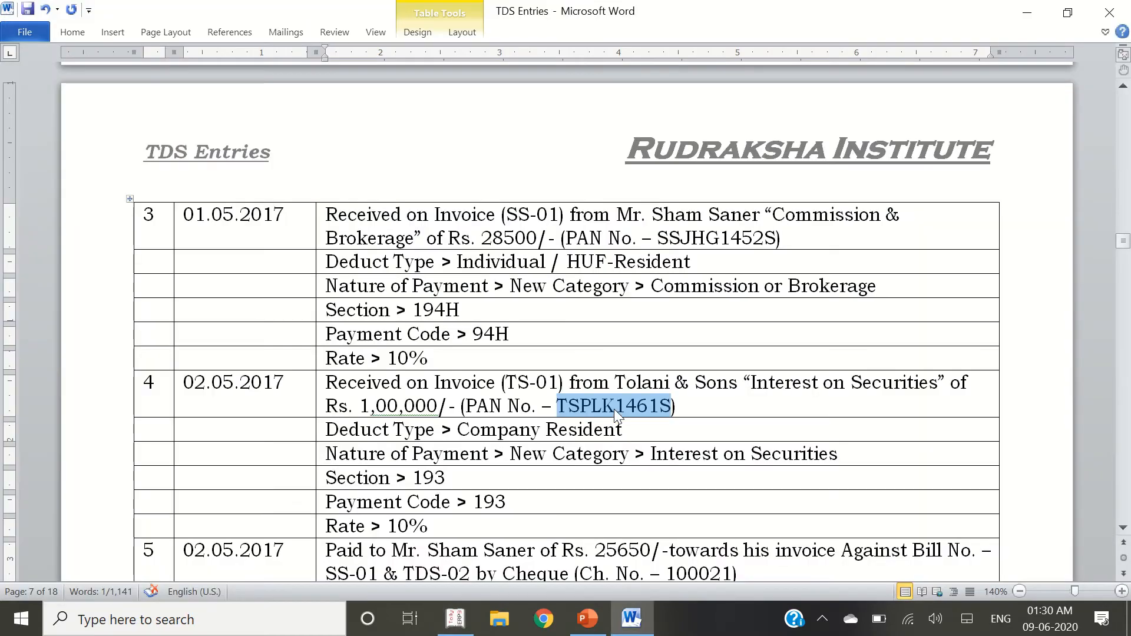
key("alt+Tab")
type("TS")
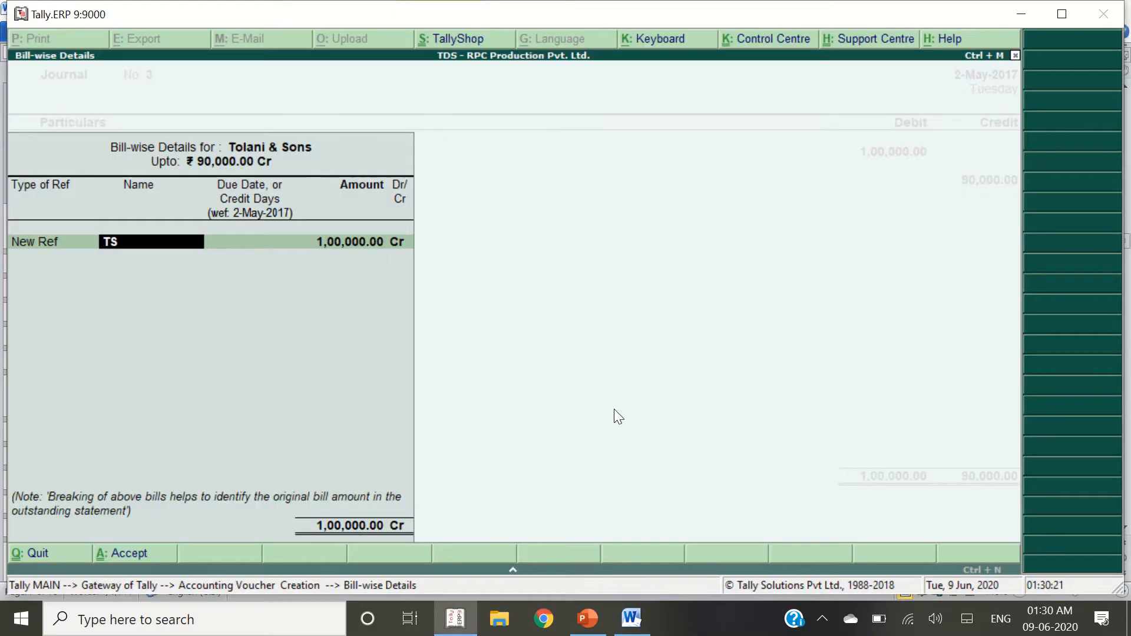
type("-01")
key("Return")
key("Return")
key("Return")
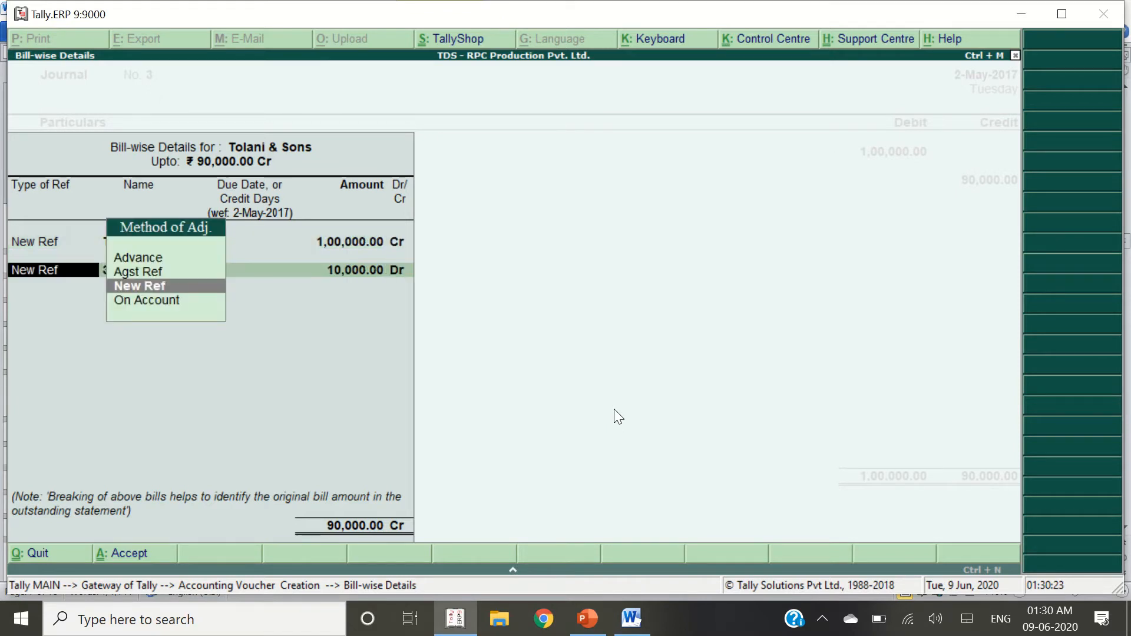
key("Return")
type("TDS")
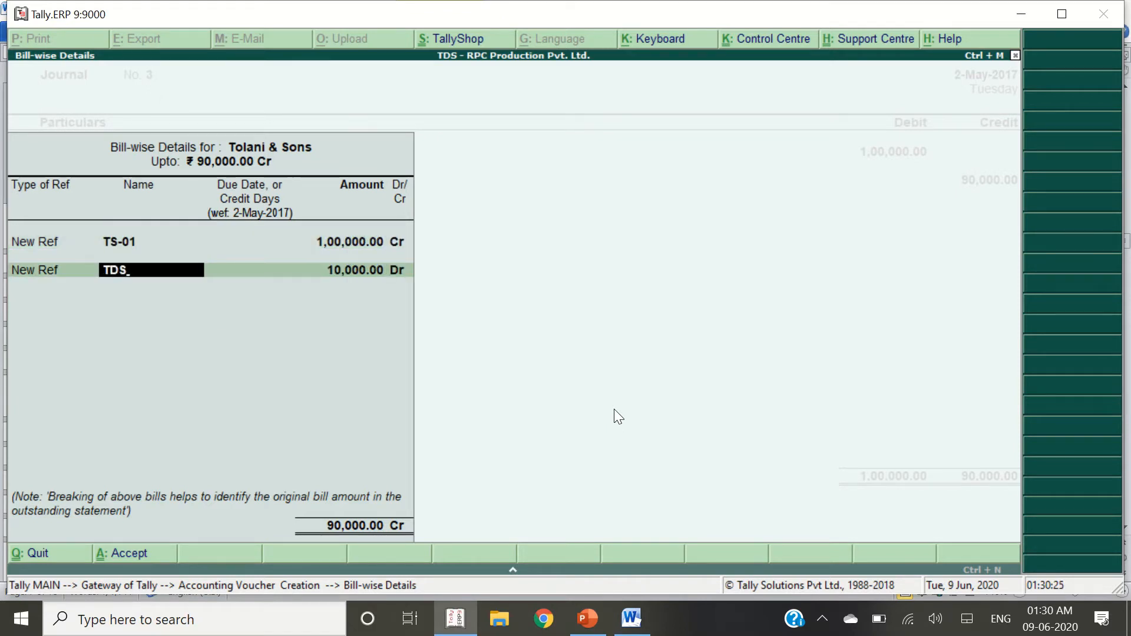
type("-03")
key("Return")
key("Return")
key("Return")
key("Return")
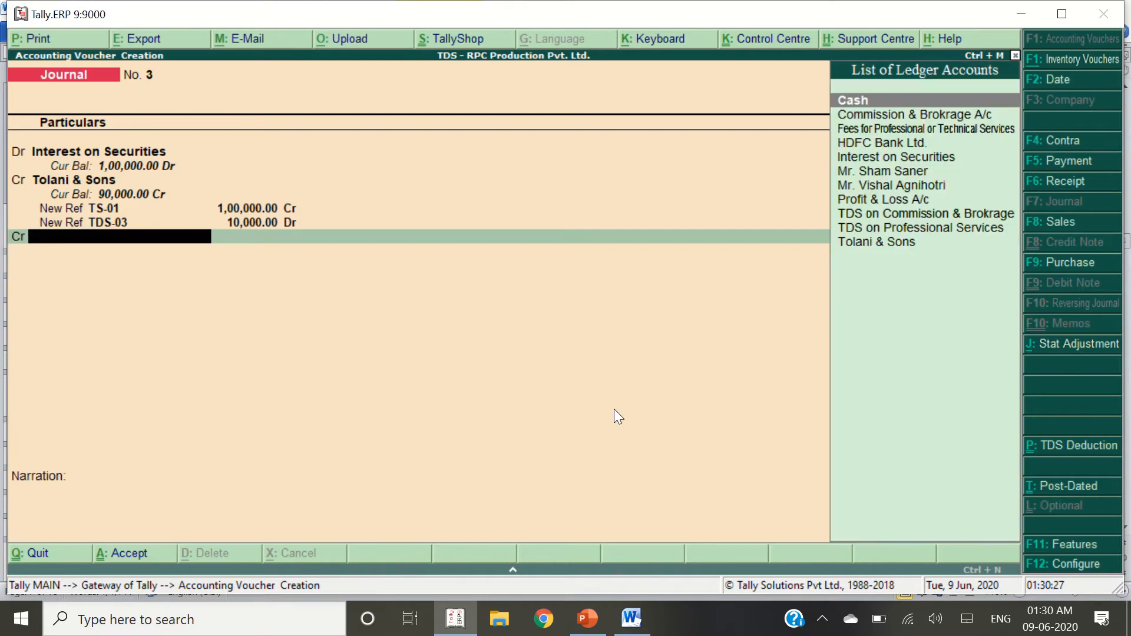
key("alt+c")
type("TDS")
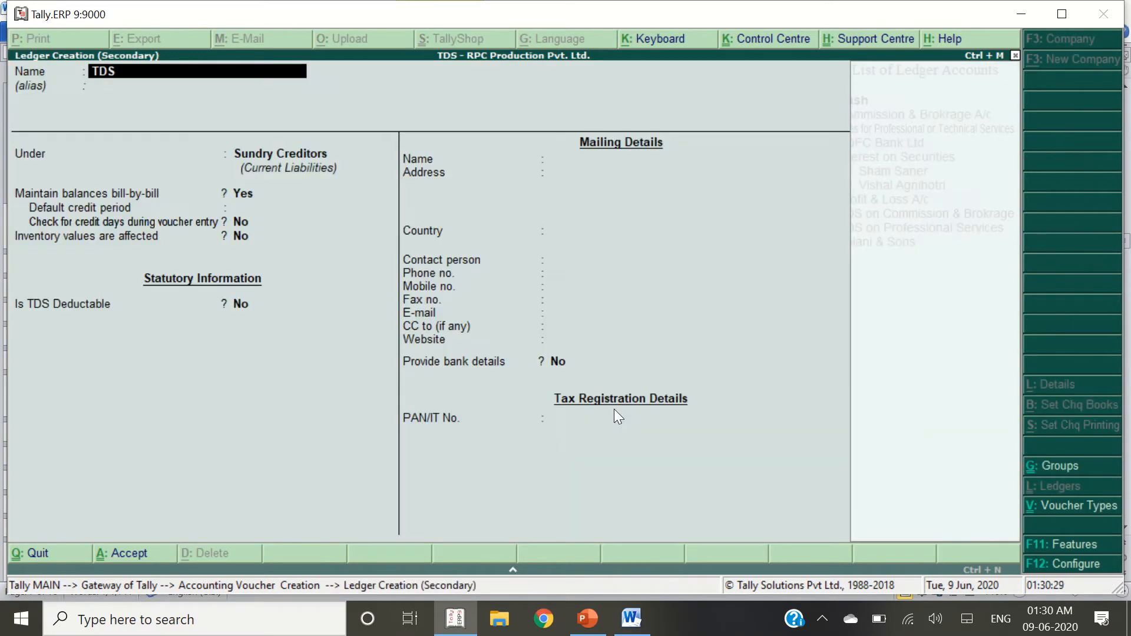
type(" on Interest on Securities")
Create the ledger TDS on Interest on Securities under Duties & Taxes, duty type TDS
key("Return")
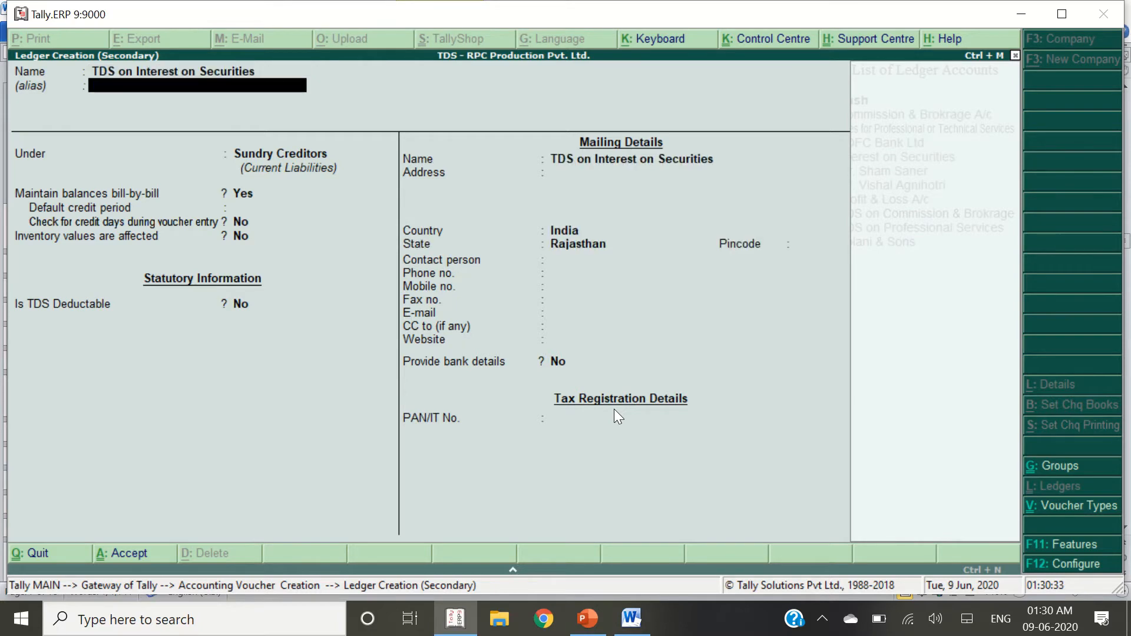
type("duti")
key("Return")
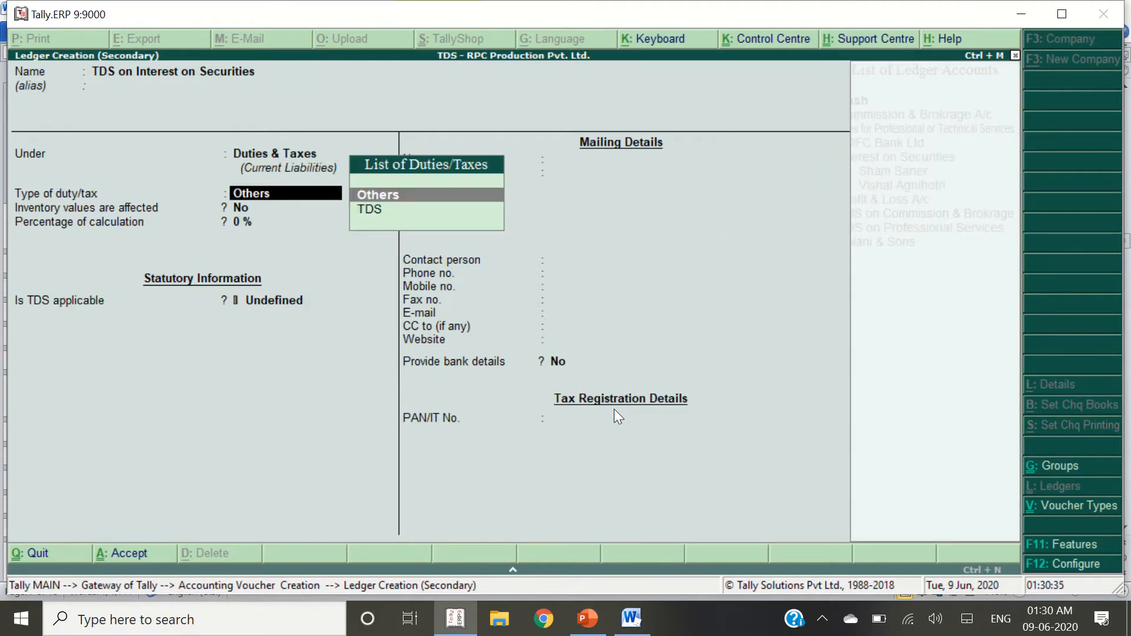
key("Down")
key("Return")
Set its nature of payment to Interest on Securities, credit it 10,000, and save Journal No. 3
key("Down")
key("Down")
key("Down")
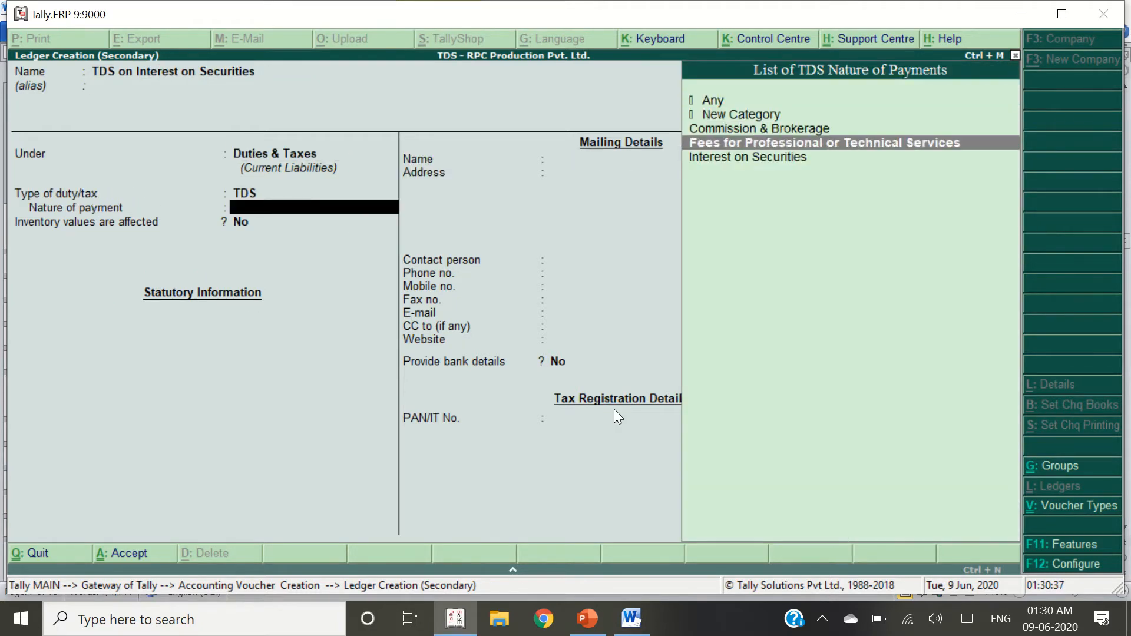
key("Down")
key("Return")
key("Return")
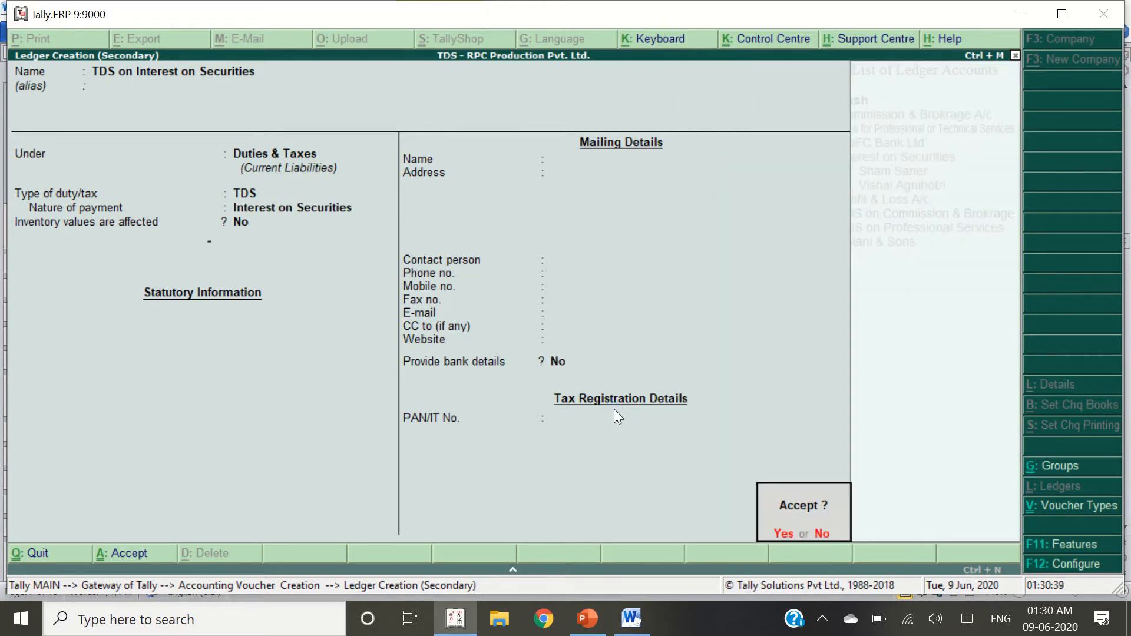
key("Return")
key("Return")
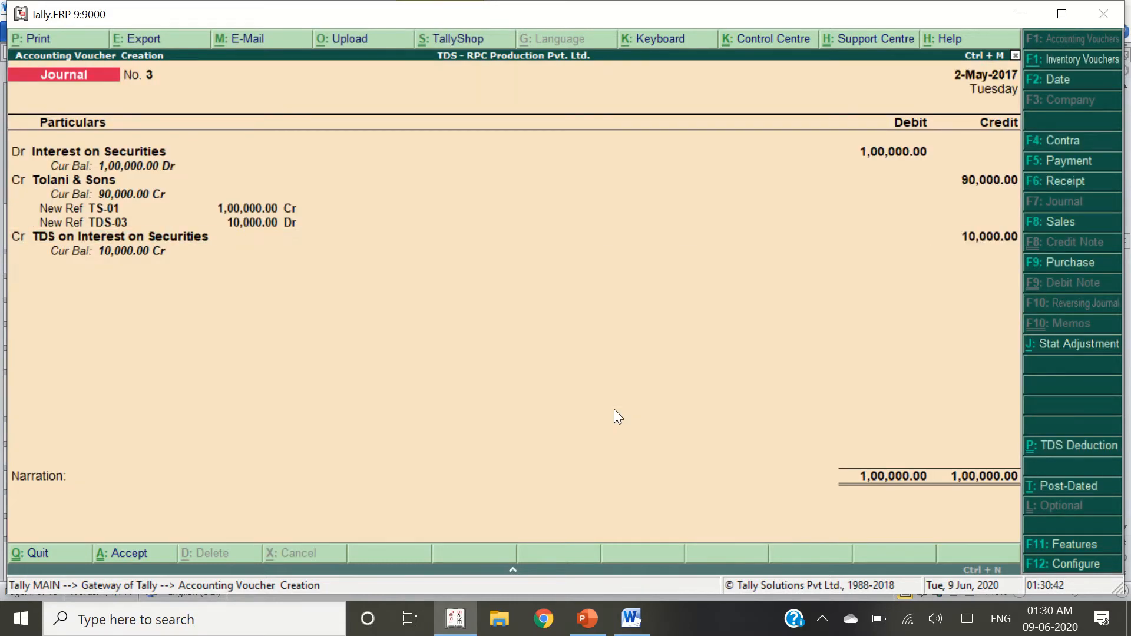
key("Return")
key("alt+Tab")
scroll(211, 496, "down", 4)
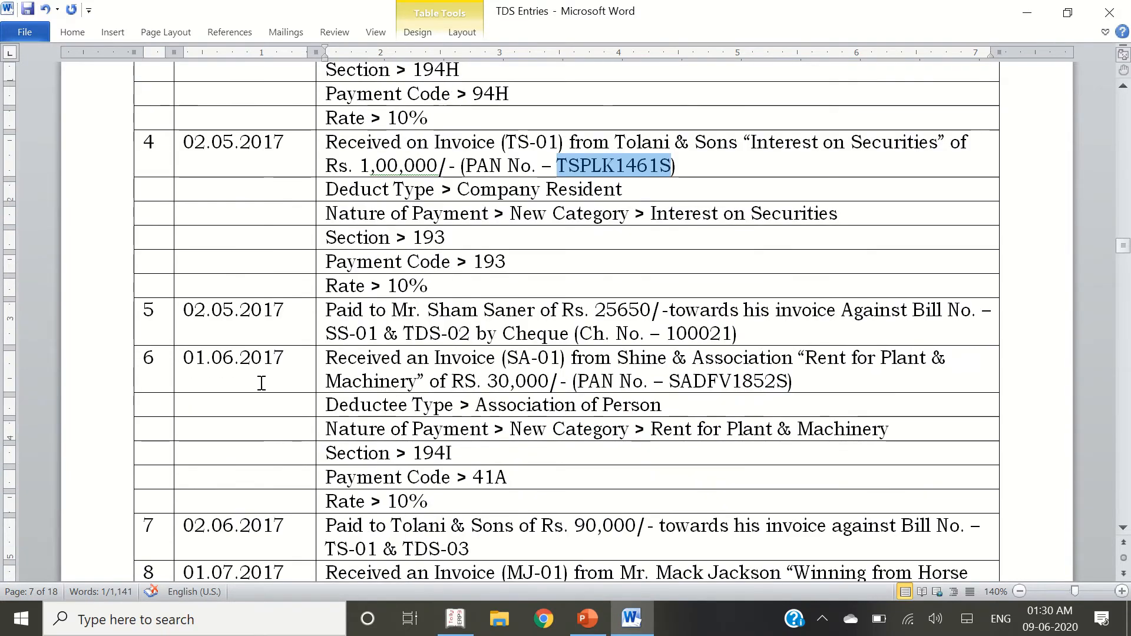
Start a payment voucher for entry 5, debiting the agent's ledger
left_click(288, 313)
left_click_drag(325, 310, 737, 333)
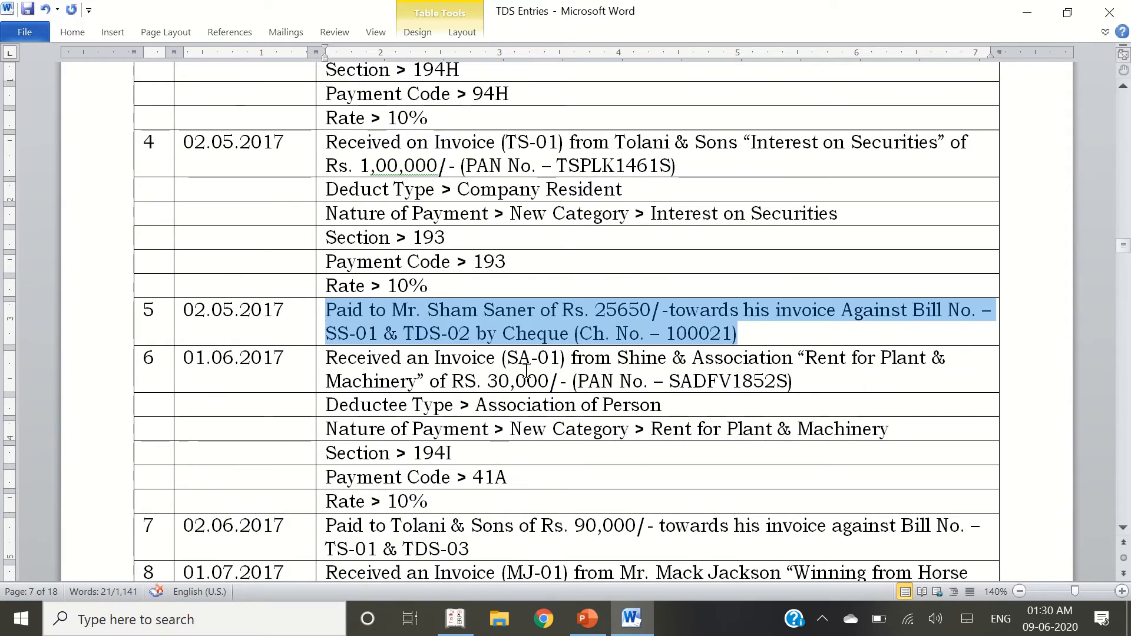
key("alt+Tab")
key("F5")
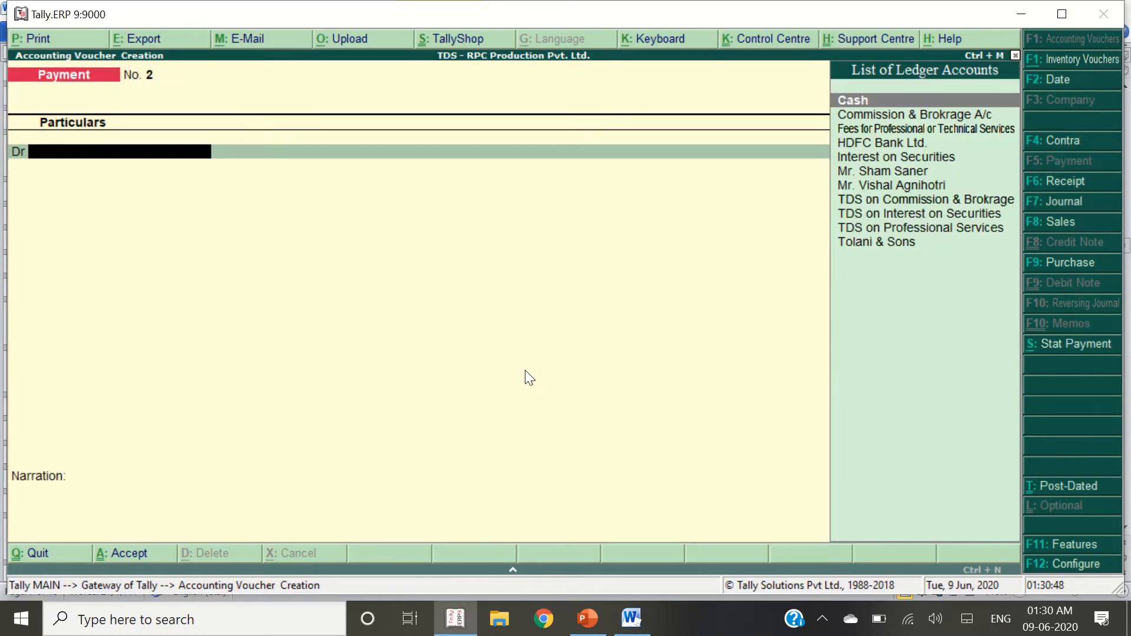
type("Sham")
key("Return")
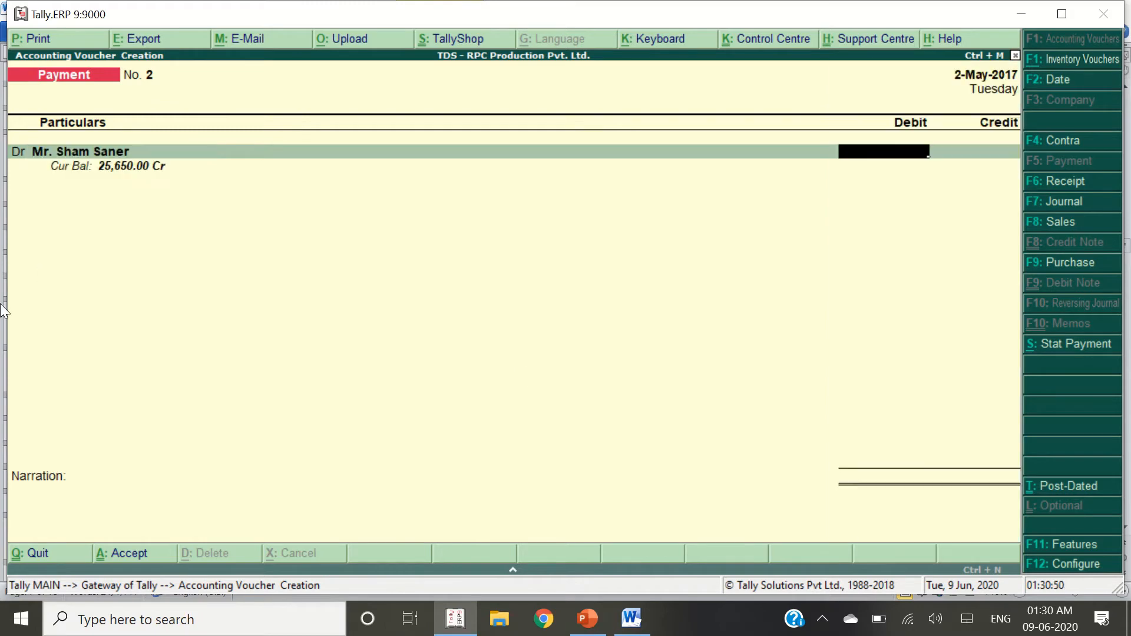
Debit 25,650, settled against pending bills TDS-02 and SS-01
key("alt+Tab")
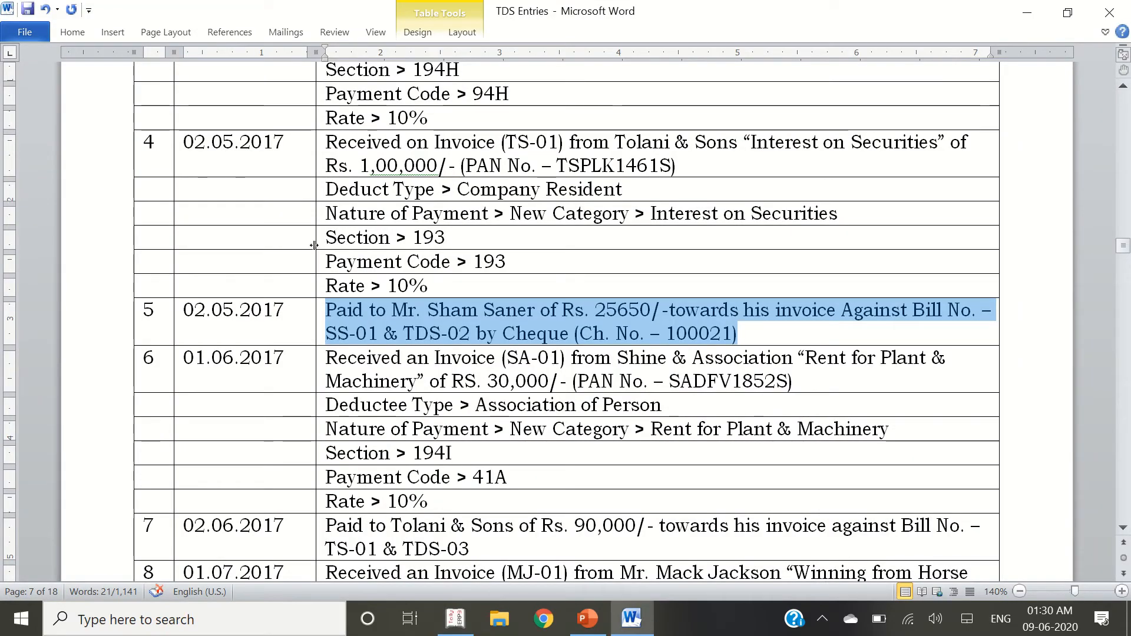
key("alt+Tab")
type("25")
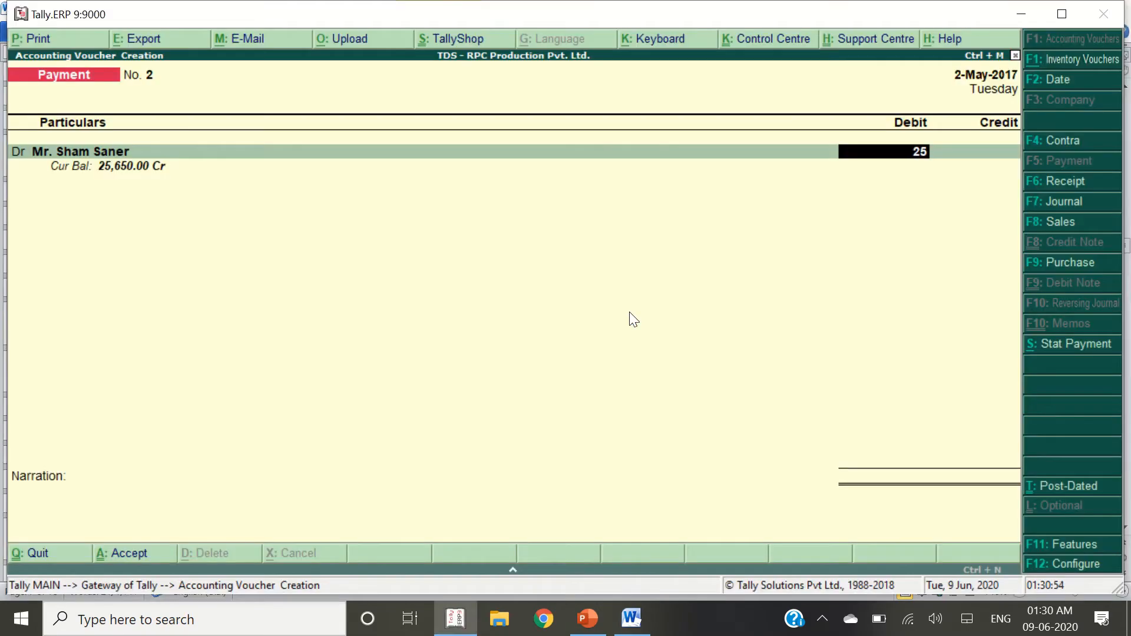
type(",650")
key("Return")
key("Return")
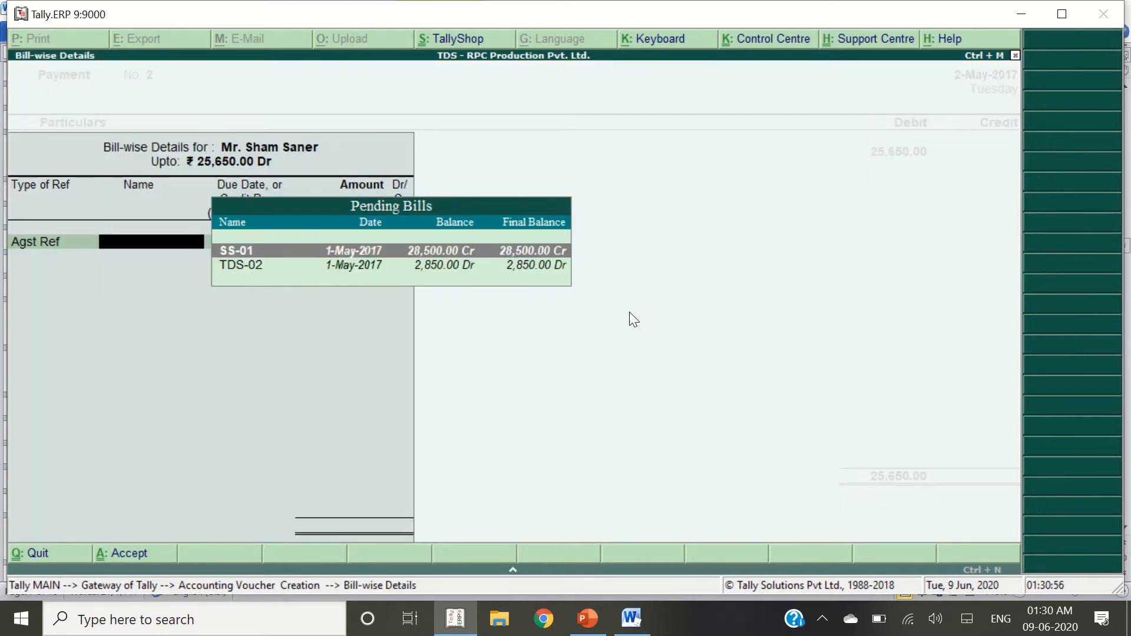
key("Down")
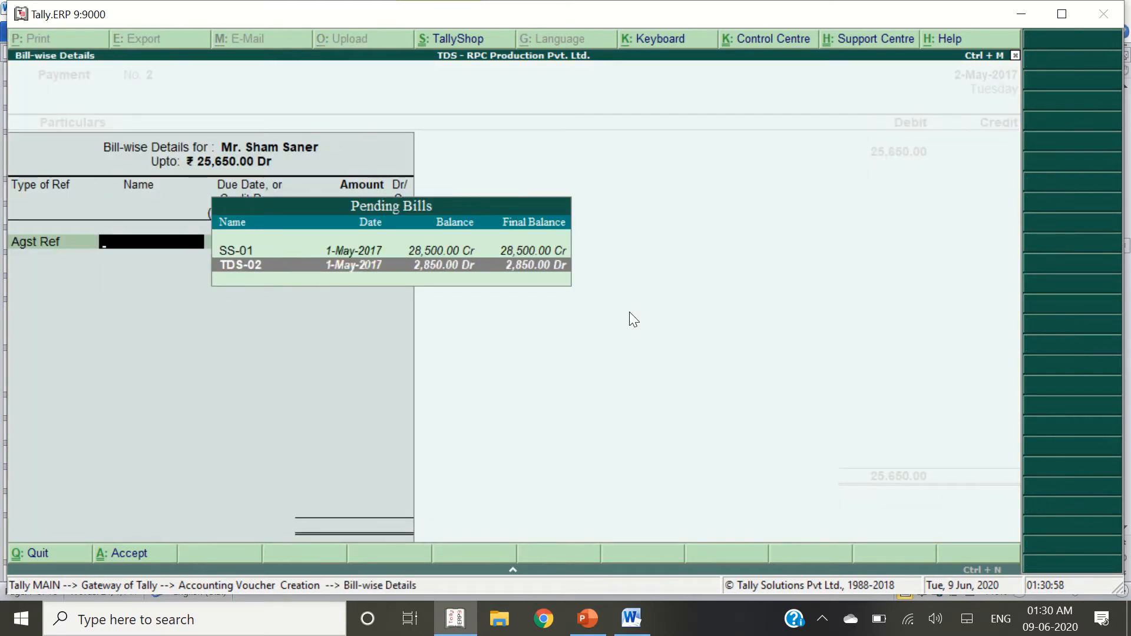
key("Return")
key("Return")
key("Return")
key("Return")
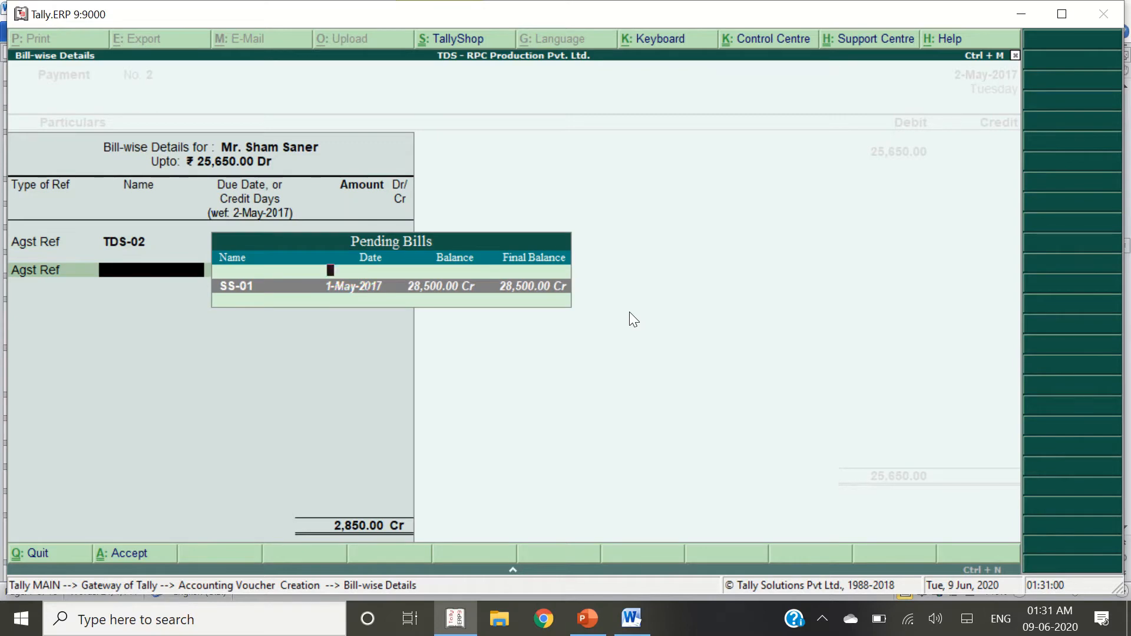
key("Return")
key("Return")
key("Return")
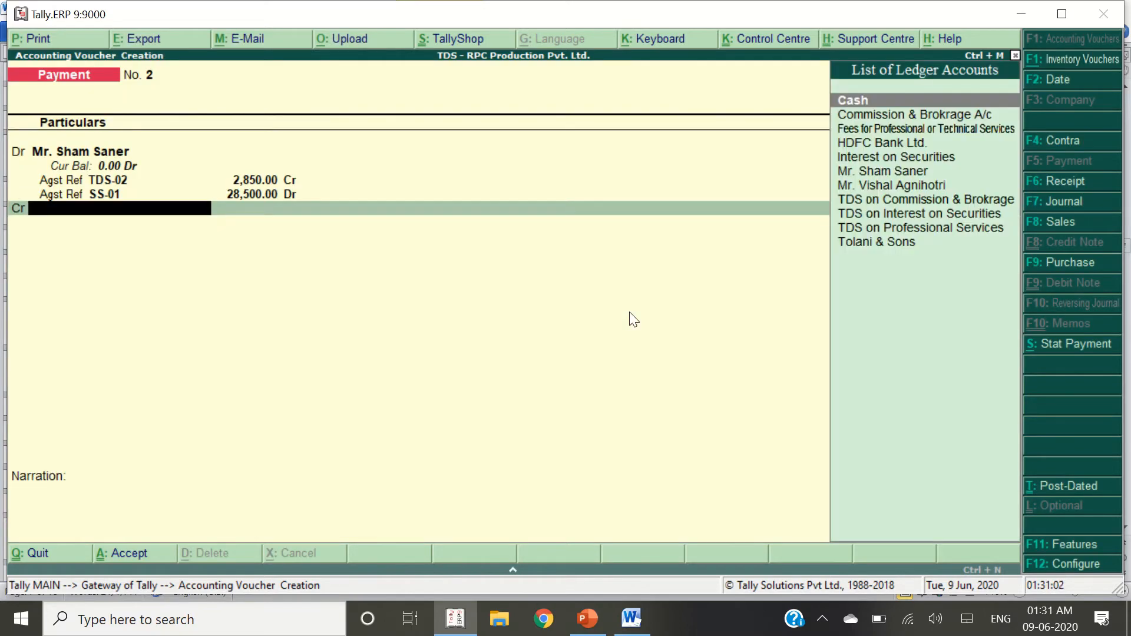
Credit HDFC Bank Ltd. 25,650 by cheque number 100021 and save Payment No. 2
type("HDF")
key("Return")
key("Return")
key("Return")
key("Return")
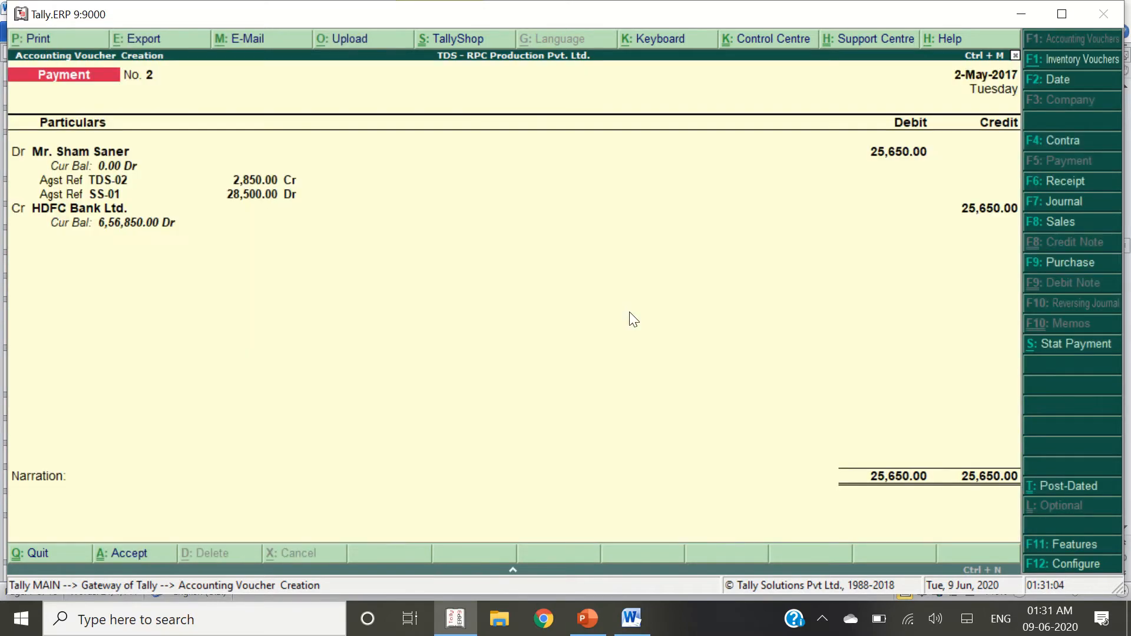
key("Return")
key("Escape")
key("Return")
key("Return")
key("Return")
key("Return")
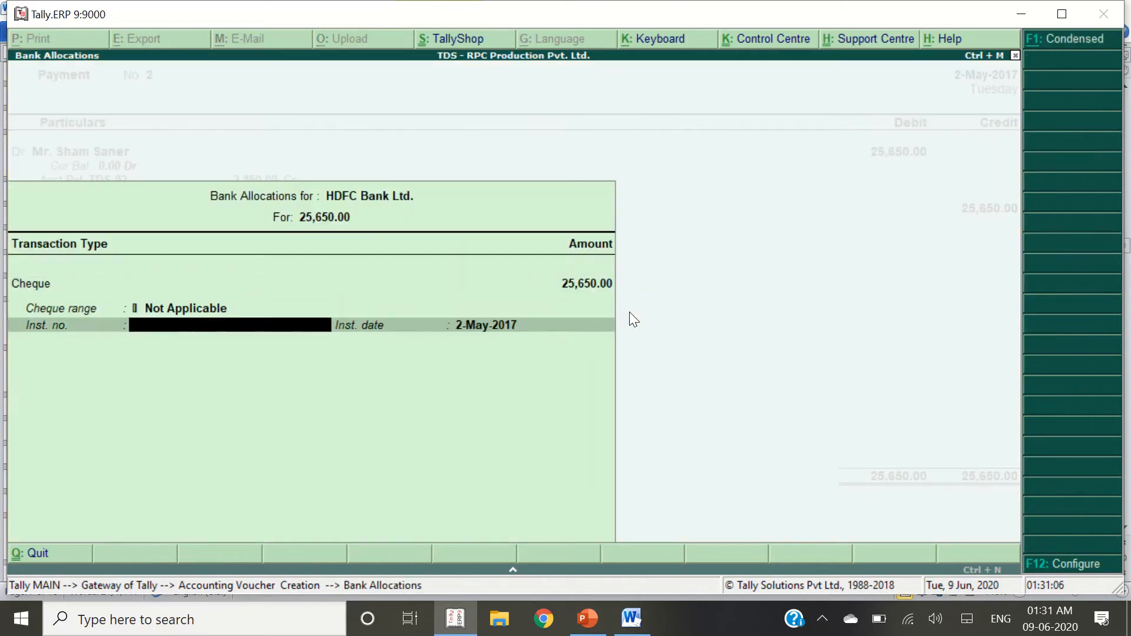
key("alt+Tab")
key("alt+Tab")
type("100021")
key("Return")
key("Return")
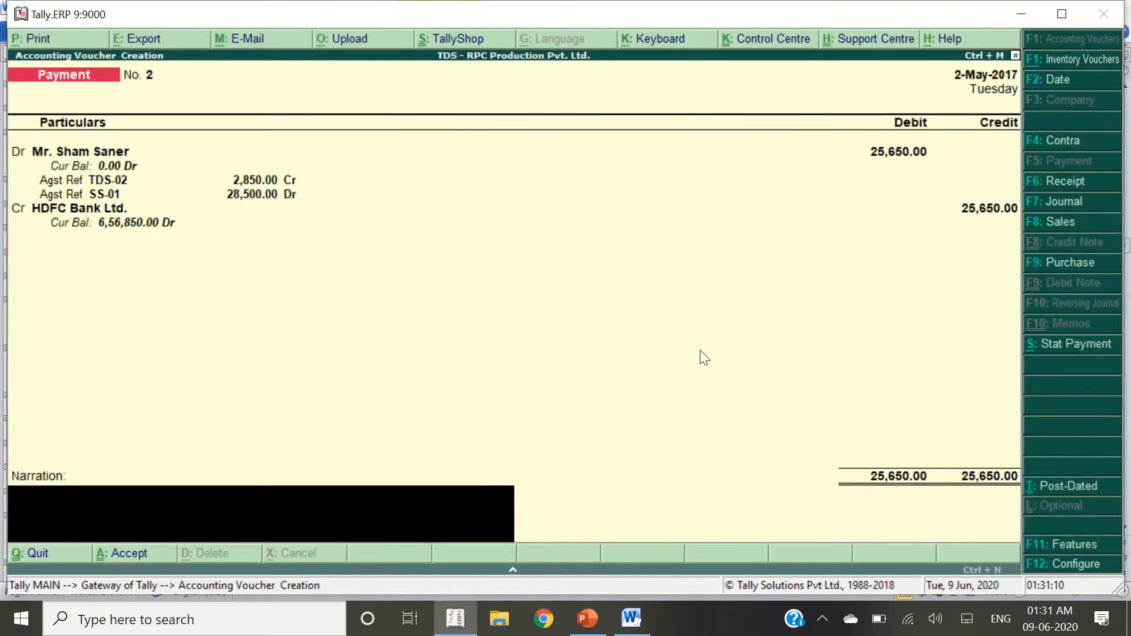
key("Return")
key("Return")
key("alt+Tab")
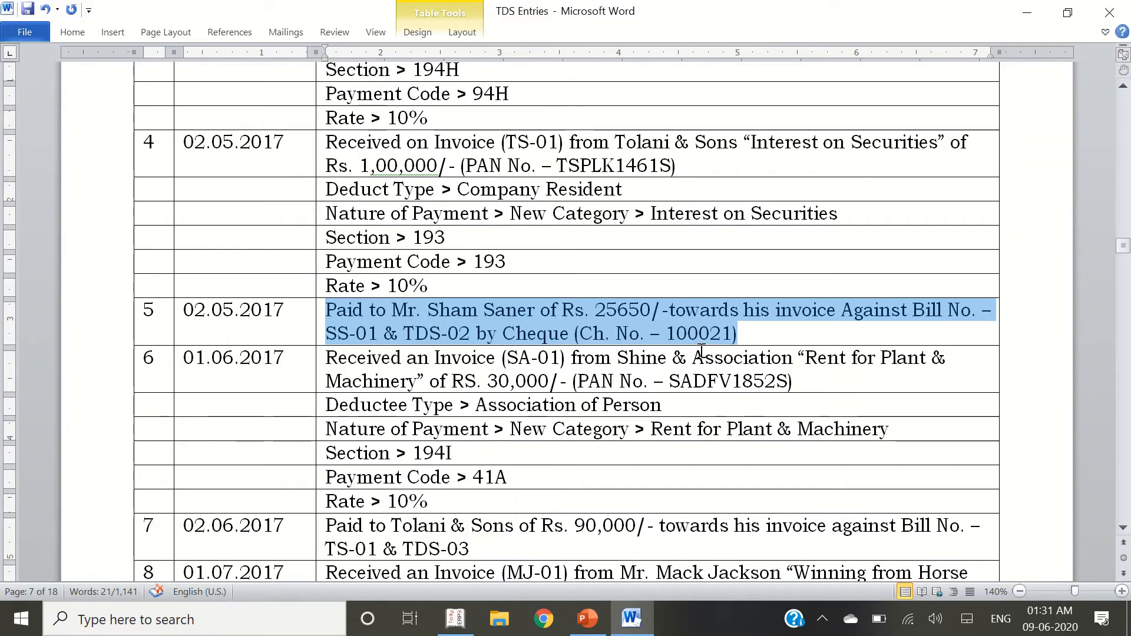
For entry 6, start a Journal and create a ledger named Rent for Plant & Machinery
scroll(701, 352, "down", 2)
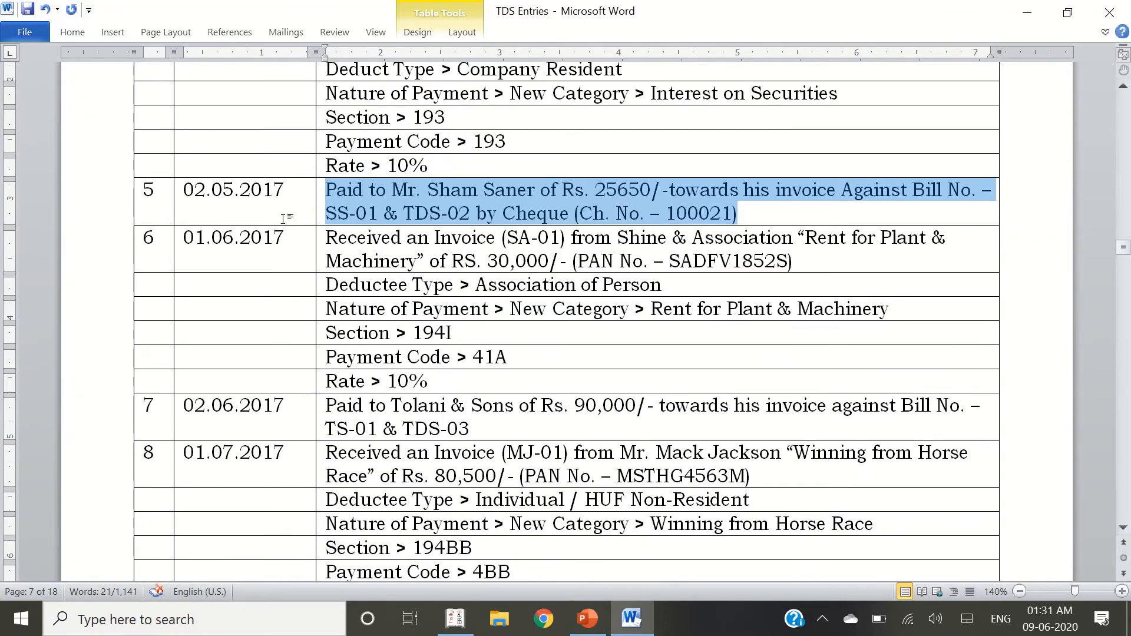
left_click(311, 234)
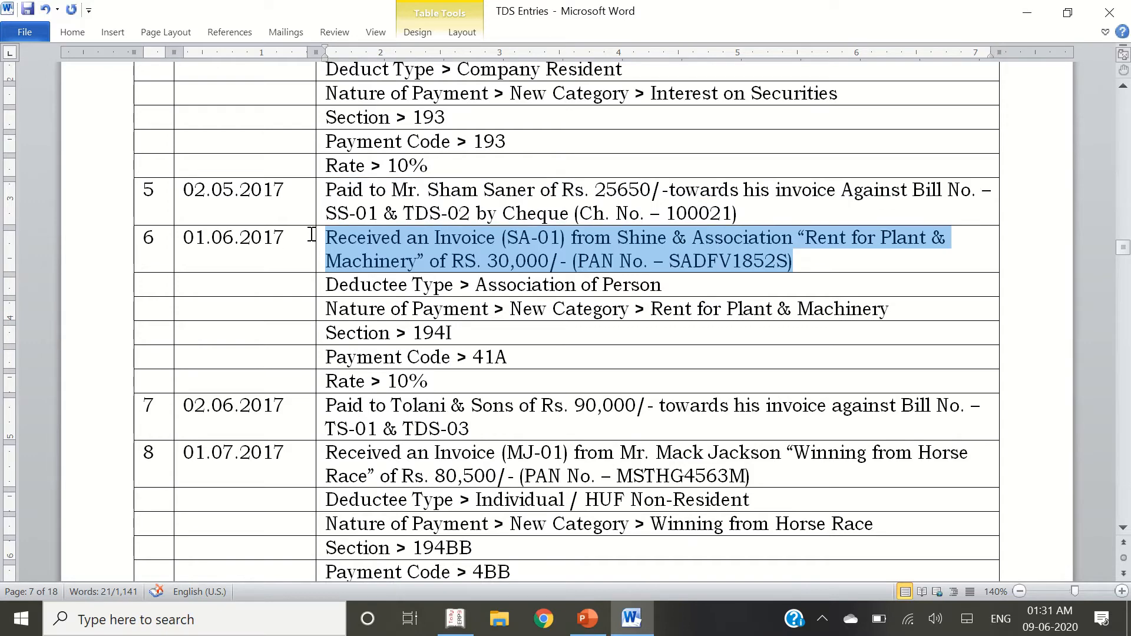
key("alt+Tab")
key("alt+Tab")
key("alt+Tab")
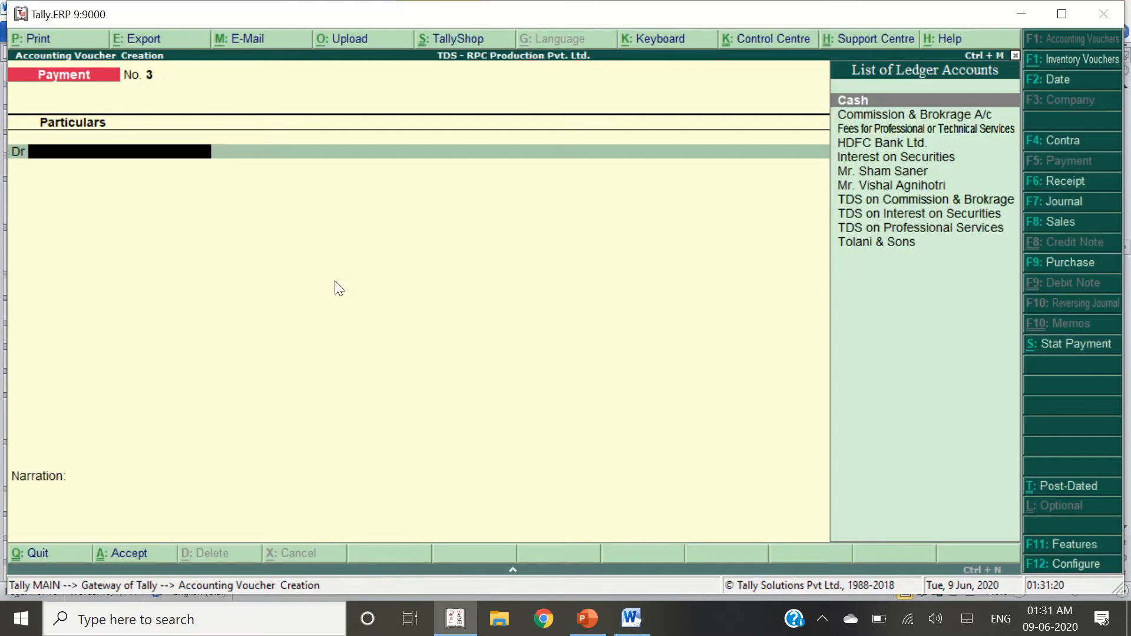
key("F7")
key("alt+c")
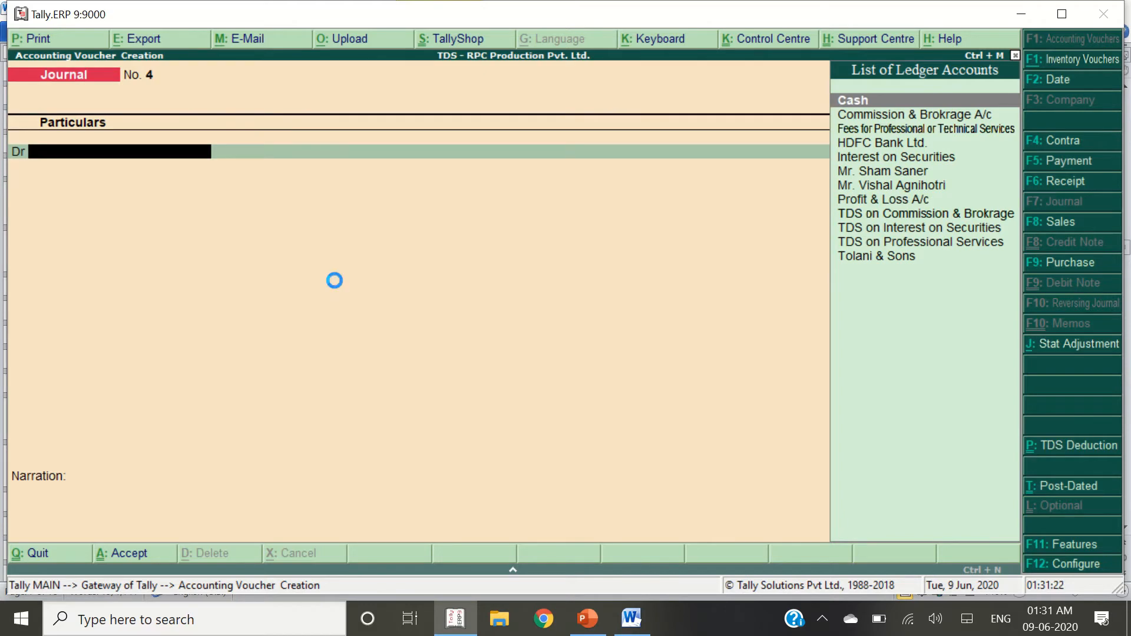
type("Rent for Plan")
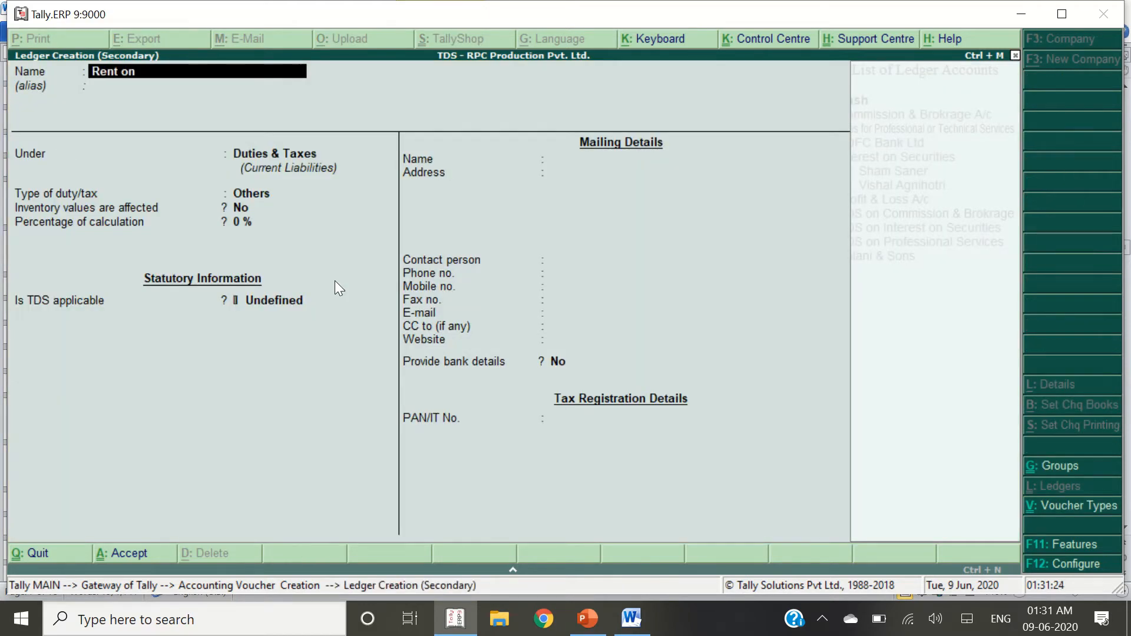
key("alt+Tab")
key("alt+Tab")
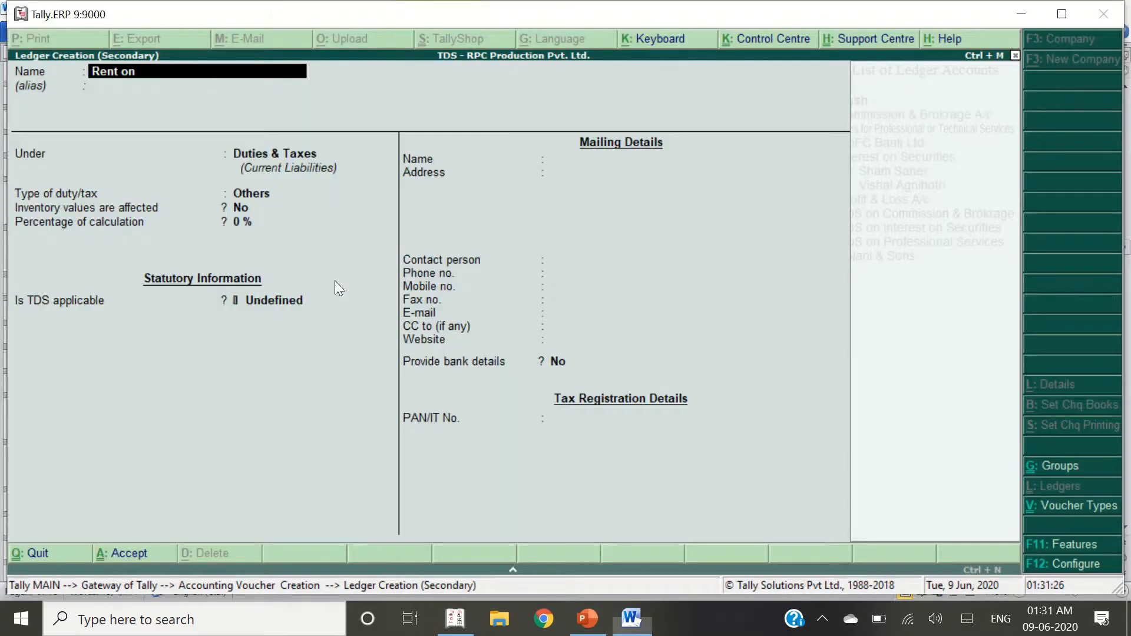
key("BackSpace")
key("BackSpace")
key("BackSpace")
type("for Plant")
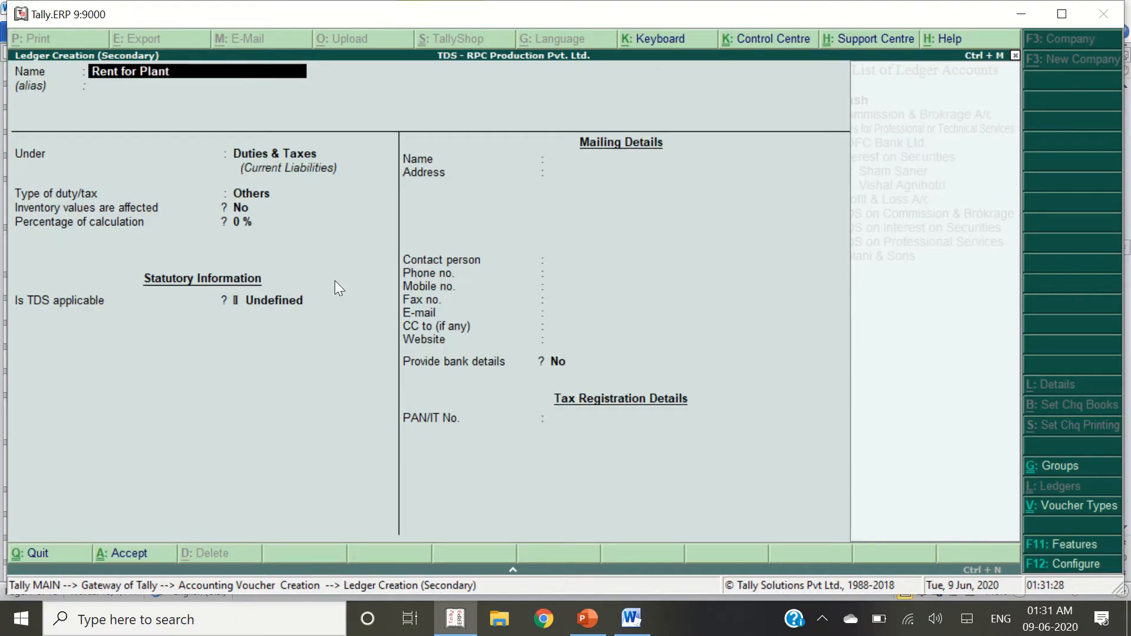
type(" & Machinery")
key("Return")
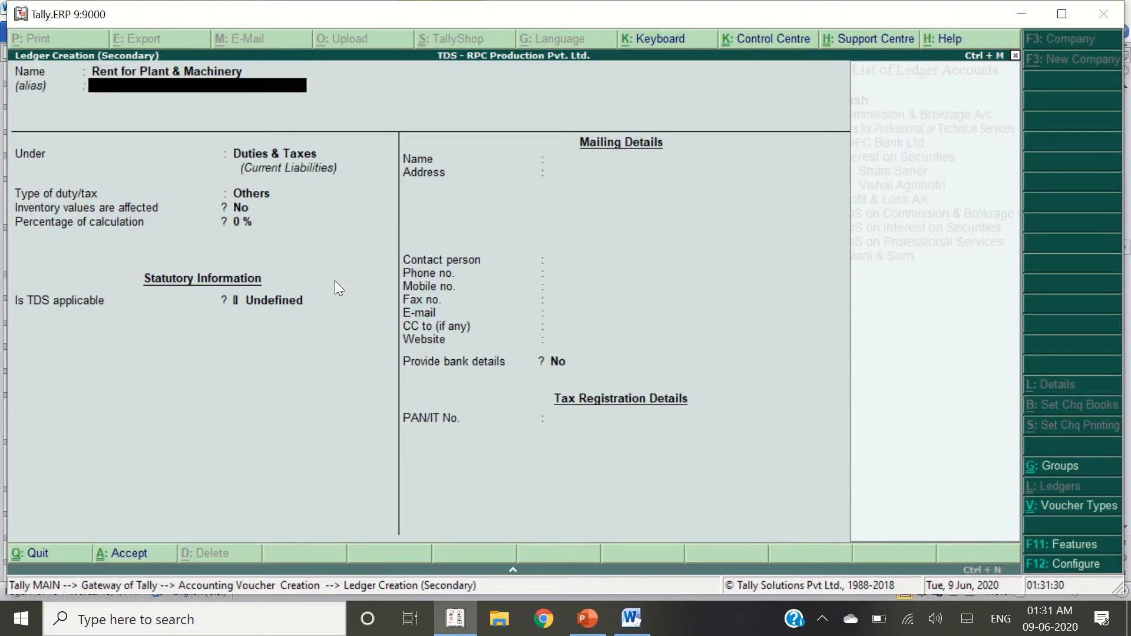
key("Return")
Put the ledger under Indirect Expenses with TDS applicable and a New Category nature of payment
type("Indire")
key("Down")
key("Down")
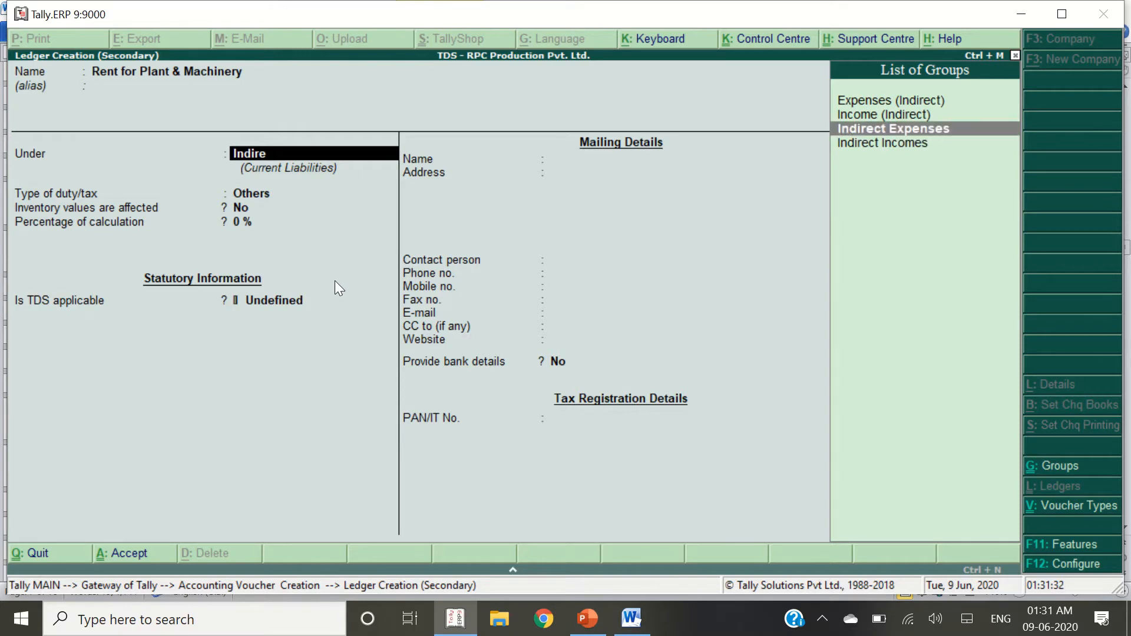
key("Return")
key("Return")
key("Return")
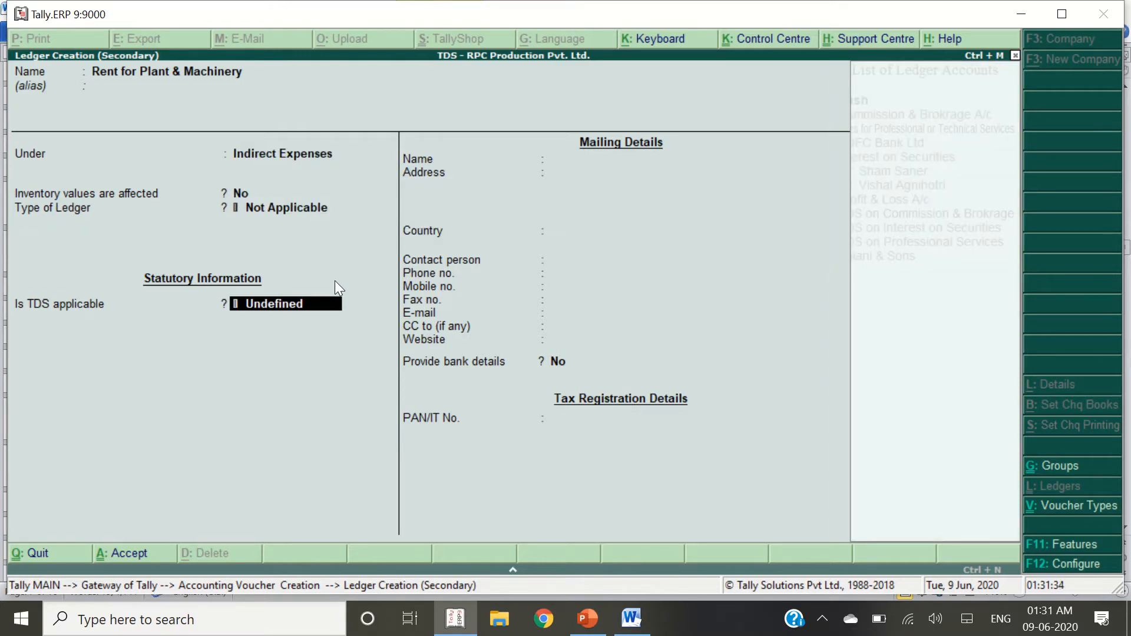
key("Up")
key("Up")
key("Return")
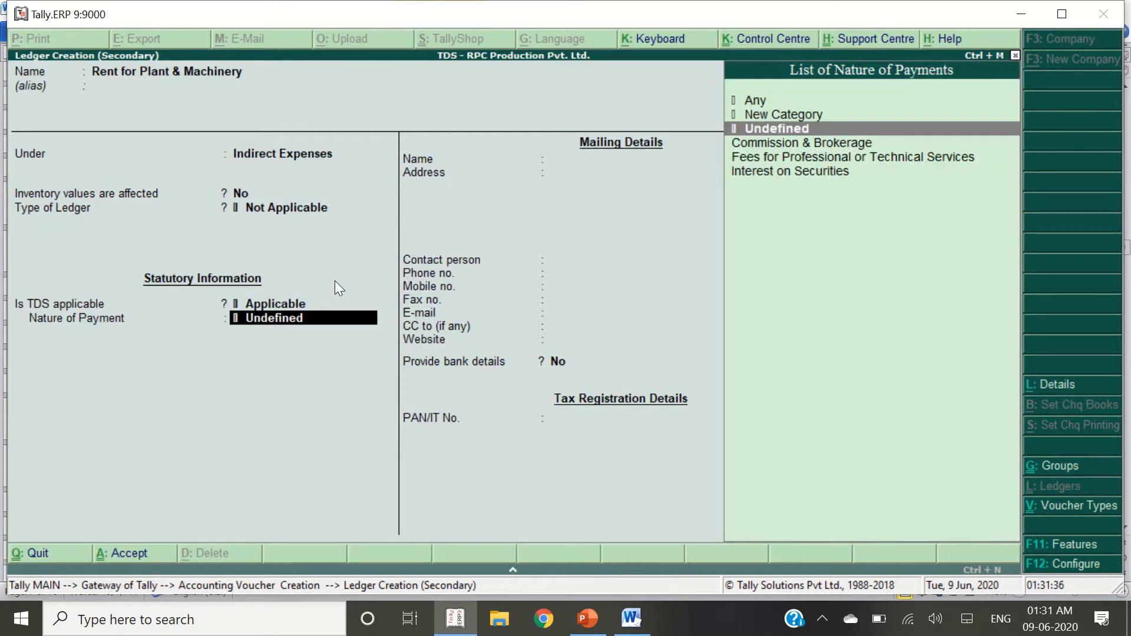
key("Up")
key("Return")
Name the new nature of payment Rent for Plant & Machinery
type("R")
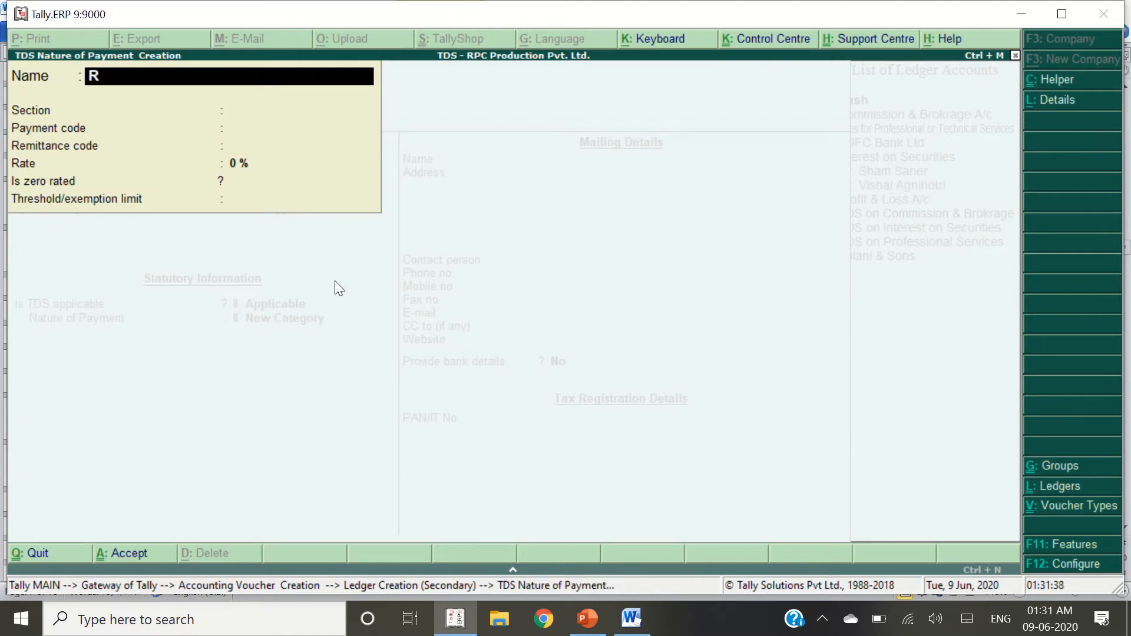
type("ent Ofj")
key("BackSpace")
key("BackSpace")
type("fo")
key("BackSpace")
key("BackSpace")
key("BackSpace")
type("for")
key("alt+Tab")
key("alt+Tab")
type("Plant & Mac")
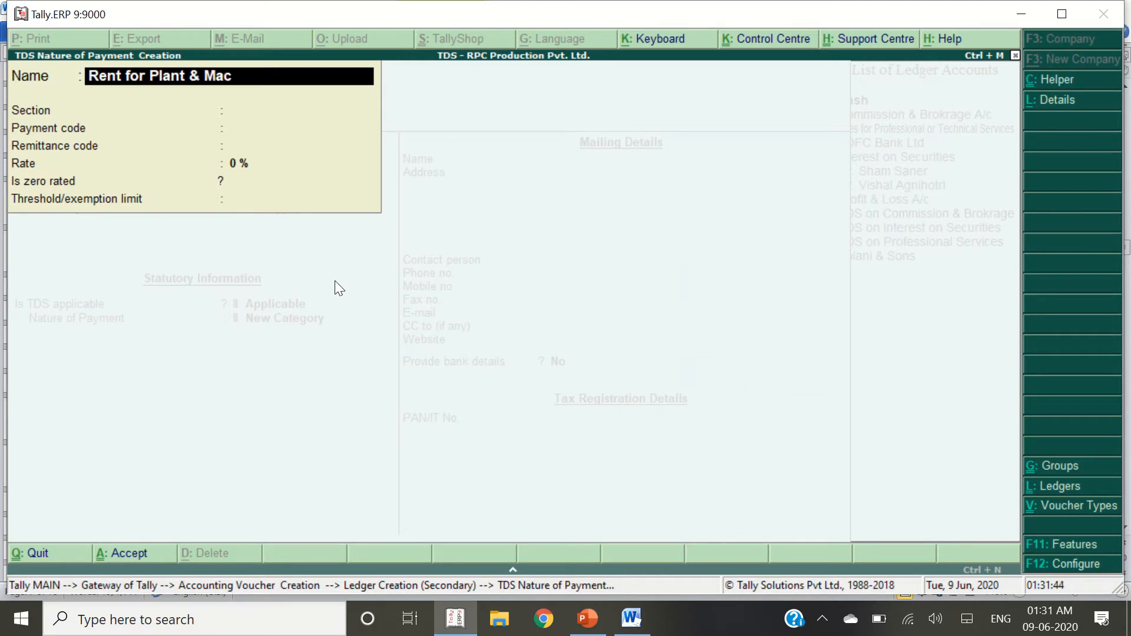
type("hiner")
key("Return")
key("BackSpace")
type("y")
key("Return")
Give it Section 194I, payment code 41A and a 10% rate, then accept it
key("alt+Tab")
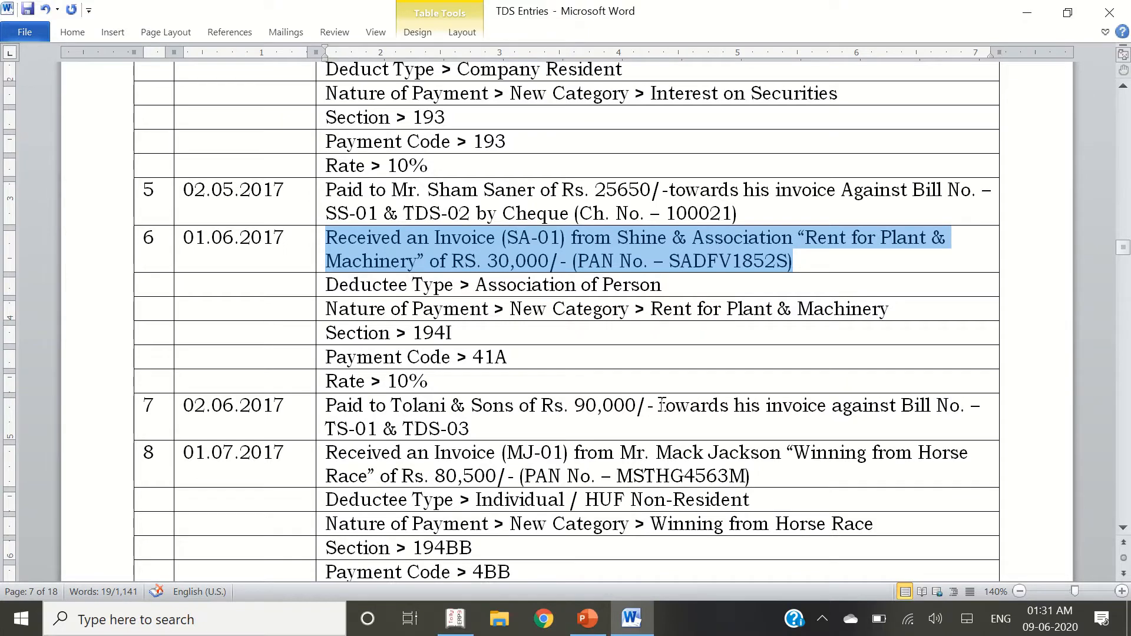
left_click(497, 336)
key("alt+Tab")
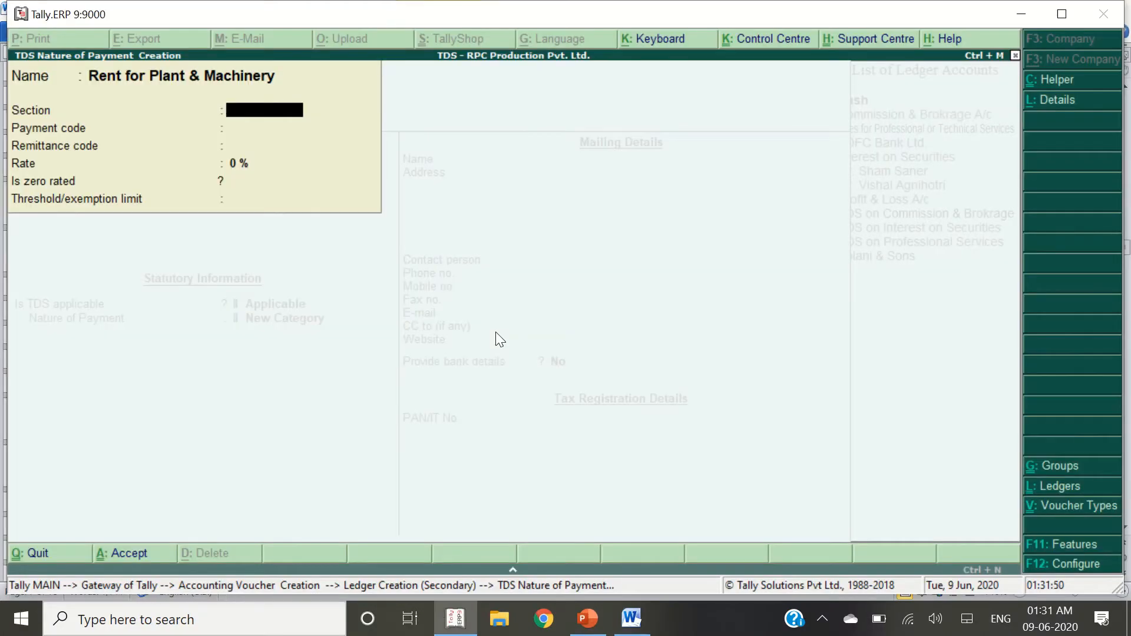
type("194I")
key("Return")
key("alt+Tab")
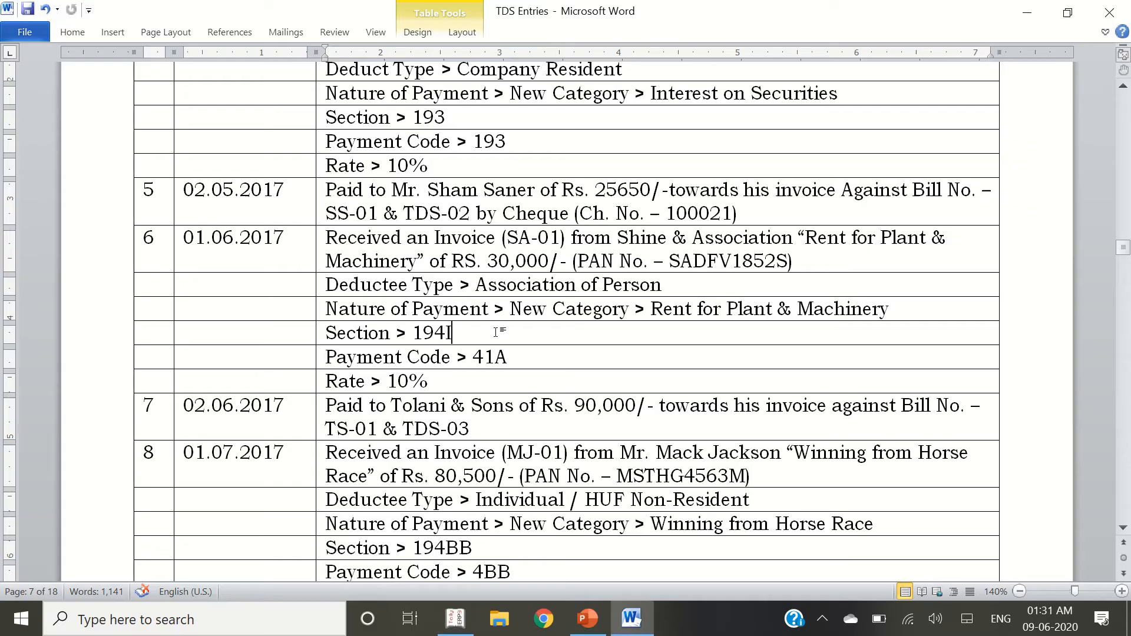
key("alt+Tab")
type("41a")
key("Return")
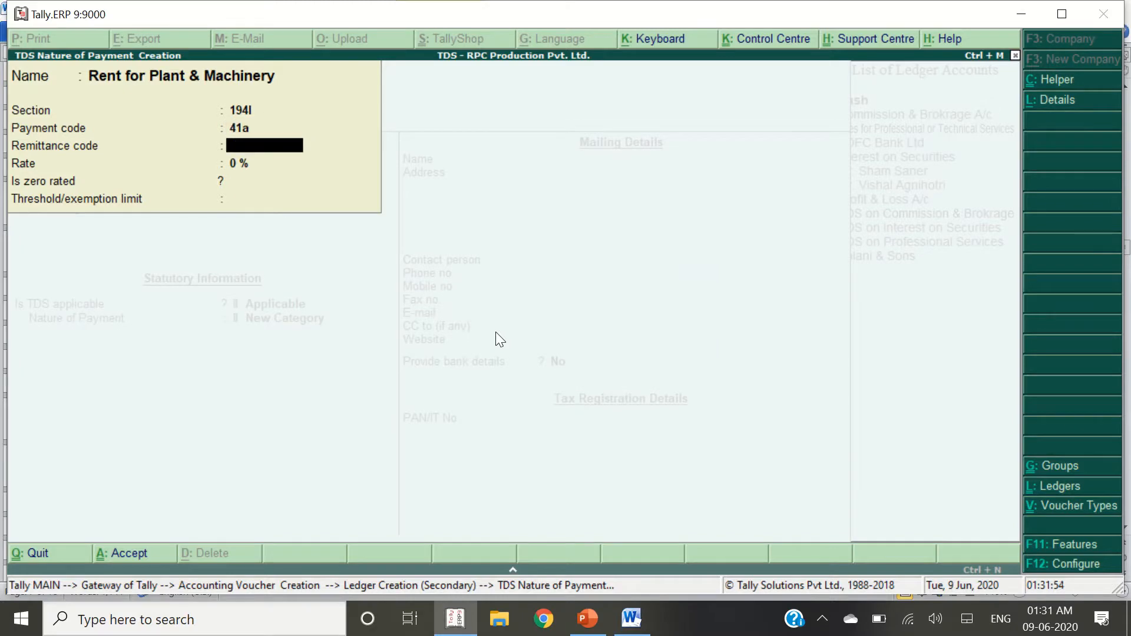
key("BackSpace")
key("BackSpace")
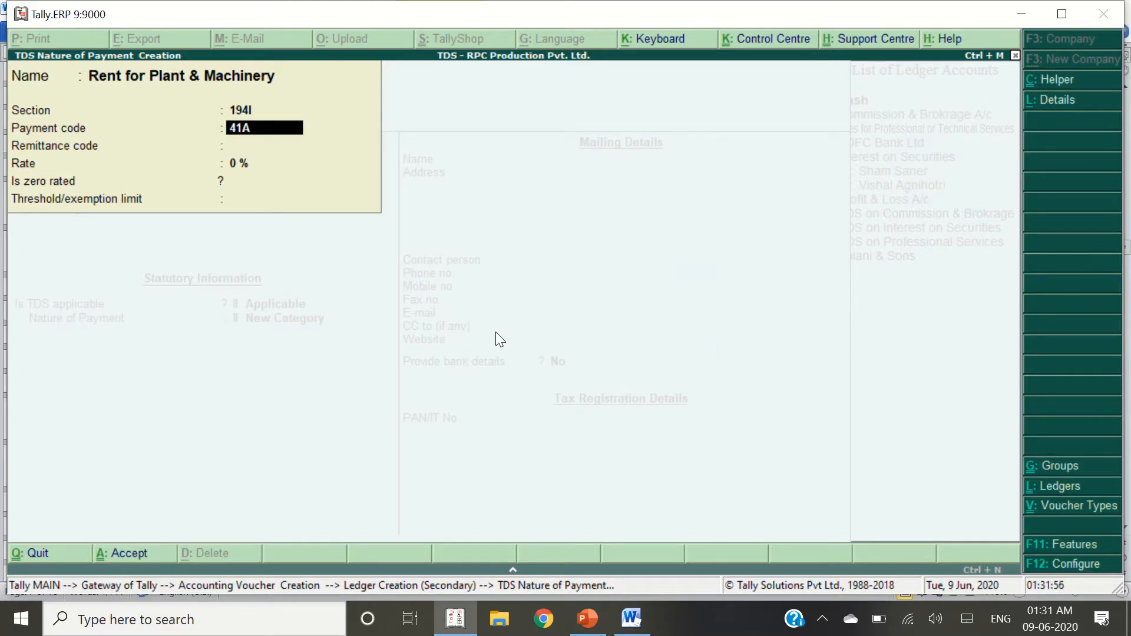
key("Return")
key("Return")
type("10")
key("Return")
key("Return")
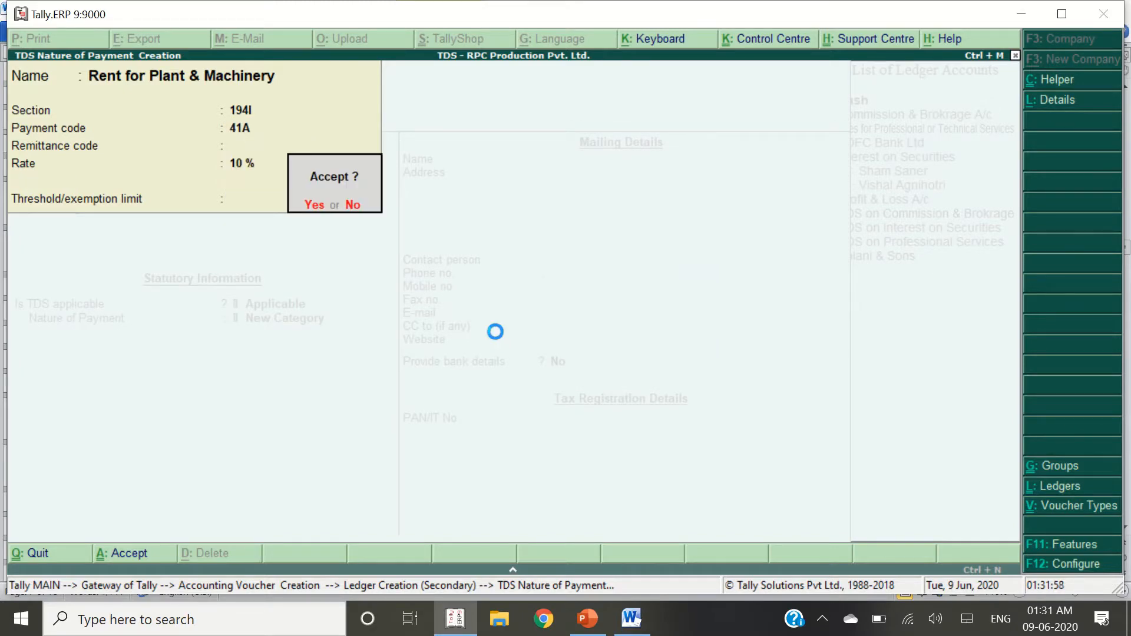
key("Return")
key("Return")
key("Return")
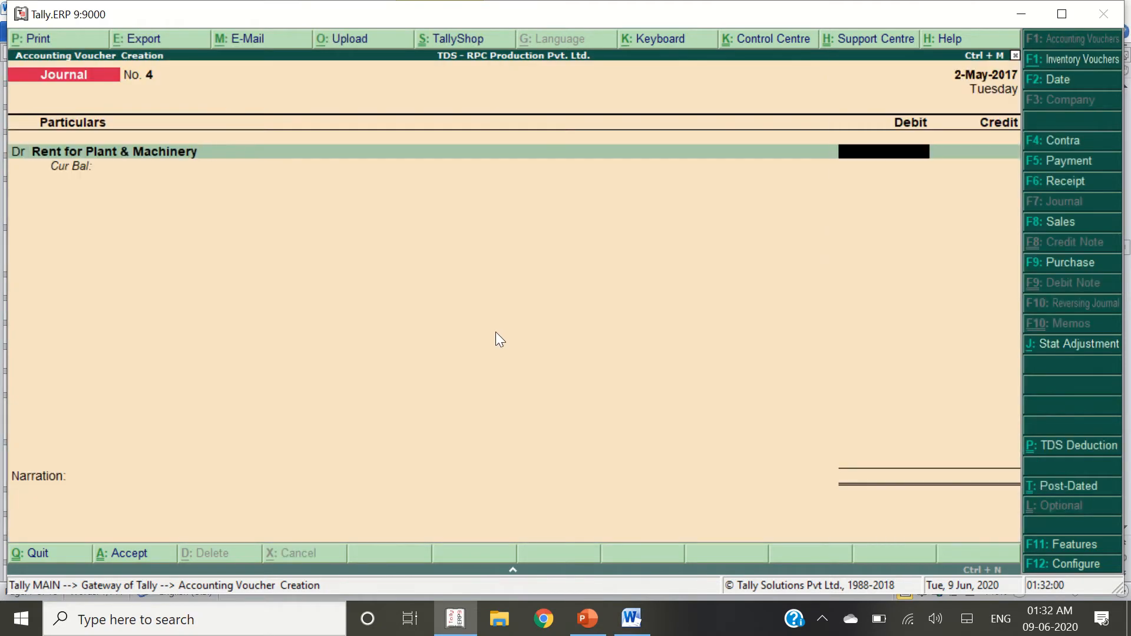
Save the Rent for Plant & Machinery ledger and debit it 30,000 in Journal No. 4
key("alt+Tab")
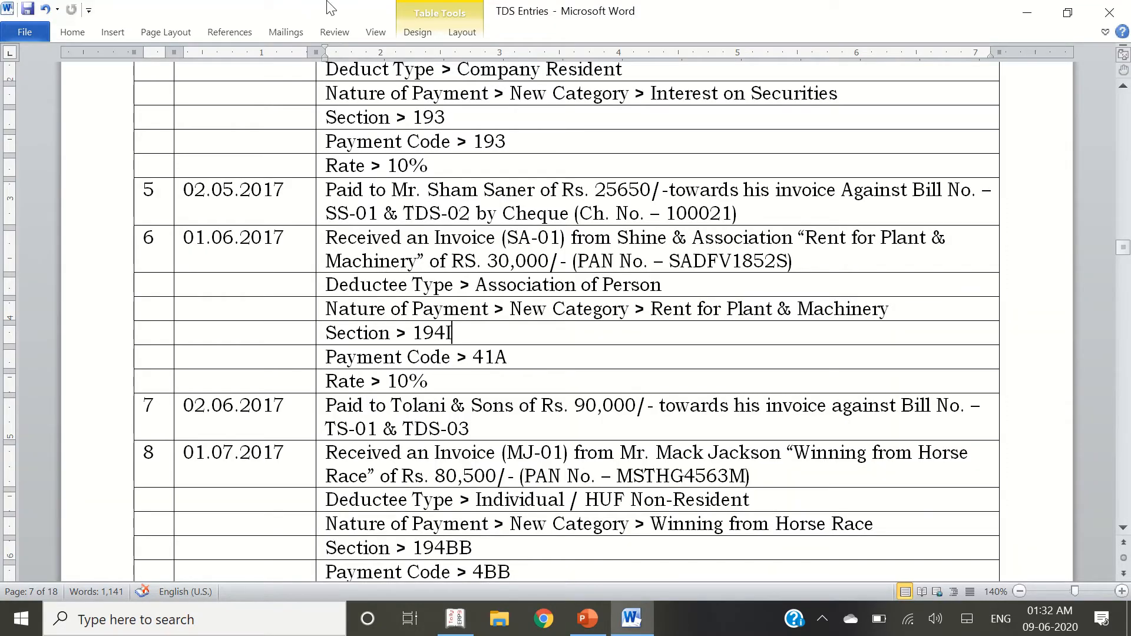
mouse_move(448, 11)
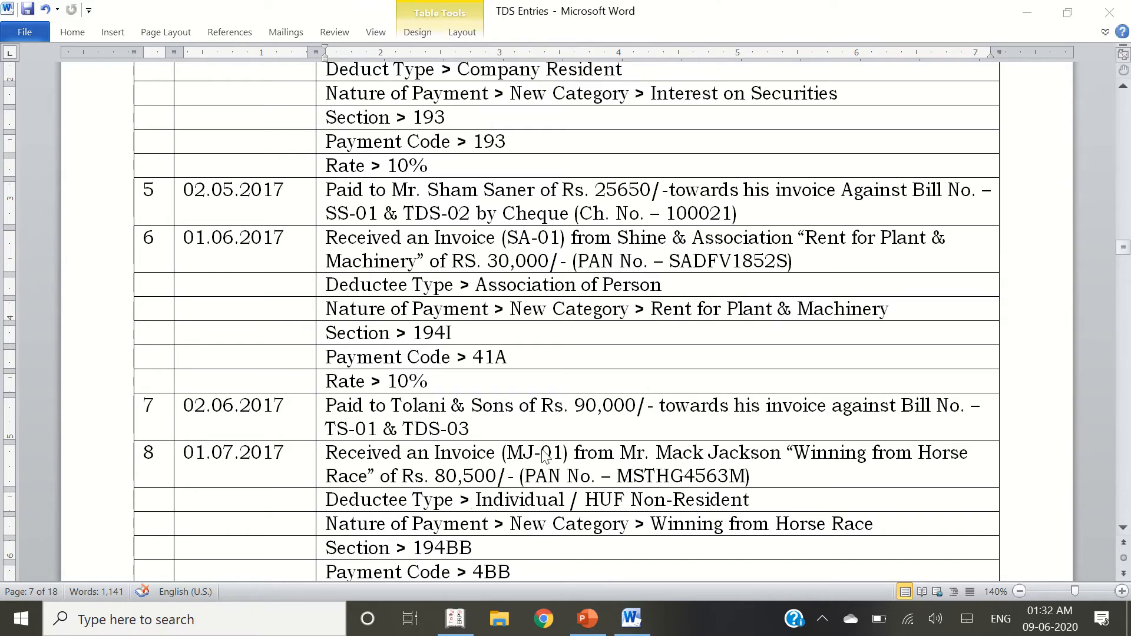
key("alt+Tab")
key("alt+Tab")
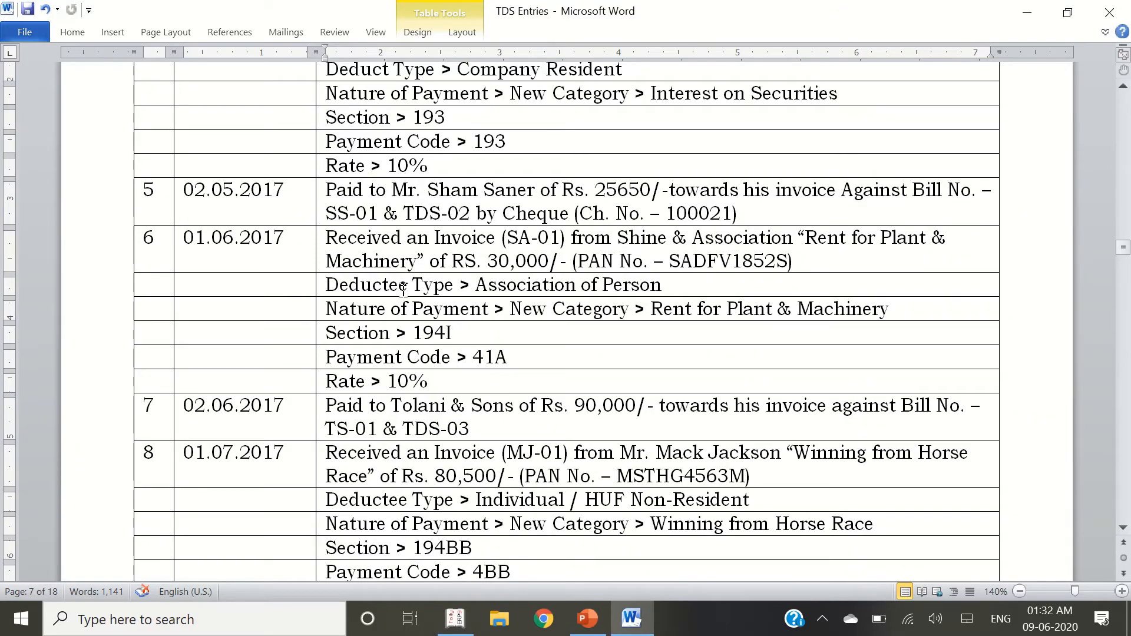
key("Up")
key("Up")
key("Up")
triple_click(306, 254)
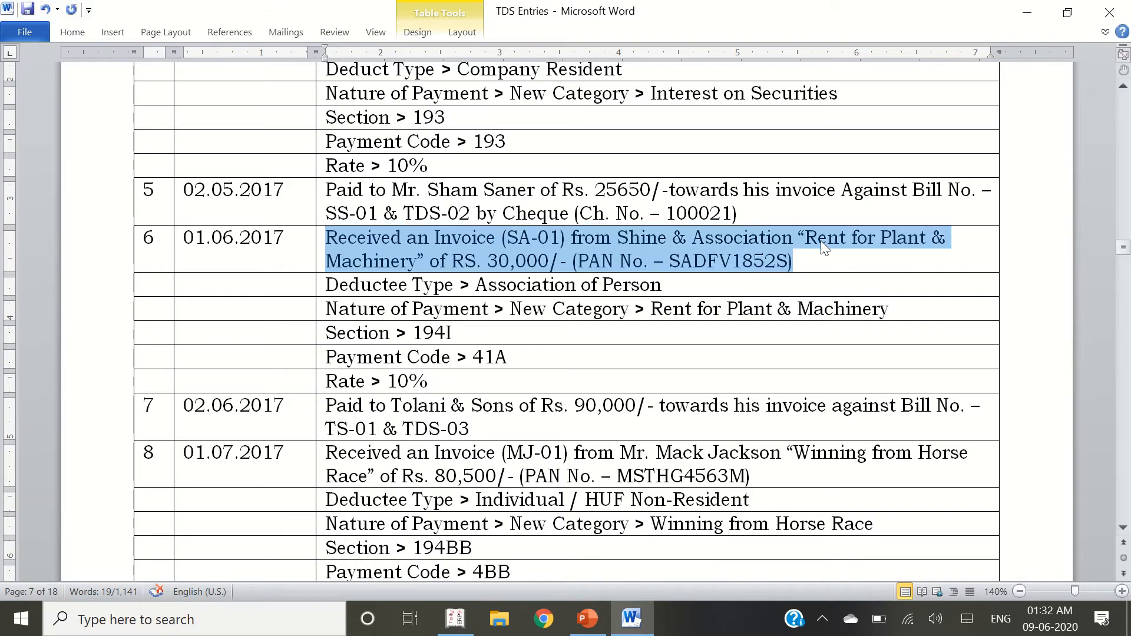
key("alt+Tab")
type("3")
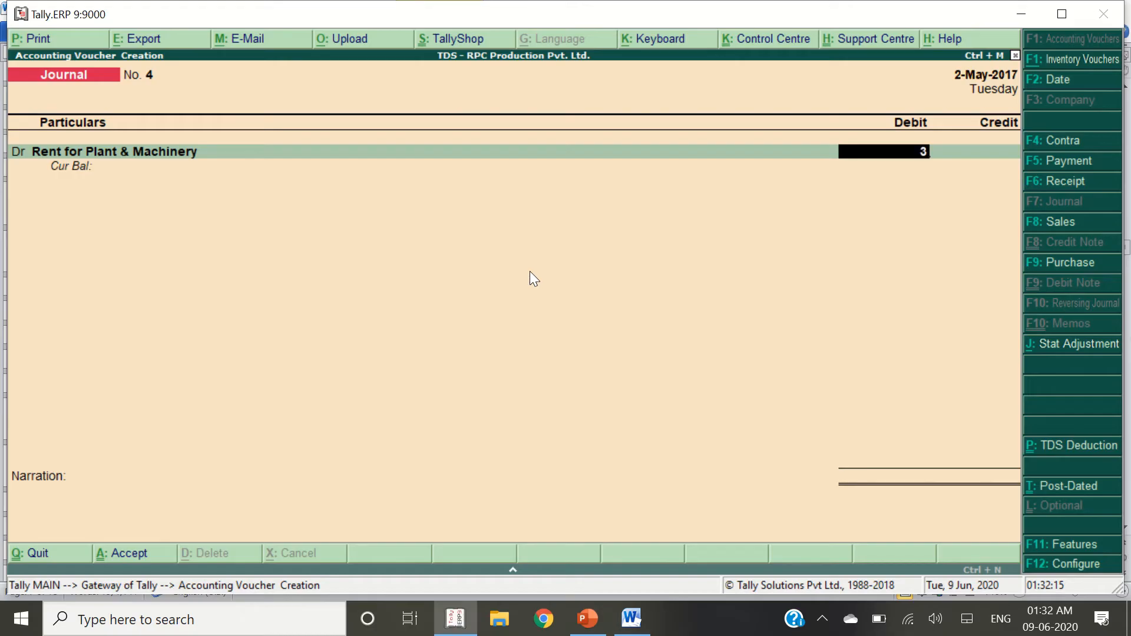
type("0000")
key("Return")
key("alt+Tab")
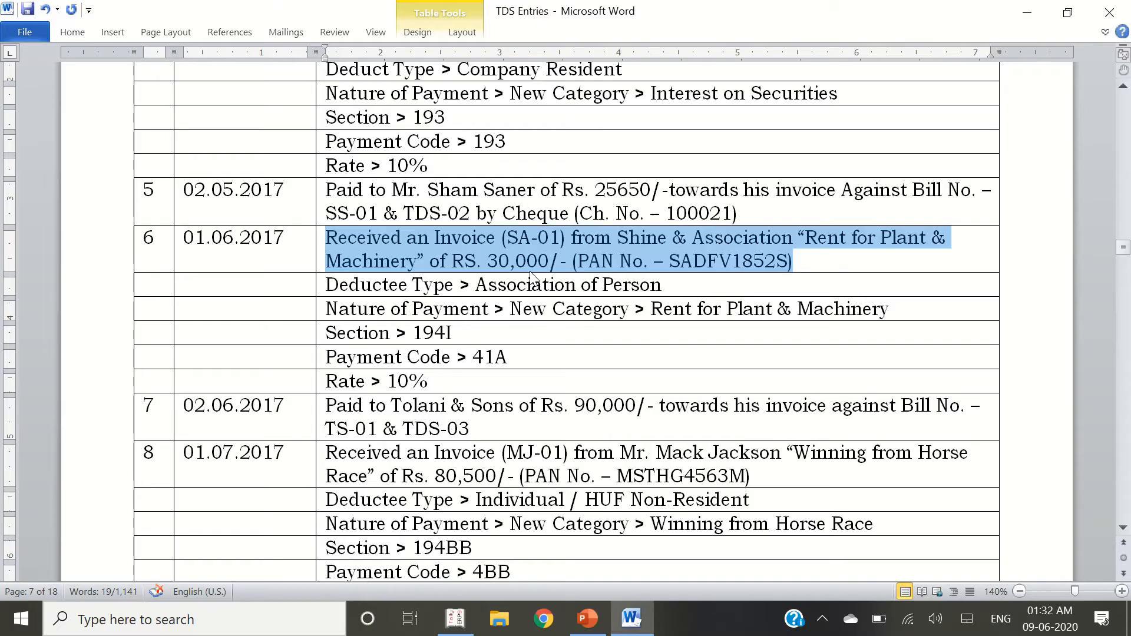
key("alt+Tab")
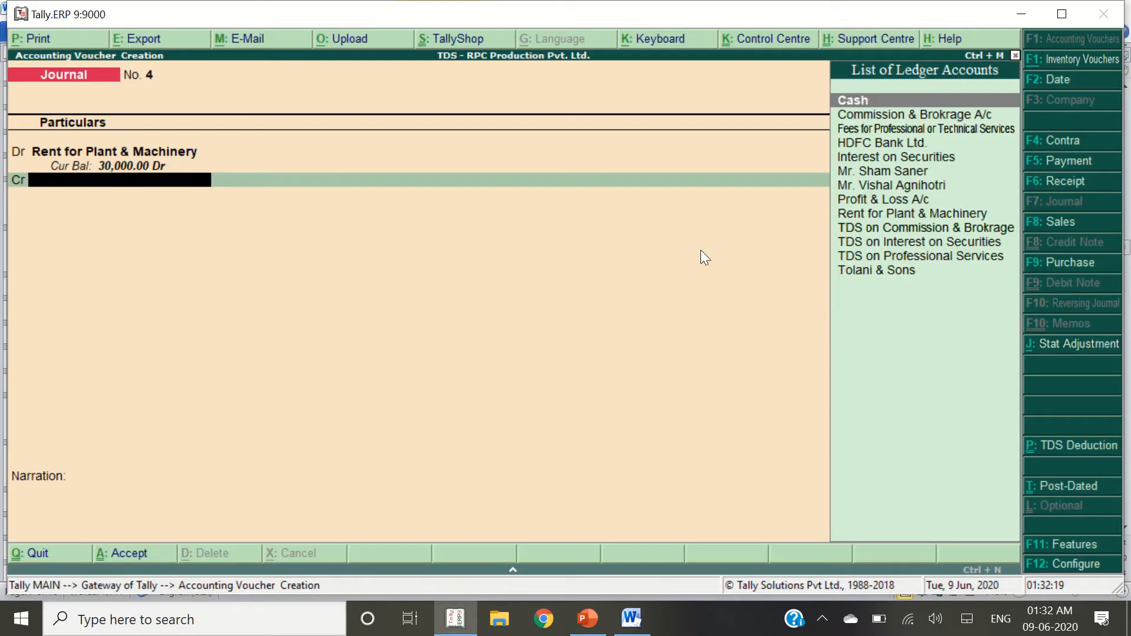
key("alt+c")
Create the ledger Shine & Association under Sundry Creditors
type("Shine")
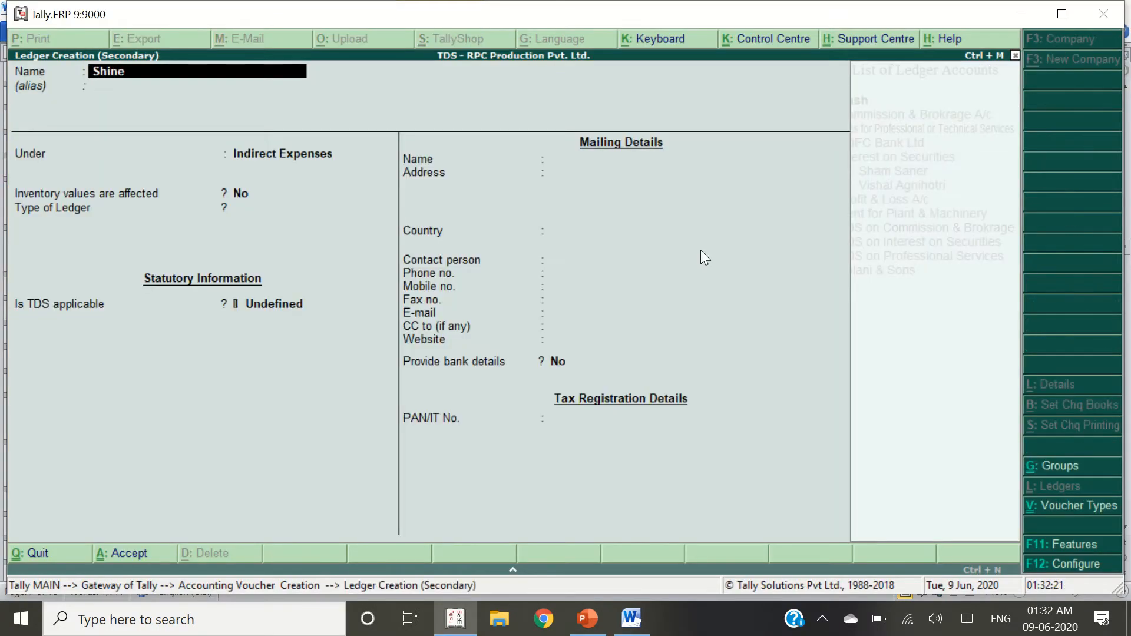
type(" & Association")
key("Return")
key("Return")
type("Sun")
key("Return")
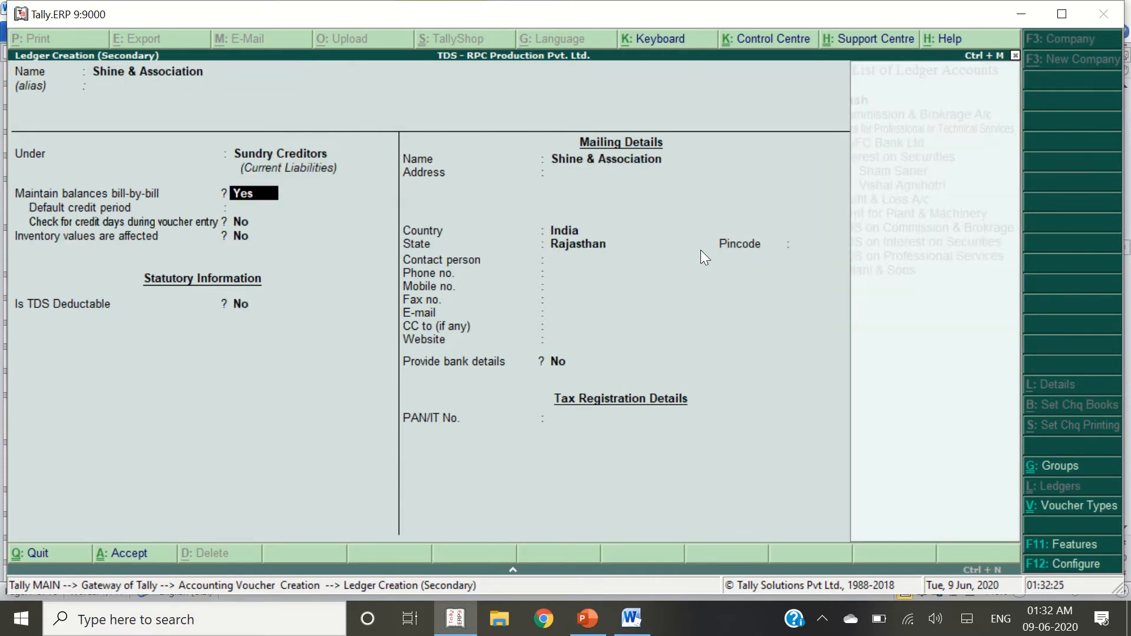
key("Return")
key("Return")
key("Return")
key("Return")
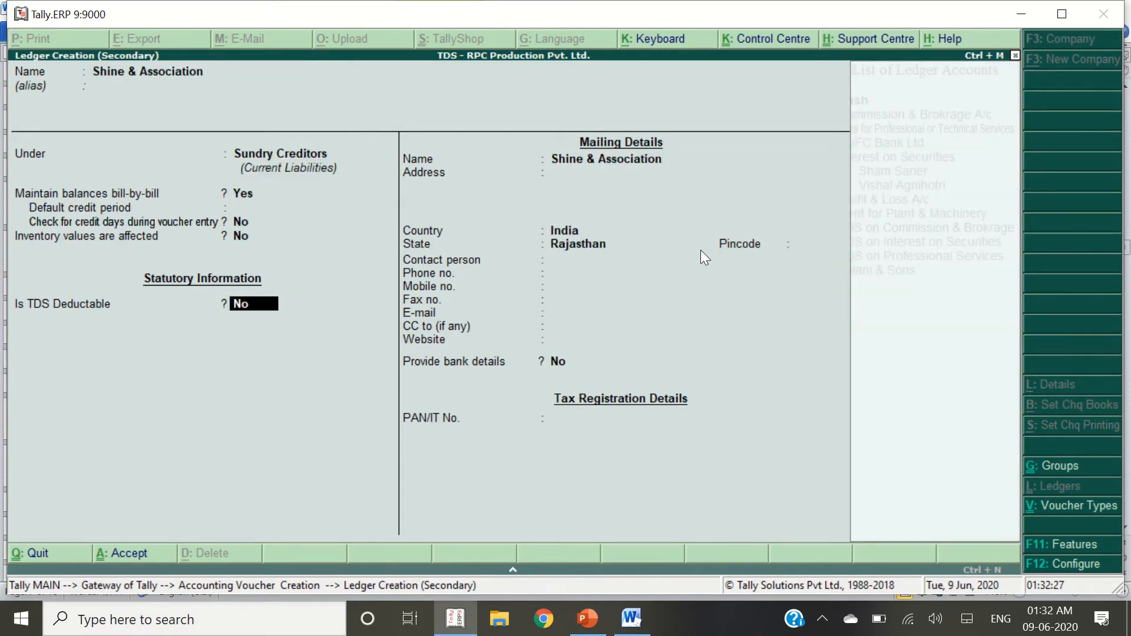
Mark it TDS deductable, deductee type Association of Persons, deducting TDS in the same voucher
key("y")
key("Down")
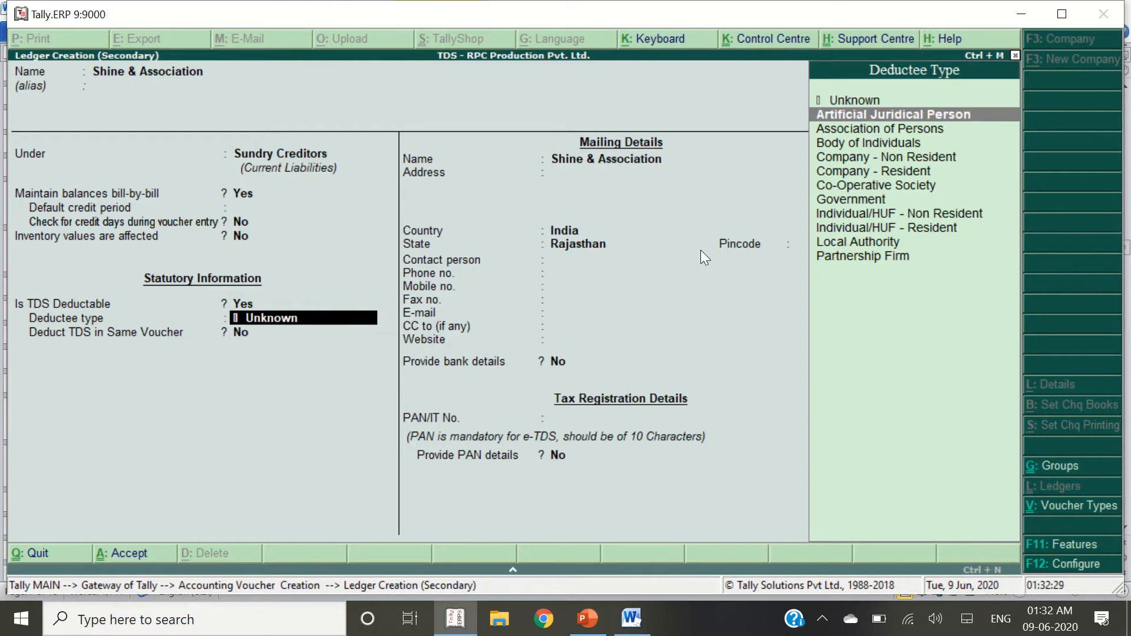
key("alt+Tab")
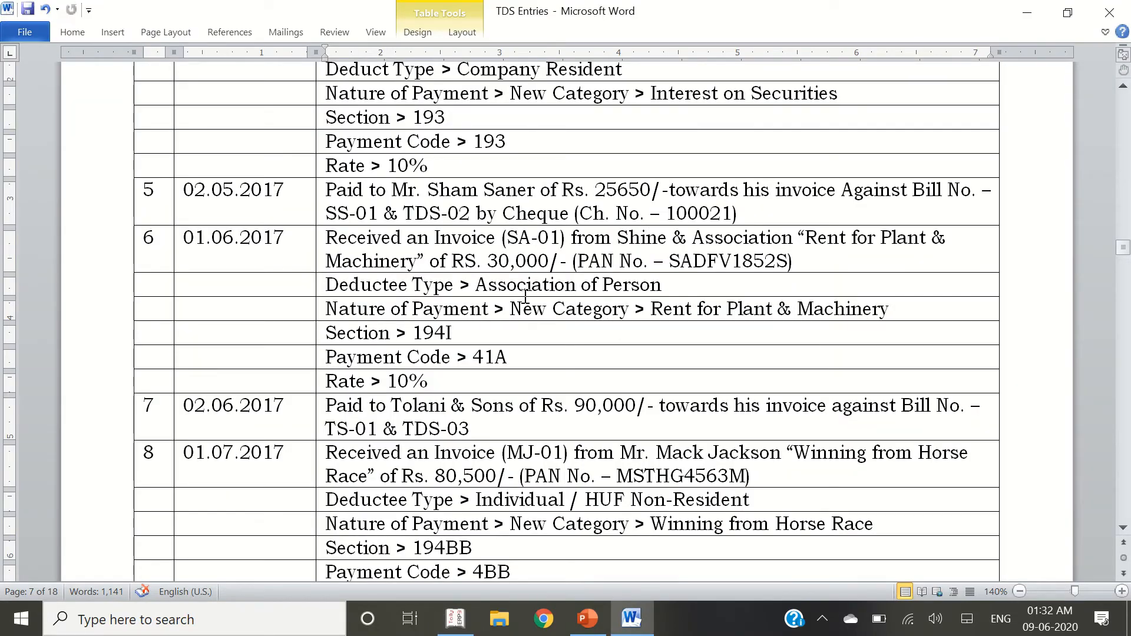
left_click_drag(476, 285, 683, 286)
key("ctrl+c")
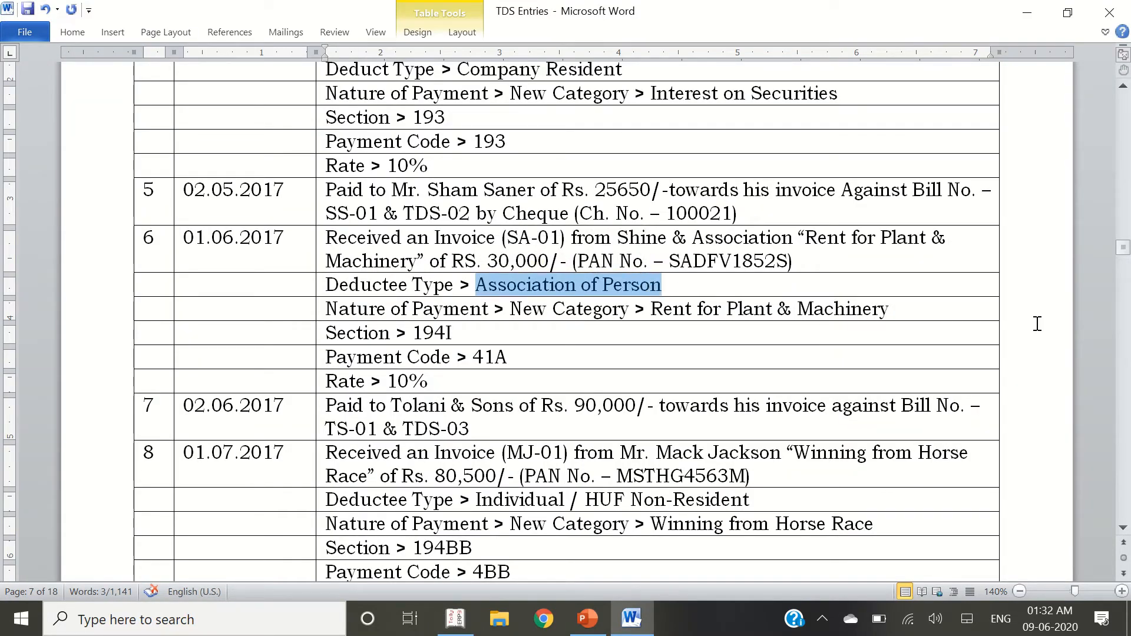
key("alt+Tab")
key("ctrl+alt+v")
key("BackSpace")
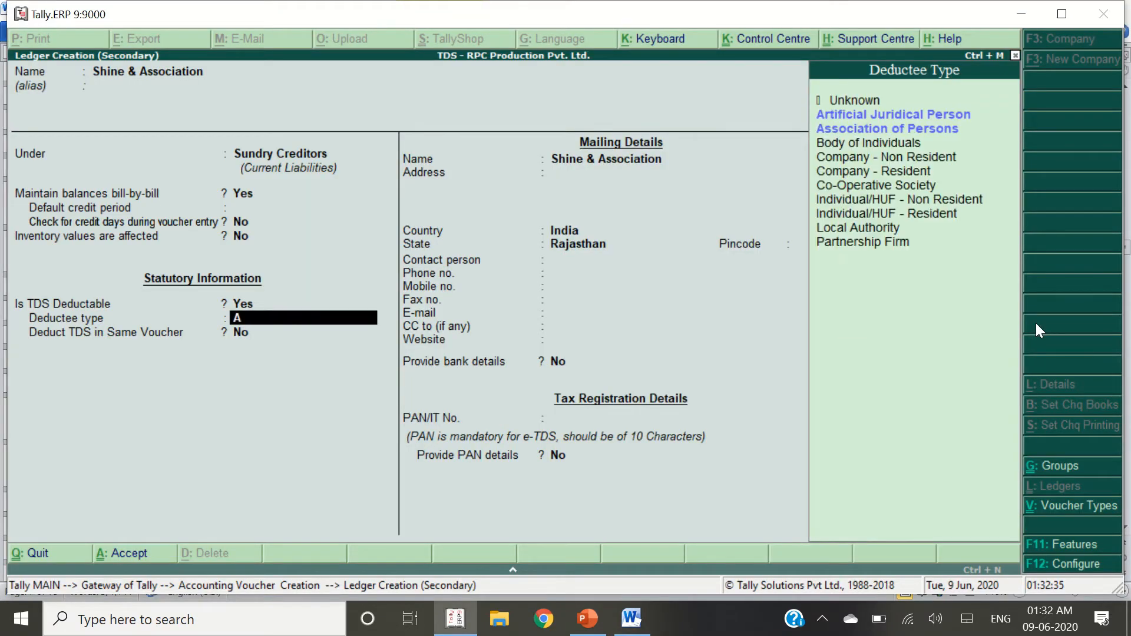
type("Ass")
key("Return")
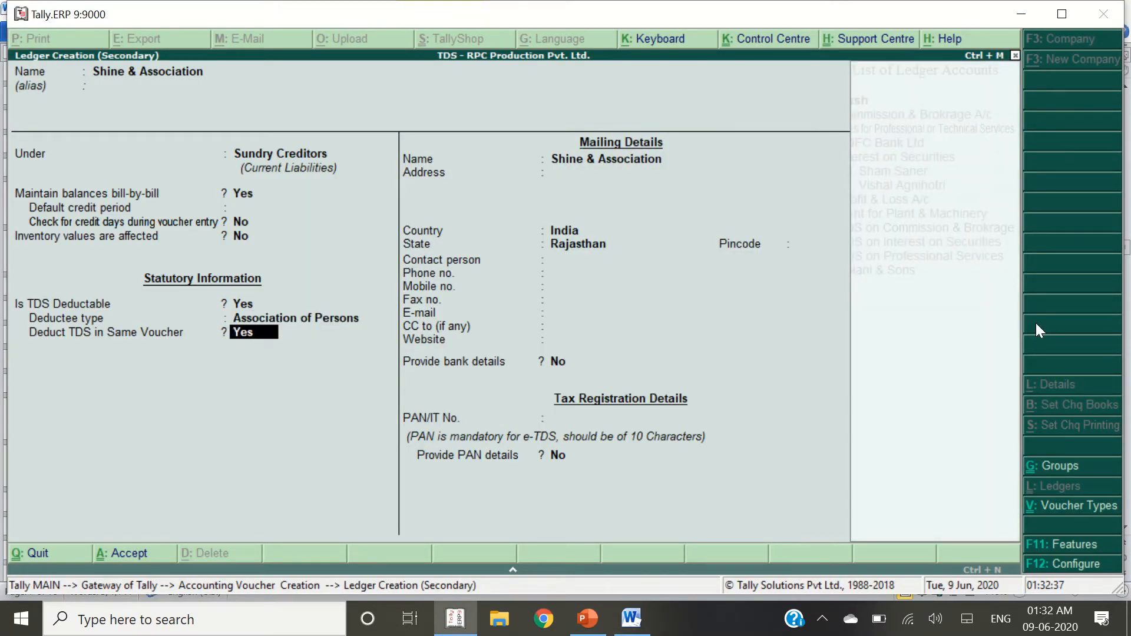
key("Return")
key("Return")
key("Return")
key("Return")
key("Return")
key("Return")
key("Return")
key("Return")
key("Return")
key("Return")
key("Return")
key("Return")
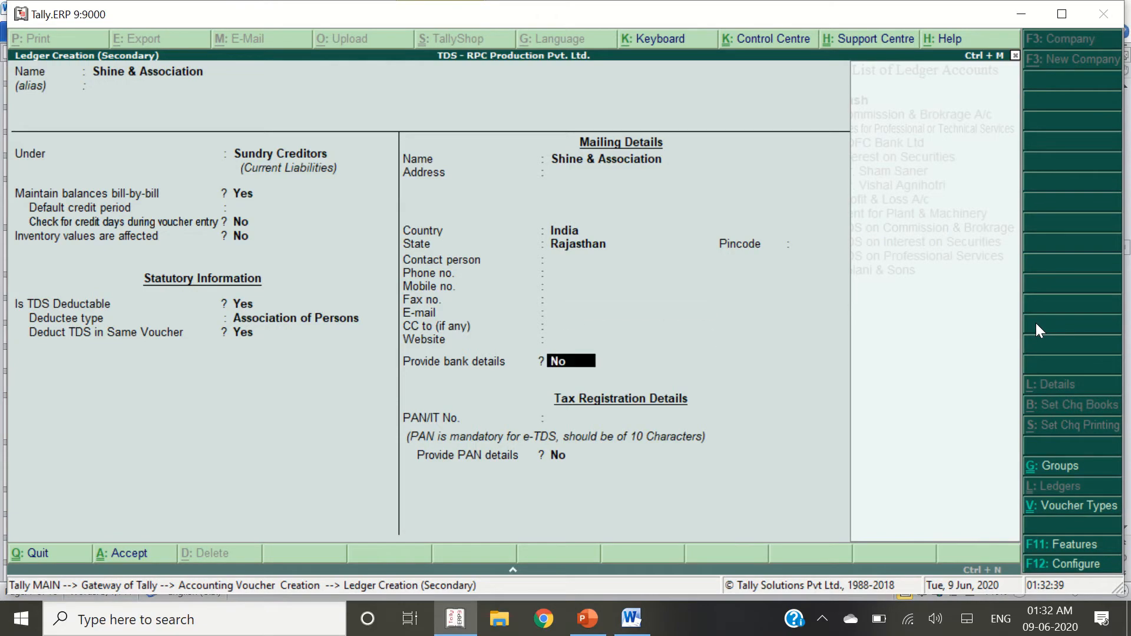
Paste the supplier's PAN from the notes, enable PAN details, and save the ledger
key("Return")
key("Return")
key("alt+Tab")
key("Right")
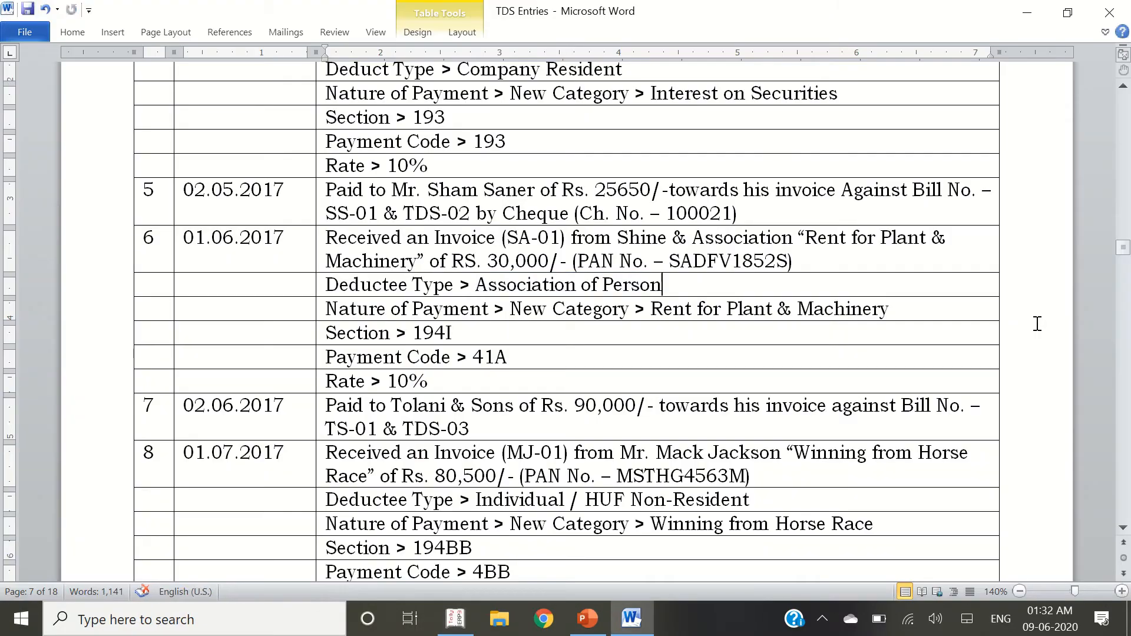
key("Up")
key("ctrl+shift+Right")
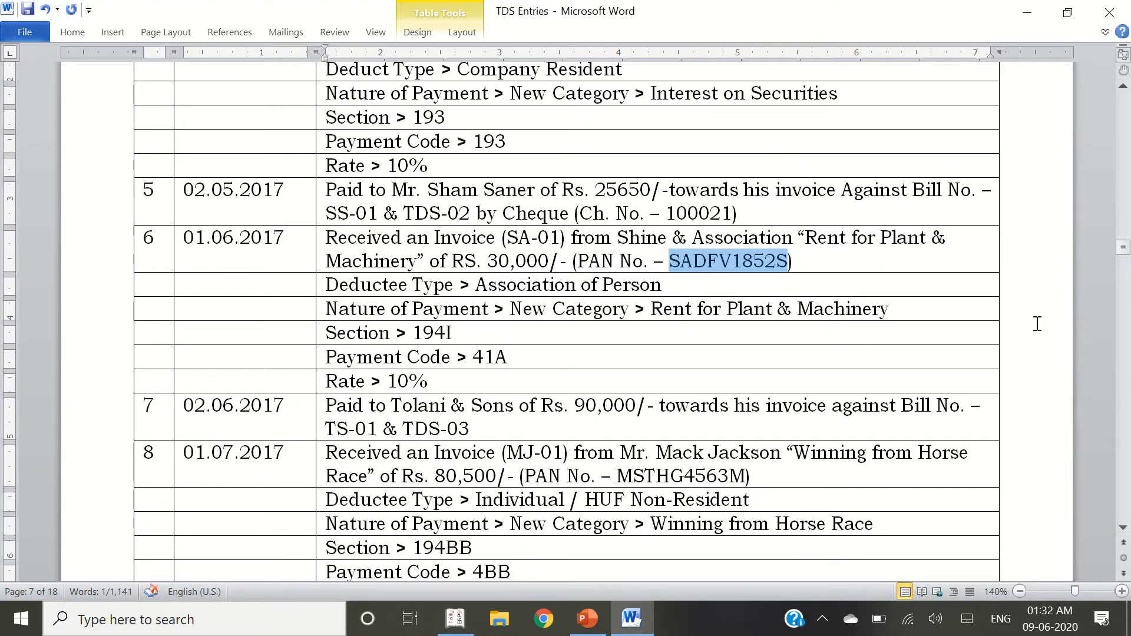
key("ctrl+c")
key("alt+Tab")
key("ctrl+alt+v")
key("Return")
key("y")
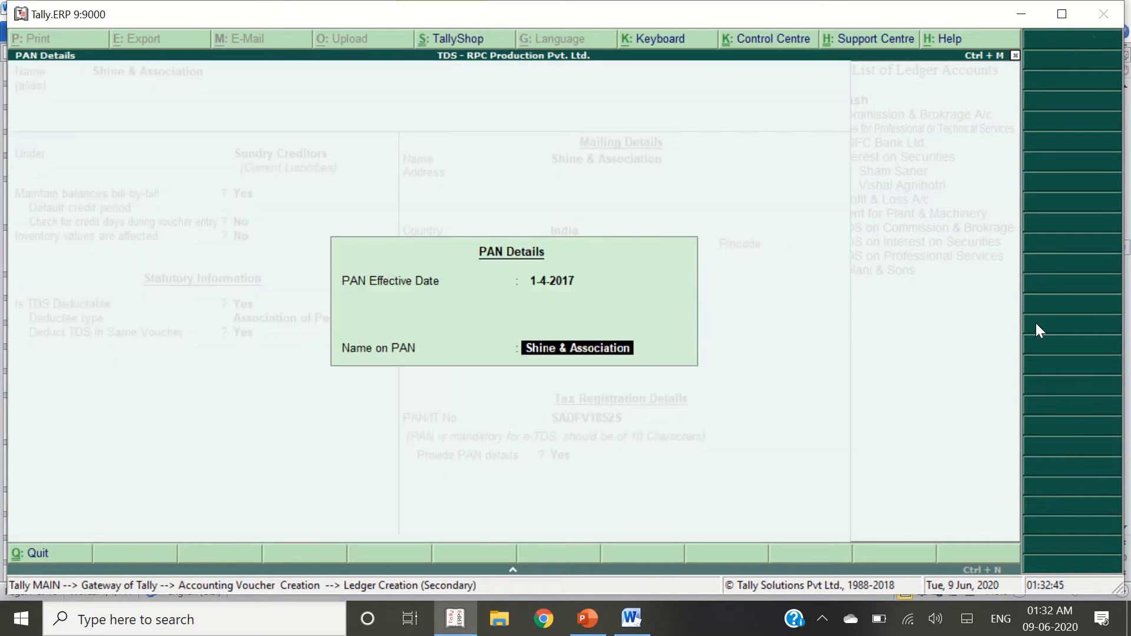
key("Return")
key("y")
key("alt+Tab")
key("alt+Tab")
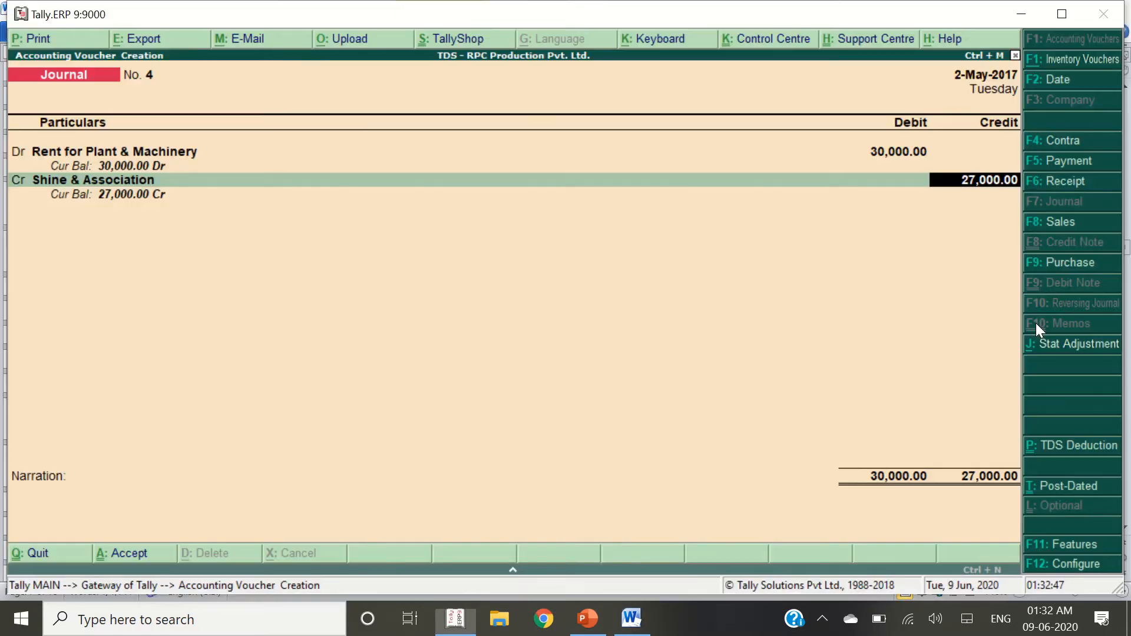
Add new bill references SA-01 (30,000 Cr) and TDS-04 (3,000 Dr) to Shine & Association's credit
key("Return")
key("Return")
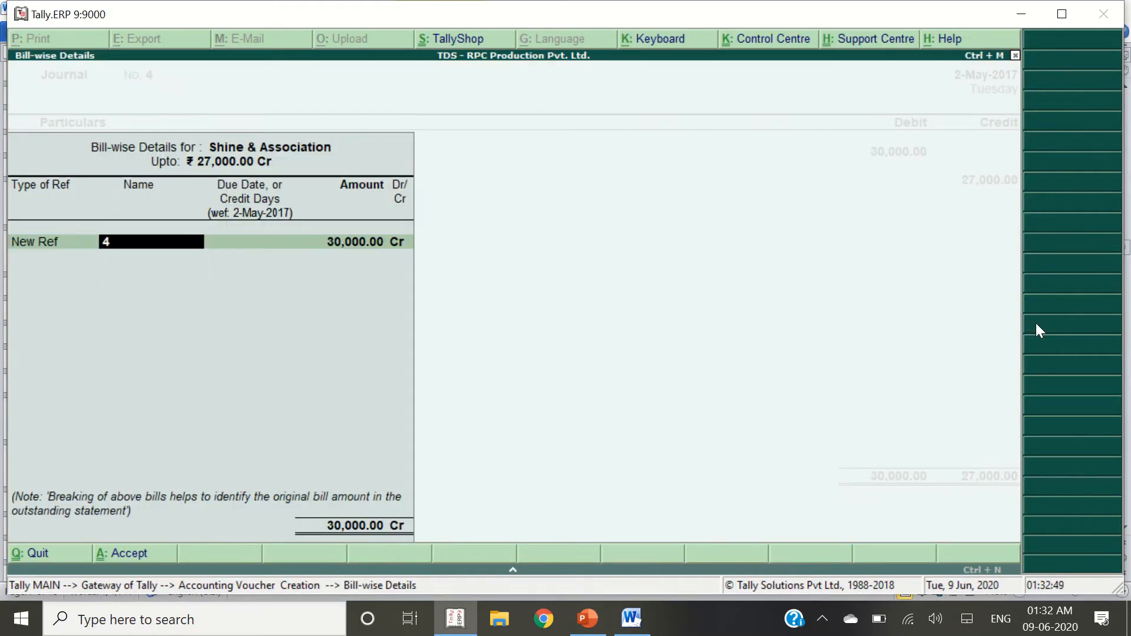
key("alt+Tab")
left_click(551, 241)
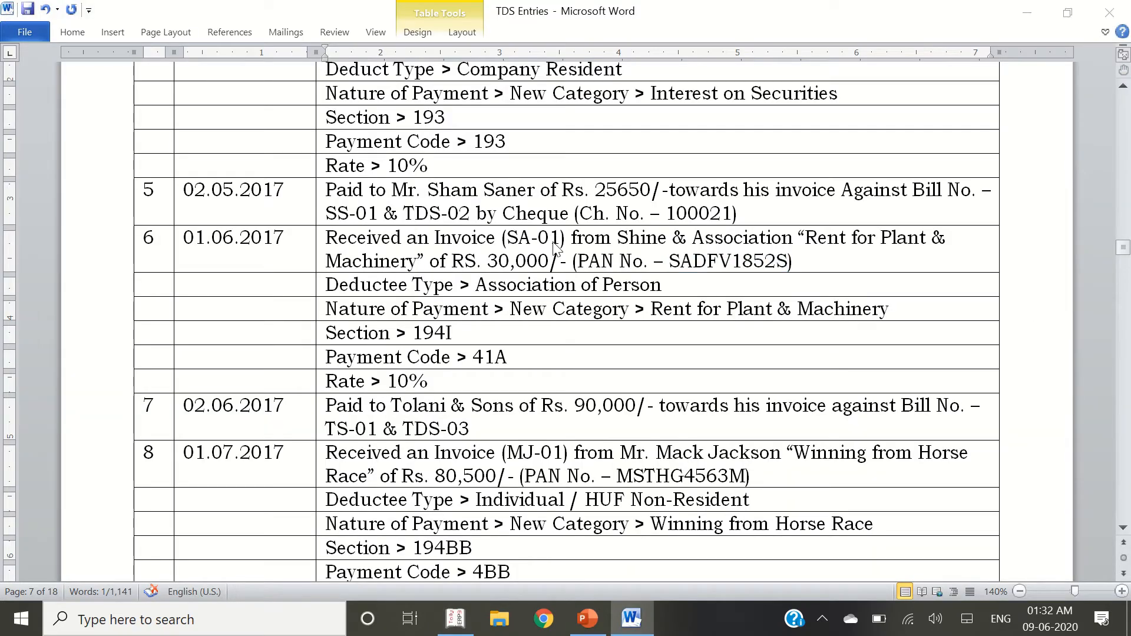
key("alt+Tab")
type("SA-01")
key("Return")
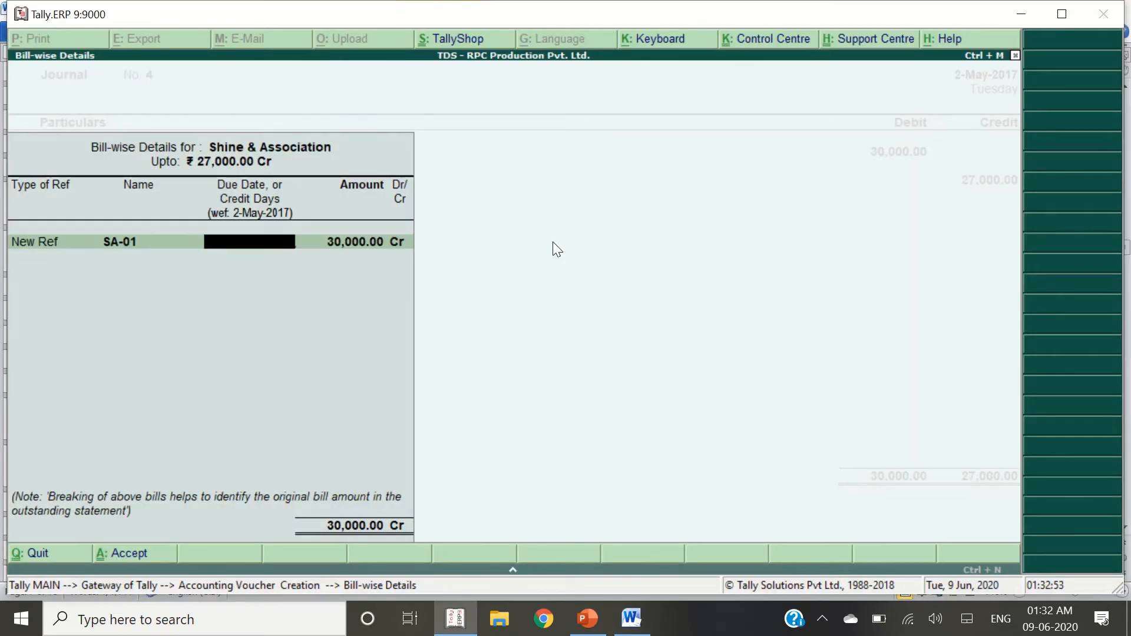
key("Return")
key("Return")
key("Return")
key("Return")
type("TDS")
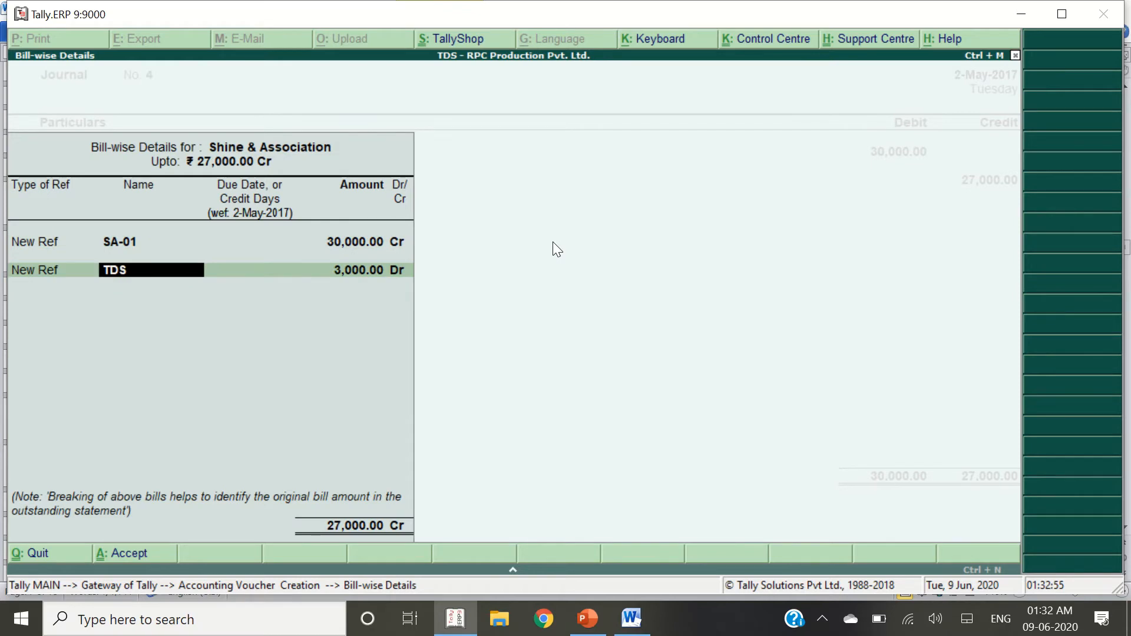
type("-04")
key("Return")
key("Return")
key("Return")
key("Return")
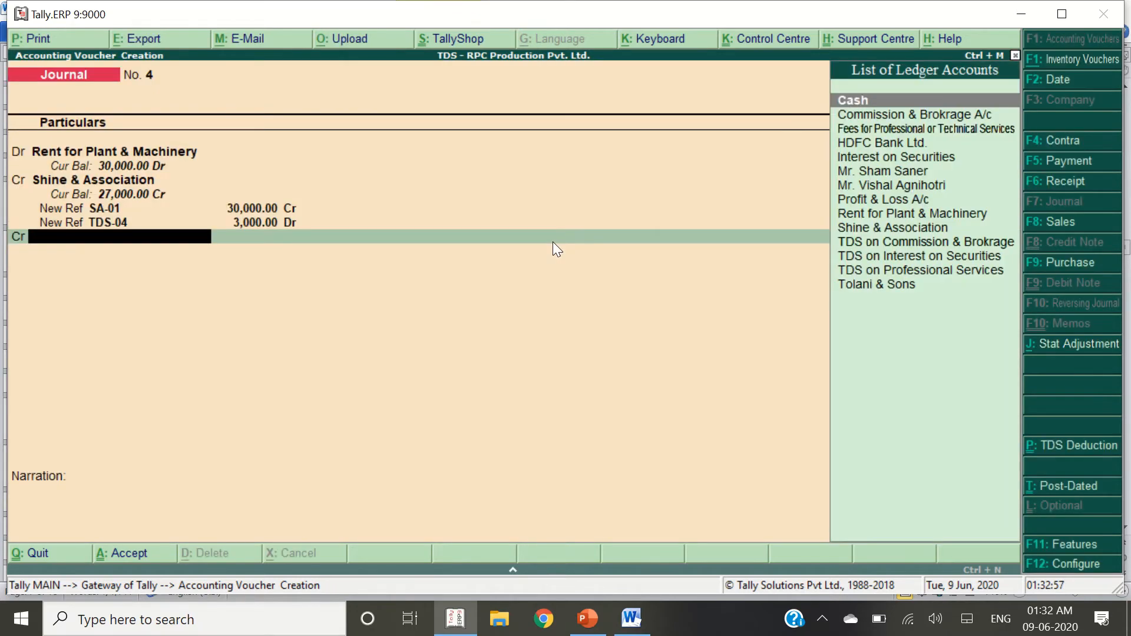
Create the ledger TDS on Rent for Plant & Machinery under Duties & Taxes
key("alt+c")
type("TDS on")
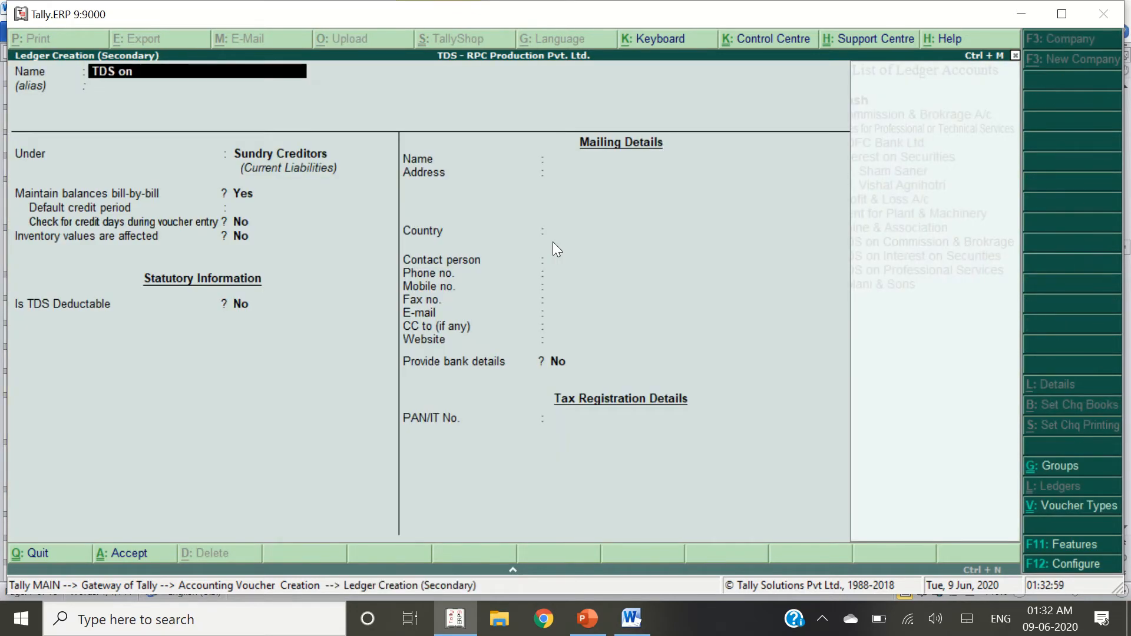
key("alt+Tab")
key("alt+Tab")
type("Rent for Plant &")
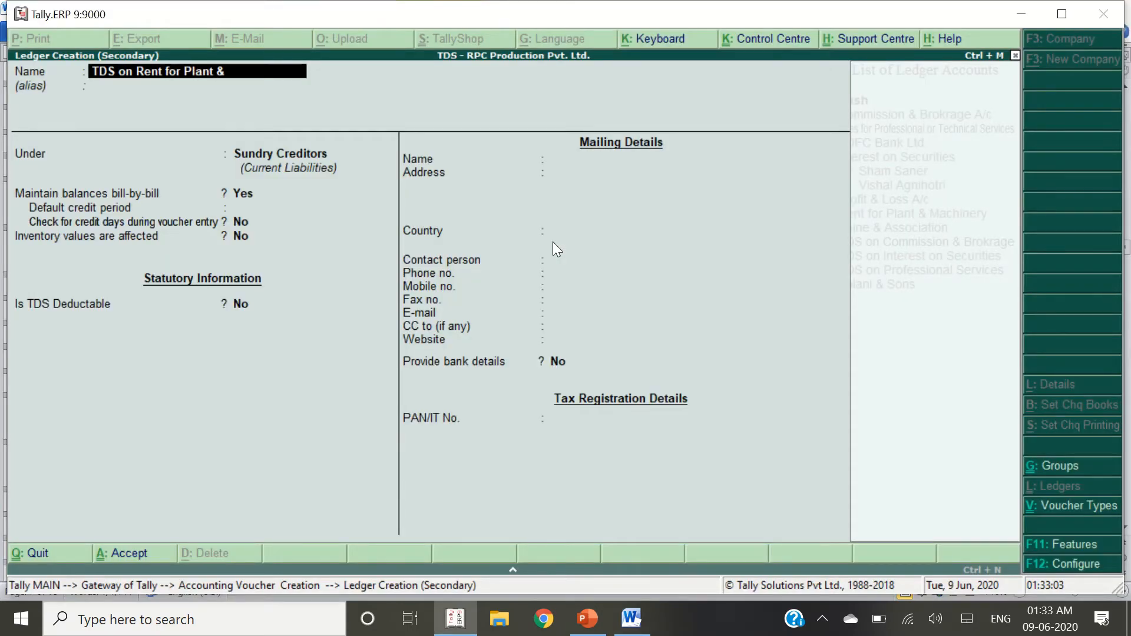
type(" Machinery")
key("Return")
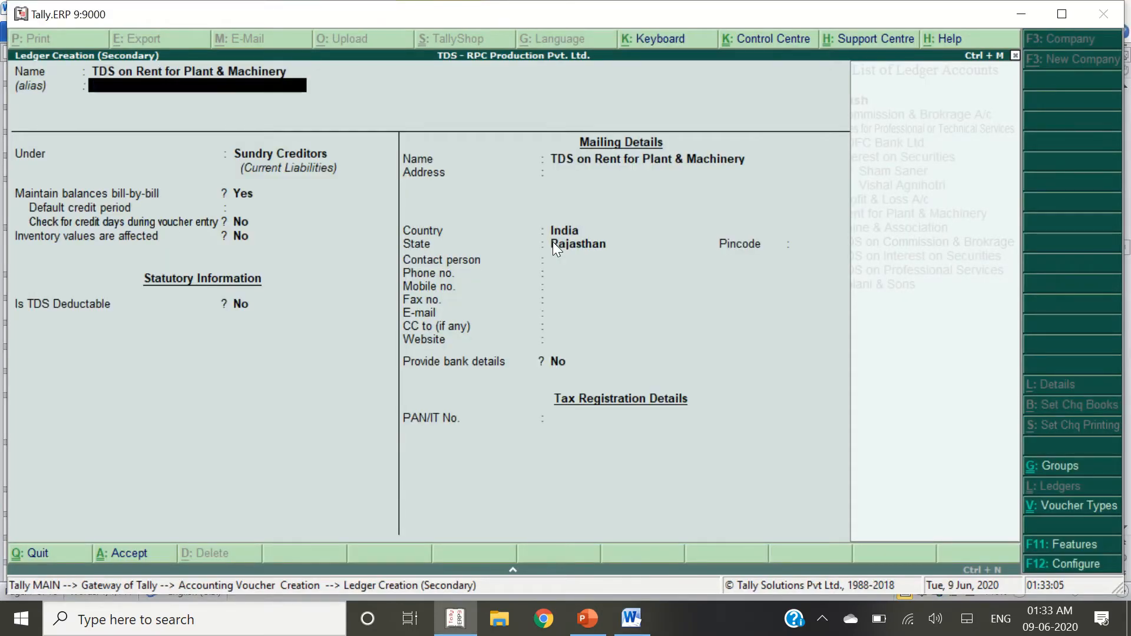
type("Dutie")
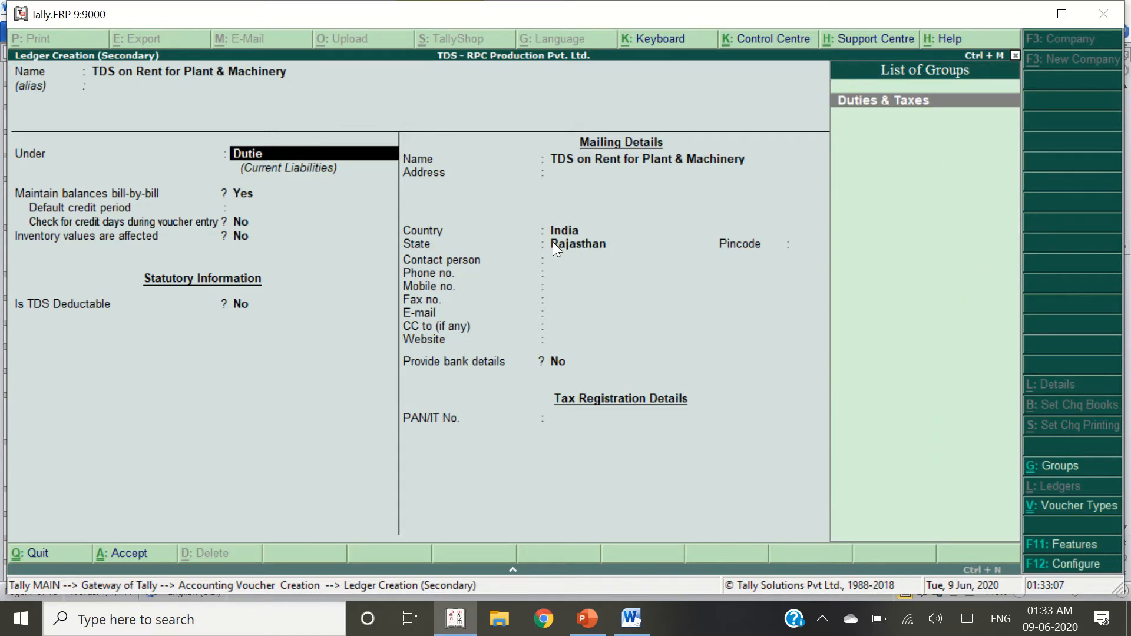
key("Return")
Set duty type TDS and nature Rent for Plant & Machinery, then save Journal No. 4
key("Down")
key("Return")
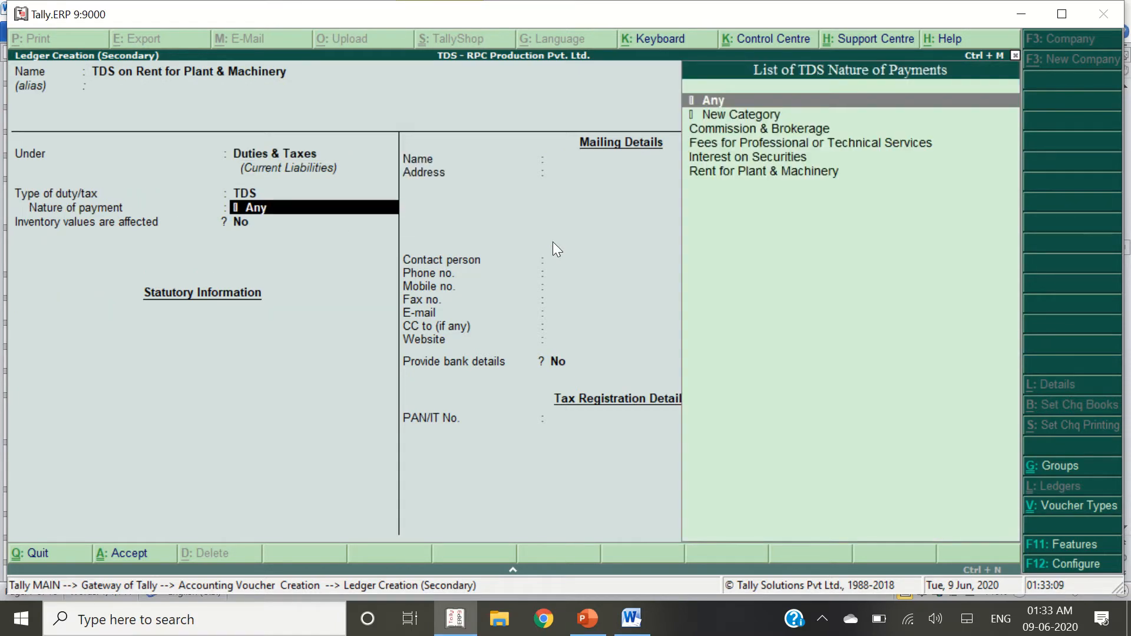
key("Down")
key("Down")
key("Down")
key("Down")
key("Down")
key("Return")
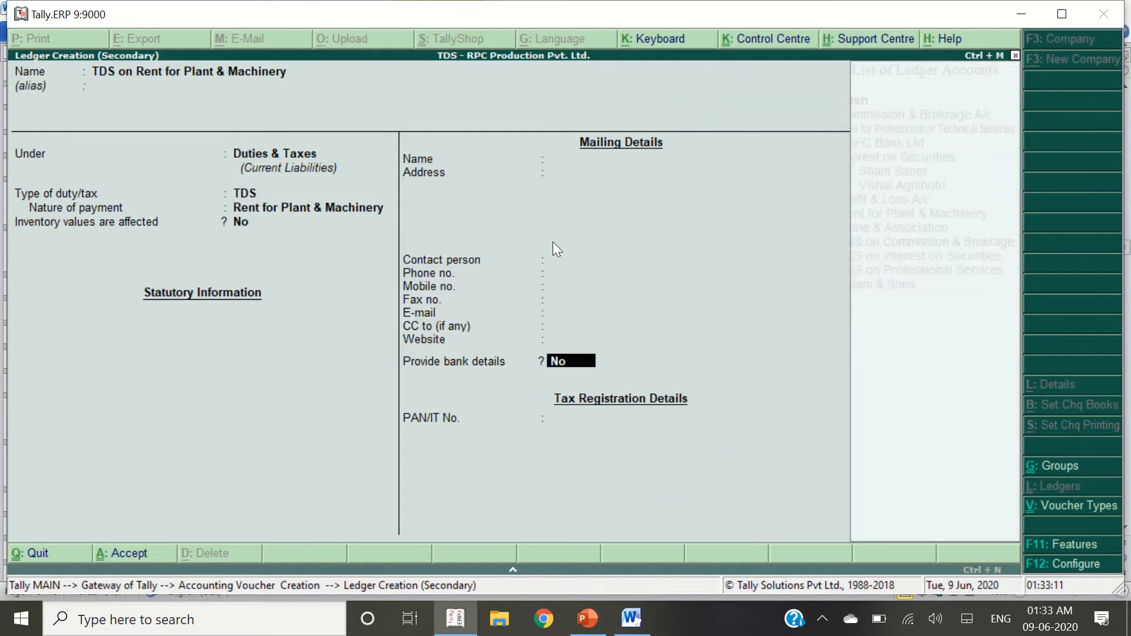
key("Return")
key("Return")
key("Return")
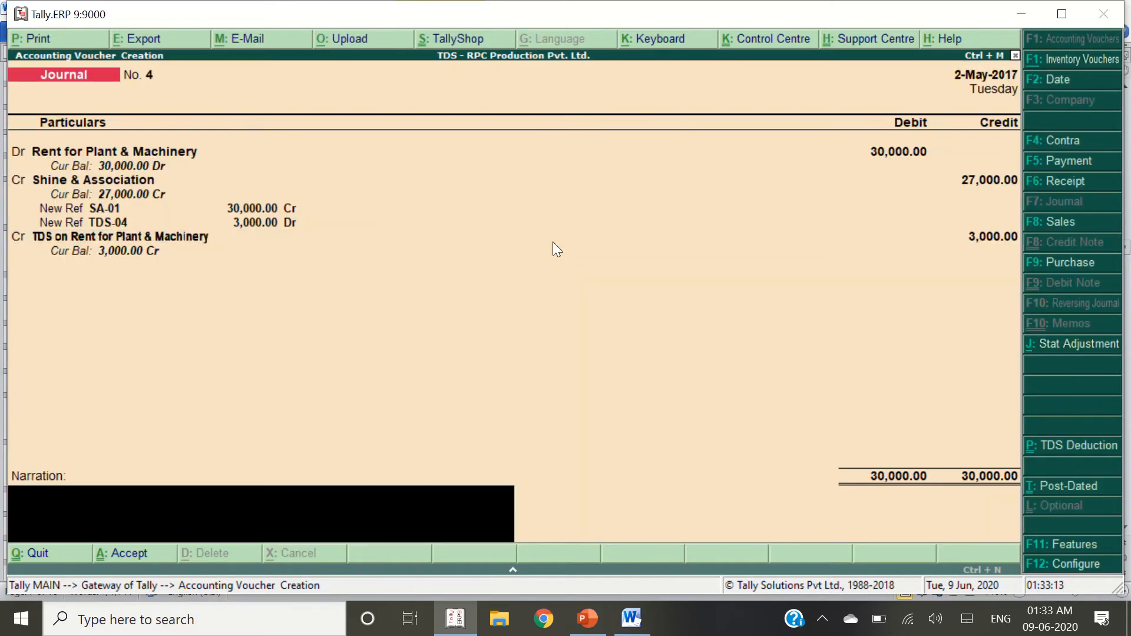
key("Return")
Redate the previous journal voucher to 1-Jun-2017 and save it
key("alt+Tab")
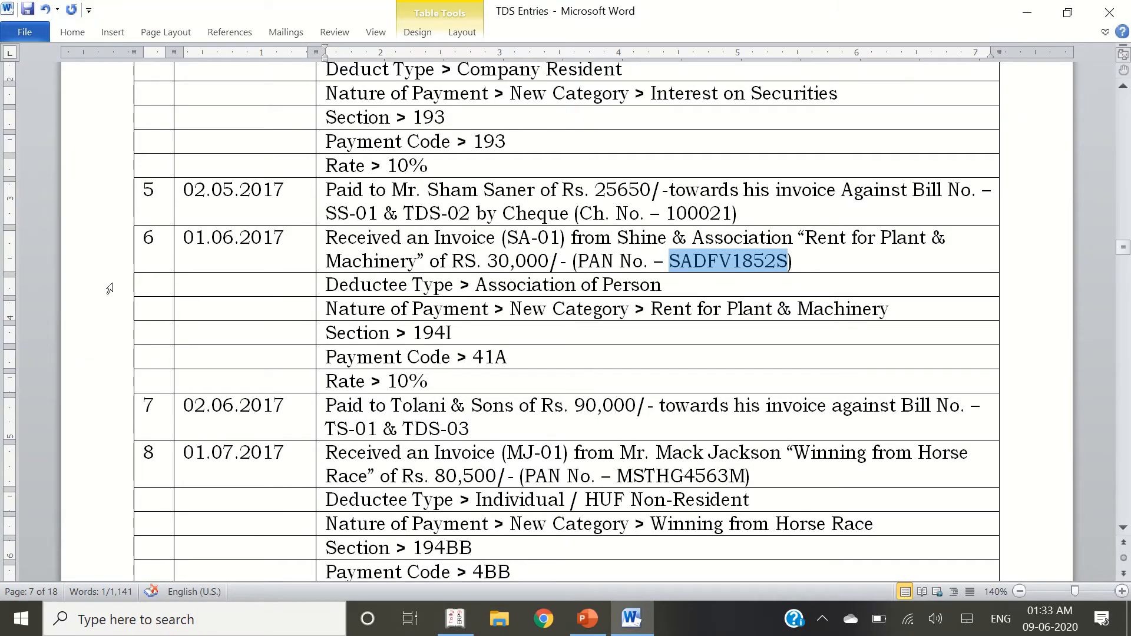
key("alt+Tab")
key("Page_Up")
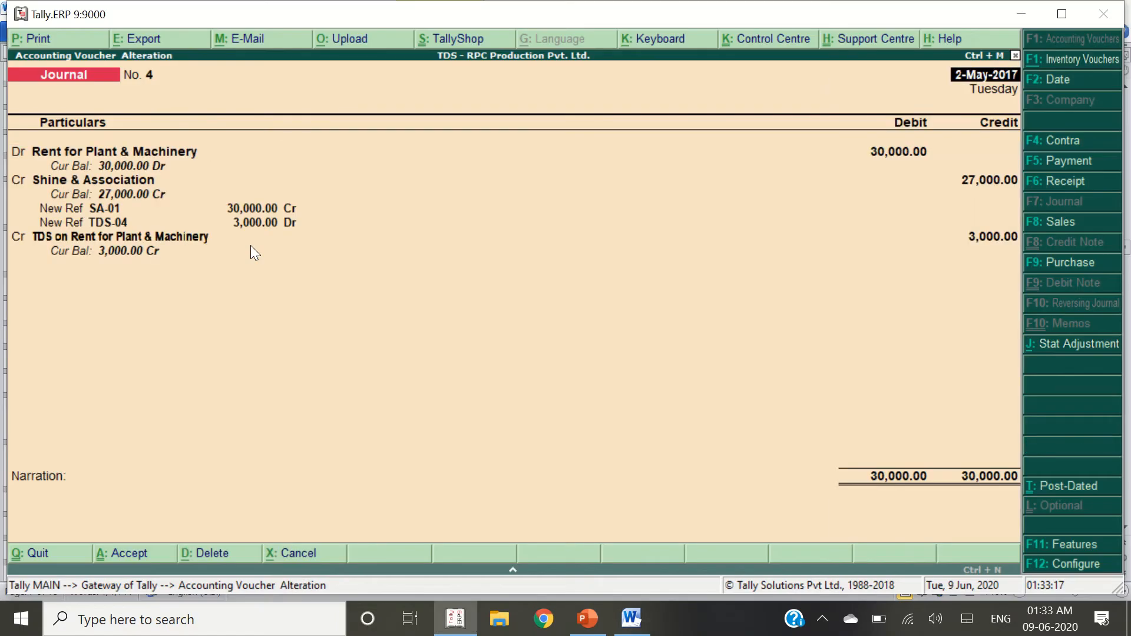
key("F2")
type("1-6")
key("Return")
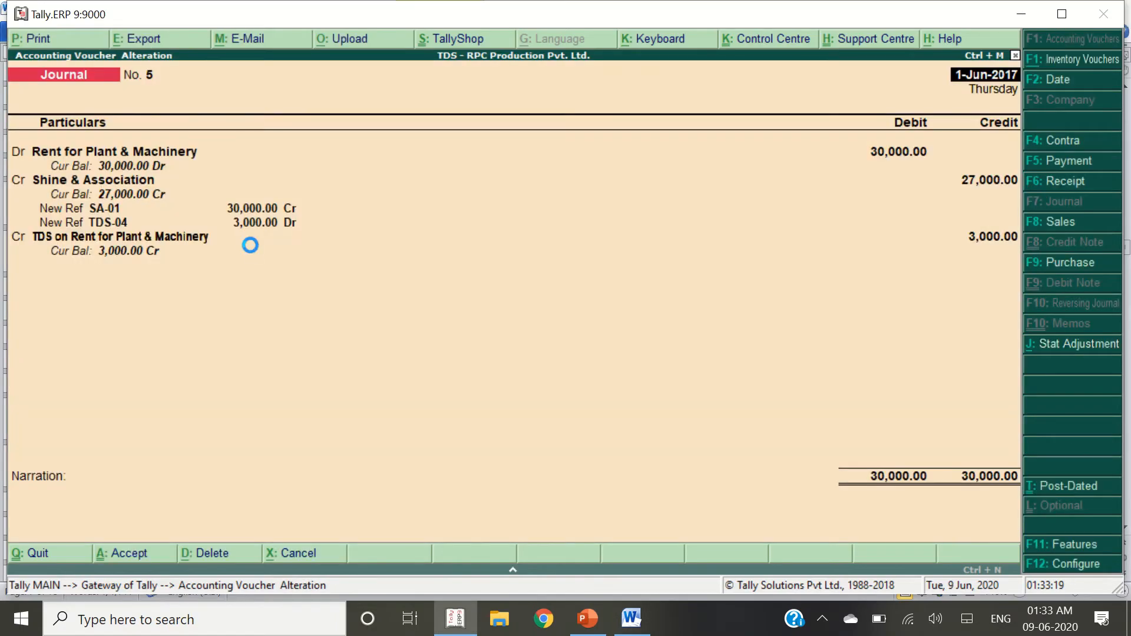
key("alt+Tab")
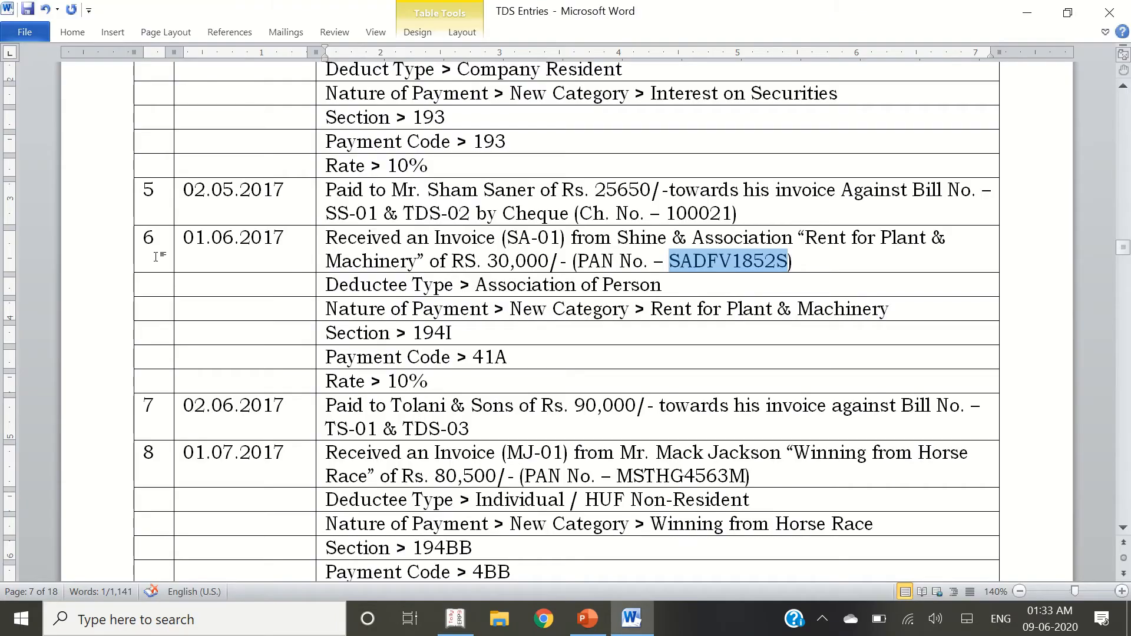
Start a Payment voucher debiting Tolani & Sons 90,000 against bills TDS-03 and TS-01
left_click(236, 420)
triple_click(330, 419)
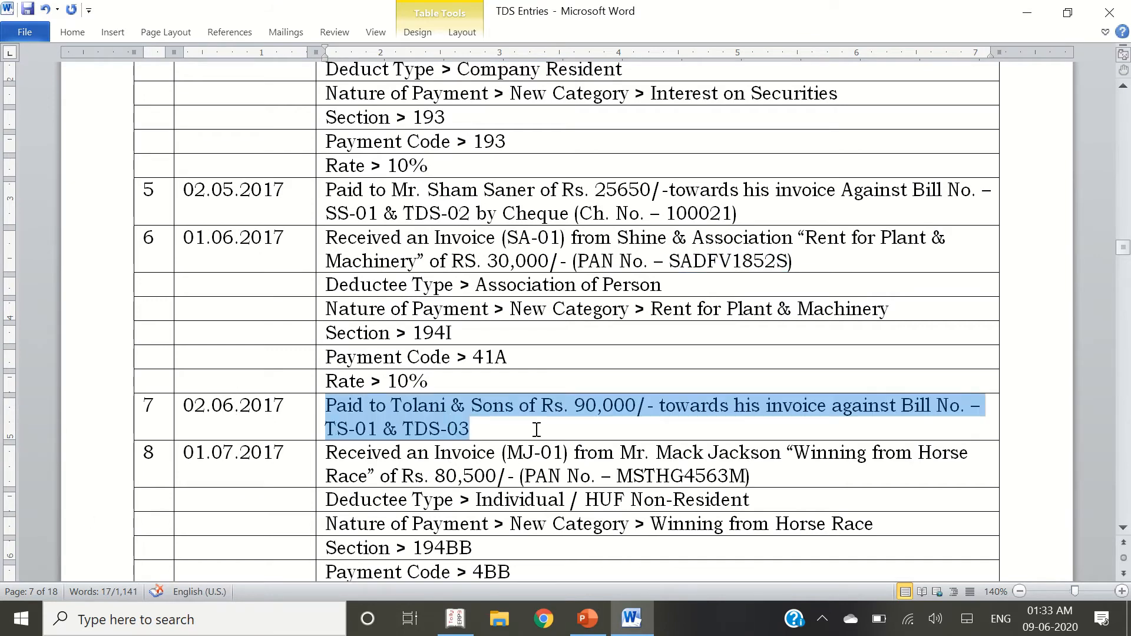
key("alt+Tab")
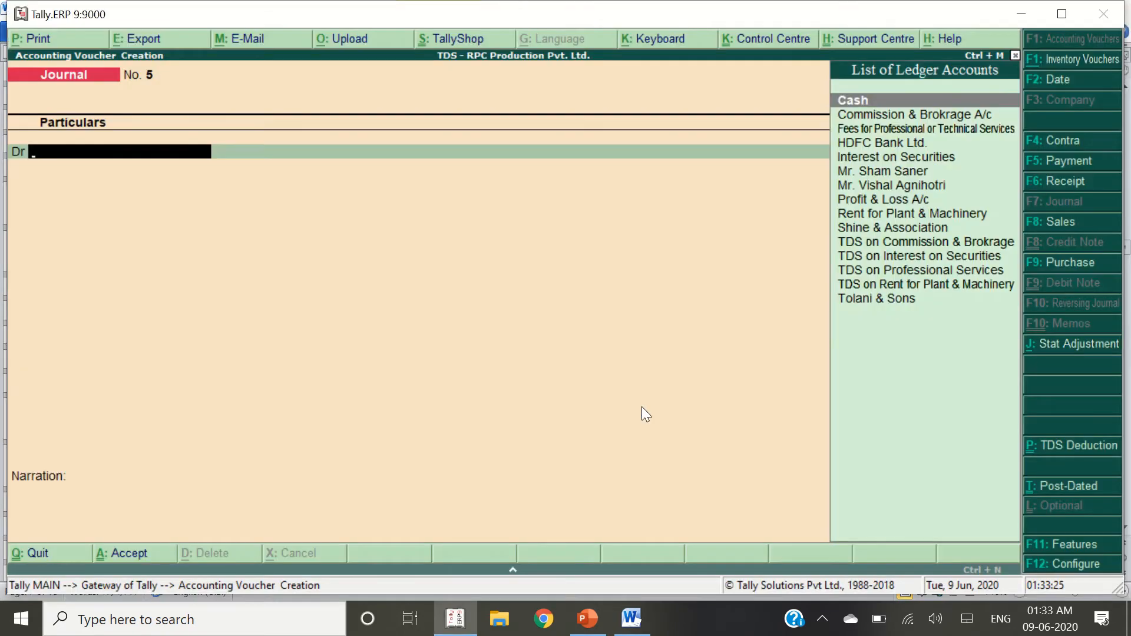
key("F5")
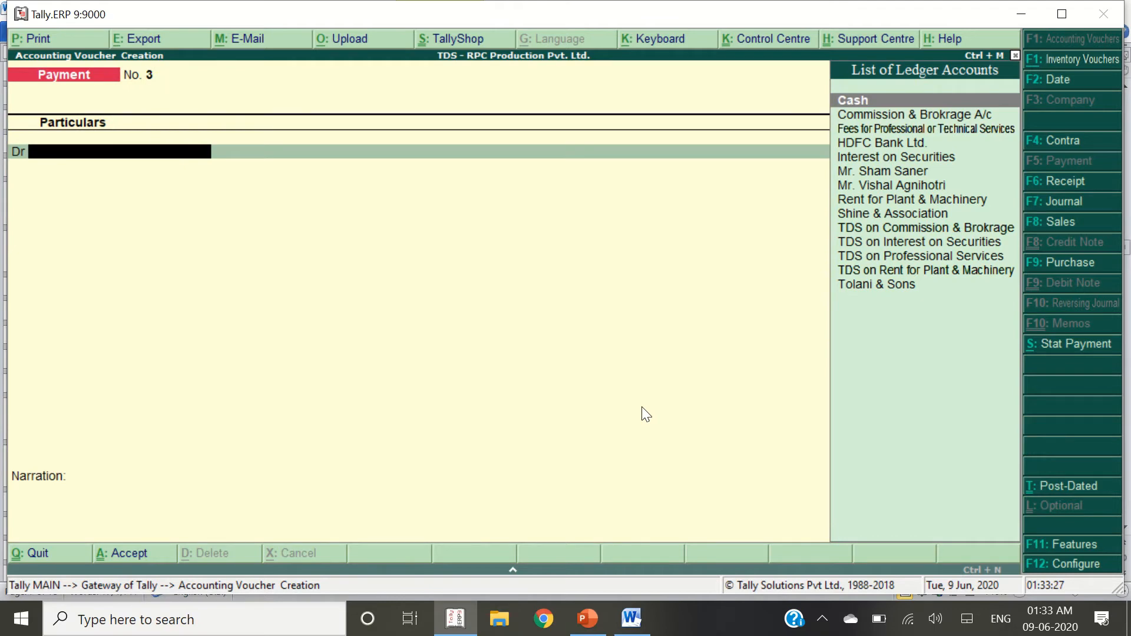
type("Tolan")
key("Return")
type("90")
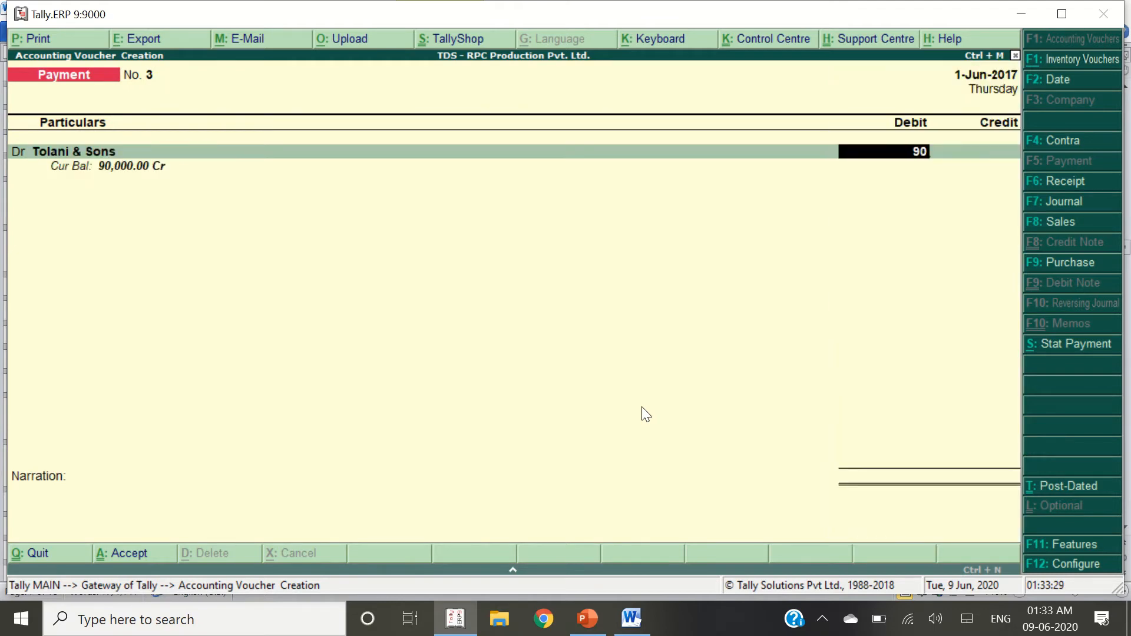
type(",000")
key("Return")
key("Return")
key("Down")
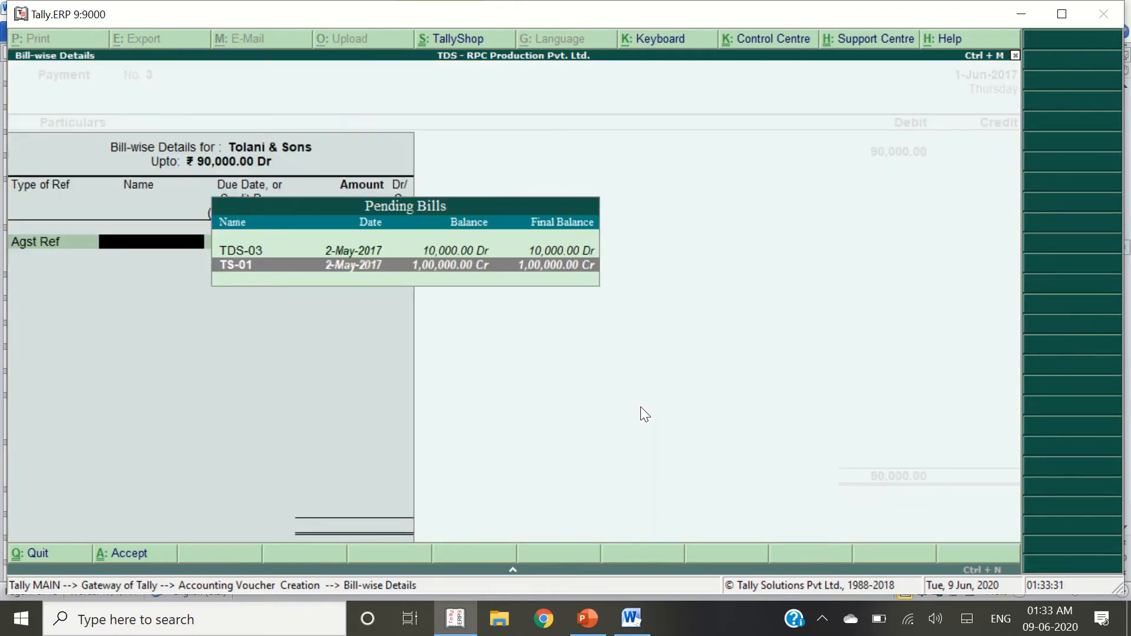
key("Up")
key("Return")
key("Return")
Credit HDFC Bank Ltd. with instrument date 2-6, date the voucher 2-Jun-2017, and save
key("Return")
key("Return")
key("Return")
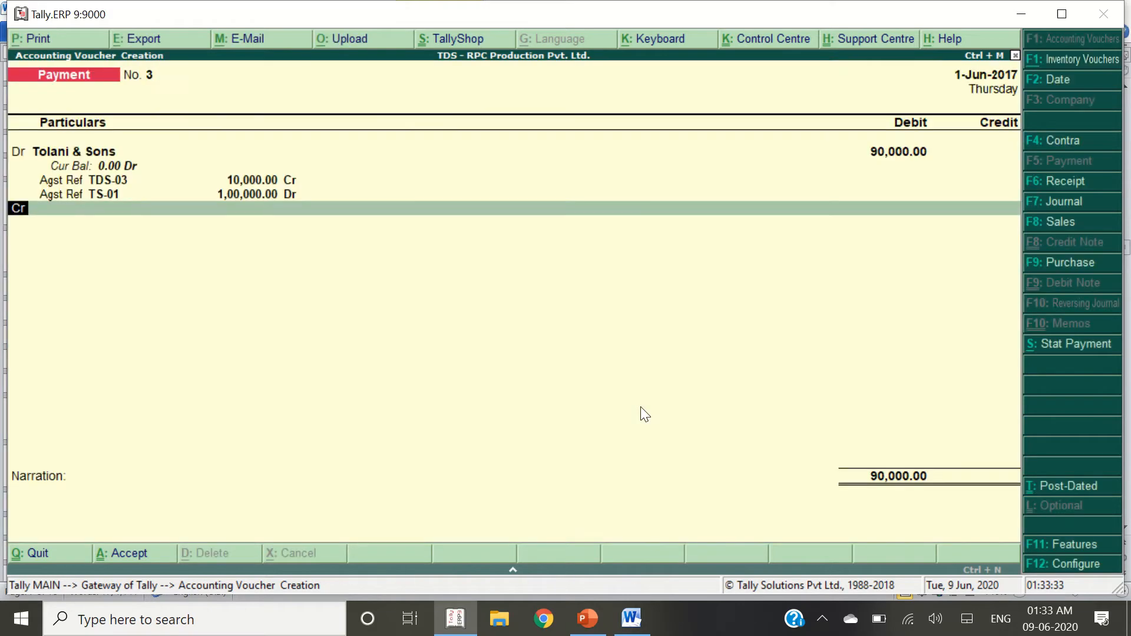
type("hd")
key("Return")
key("Return")
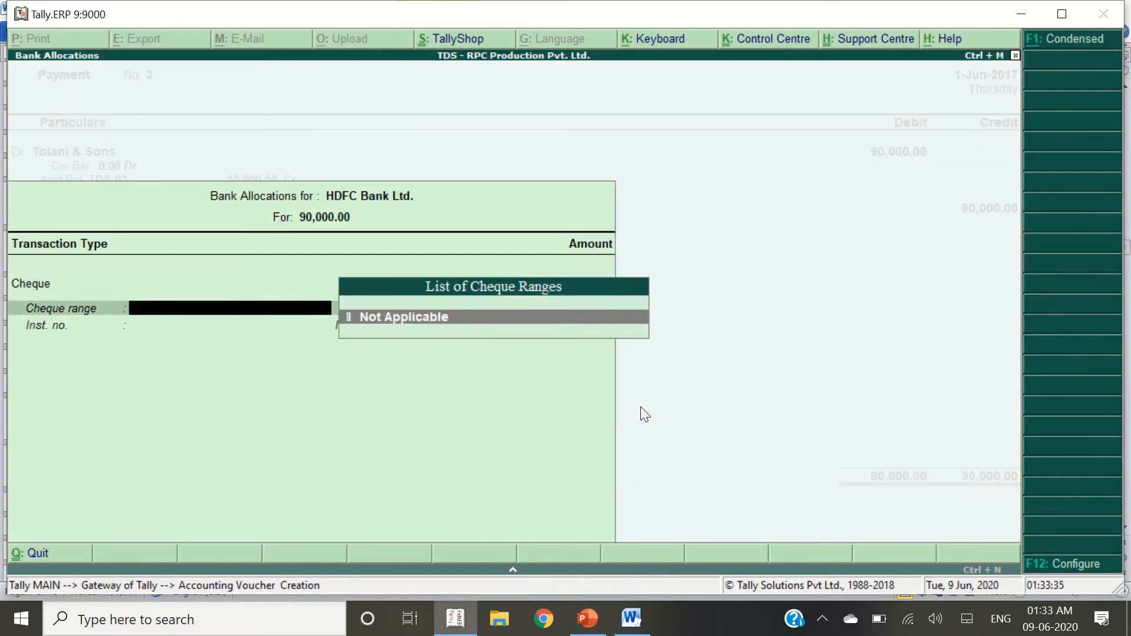
key("Return")
key("Return")
key("alt+Tab")
key("alt+Tab")
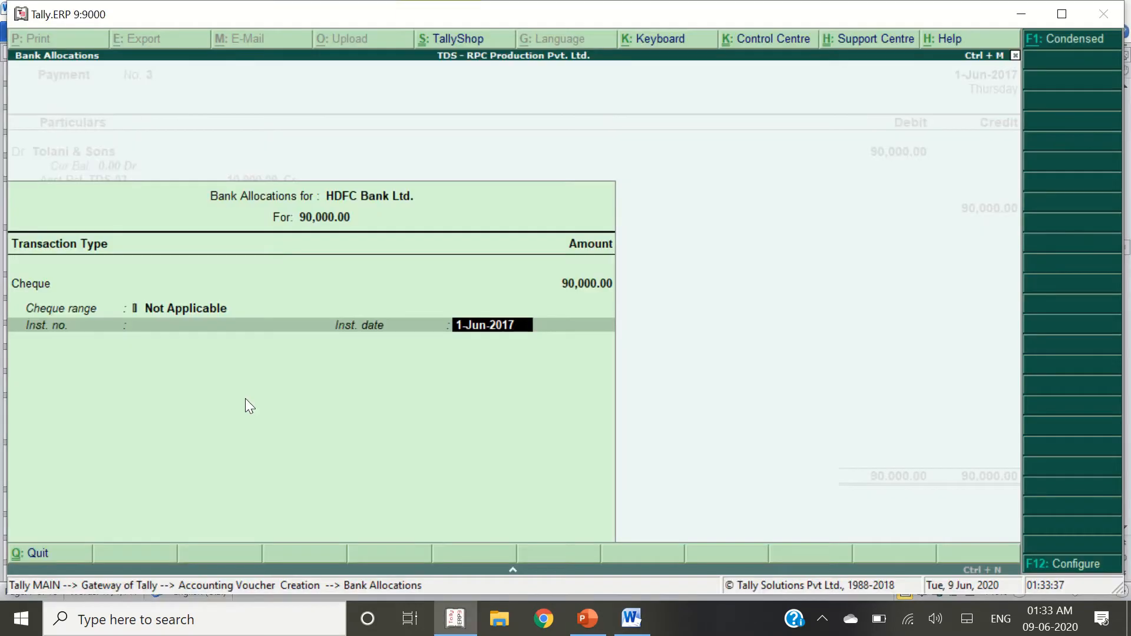
type("2-6")
key("Return")
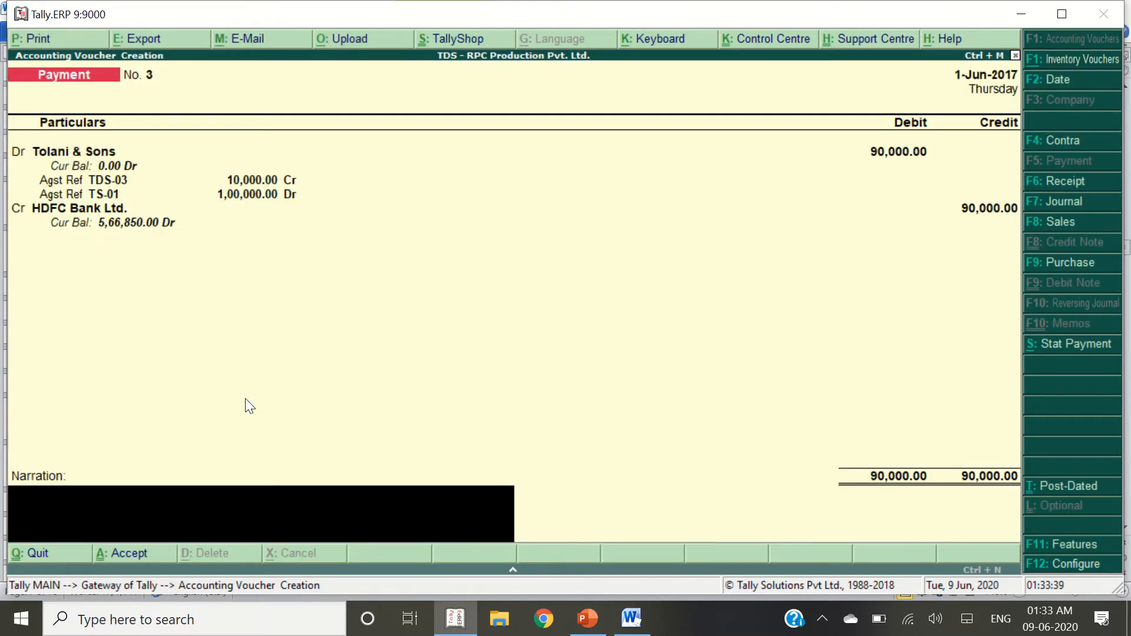
key("F2")
type("2")
key("Return")
key("Return")
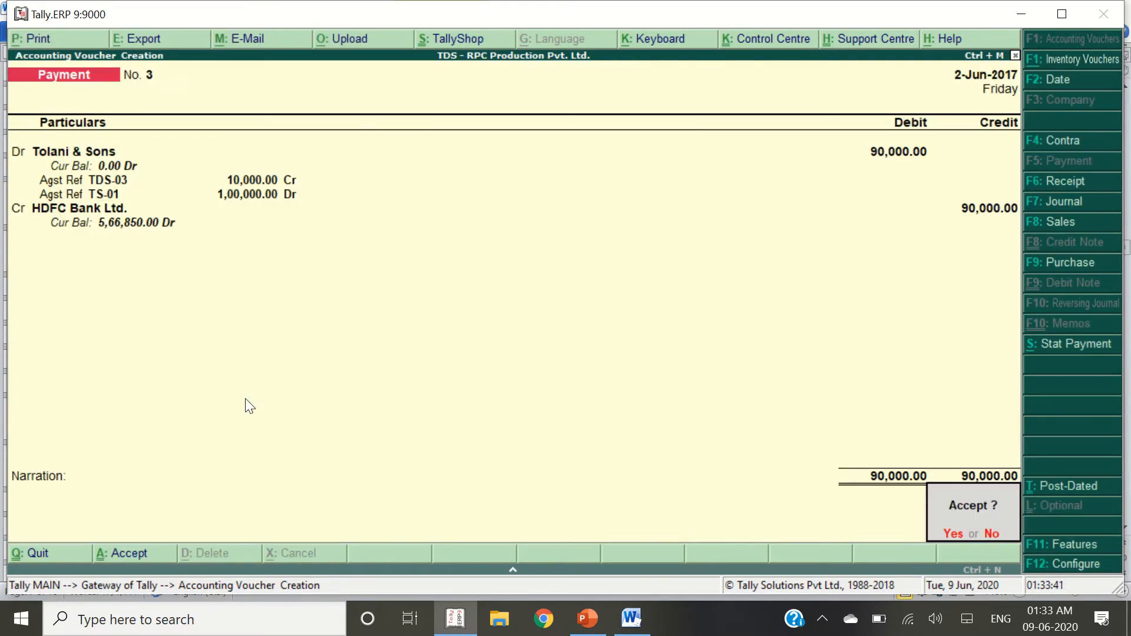
key("y")
key("alt+Tab")
scroll(220, 441, "down", 3)
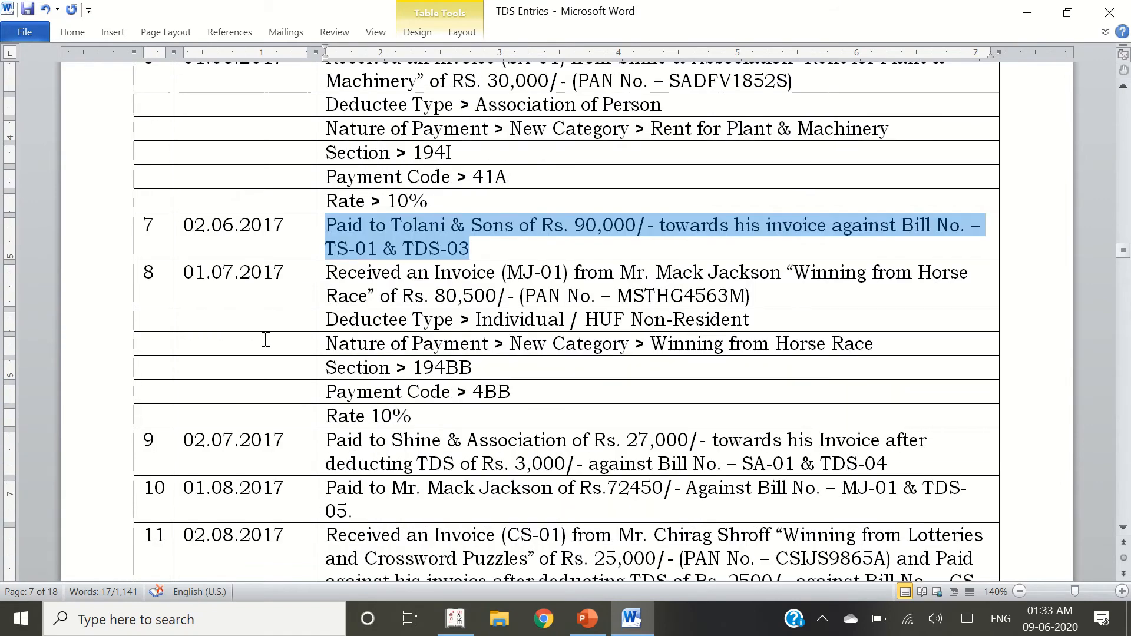
Switch the new voucher to a Journal entry
triple_click(484, 293)
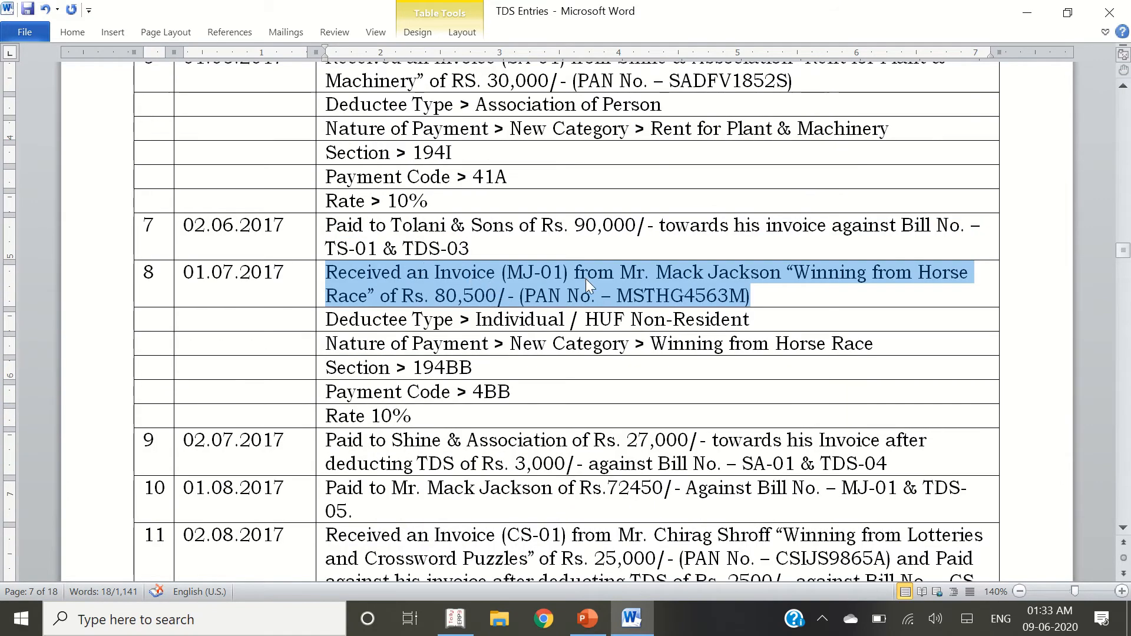
key("alt+Tab")
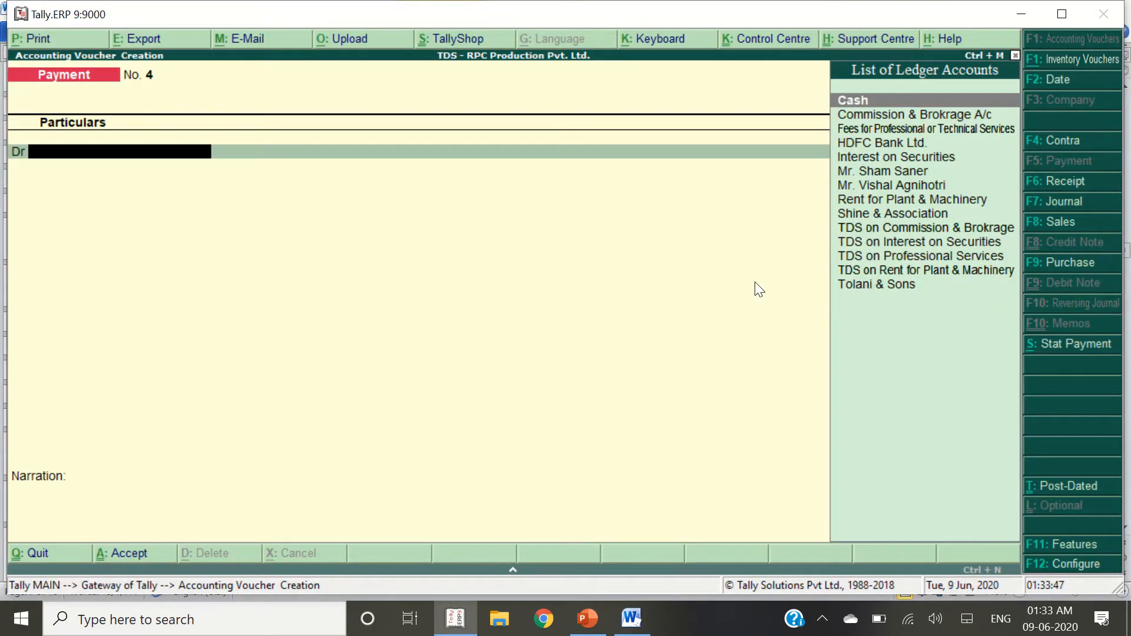
key("F7")
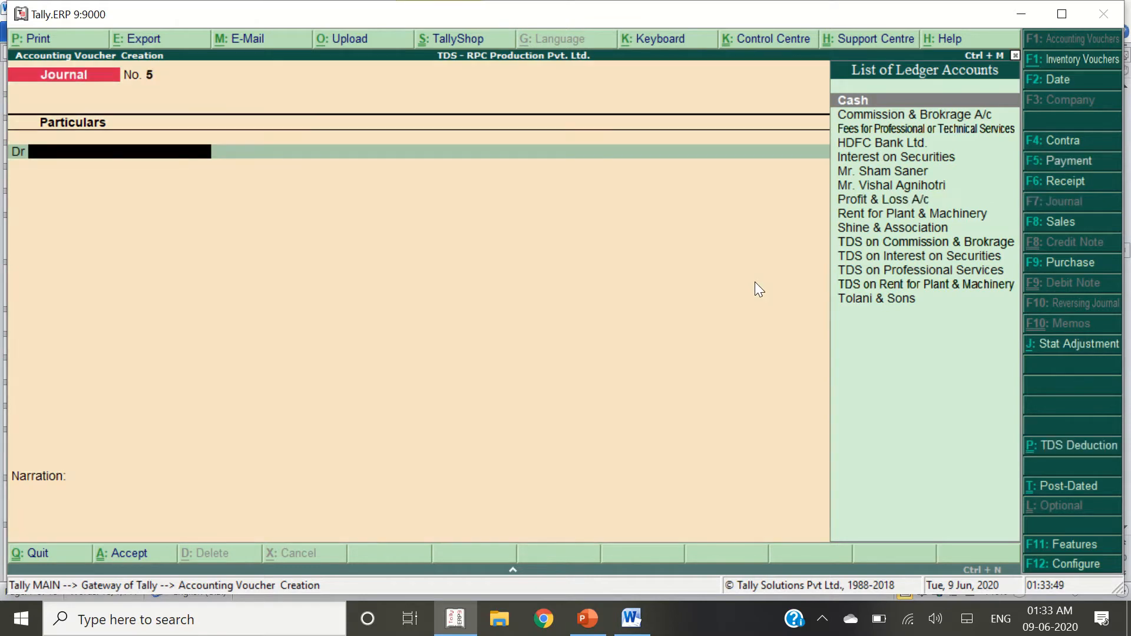
key("alt+Tab")
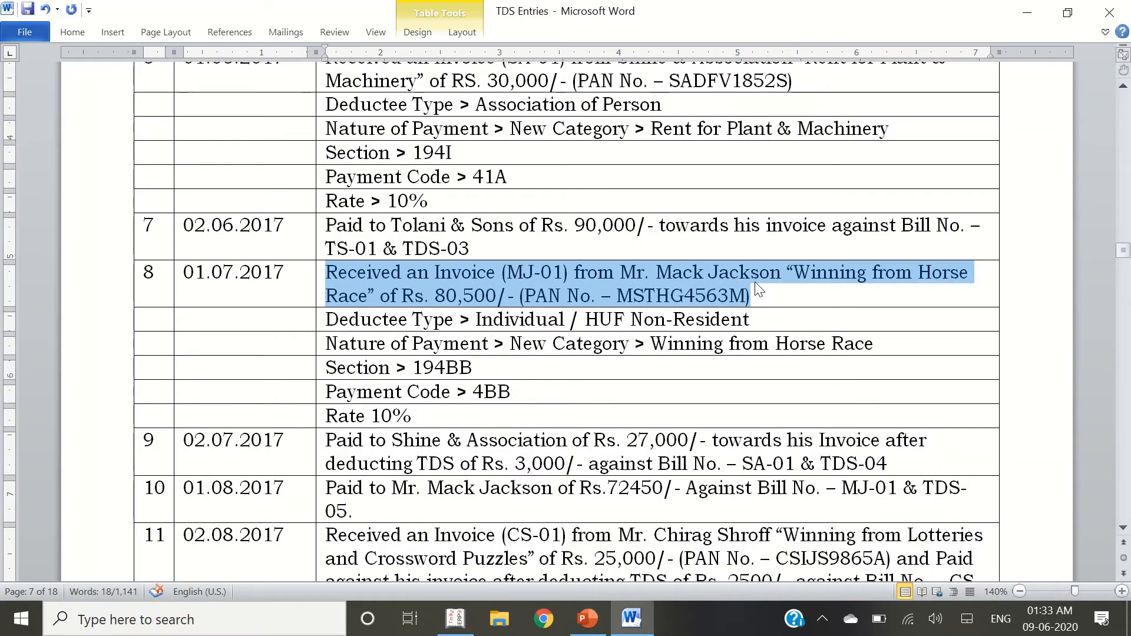
left_click(796, 287)
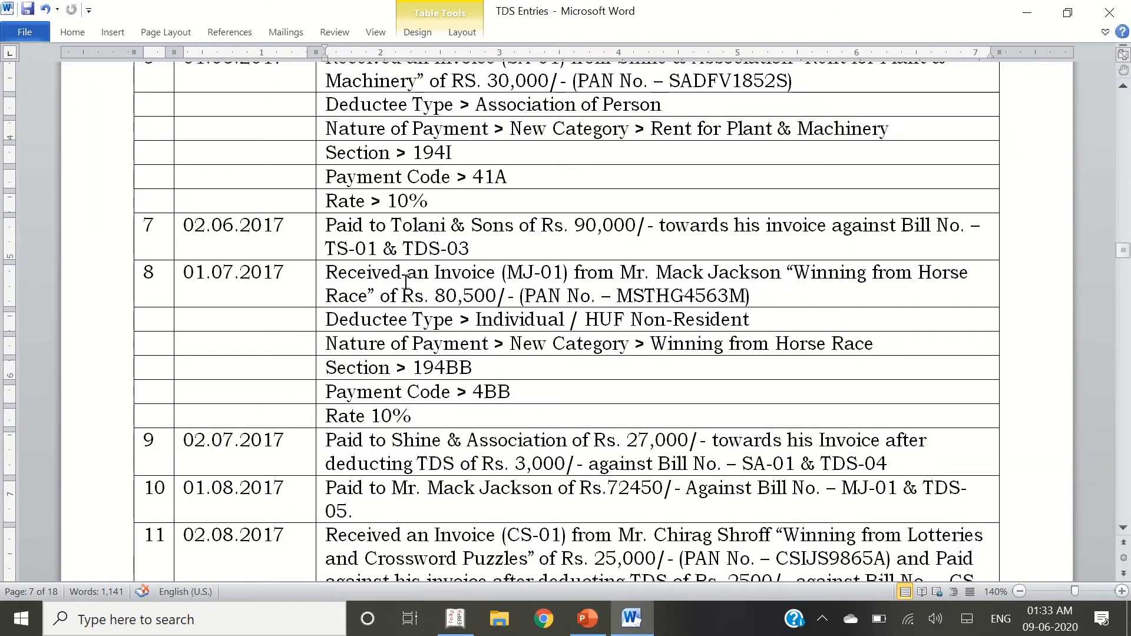
Create ledger 'Winning From Horse Race' under Indirect Expenses, TDS applicable, with a New Category nature of payment
key("alt+Tab")
type("Winning Fro")
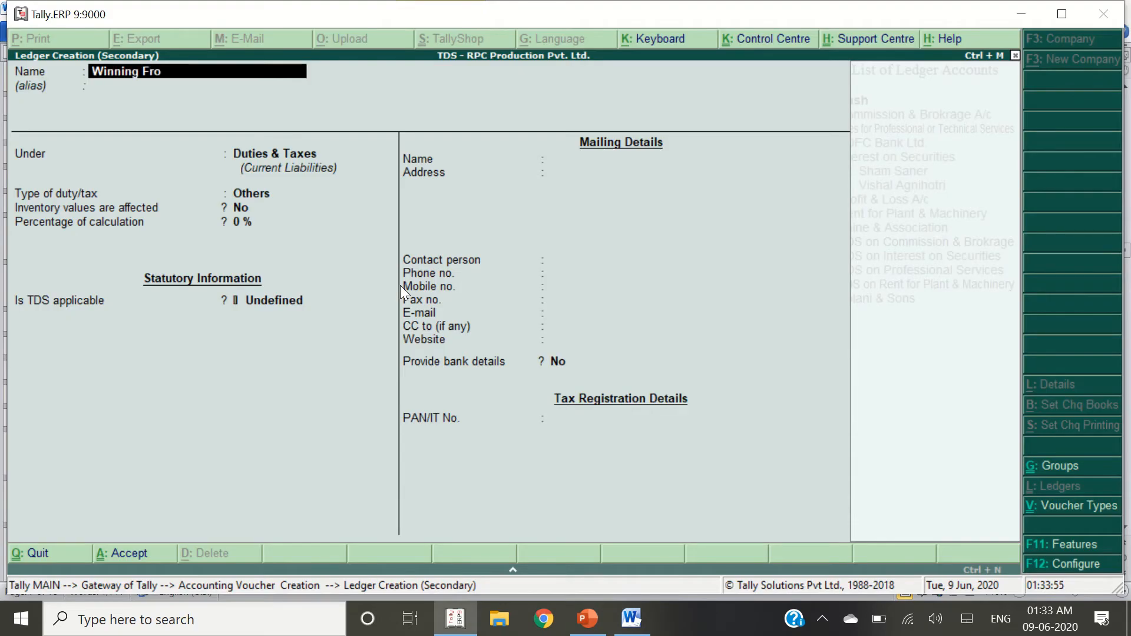
type("m Horse Race")
key("Return")
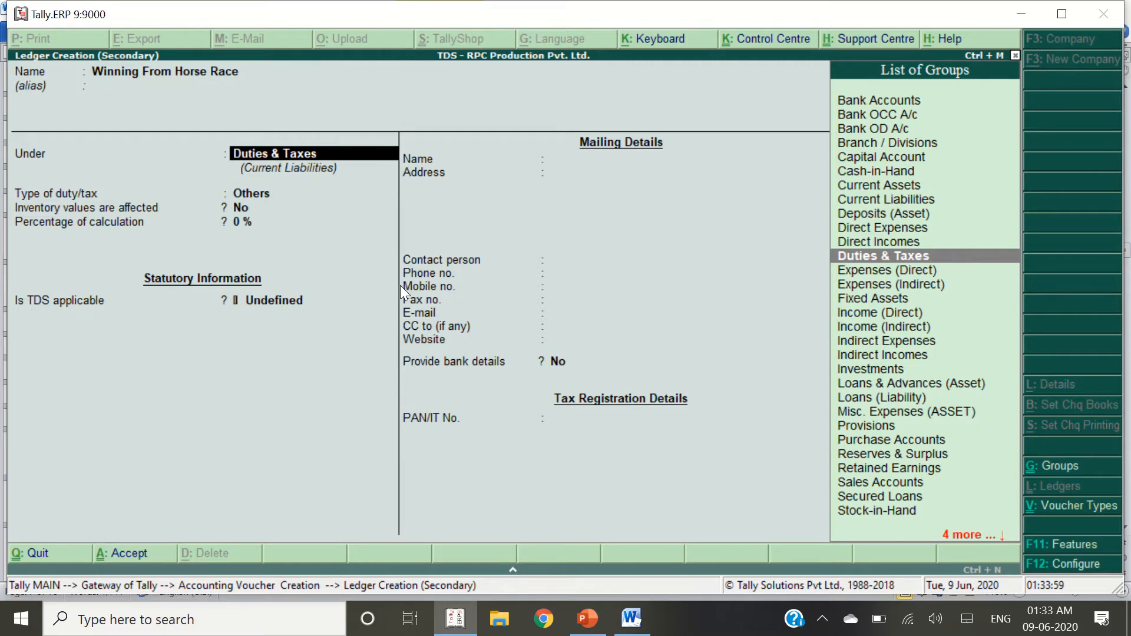
type("Indire")
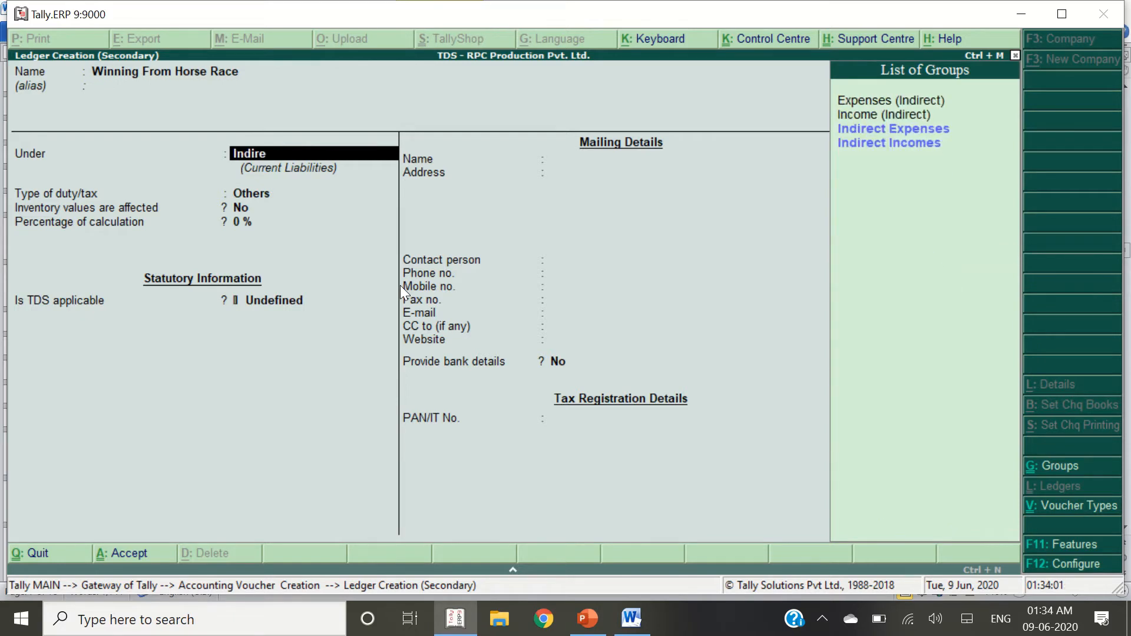
key("Return")
key("Return")
key("Return")
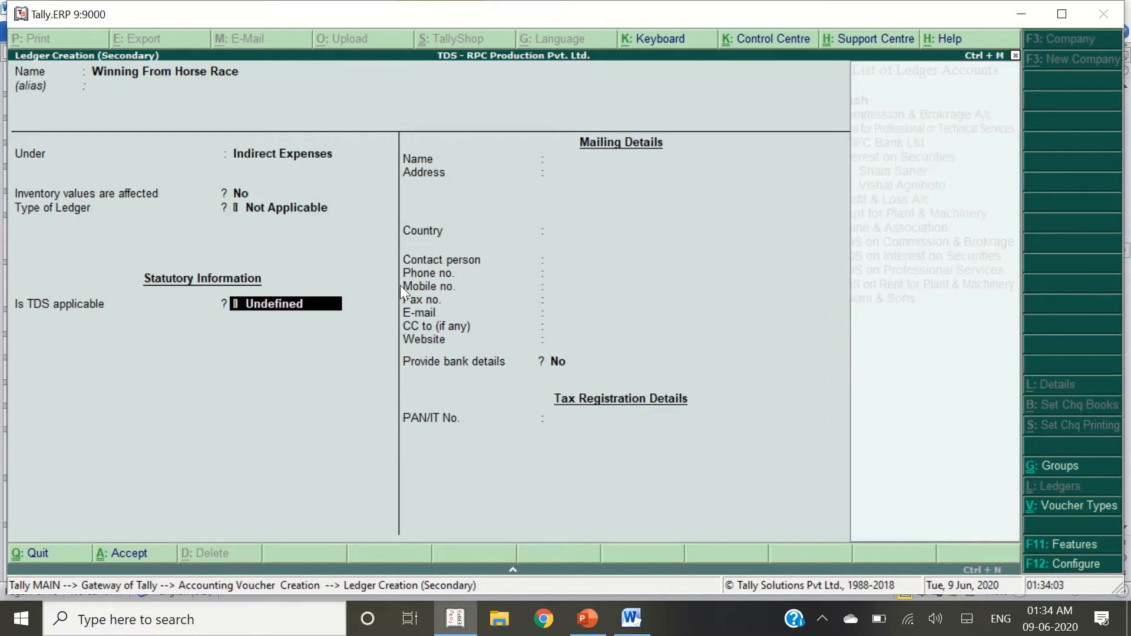
key("Return")
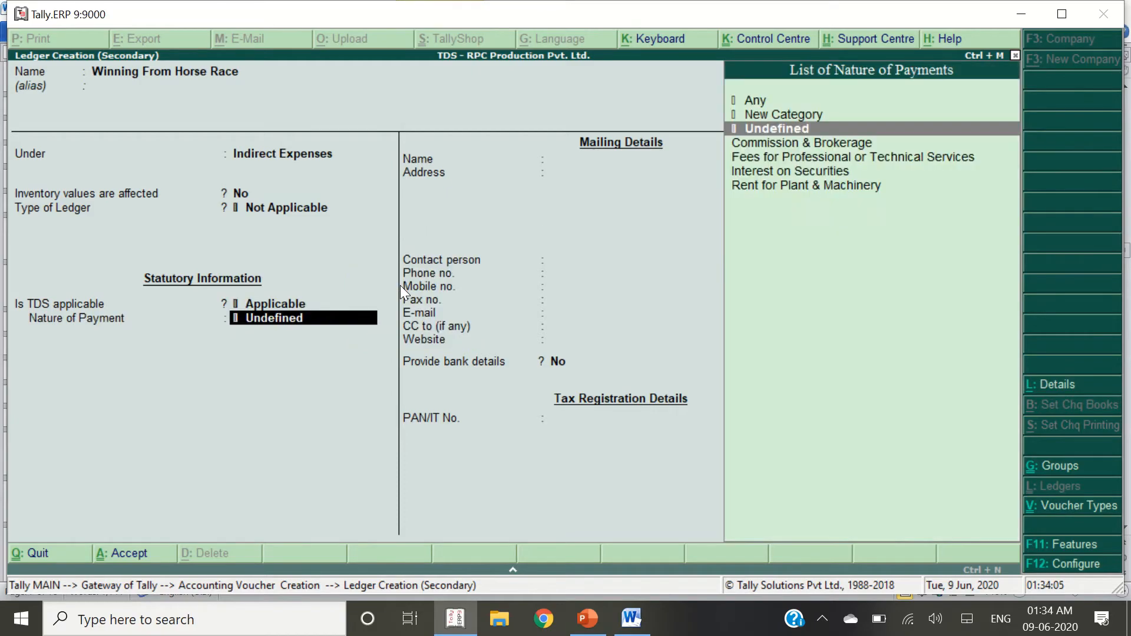
key("alt+Tab")
key("alt+Tab")
key("Up")
key("Return")
key("alt+Tab")
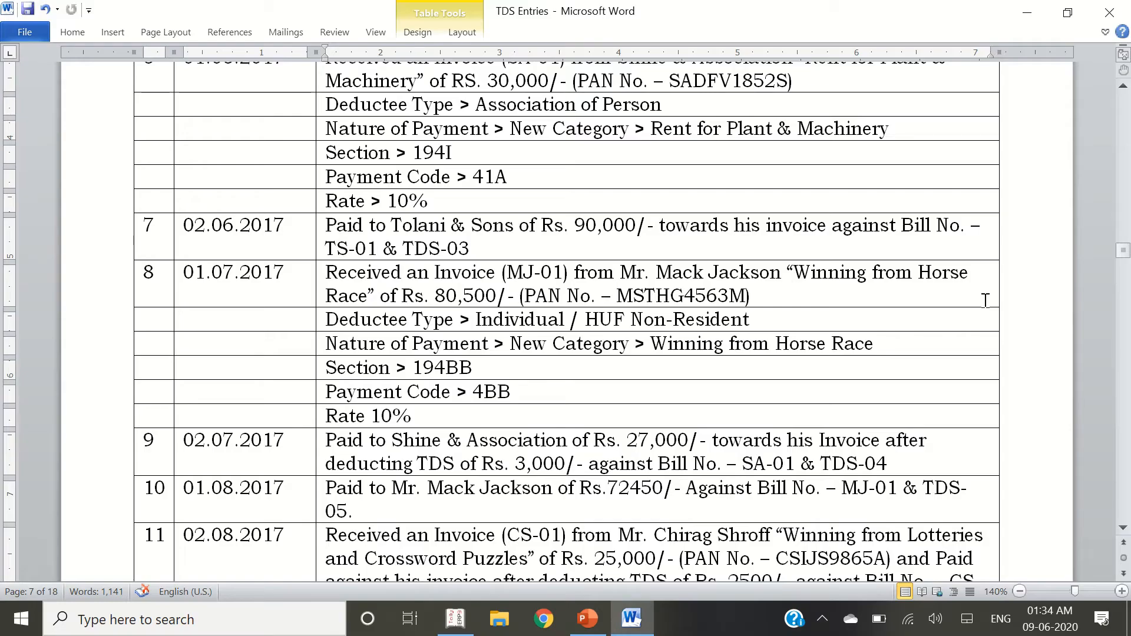
key("ctrl+shift+Right")
key("ctrl+shift+Right")
key("ctrl+shift+Right")
key("ctrl+shift+Right")
key("ctrl+shift+Right")
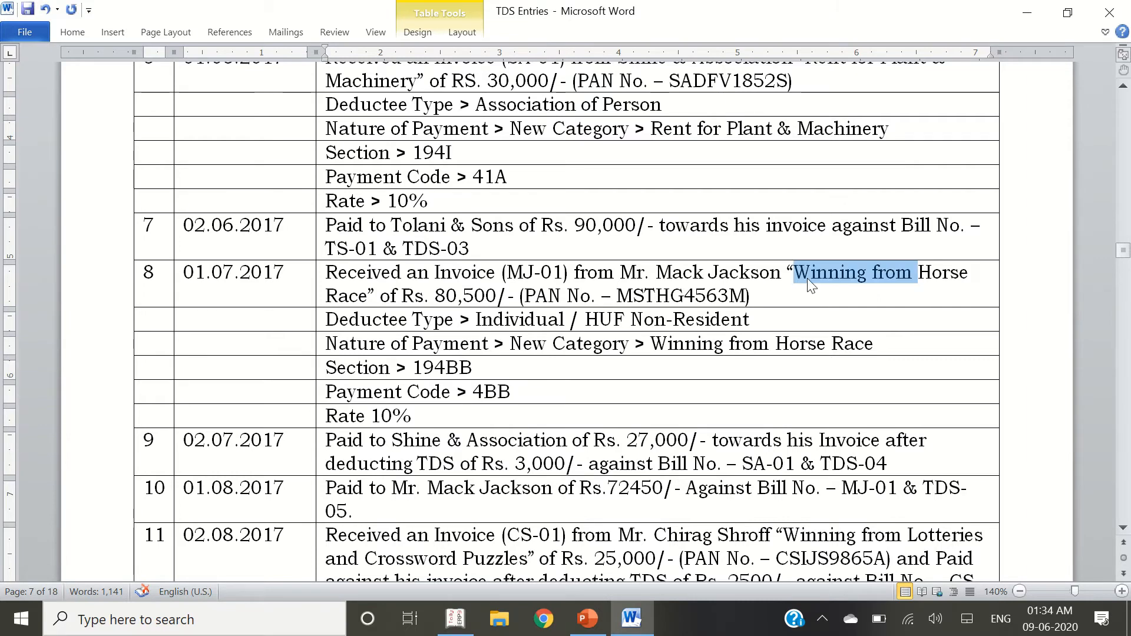
key("shift+Left")
Name the new nature of payment 'Winning from Horse Race' with section 194BB
key("ctrl+c")
key("alt+Tab")
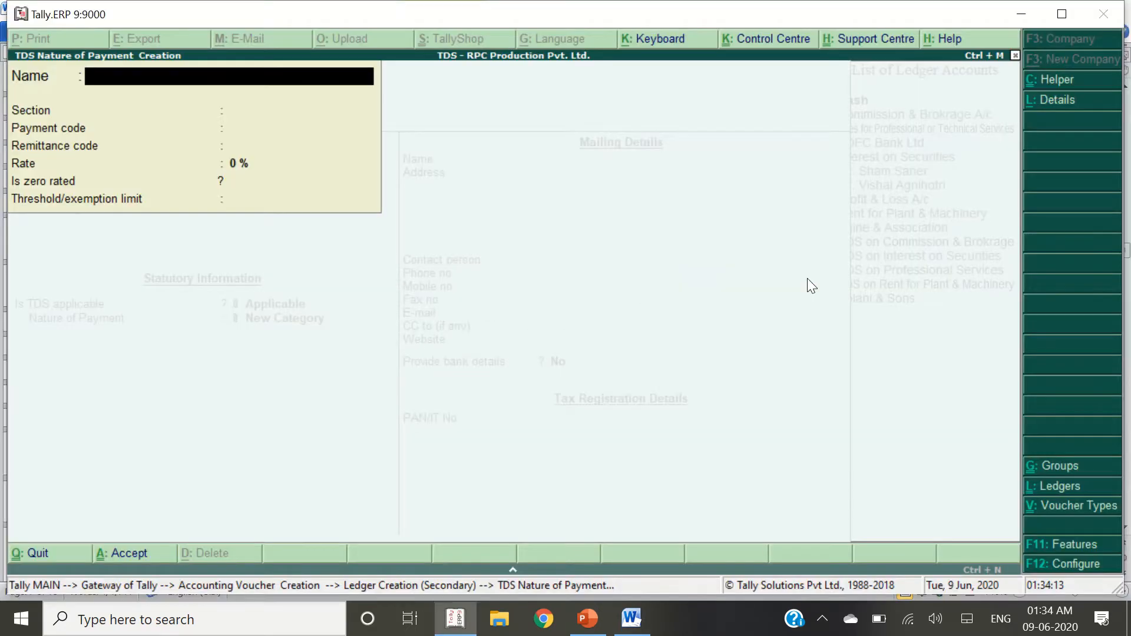
key("ctrl+alt+v")
key("Return")
key("alt+Tab")
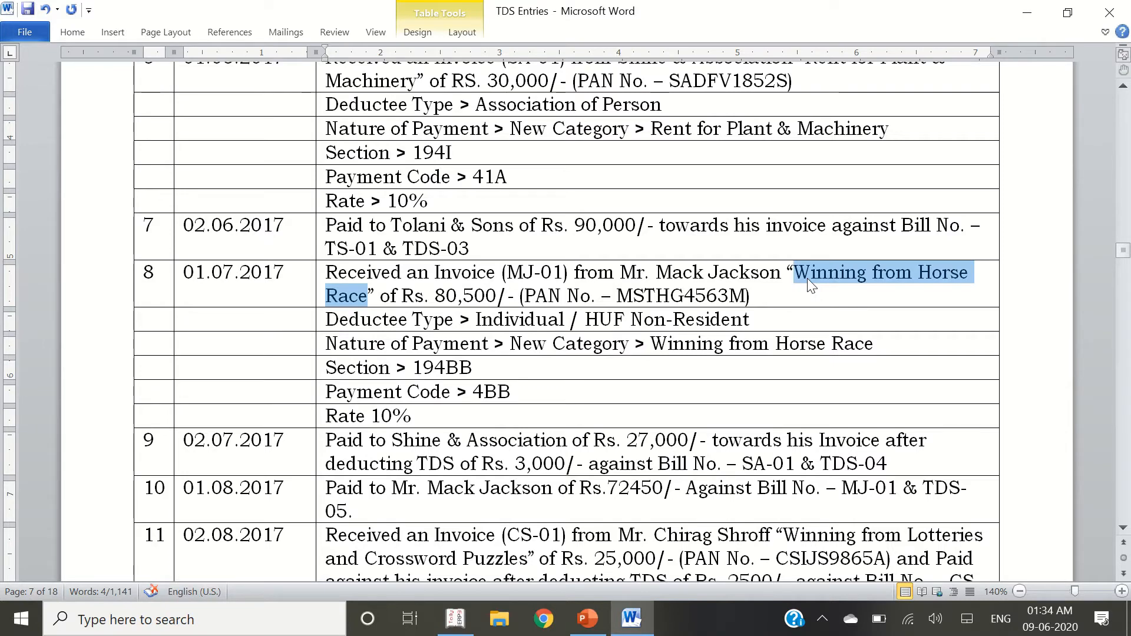
key("Down")
key("Down")
key("Down")
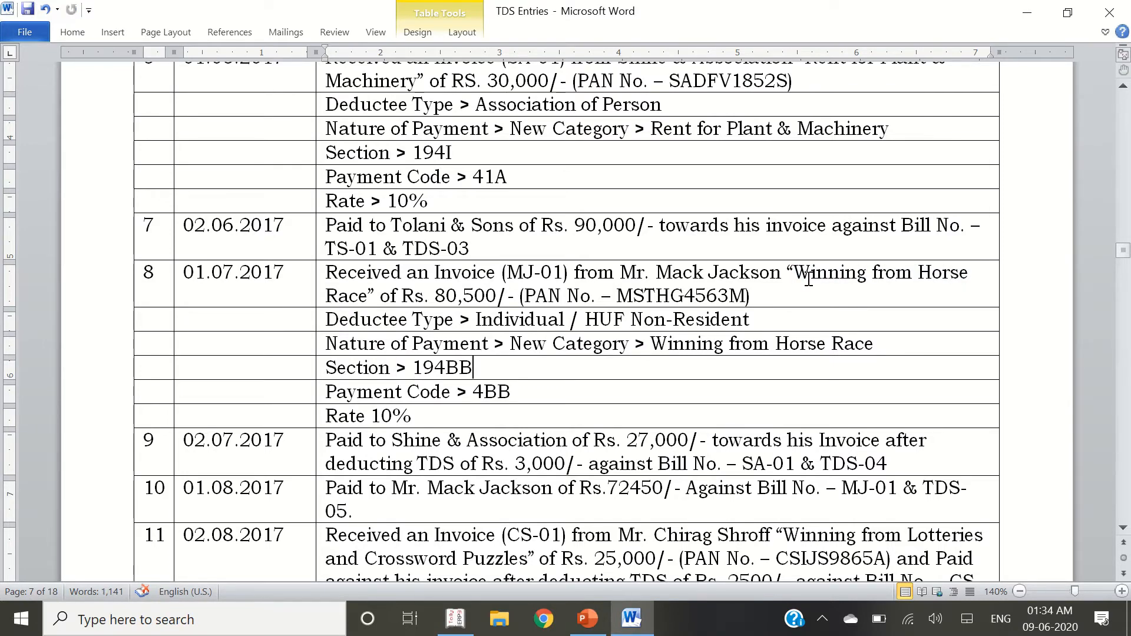
key("shift+End")
key("ctrl+c")
key("alt+Tab")
key("BackSpace")
key("BackSpace")
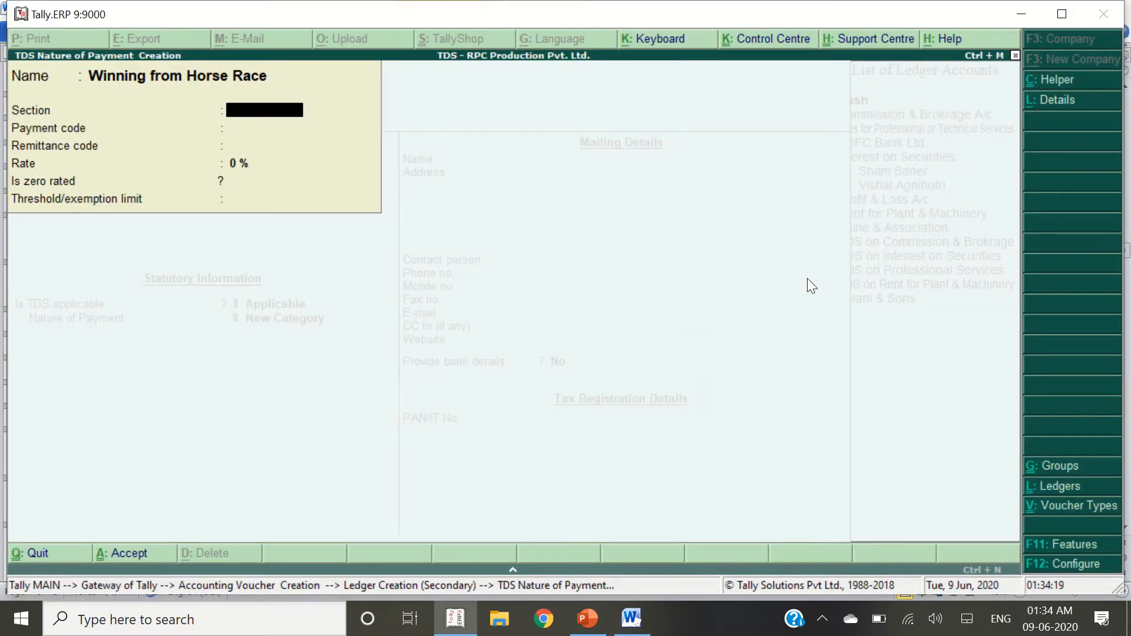
key("ctrl+alt+v")
key("BackSpace")
key("BackSpace")
key("Return")
Give it payment code 4BB and a 10% rate, then accept the ledger
key("alt+Tab")
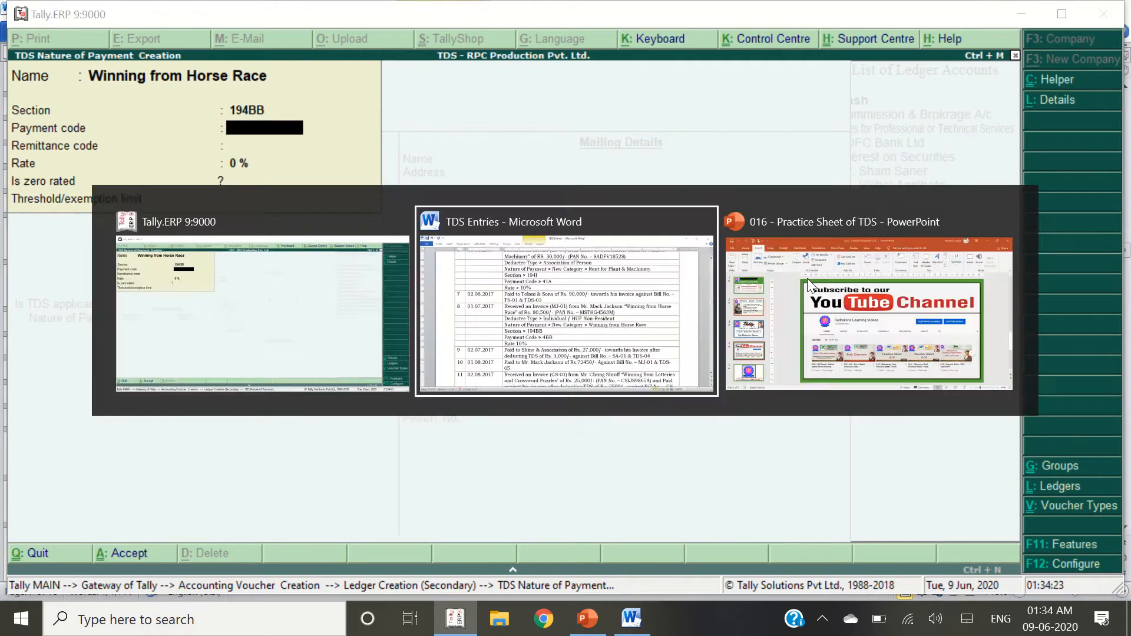
key("alt+Tab")
type("4BB")
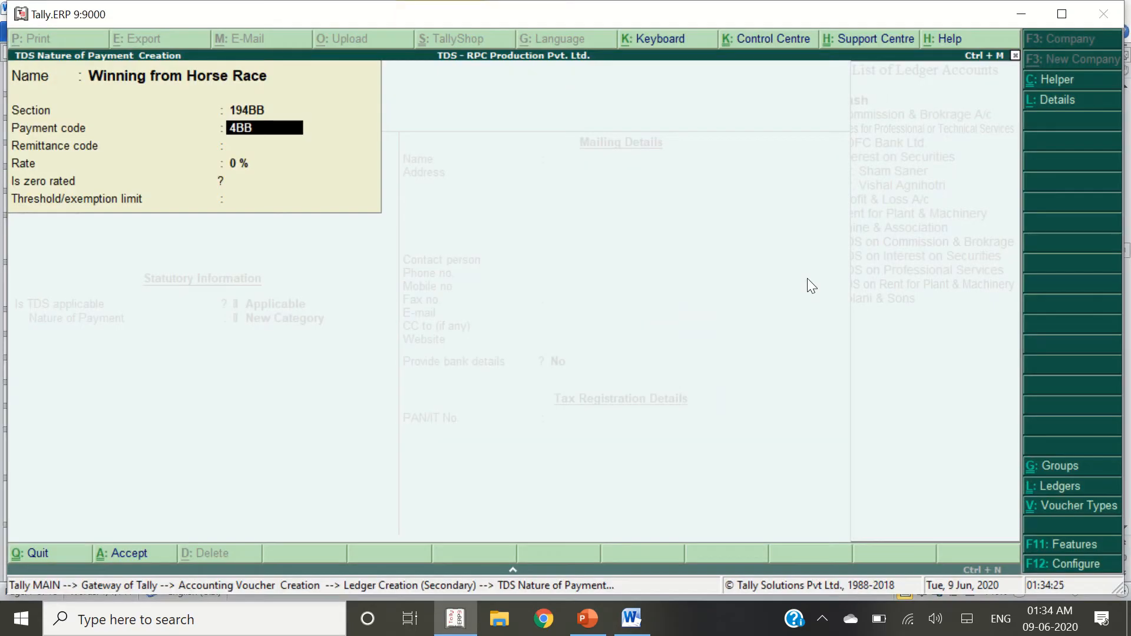
key("Return")
key("Return")
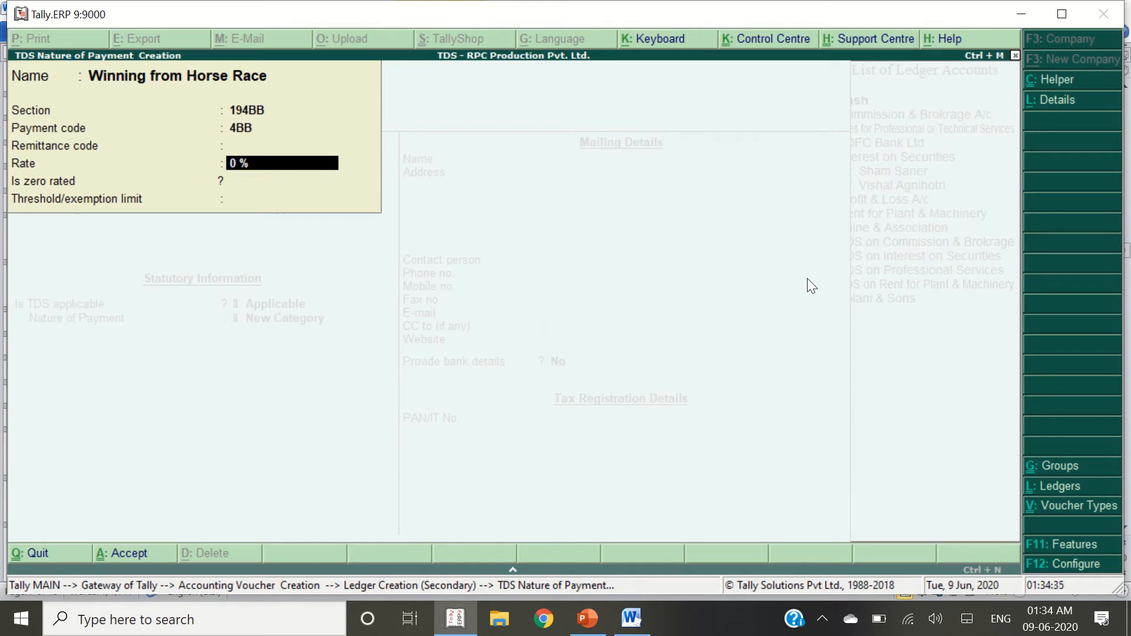
key("alt+Tab")
key("alt+Tab")
type("10")
key("Return")
key("Return")
key("Return")
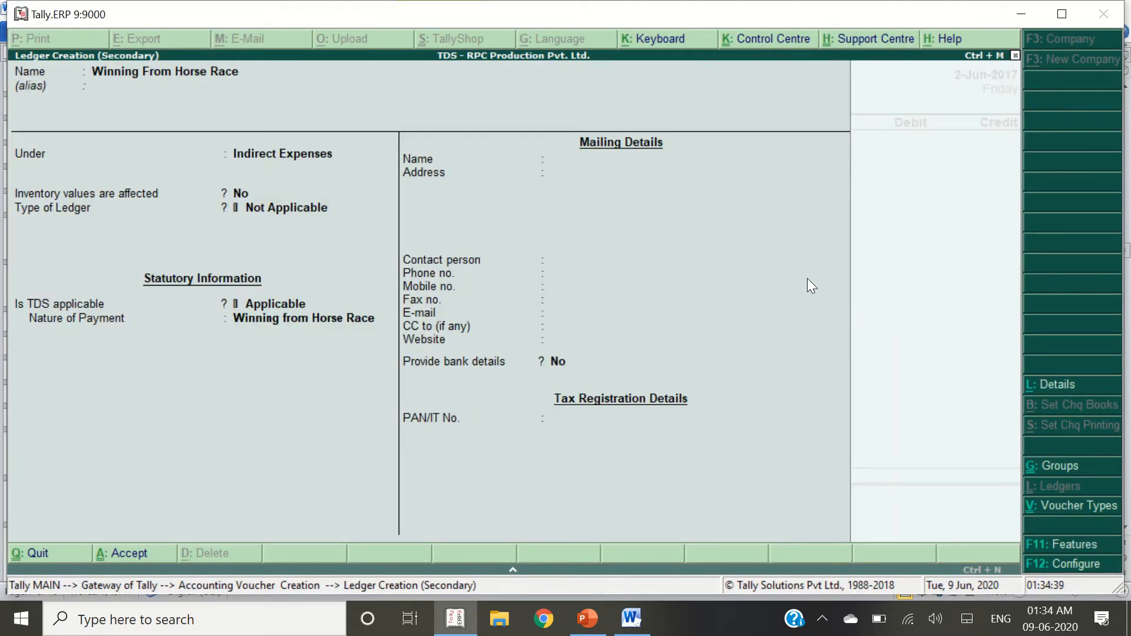
key("Return")
key("Return")
key("alt+Tab")
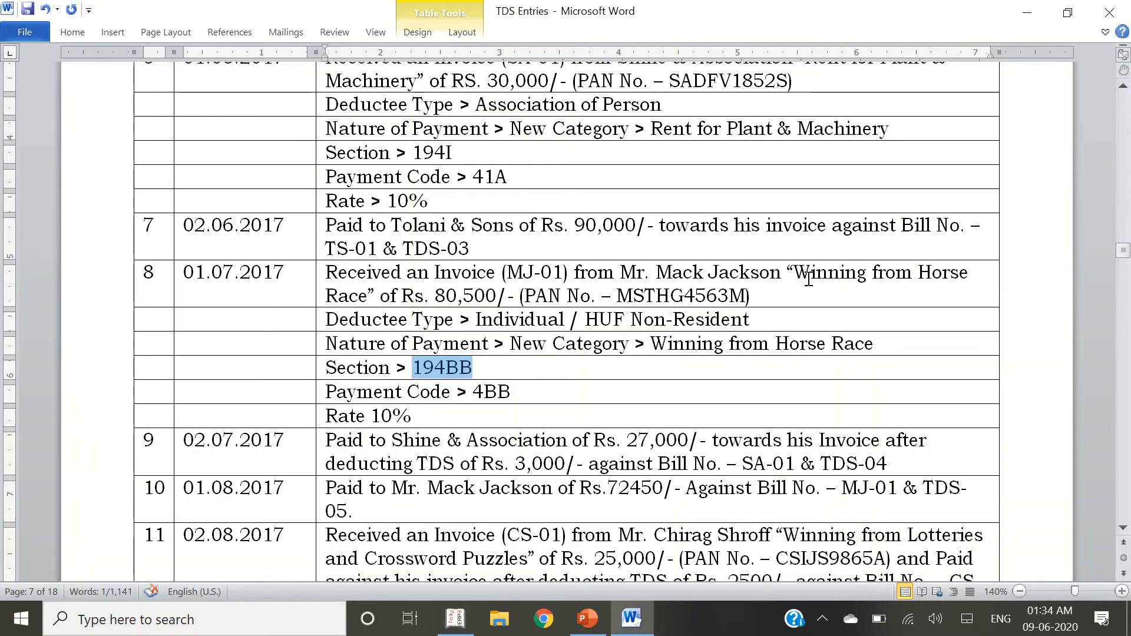
Debit Winning From Horse Race 80,500 in the journal
triple_click(440, 296)
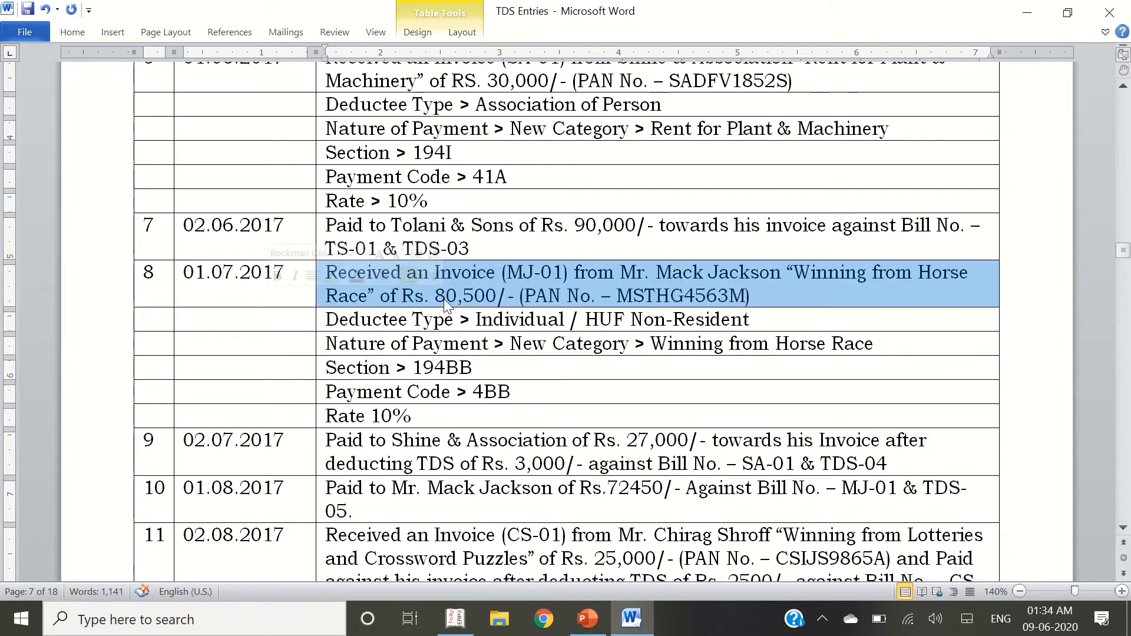
key("alt+Tab")
type("00")
key("Return")
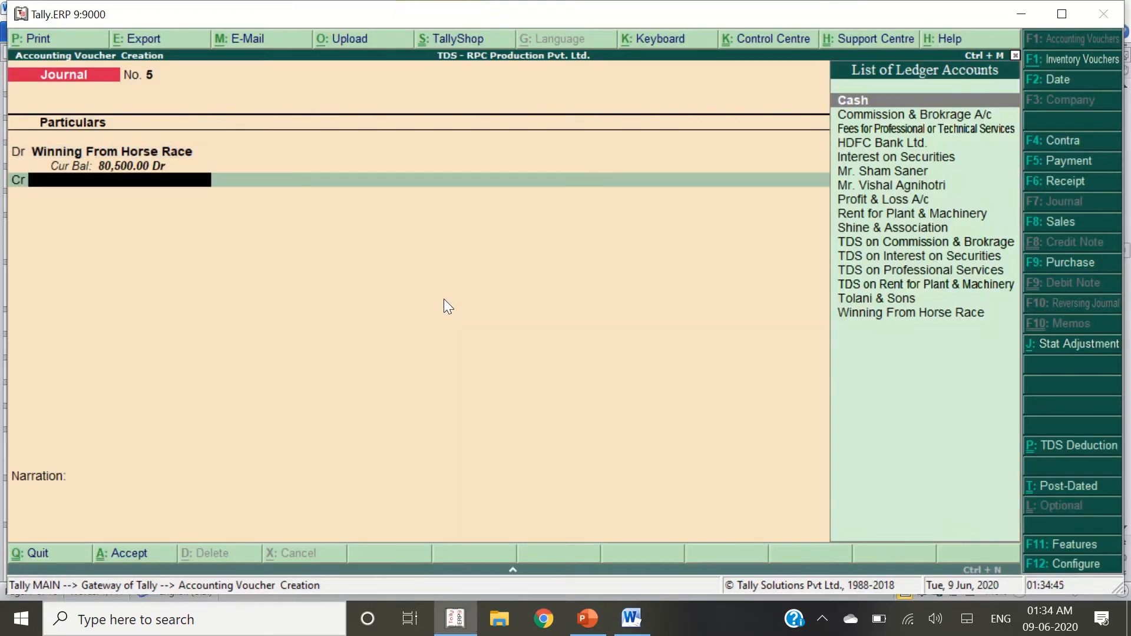
key("alt+Tab")
left_click(660, 272)
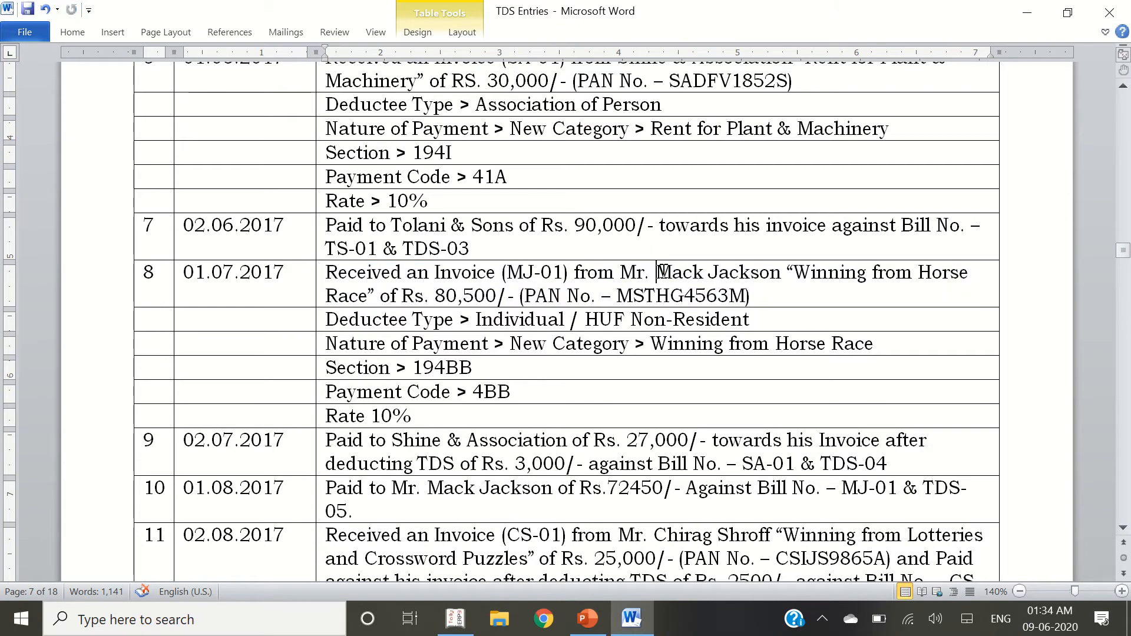
key("alt+Tab")
Create a creditor ledger with the creditor's name under Sundry Creditors, marked TDS deductible
key("alt+c")
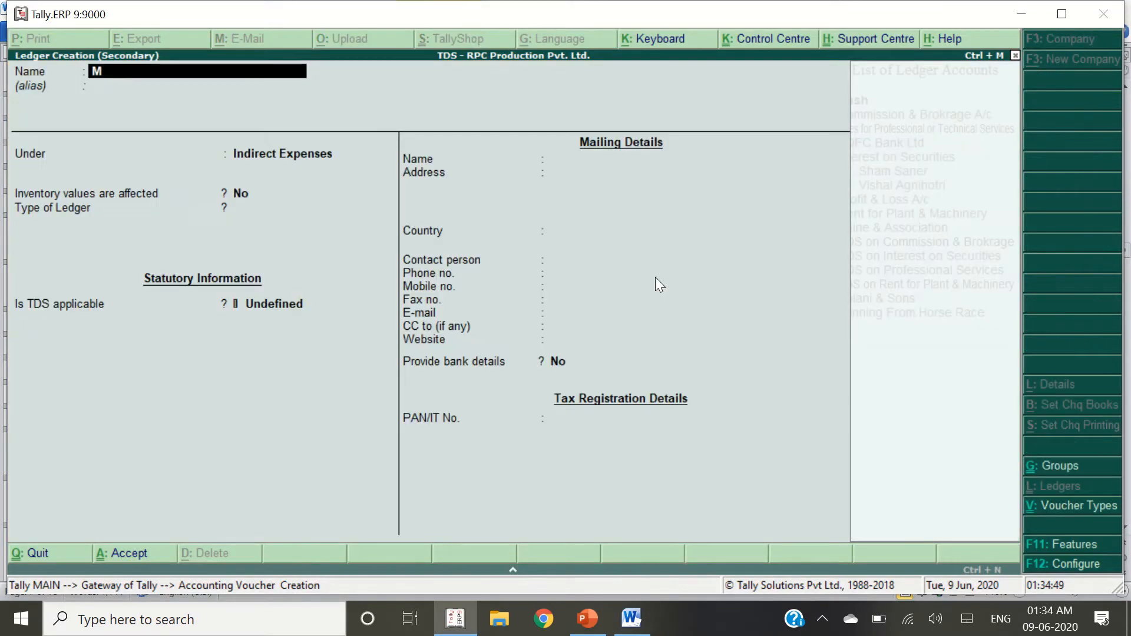
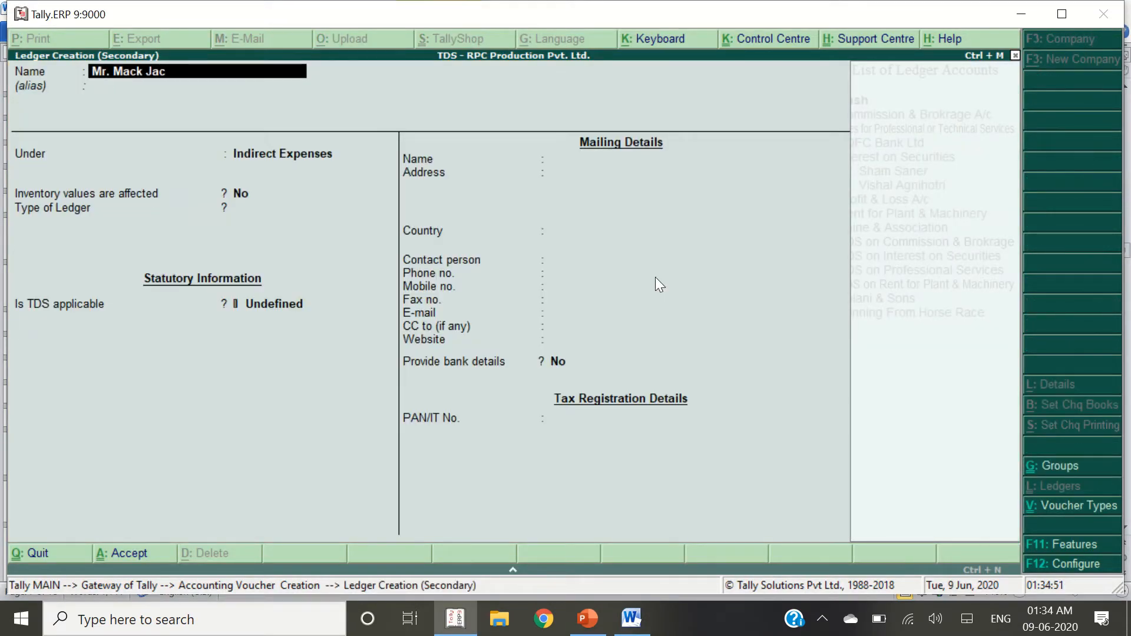
key("alt+Tab")
key("alt+Tab")
key("Return")
type("Sun")
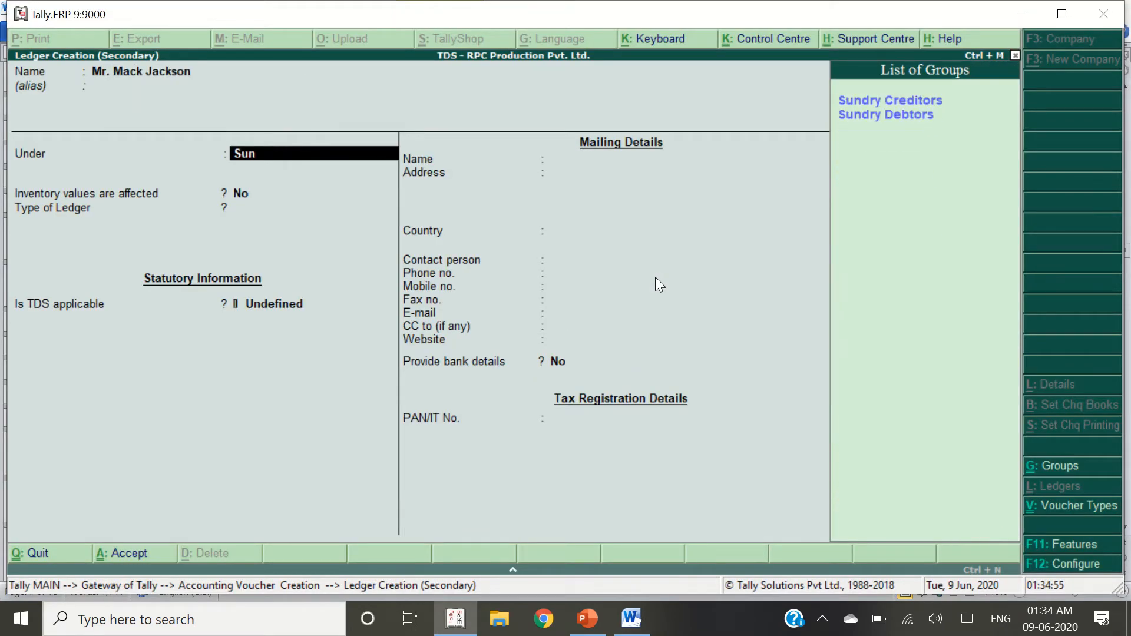
key("Return")
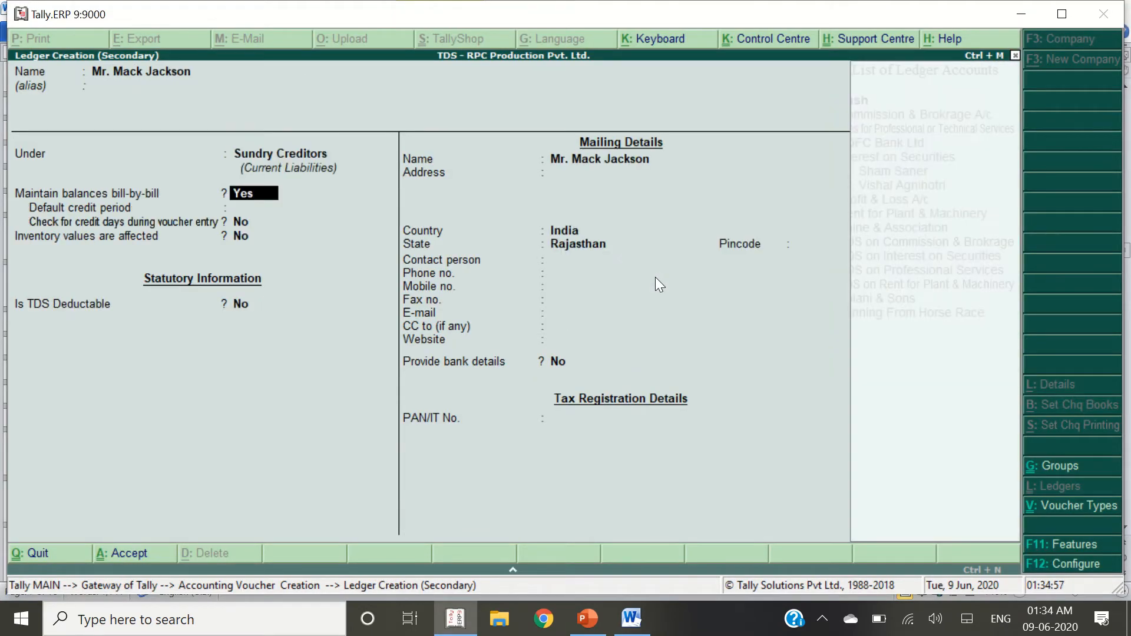
key("Return")
key("Return")
key("y")
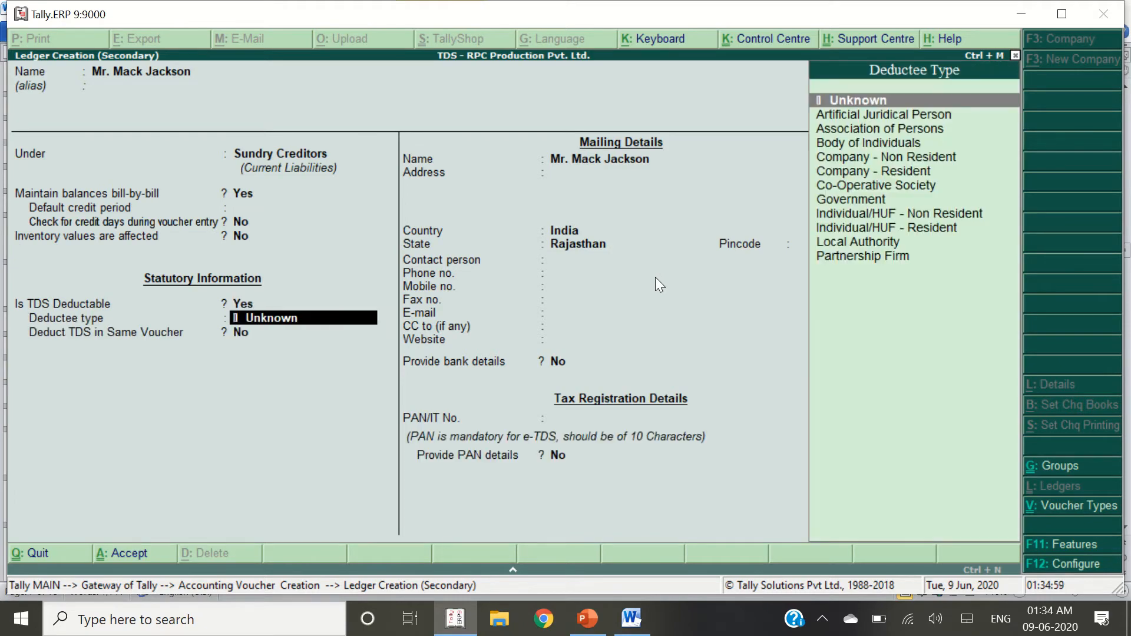
Set deductee type to Individual/HUF - Non Resident with TDS deducted in the same voucher
key("alt+Tab")
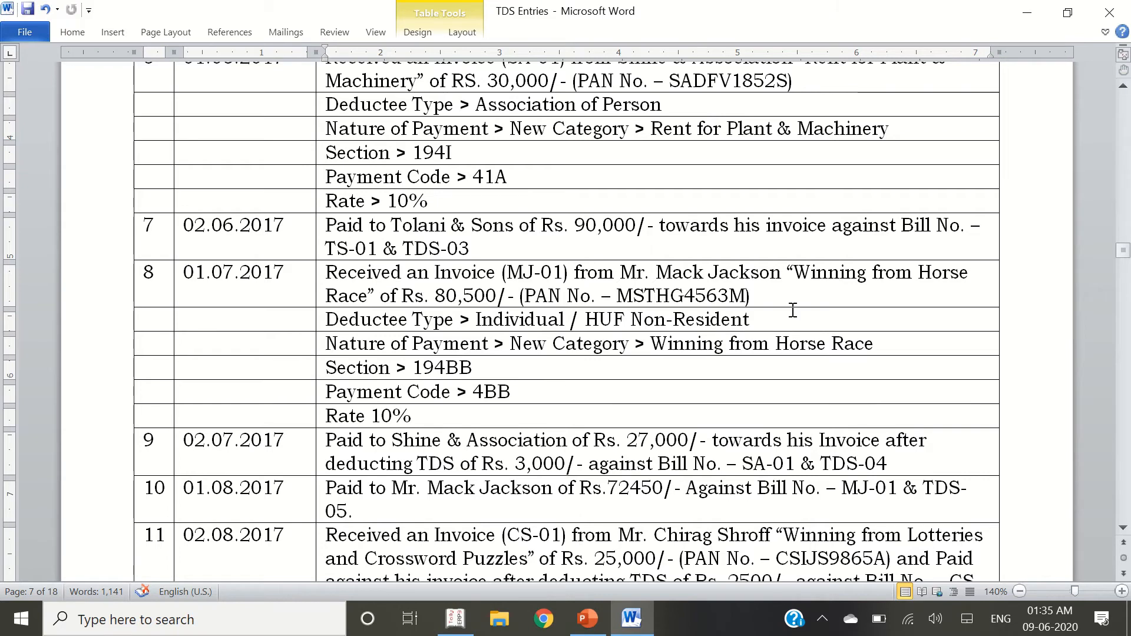
left_click_drag(750, 318, 513, 318)
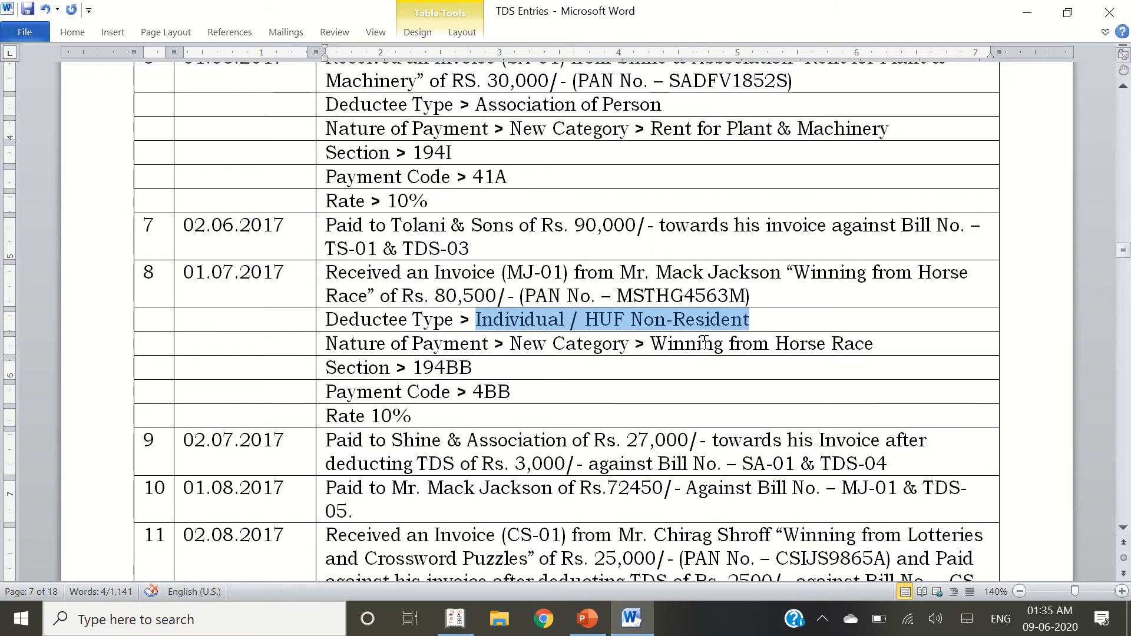
key("alt+Tab")
type("Ind")
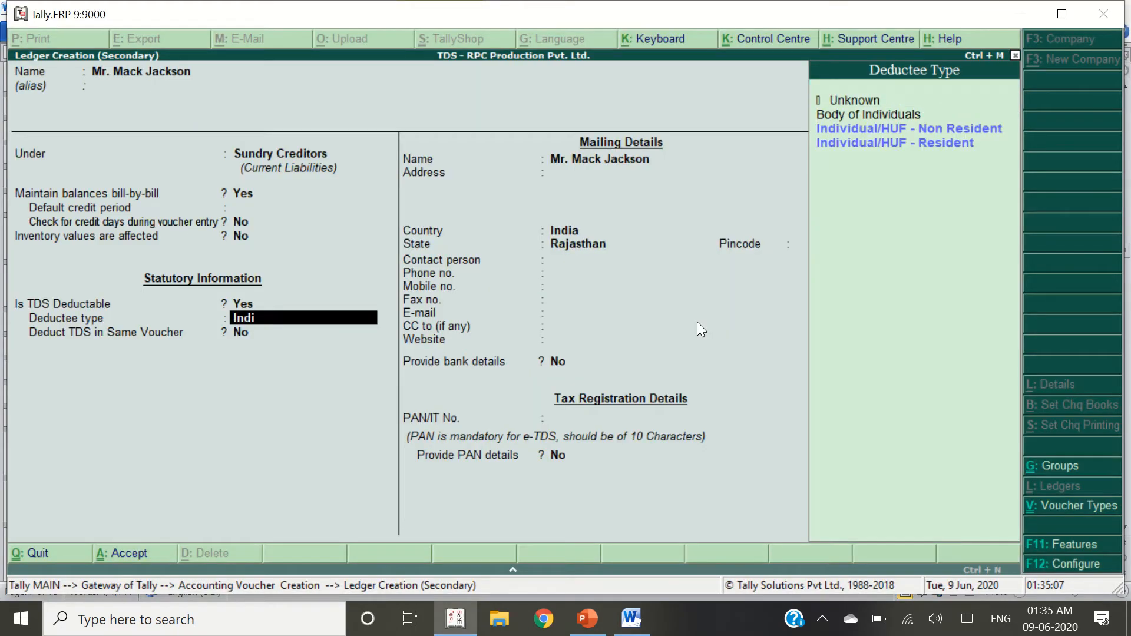
type("i")
key("Return")
key("Return")
key("Return")
key("Return")
key("Return")
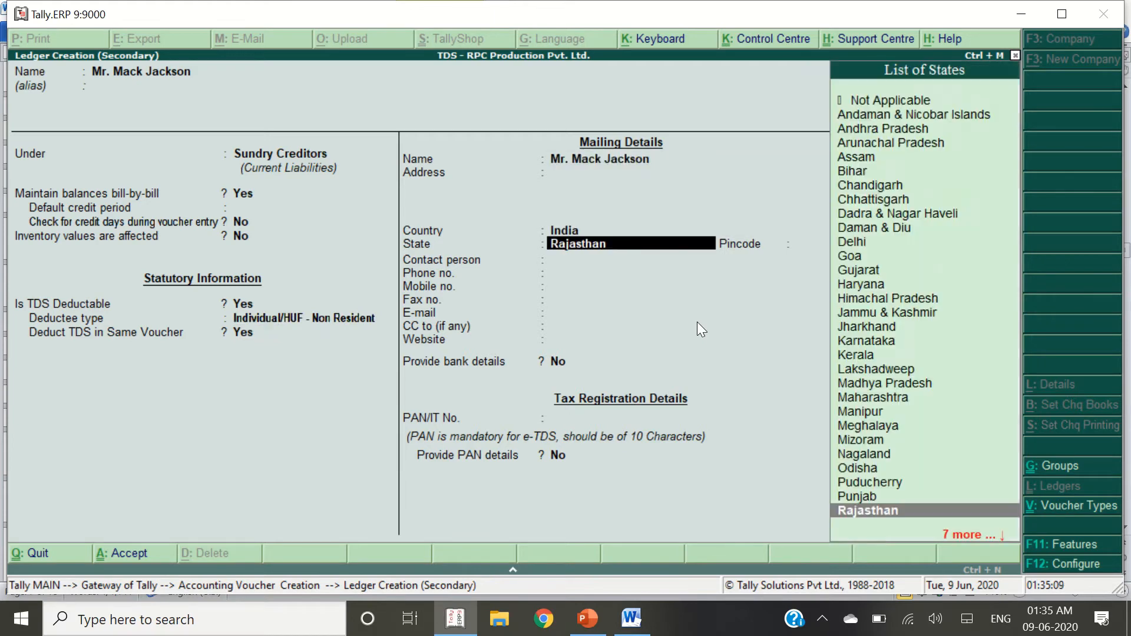
key("Return")
key("Return")
key("Return")
key("Return")
key("Return")
key("Return")
key("Return")
key("Return")
key("Return")
key("BackSpace")
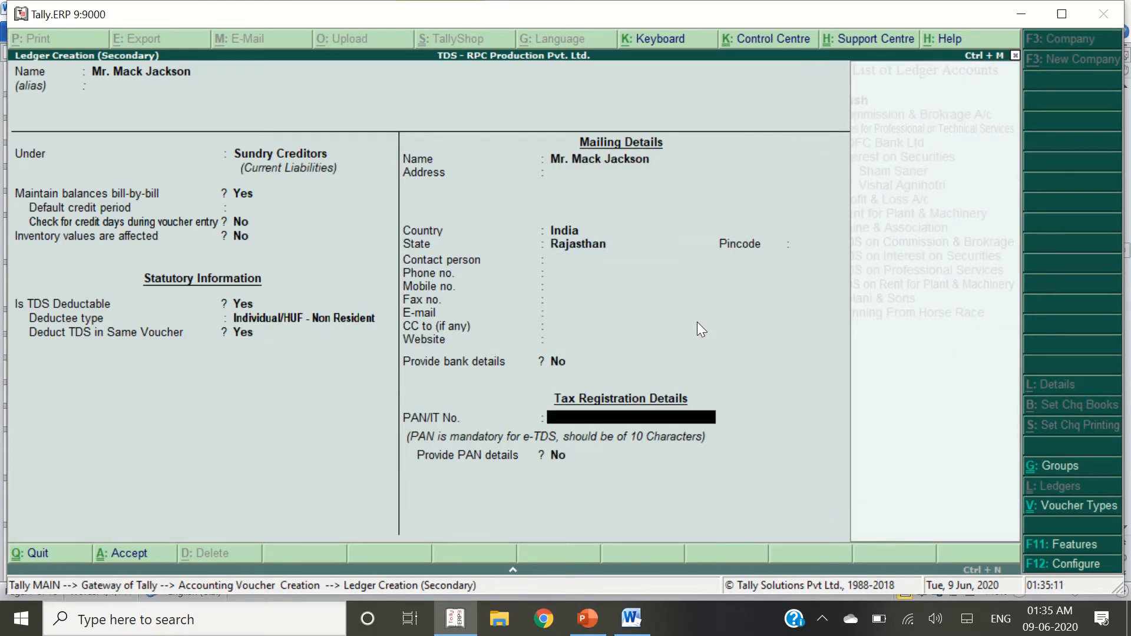
Paste the creditor's PAN, save the ledger and use it on the credit line
key("alt+Tab")
double_click(691, 291)
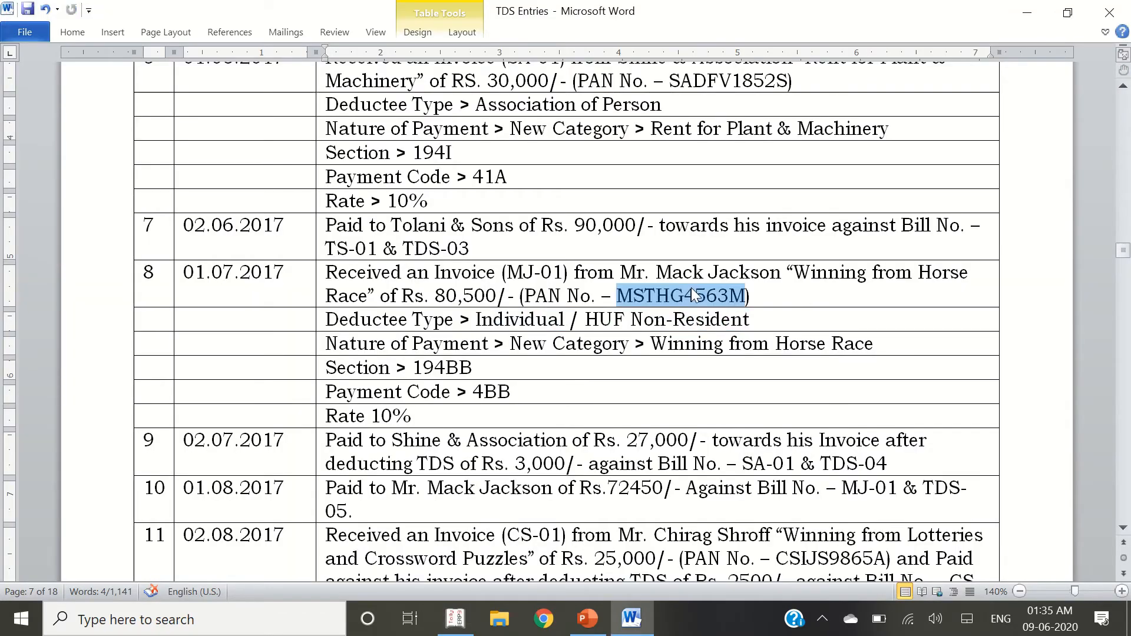
key("ctrl+c")
key("alt+Tab")
key("ctrl+alt+v")
key("Return")
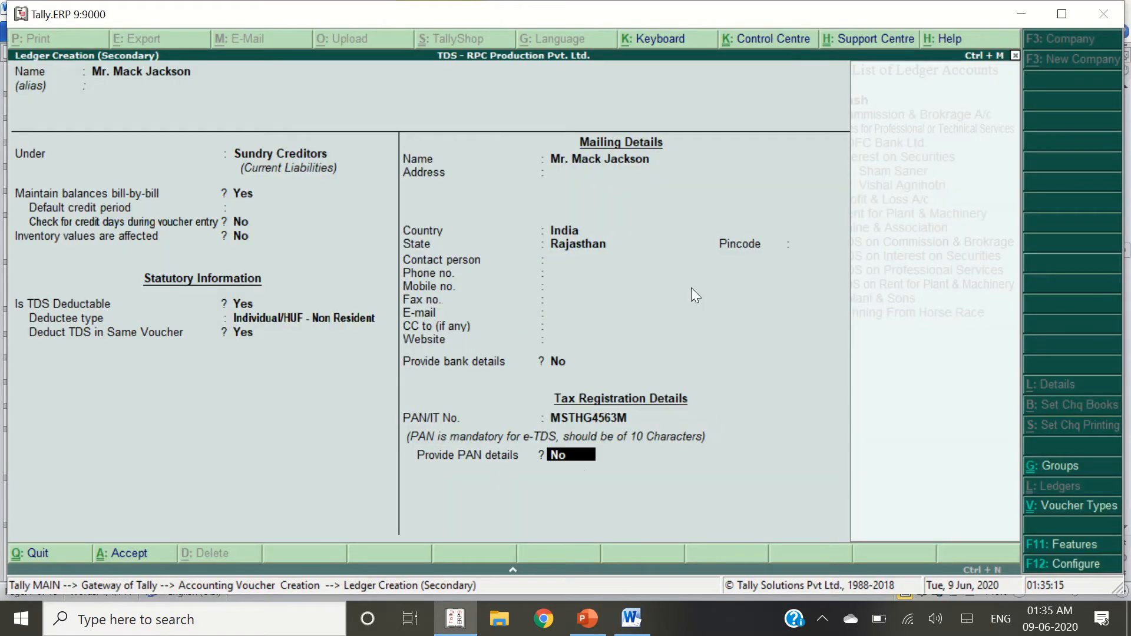
key("Return")
key("Return")
key("Return")
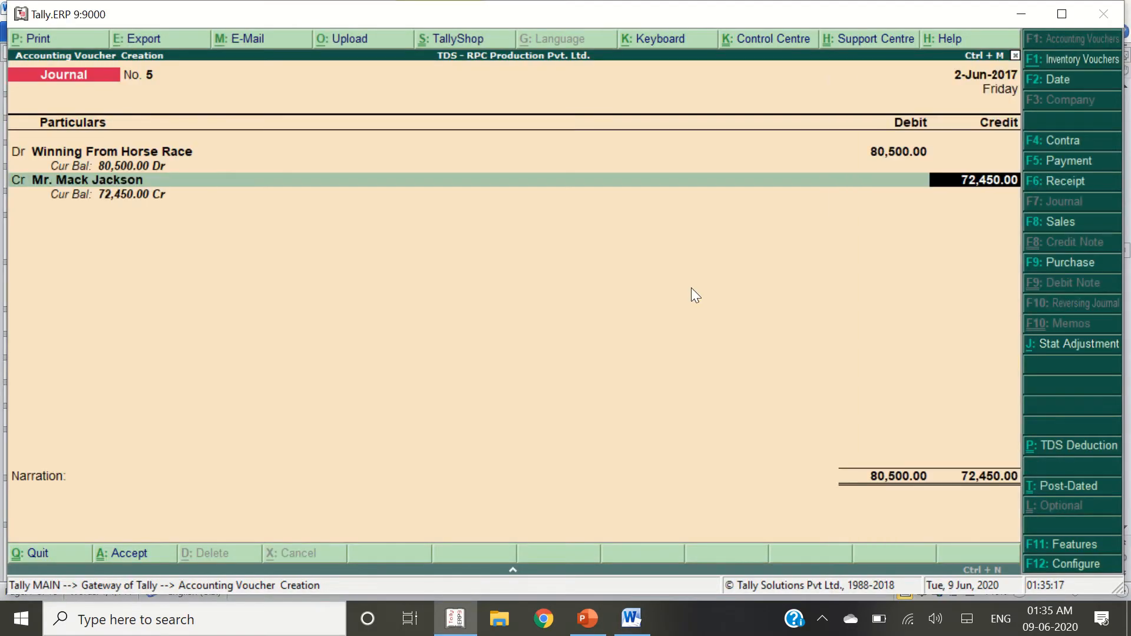
key("Return")
key("Return")
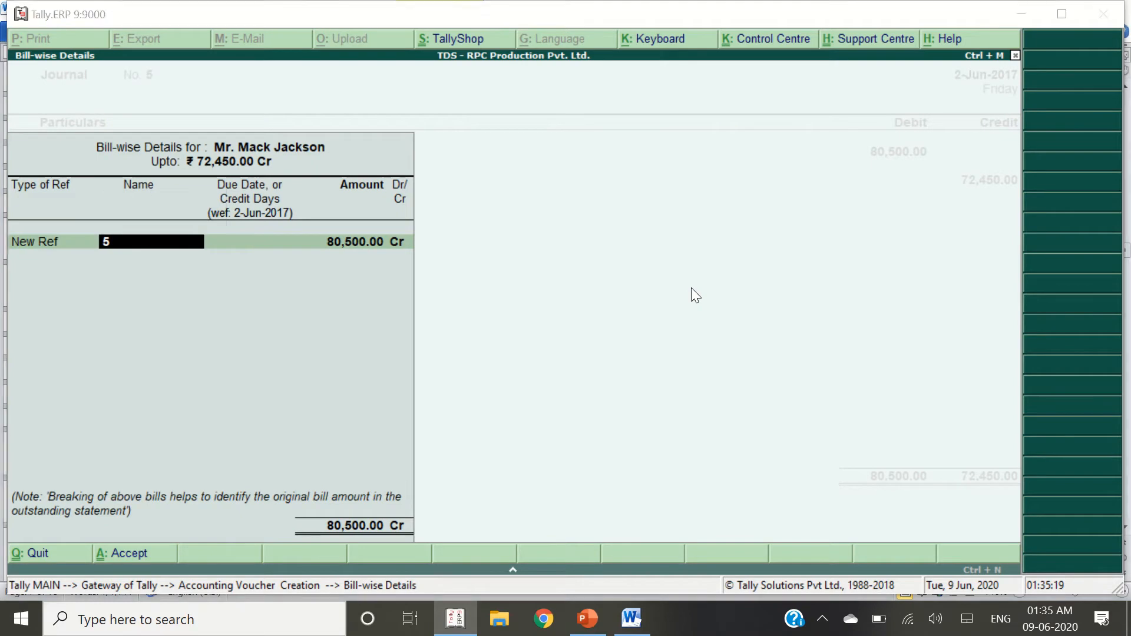
Add new bill references MJ-01 for 80,500.00 Cr and TDS-05 for 8,050.00 Dr
key("alt+Tab")
left_click(556, 282)
key("alt+Tab")
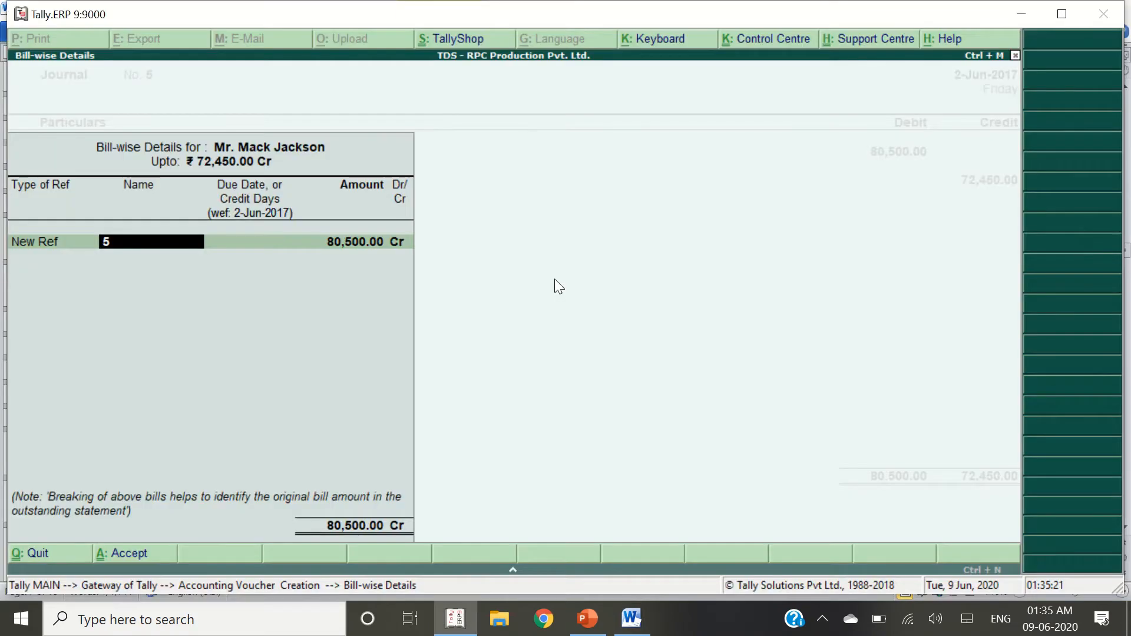
type("MJ-01")
key("Return")
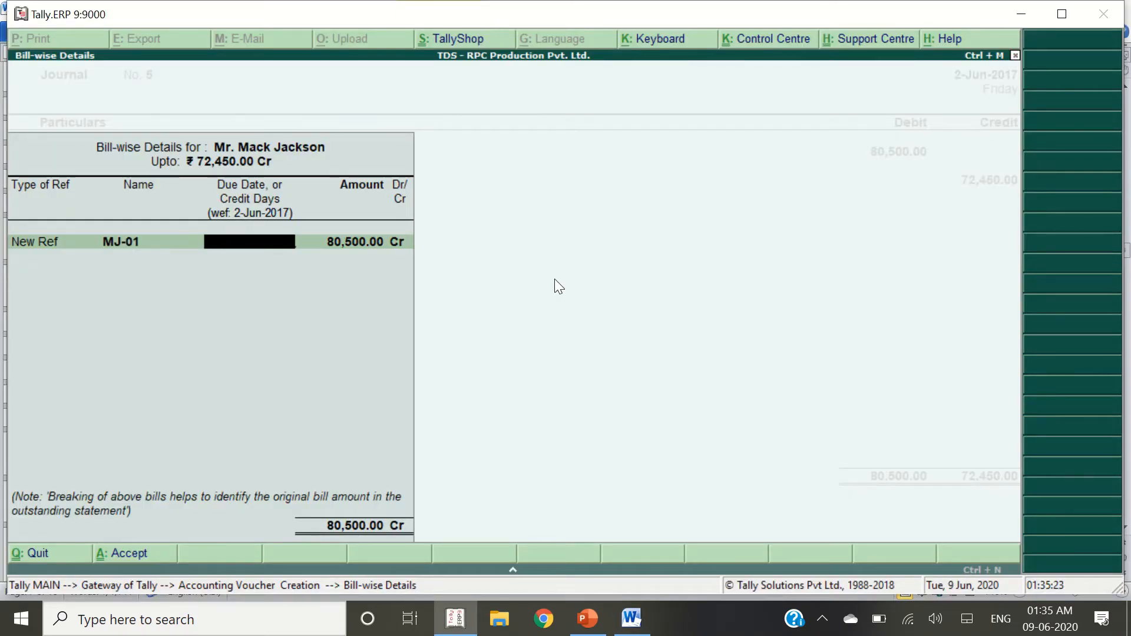
key("Return")
key("Return")
key("Return")
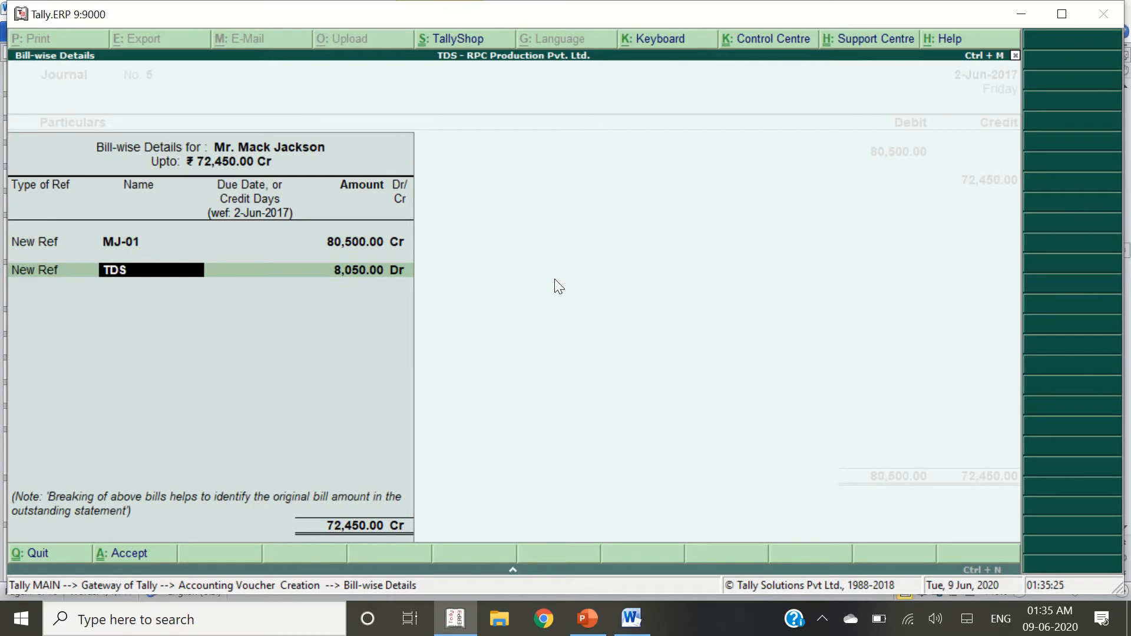
type("TDS-05")
key("Return")
key("Return")
key("Return")
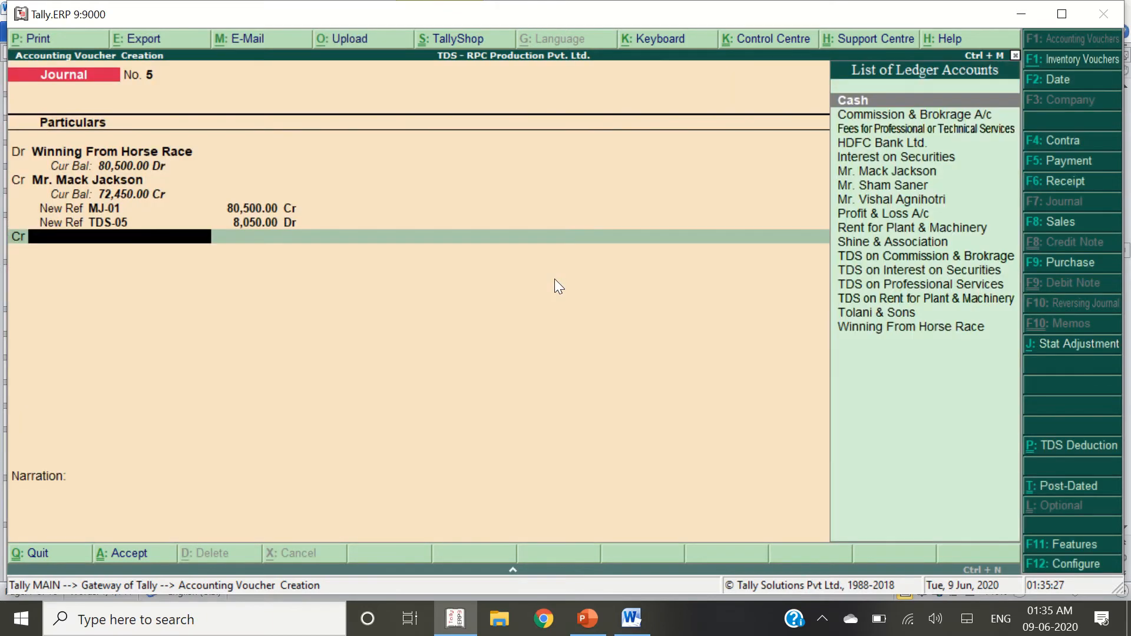
key("alt+c")
Create ledger 'TDS on - Winning From Horse Race' under Duties & Taxes, type TDS, nature Winning from Horse Race
type("TDS on -")
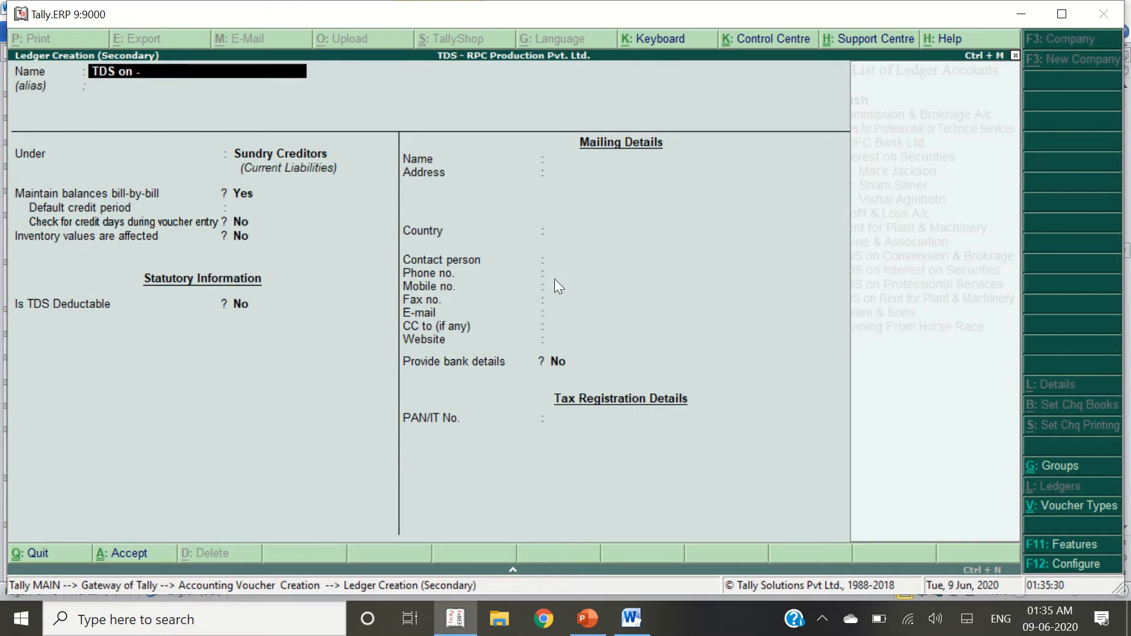
key("alt+Tab")
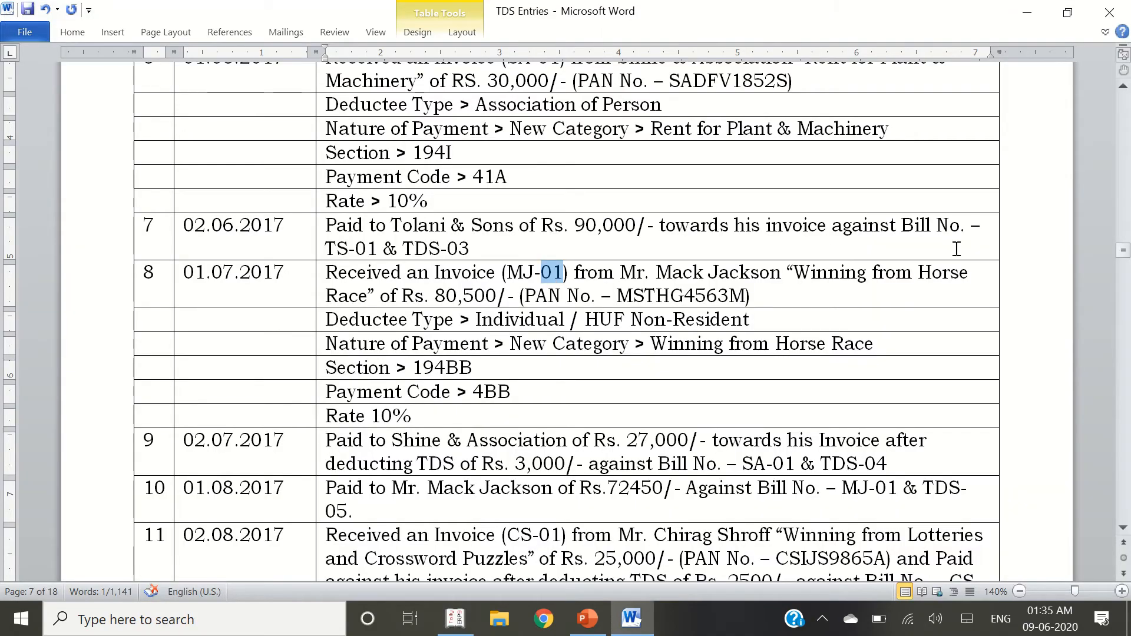
key("alt+Tab")
type("winning")
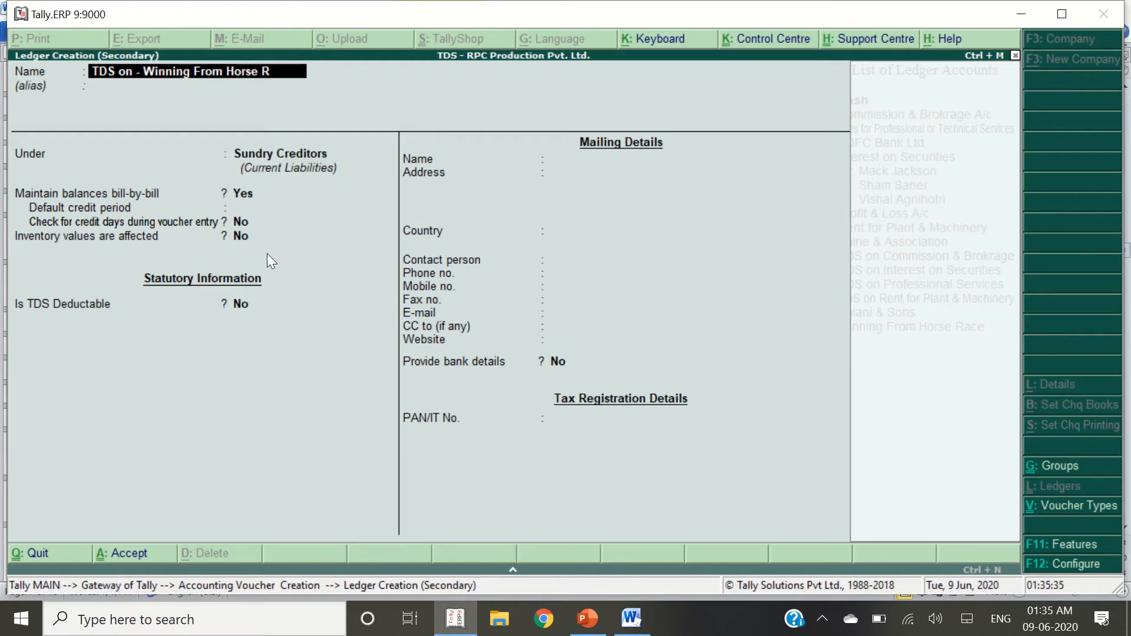
type(" From Horse Race")
key("Return")
type("Dut")
key("Return")
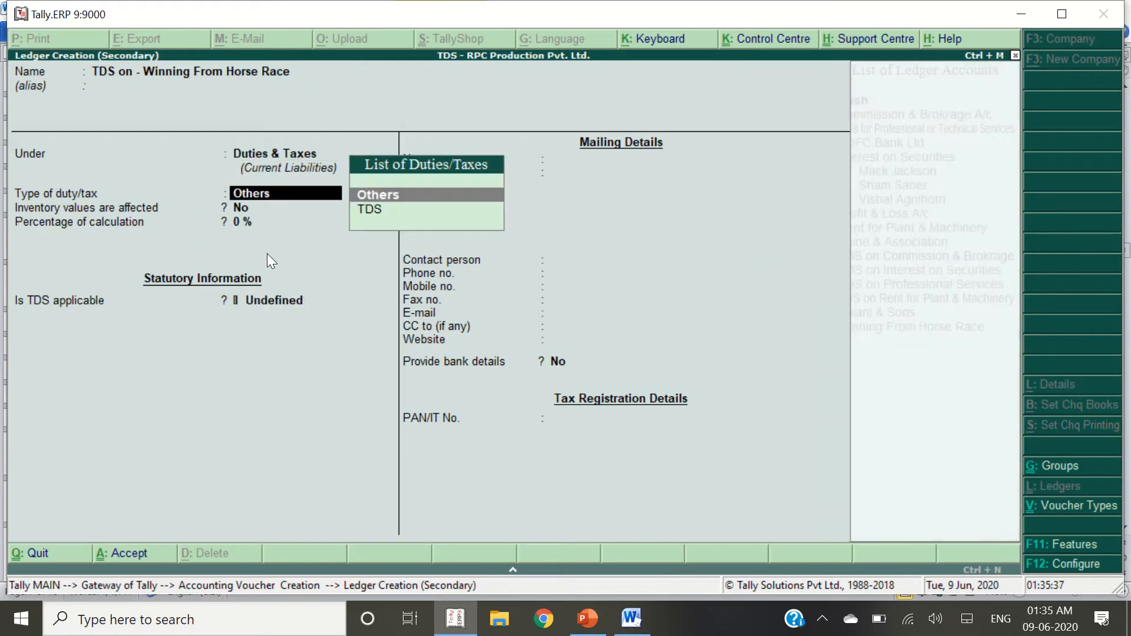
key("Down")
key("Return")
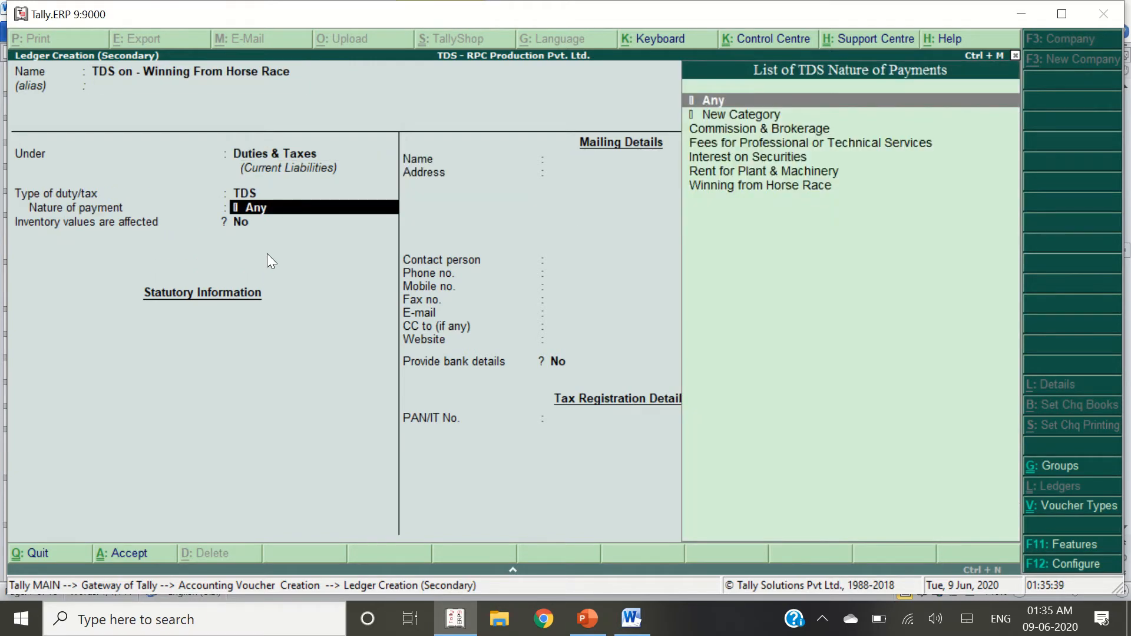
key("Down")
key("Down")
key("Down")
key("Down")
key("Down")
key("Down")
key("Return")
key("Return")
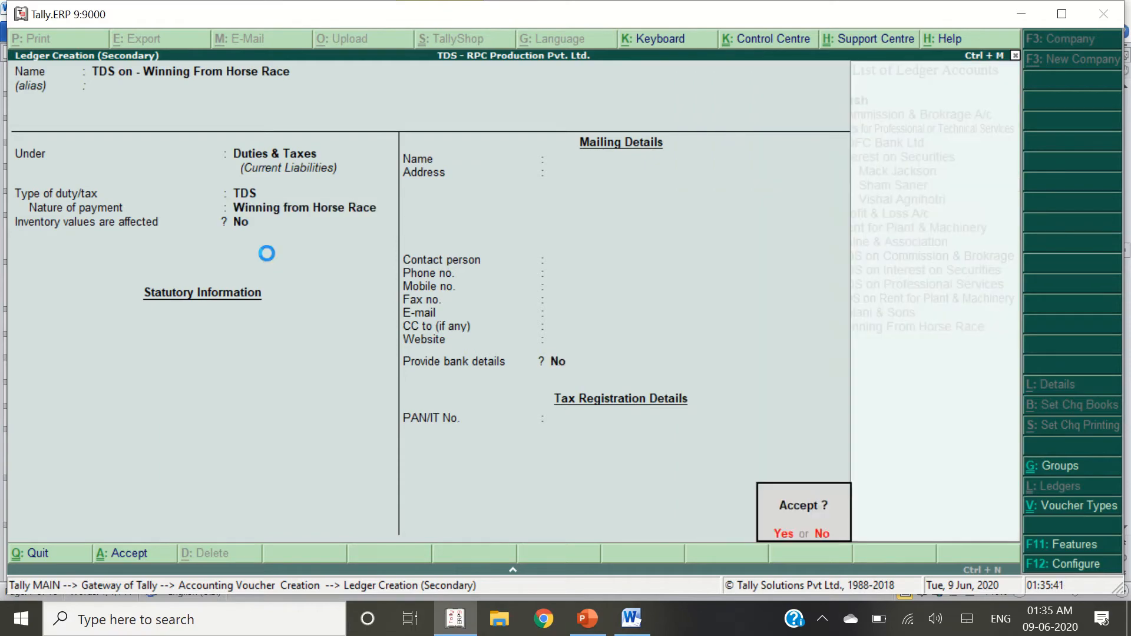
key("Return")
key("Return")
key("Return")
key("Return")
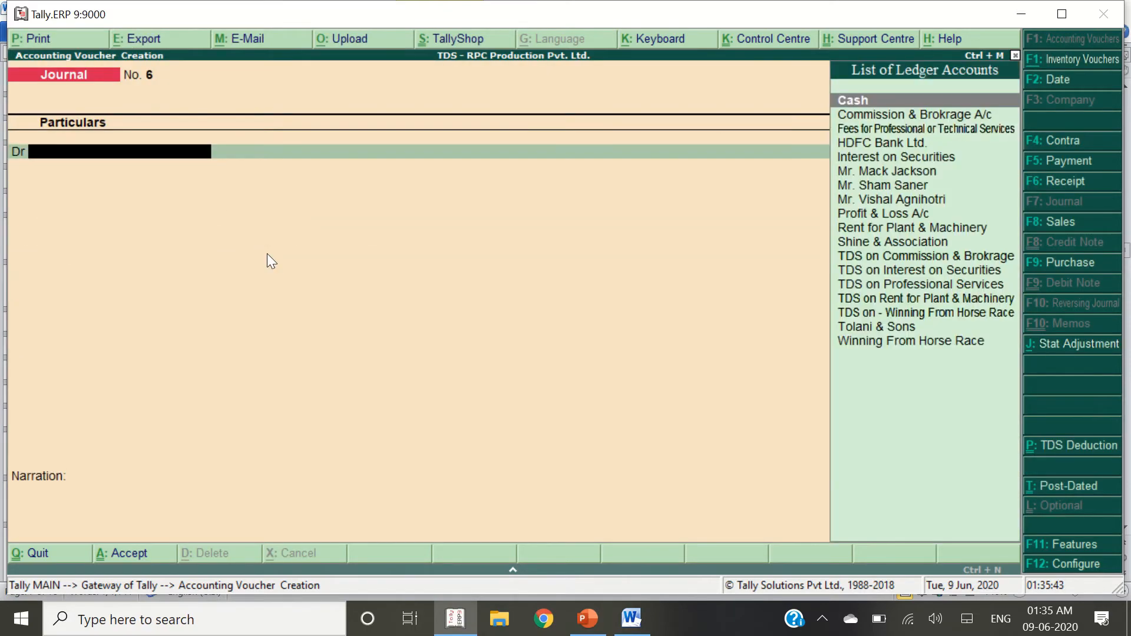
Redate the previous journal voucher to 1-Jul-2017 and save it
key("alt+Tab")
key("alt+Tab")
key("Page_Up")
key("F2")
type("1-7")
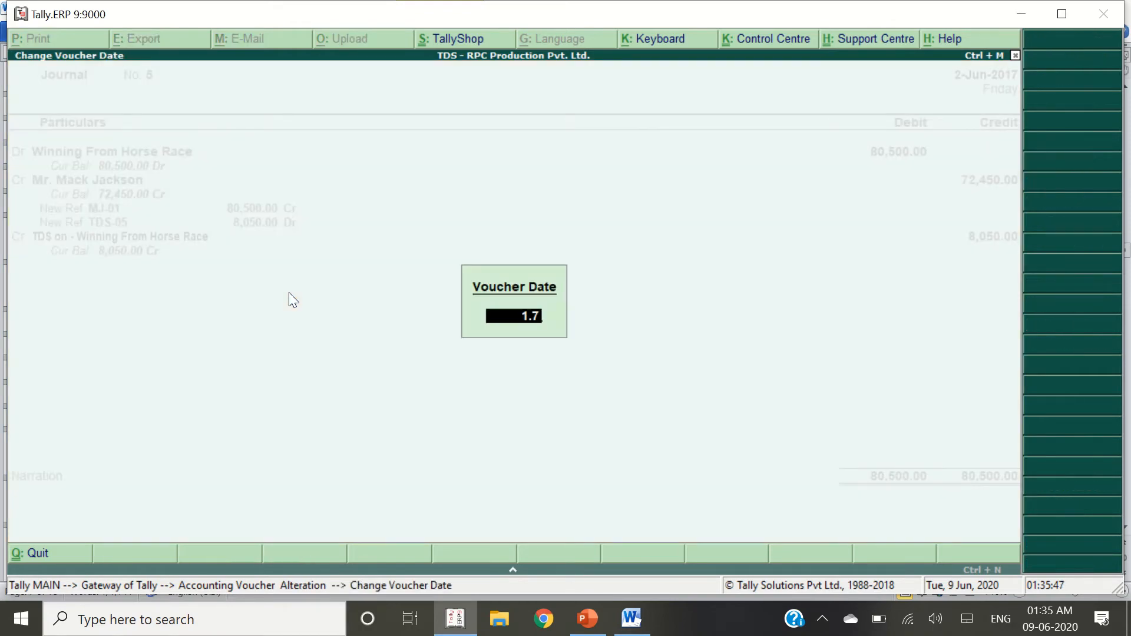
key("Return")
key("ctrl+a")
key("alt+Tab")
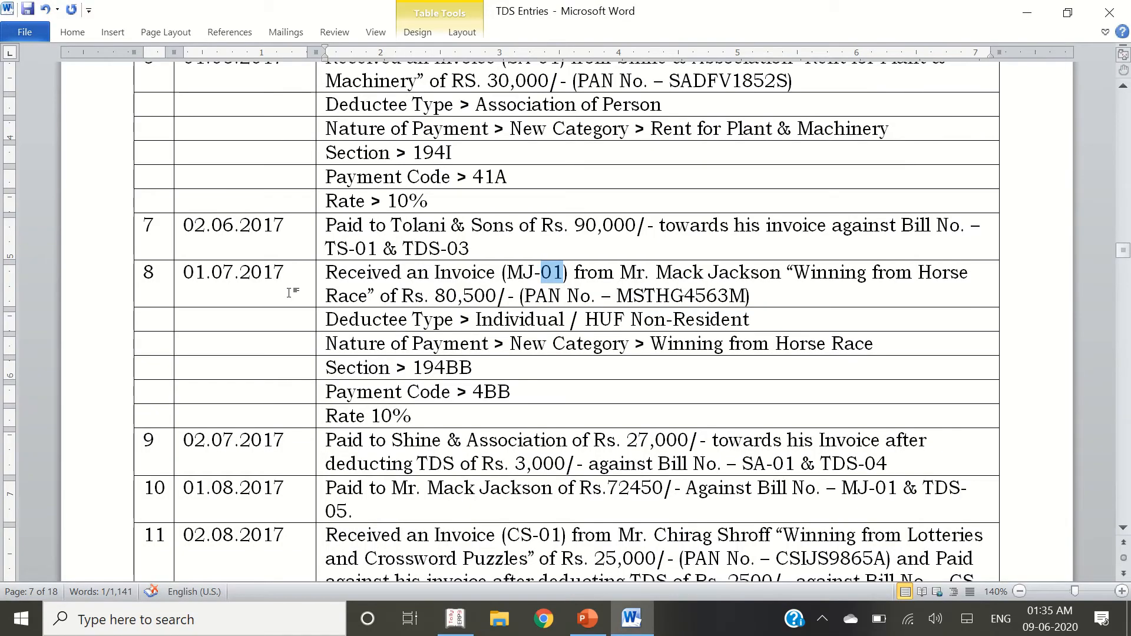
Date the new journal voucher 2-Jul-2017
left_click(218, 451)
key("Tab")
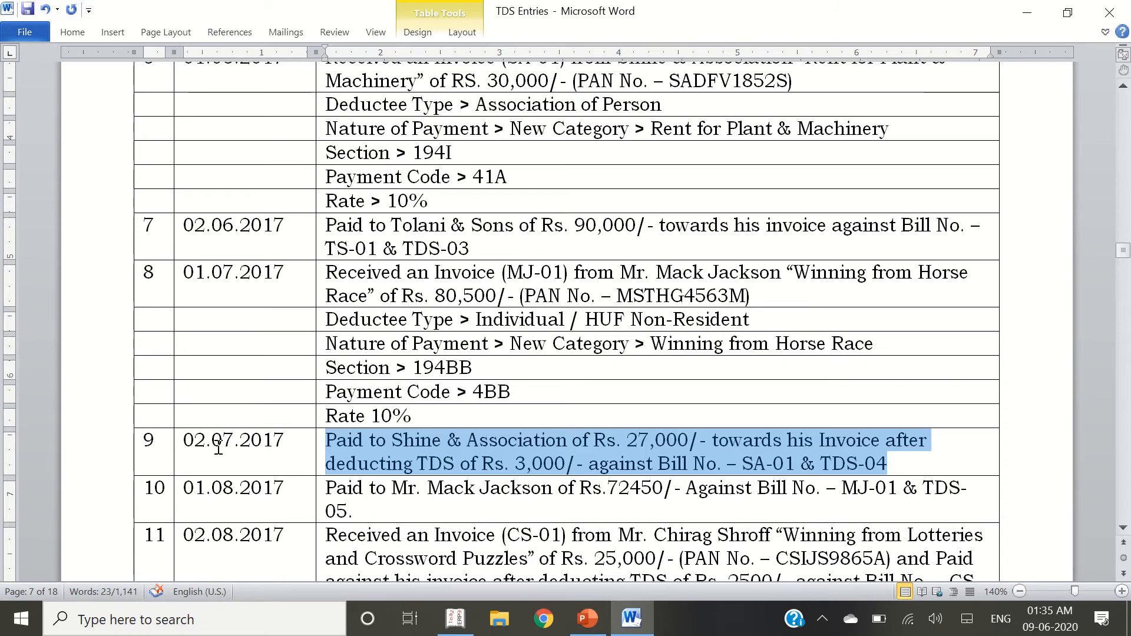
key("alt+Tab")
key("F2")
key("Return")
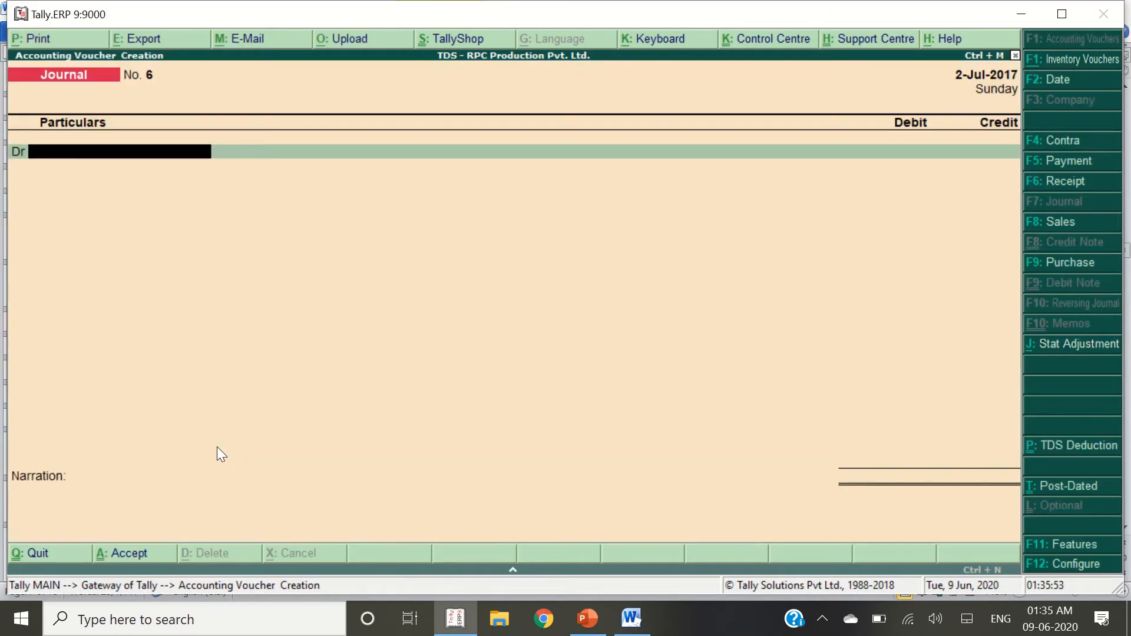
Start a payment voucher debiting Shine & Association 27,000
key("F5")
type("Shin")
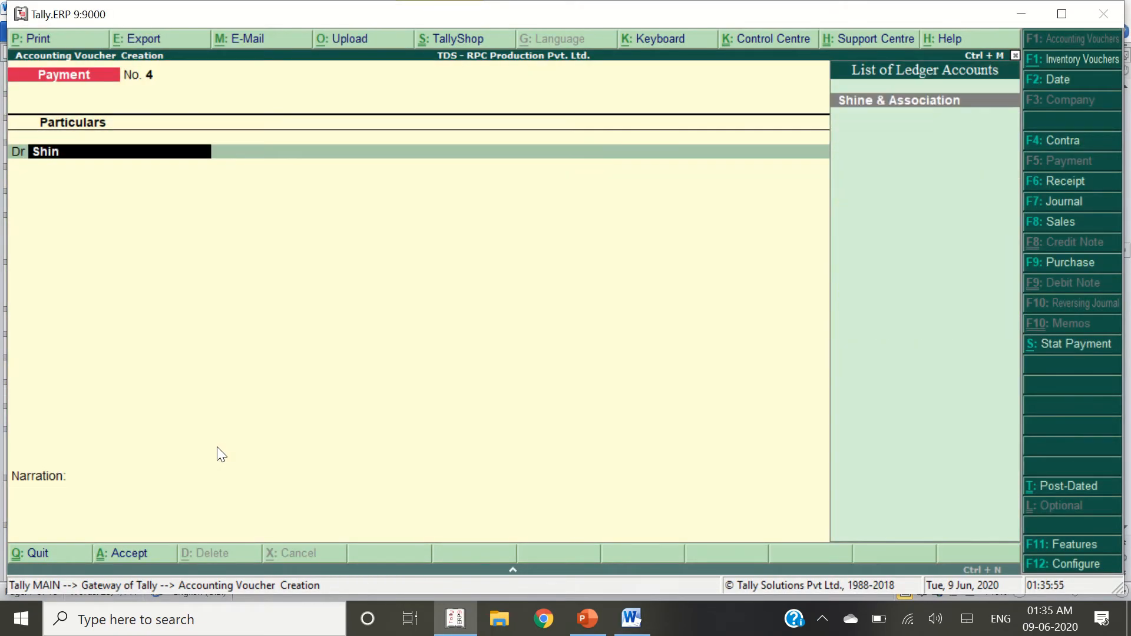
key("Return")
key("alt+Tab")
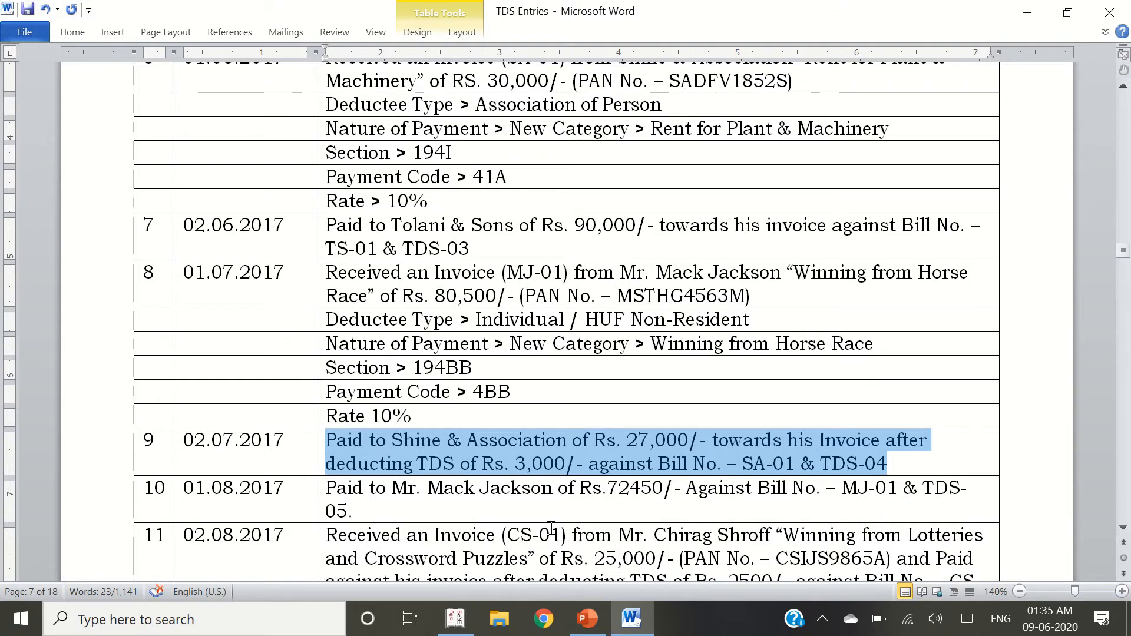
key("alt+Tab")
type("27,000")
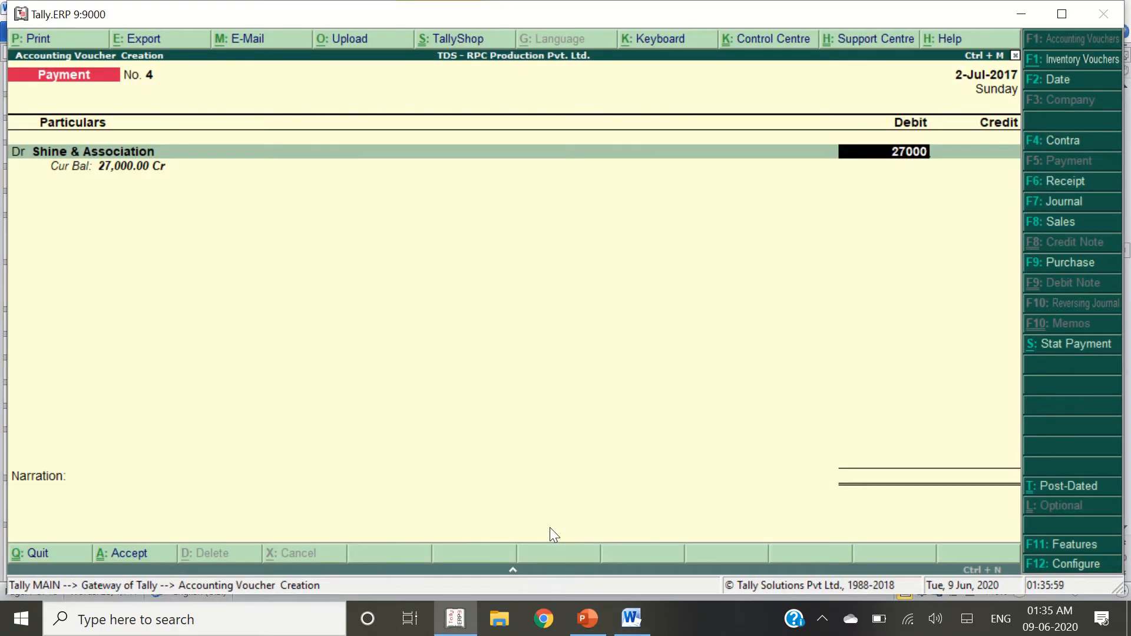
key("Return")
Adjust against TDS-04 and SA-01, credit HDFC Bank Ltd., and save Payment No. 4
key("Return")
key("Down")
key("Return")
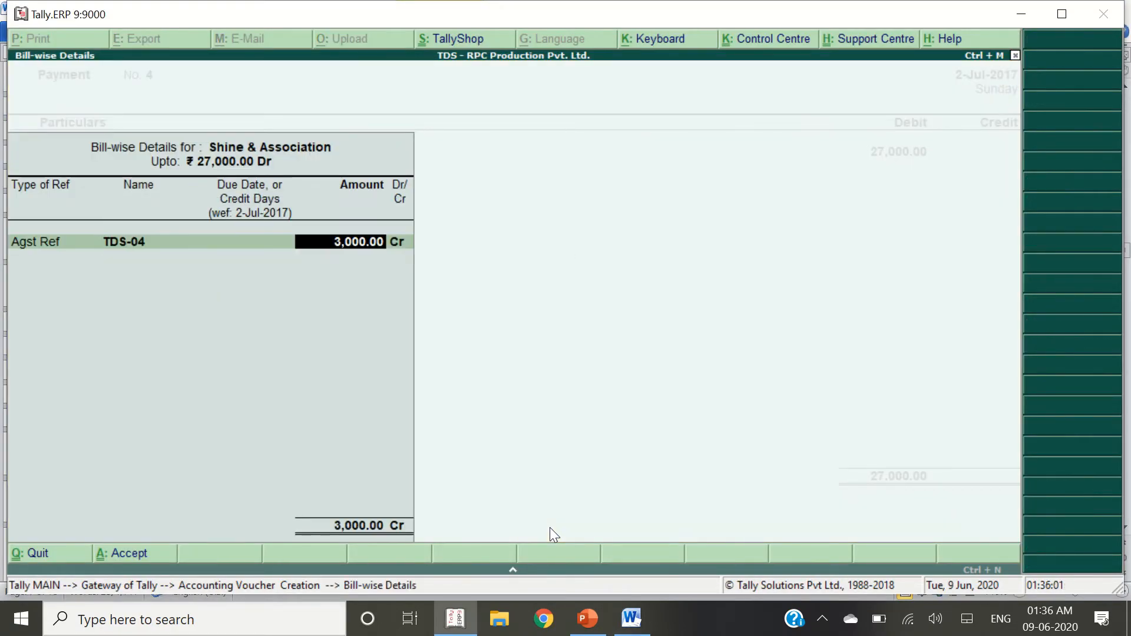
key("Return")
key("Return")
key("Return")
key("Return")
key("Return")
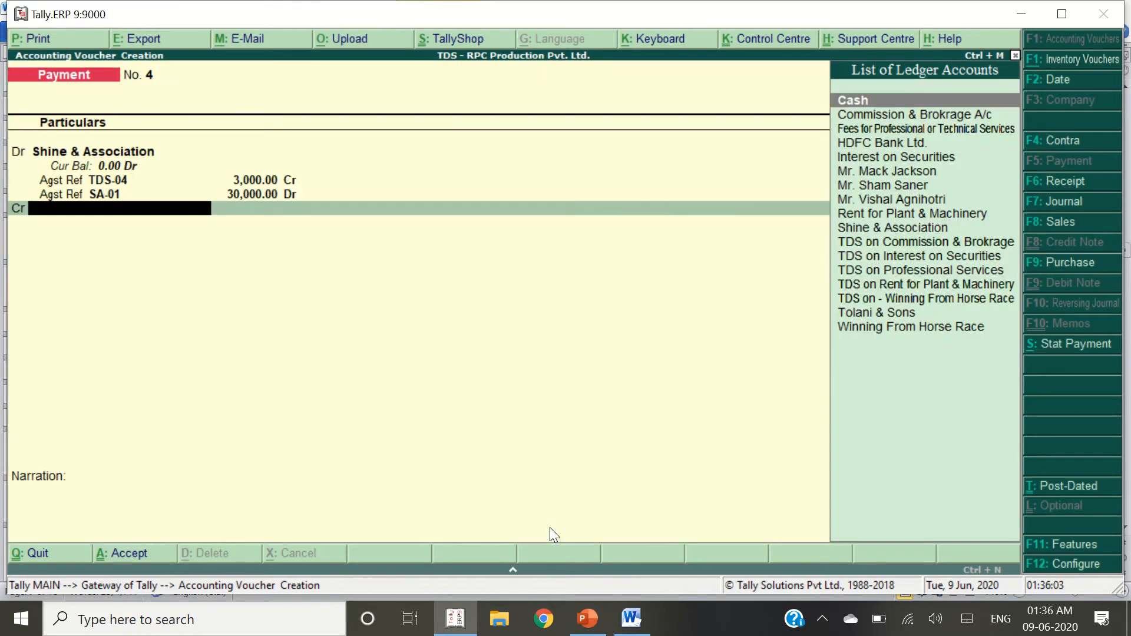
type("HDF")
key("Return")
key("Return")
key("Return")
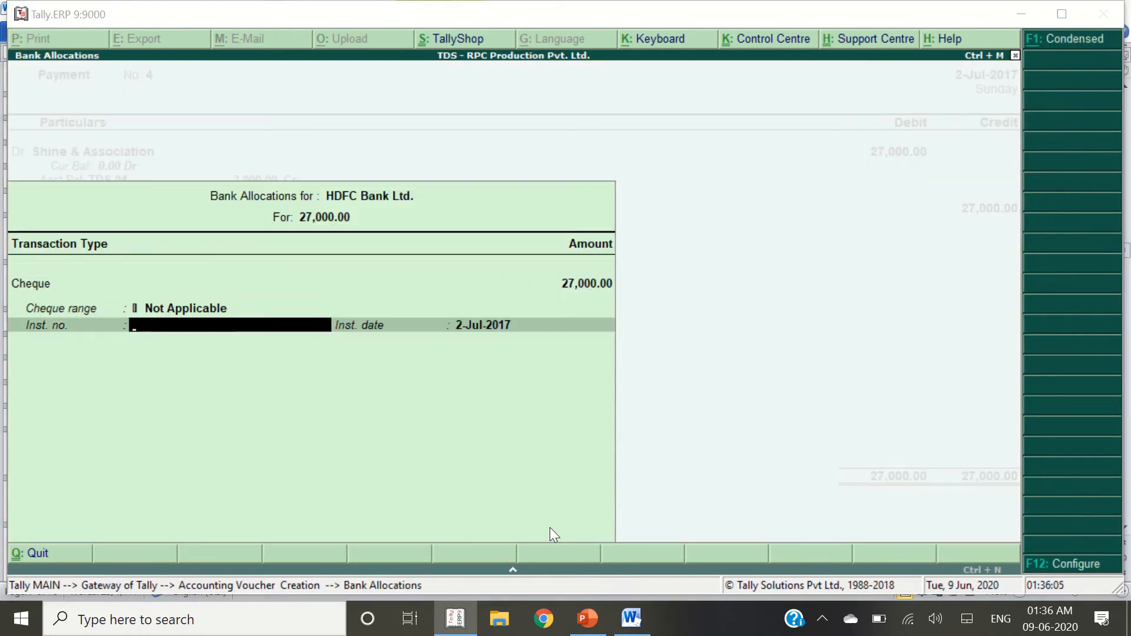
key("alt+Tab")
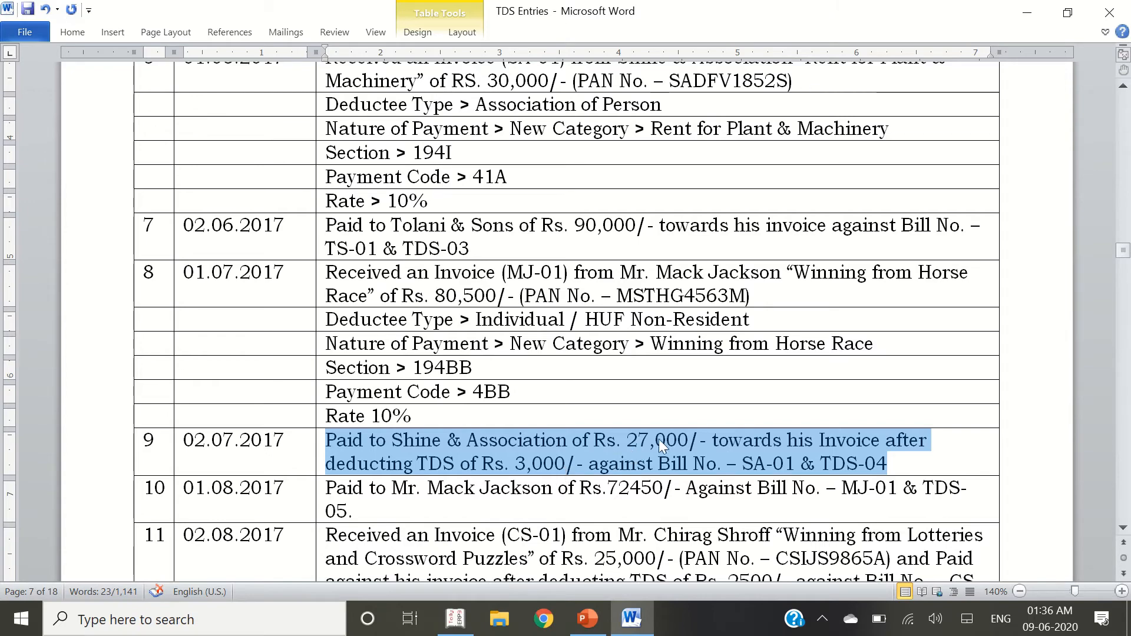
key("alt+Tab")
key("Return")
key("Return")
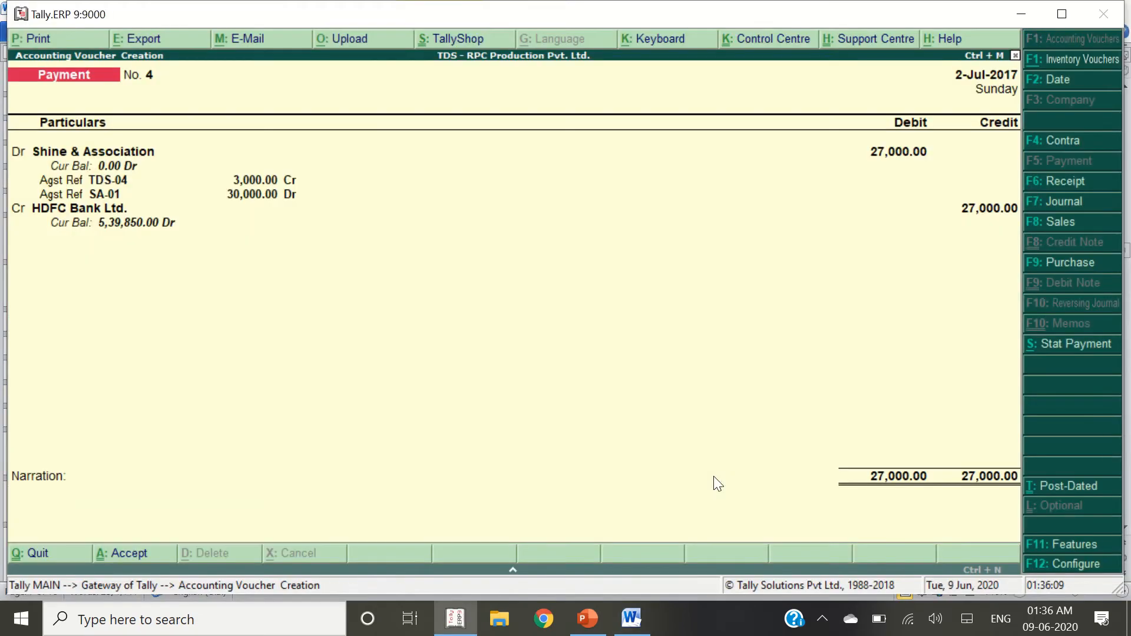
key("Return")
Look up the next payment entry in the TDS reference document
key("alt+Tab")
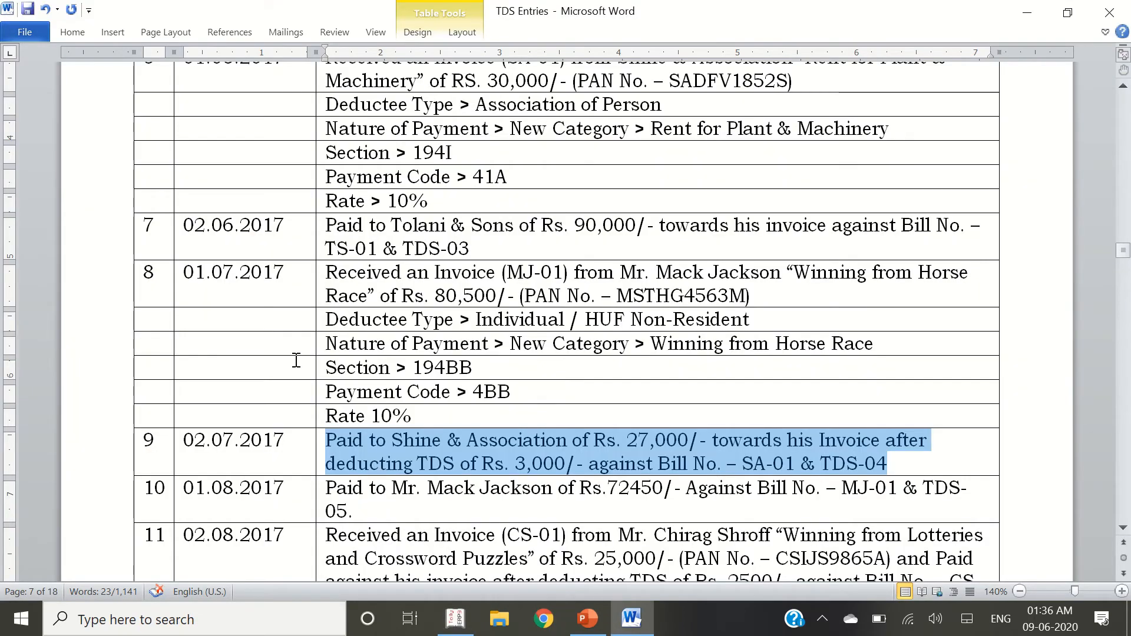
scroll(297, 360, "down", 2)
left_click_drag(325, 365, 377, 392)
key("alt+Tab")
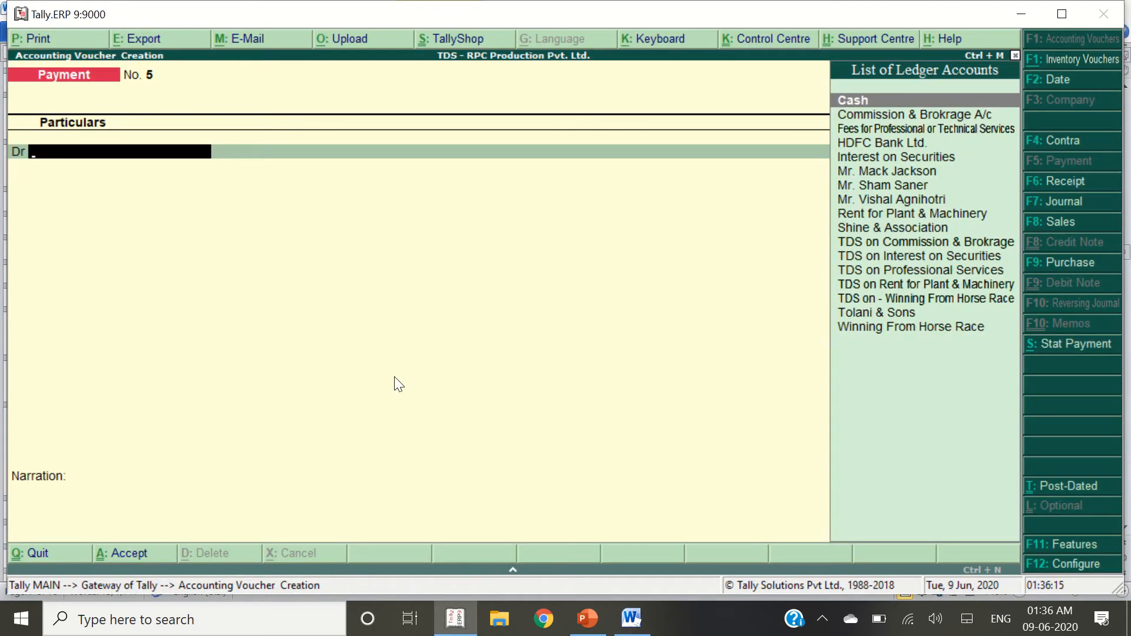
Date the voucher 1-Aug-2017 and debit the horse-race winner's ledger 72,450
key("F2")
type("1.8")
key("Return")
type("Mr")
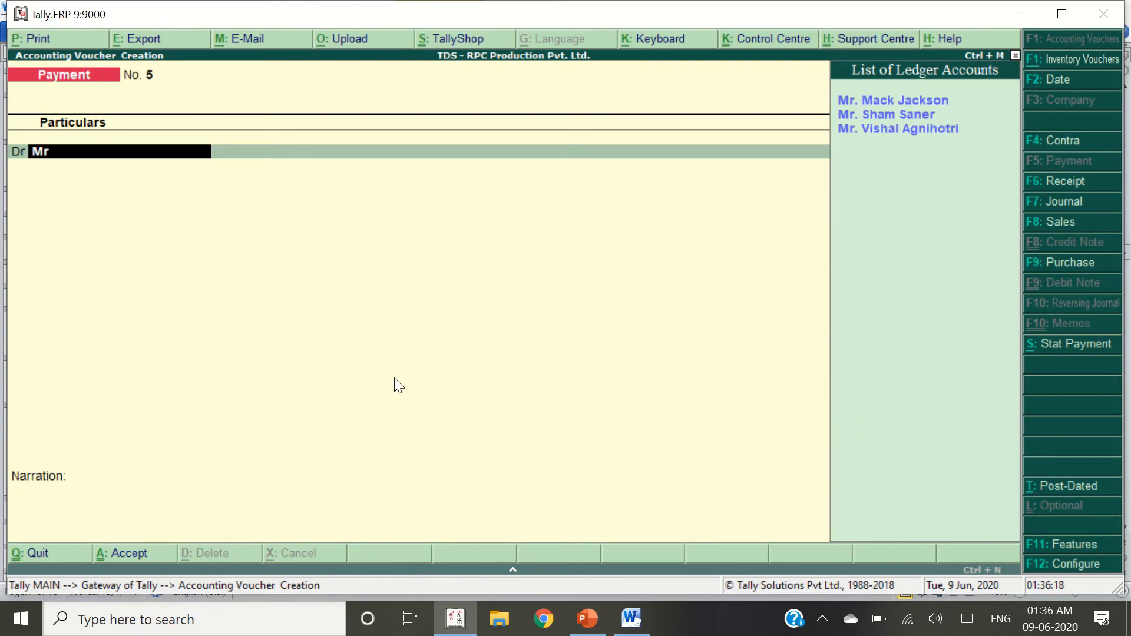
key("Return")
type("7")
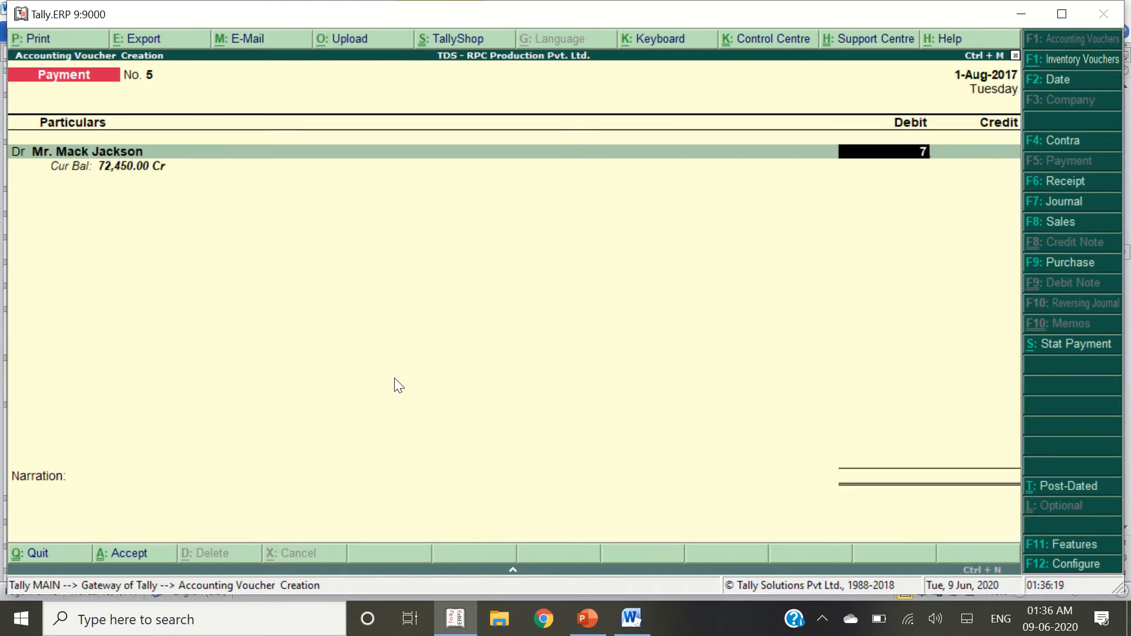
type("2,450")
key("Return")
Adjust against TDS-05 and MJ-01, credit HDFC Bank Ltd., and save Payment No. 5
key("Return")
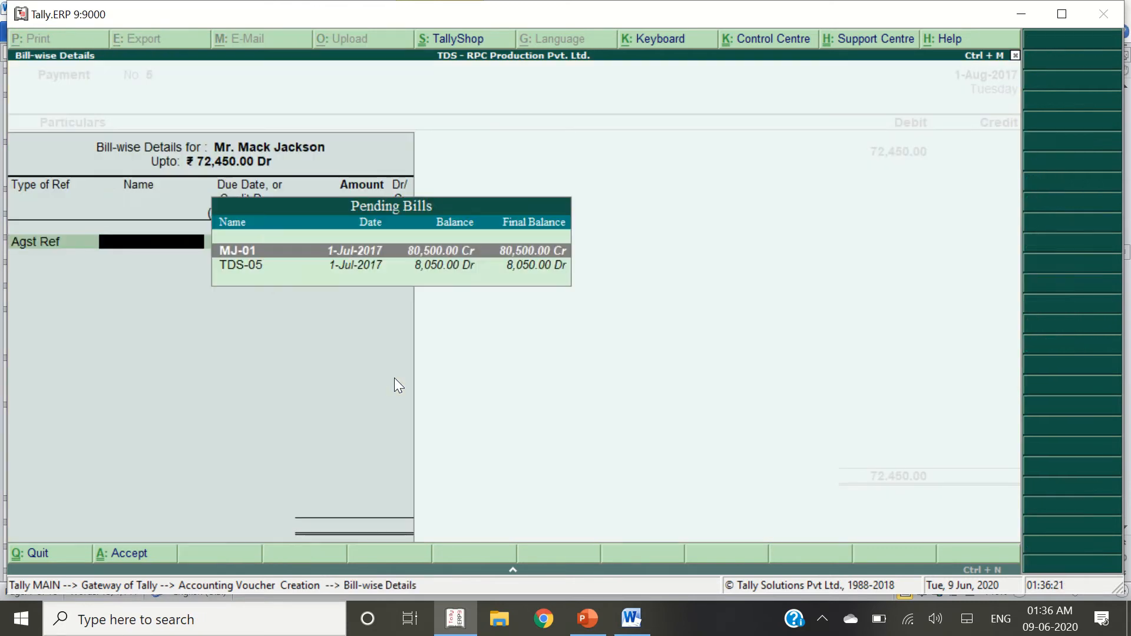
key("Down")
key("Return")
key("Return")
key("Return")
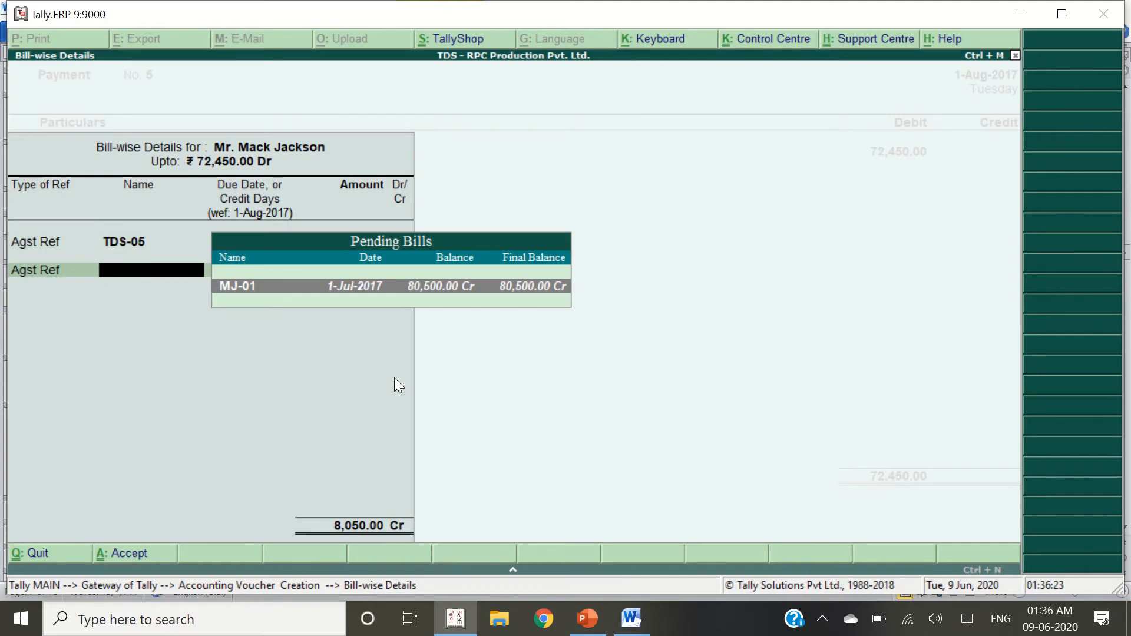
key("Return")
key("Return")
key("Return")
type("Hdf")
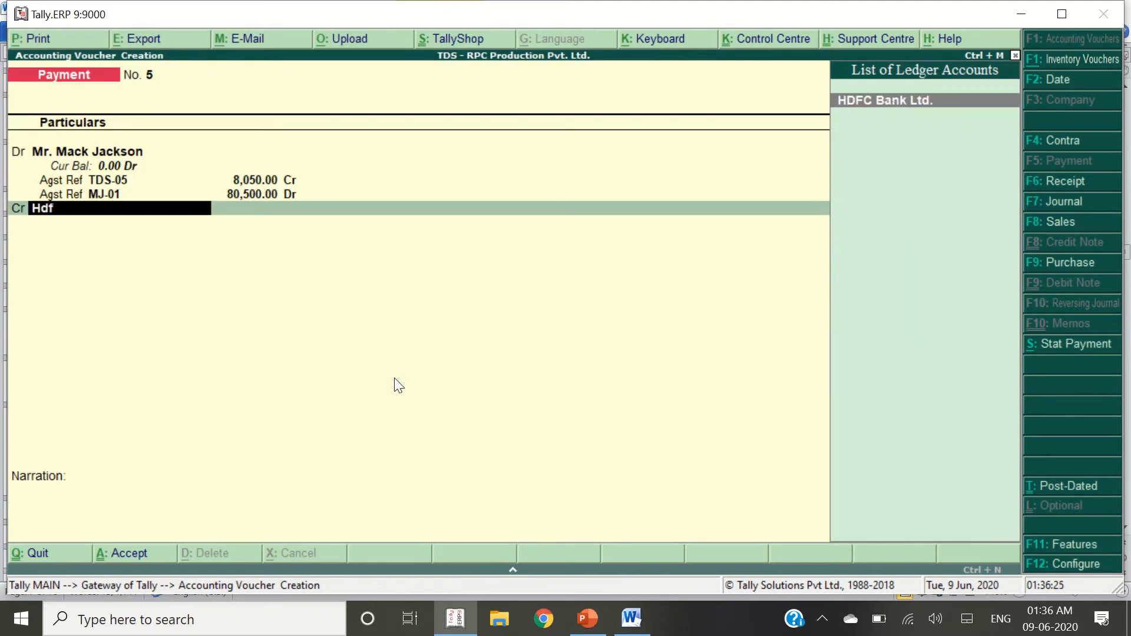
key("Return")
key("Return")
key("Return")
key("alt+Tab")
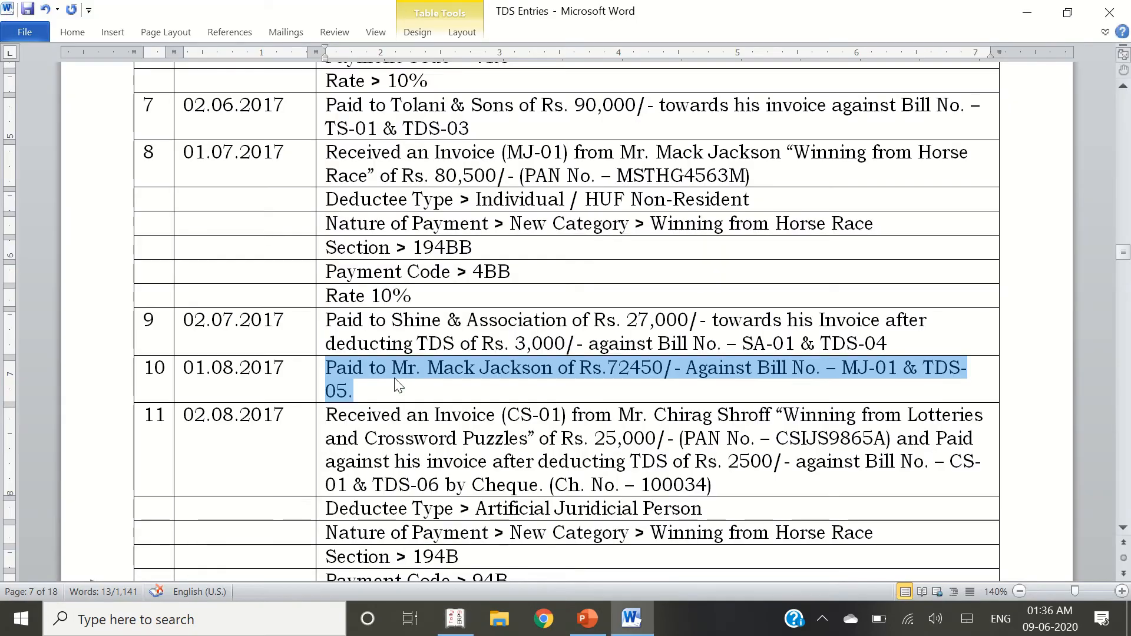
key("alt+Tab")
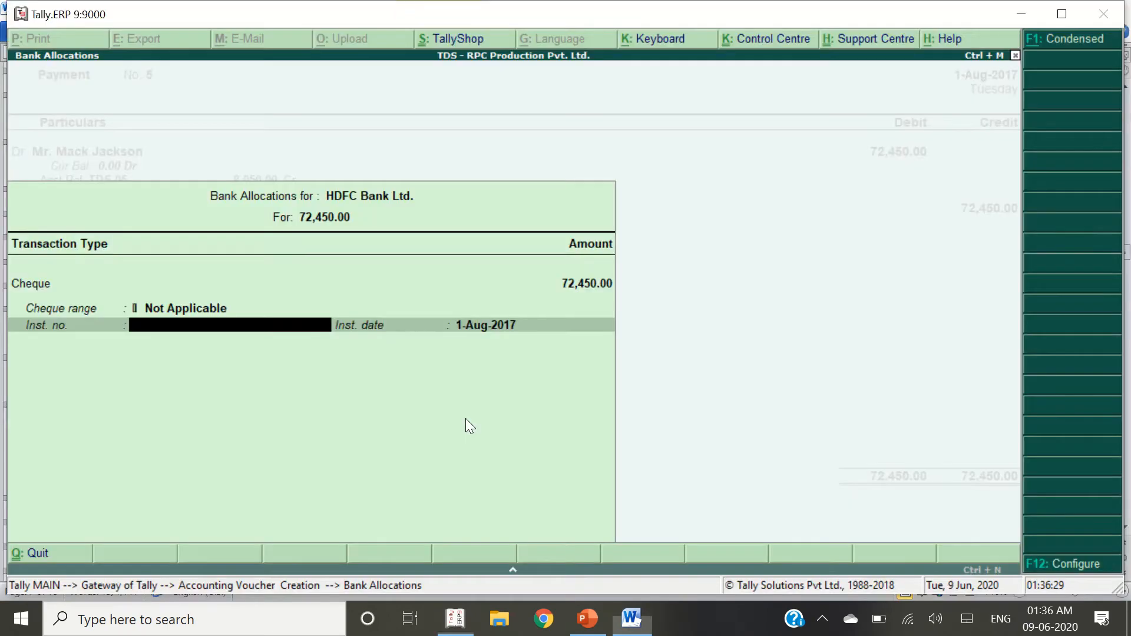
key("Return")
key("Return")
key("Return")
key("alt+Tab")
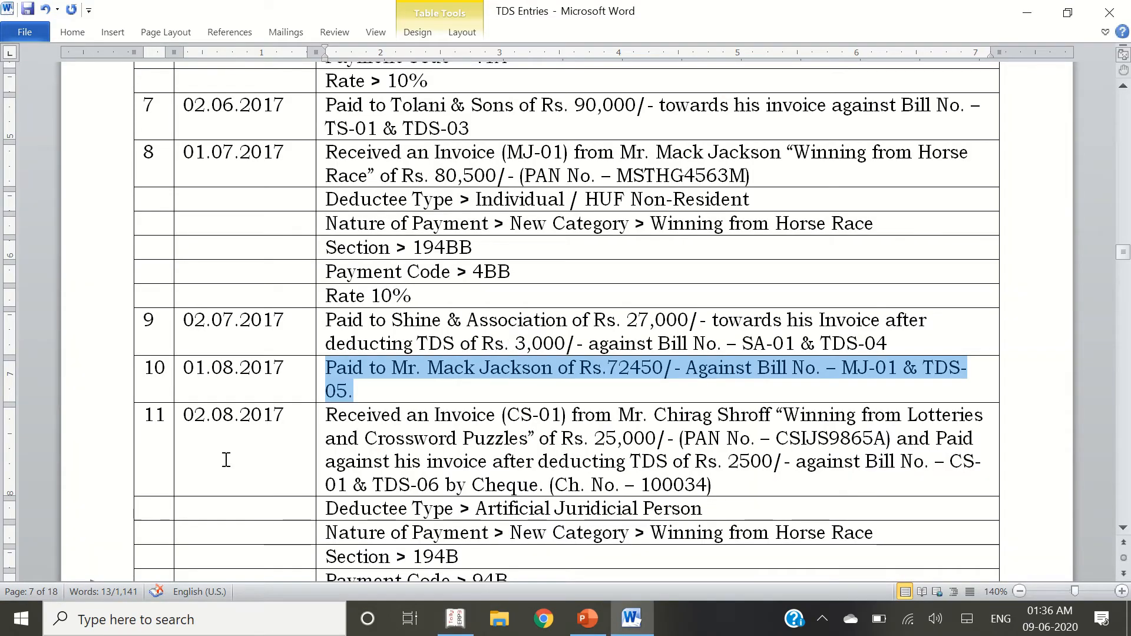
Select 'Winning from Lotteries and Crossword Puzzles' from entry 11 in the document
left_click(255, 443)
key("Tab")
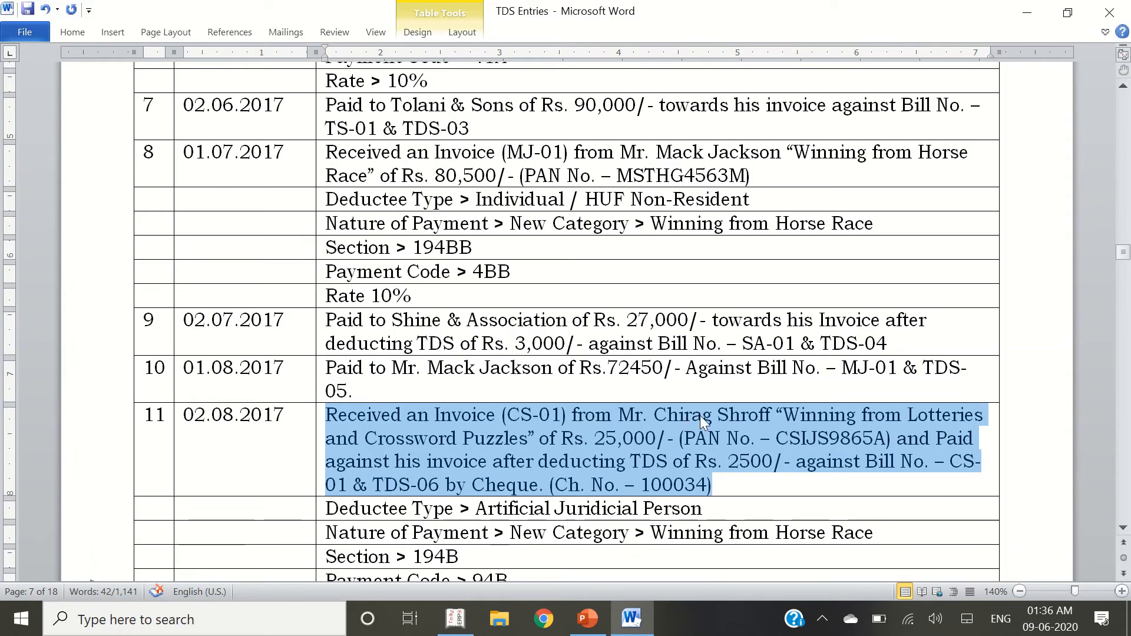
key("alt+Tab")
key("alt+Tab")
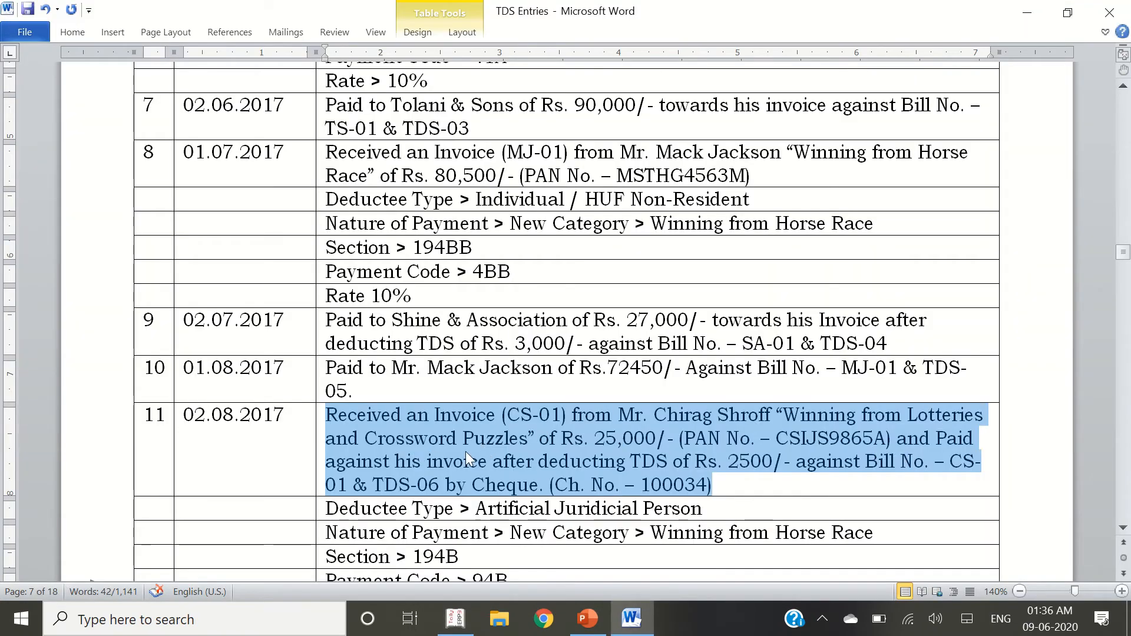
left_click(531, 443)
left_click_drag(783, 416, 533, 445)
key("ctrl+c")
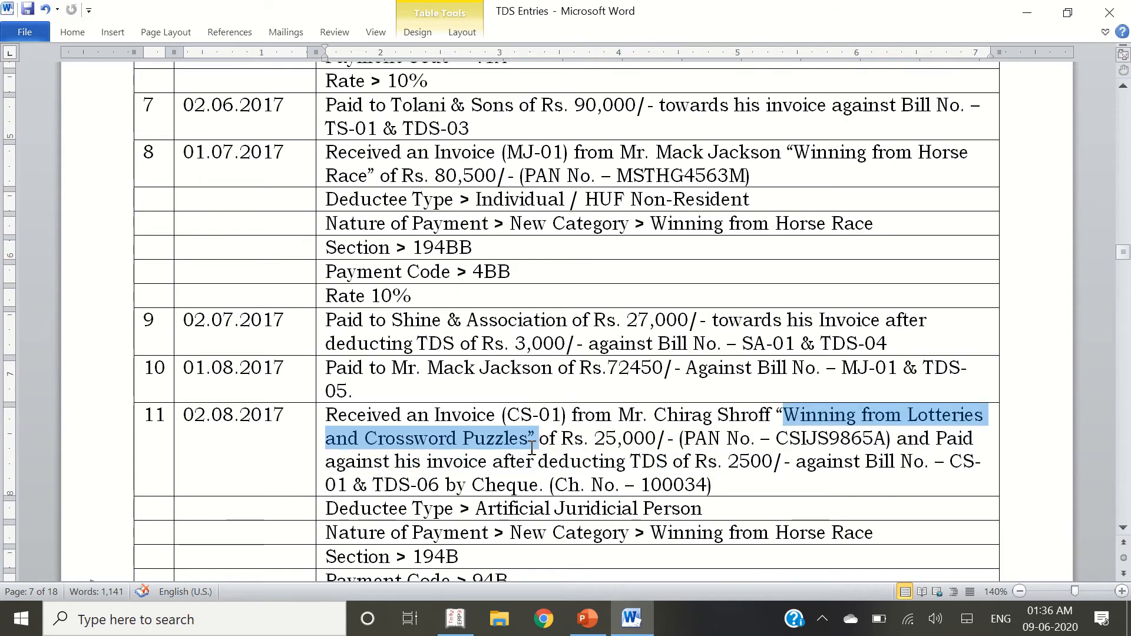
Create a ledger 'Winning from Lotteries and Crossword Puzzles' under Indirect Expenses
key("alt+Tab")
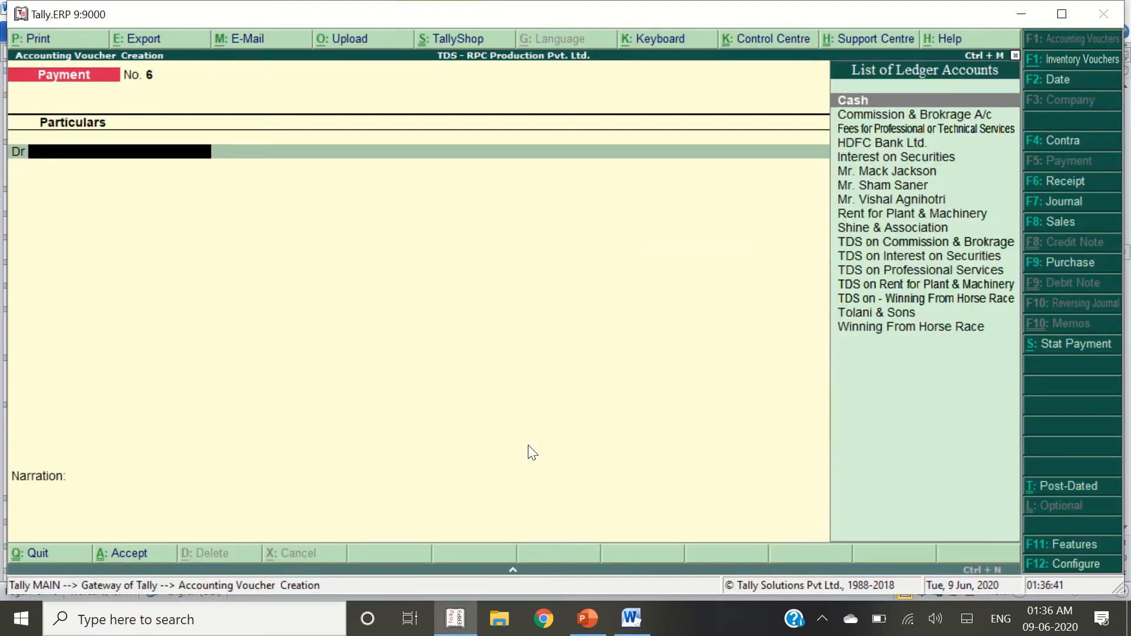
key("alt+c")
key("ctrl+alt+v")
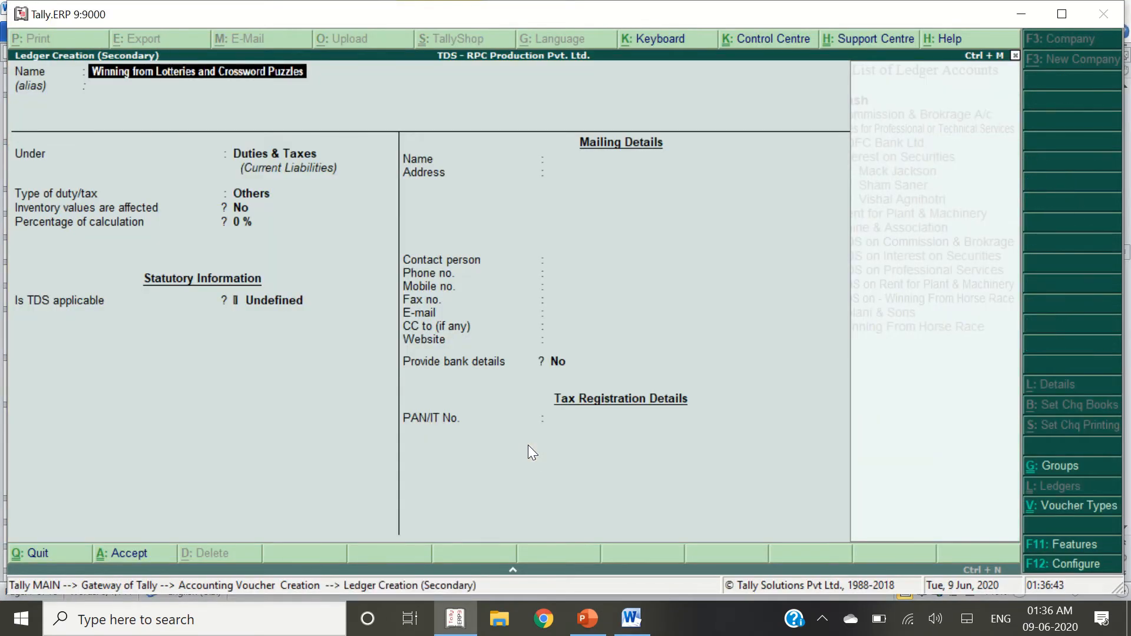
key("Return")
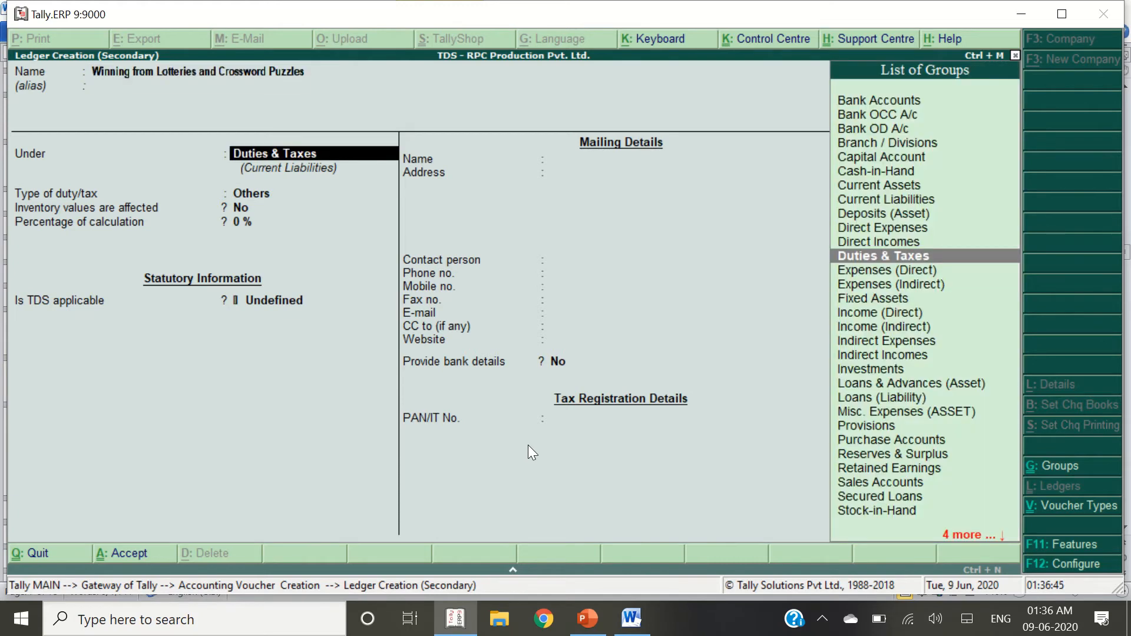
type("Indire")
key("Return")
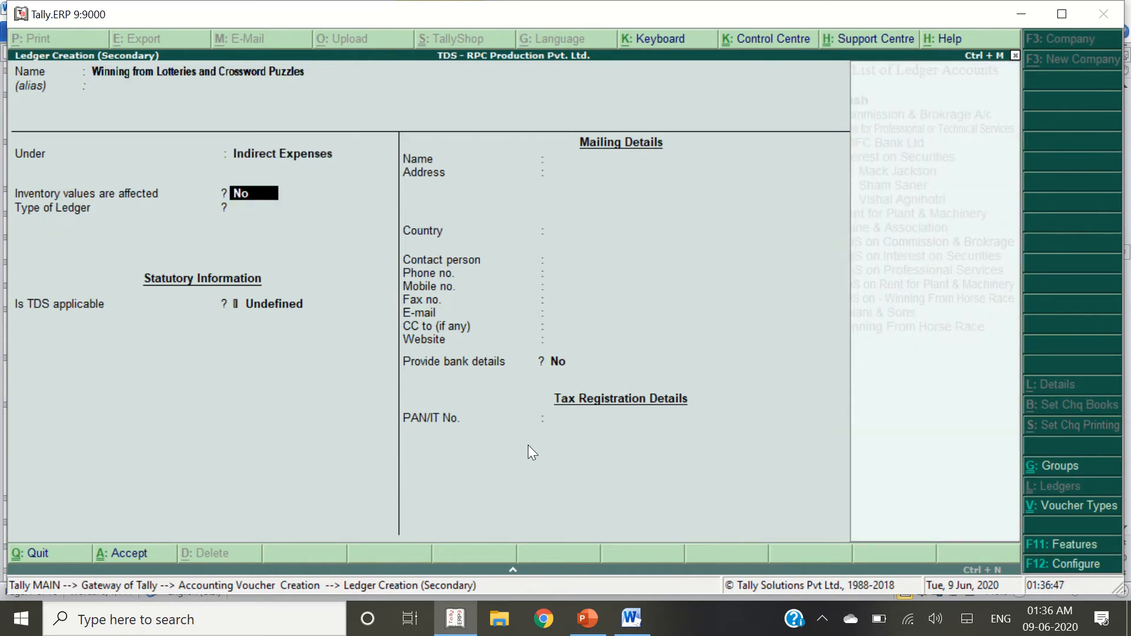
key("Return")
key("Return")
Make the ledger TDS applicable with a new nature of payment of the same name
key("Up")
key("Up")
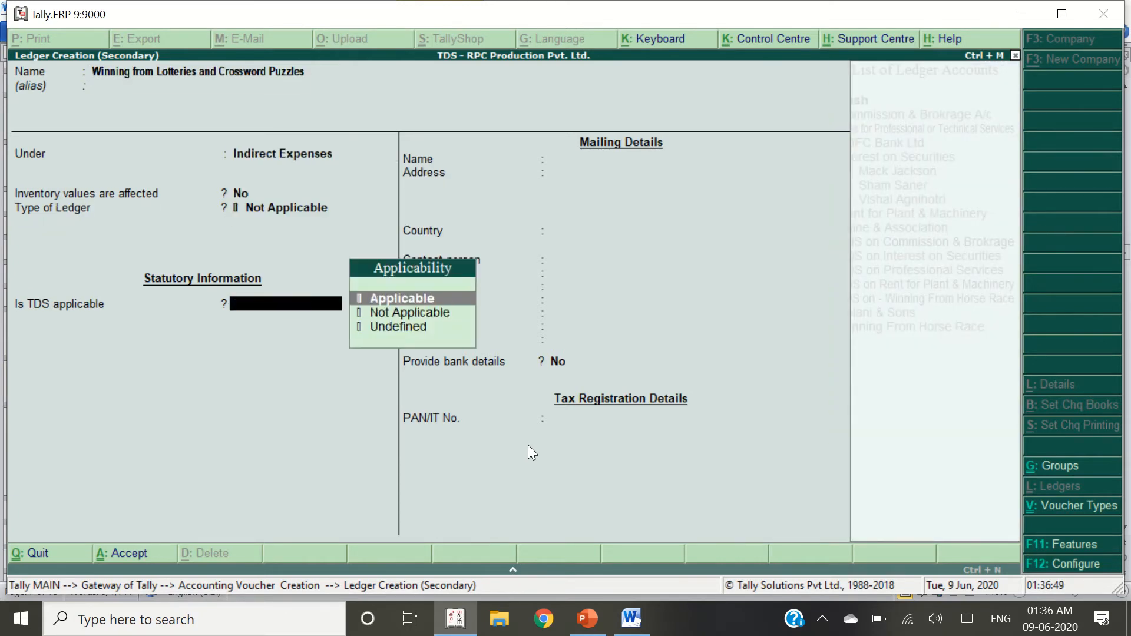
key("Return")
key("Up")
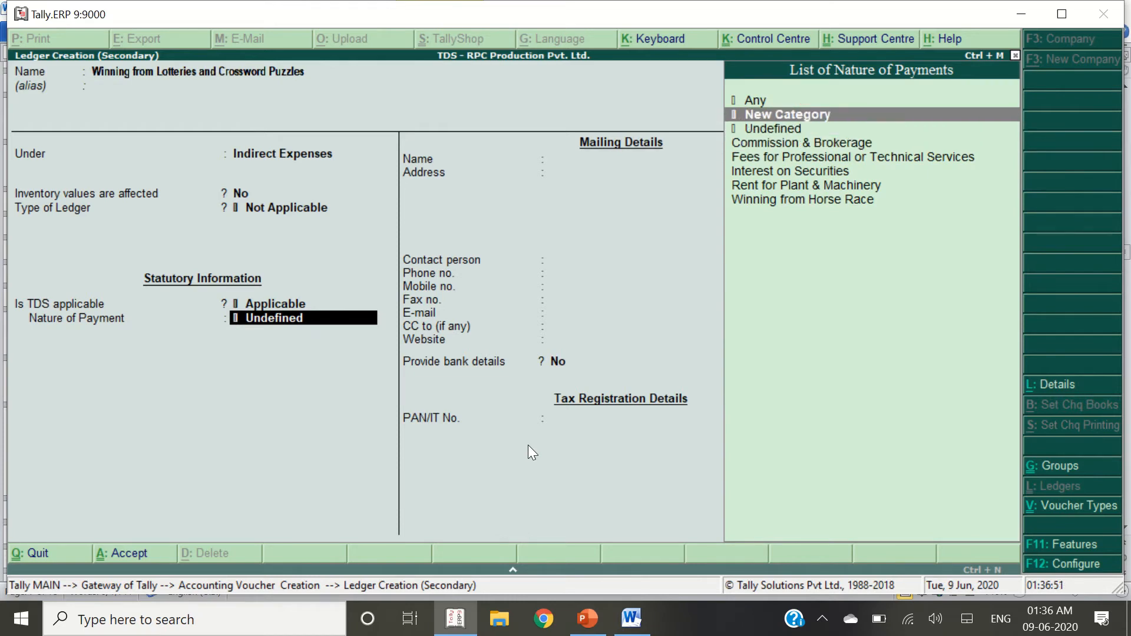
key("Return")
key("ctrl+alt+v")
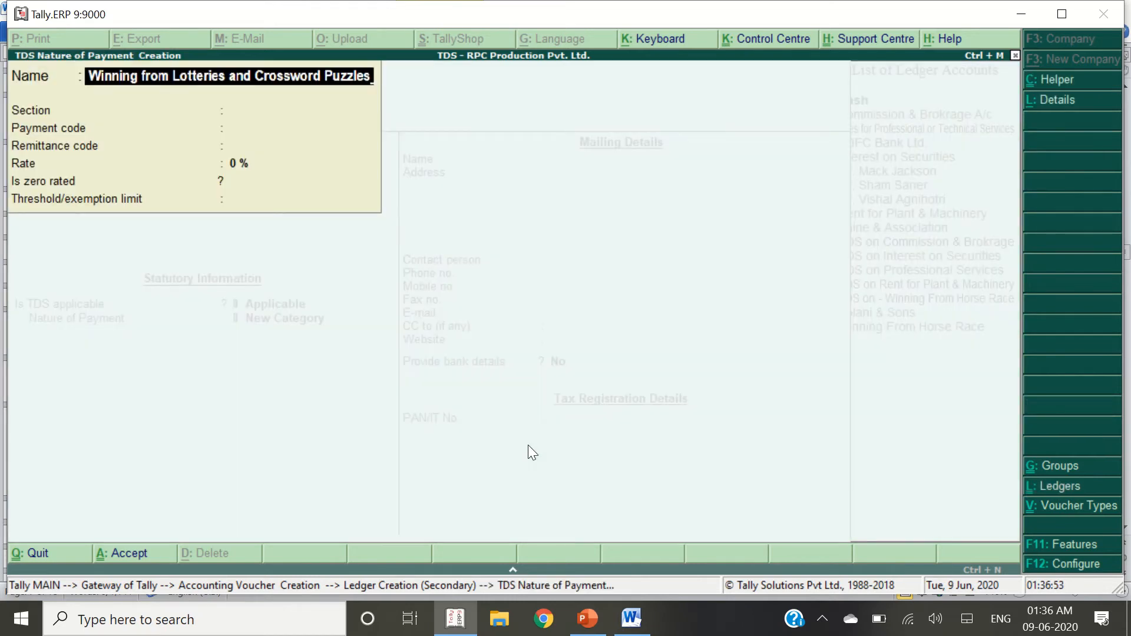
key("Return")
Replace 'Winning from Horse Race' in notes row 11 with the lotteries category name
key("alt+Tab")
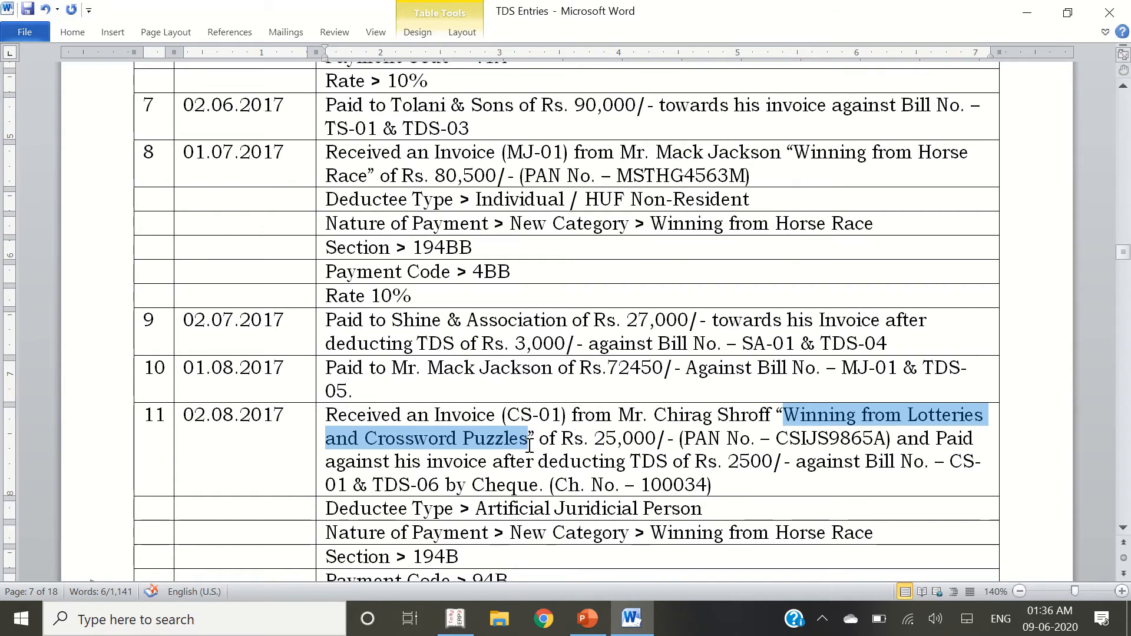
scroll(522, 507, "down", 3)
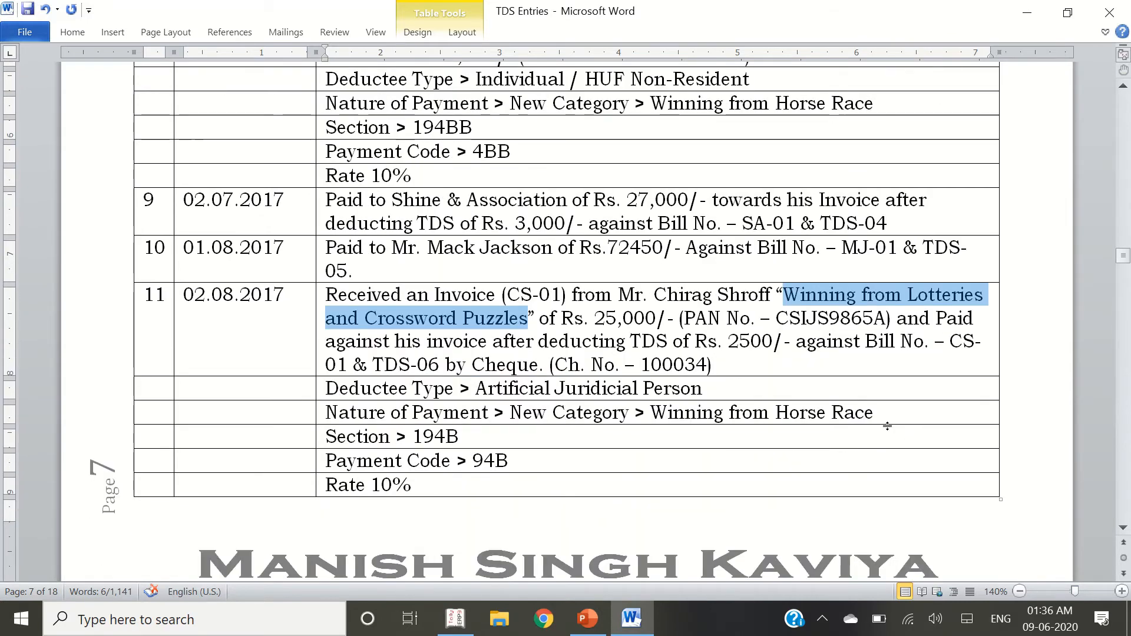
left_click_drag(884, 412, 702, 418)
key("ctrl+v")
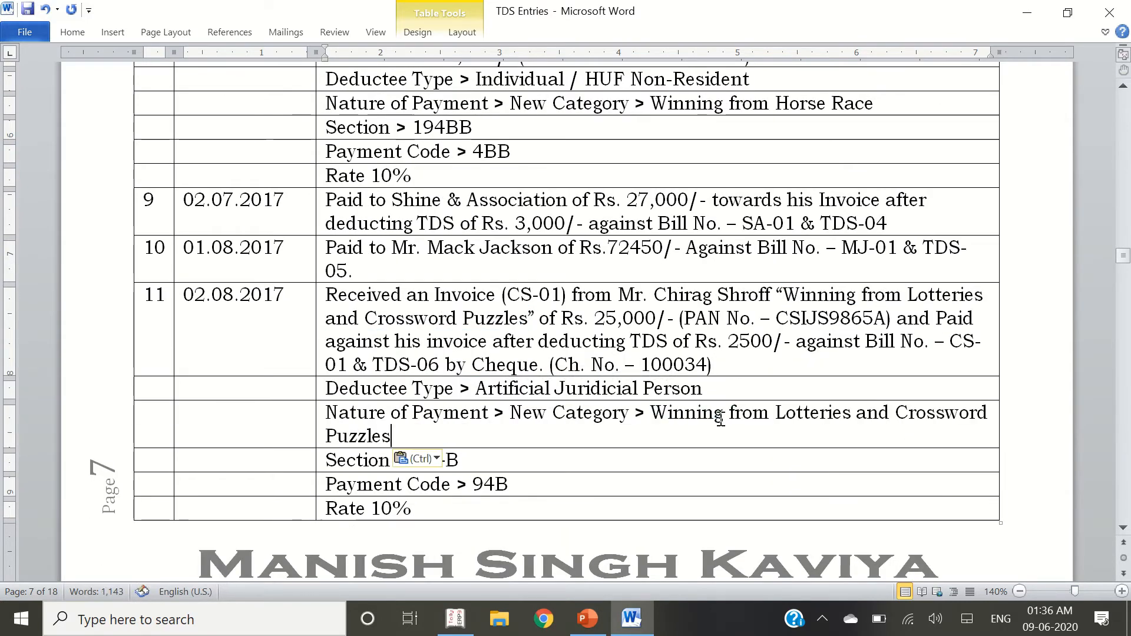
left_click(538, 453)
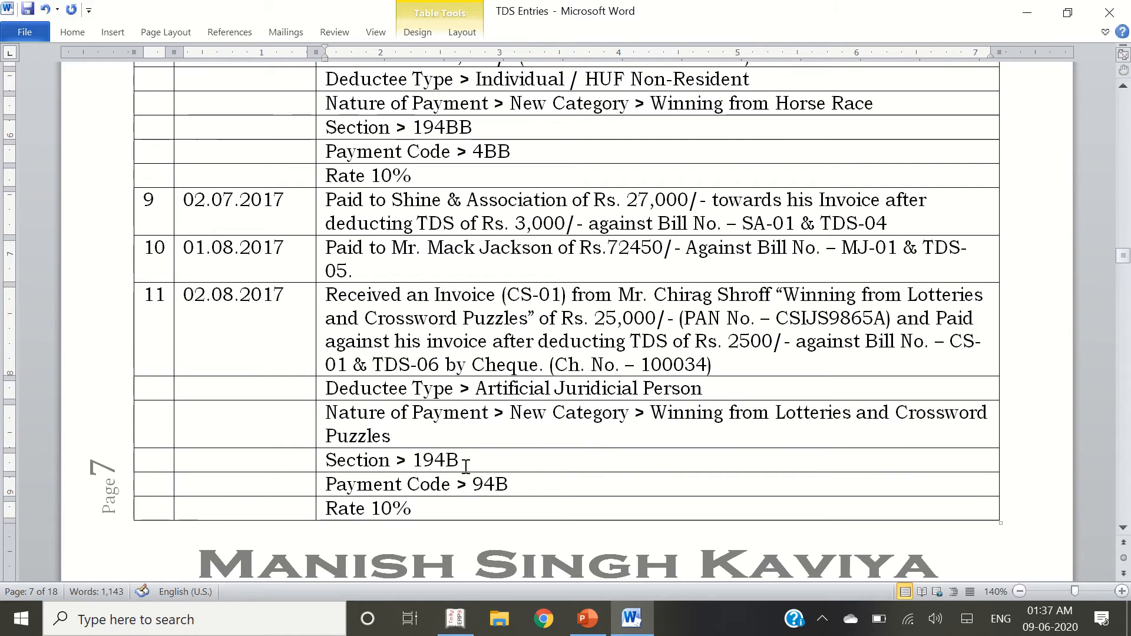
key("alt+Tab")
Give the category section 194BB, payment code 94B and 10% rate, then save
type("194")
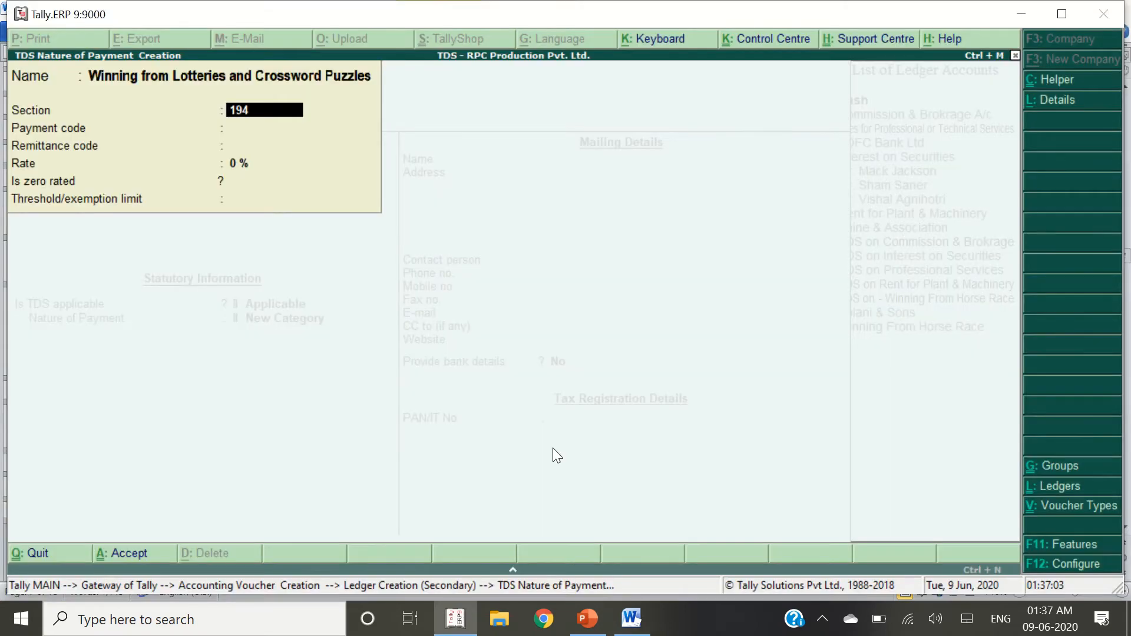
type("BB")
key("Return")
key("alt+Tab")
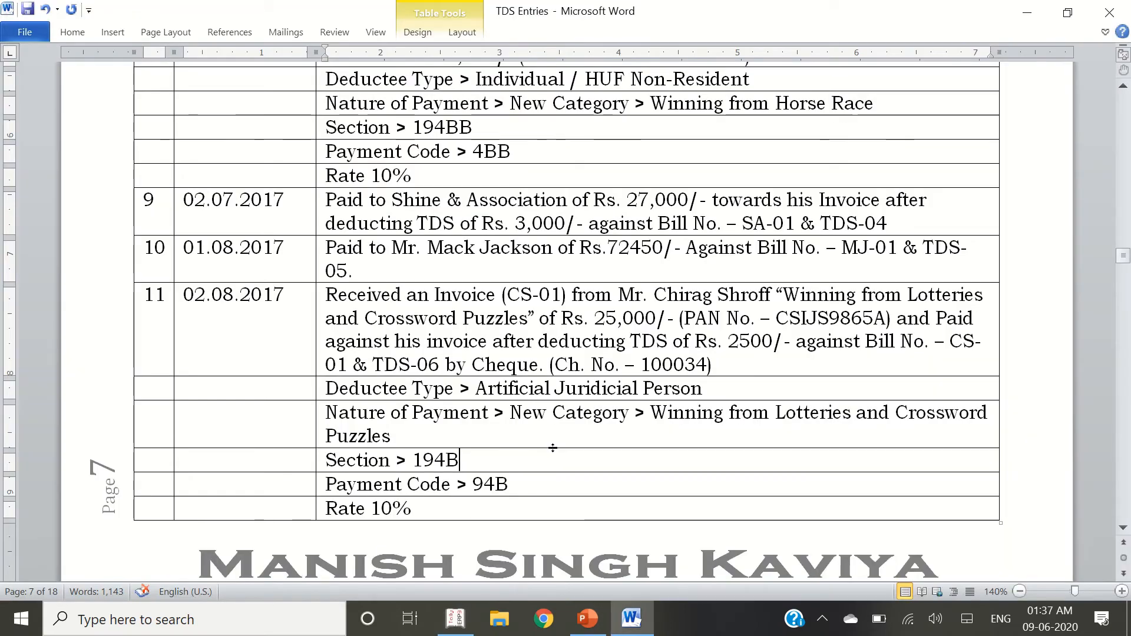
key("alt+Tab")
type("19")
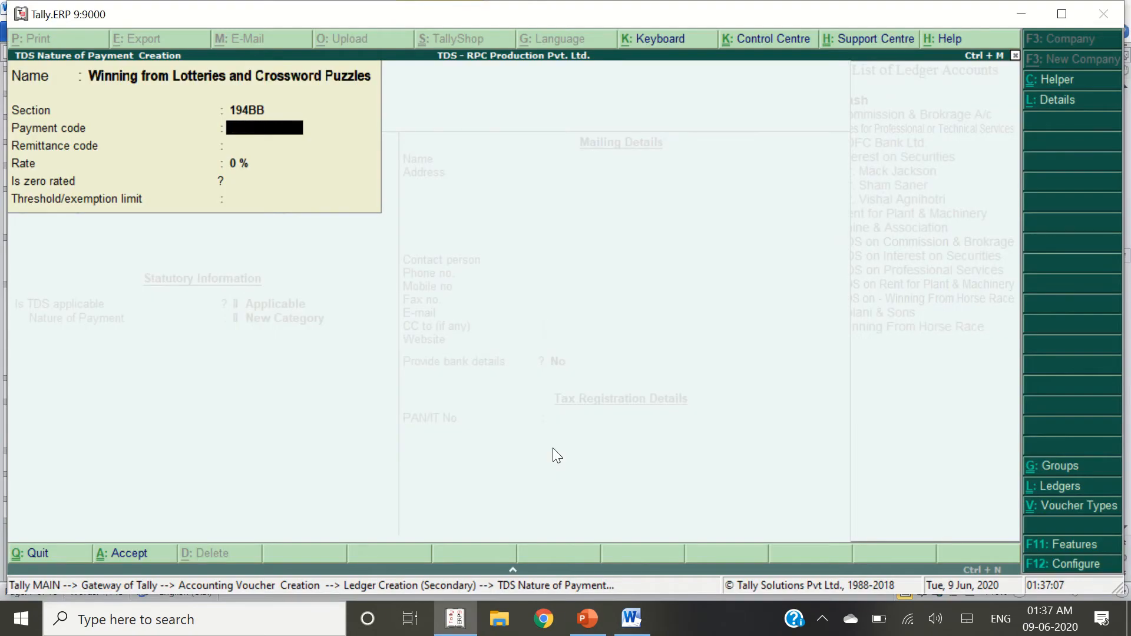
type("4B")
key("Return")
key("Return")
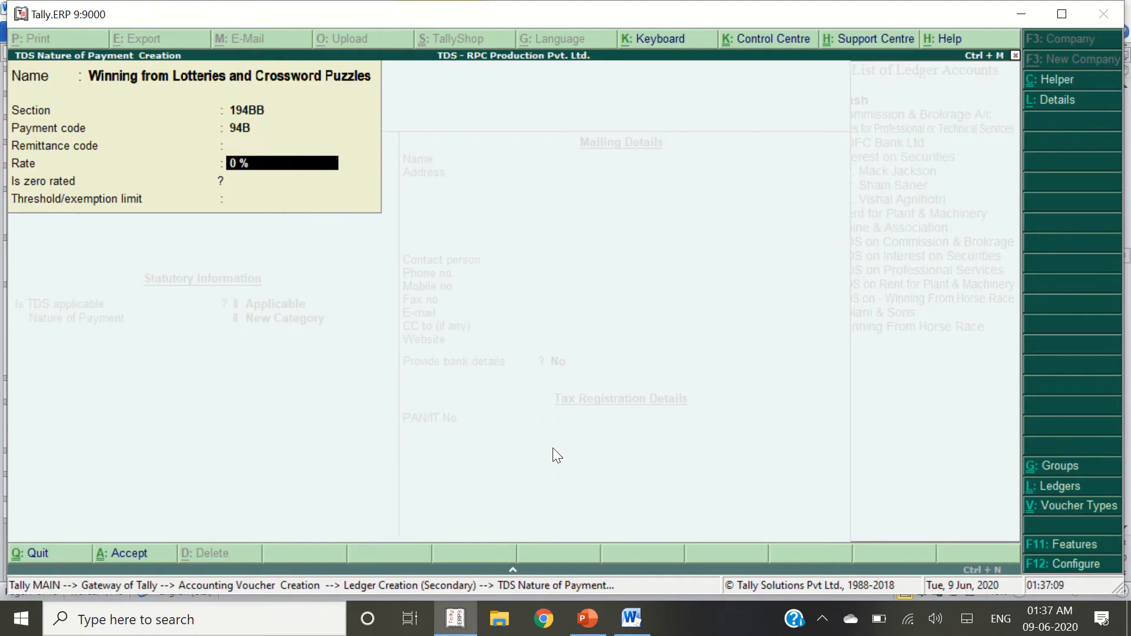
type("10")
key("Return")
key("Return")
key("Return")
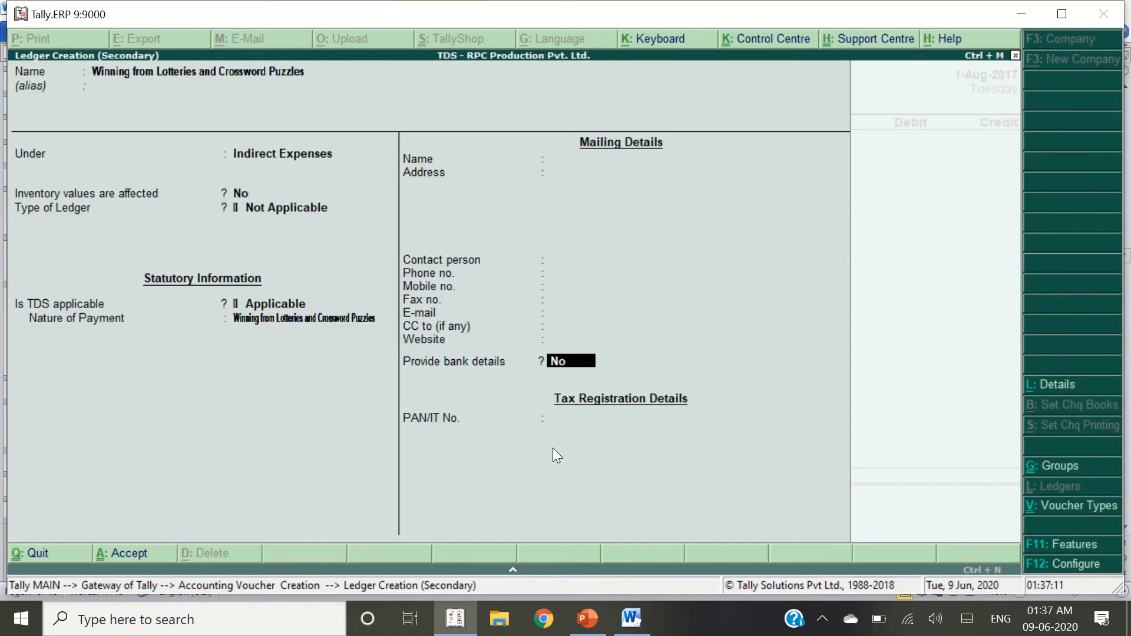
key("ctrl+a")
key("Return")
Debit 25,000 to the new lotteries expense ledger
key("alt+Tab")
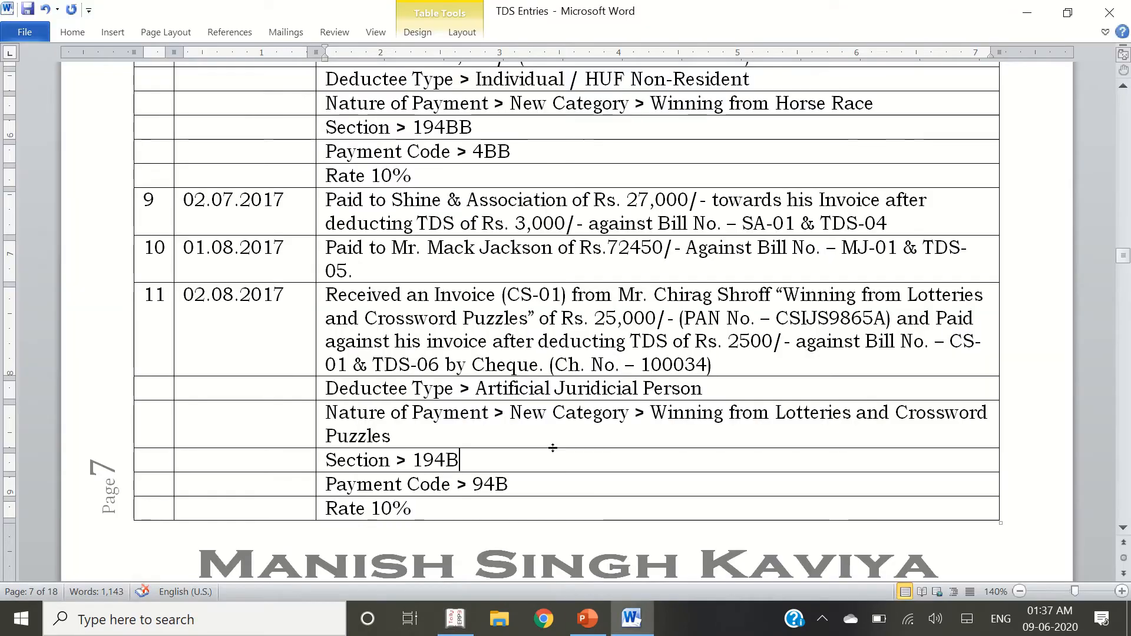
double_click(629, 319)
key("alt+Tab")
type("25000")
key("Return")
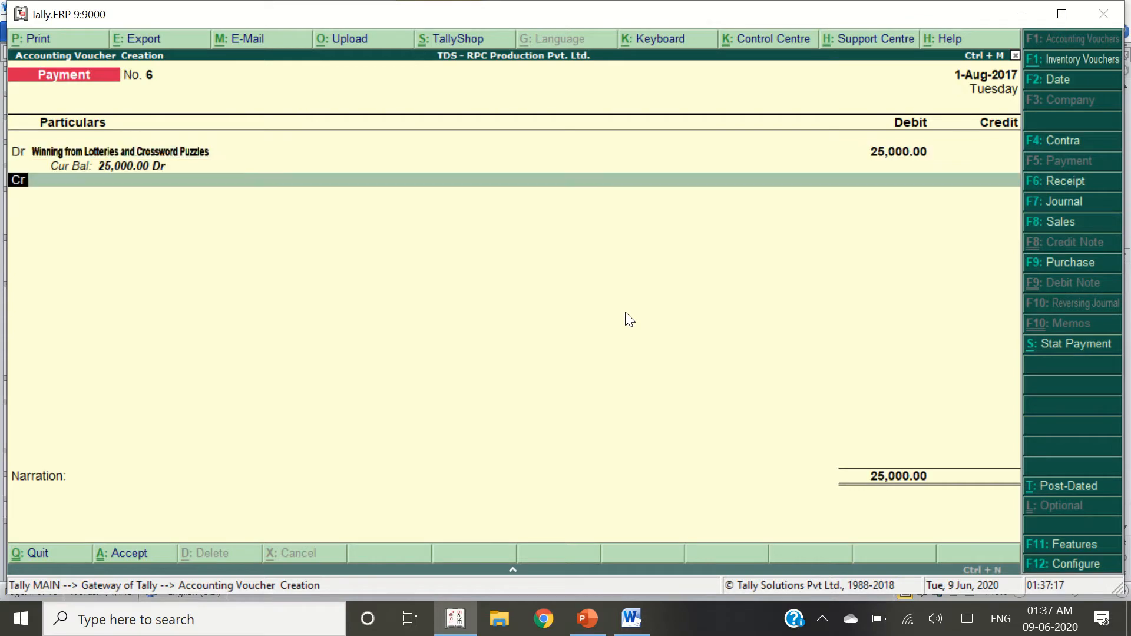
Create a creditor ledger named after the row 11 supplier under Sundry Creditors
key("alt+Tab")
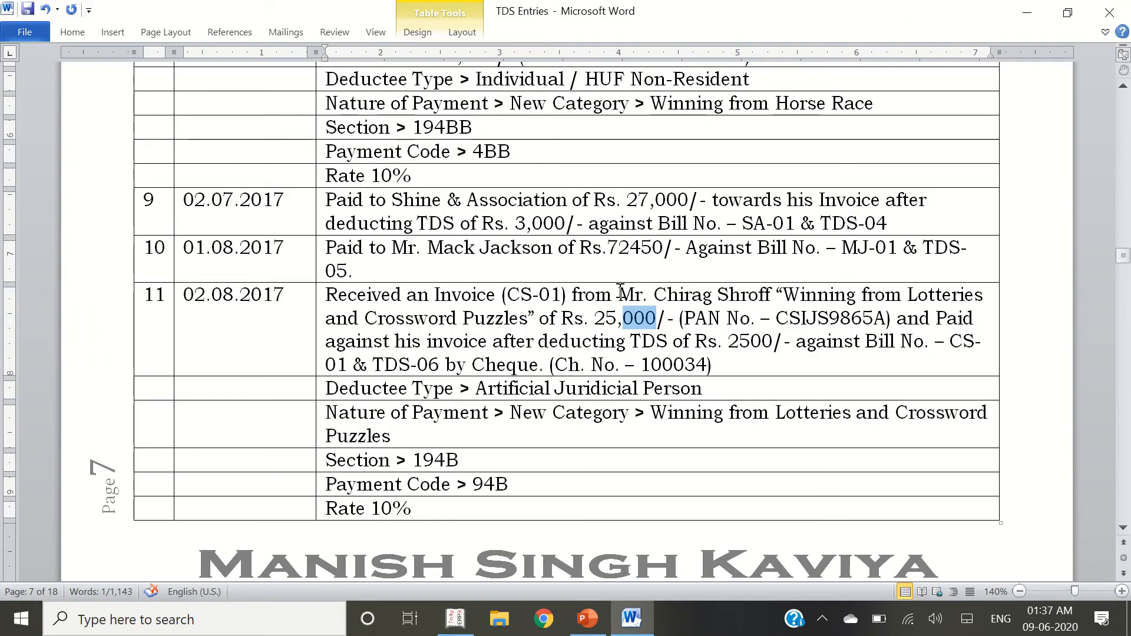
left_click_drag(618, 294, 774, 295)
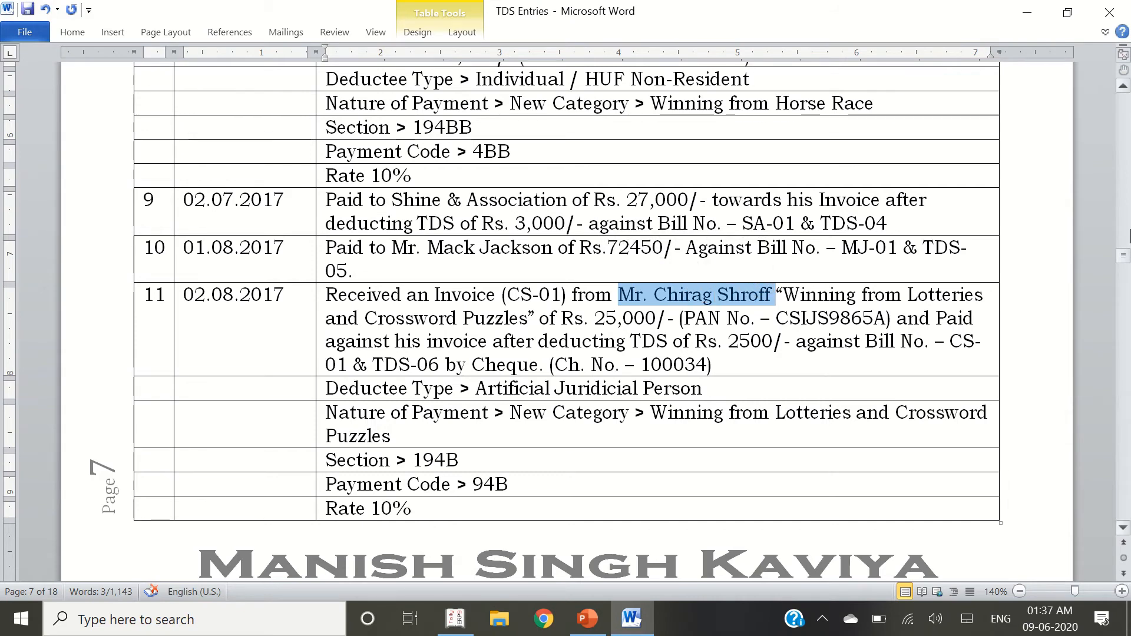
key("ctrl+c")
key("alt+Tab")
key("ctrl+alt+v")
key("Return")
key("Return")
type("Su")
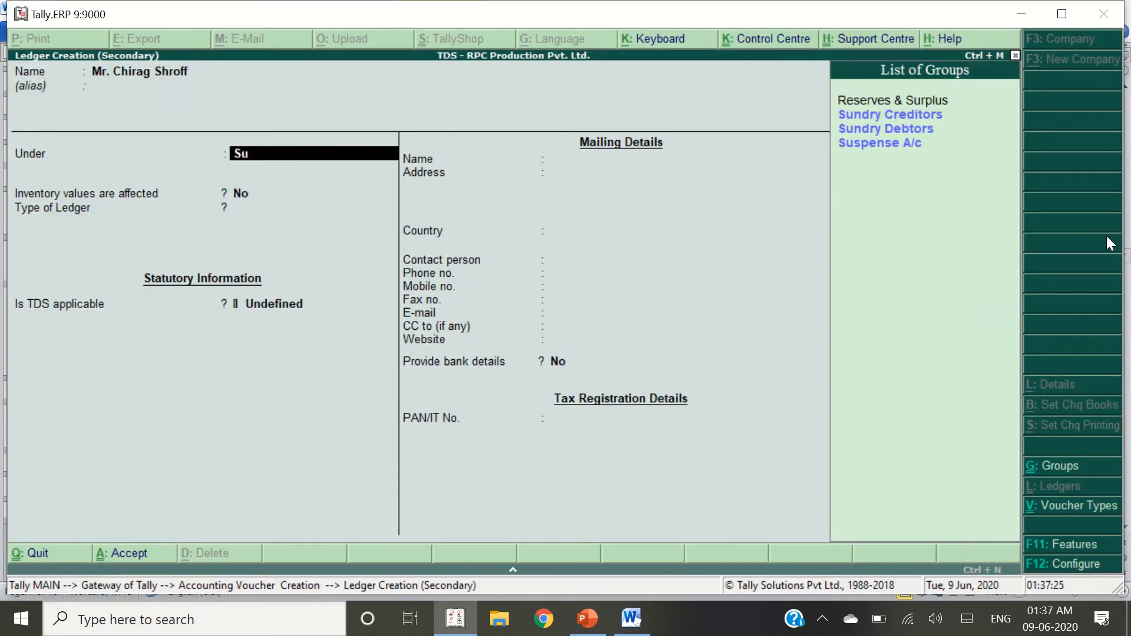
type("nd")
key("Return")
key("Return")
key("Return")
key("Return")
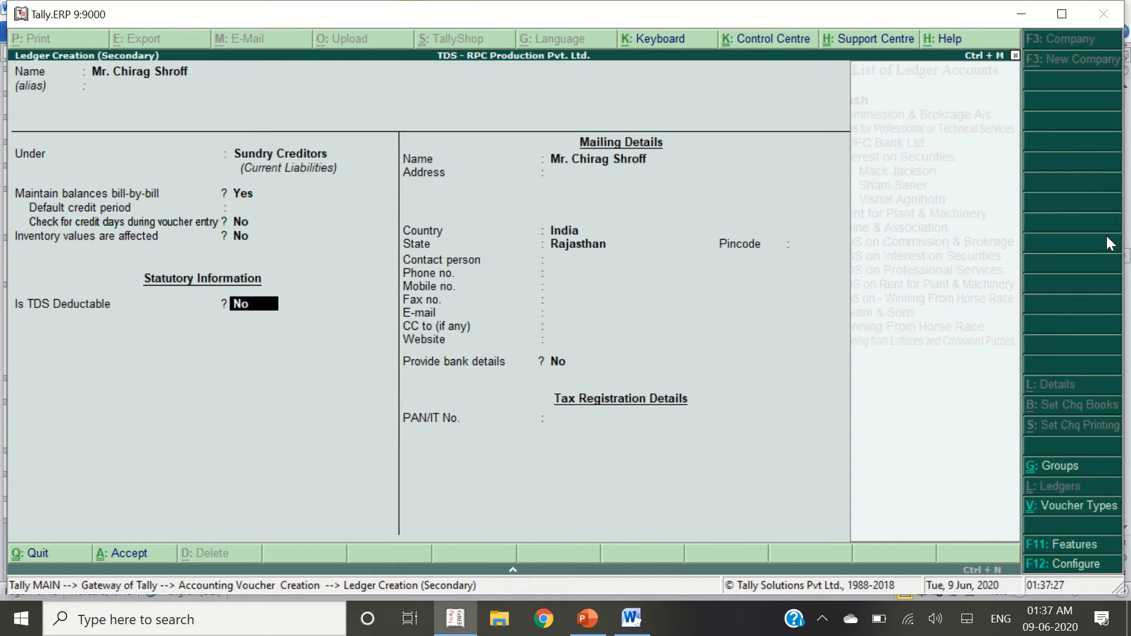
key("Return")
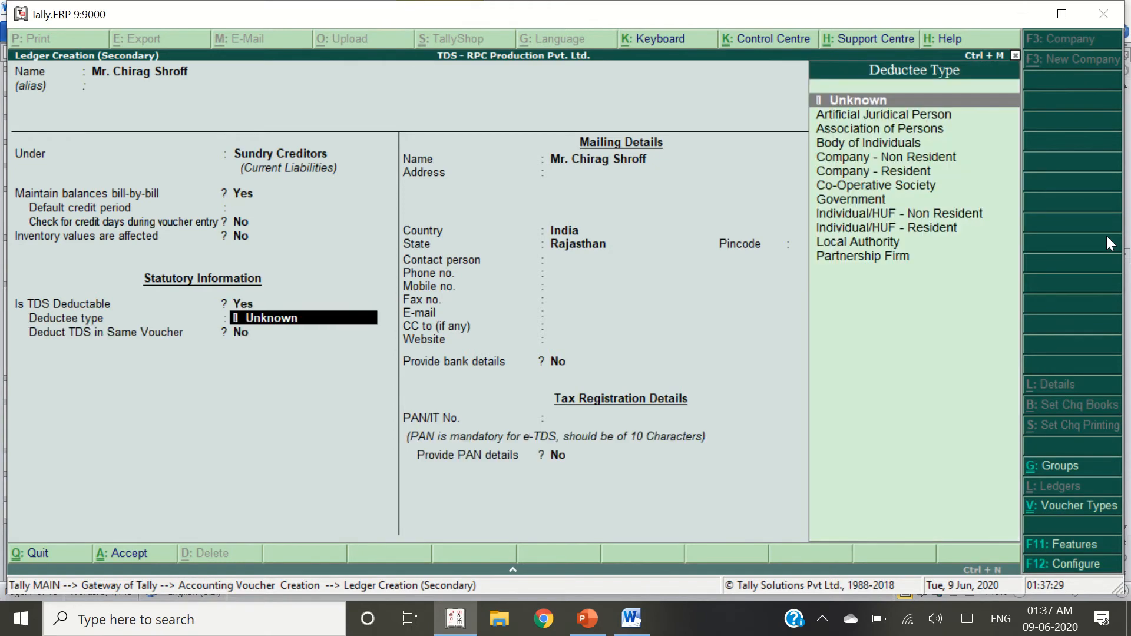
Set deductee type to Artificial Juridical Person and deduct TDS in the same voucher
key("alt+Tab")
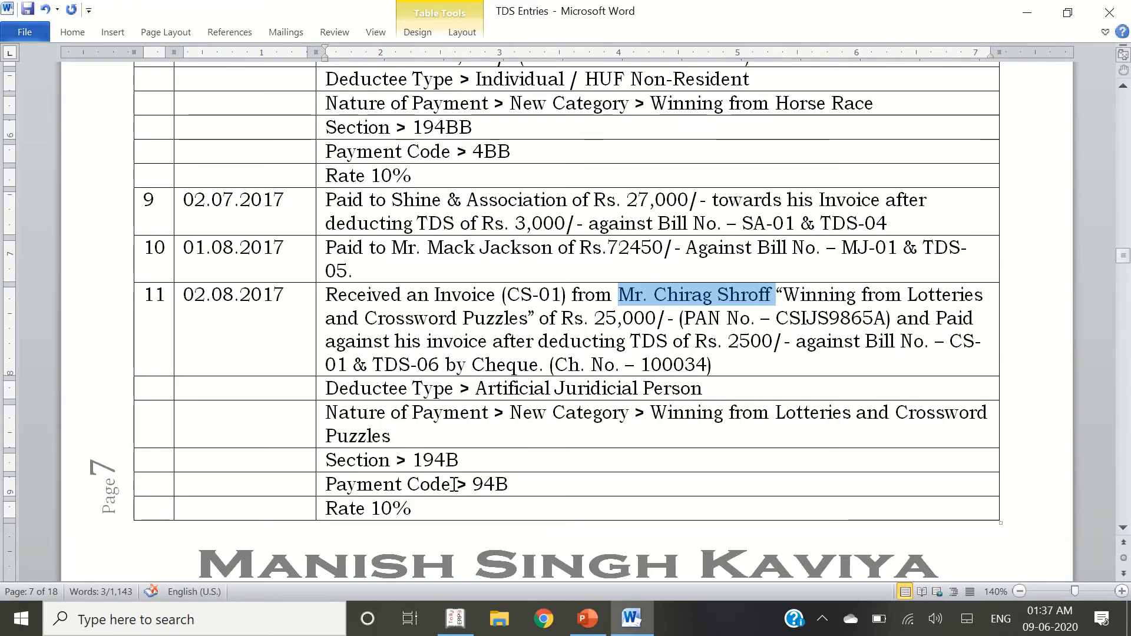
left_click_drag(475, 389, 715, 400)
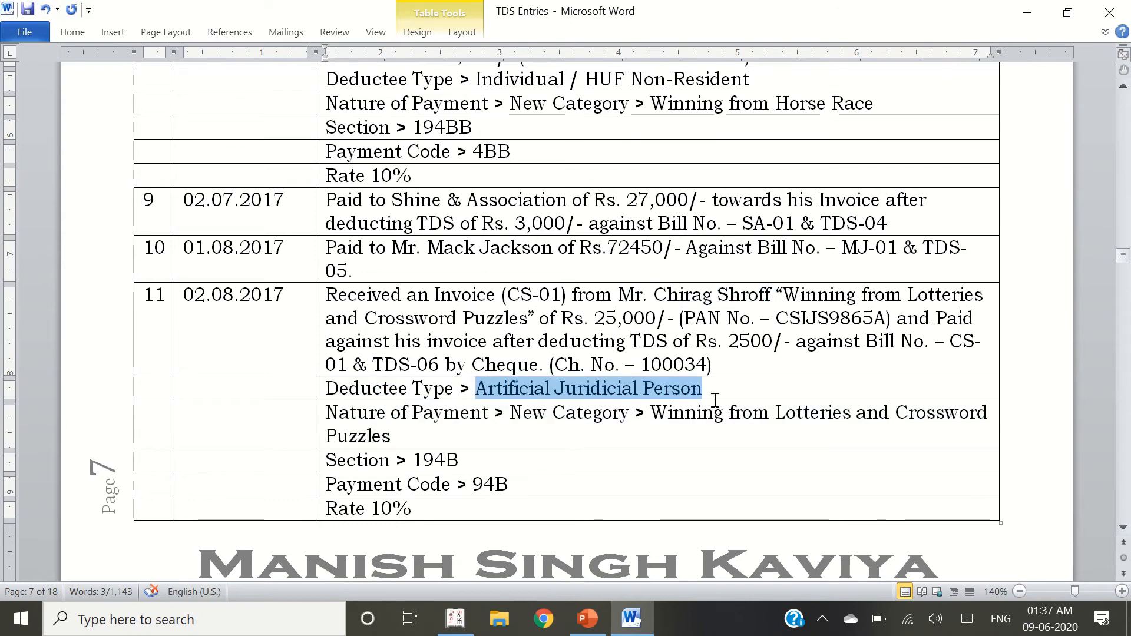
left_click(715, 401)
key("alt+Tab")
type("art")
key("Return")
type("y")
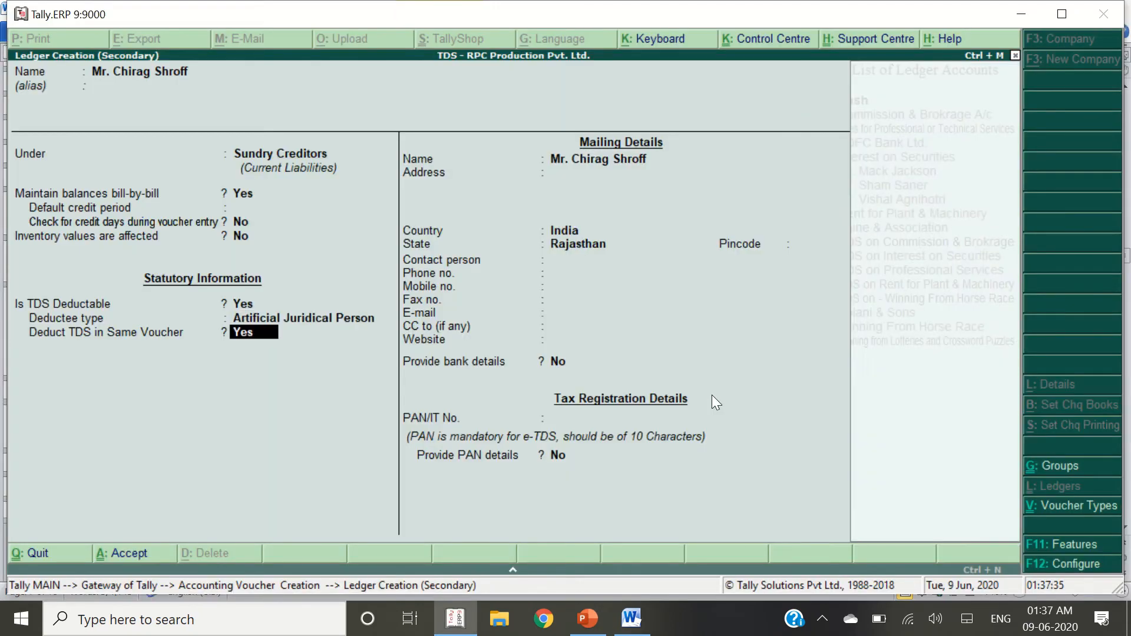
key("Return")
key("Return")
key("Return")
key("Return")
key("Return")
key("Return")
key("Return")
key("Return")
key("Return")
key("Return")
key("Return")
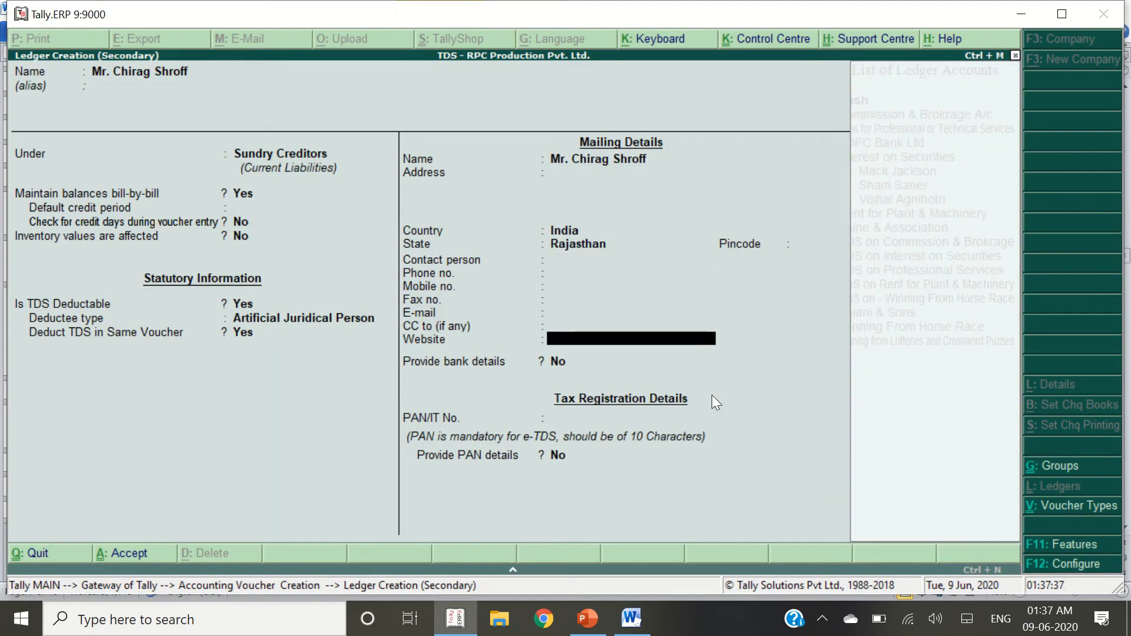
key("Return")
key("Return")
Paste the supplier's PAN from the notes and save the creditor ledger
key("alt+Tab")
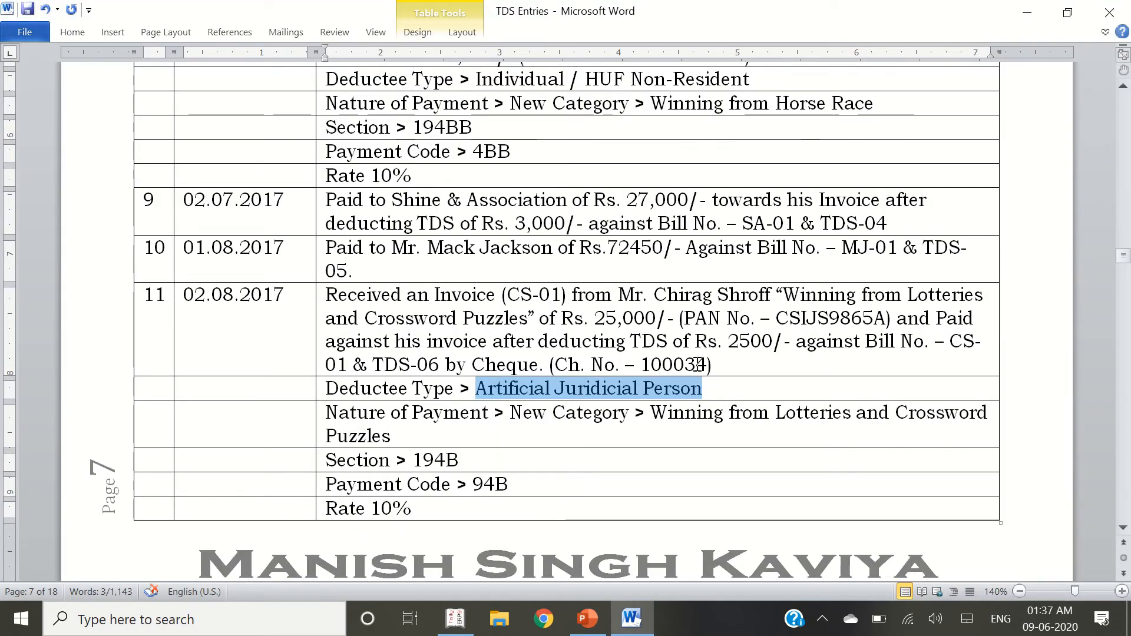
double_click(828, 318)
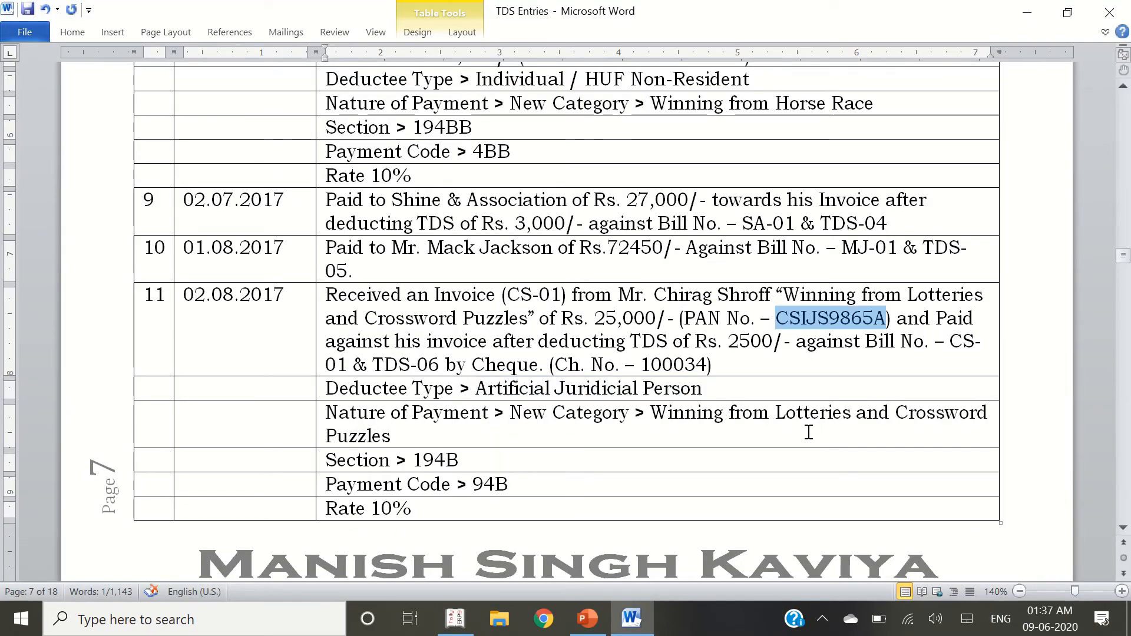
key("ctrl+c")
key("alt+Tab")
key("ctrl+alt+v")
key("Return")
key("Return")
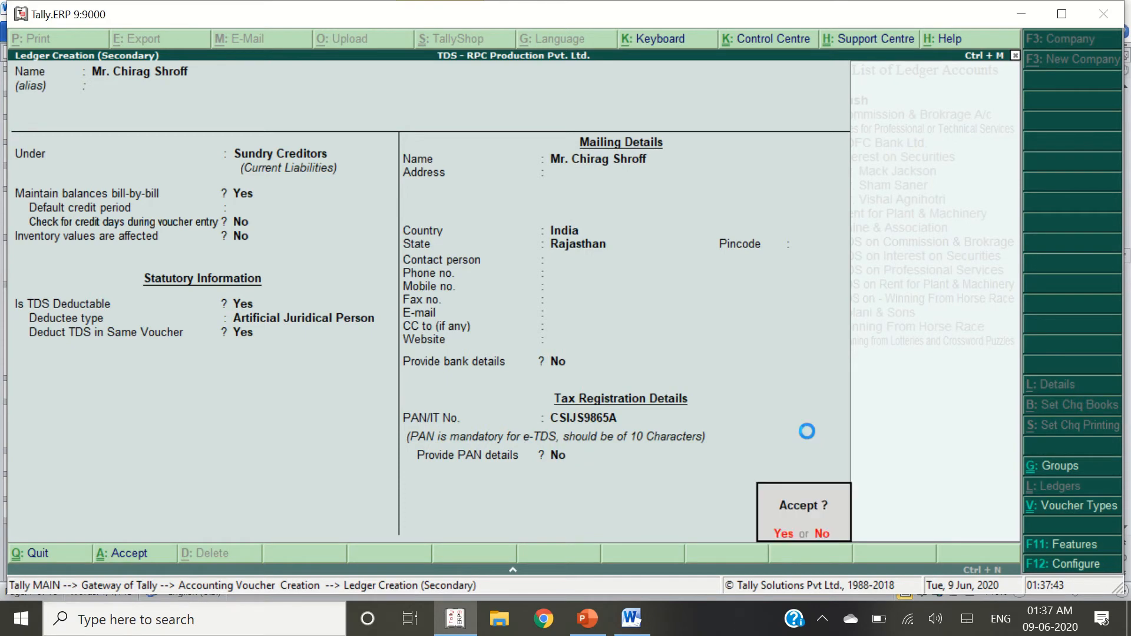
key("Return")
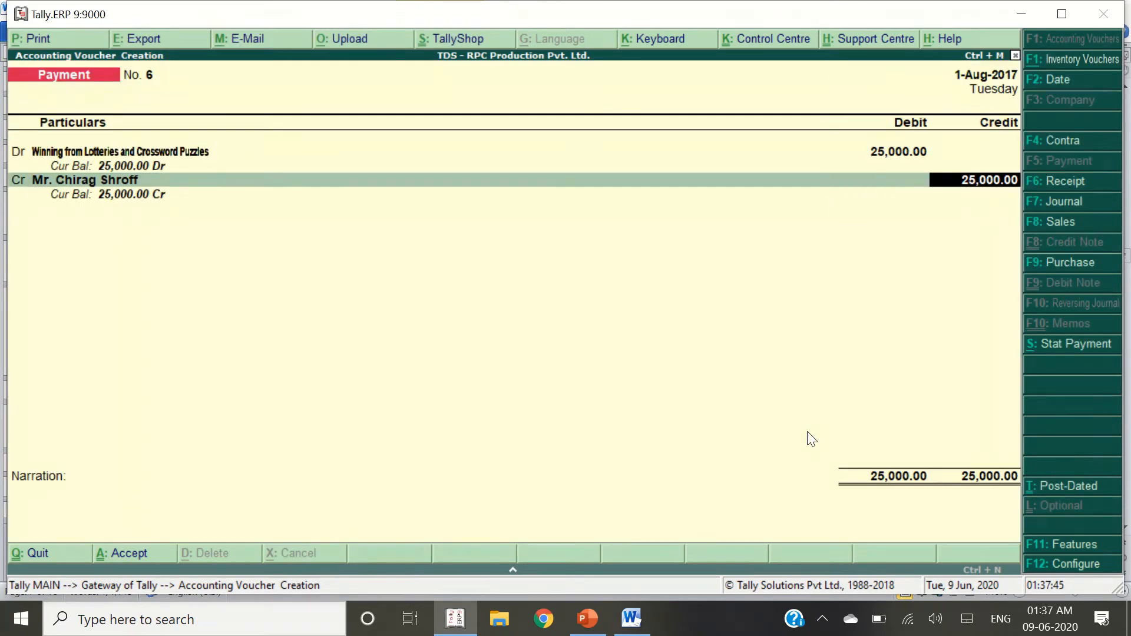
key("BackSpace")
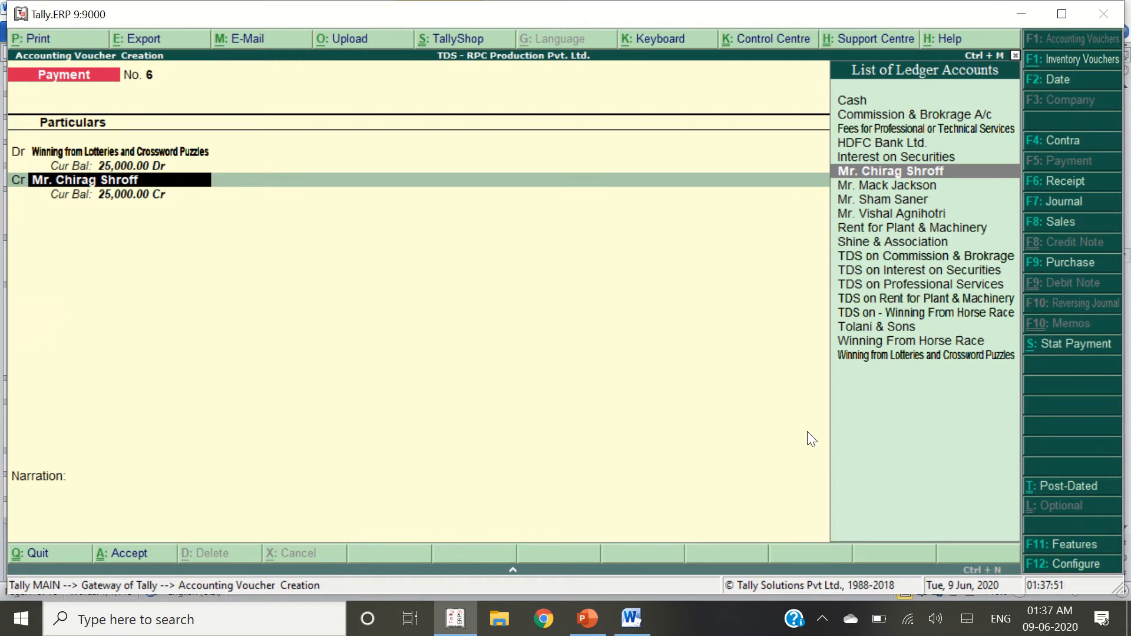
Accept the new payee ledger on the credit line and return to the Winning from Lotteries debit line
key("Return")
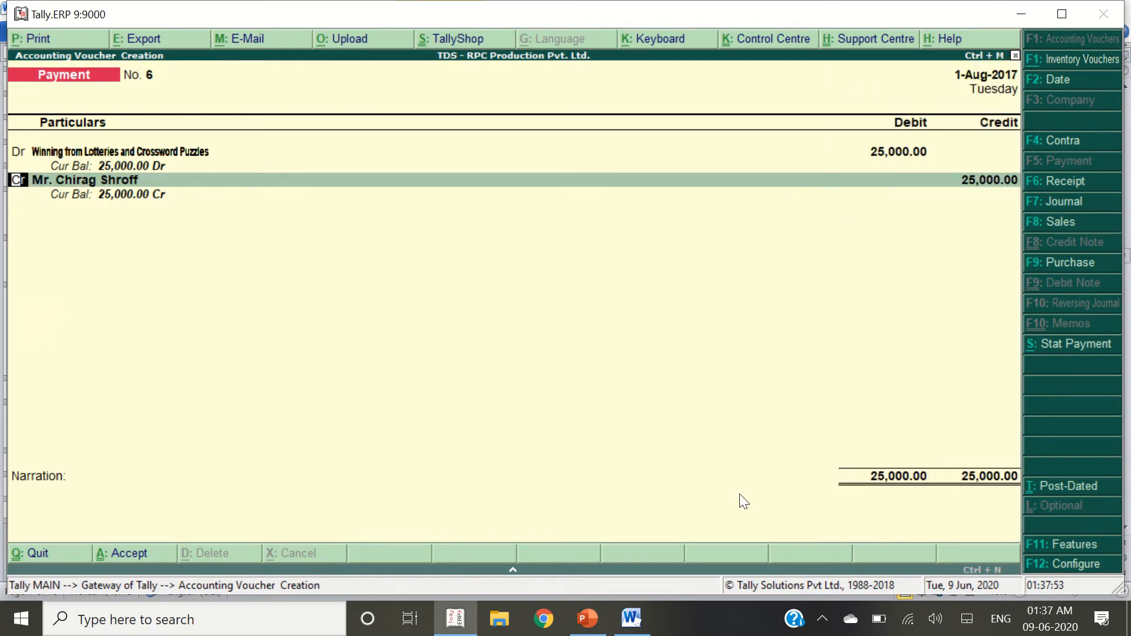
key("Up")
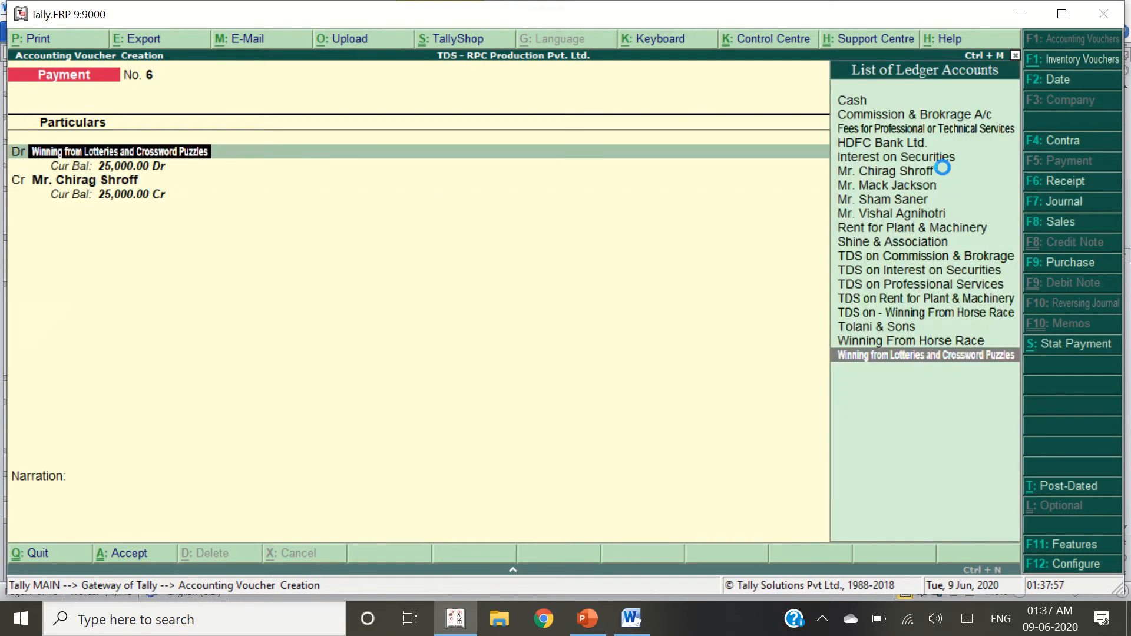
Alter the Winning from Lotteries ledger and accept its Nature of Payment details
key("ctrl+Return")
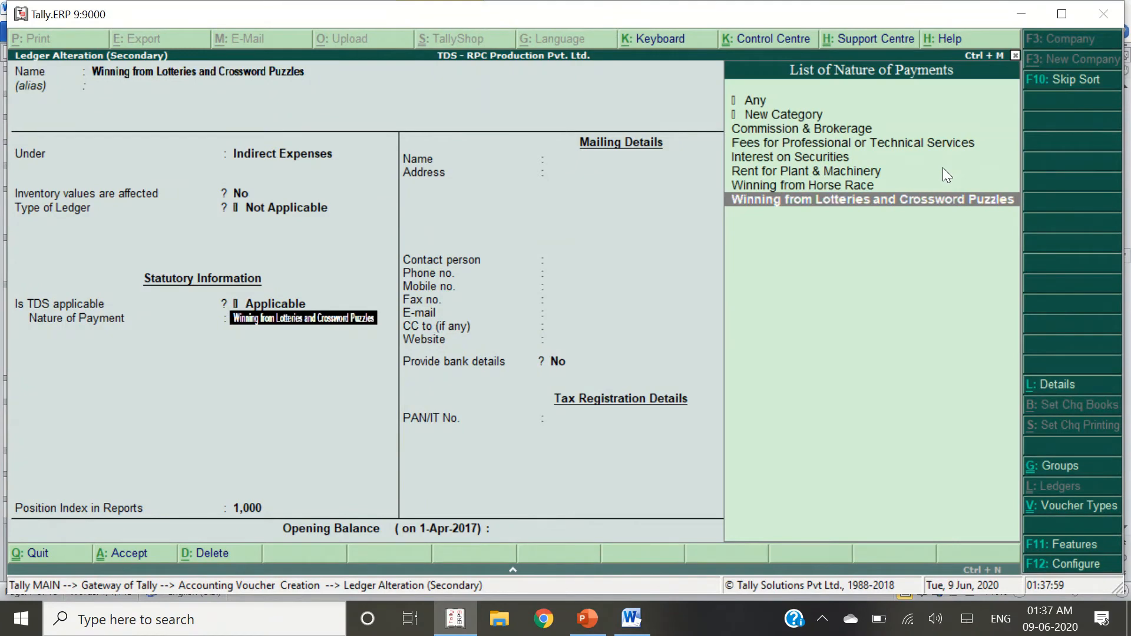
key("ctrl+Return")
key("Return")
key("Return")
key("Return")
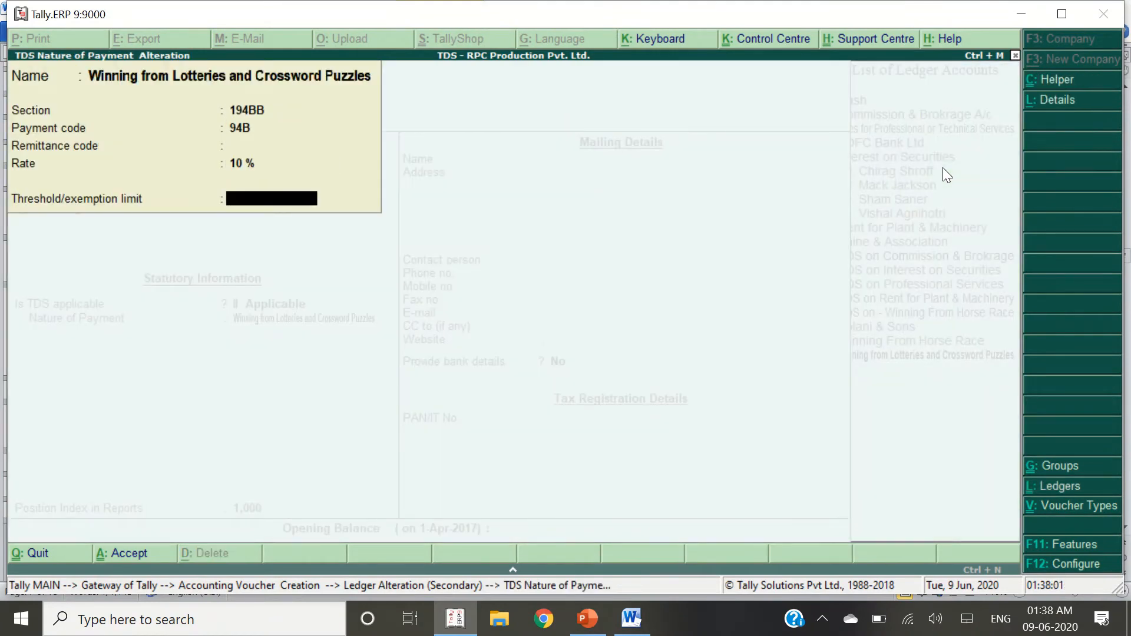
key("Return")
key("Return")
key("Return")
key("Return")
key("Return")
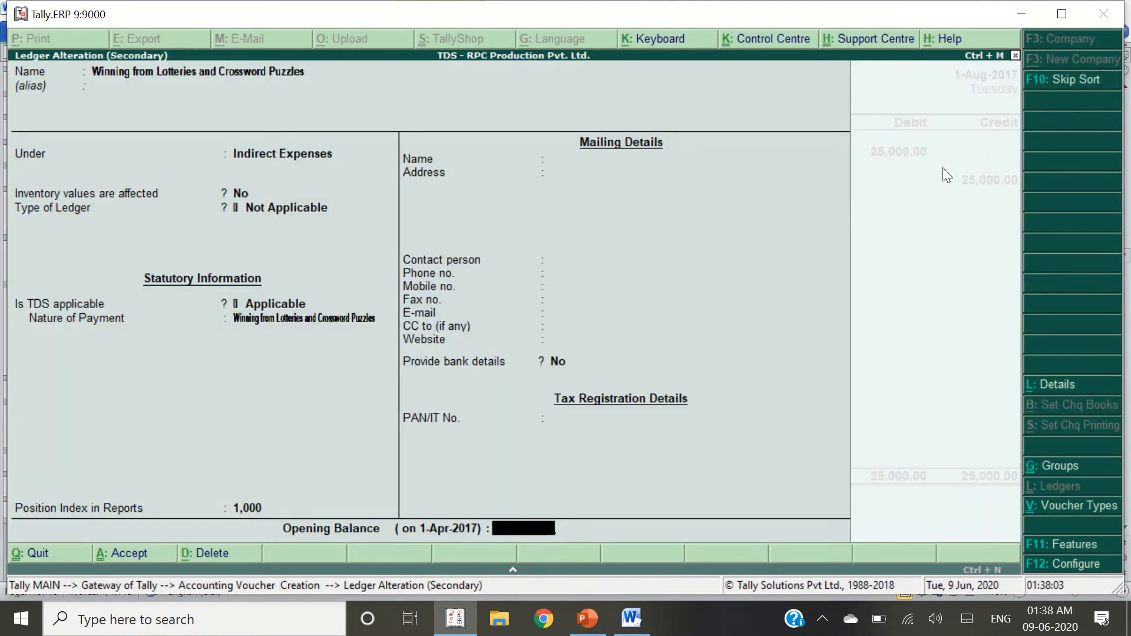
key("Return")
key("Return")
Alter the payee ledger to set Provide PAN details to Yes and save it
key("Return")
key("Return")
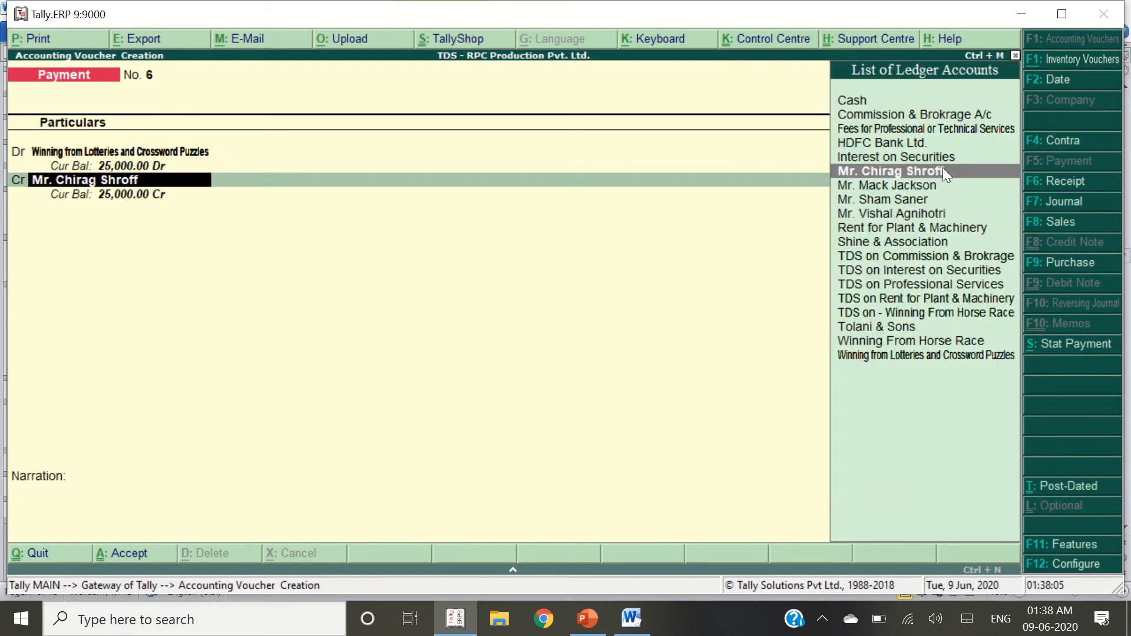
key("ctrl+Return")
key("Return")
key("Return")
key("Return")
key("Return")
key("Return")
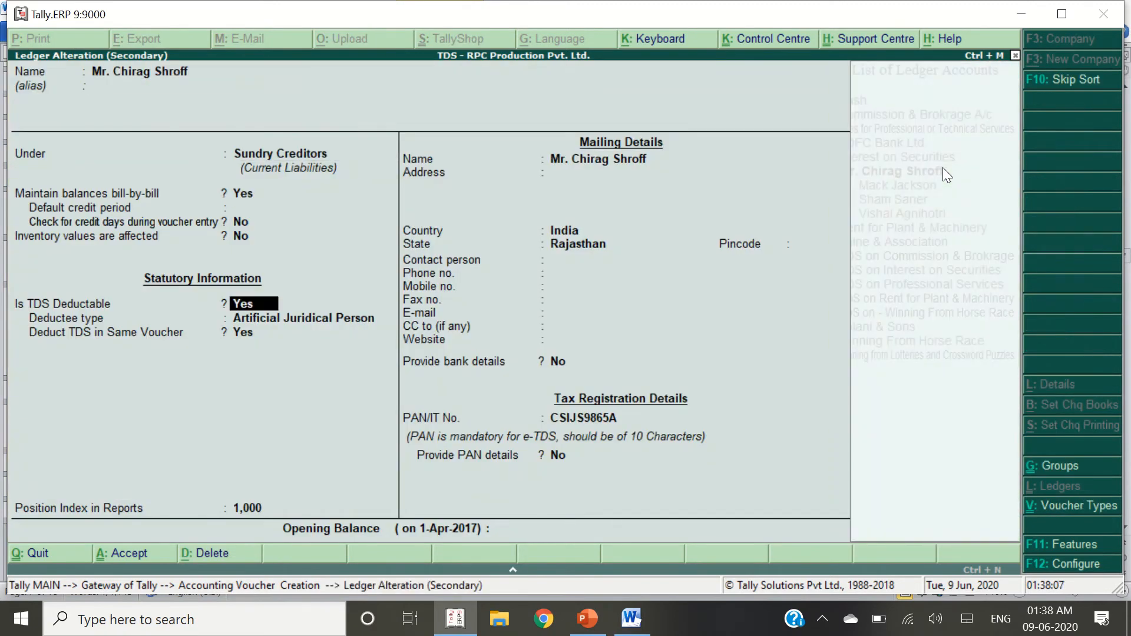
key("Return")
key("Up")
key("Up")
key("Up")
key("Return")
key("Return")
key("Return")
key("Return")
key("Return")
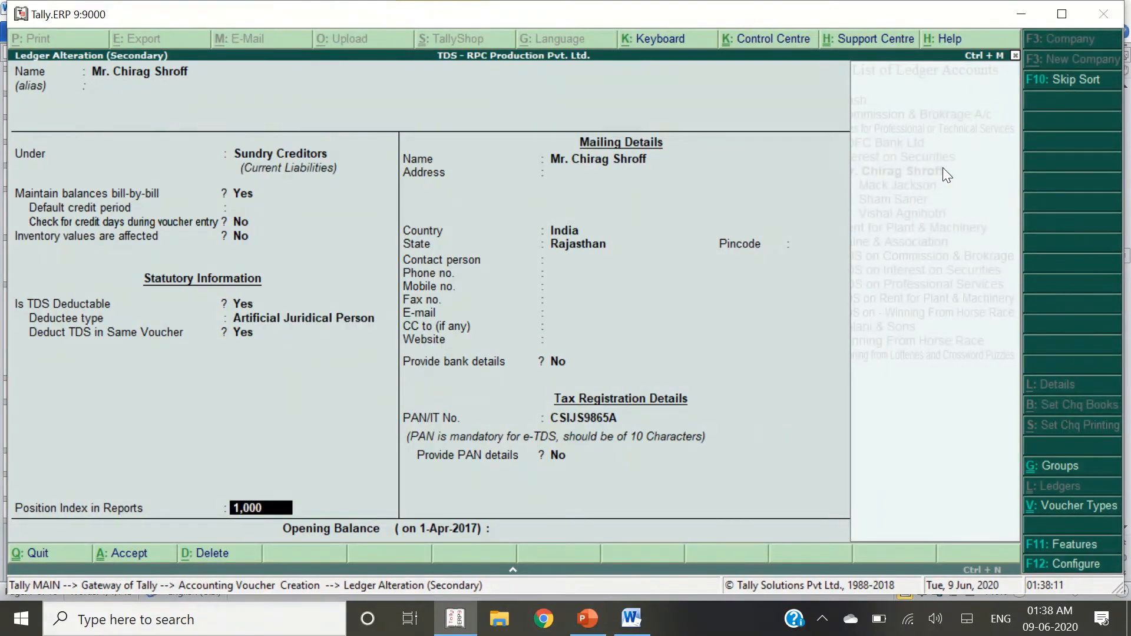
key("Return")
key("Return")
key("Return")
key("Return")
key("Return")
key("Return")
key("Return")
key("Return")
key("Return")
key("Return")
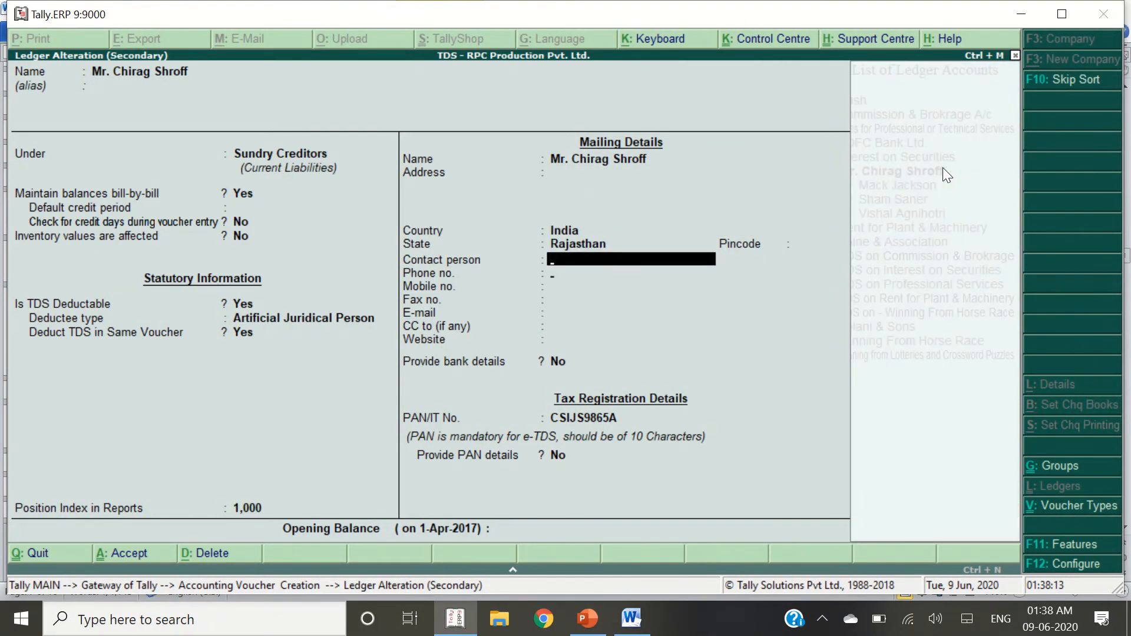
key("Return")
key("Return")
key("Return")
key("BackSpace")
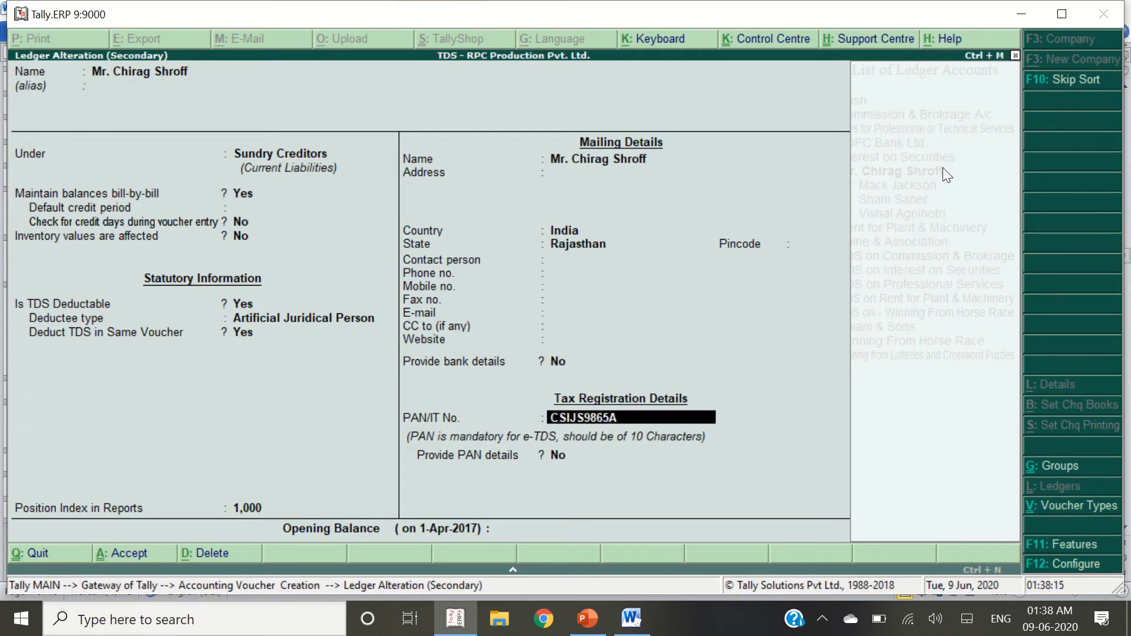
key("Return")
key("y")
key("Return")
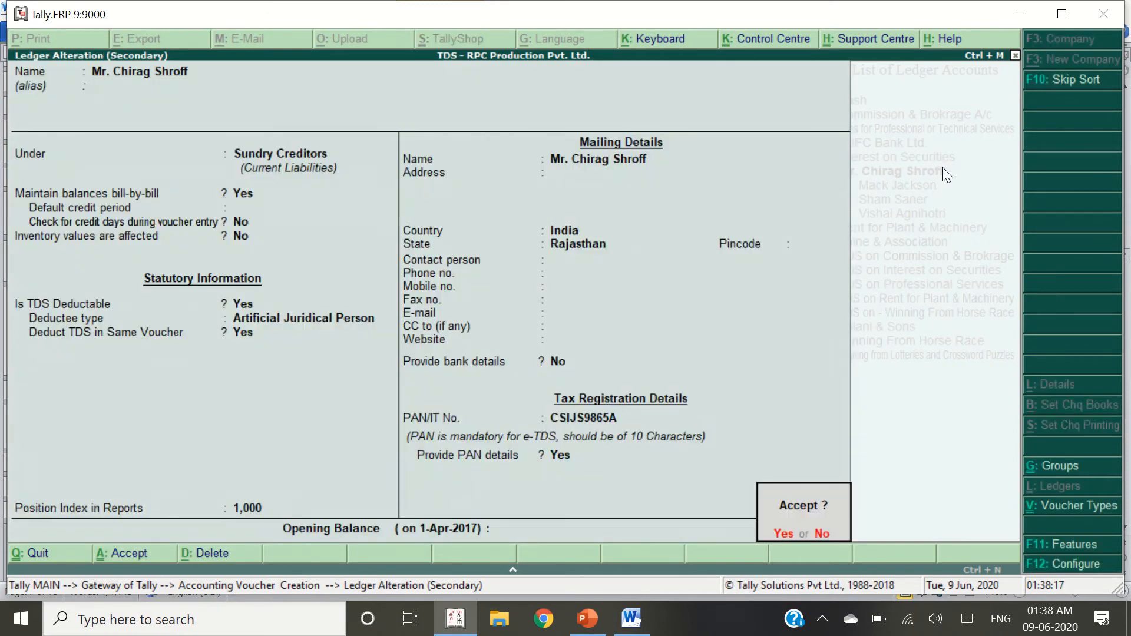
key("Return")
Revise the payee credit to 22,500 and leave its bill-wise details
type("22500")
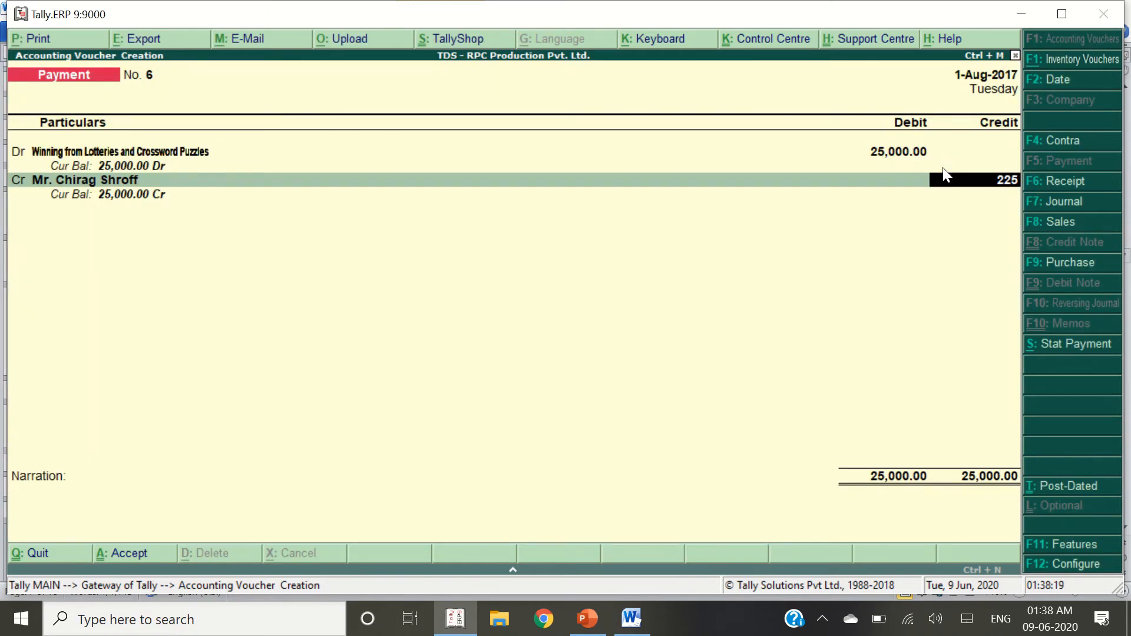
key("Return")
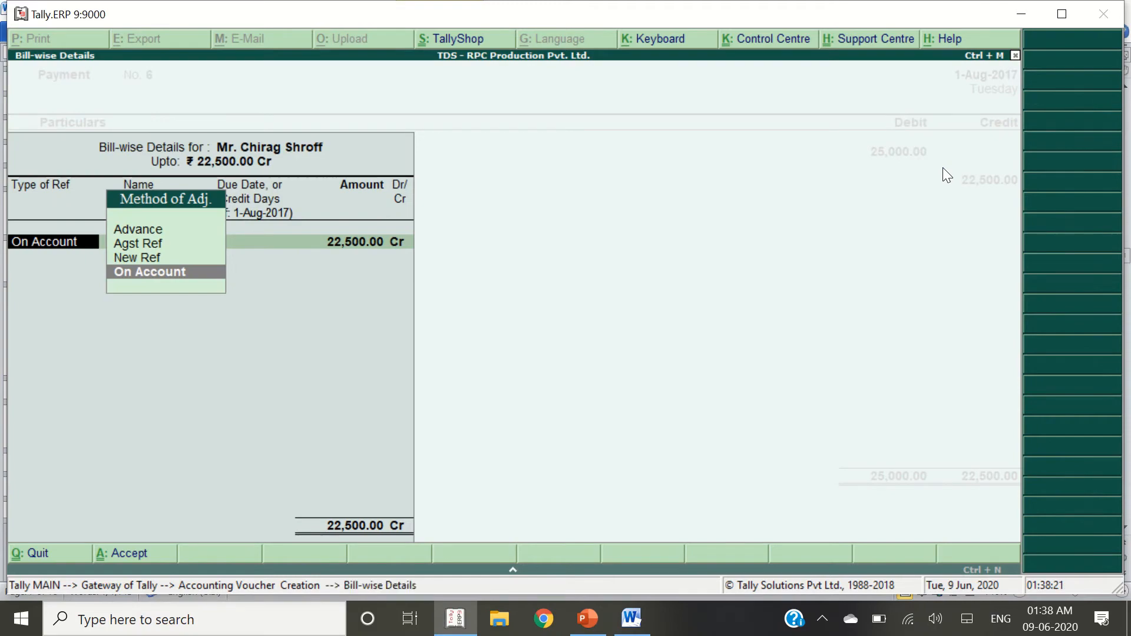
key("Up")
key("Return")
key("alt+Tab")
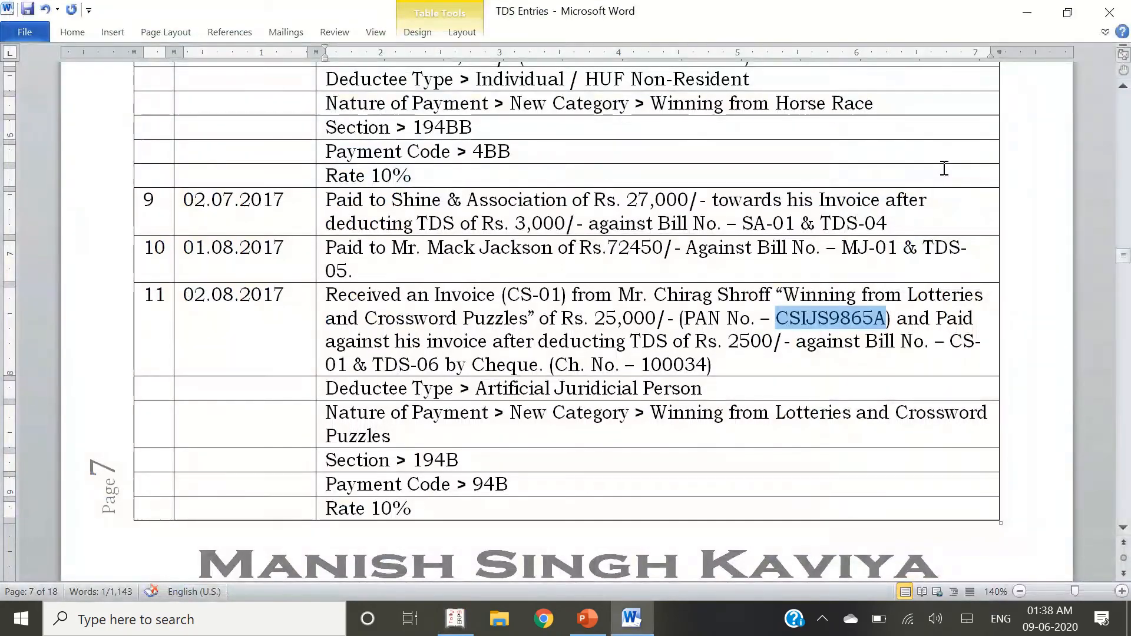
key("alt+Tab")
Start a new Journal voucher dated 2-Aug-2017
key("F2")
type("2.")
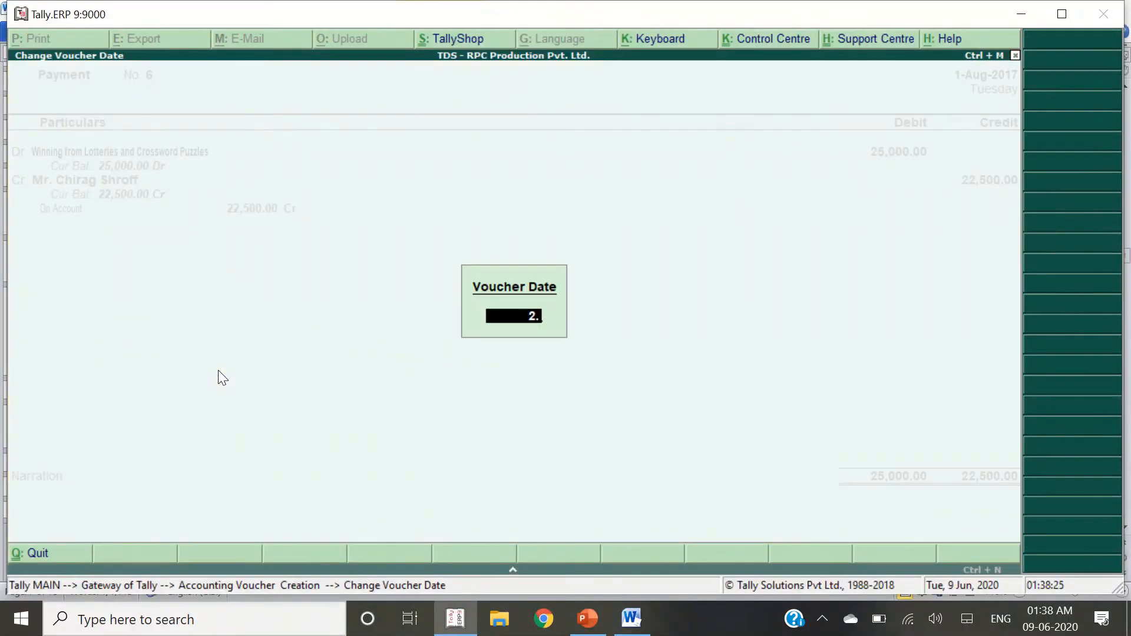
key("Return")
key("Escape")
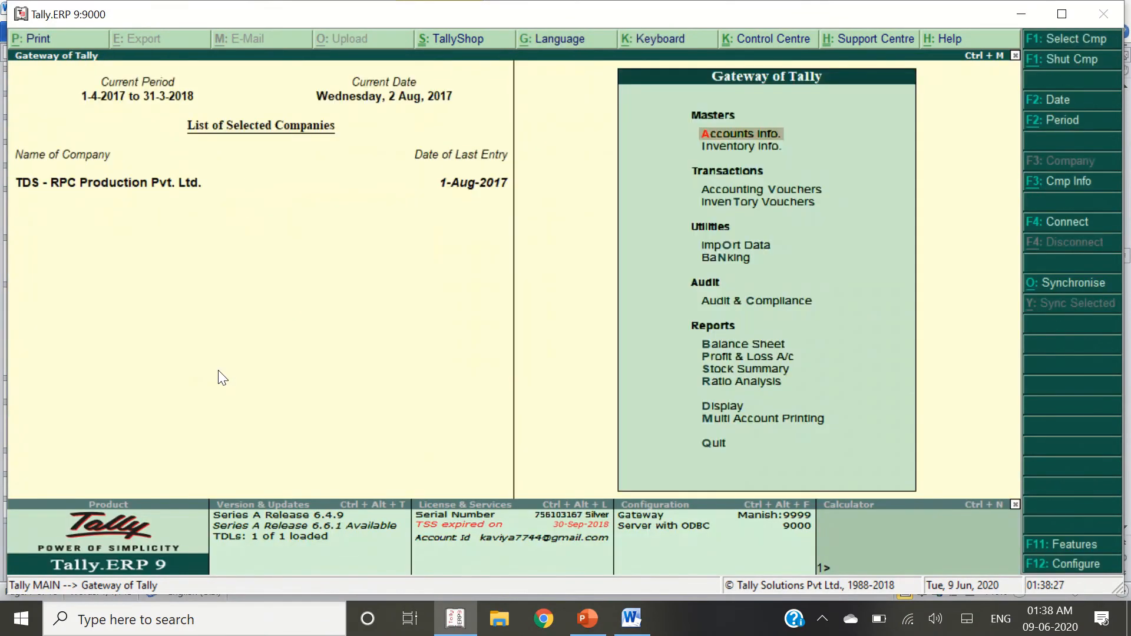
key("v")
key("F2")
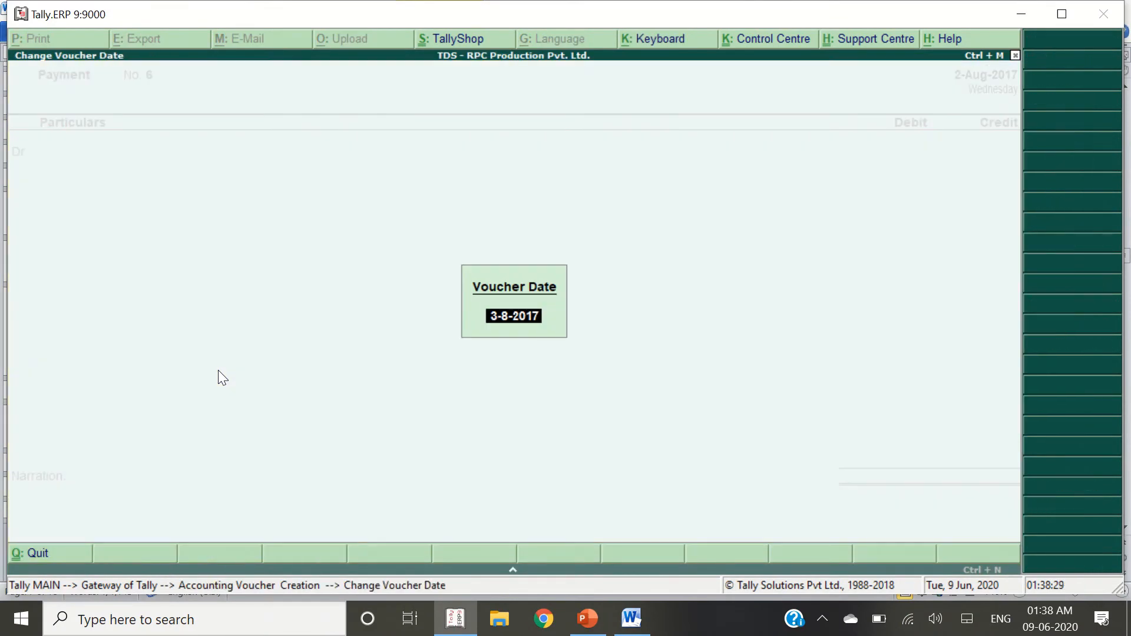
type("2.8")
key("Return")
key("F7")
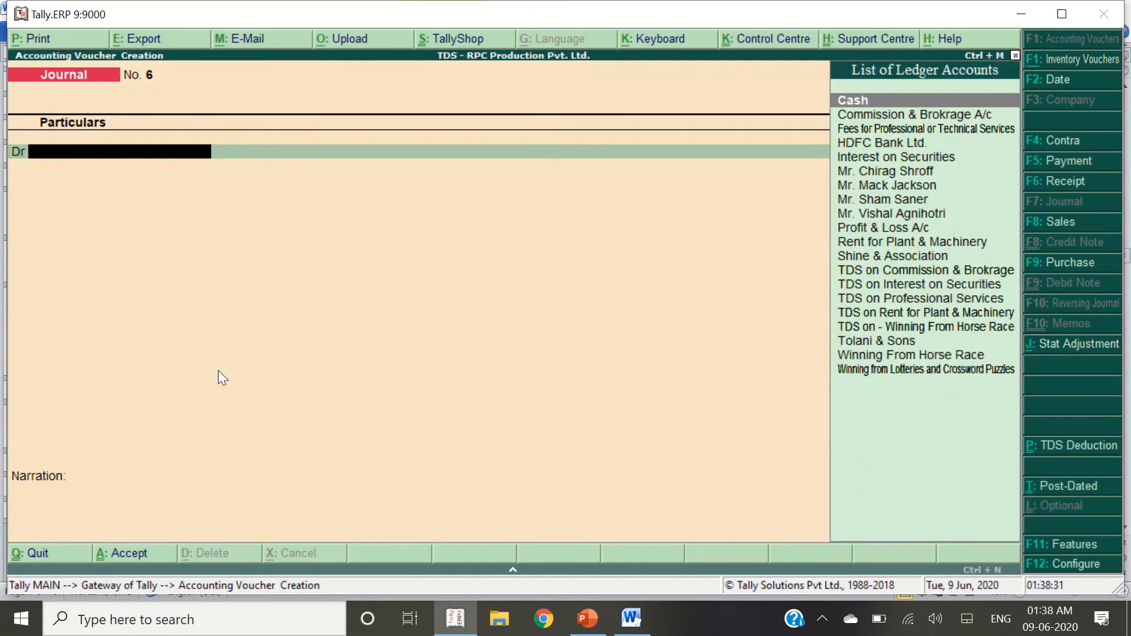
key("alt+Tab")
key("alt+Tab")
key("alt+Tab")
key("alt+Tab")
Debit Winning from Lotteries and Crossword Puzzles 25,000 and credit the payee 22,500
type("W")
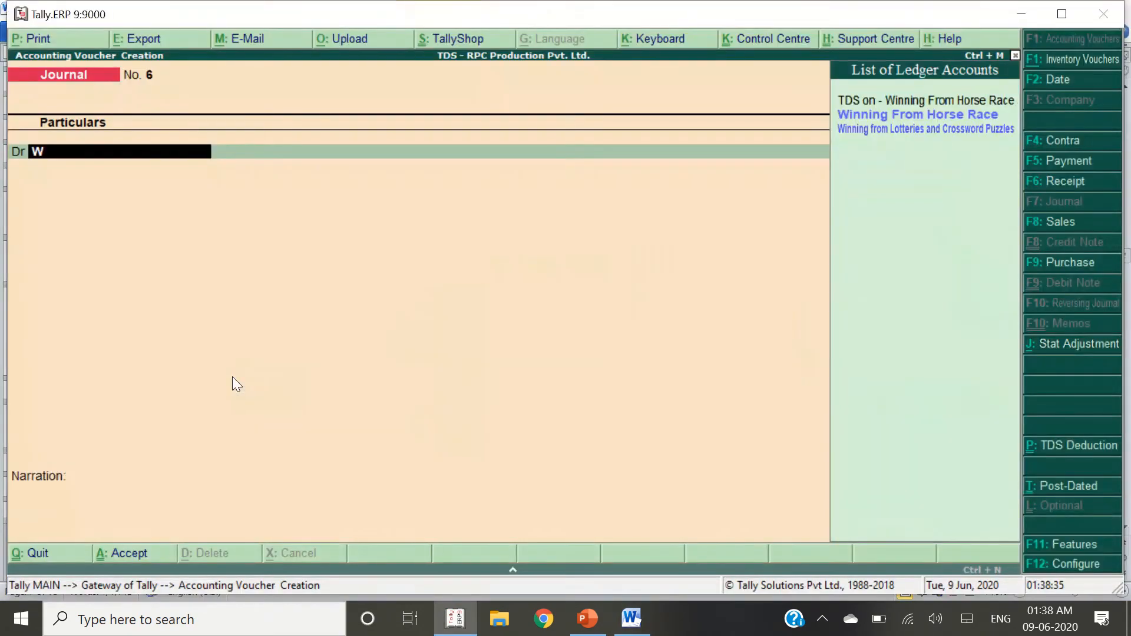
type("inning")
key("Down")
key("Return")
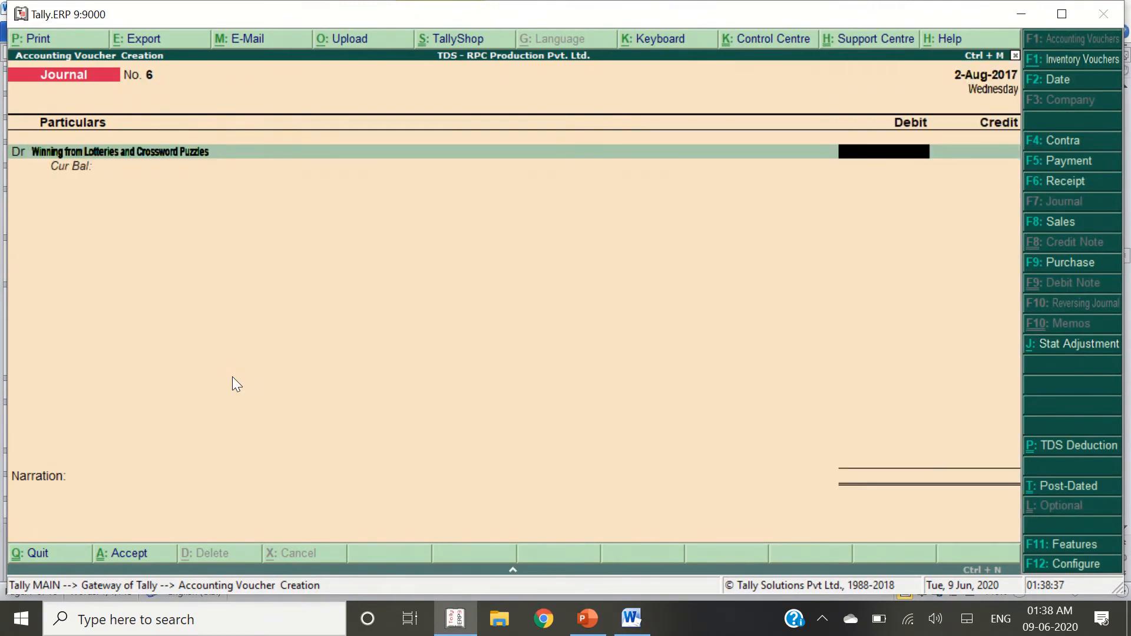
key("alt+Tab")
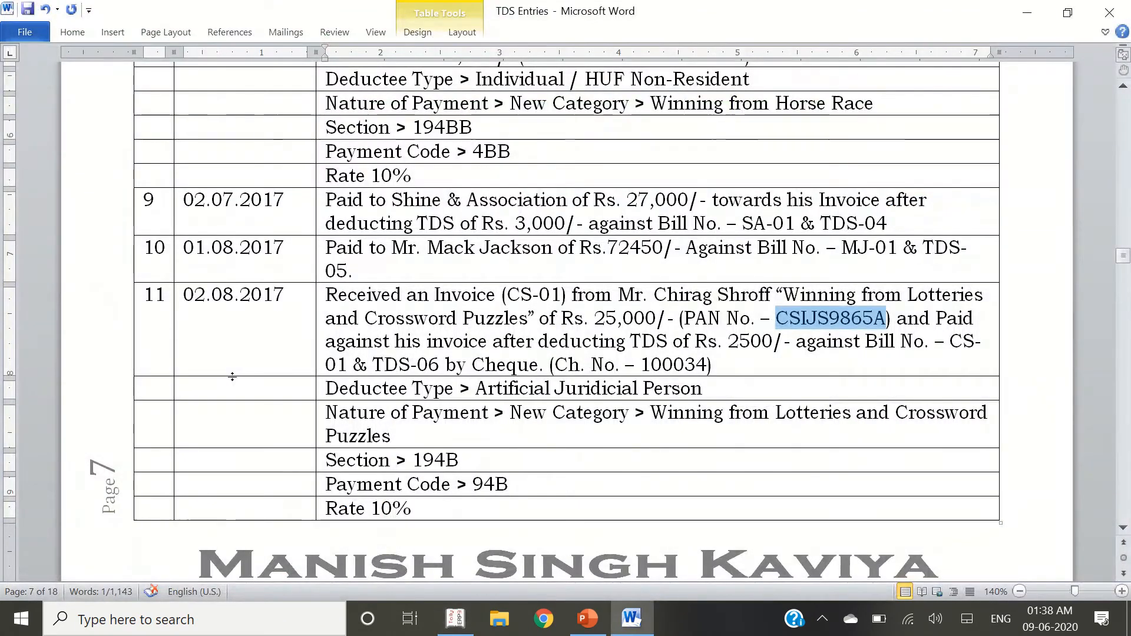
key("alt+Tab")
type("25000")
key("Return")
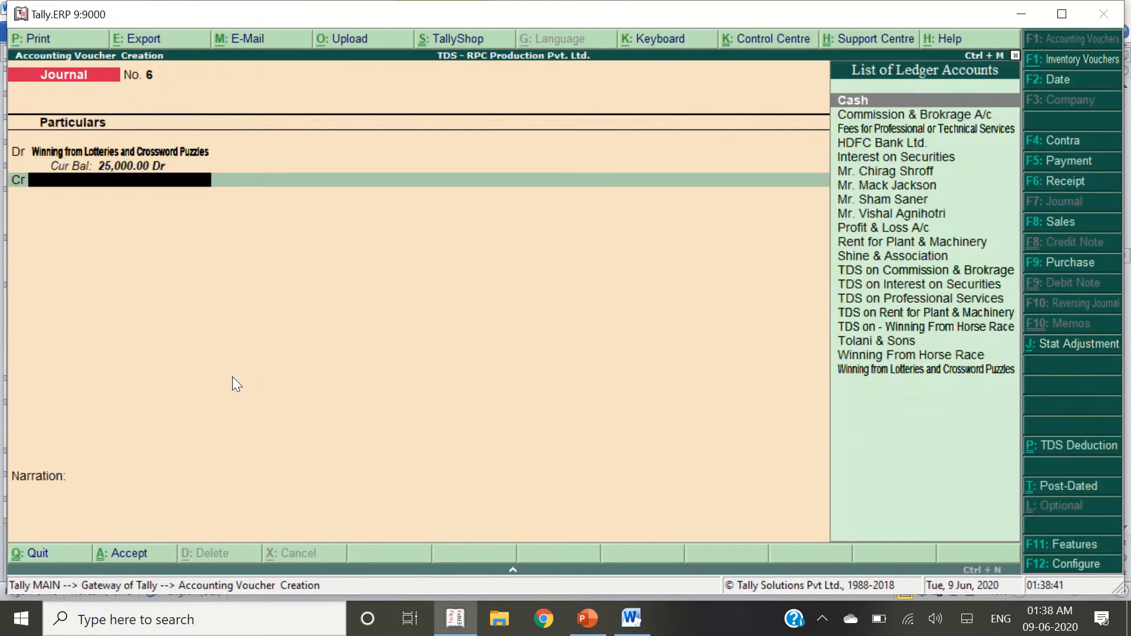
type("chira")
key("Return")
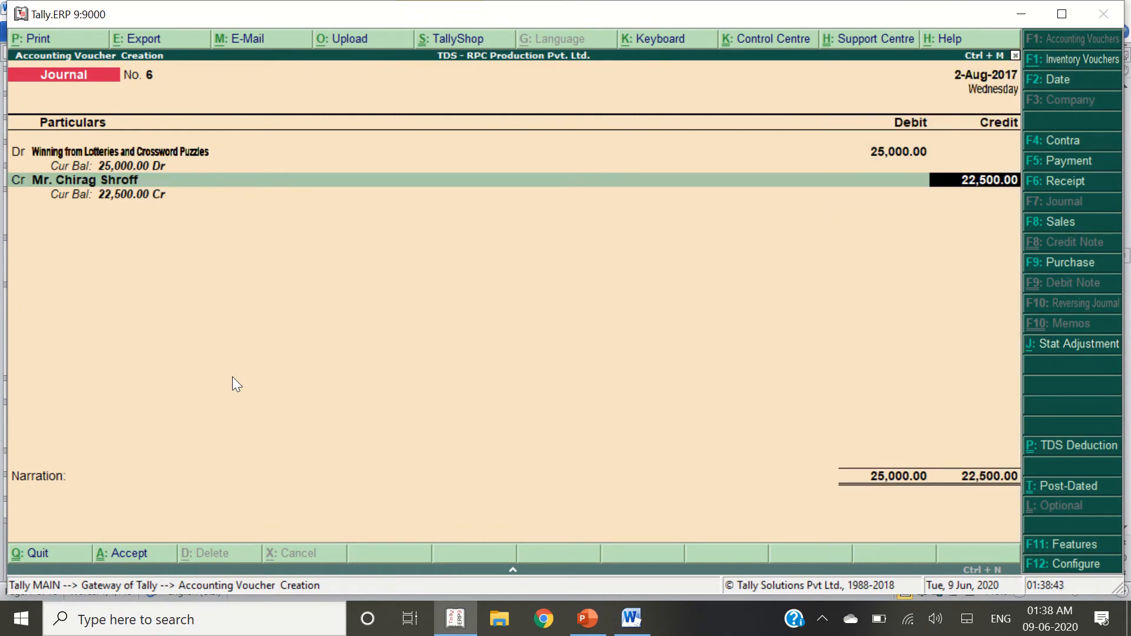
key("Return")
Allocate the payee credit to new bill references CS-01 and TDS-06
key("alt+Tab")
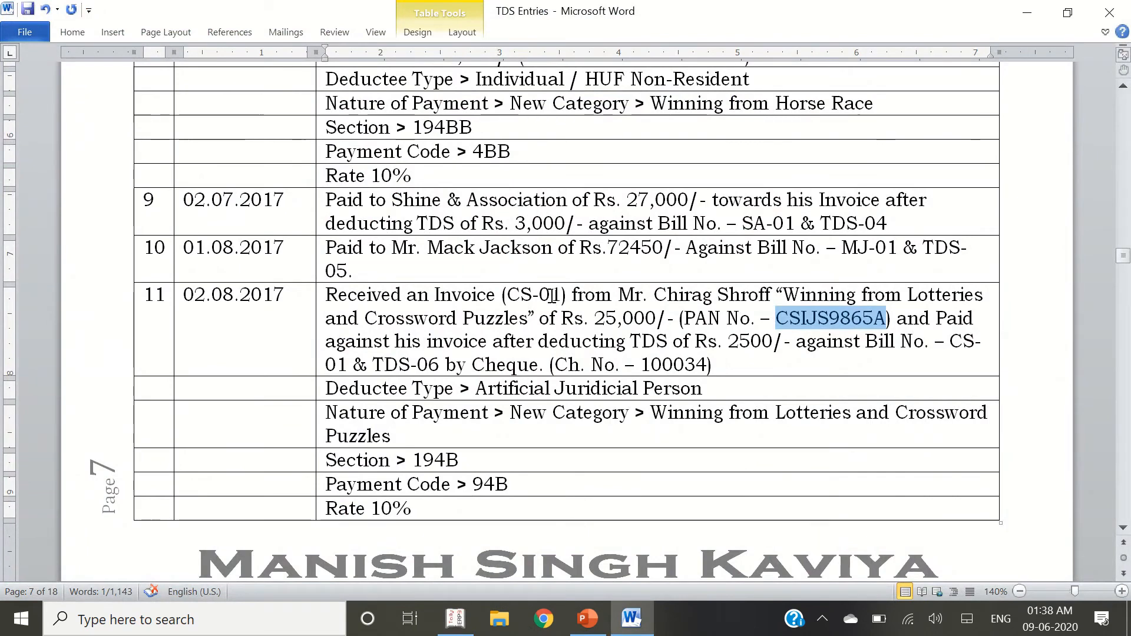
key("alt+Tab")
type("CS-01")
key("Return")
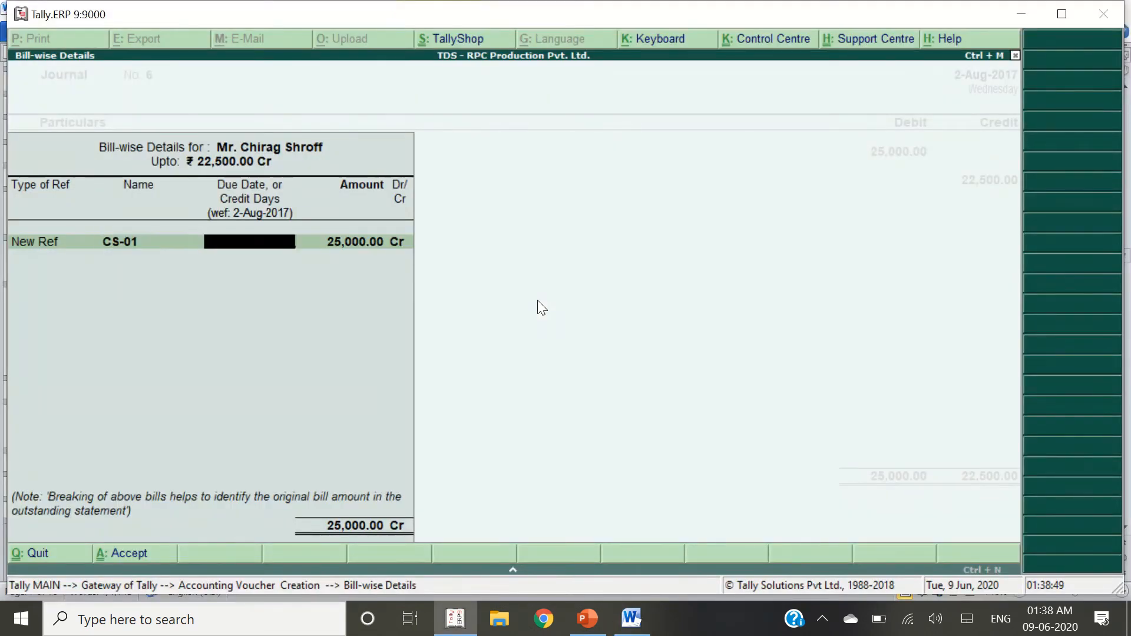
key("Return")
key("Return")
key("Return")
key("Return")
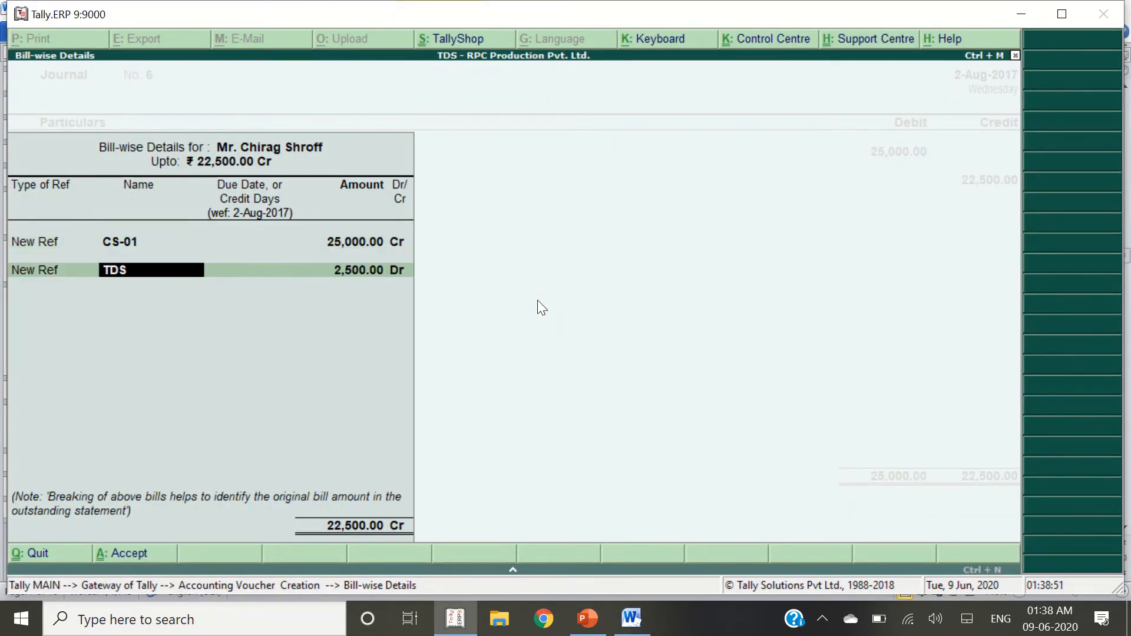
type("TDS-06")
key("Return")
key("Return")
key("Return")
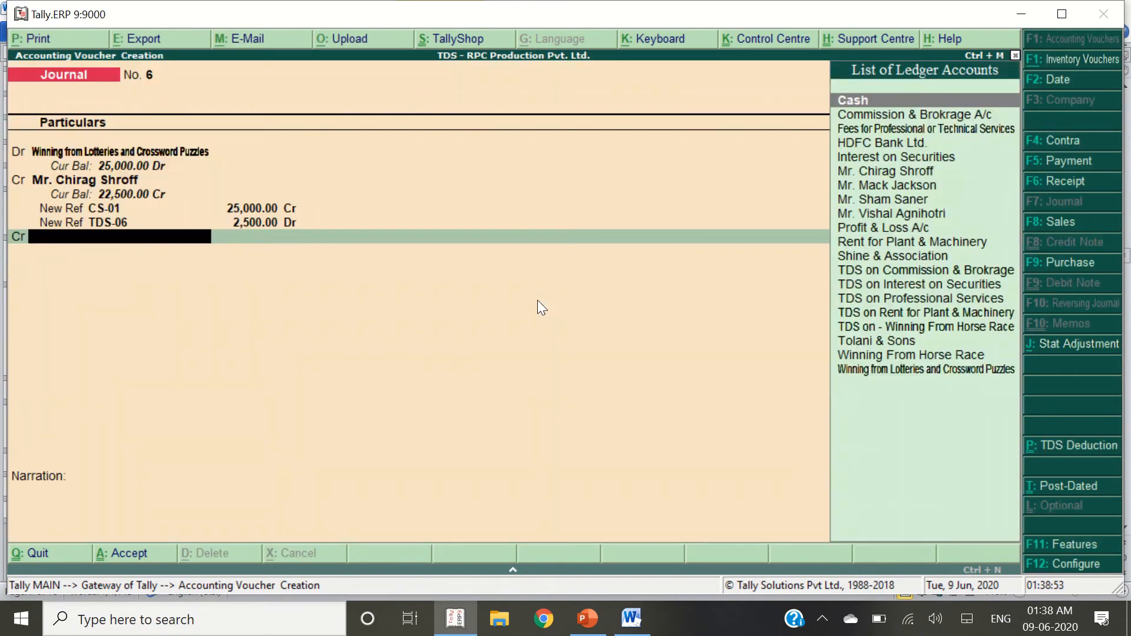
Name a new ledger 'TDS on Winning from Lotteries and Crossword Puzzles' using wording copied from the notes
key("alt+c")
type("TDS on -")
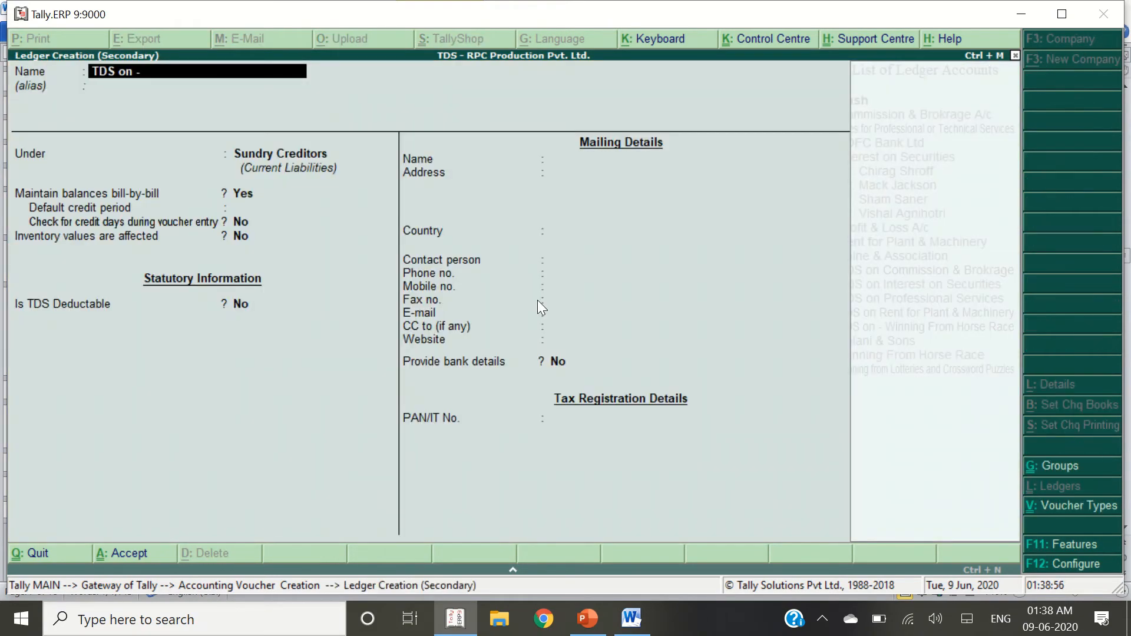
key("alt+Tab")
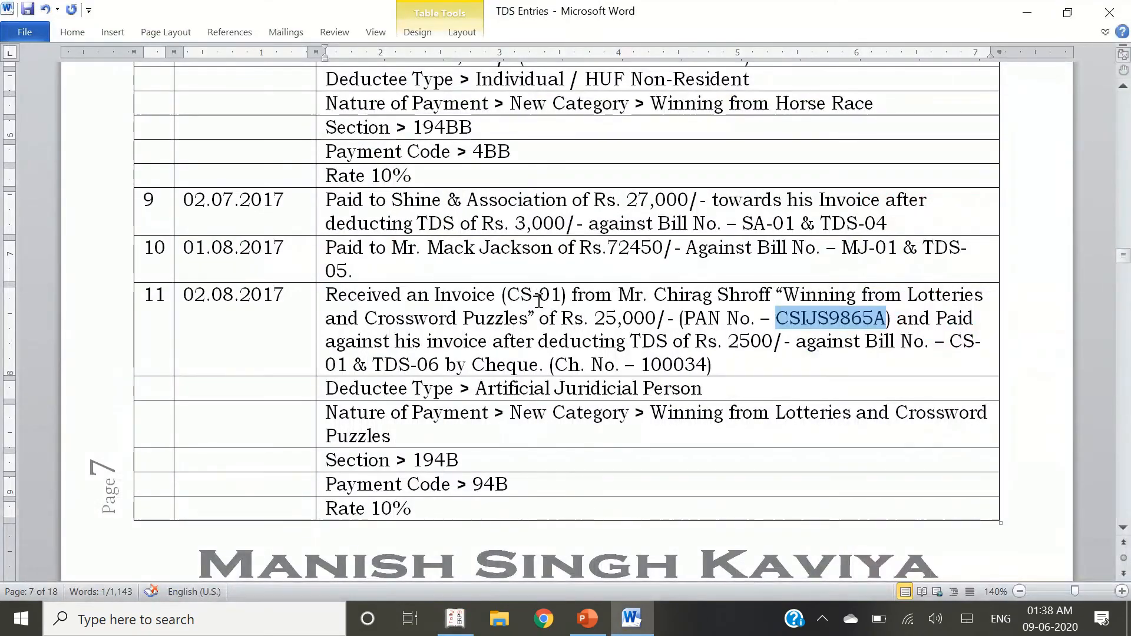
key("ctrl+shift+Right")
key("ctrl+shift+Right")
key("ctrl+shift+Right")
key("ctrl+shift+Right")
key("ctrl+shift+Right")
key("ctrl+shift+Right")
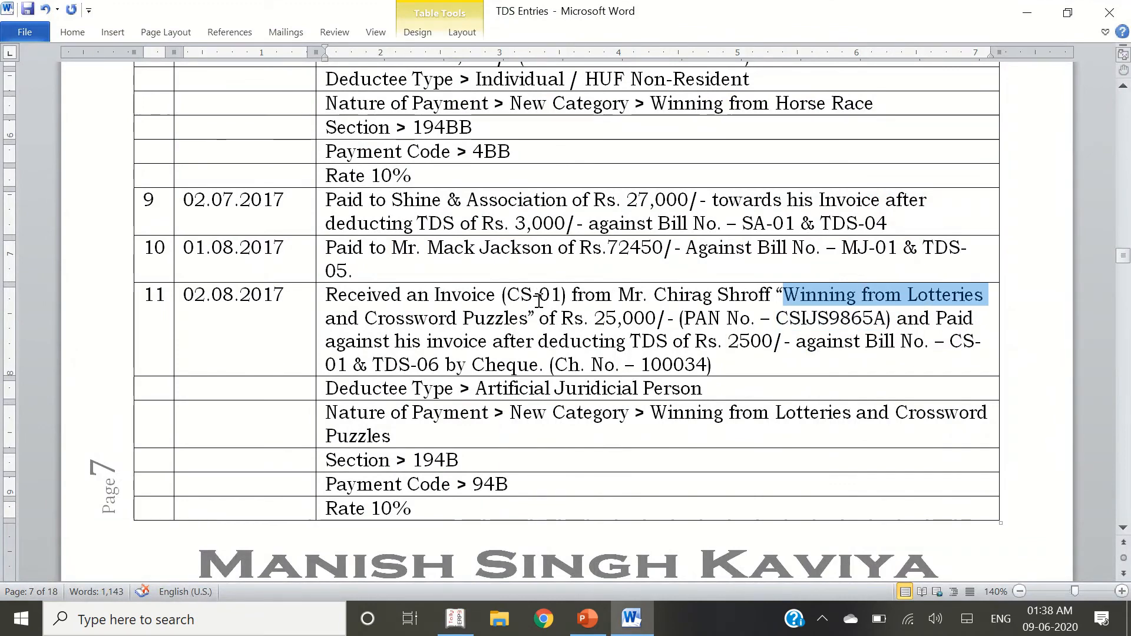
key("ctrl+c")
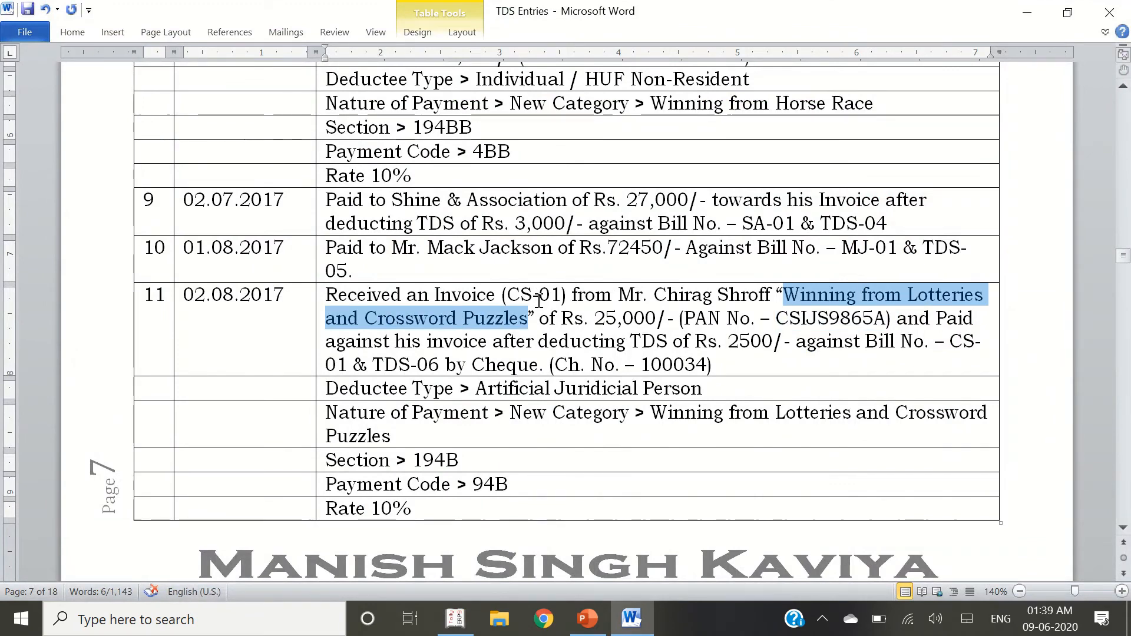
key("alt+Tab")
key("ctrl+alt+v")
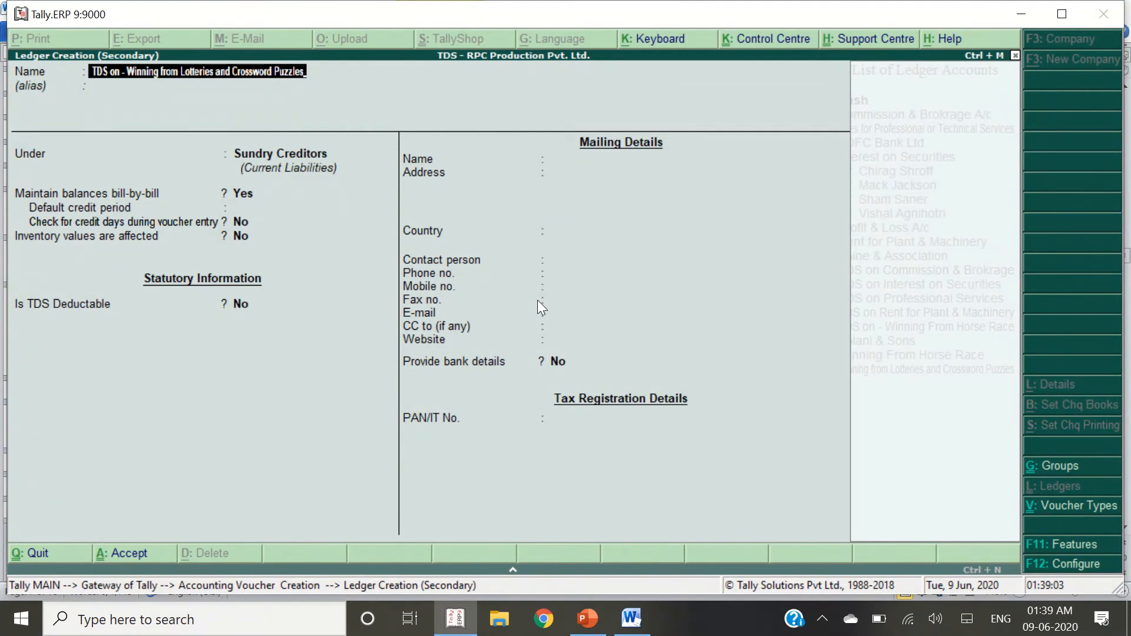
key("Return")
Place it under Duties & Taxes as a TDS ledger with the lottery nature of payment, and save
key("Return")
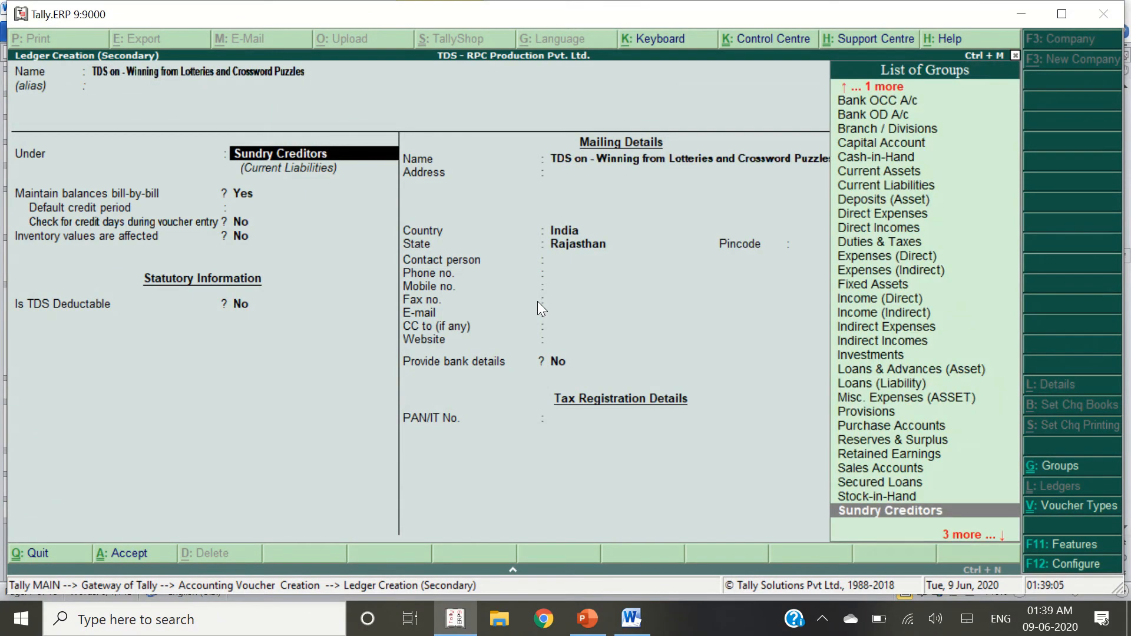
type("du")
key("Return")
key("Down")
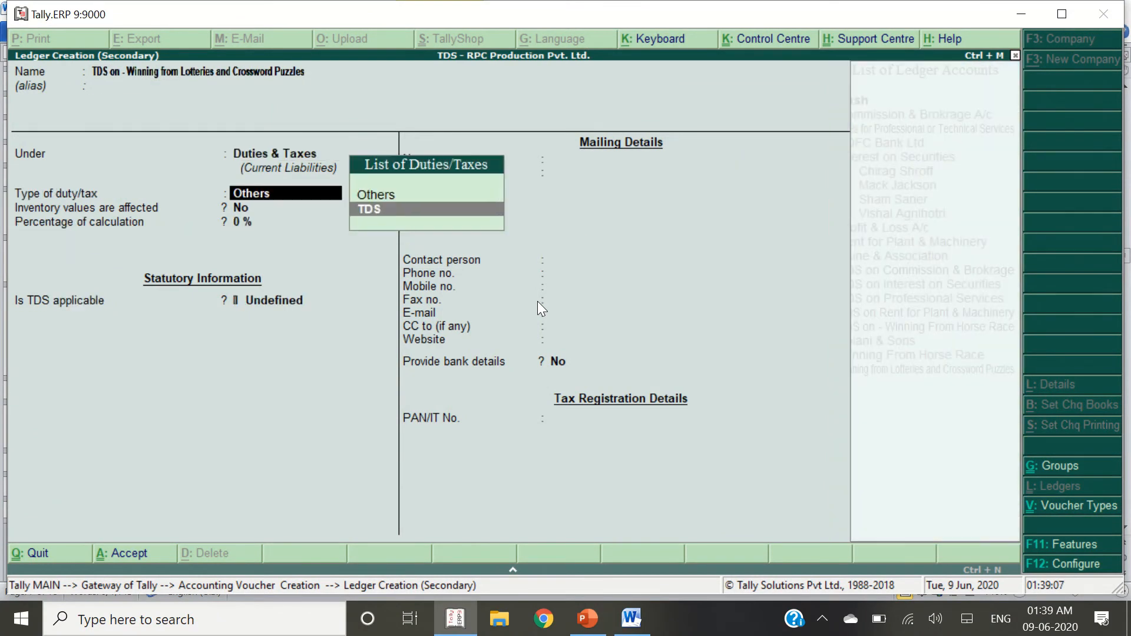
key("Return")
key("Down")
key("Down")
key("Down")
key("Down")
key("Down")
key("Down")
key("Down")
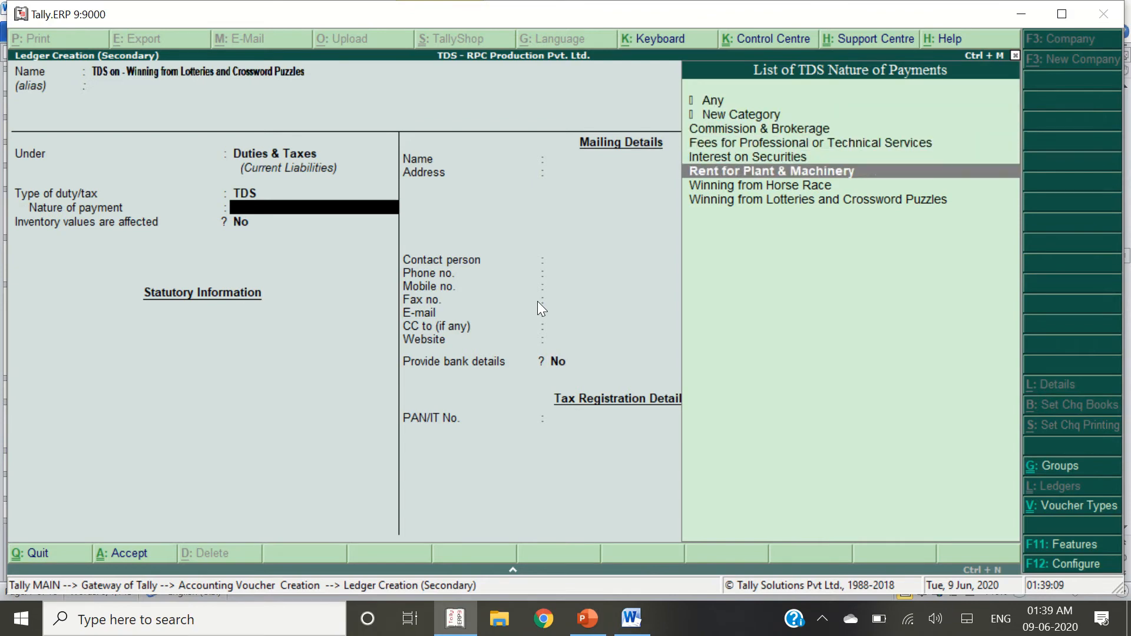
key("Return")
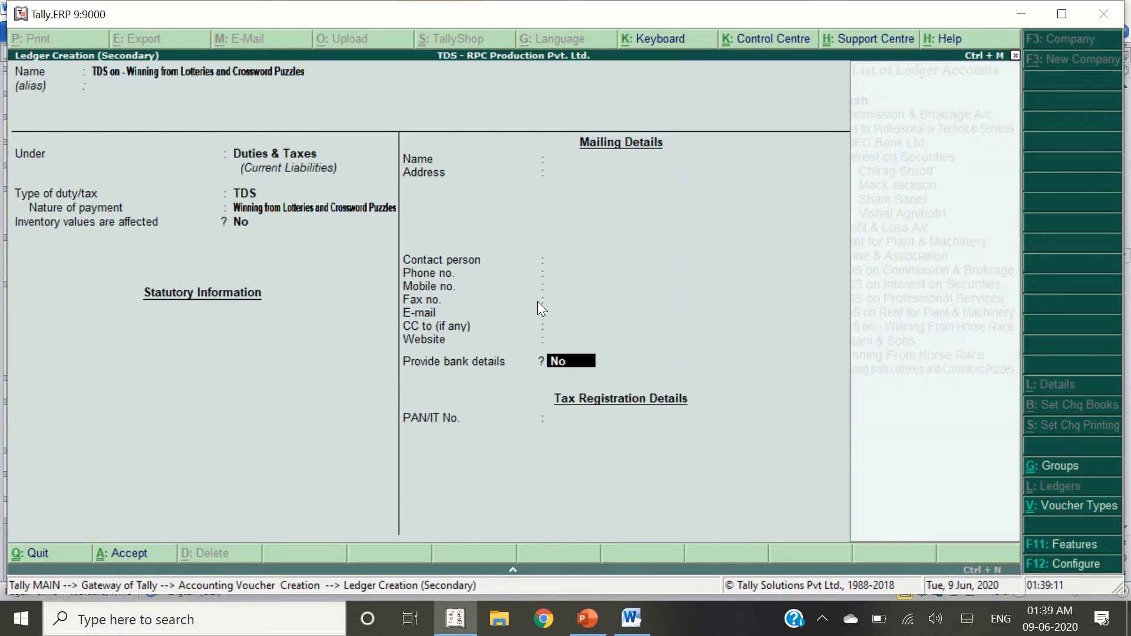
key("Return")
key("Return")
Accept the balanced 25,000 journal and check the paid-against-invoice wording in the notes
key("Return")
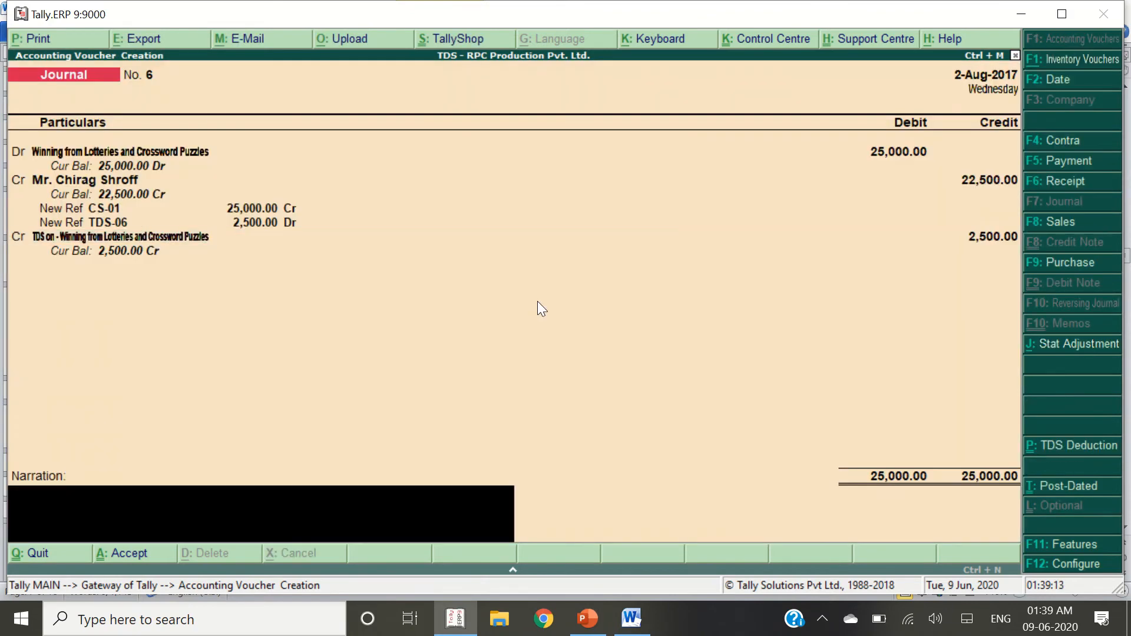
key("Return")
key("alt+Tab")
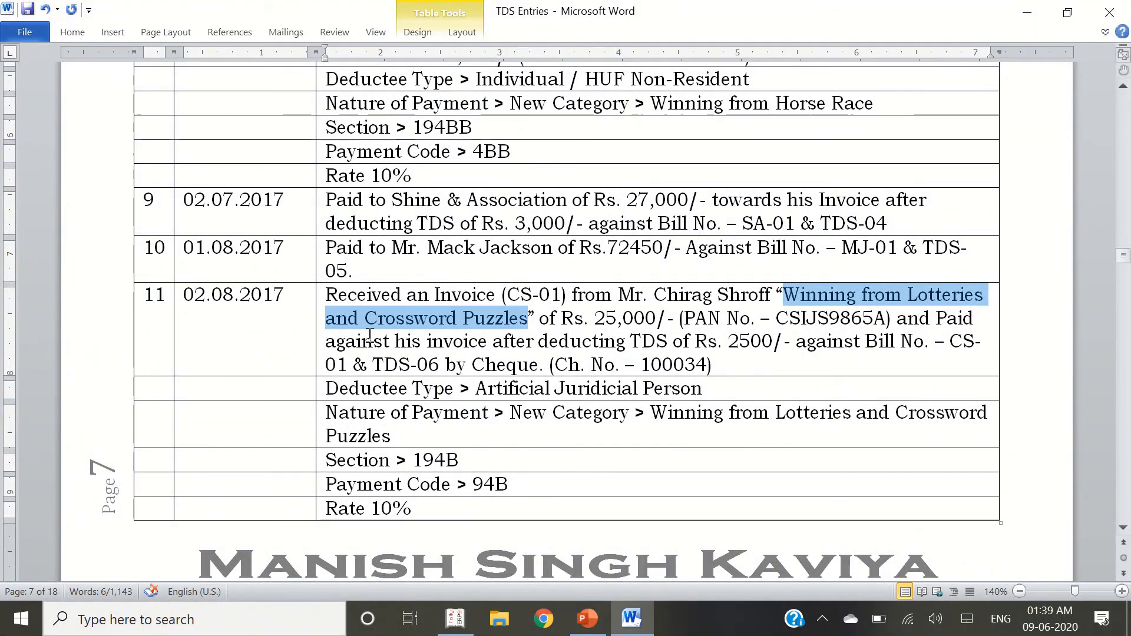
left_click_drag(326, 342, 683, 347)
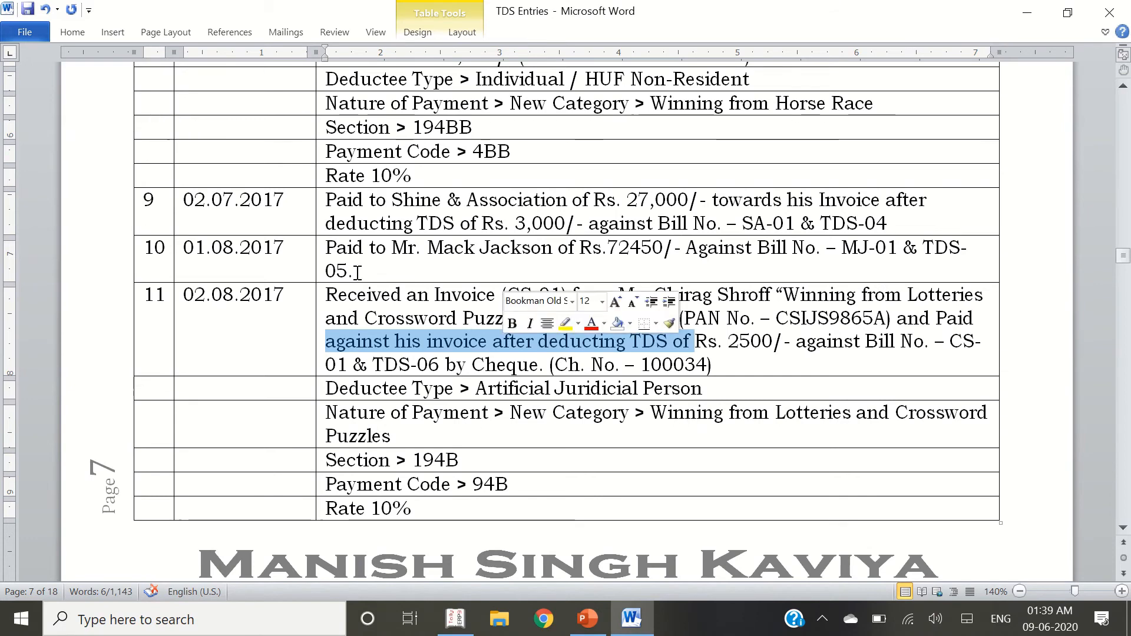
key("alt+Tab")
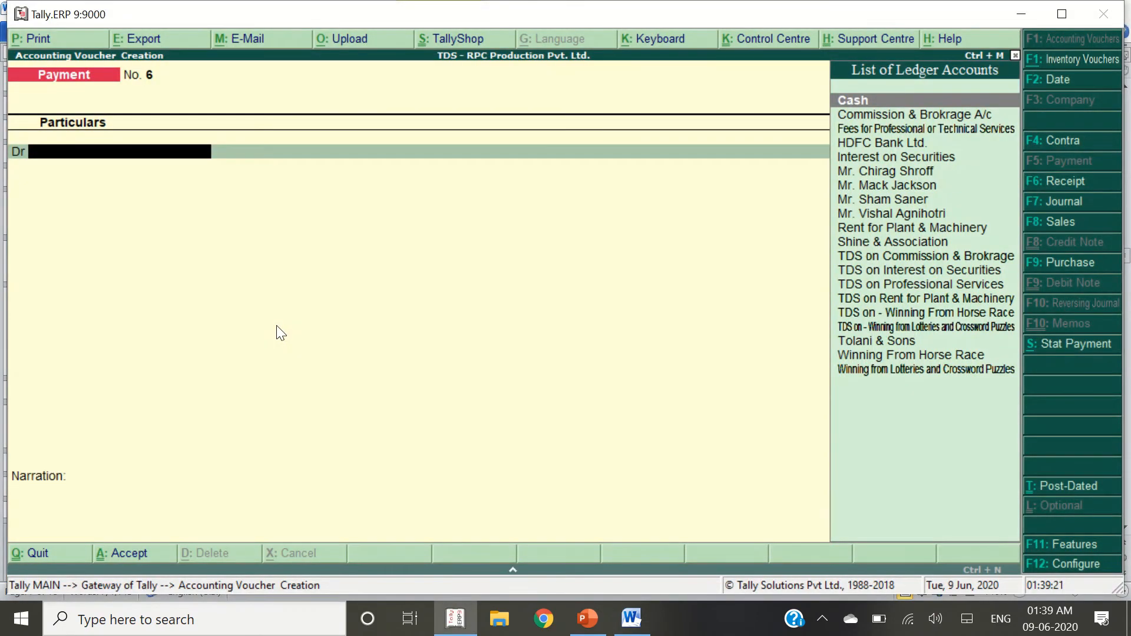
Debit the payee 22,500 against existing bills TDS-06 and CS-01
type("Chir")
key("Return")
key("alt+Tab")
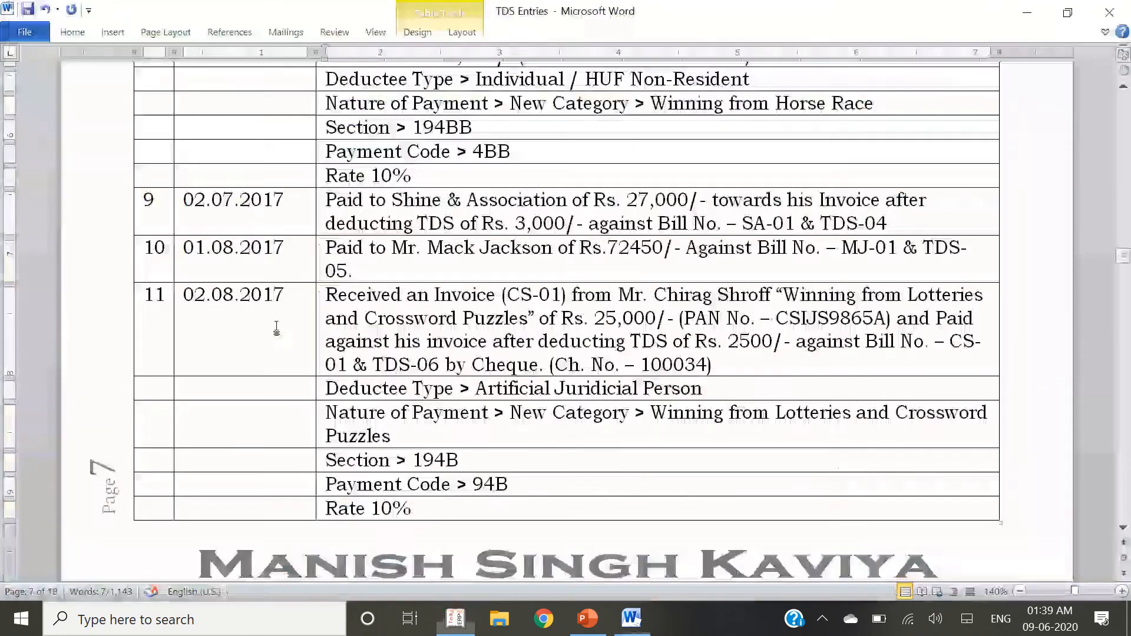
key("alt+Tab")
type("22500")
key("Return")
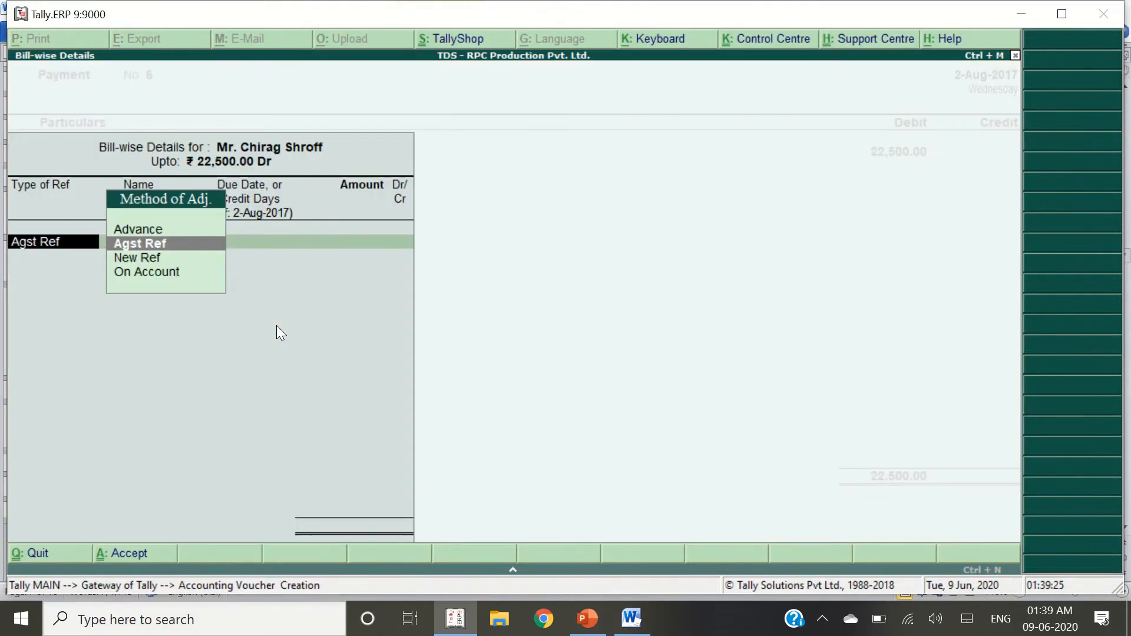
key("Return")
key("Down")
key("Return")
key("Return")
key("Return")
key("Return")
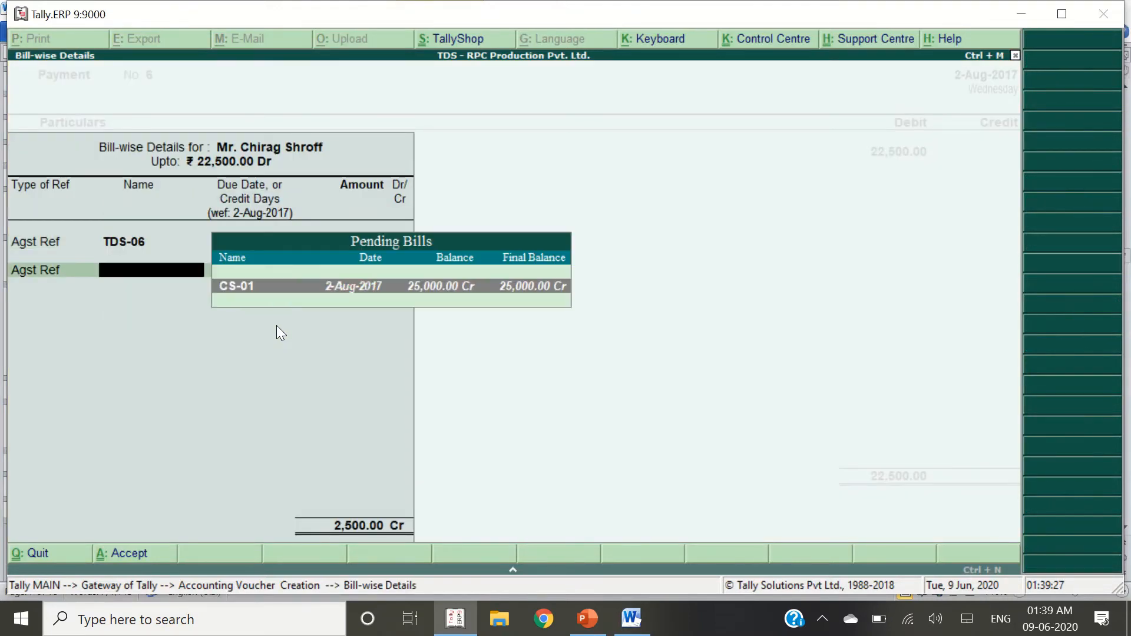
key("Return")
key("Return")
key("Return")
Credit HDFC Bank Ltd. for the cheque payment and save the voucher
key("Return")
type("HD")
key("Return")
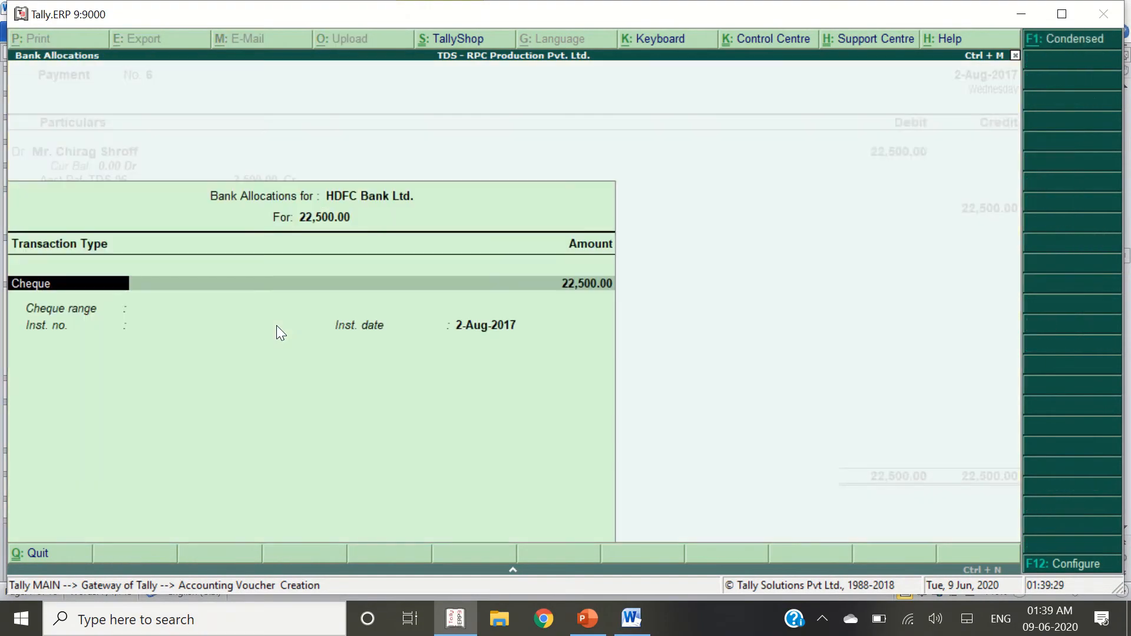
key("Return")
key("Return")
key("Return")
key("Return")
key("Return")
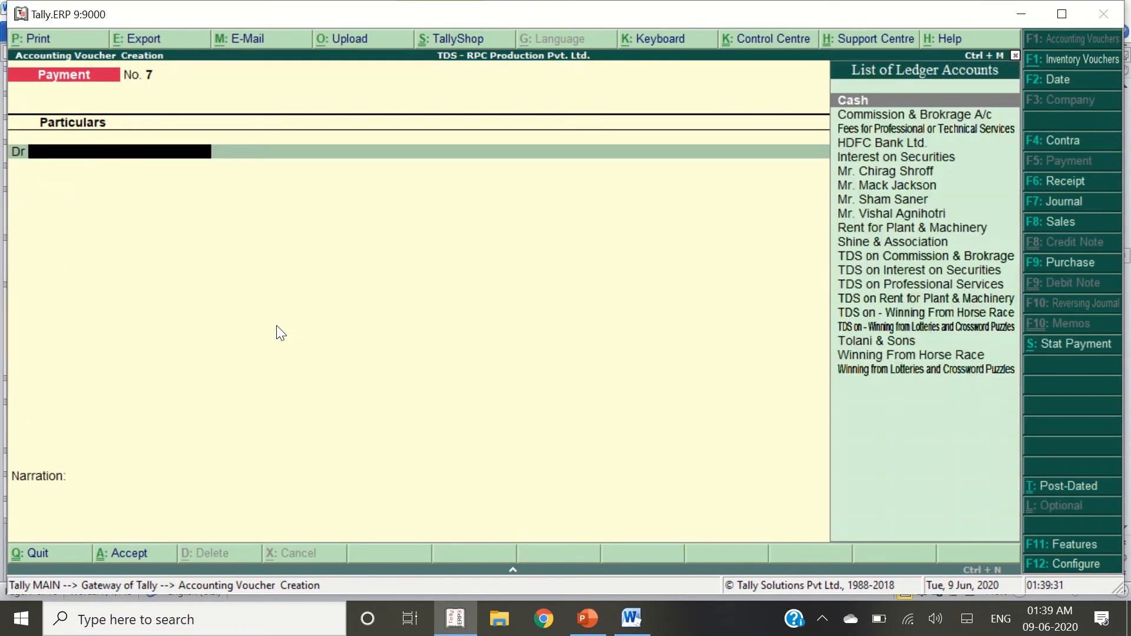
key("alt+Tab")
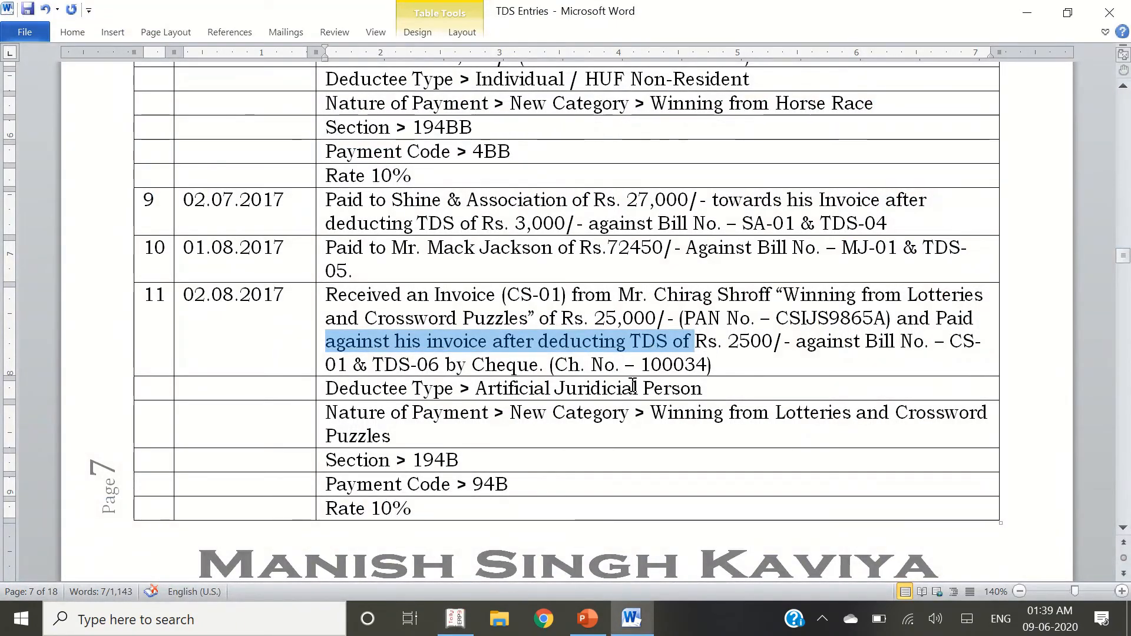
Scroll the notes to the TDS Outstanding Report steps for 01.04.2017 to 31.08.2017
scroll(634, 386, "down", 8)
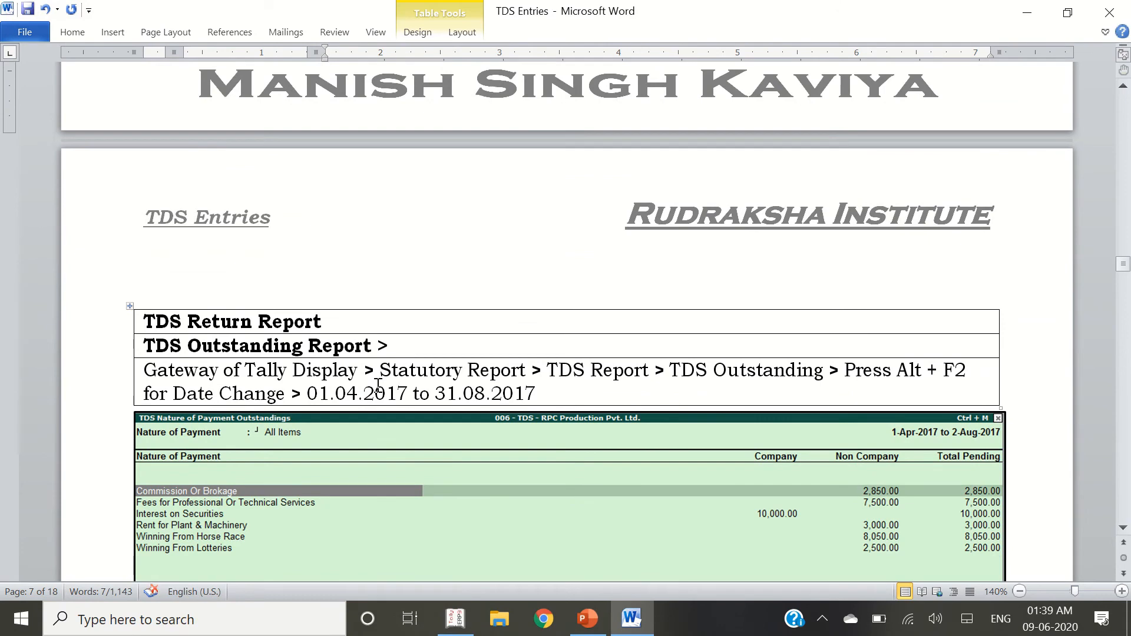
scroll(371, 383, "down", 2)
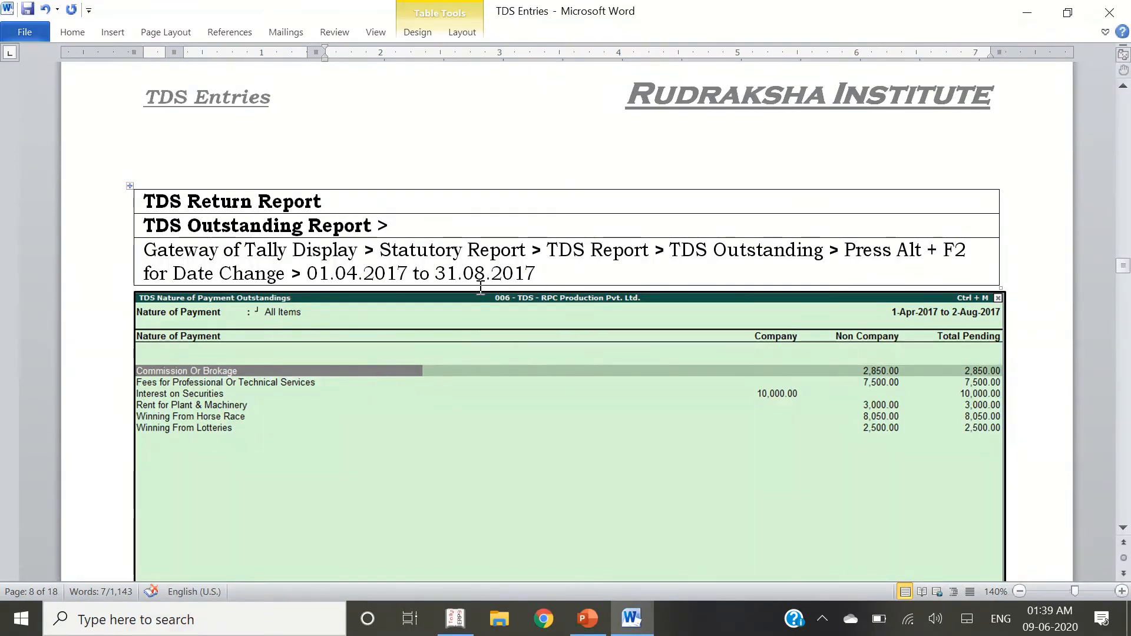
left_click(506, 255)
left_click(604, 253)
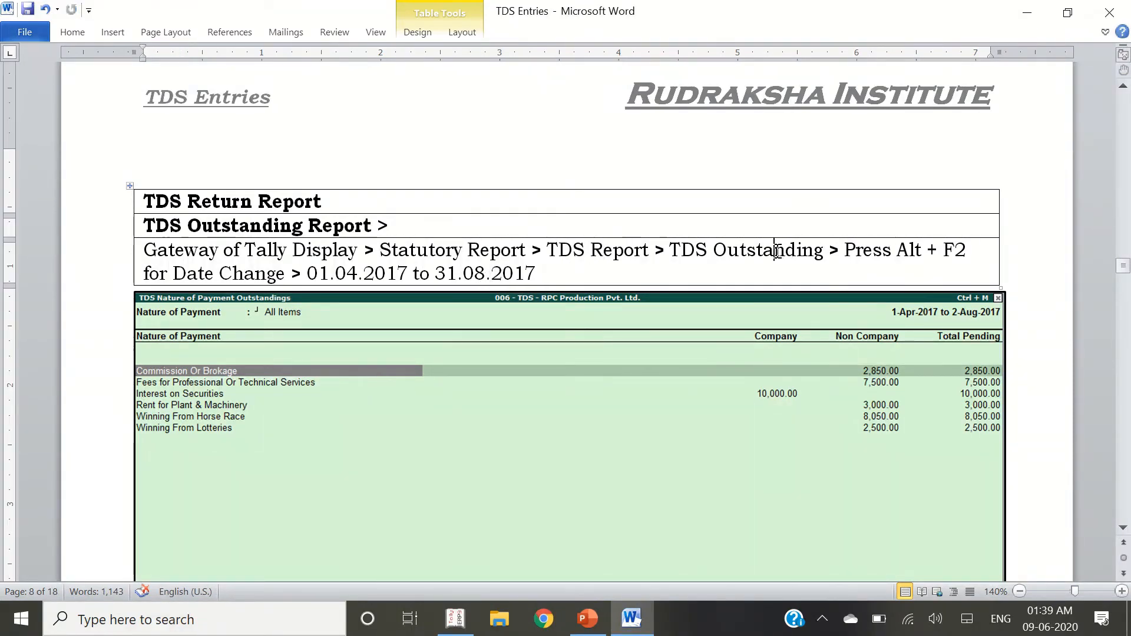
Open Display > Statutory Reports > TDS Return > TDS Outstandings, showing 33,900.00 pending
key("alt+Tab")
key("Escape")
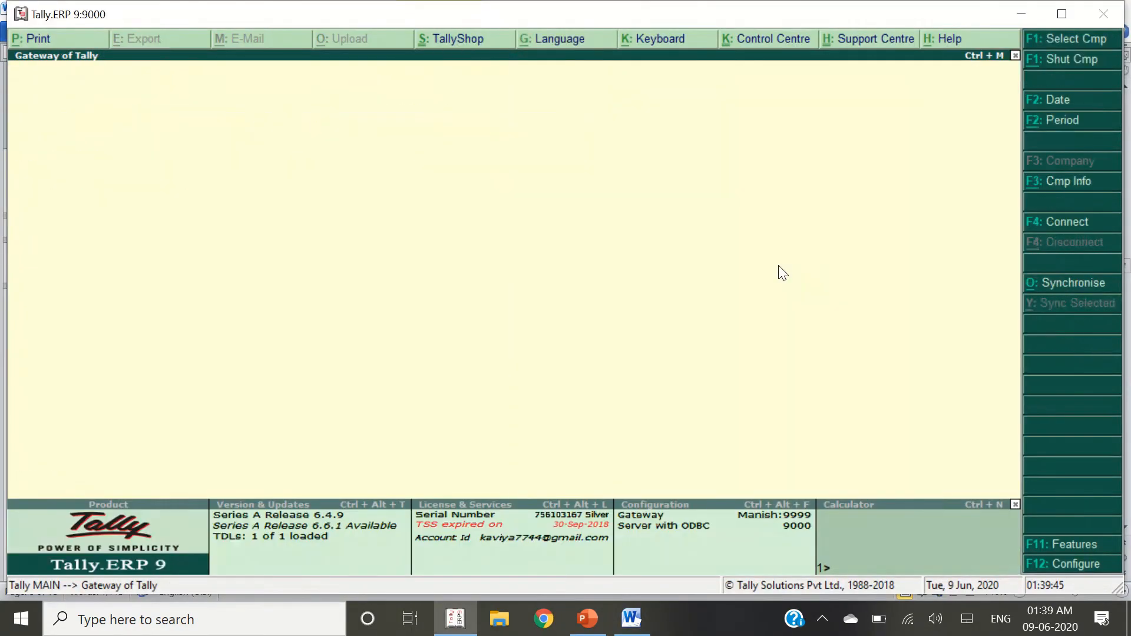
key("Up")
key("Up")
key("Up")
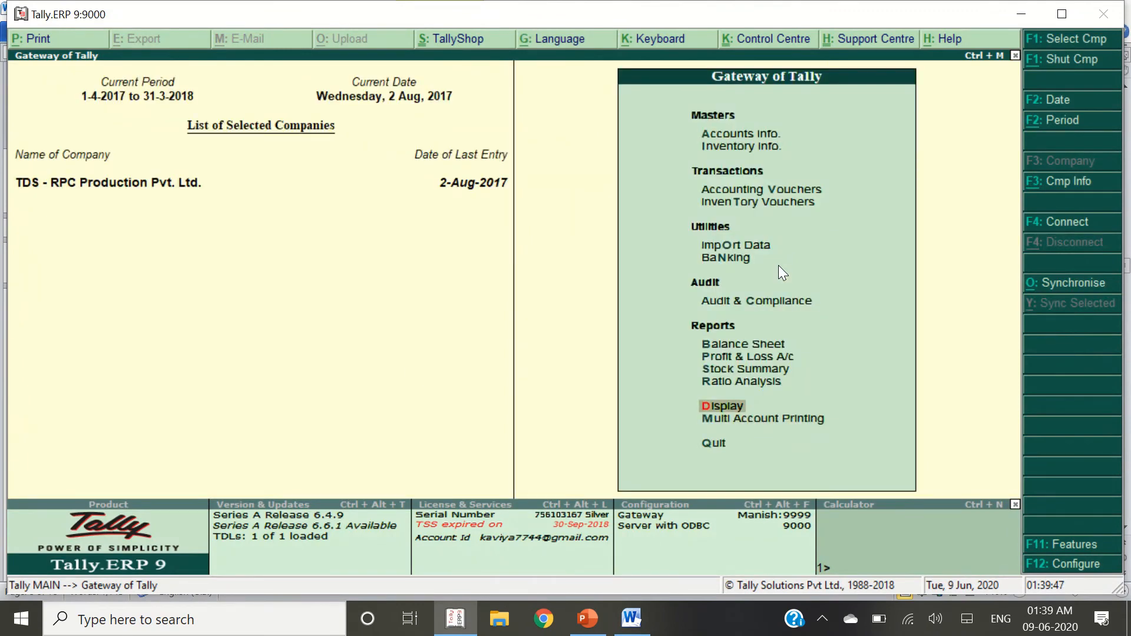
key("Return")
key("Up")
key("Down")
key("Down")
key("Down")
key("Down")
key("Down")
key("Down")
key("Down")
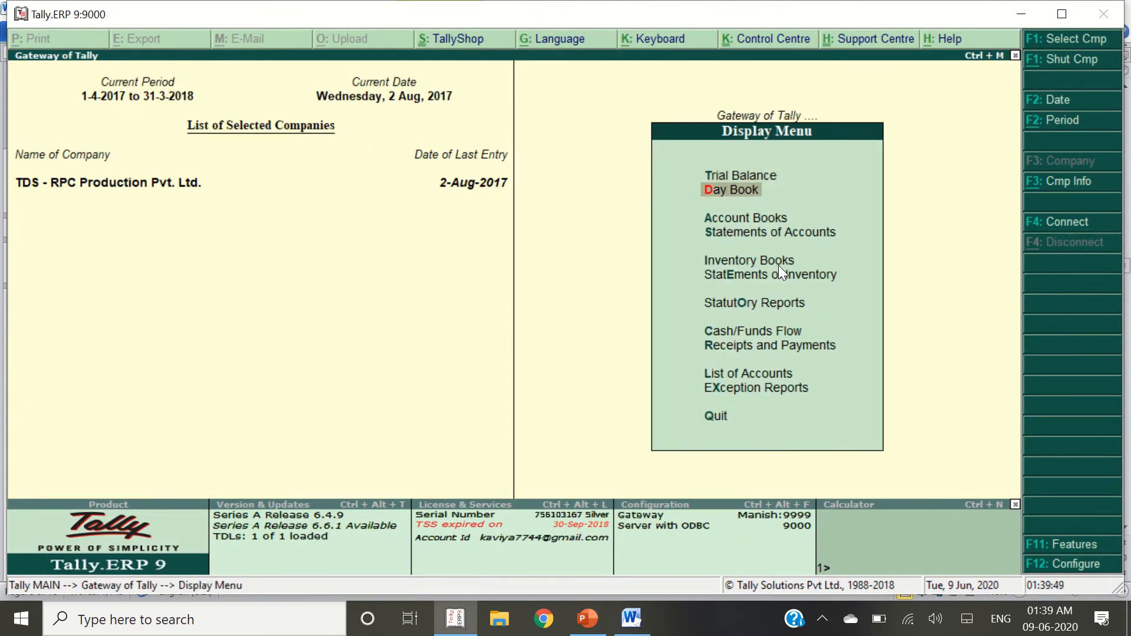
key("Return")
key("Return")
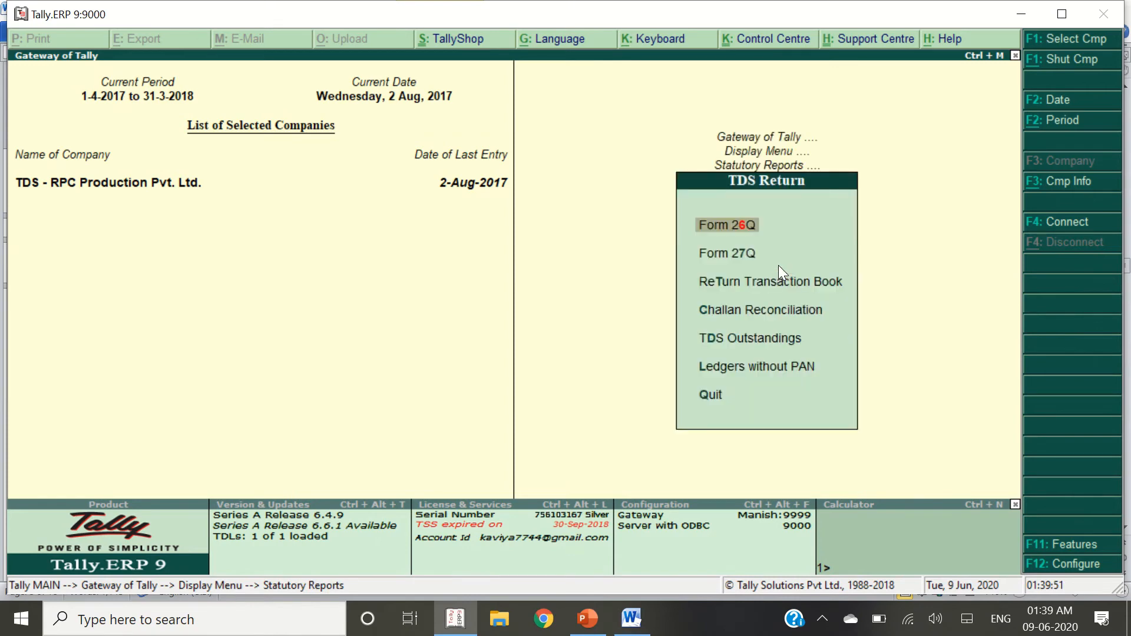
key("Down")
key("Down")
key("Down")
key("Down")
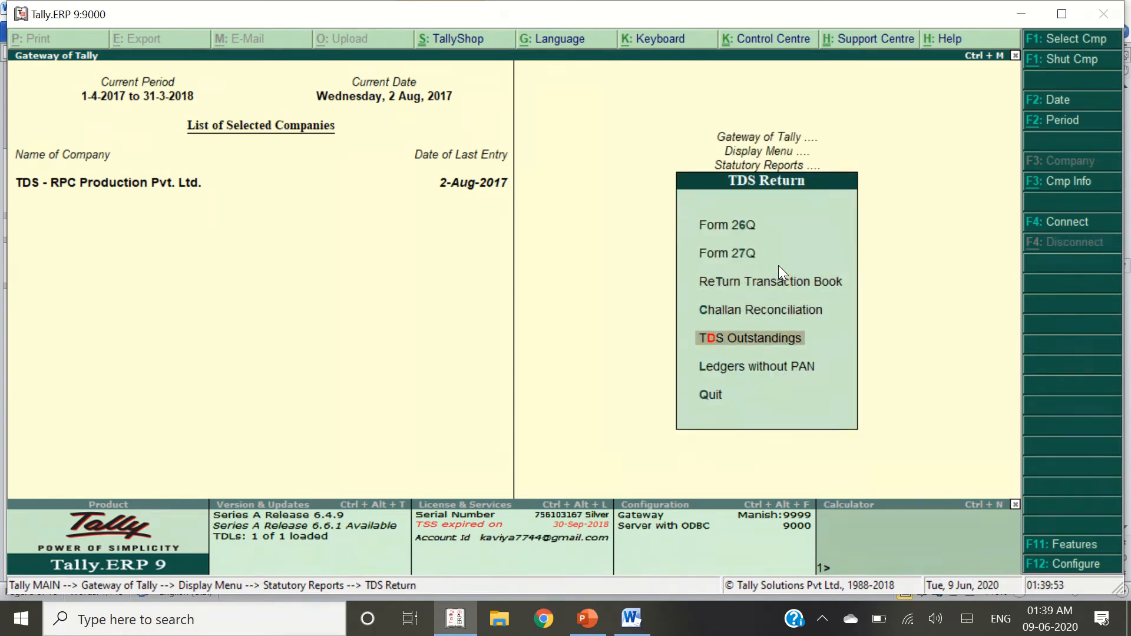
key("Return")
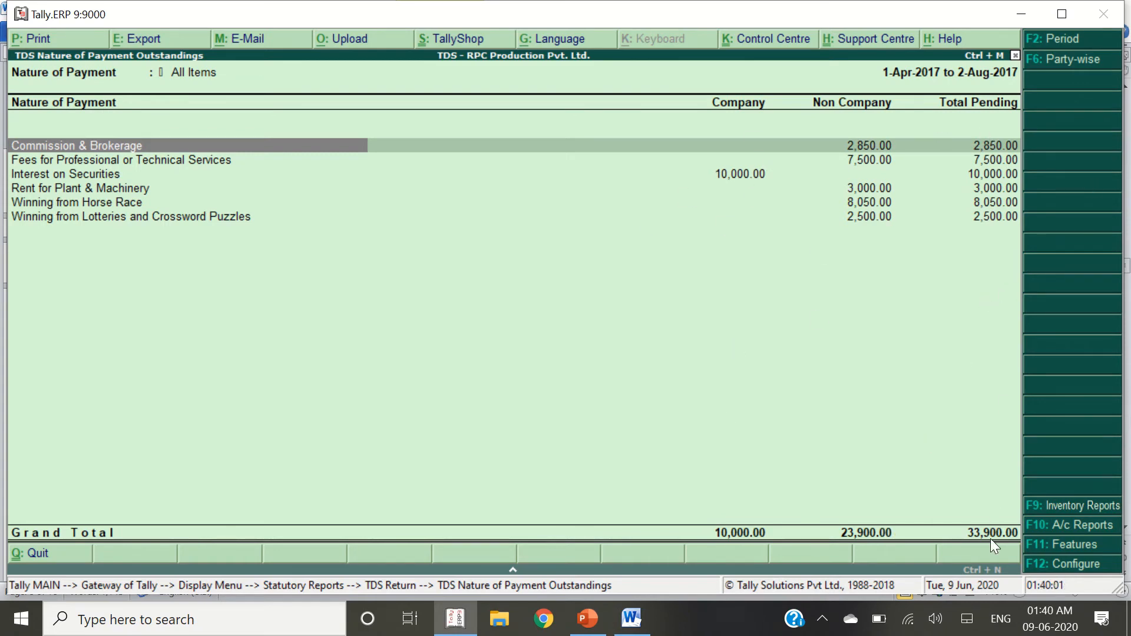
key("alt+Tab")
scroll(934, 506, "down", 5)
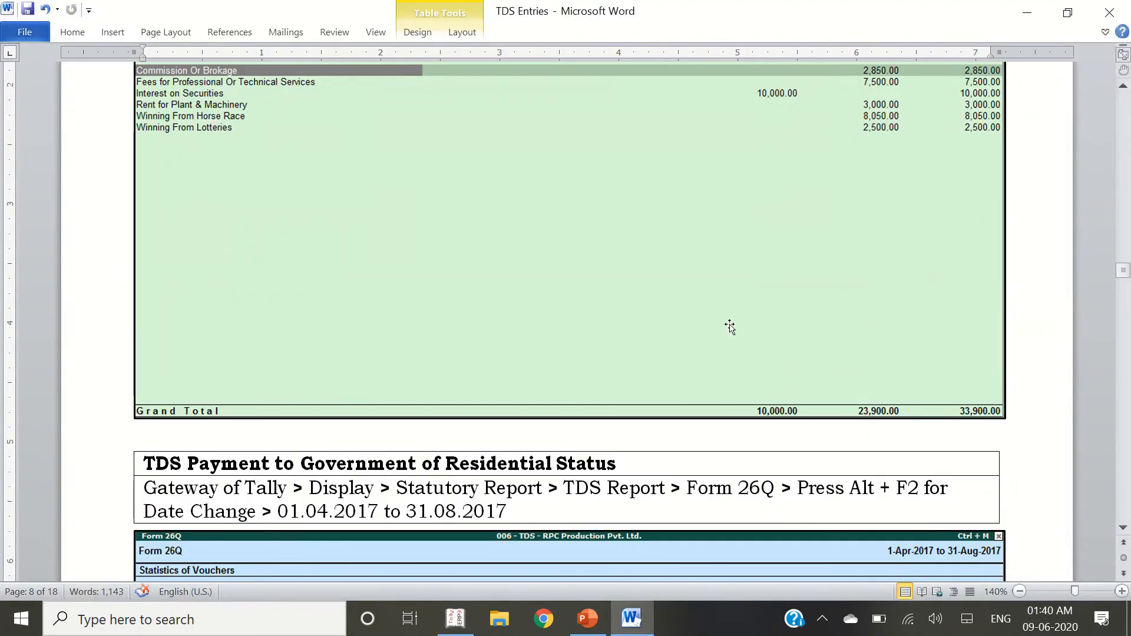
Select the 'TDS Report > Form 26Q' path in the notes' payment-to-government section
scroll(730, 327, "down", 3)
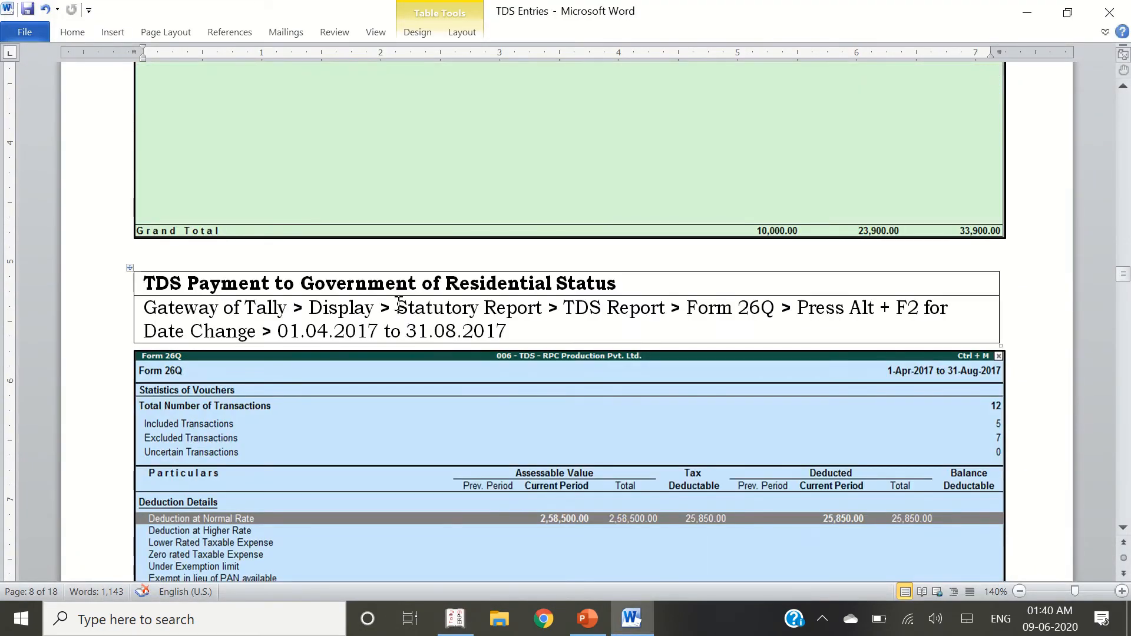
scroll(617, 250, "down", 1)
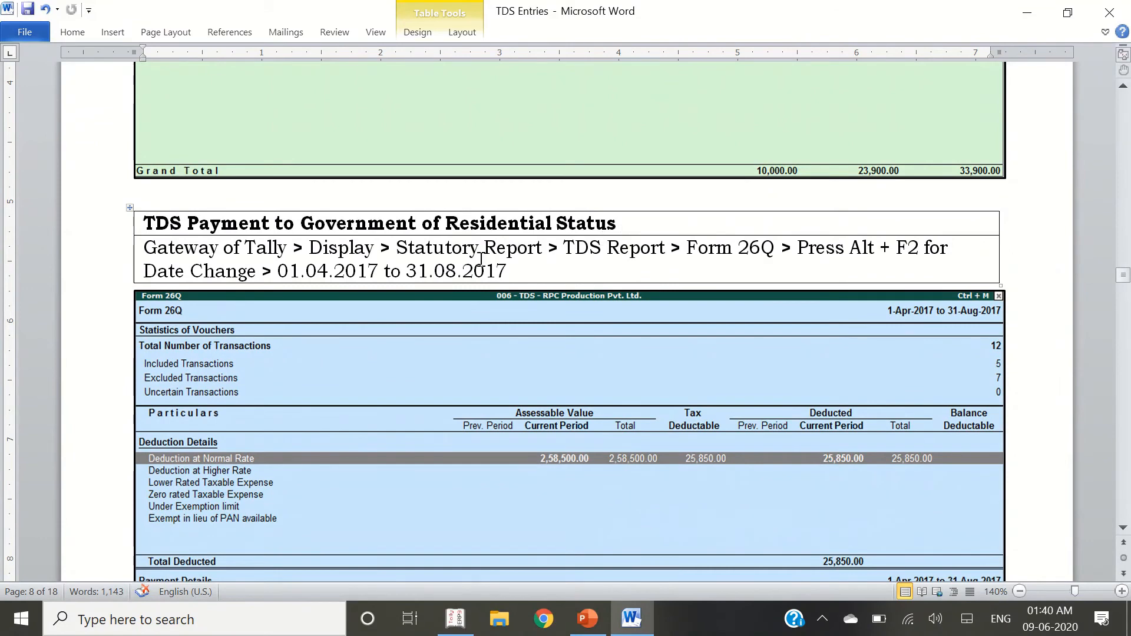
left_click_drag(550, 271, 786, 249)
left_click(575, 248)
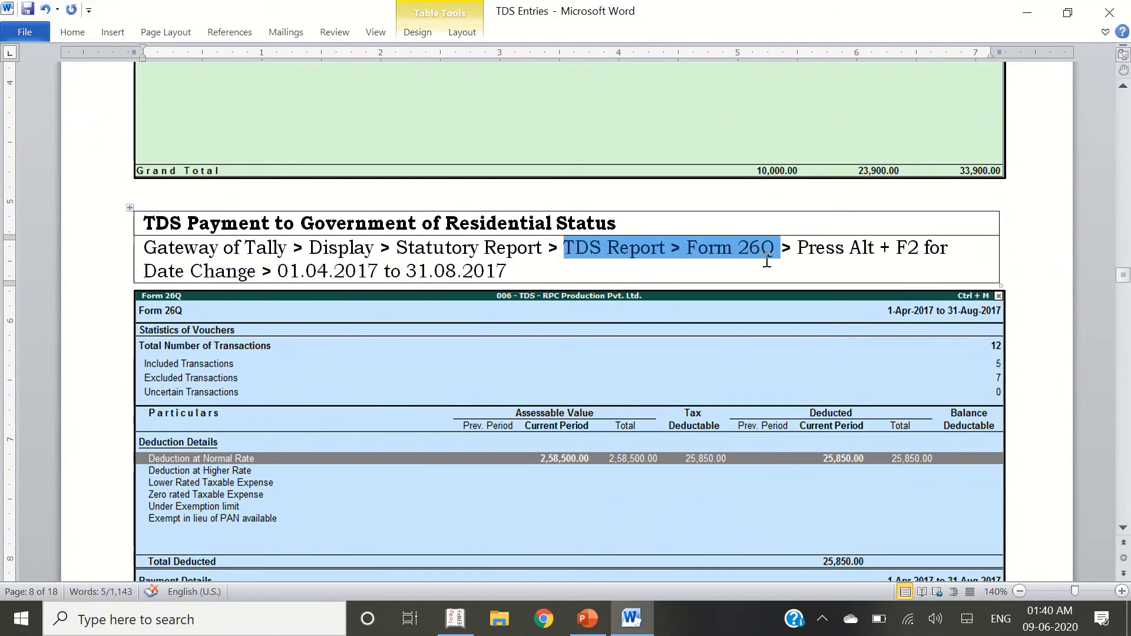
key("alt+Tab")
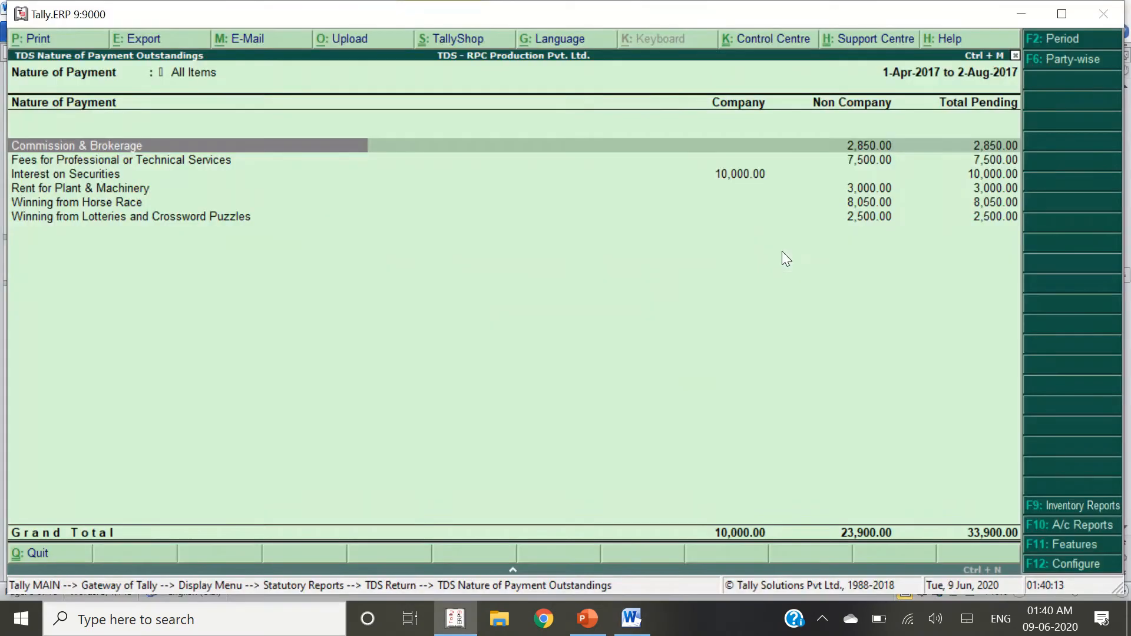
Open the Form 26Q report from the TDS Return menu
key("Escape")
key("Up")
key("Up")
key("Up")
key("Up")
key("Return")
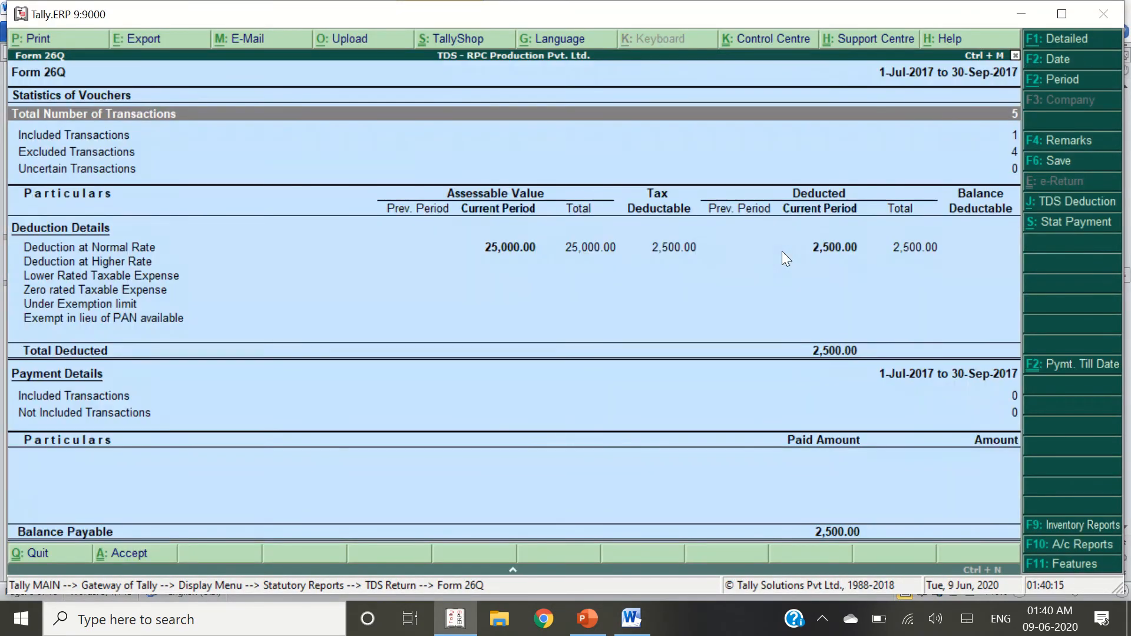
key("alt+Tab")
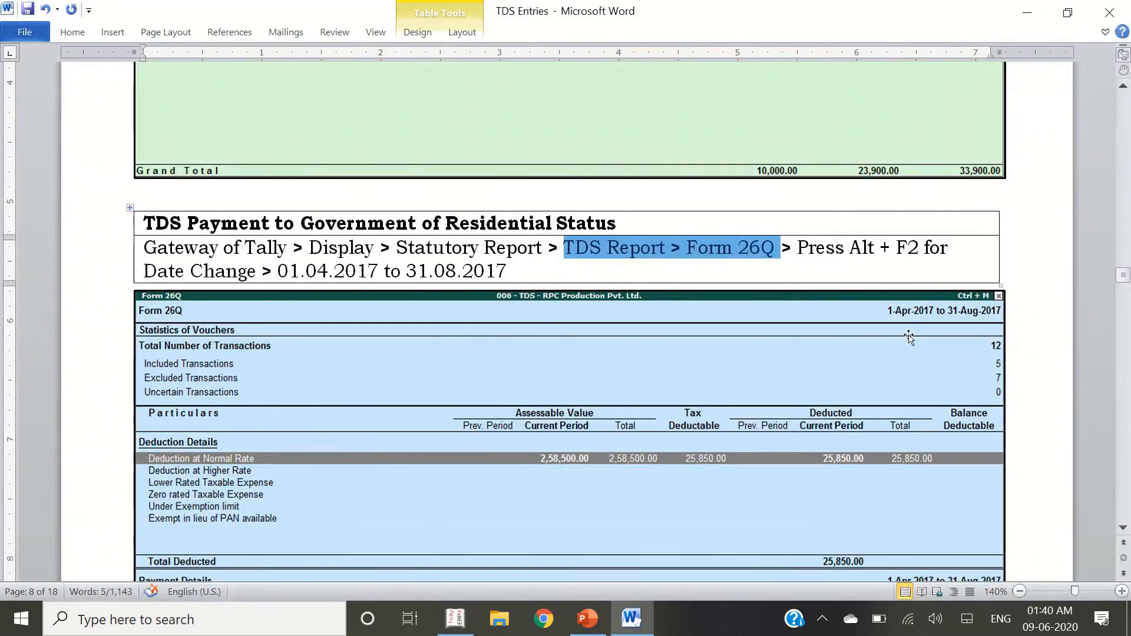
key("alt+Tab")
Set the Form 26Q period to 1-Apr-2017 through 31-Aug-2017 and compare 25,850.00 with the notes
key("alt+F2")
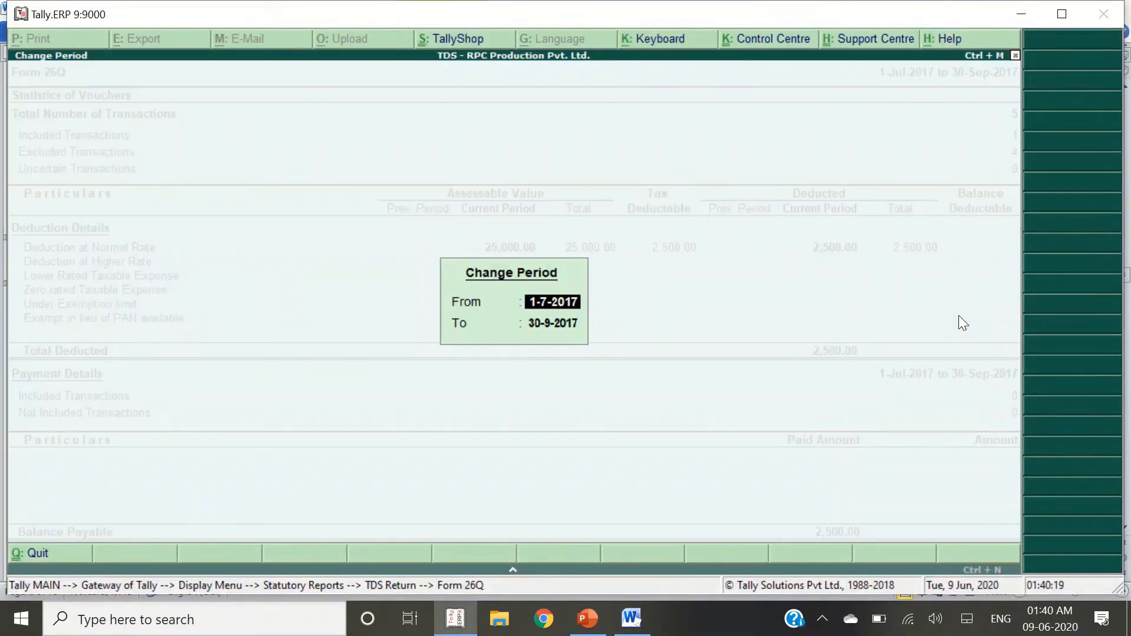
type("1.4.17")
key("Return")
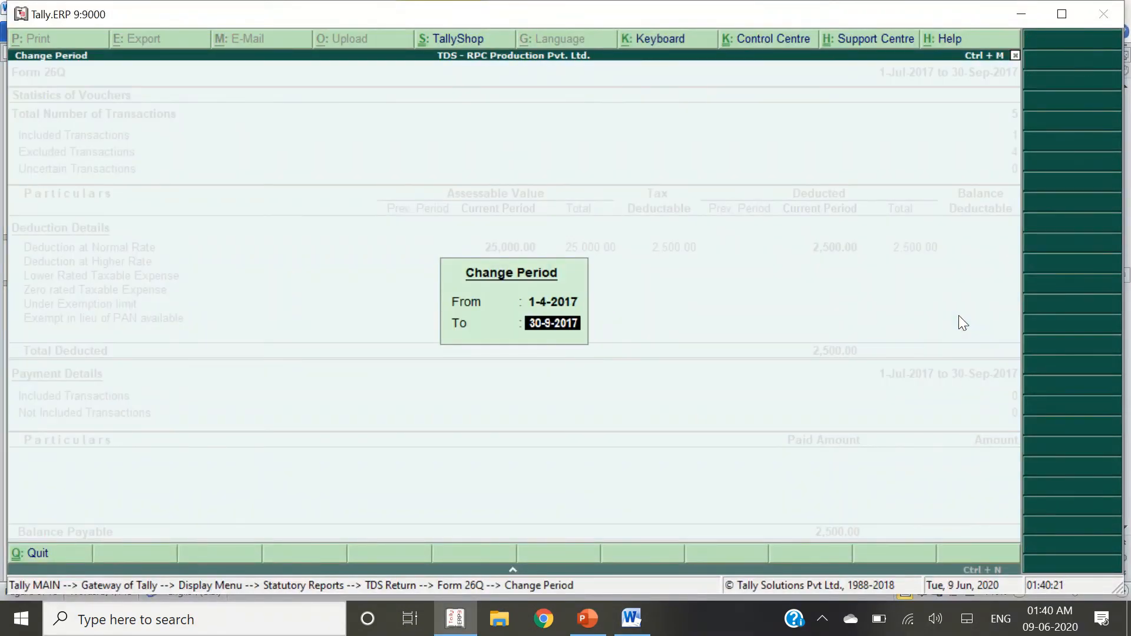
type("31.8")
key("Return")
key("Down")
key("Down")
key("Down")
key("Down")
key("Down")
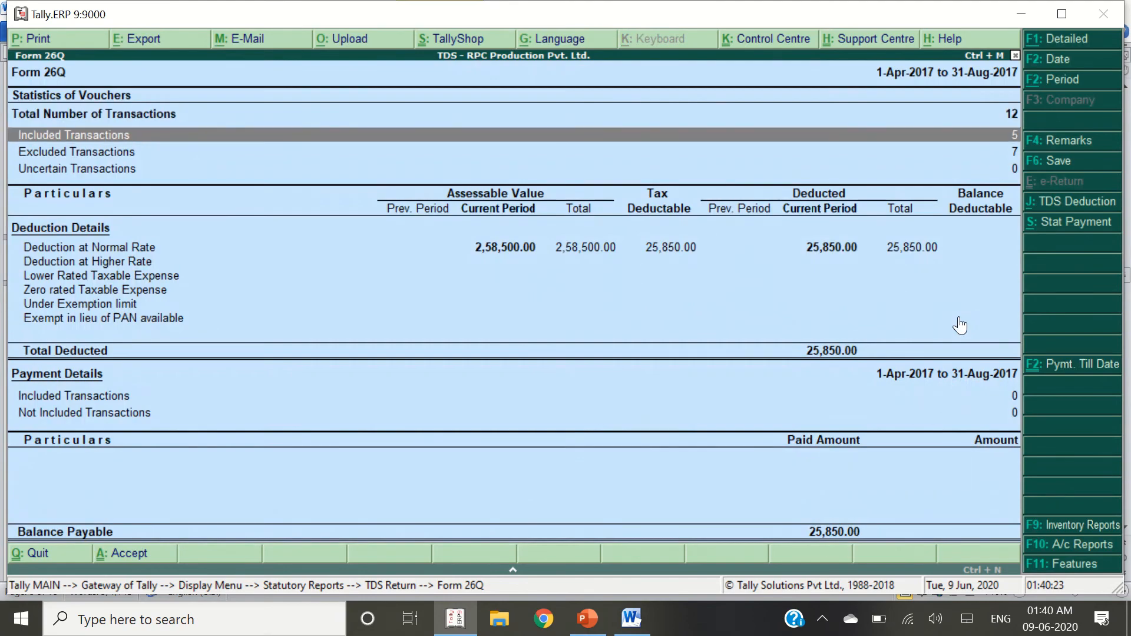
key("Up")
key("alt+Tab")
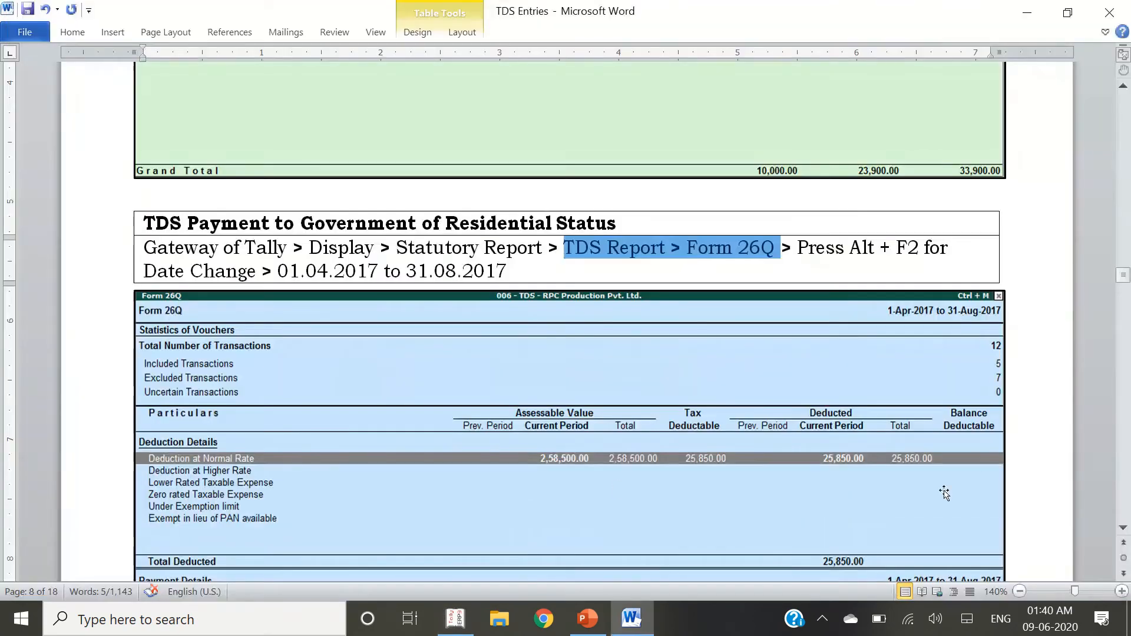
scroll(645, 396, "down", 2)
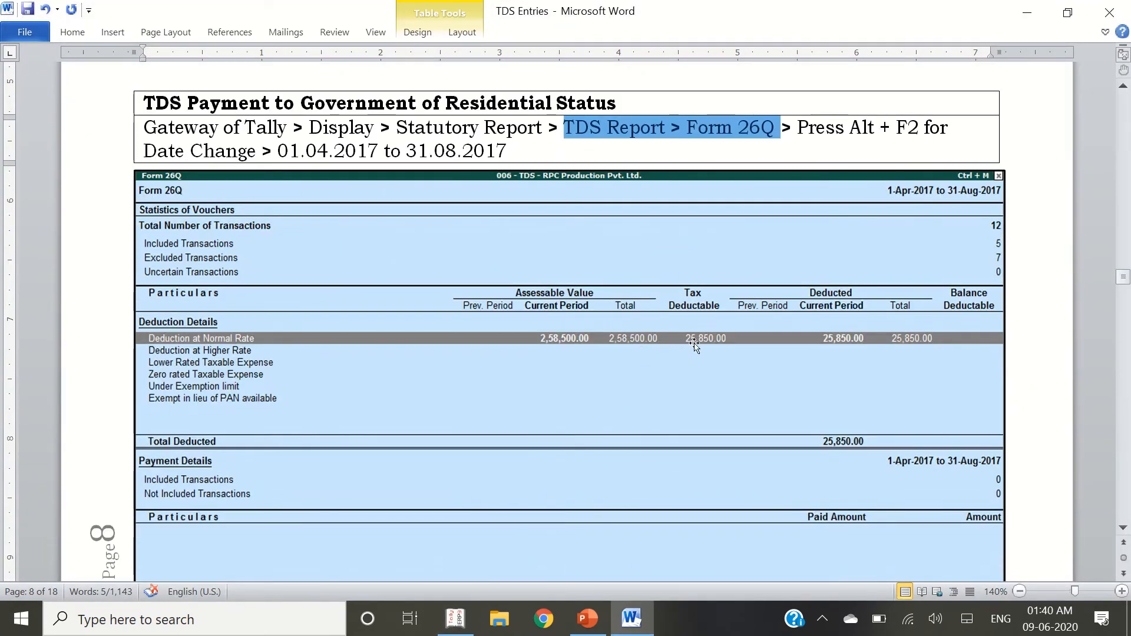
key("alt+Tab")
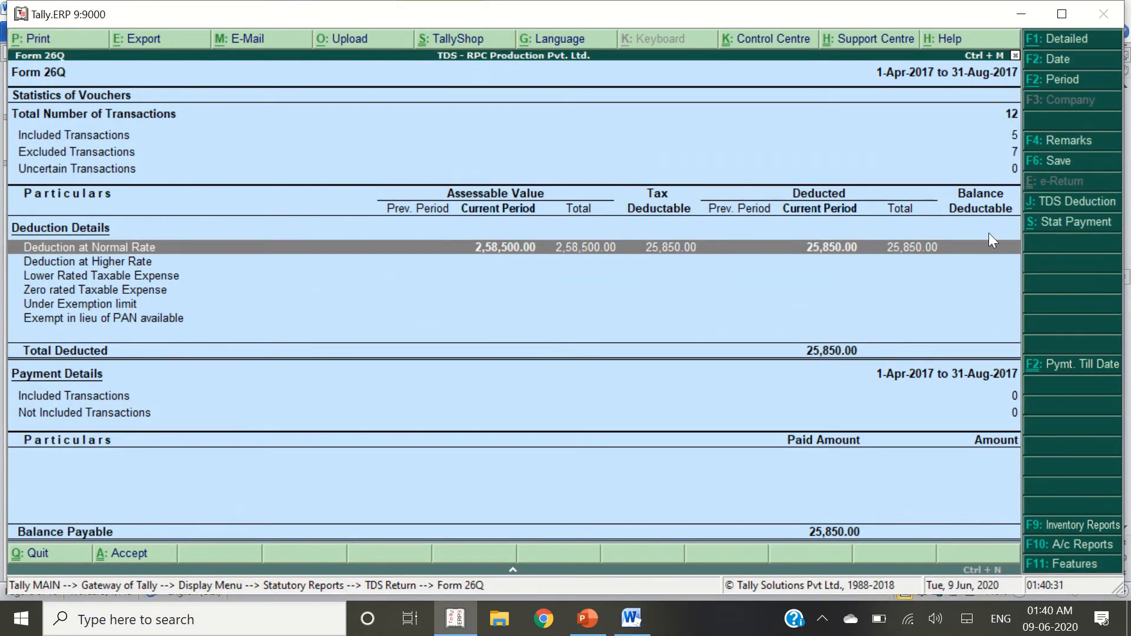
key("alt+Tab")
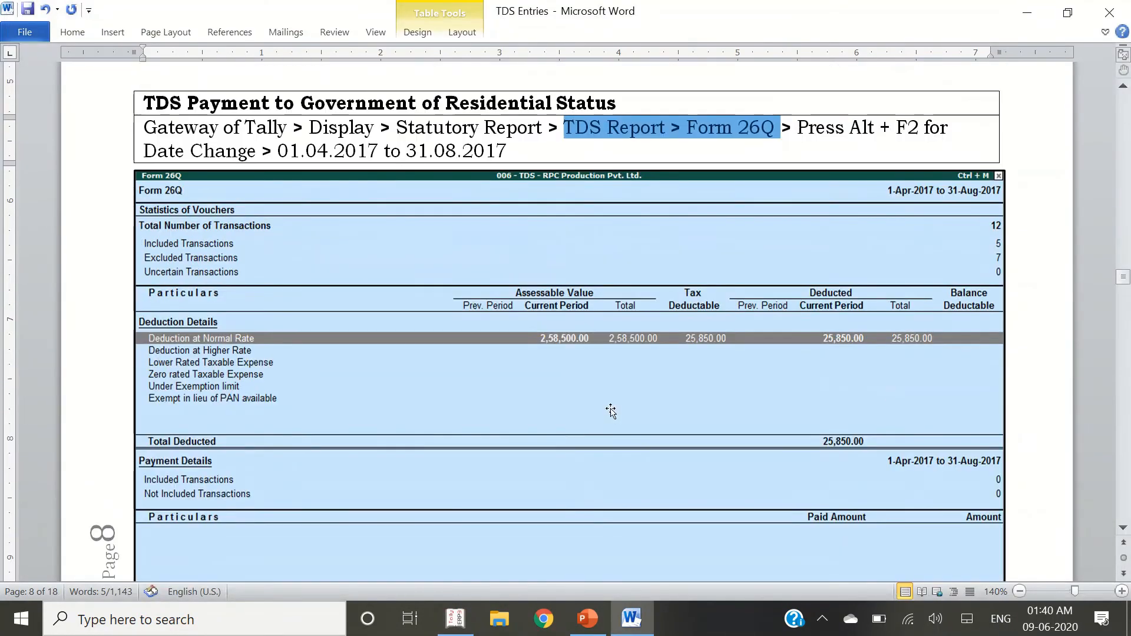
Scroll the notes to the F5 Statutory Payment step and return Tally to Gateway
scroll(543, 348, "down", 10)
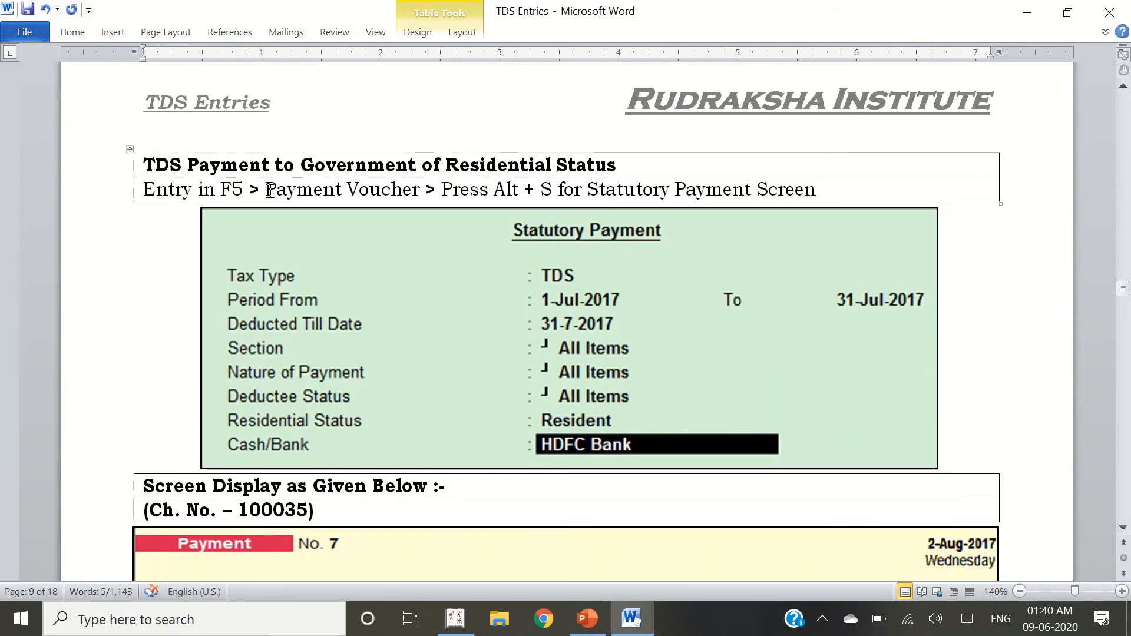
double_click(237, 190)
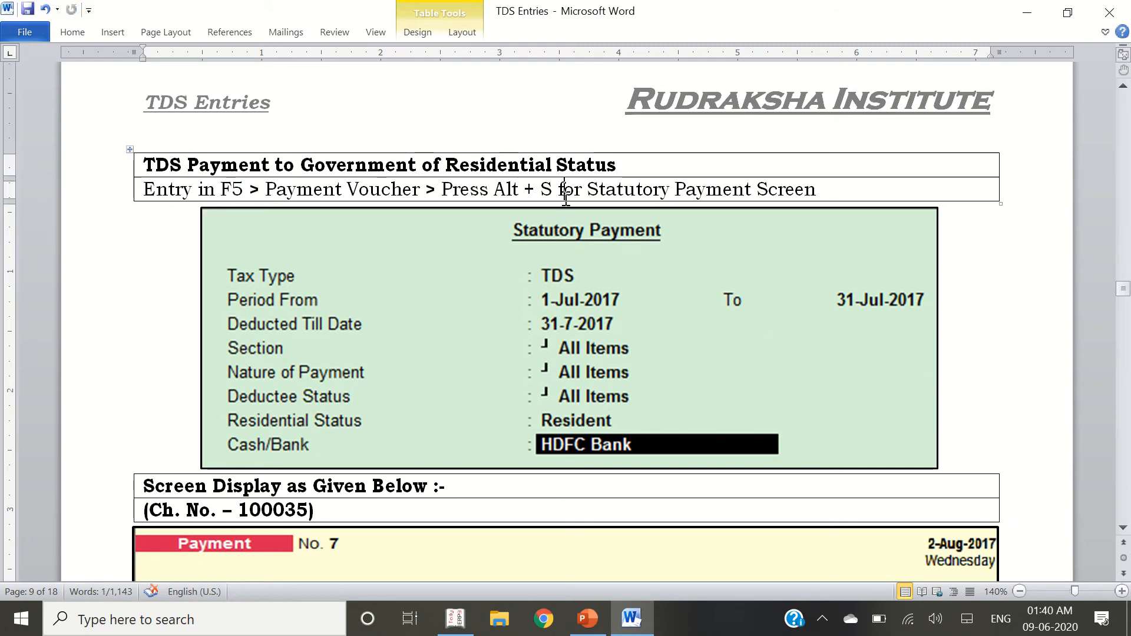
key("alt+Tab")
key("Escape")
key("Escape")
key("Escape")
key("Escape")
key("Escape")
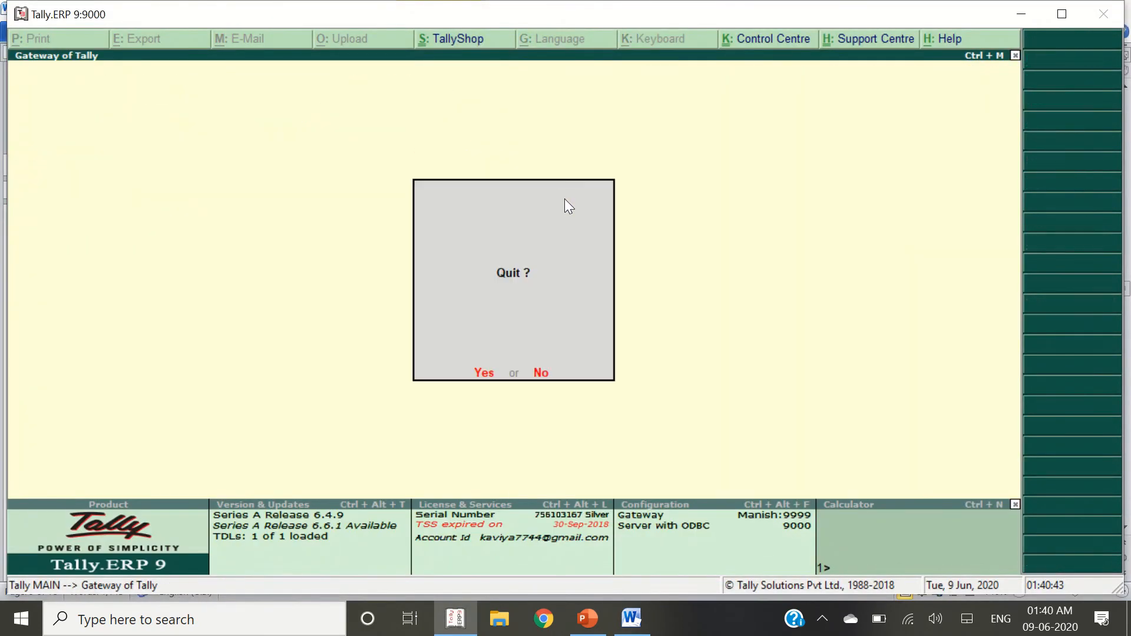
Stay in Tally and start a new Payment voucher dated 2-Aug-2017
key("n")
key("Down")
key("Down")
key("Return")
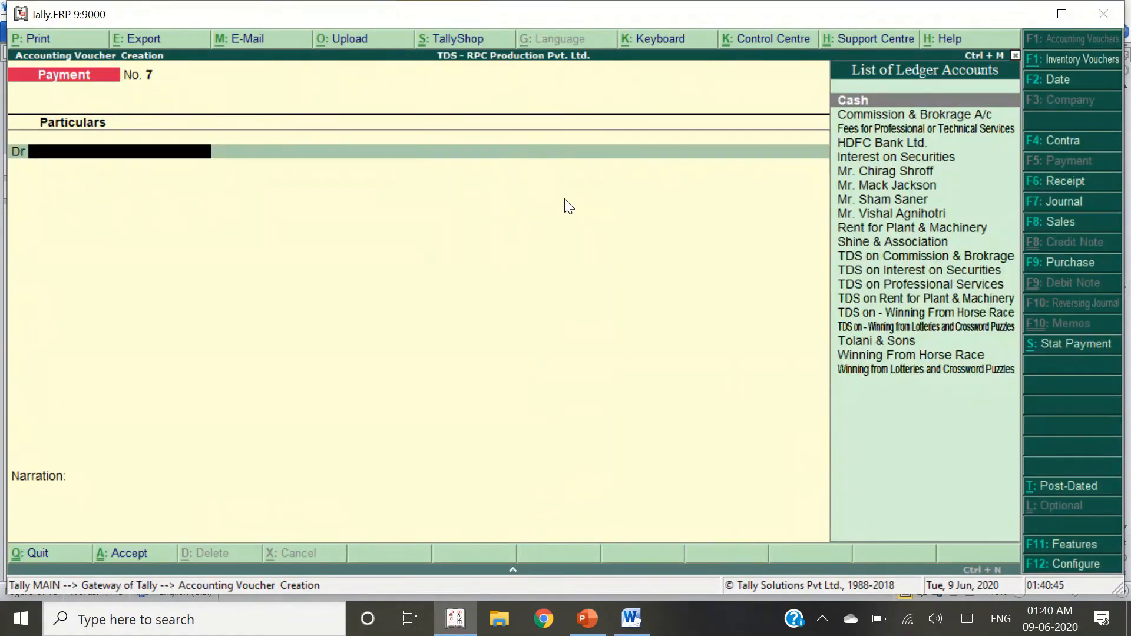
key("F2")
key("alt+Tab")
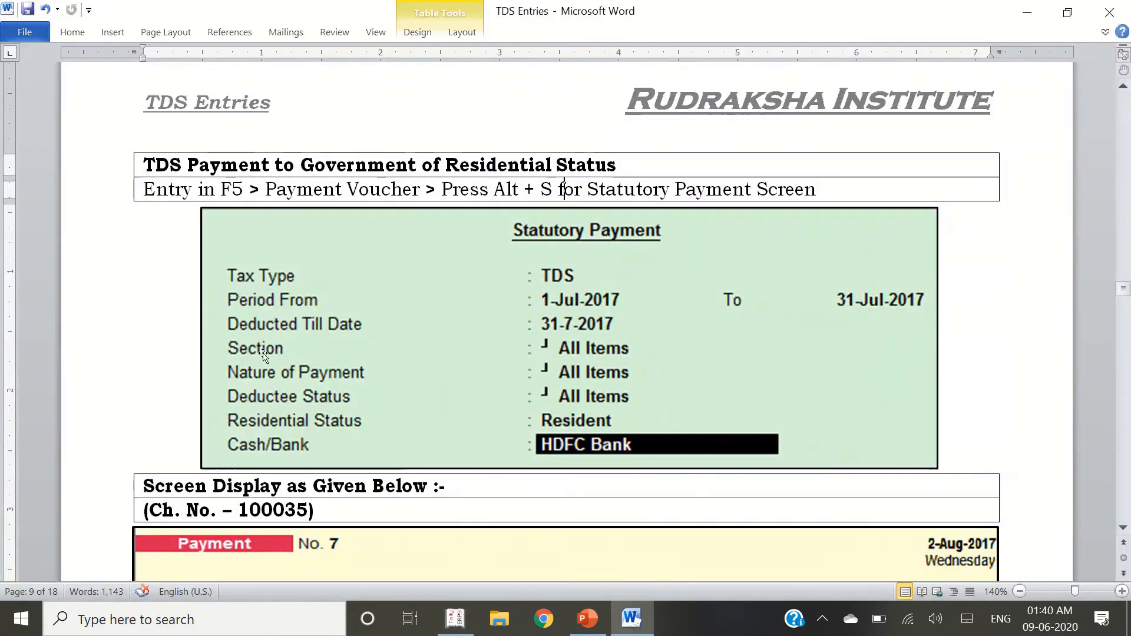
scroll(412, 398, "down", 5)
scroll(412, 397, "down", 1)
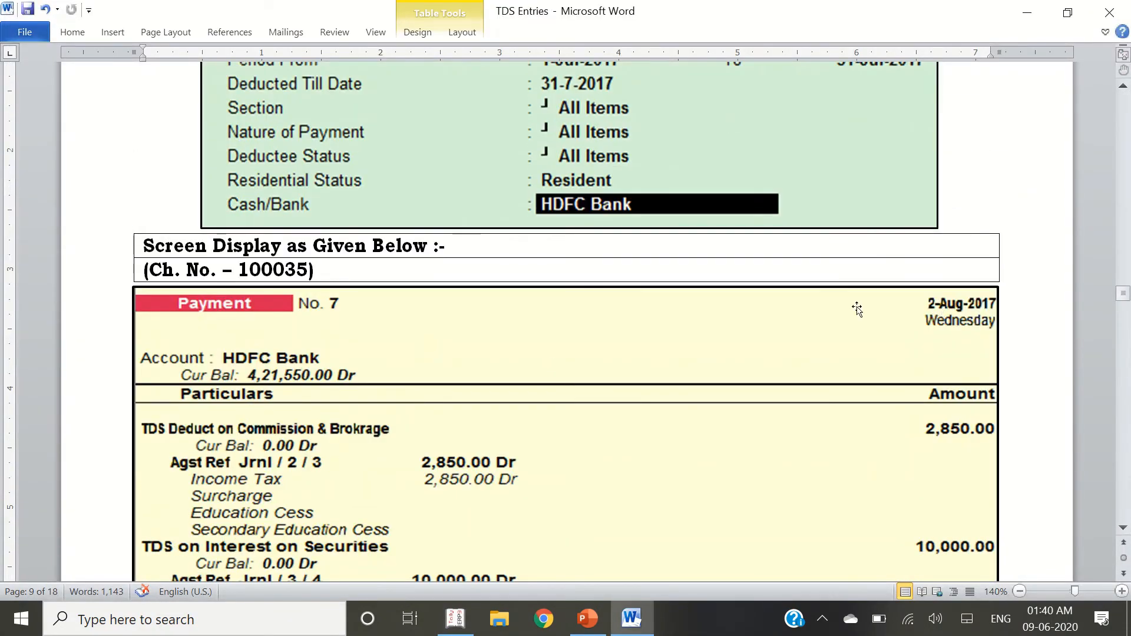
scroll(467, 112, "up", 5)
key("alt+Tab")
type("2")
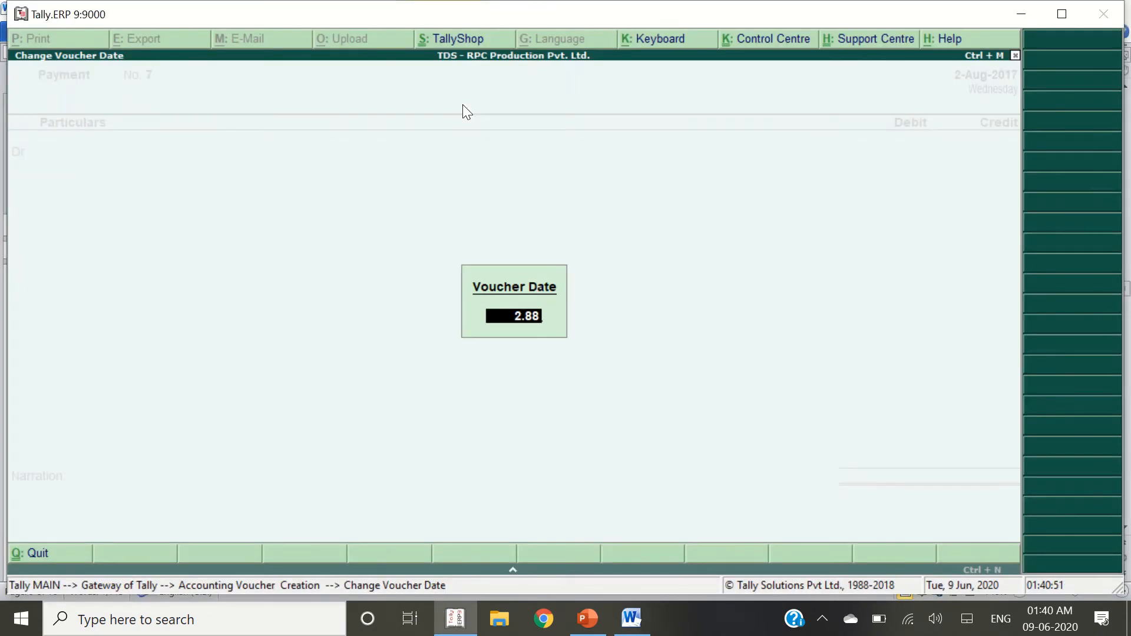
key("Return")
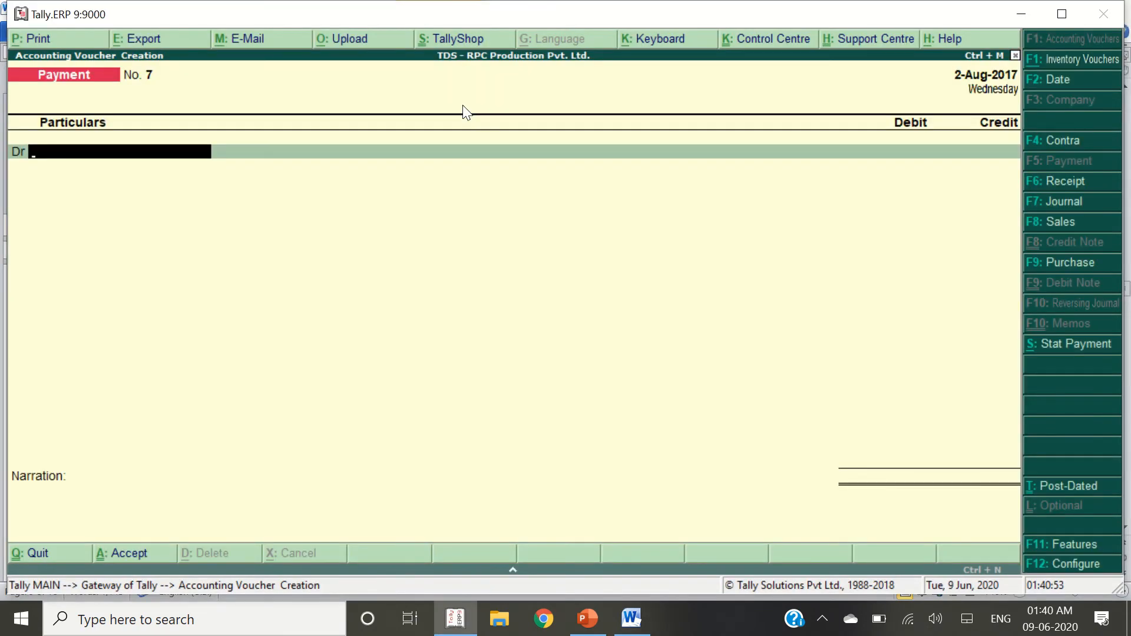
Set Stat Payment to TDS for the period 1-Apr-2017 to 31-Jul-2017
key("alt+s")
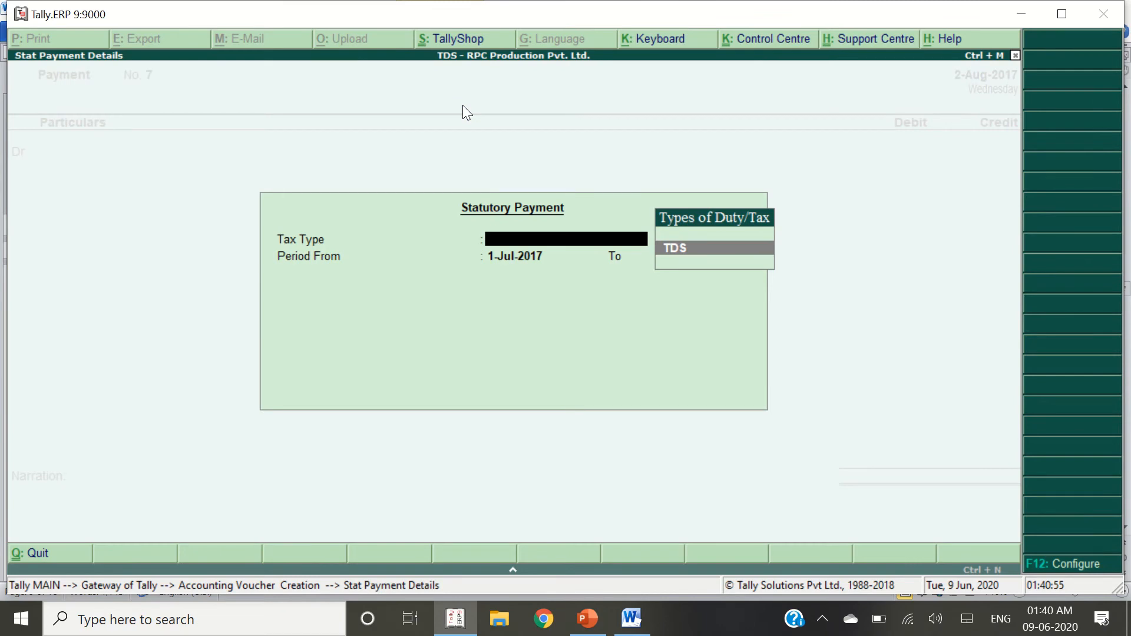
key("Return")
key("alt+Tab")
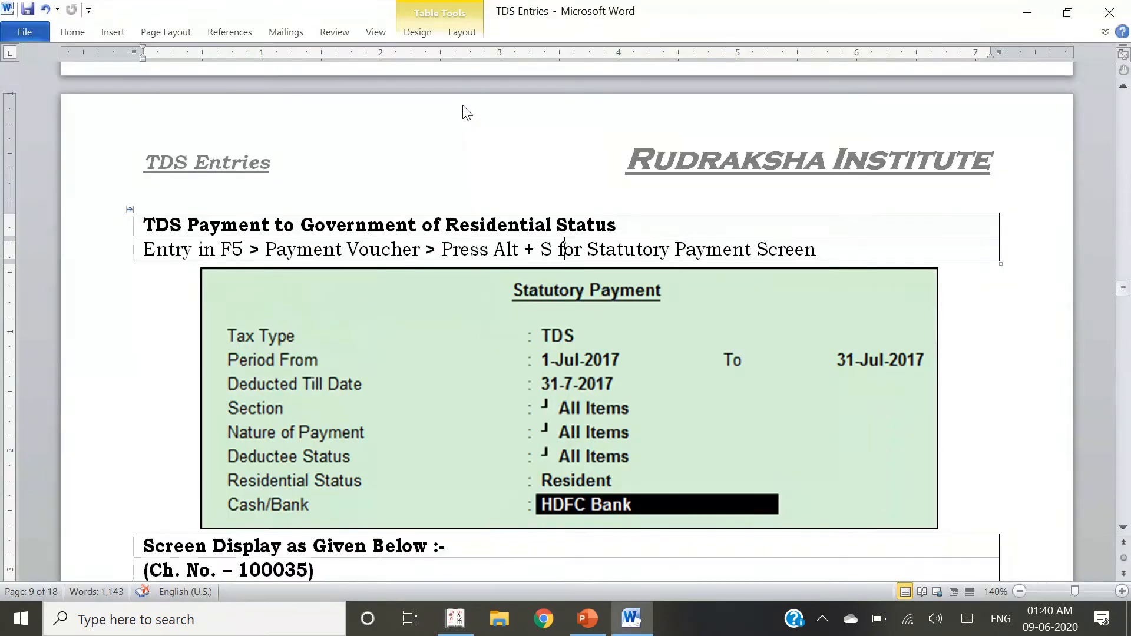
key("alt+Tab")
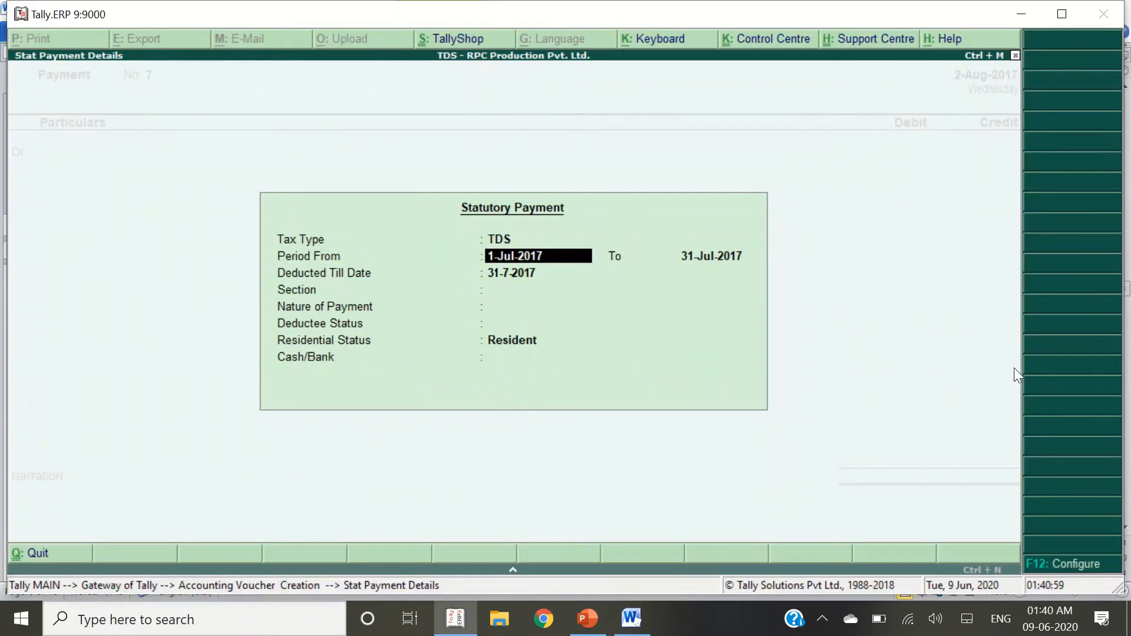
type("1.4")
key("Return")
type("31.7")
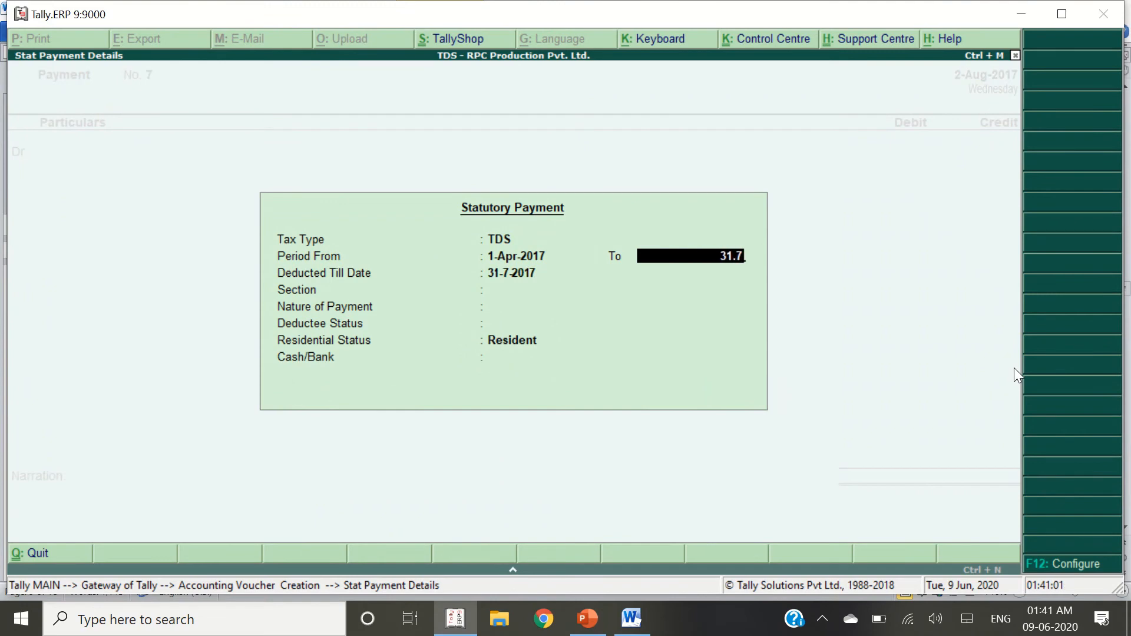
key("Return")
key("alt+Tab")
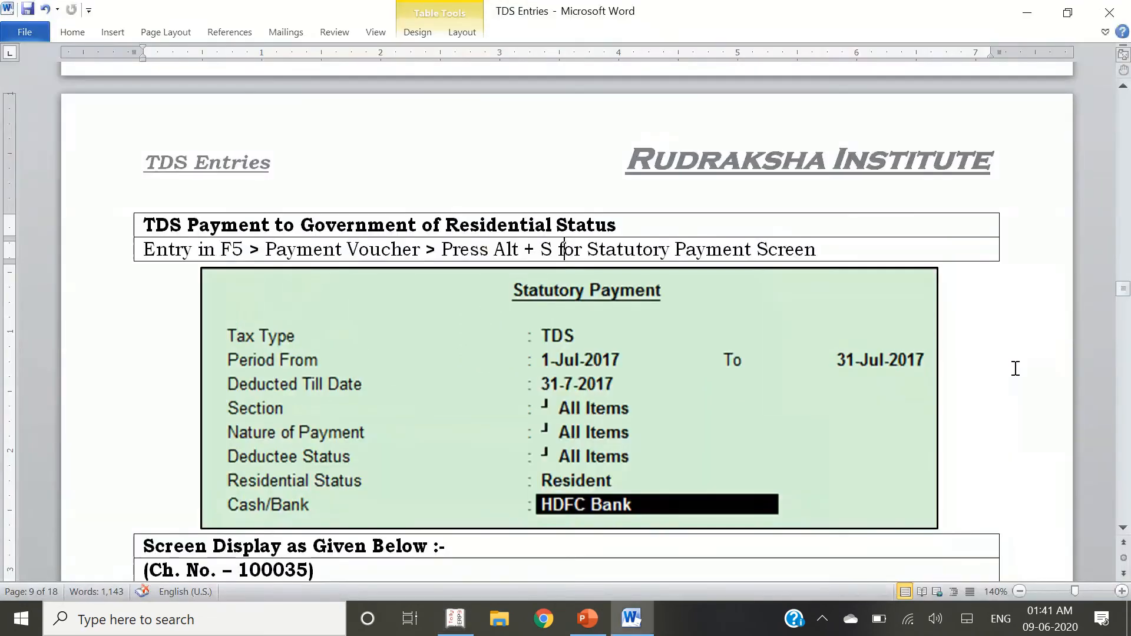
key("alt+Tab")
key("Return")
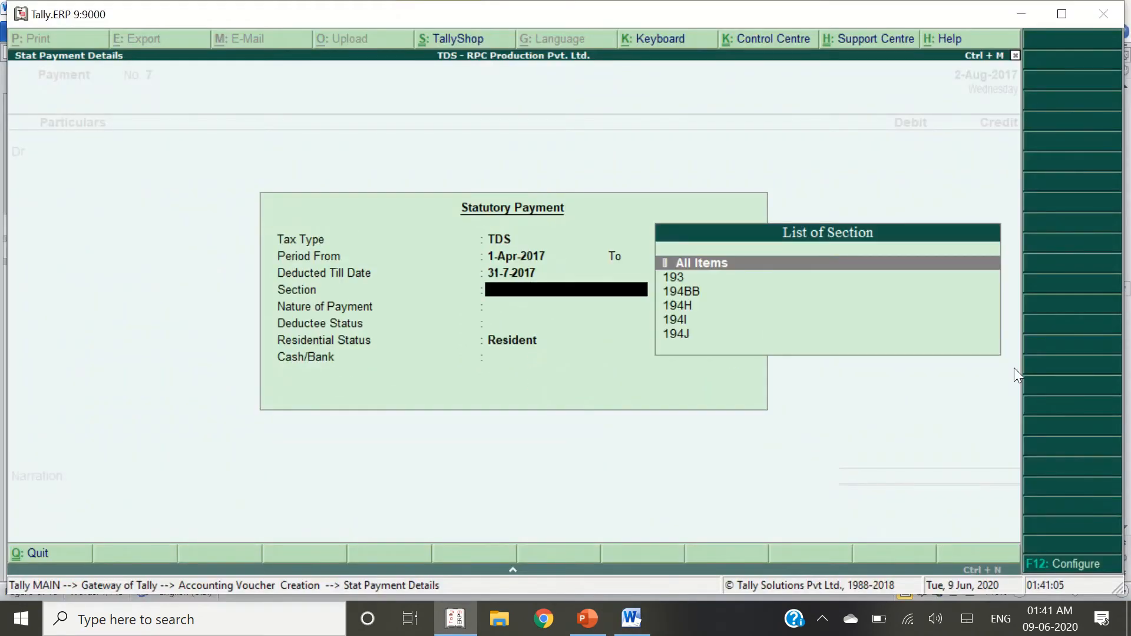
Set Section, Nature of Payment and Deductee Status to All Items
key("alt+Tab")
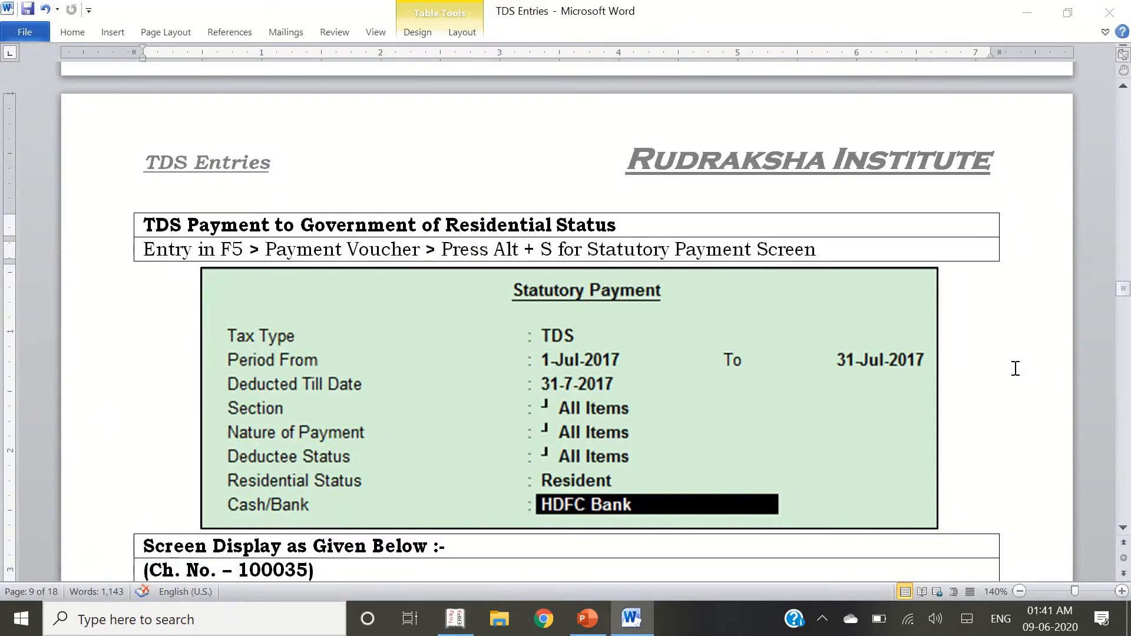
key("alt+Tab")
key("Return")
key("Return")
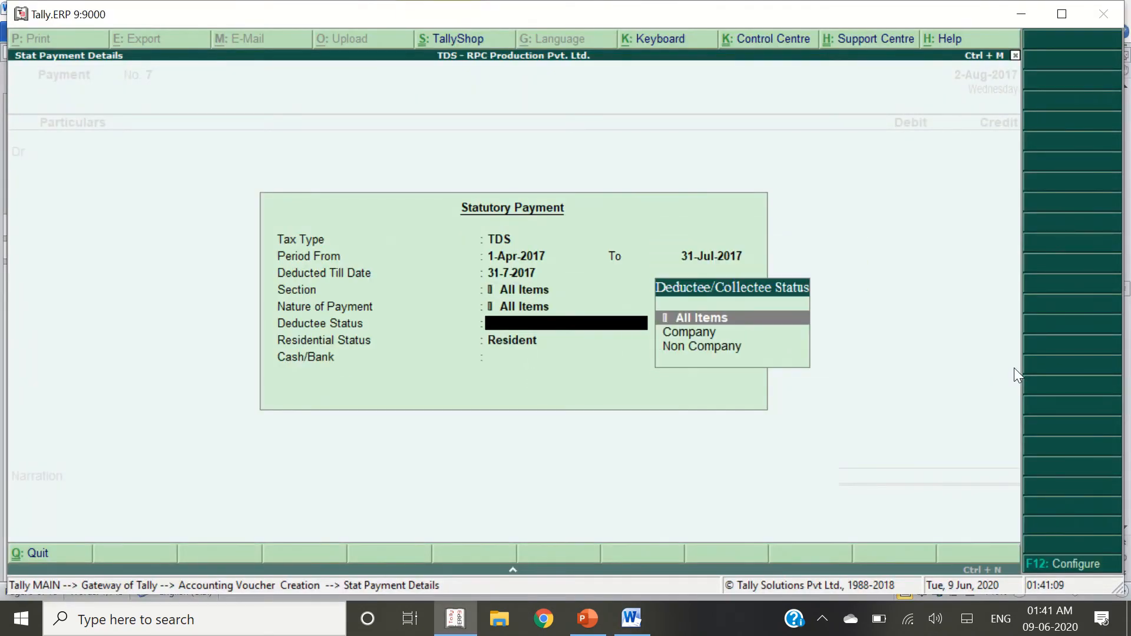
key("Down")
key("Return")
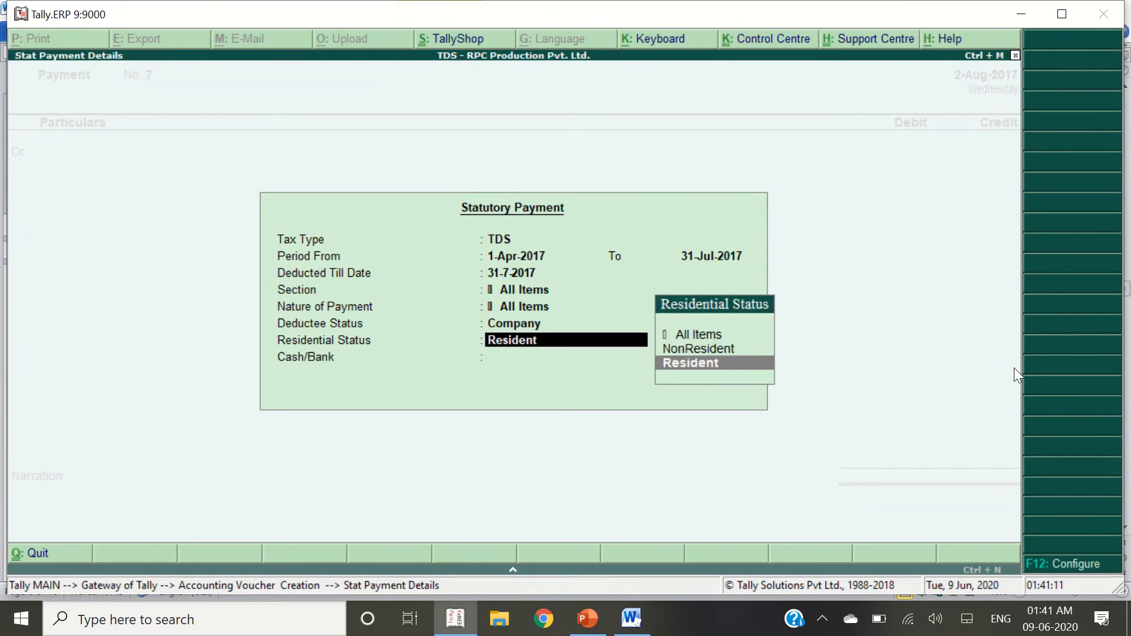
key("BackSpace")
key("Up")
key("Return")
key("Up")
key("Up")
key("Up")
key("Return")
Pay from HDFC Bank Ltd. and fill the voucher with the pending TDS amounts
key("Down")
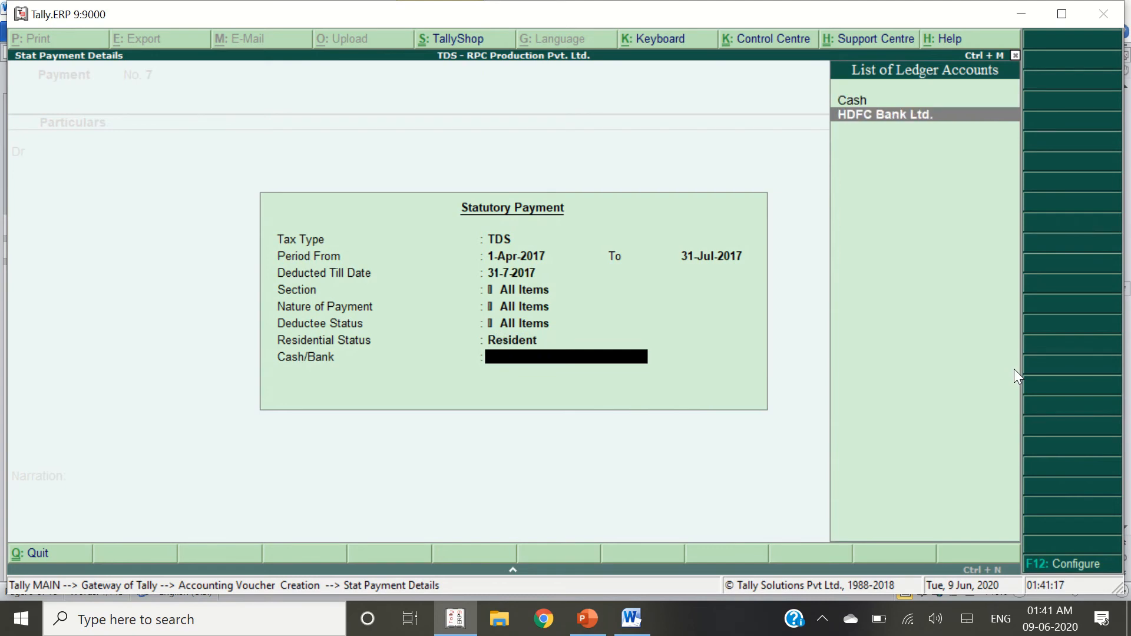
key("alt+Tab")
key("Return")
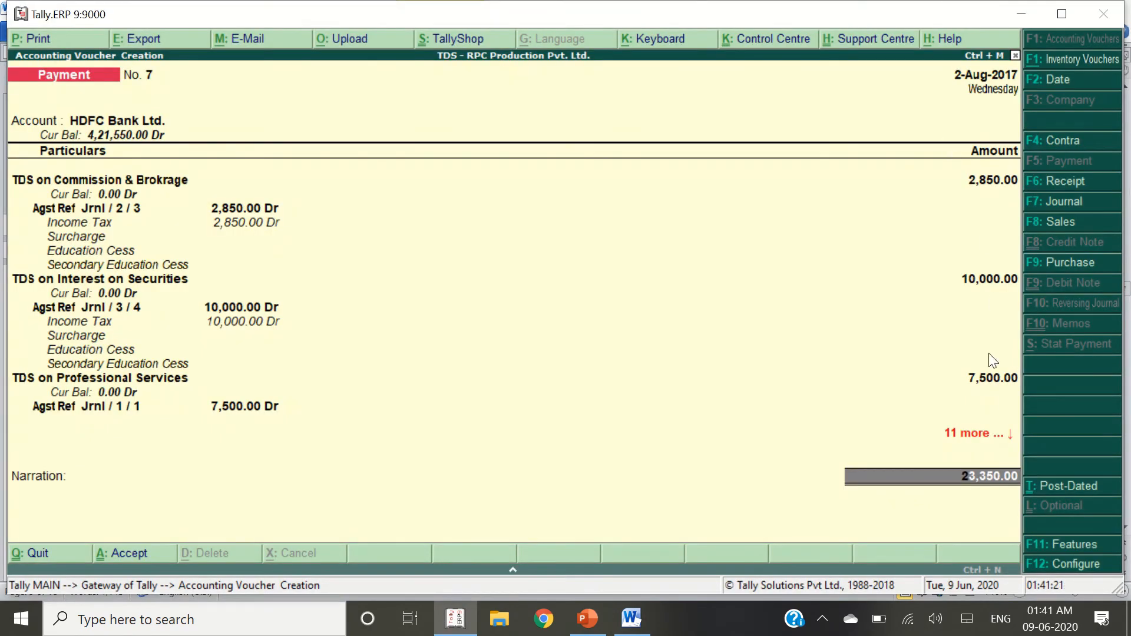
key("alt+Tab")
scroll(934, 429, "down", 6)
scroll(908, 419, "down", 8)
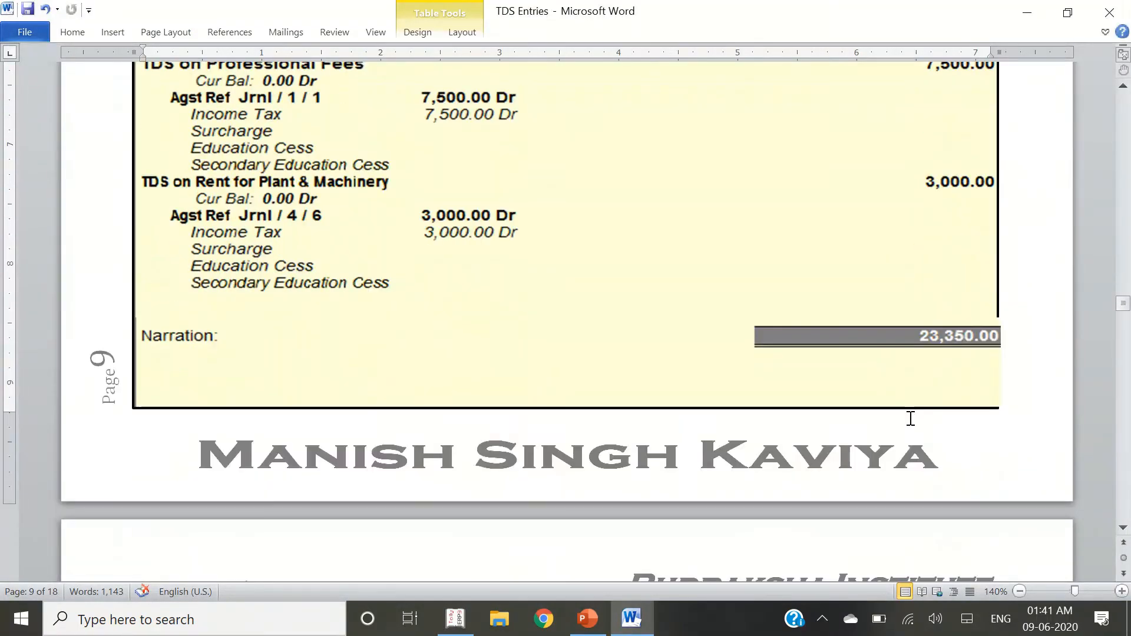
scroll(471, 245, "up", 7)
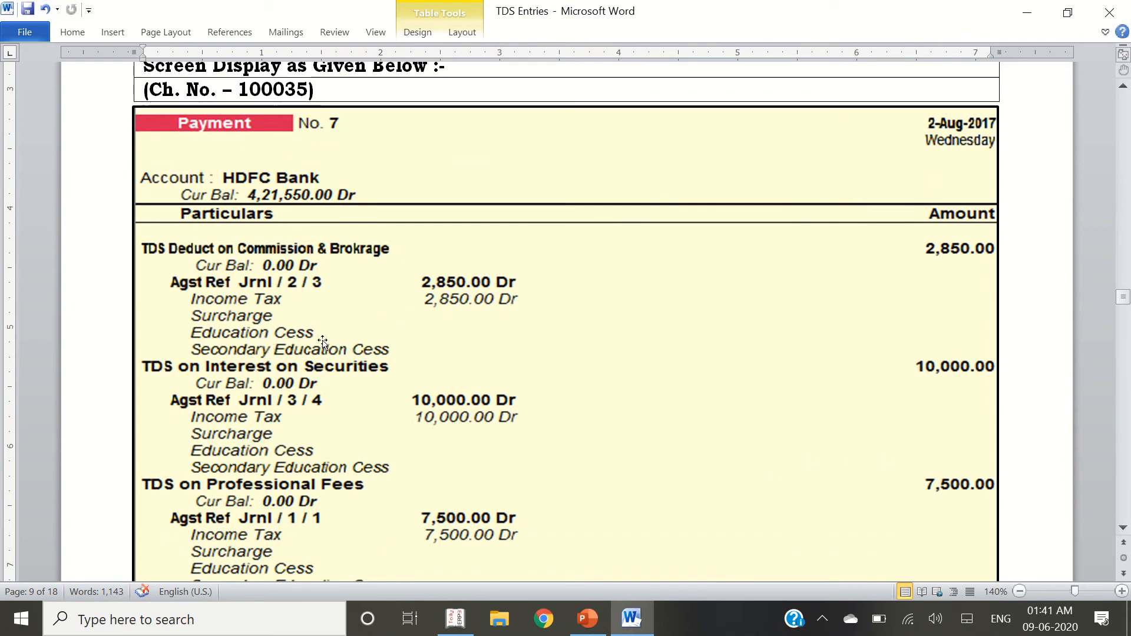
key("alt+Tab")
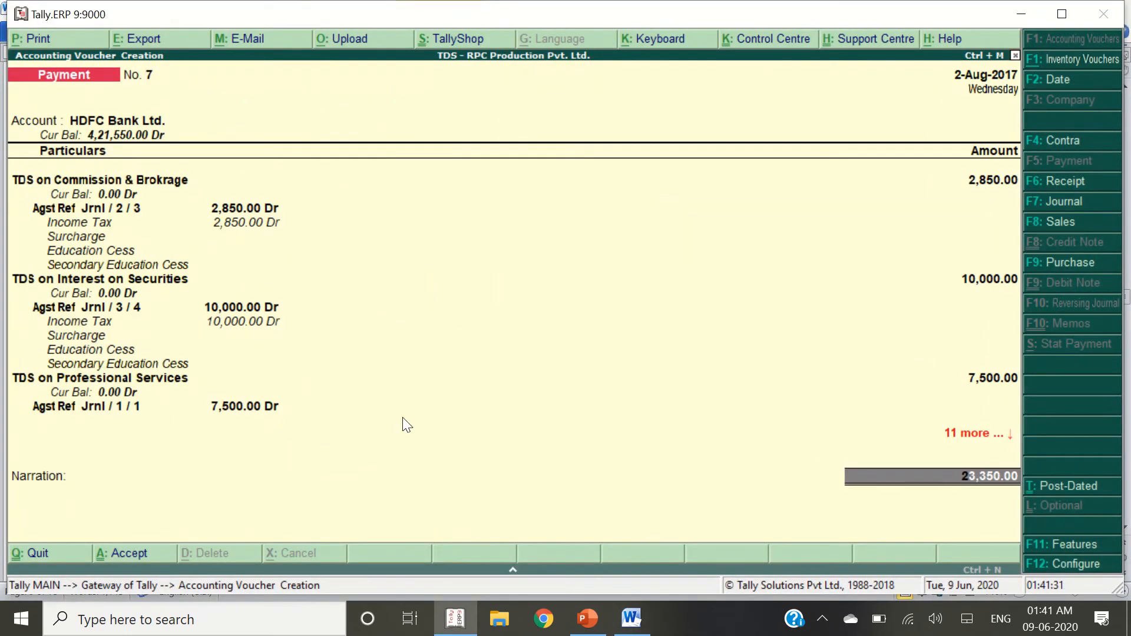
Allocate the payment as Cheque number 100035 and save Payment No. 7
key("Return")
key("Return")
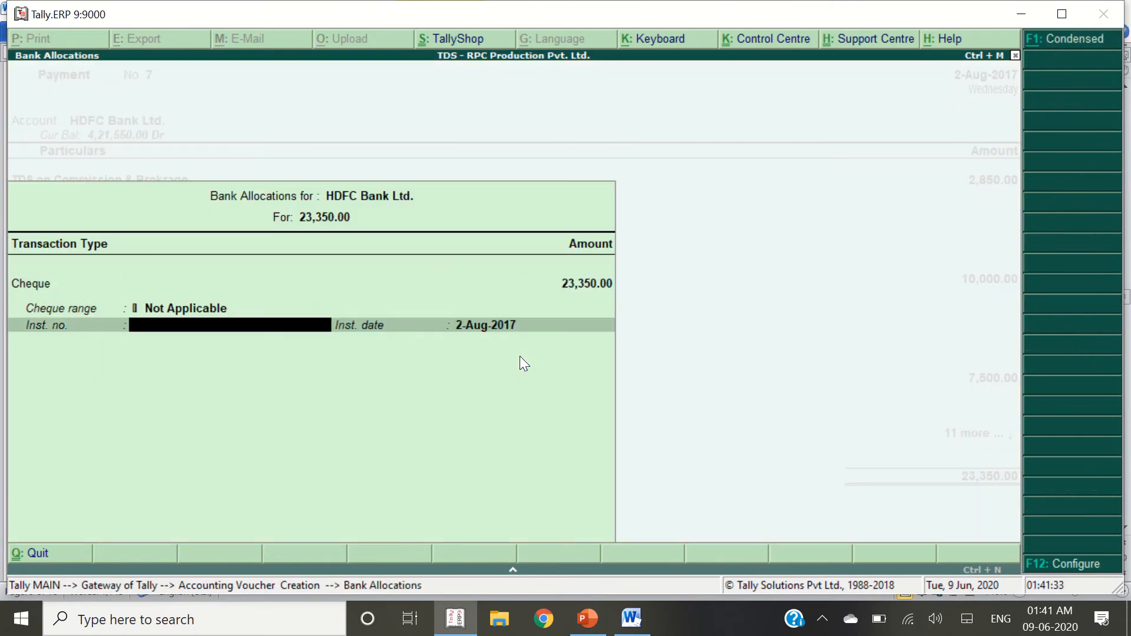
key("Return")
key("BackSpace")
key("alt+Tab")
scroll(449, 328, "up", 10)
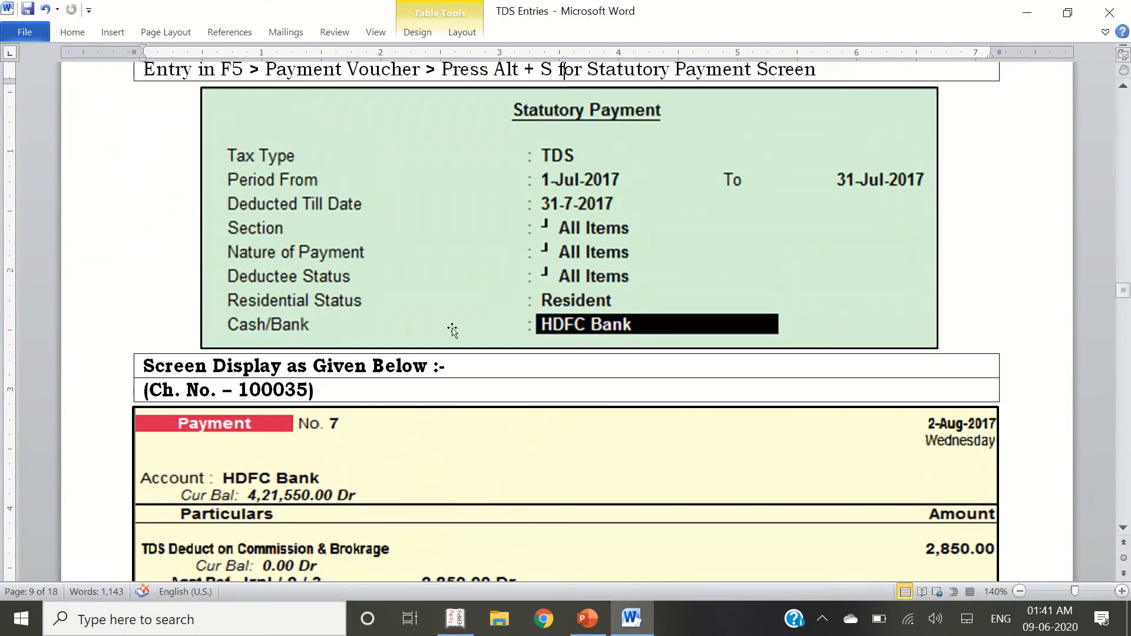
double_click(292, 450)
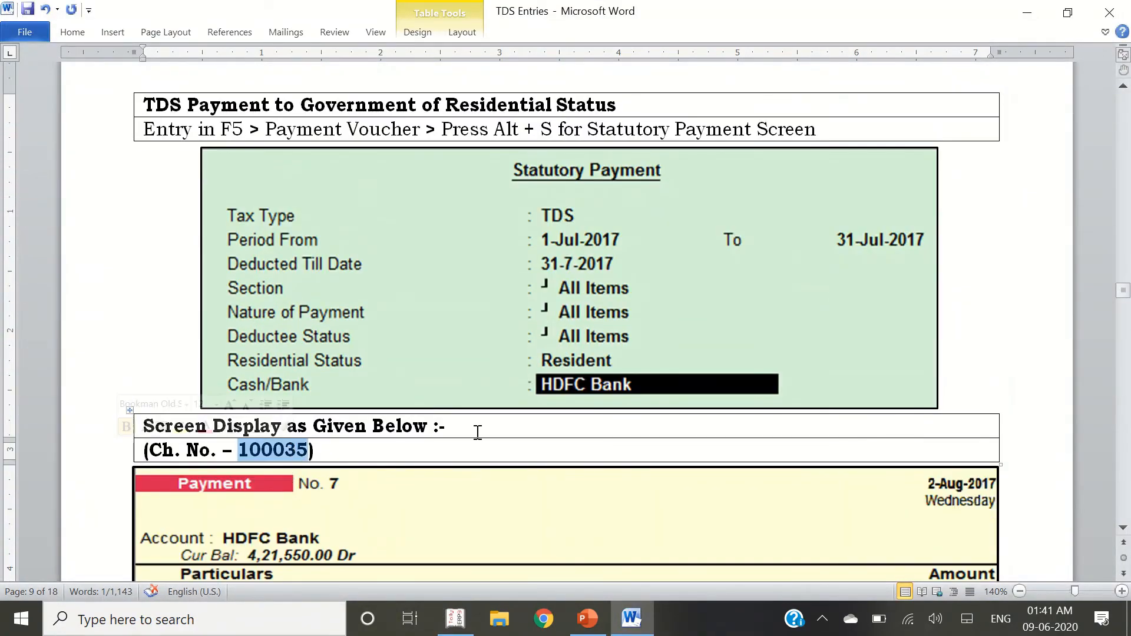
key("alt+Tab")
type("100035")
key("Return")
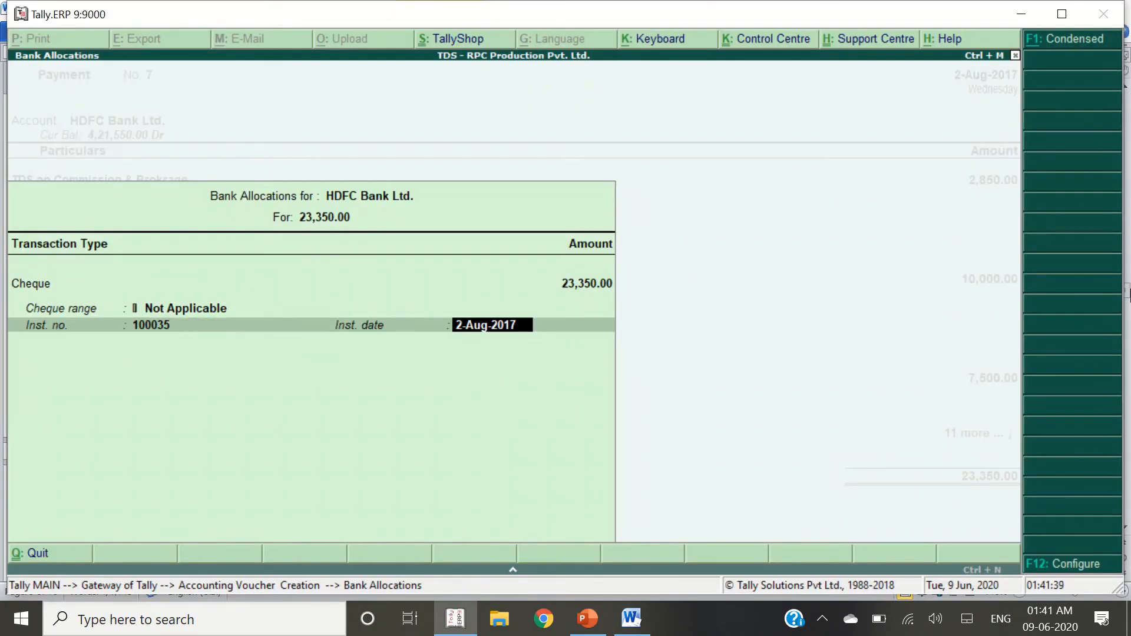
key("Return")
key("Return")
key("alt+Tab")
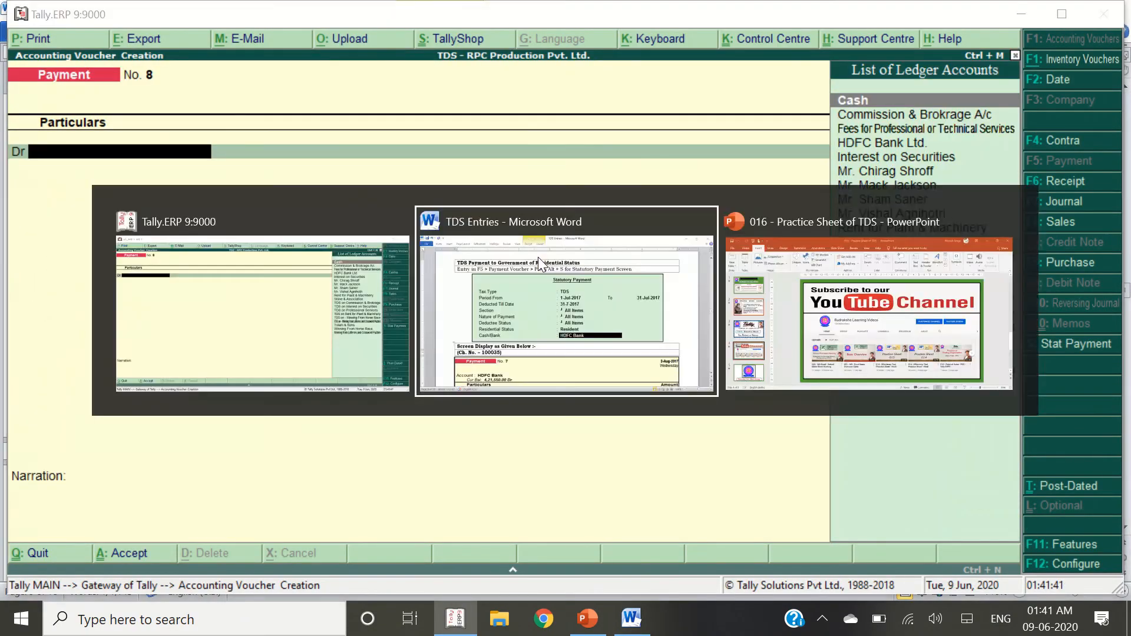
Reopen the saved Payment No. 7 voucher
scroll(244, 437, "down", 5)
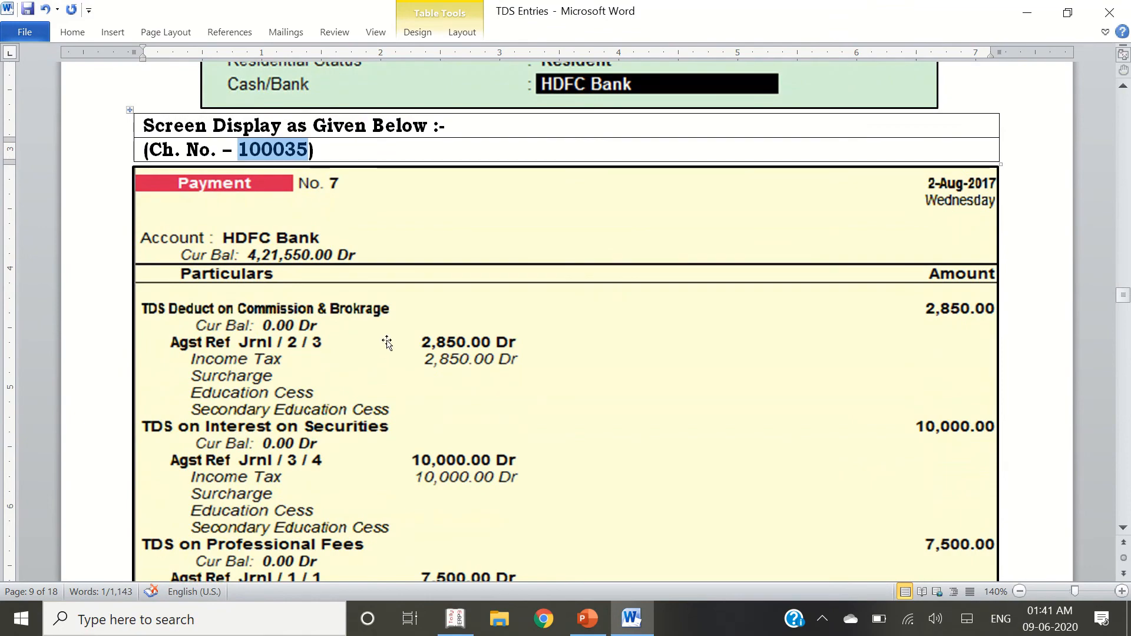
scroll(383, 341, "down", 12)
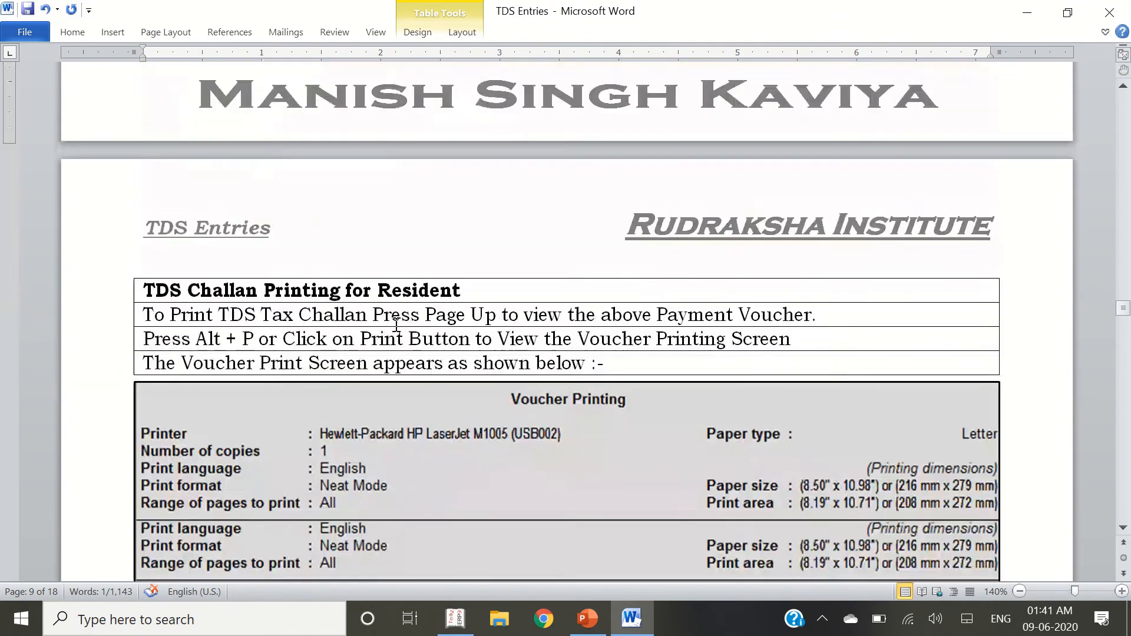
scroll(478, 312, "down", 4)
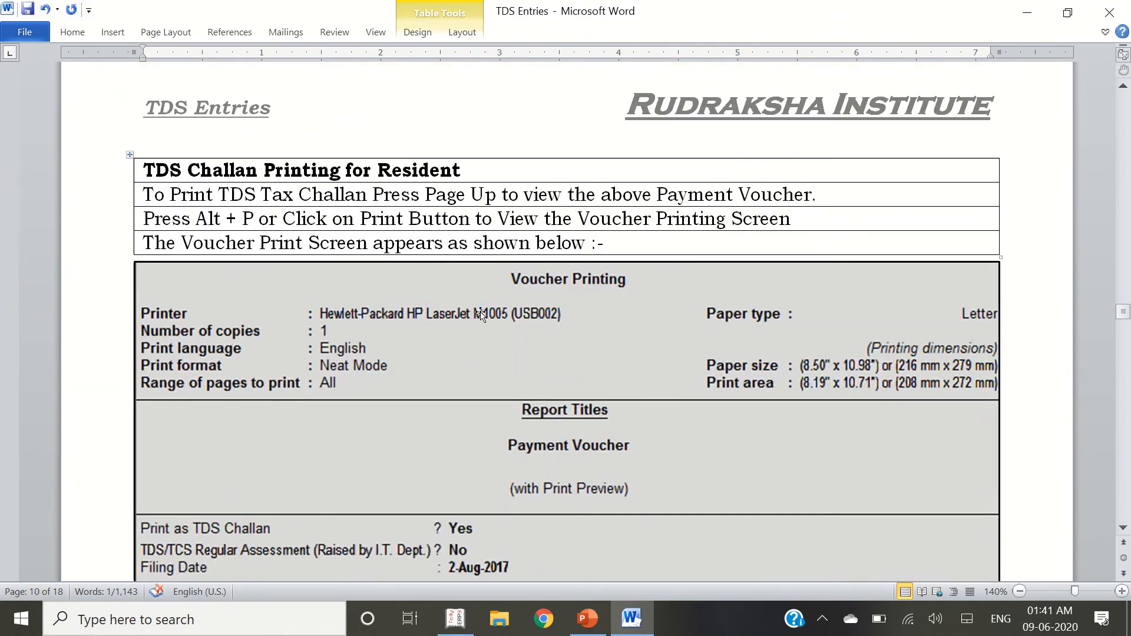
scroll(679, 397, "up", 2)
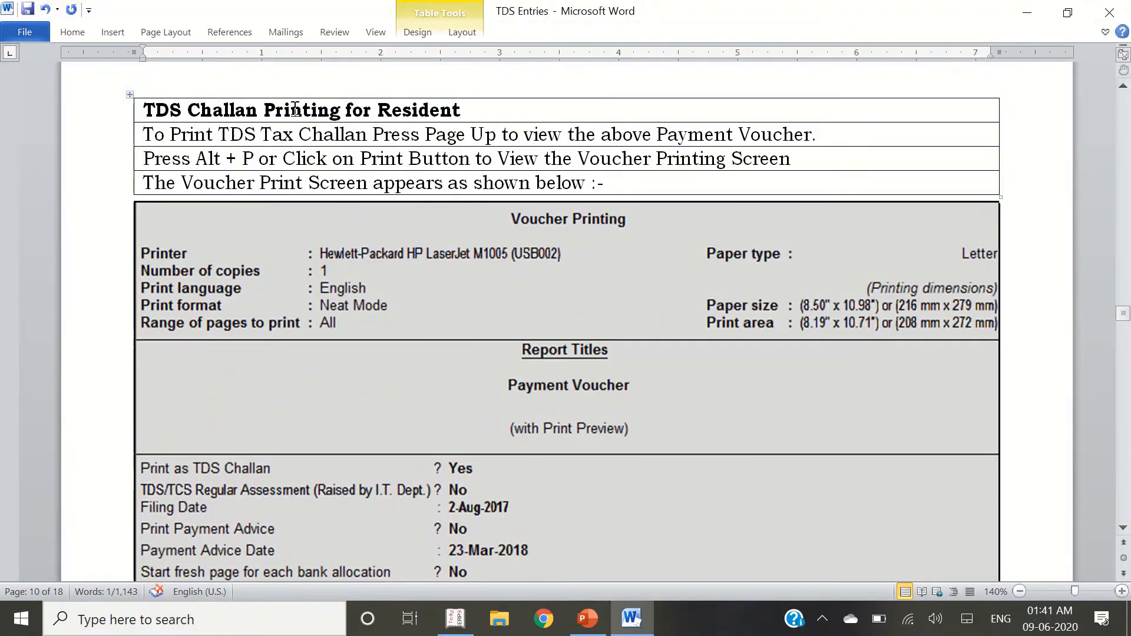
left_click_drag(265, 106, 467, 108)
key("alt+Tab")
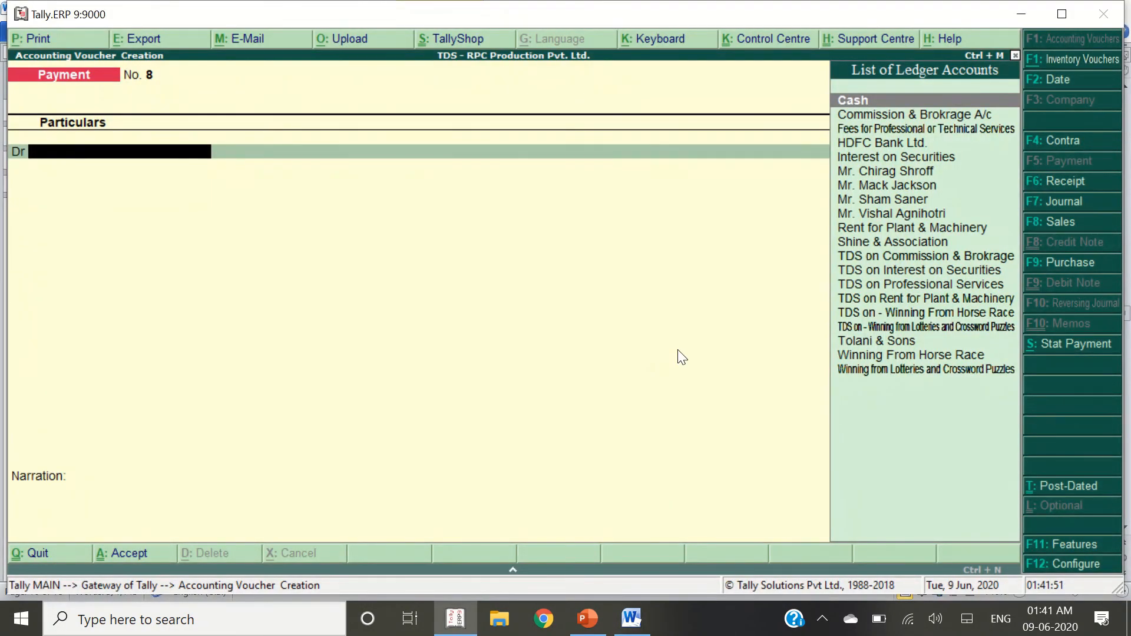
key("Page_Up")
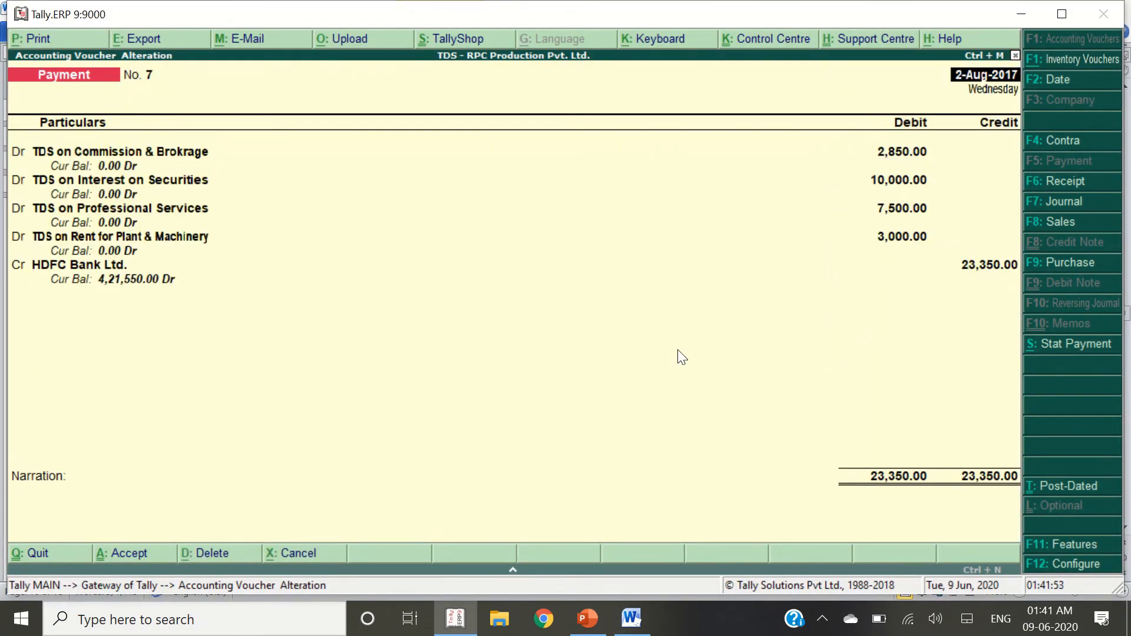
Preview the voucher as TDS challans for 2,850 and 3,000, zoomed, then close the preview
key("alt+p")
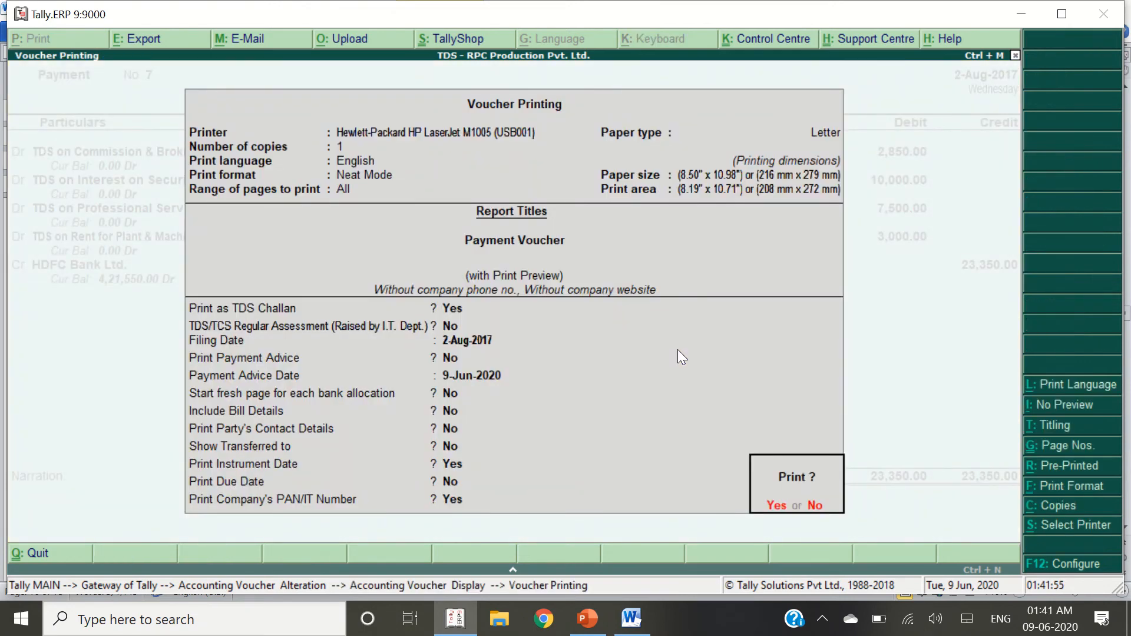
key("Return")
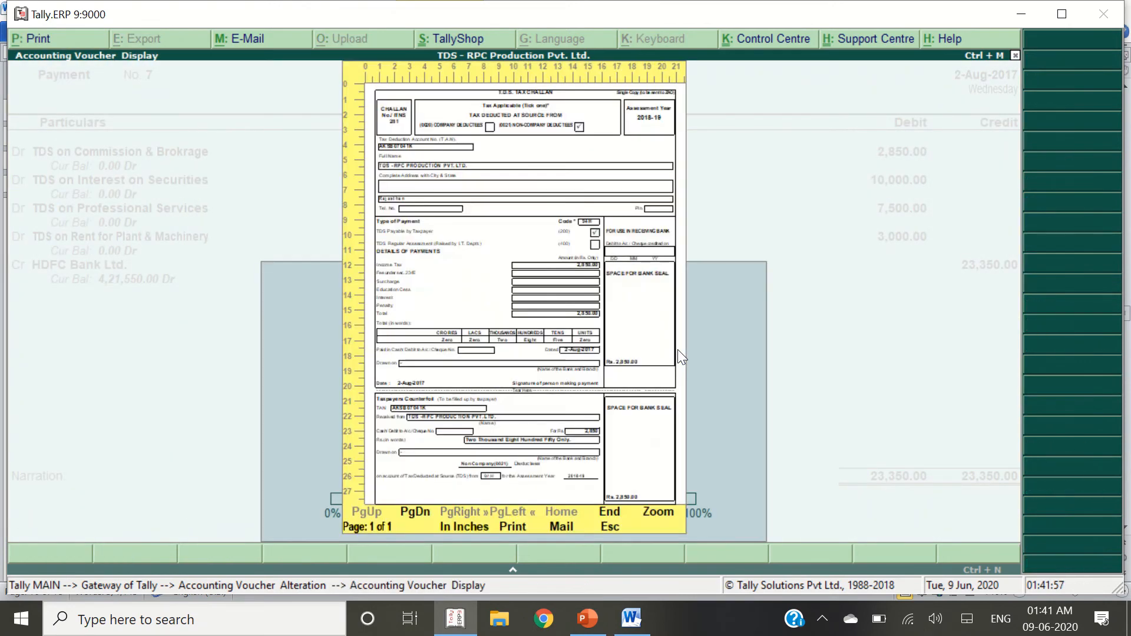
key("z")
scroll(678, 357, "down", 2)
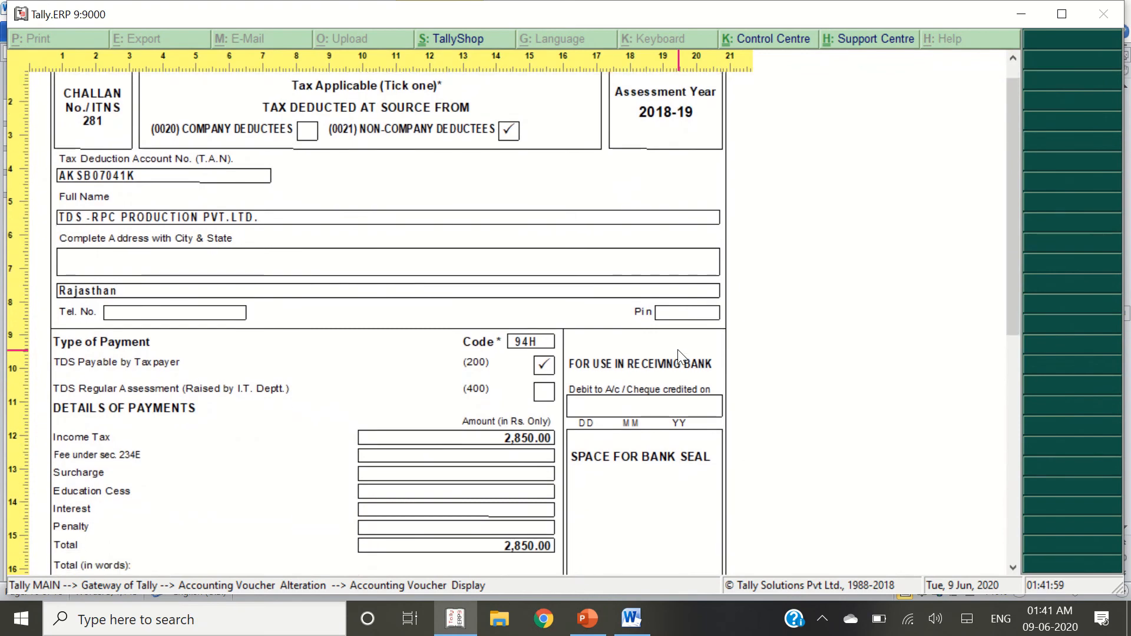
scroll(677, 349, "up", 2)
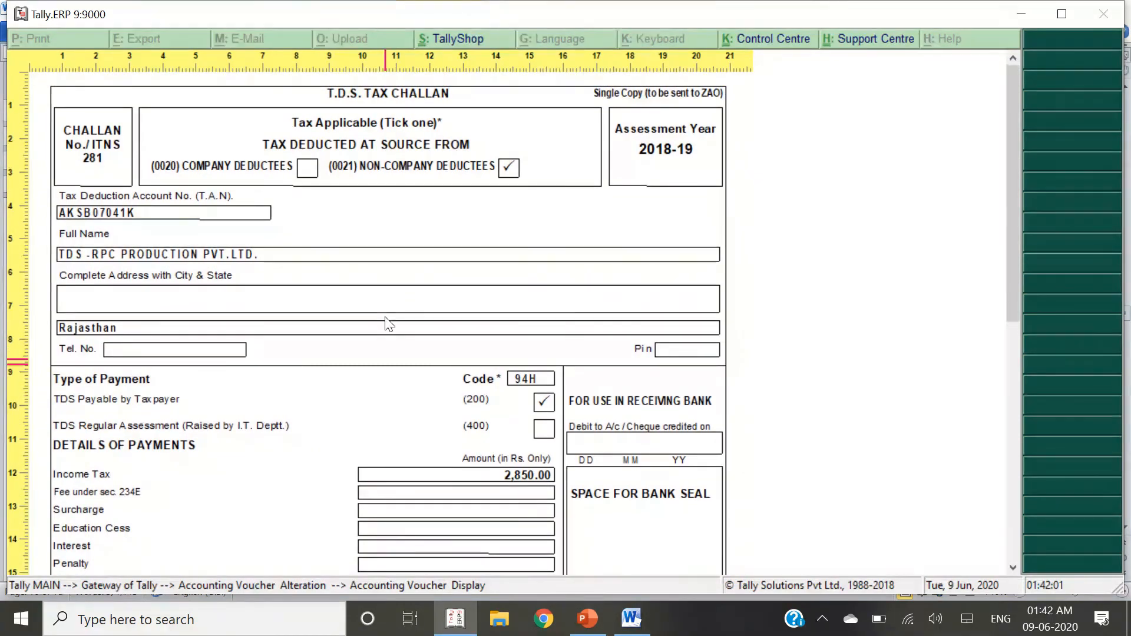
key("z")
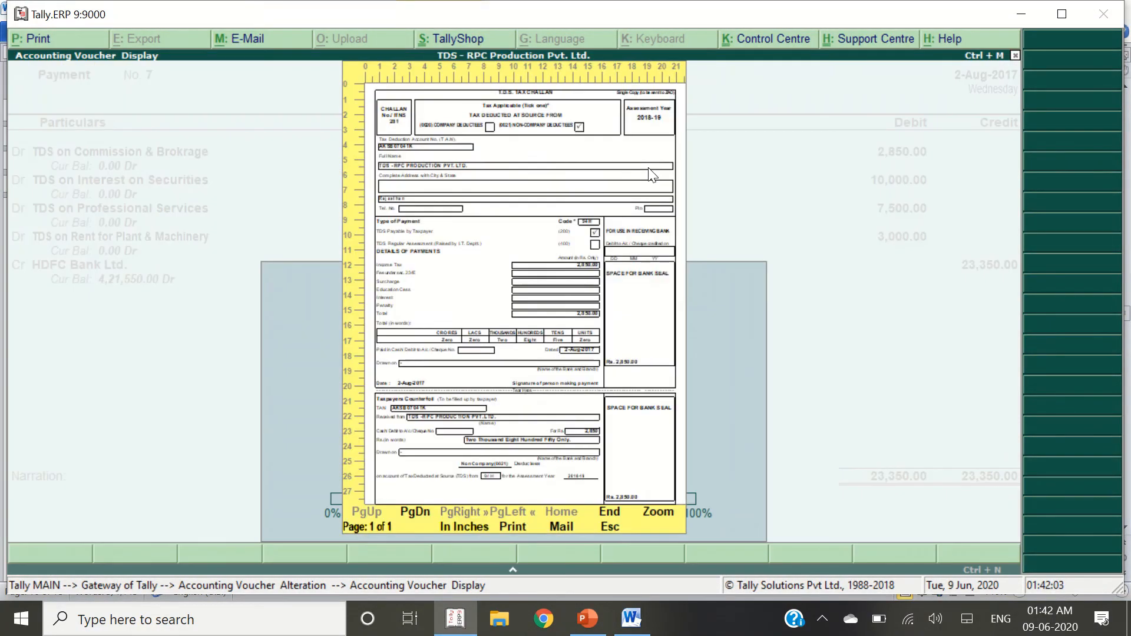
key("Page_Down")
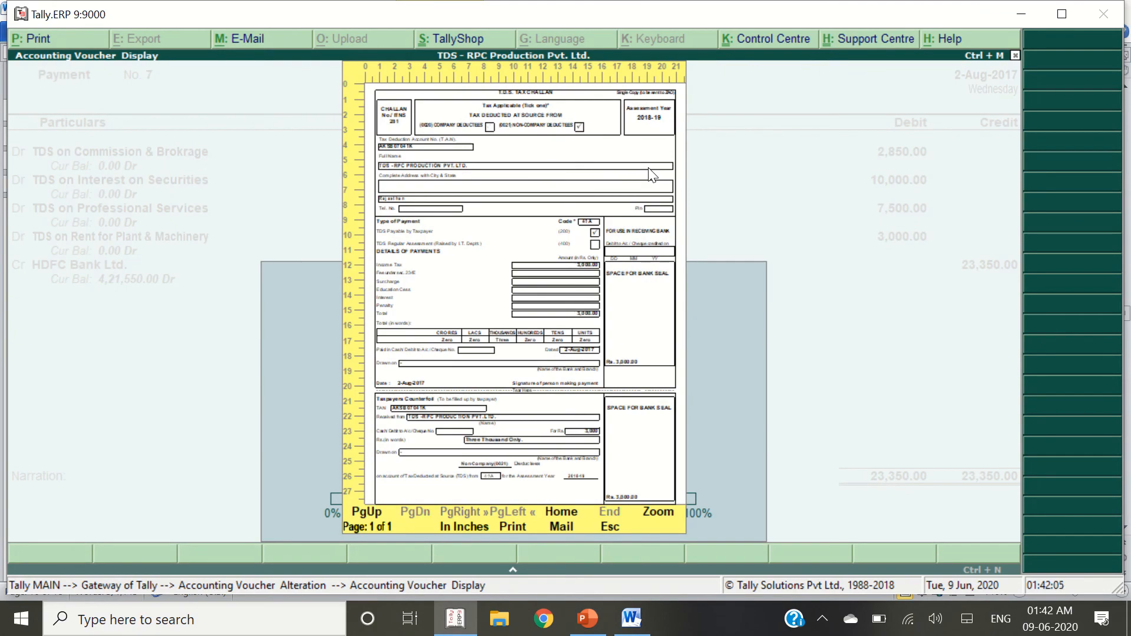
key("Escape")
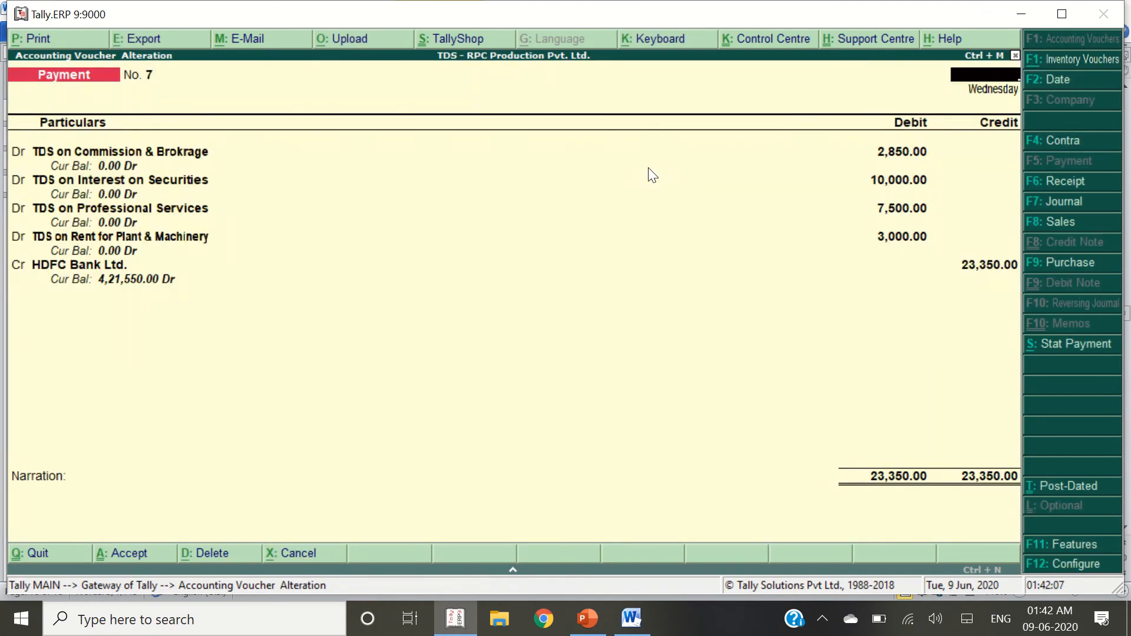
Start Payment No. 8 as a TDS statutory payment for 1-Apr-2017 to 31-Jul-2017
key("Escape")
key("alt+Tab")
scroll(649, 169, "down", 10)
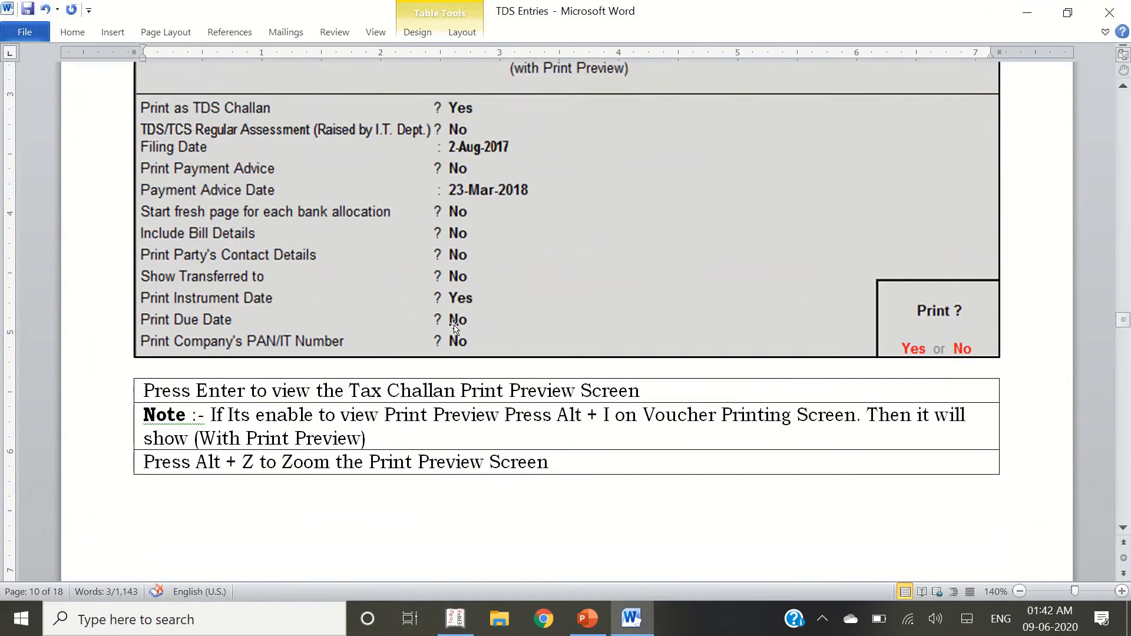
scroll(474, 221, "down", 10)
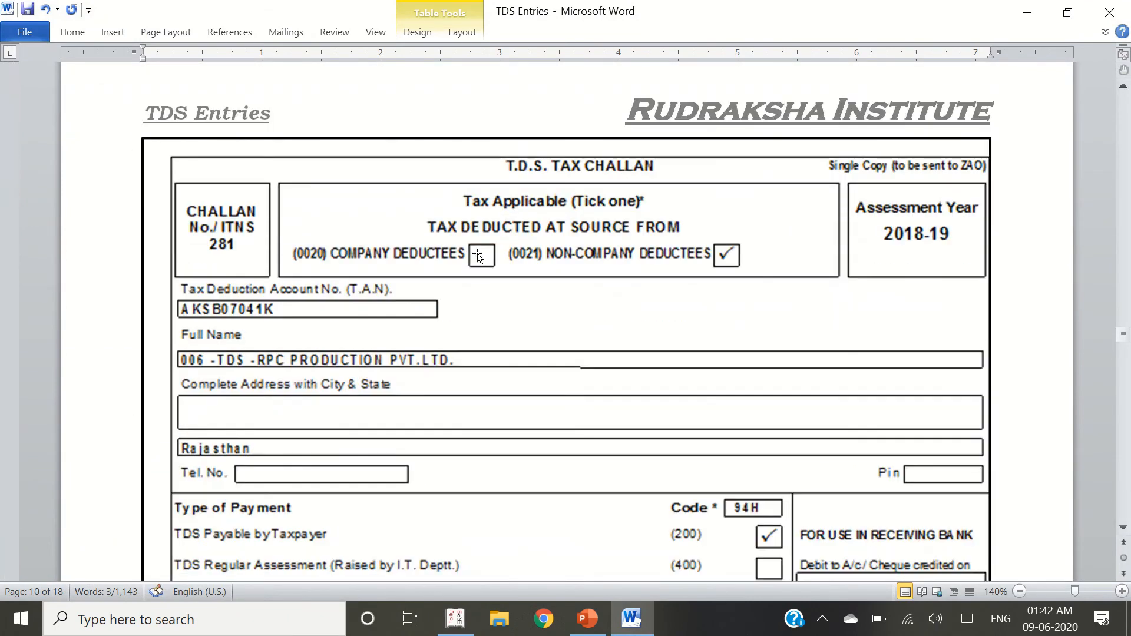
key("alt+Tab")
key("alt+s")
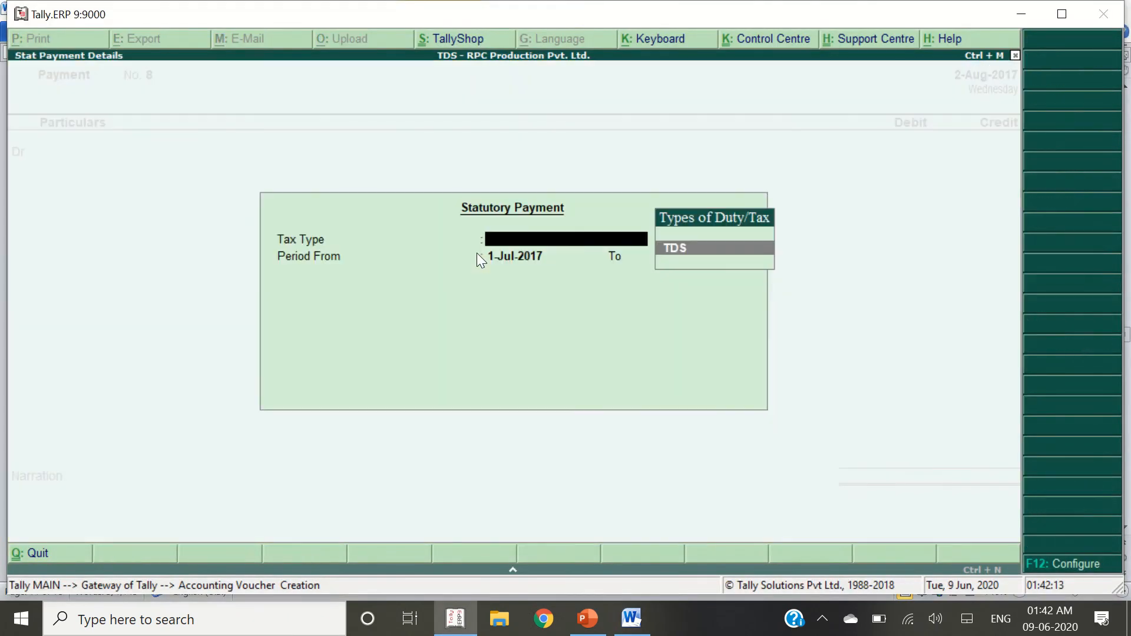
key("Return")
type("1-4")
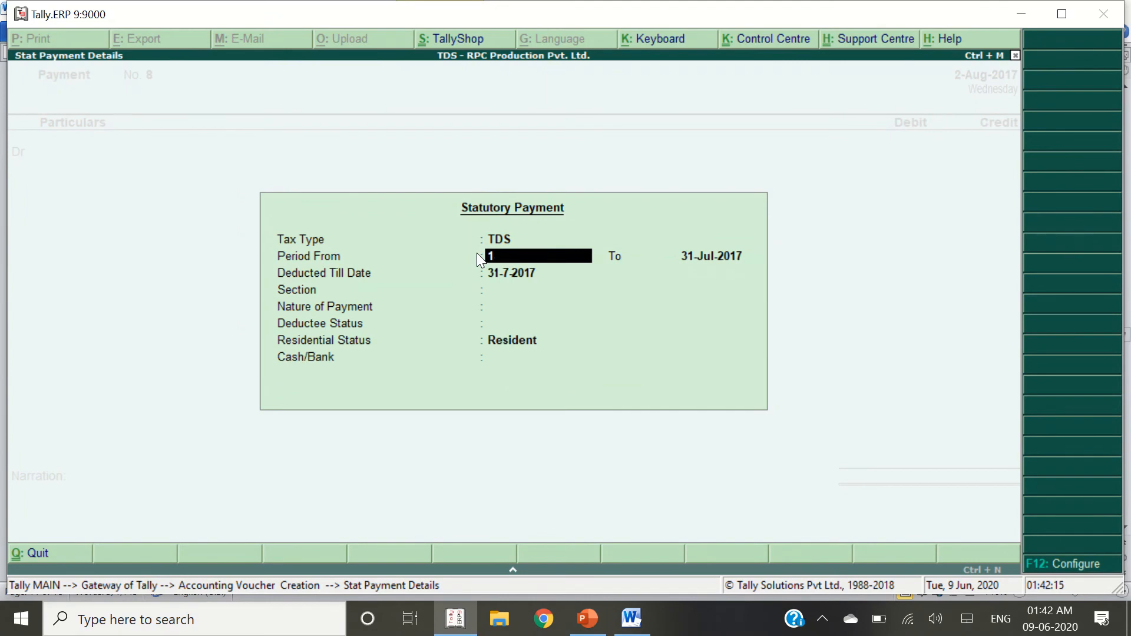
key("Return")
key("Return")
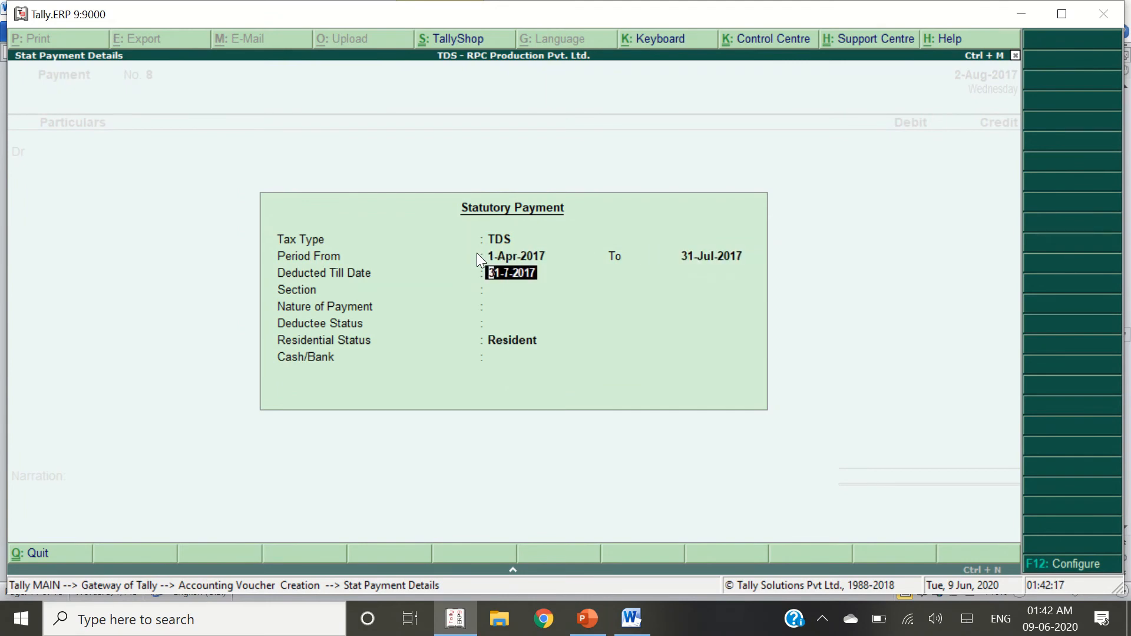
key("Return")
Choose section 194BB, NonResident status and HDFC Bank Ltd. to fill the voucher
key("Return")
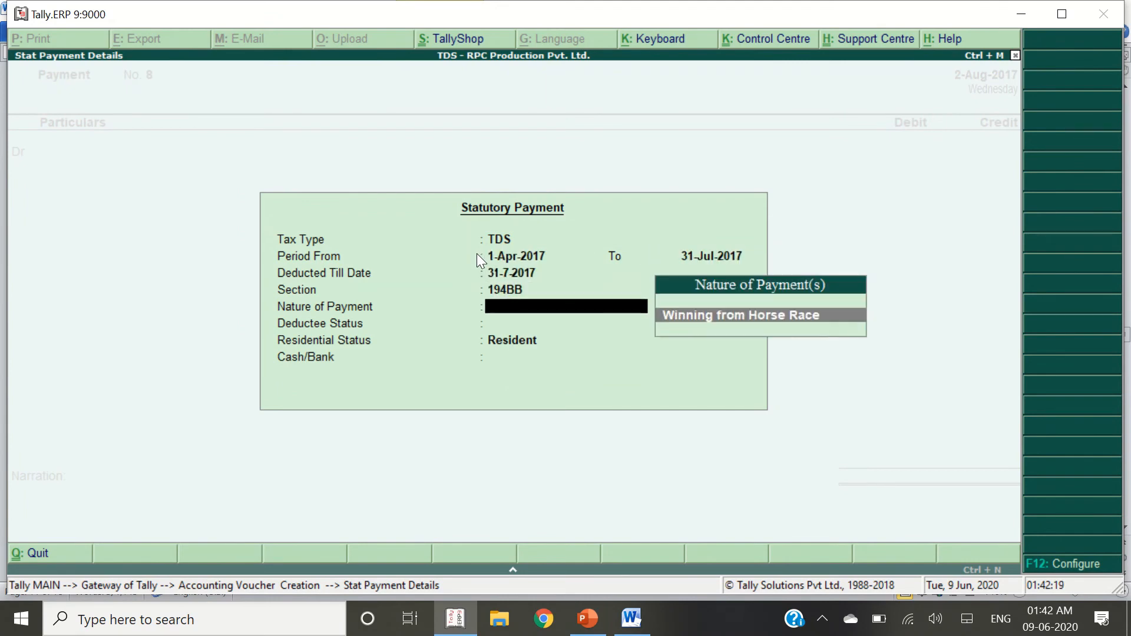
key("Return")
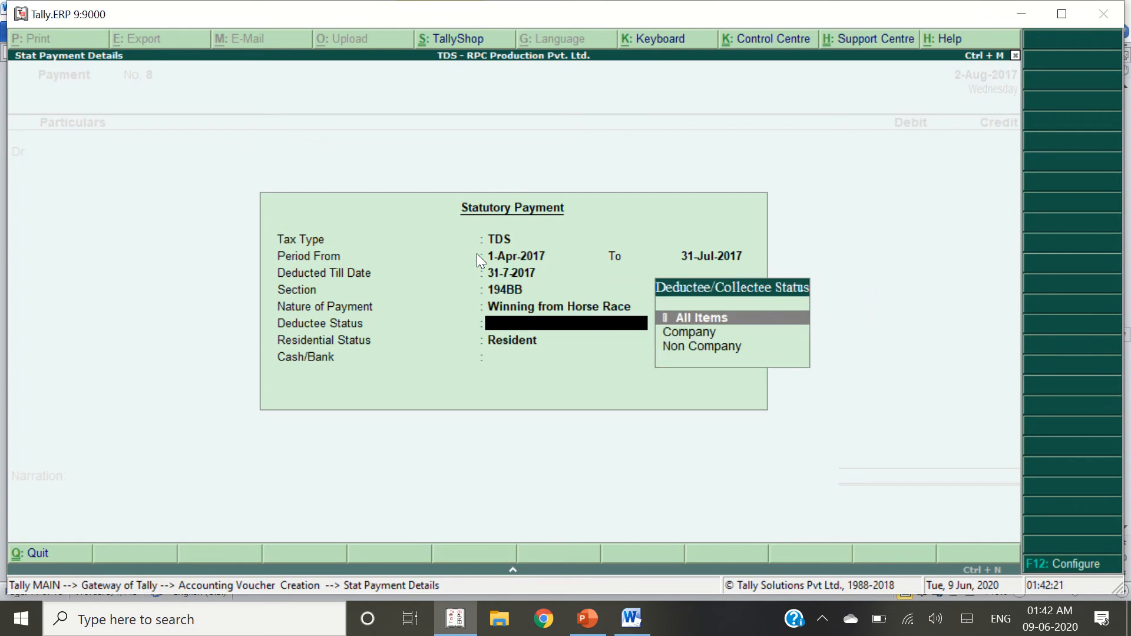
key("Return")
key("Up")
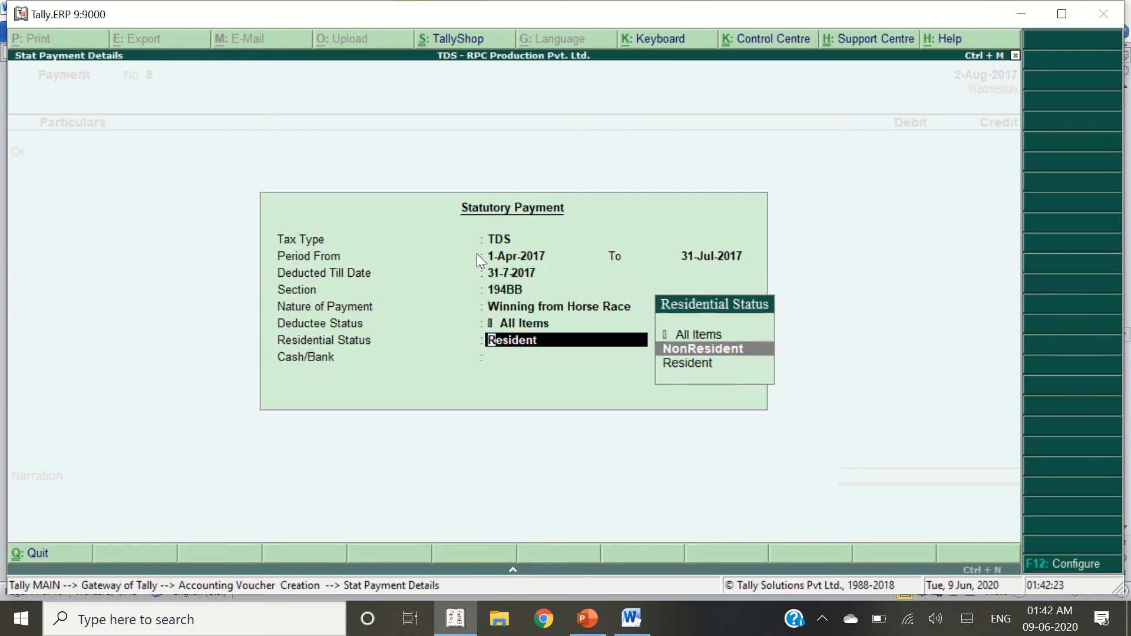
key("Return")
key("Down")
key("Return")
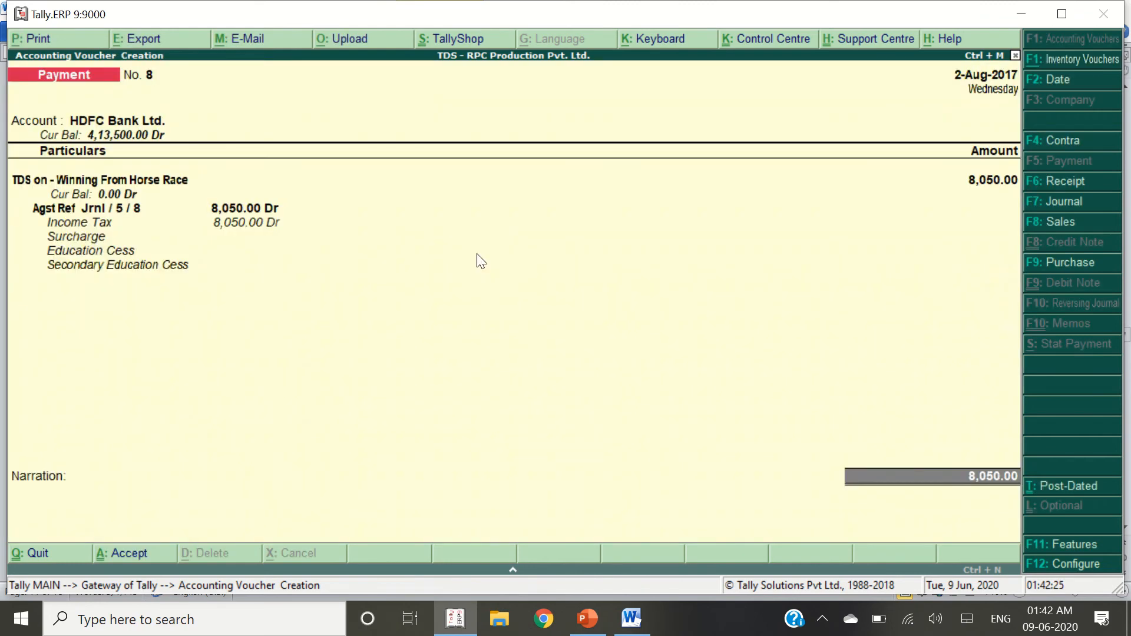
Allocate Payment No. 8 as Cheque number 100036 and save it
key("Return")
key("Return")
key("Return")
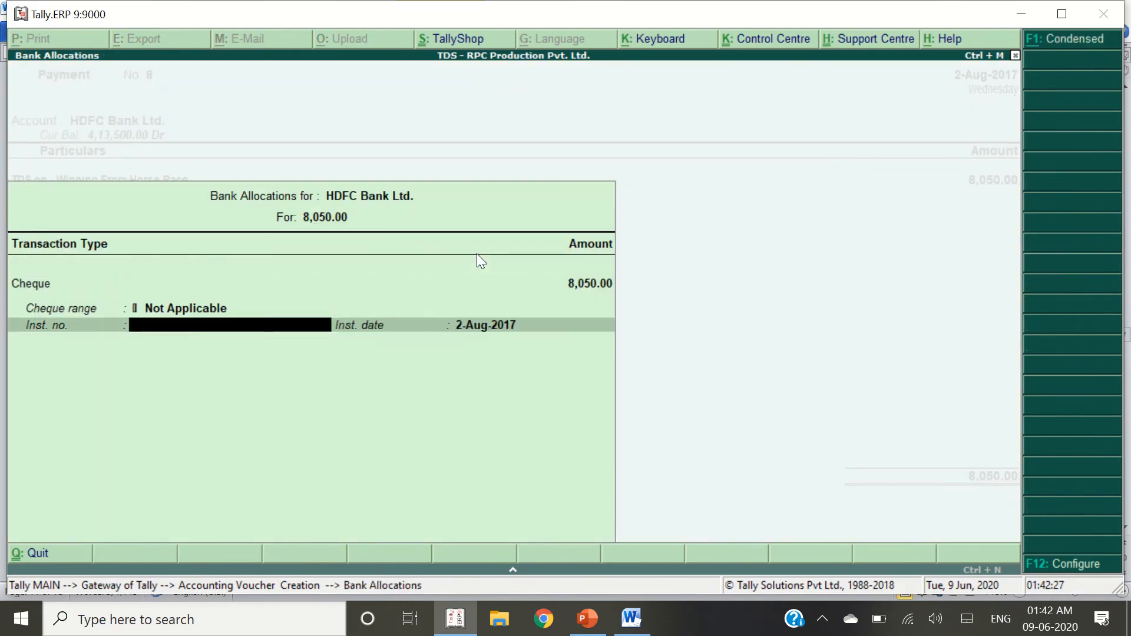
key("alt+Tab")
scroll(476, 253, "up", 1)
scroll(476, 253, "down", 15)
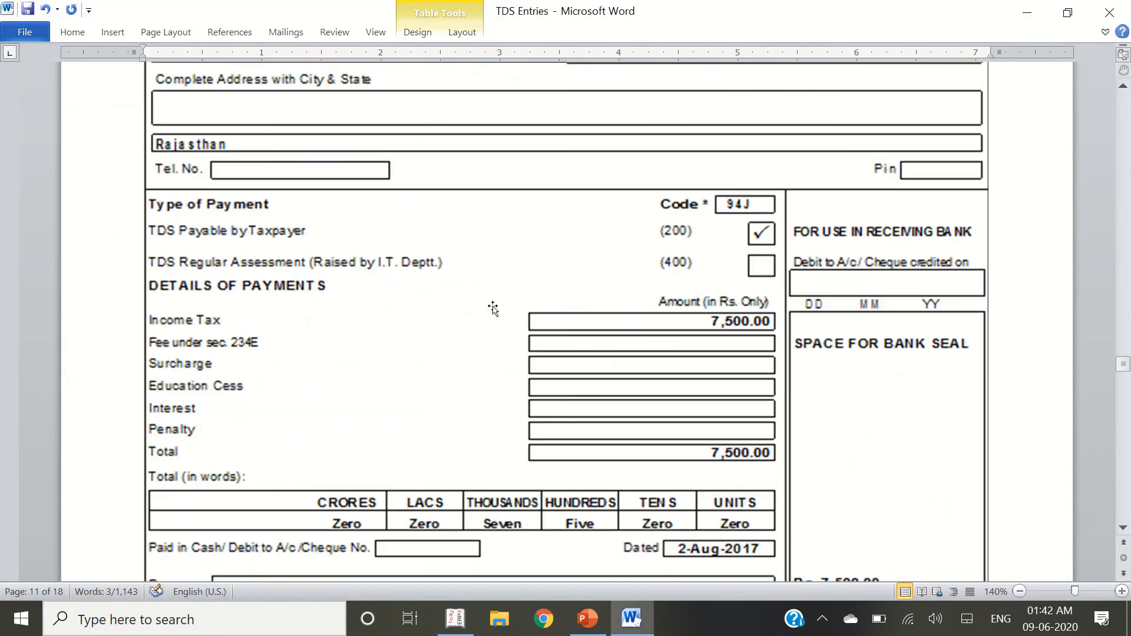
scroll(468, 266, "down", 20)
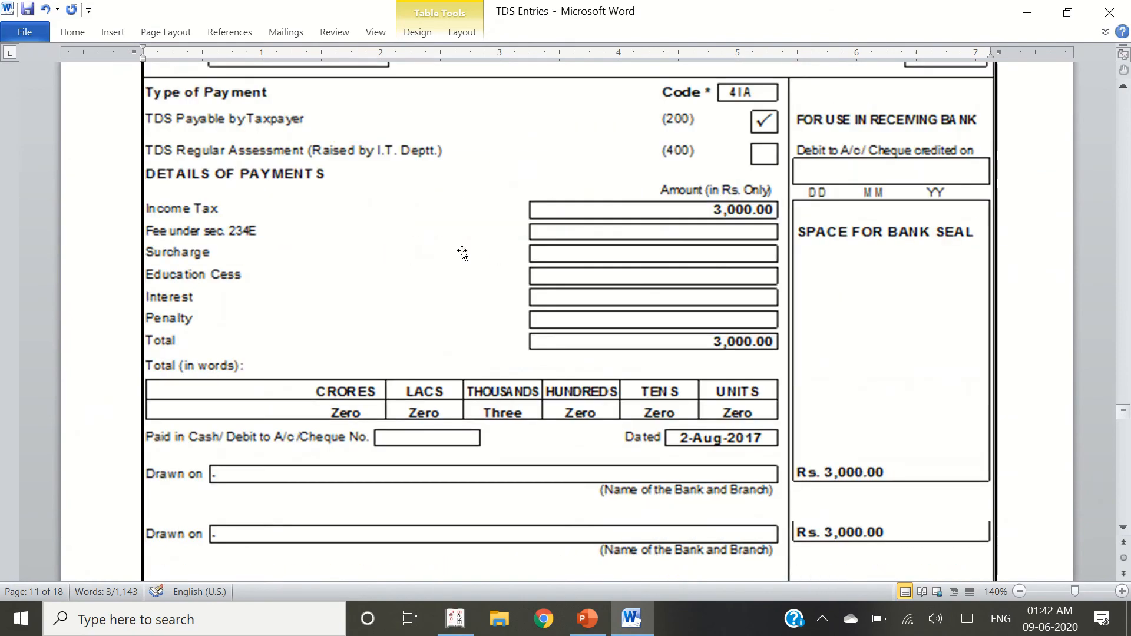
scroll(472, 268, "down", 20)
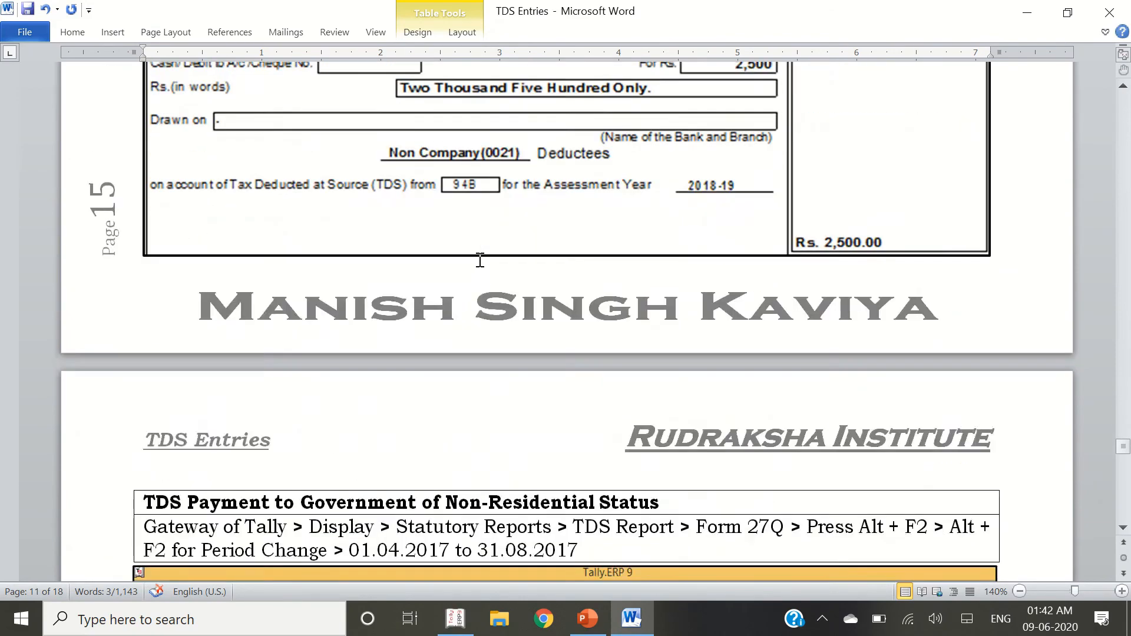
scroll(553, 281, "down", 6)
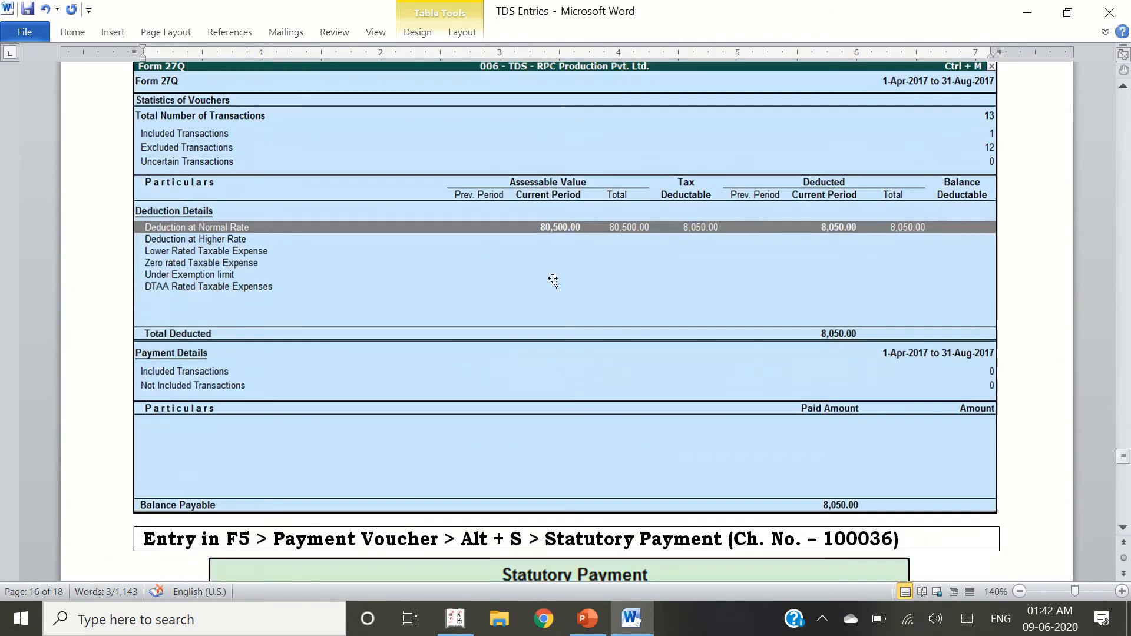
scroll(464, 320, "down", 1)
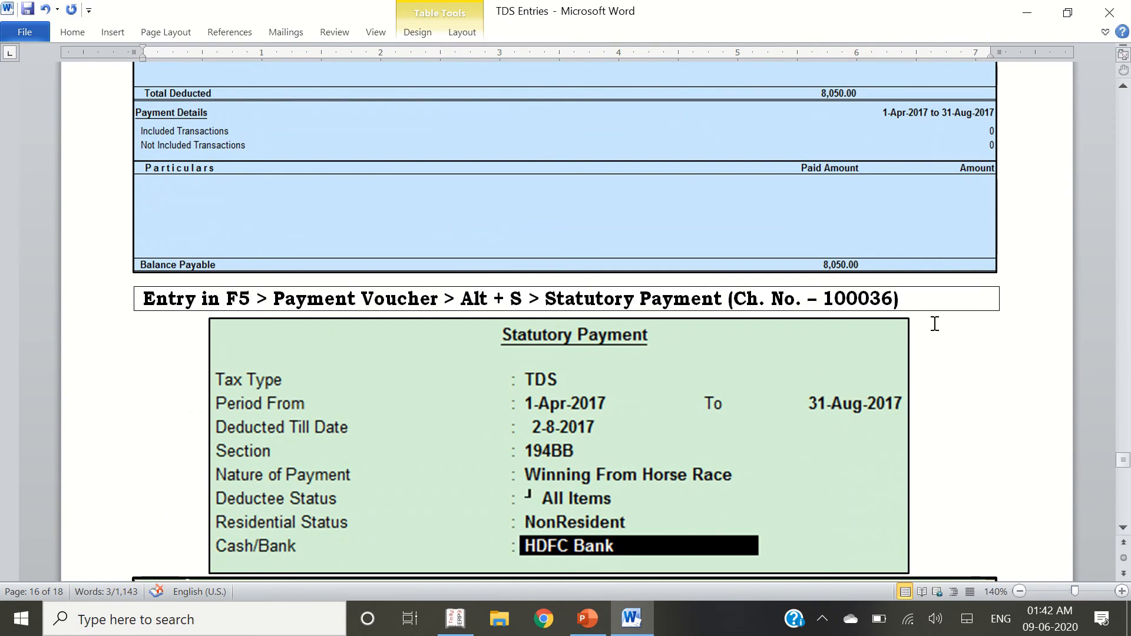
double_click(858, 299)
key("alt+Tab")
type("10003")
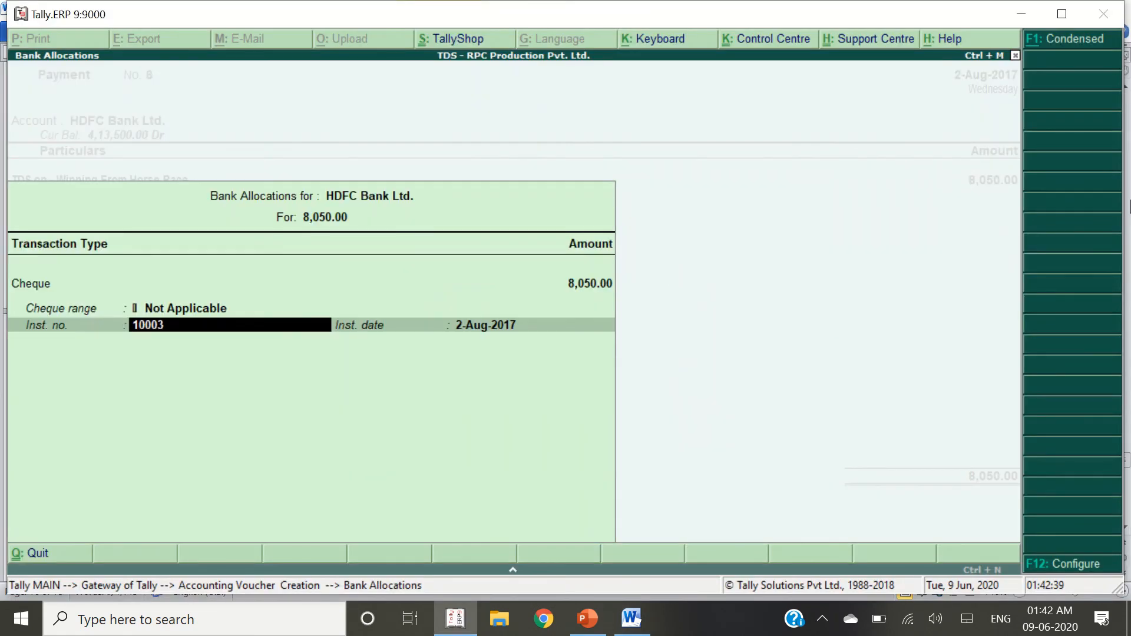
type("6")
key("Return")
key("Return")
key("Return")
key("Return")
key("alt+Tab")
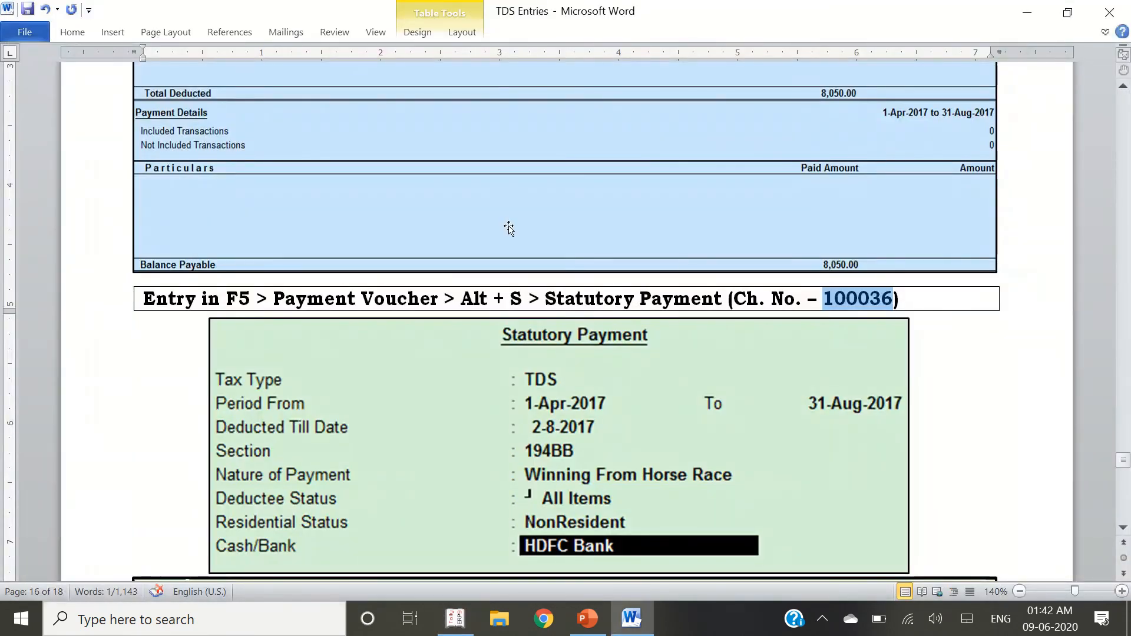
Scroll the Word TDS notes to the Reconcile Challan section
scroll(509, 229, "up", 6)
scroll(559, 253, "down", 12)
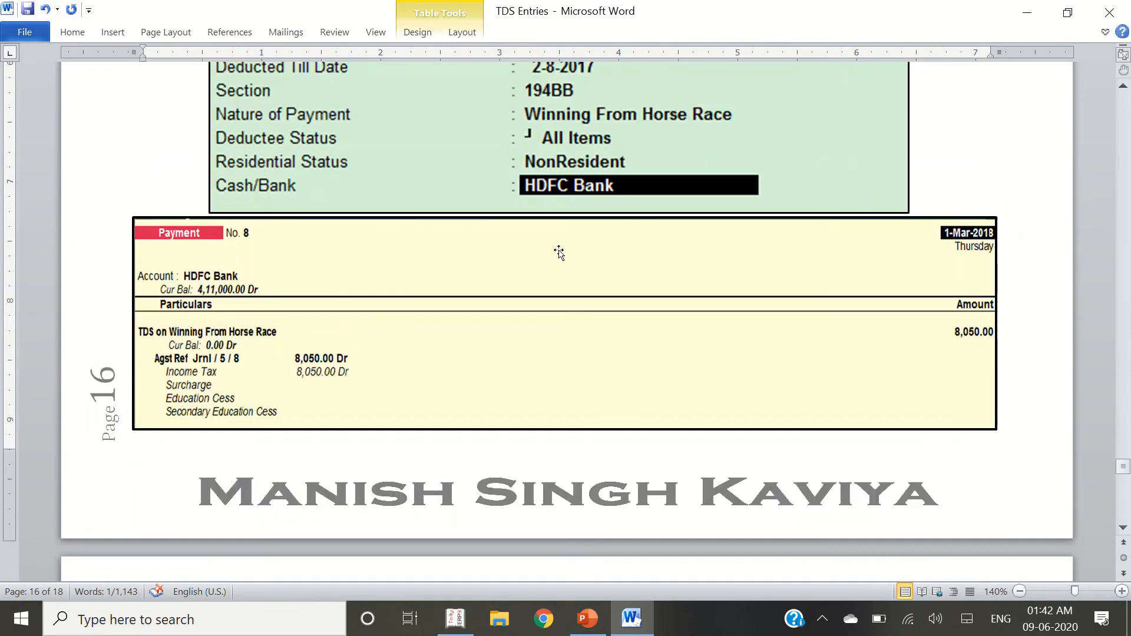
scroll(559, 254, "down", 2)
scroll(559, 253, "down", 4)
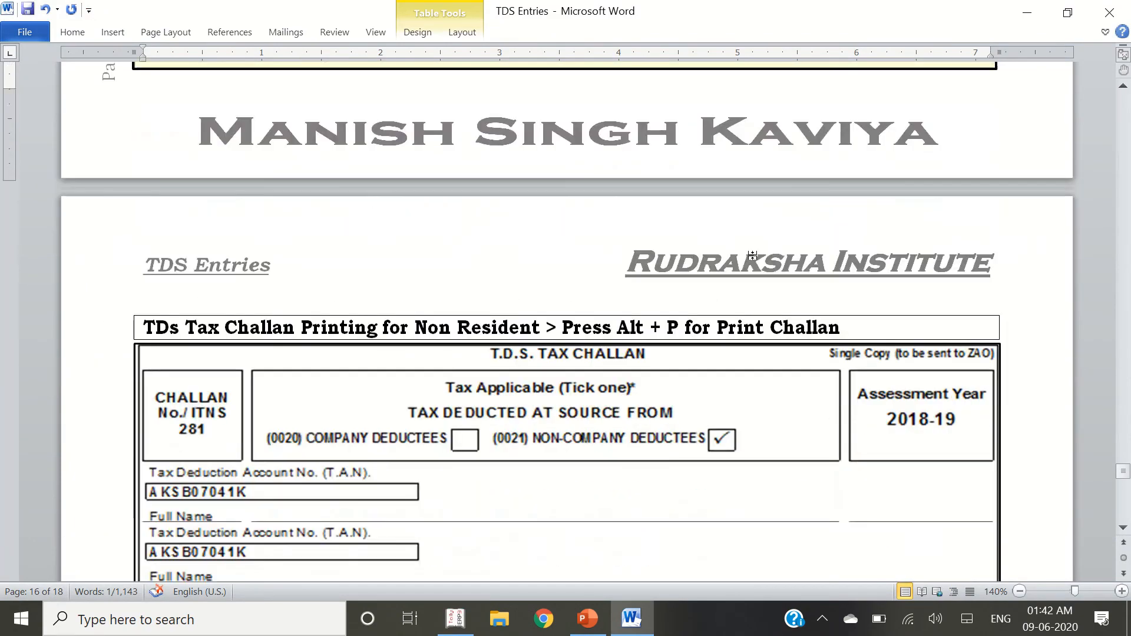
scroll(501, 265, "down", 15)
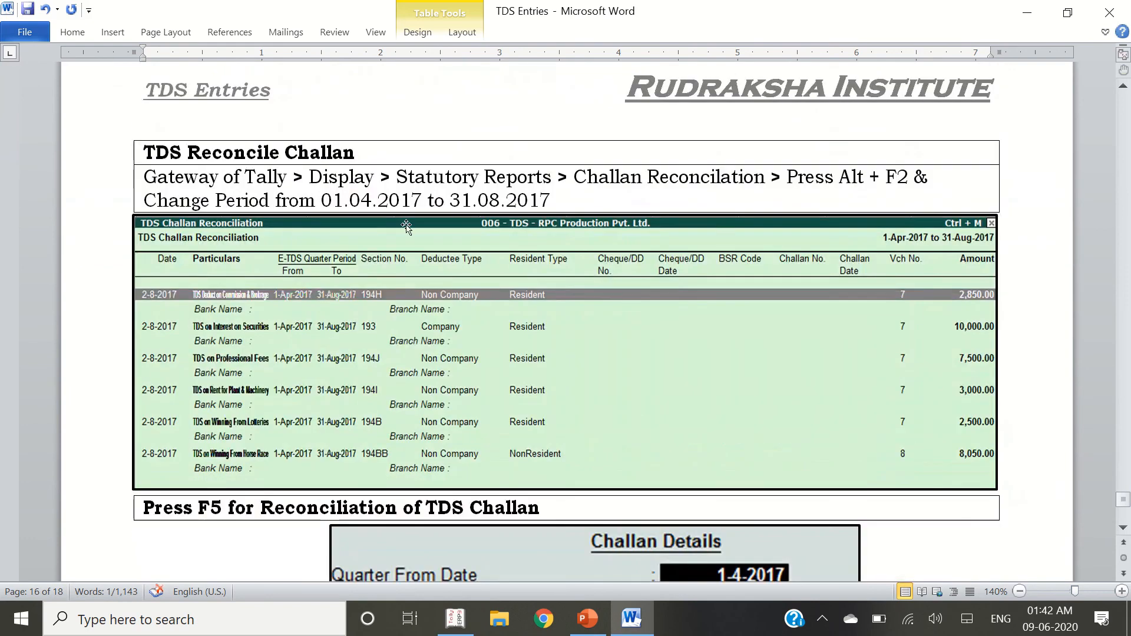
left_click_drag(265, 153, 374, 152)
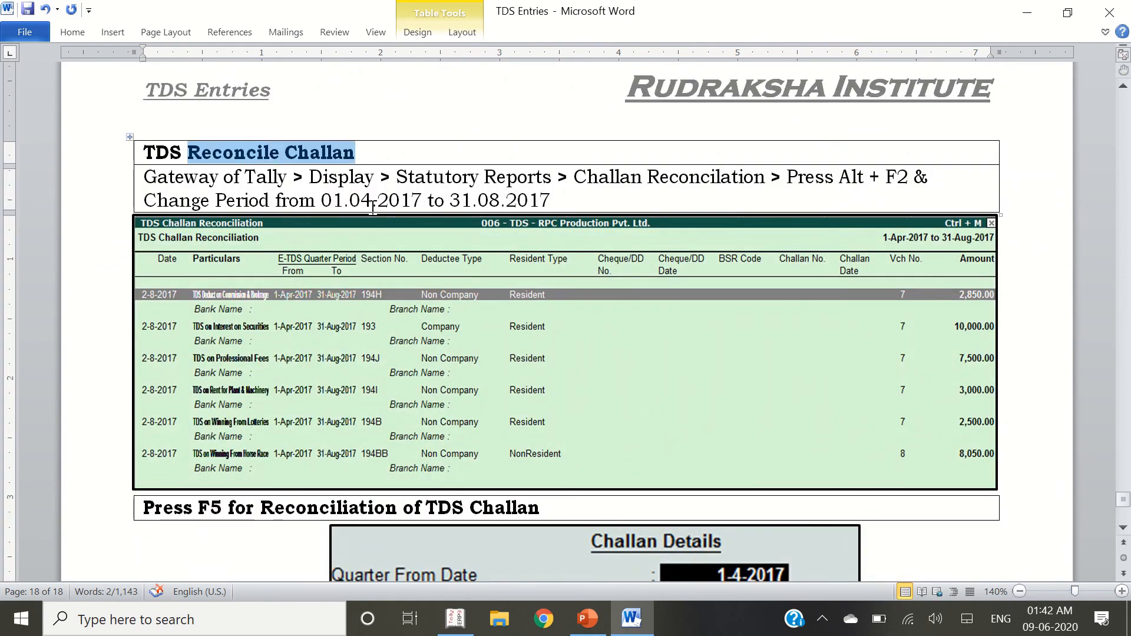
left_click(357, 166)
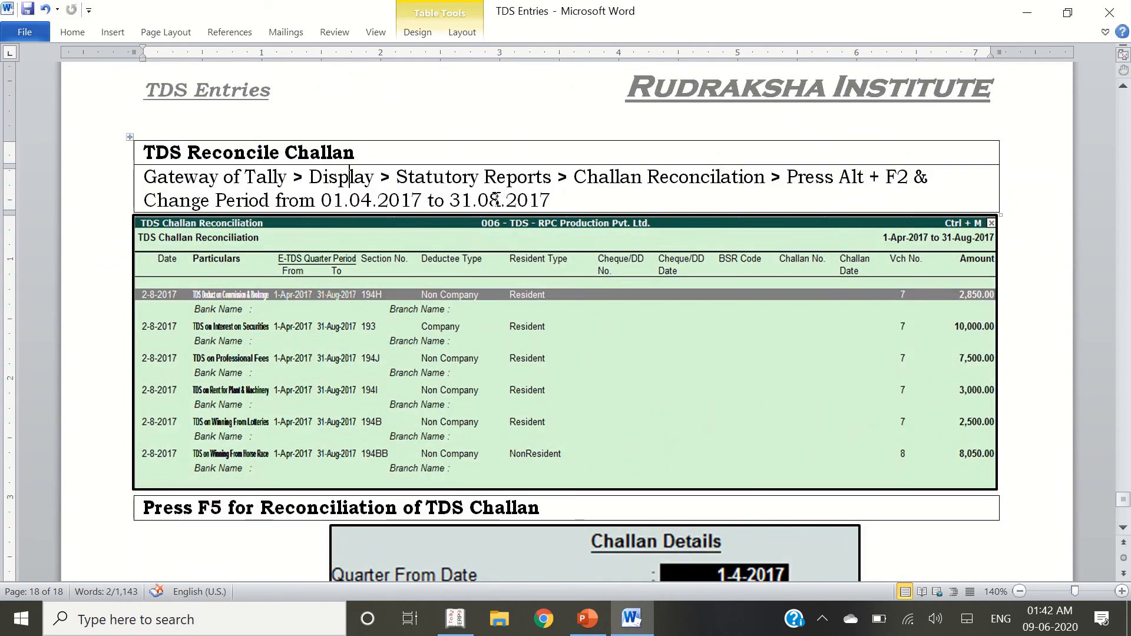
Open Display > Statutory Reports > TDS Reports > Challan Reconciliation from the Gateway of Tally
key("alt+Tab")
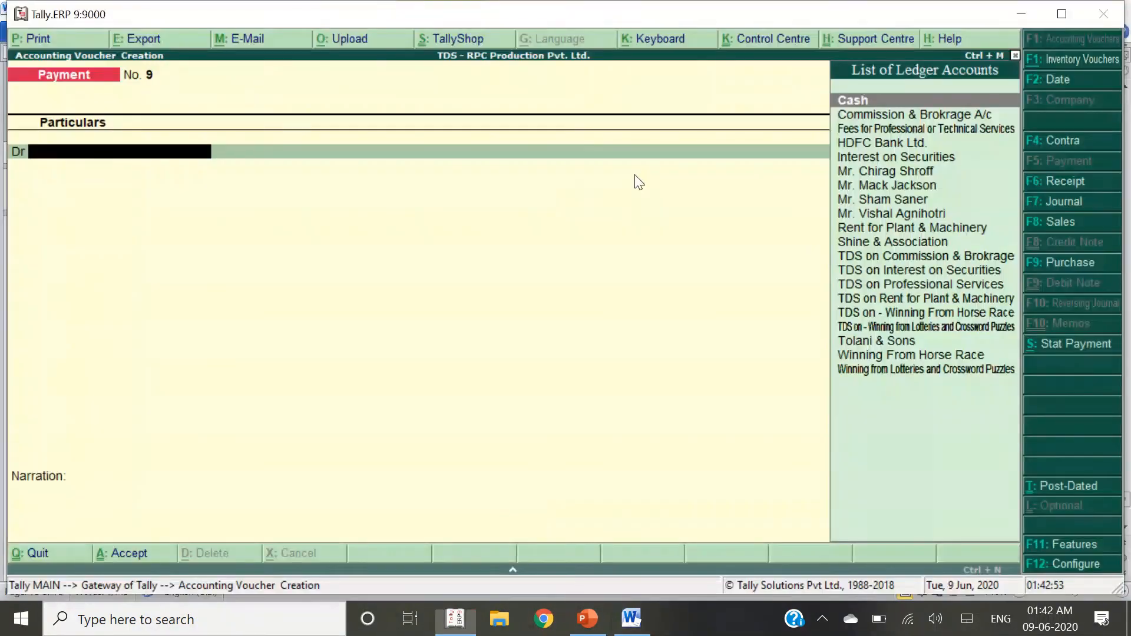
key("Escape")
key("Up")
key("Up")
key("Up")
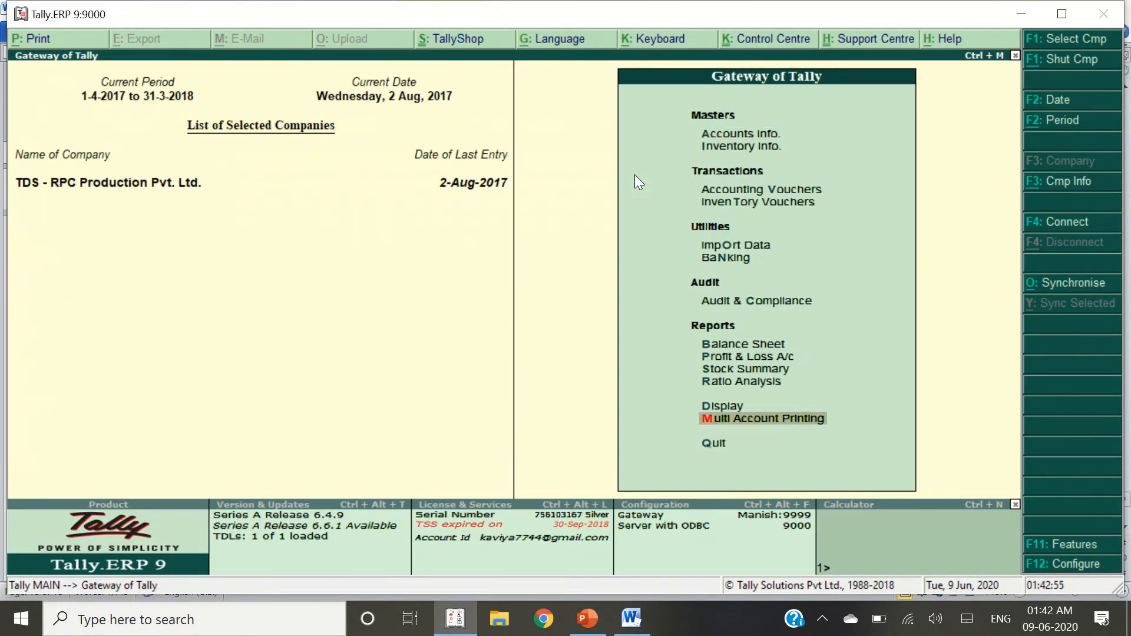
key("Return")
key("Up")
key("Up")
key("Up")
key("Up")
key("Up")
key("Up")
key("Return")
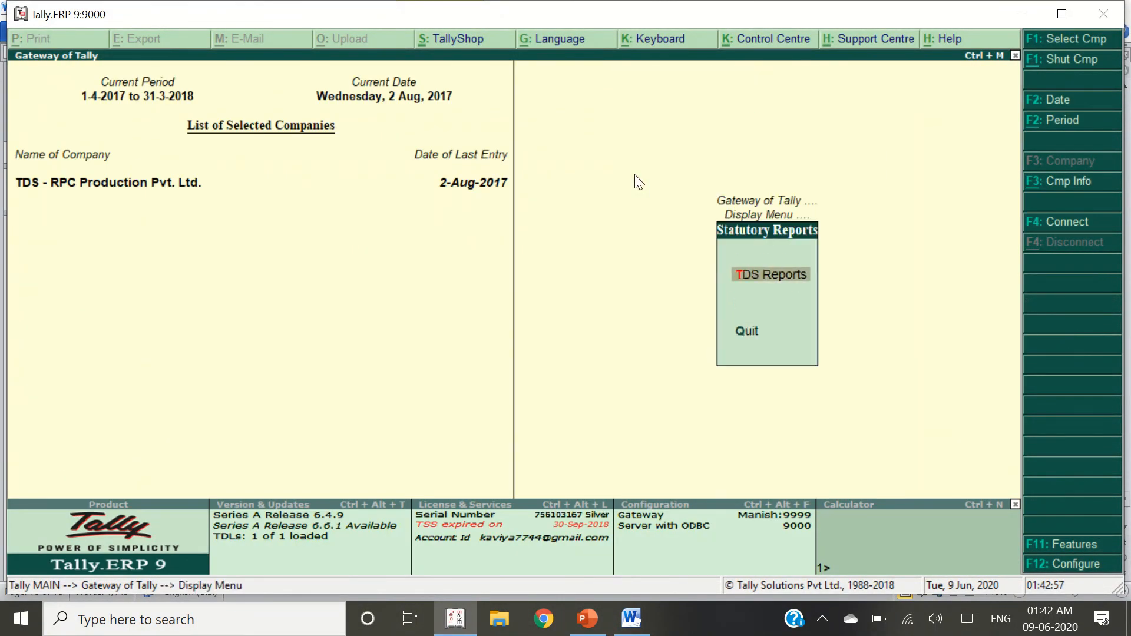
key("Return")
key("Down")
key("Down")
key("Down")
key("Down")
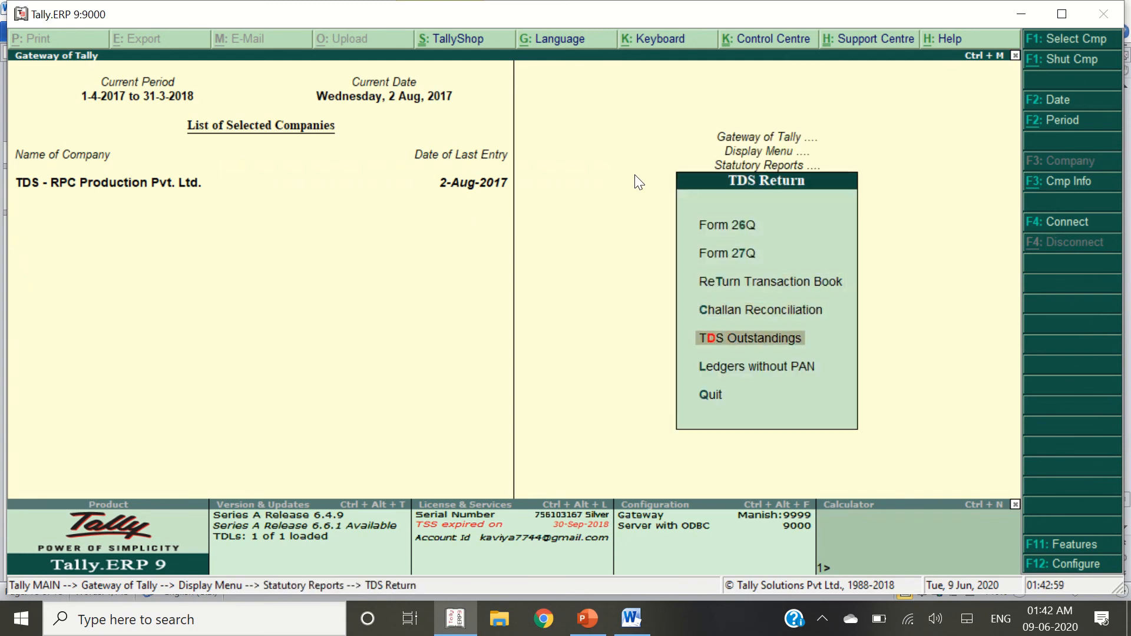
key("Up")
key("Return")
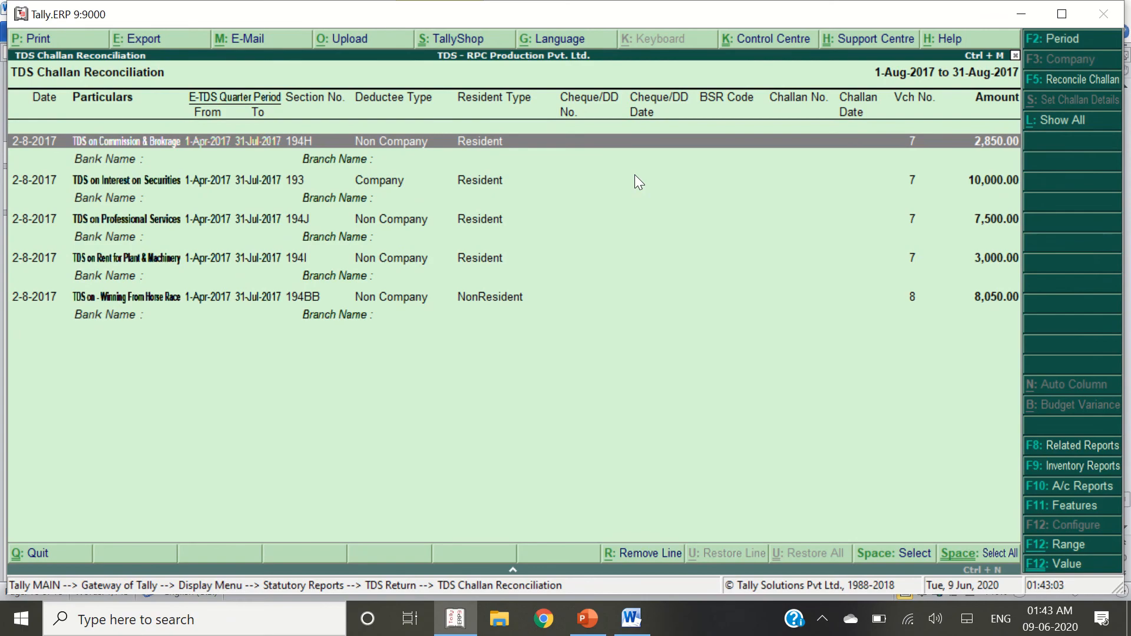
Compare the five unreconciled TDS deductions against the Word notes
key("alt+Tab")
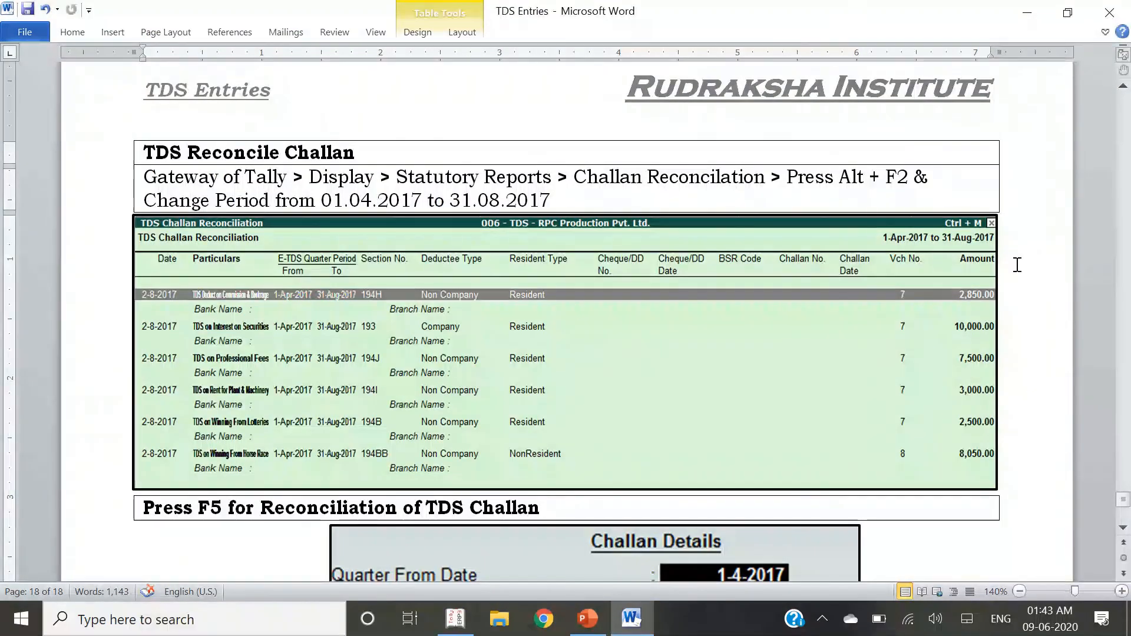
scroll(659, 403, "down", 2)
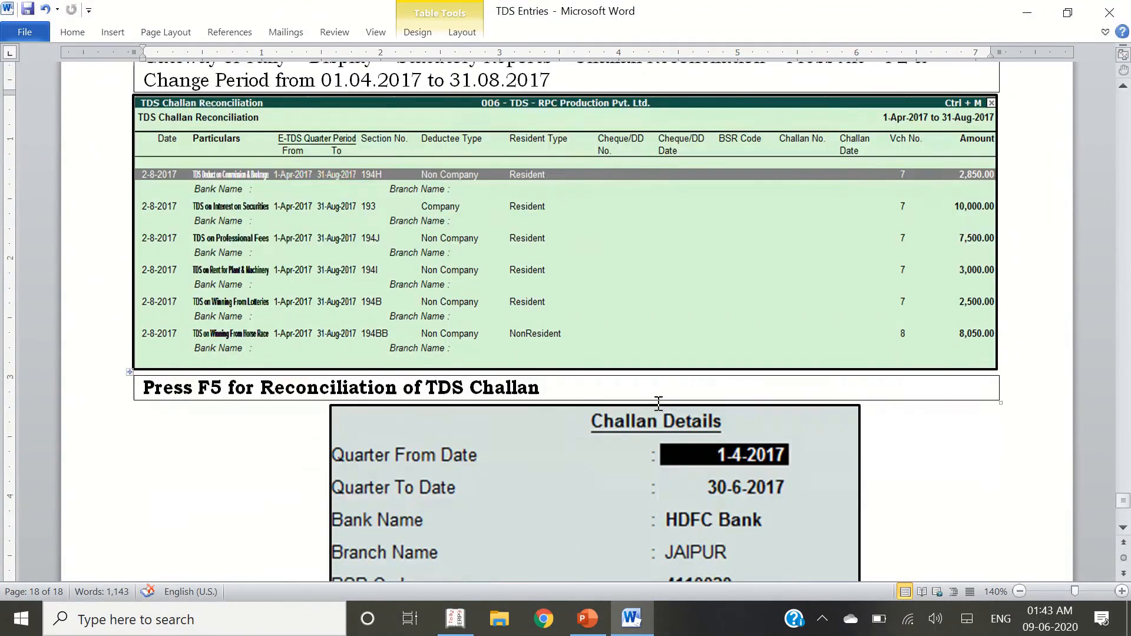
scroll(658, 403, "down", 2)
key("alt+Tab")
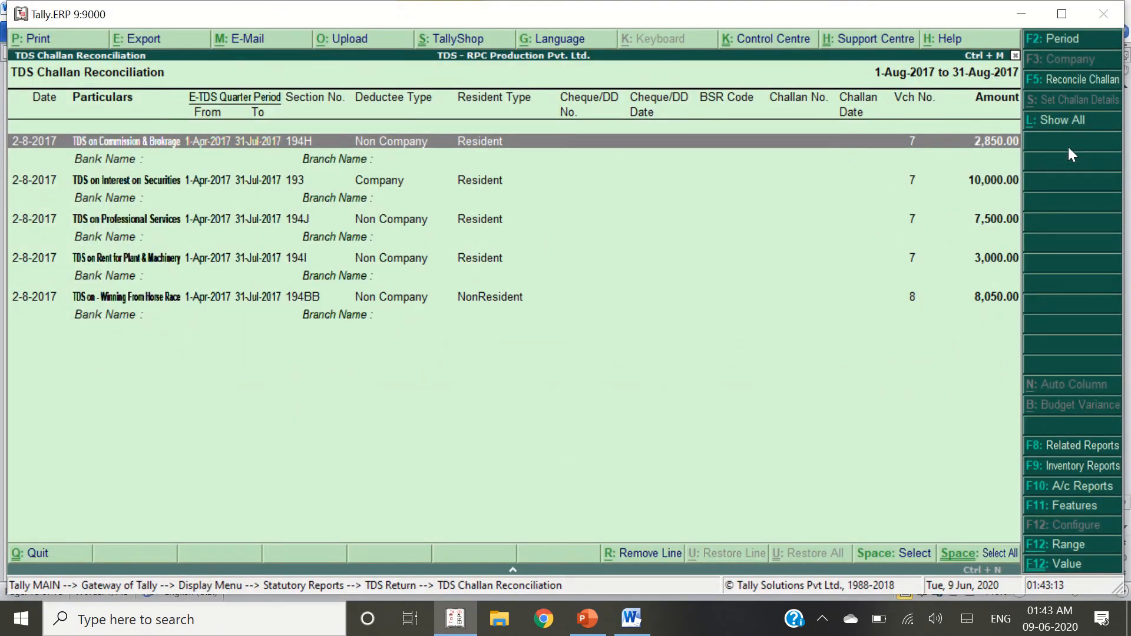
Start TDS challan reconciliation and open the Set Challan Details form for the deductions
left_click(1076, 80)
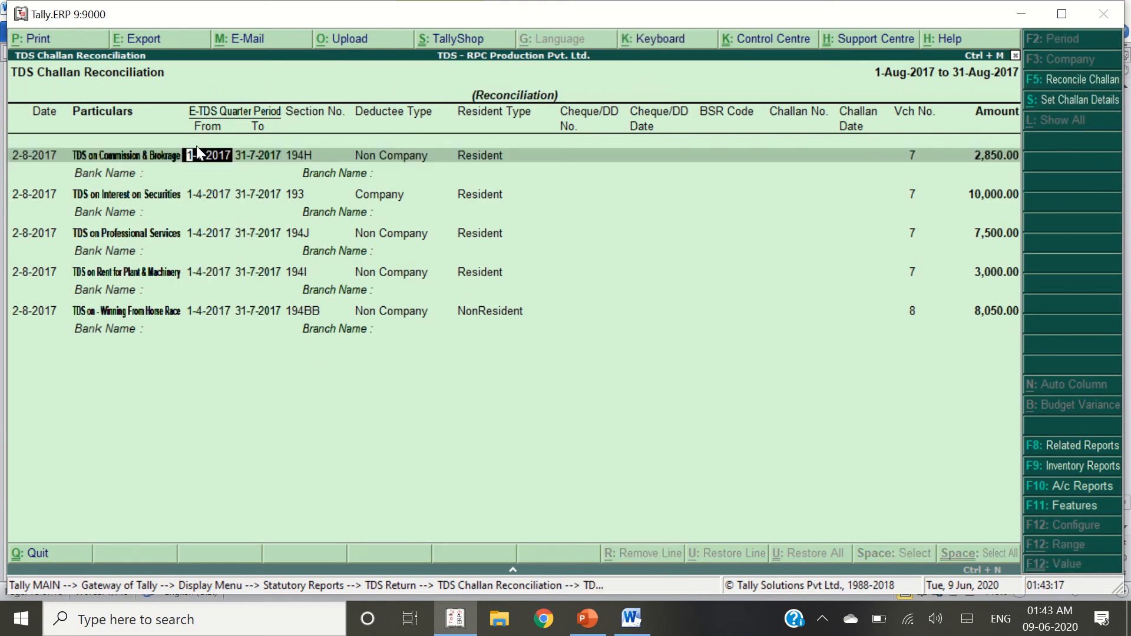
key("Return")
key("Return")
key("Return")
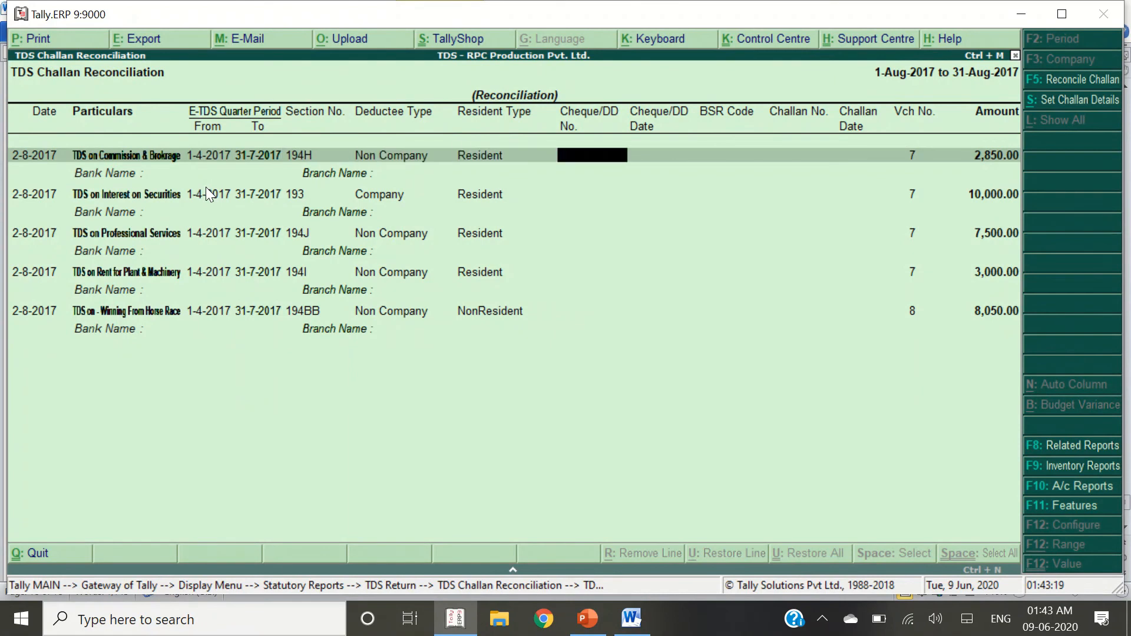
key("alt+s")
key("Escape")
key("alt+s")
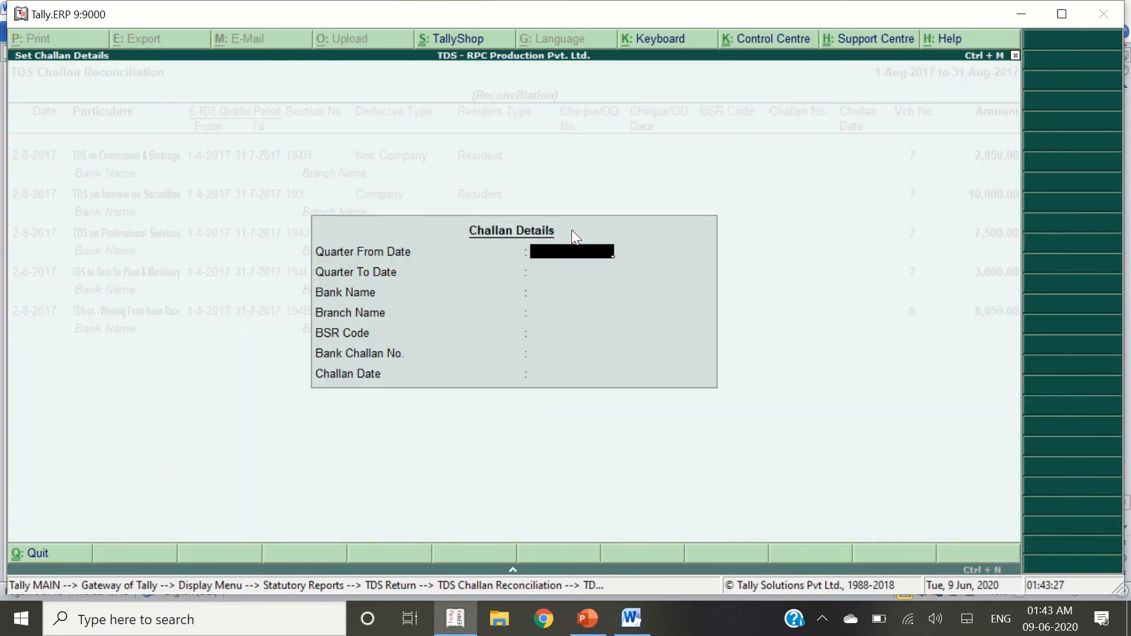
key("alt+Tab")
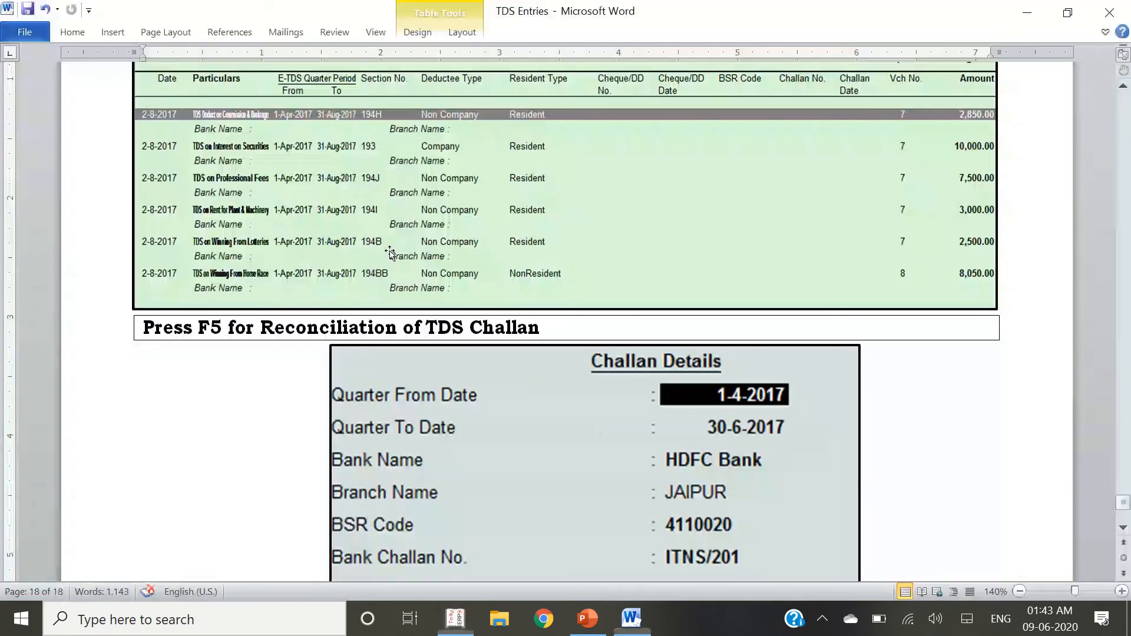
scroll(418, 299, "down", 2)
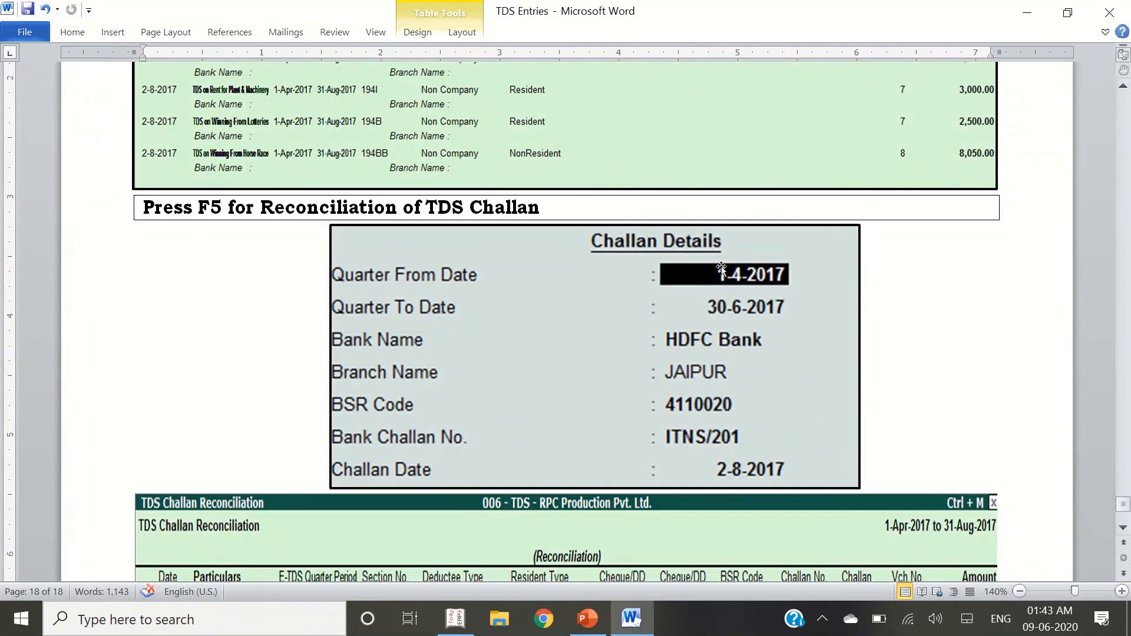
key("alt+Tab")
Enter the period from 1-4-2017 to 31-7-2017
type("1-4")
key("Return")
type("30-6")
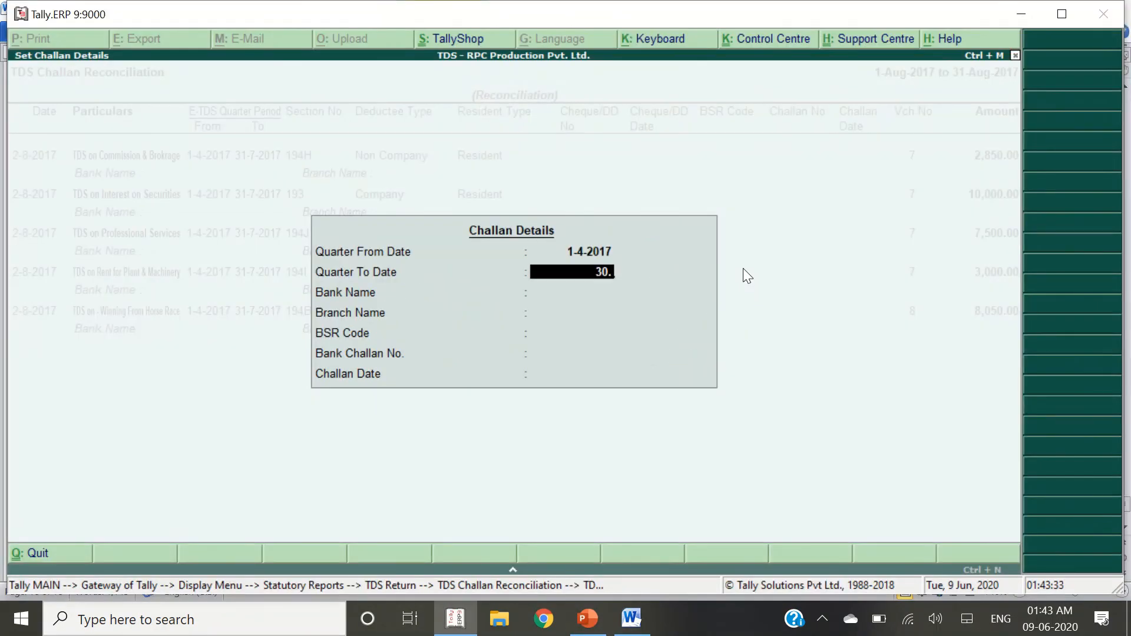
key("Return")
key("BackSpace")
type("31-7")
key("Return")
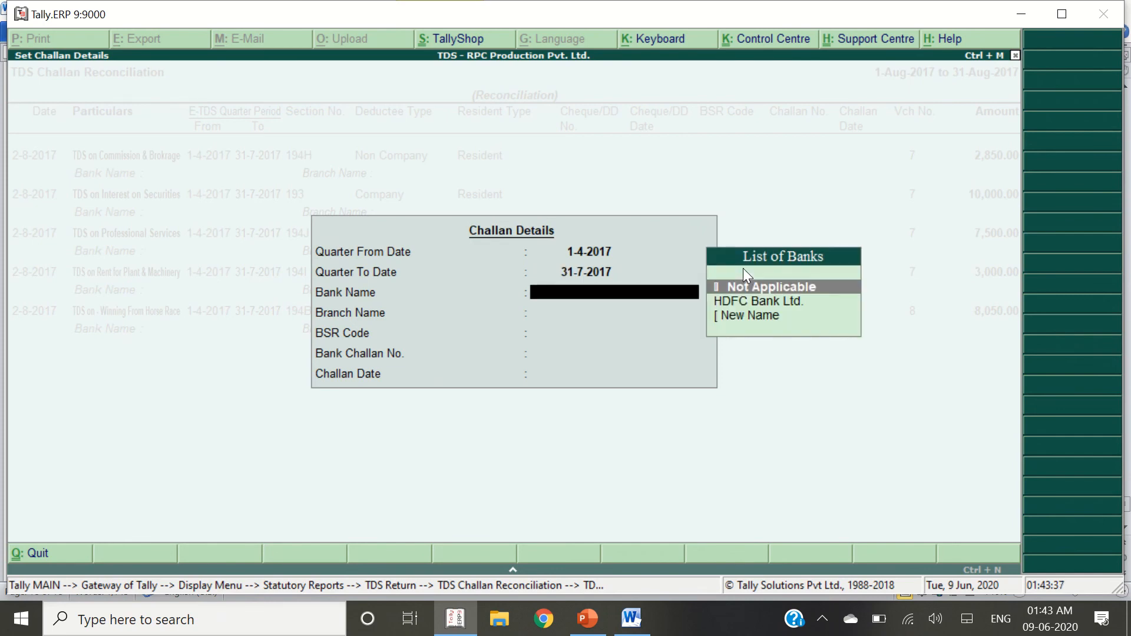
Choose HDFC Bank Ltd. as the bank with branch Jaipur
key("Down")
key("Return")
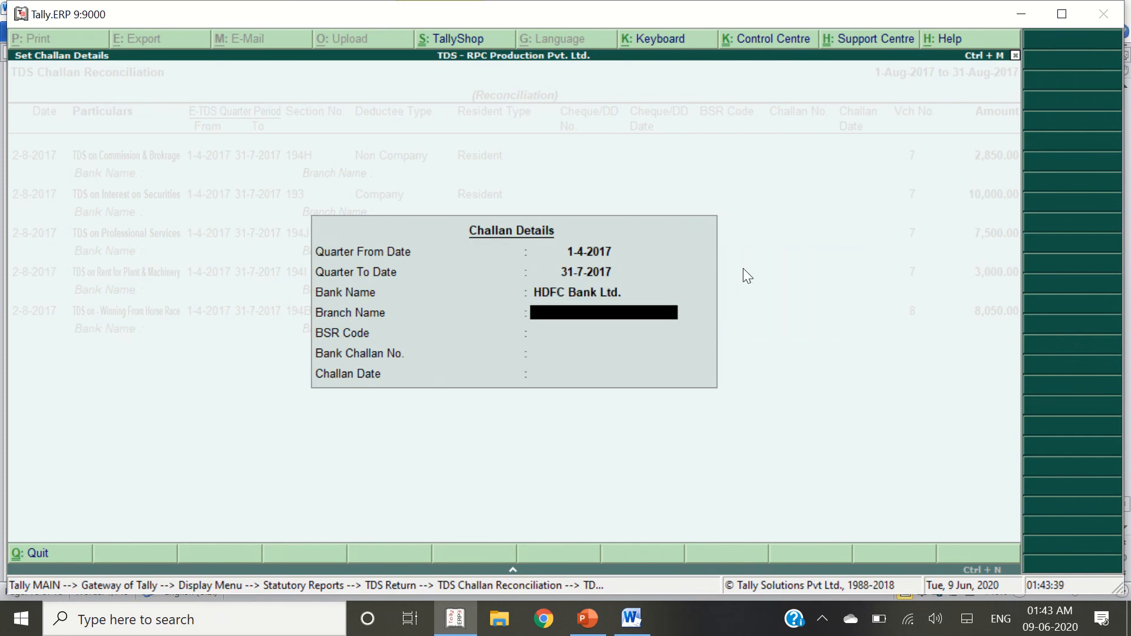
type("Jaipur")
key("alt+Tab")
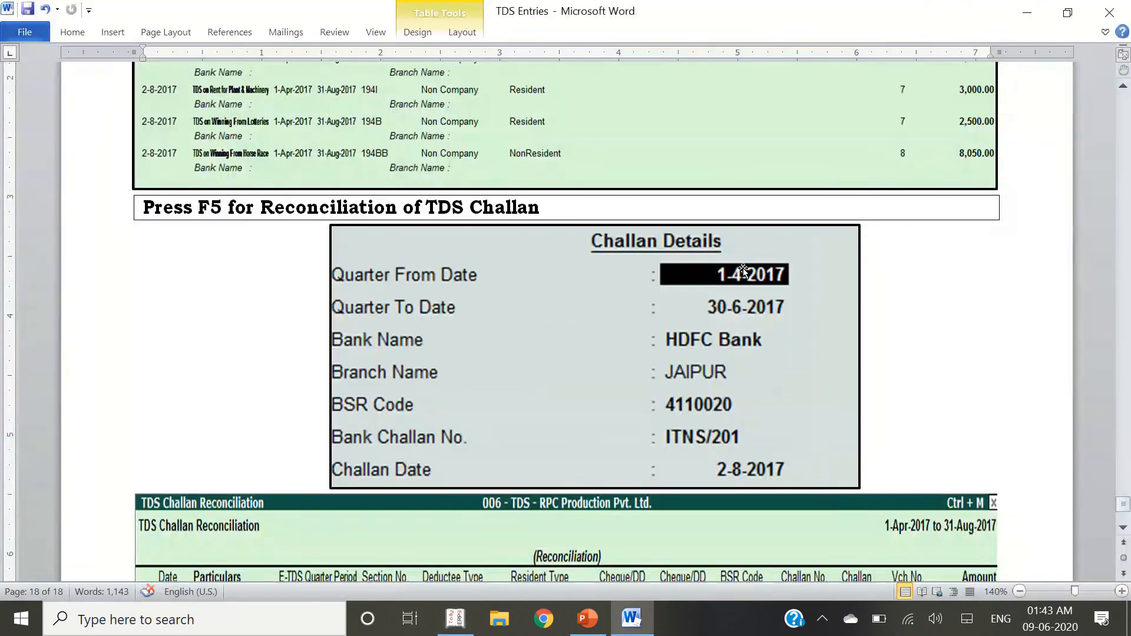
key("alt+Tab")
key("Return")
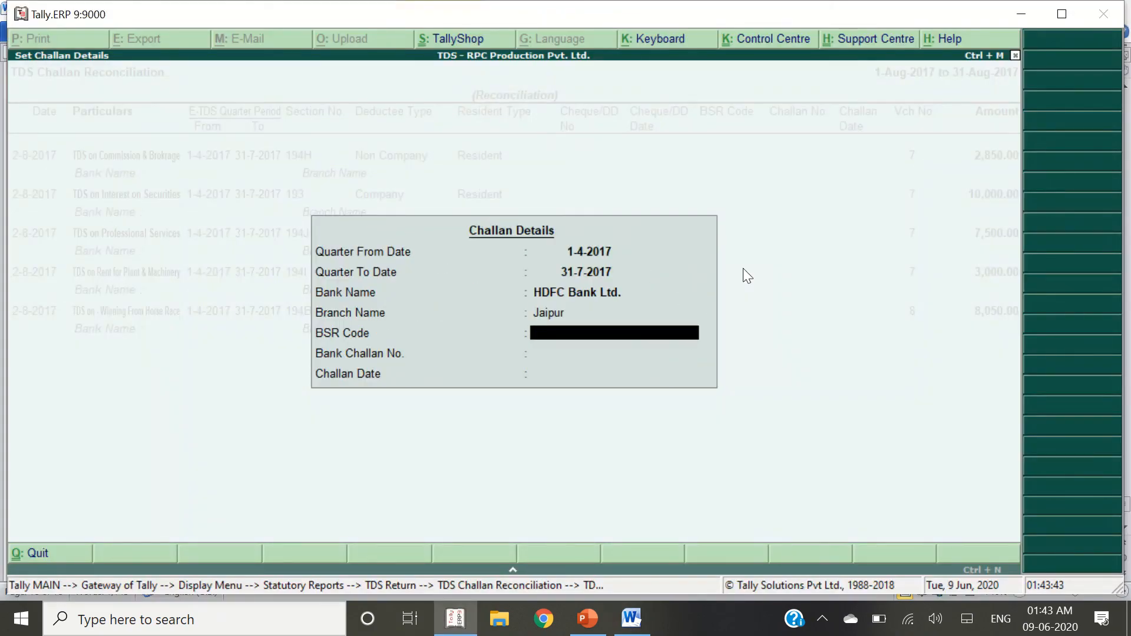
Enter BSR code 4110020 and challan number Itns/201
key("alt+Tab")
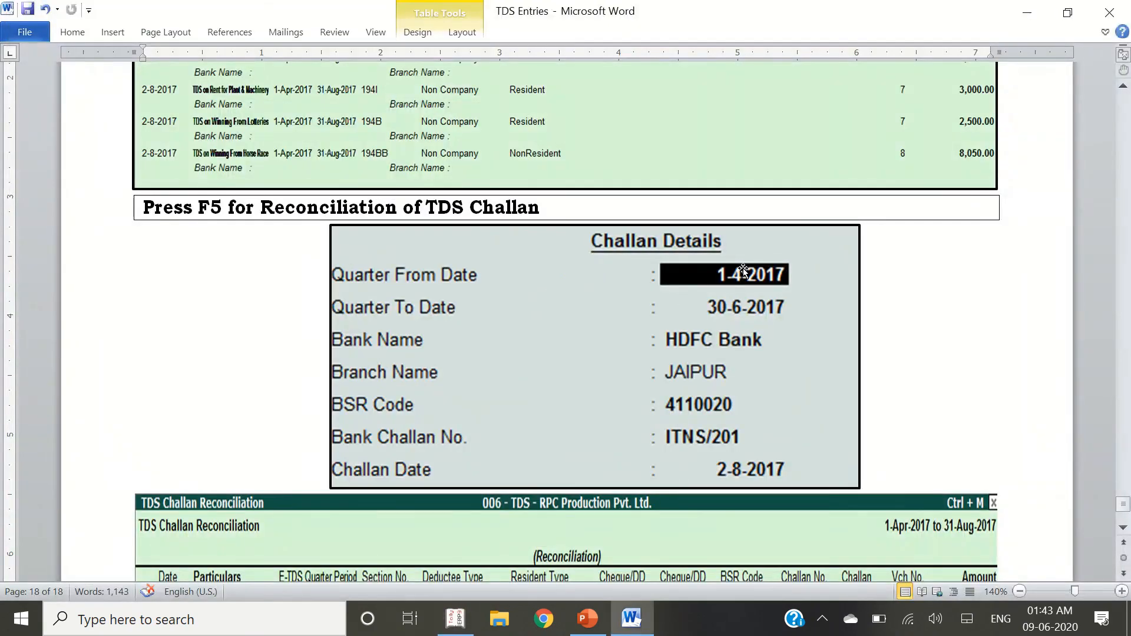
key("alt+Tab")
type("41100")
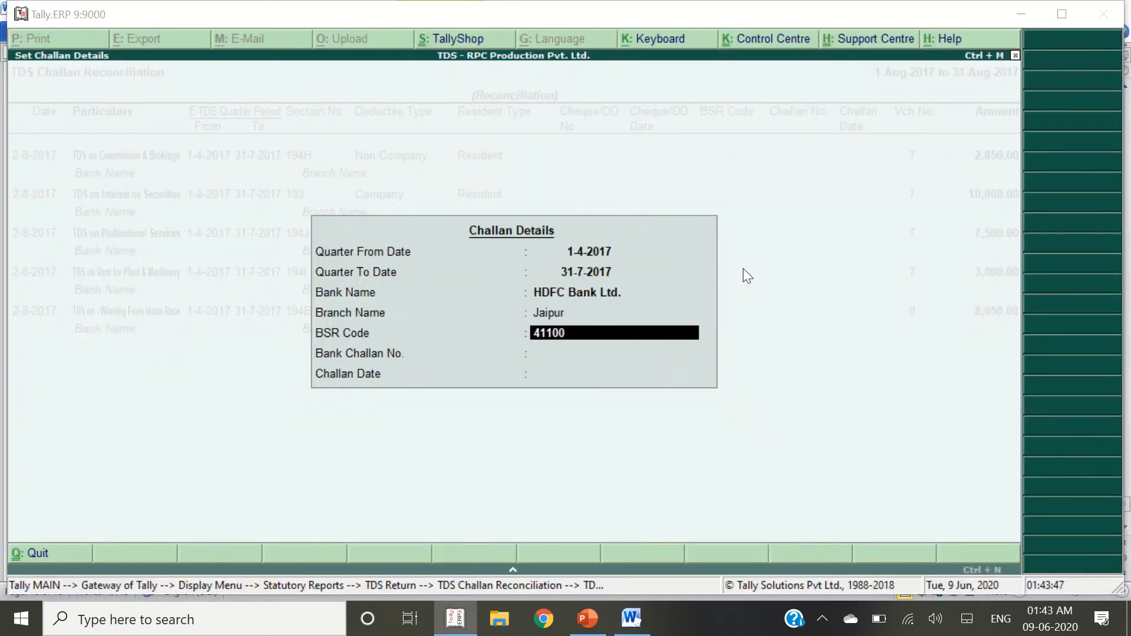
key("alt+Tab")
key("alt+Tab")
type("20")
key("Return")
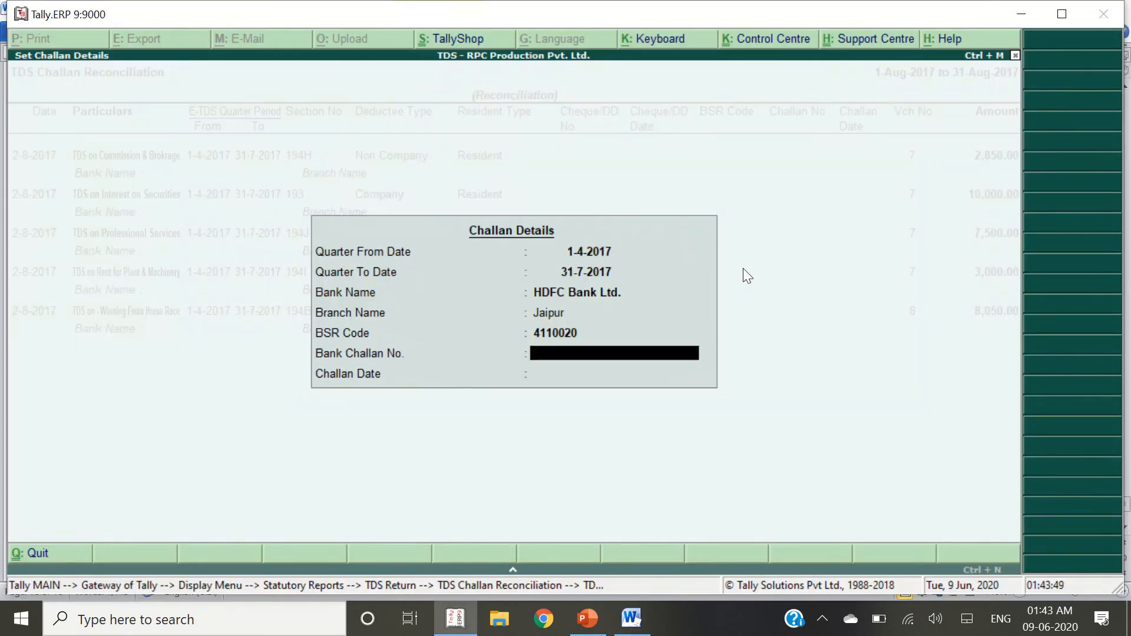
key("alt+Tab")
key("alt+Tab")
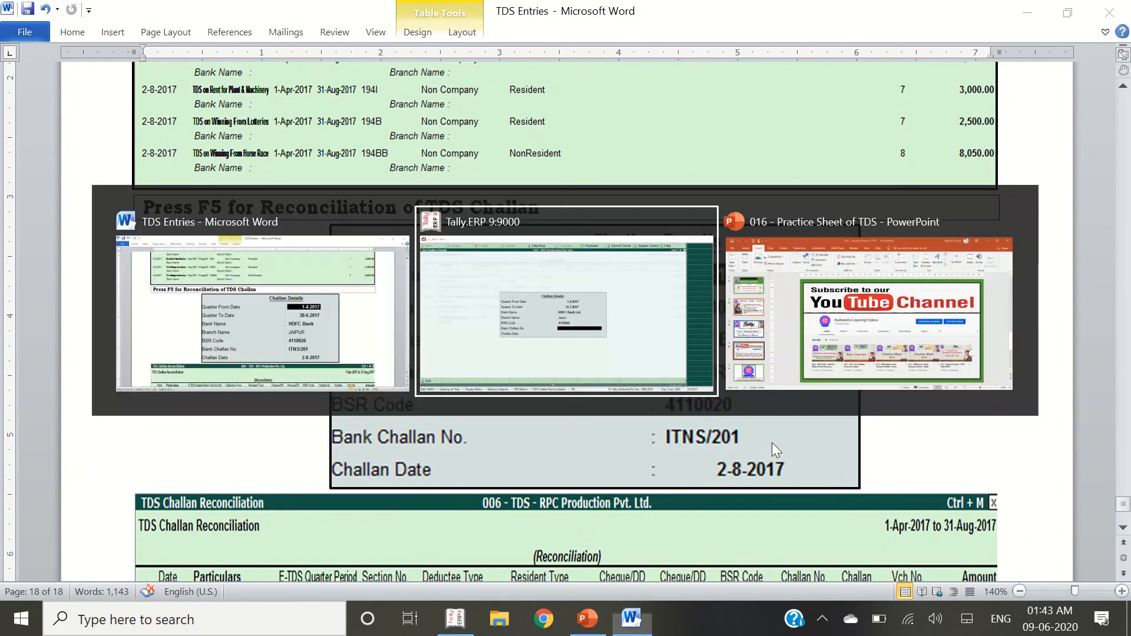
type("Itns/")
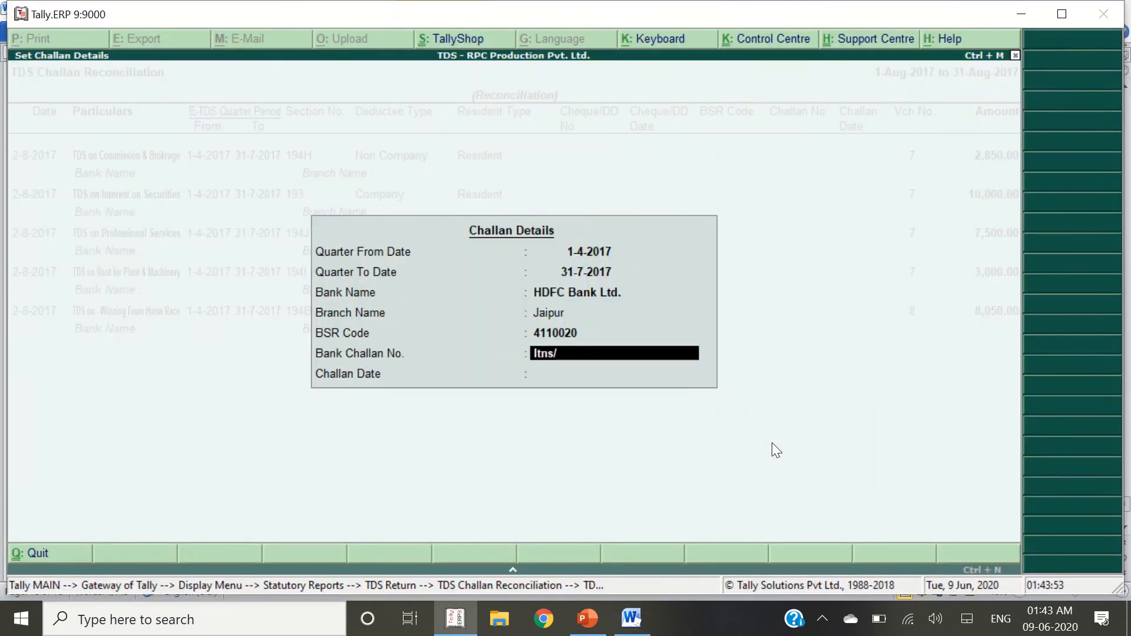
type("201")
key("Return")
Set the challan date to 2-8-2017 and apply the details to all rows
key("alt+Tab")
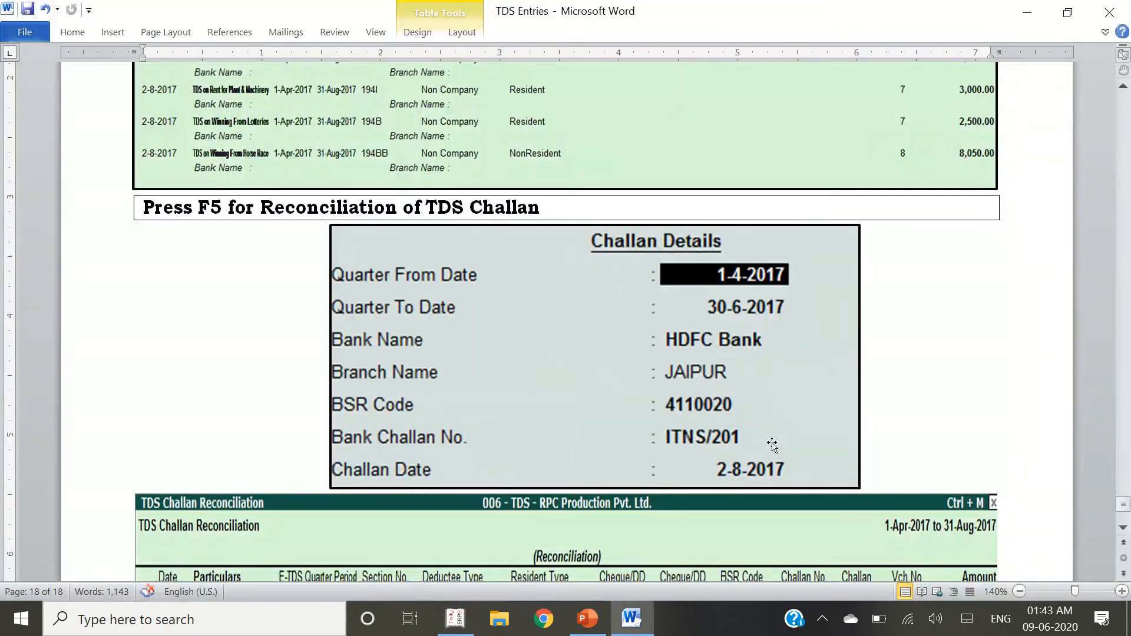
key("alt+Tab")
type("2-8-17")
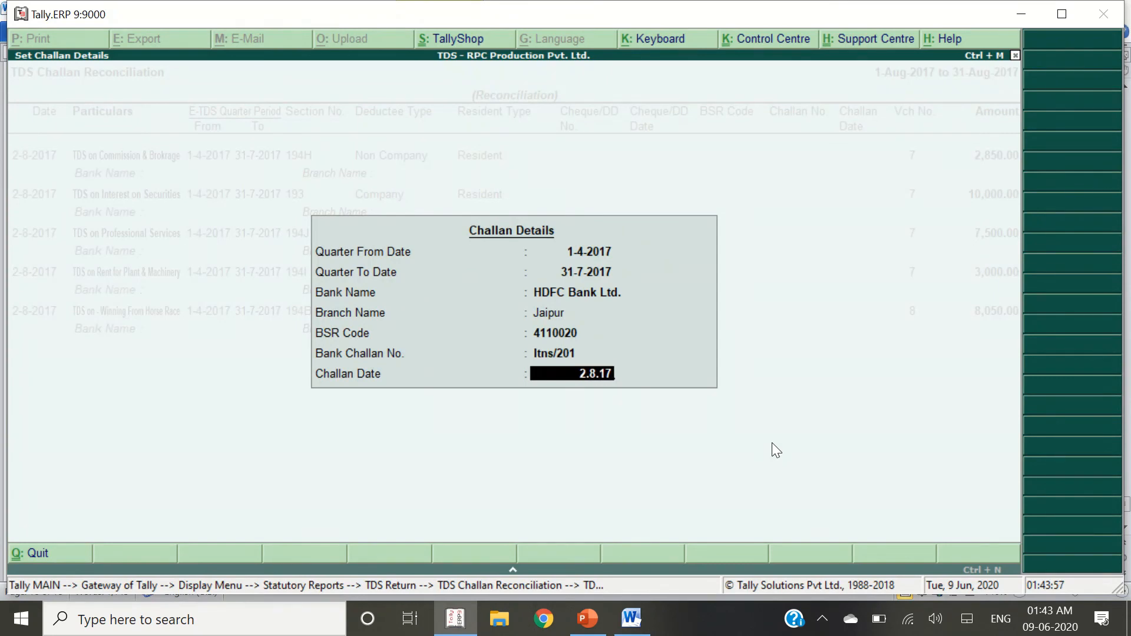
key("Return")
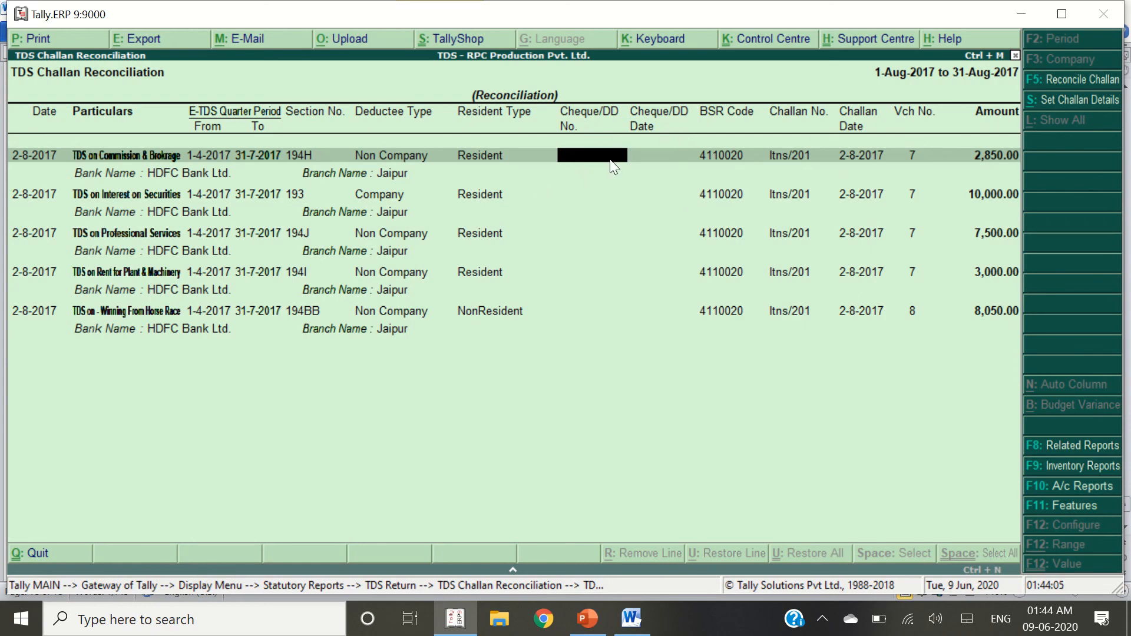
Record cheque 100035 dated 2-8-2017 for the first two TDS payments
key("alt+Tab")
scroll(578, 297, "down", 8)
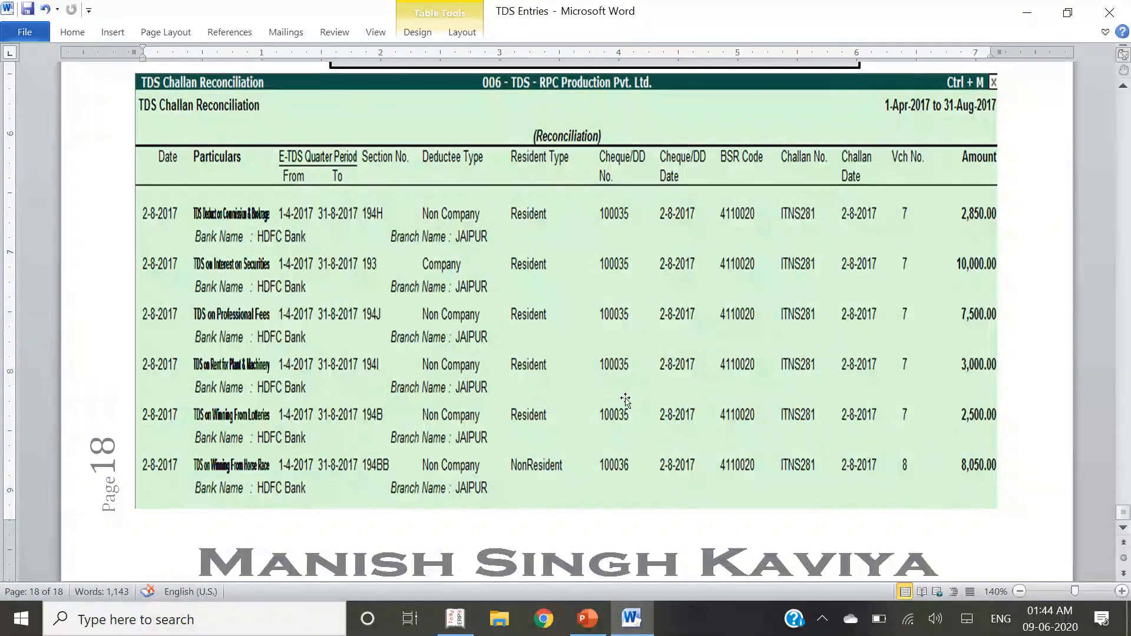
key("alt+Tab")
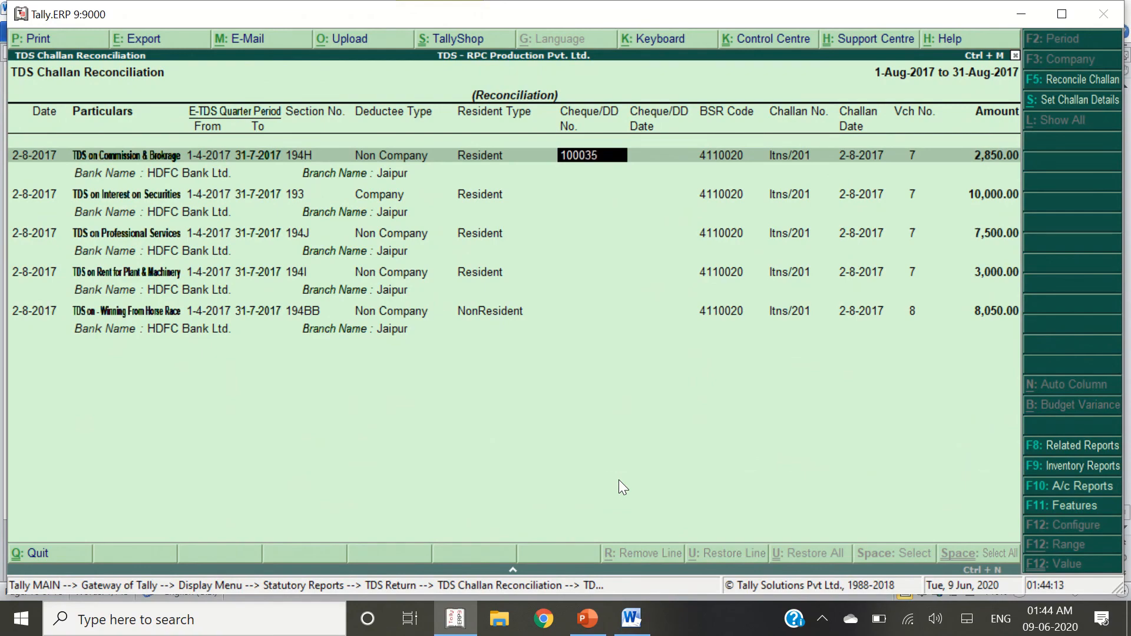
key("Return")
key("alt+Tab")
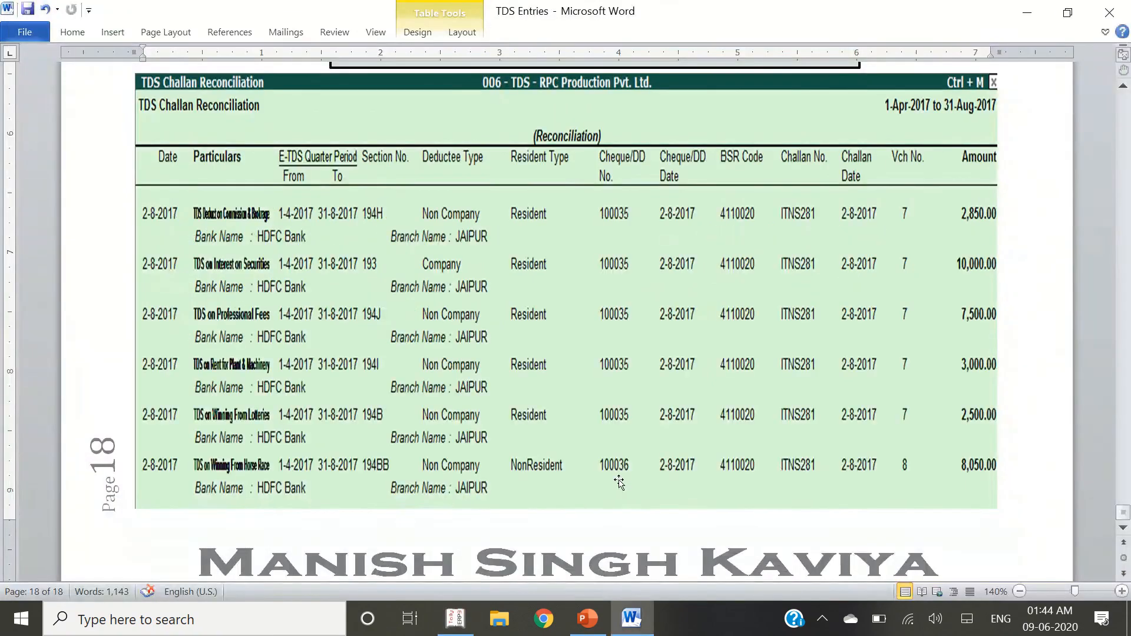
key("alt+Tab")
type("2.8")
key("Return")
key("Return")
key("Return")
key("Return")
key("Return")
key("Return")
key("Return")
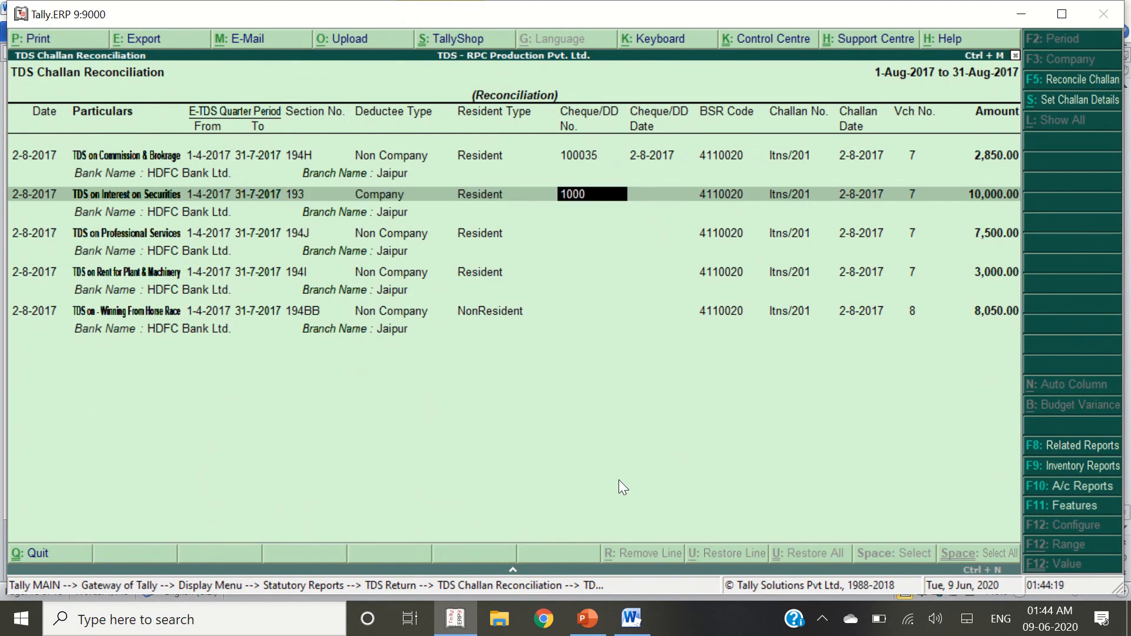
key("Return")
type("2")
key("Return")
key("Return")
key("Return")
key("Return")
key("Return")
key("Return")
key("Return")
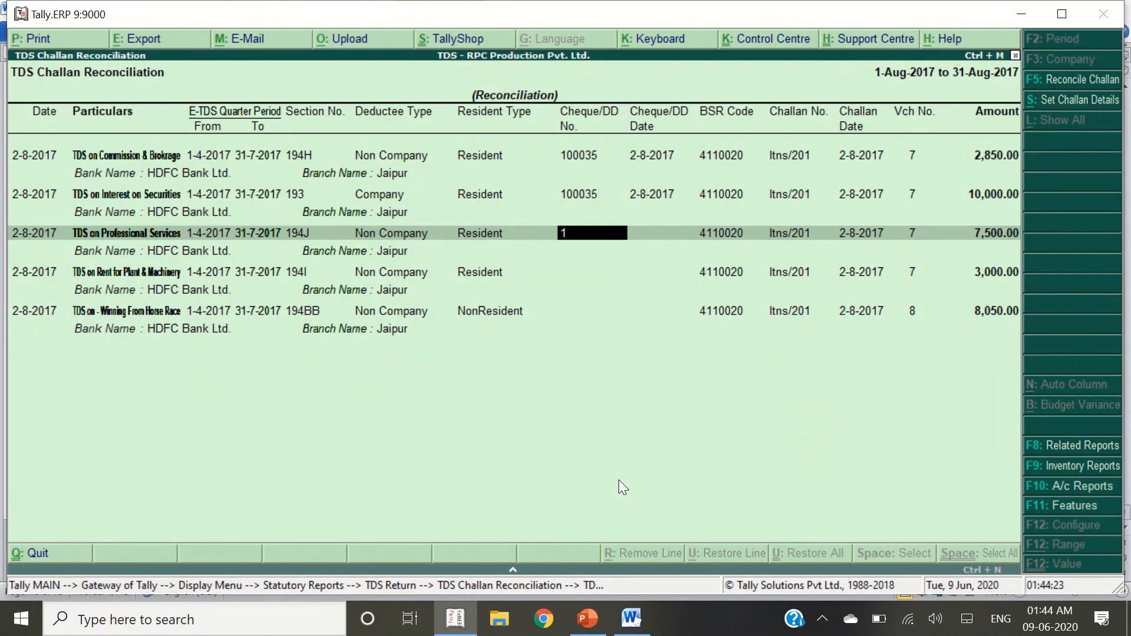
Record cheque 100035 for payments three and four, 100036 for the last, dated 2-8-2017, and accept
type("100035")
key("Return")
key("Return")
key("Return")
key("Return")
key("Return")
key("Return")
key("Return")
key("Return")
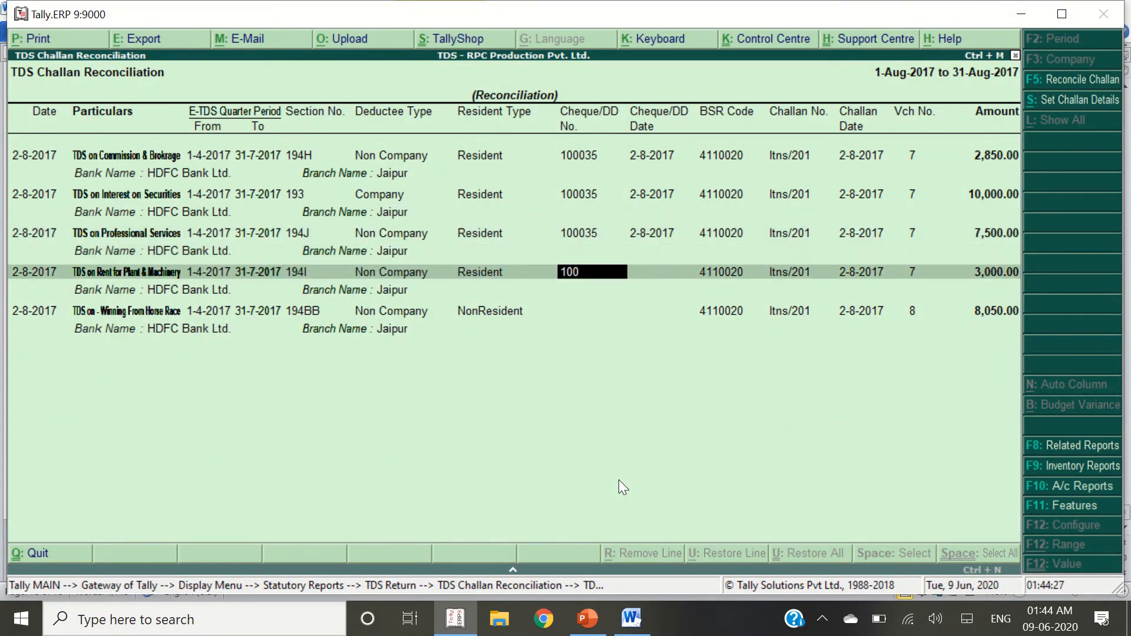
key("Return")
type("2.8")
key("Return")
key("Return")
key("Return")
key("Return")
key("Return")
key("Return")
key("Return")
key("Return")
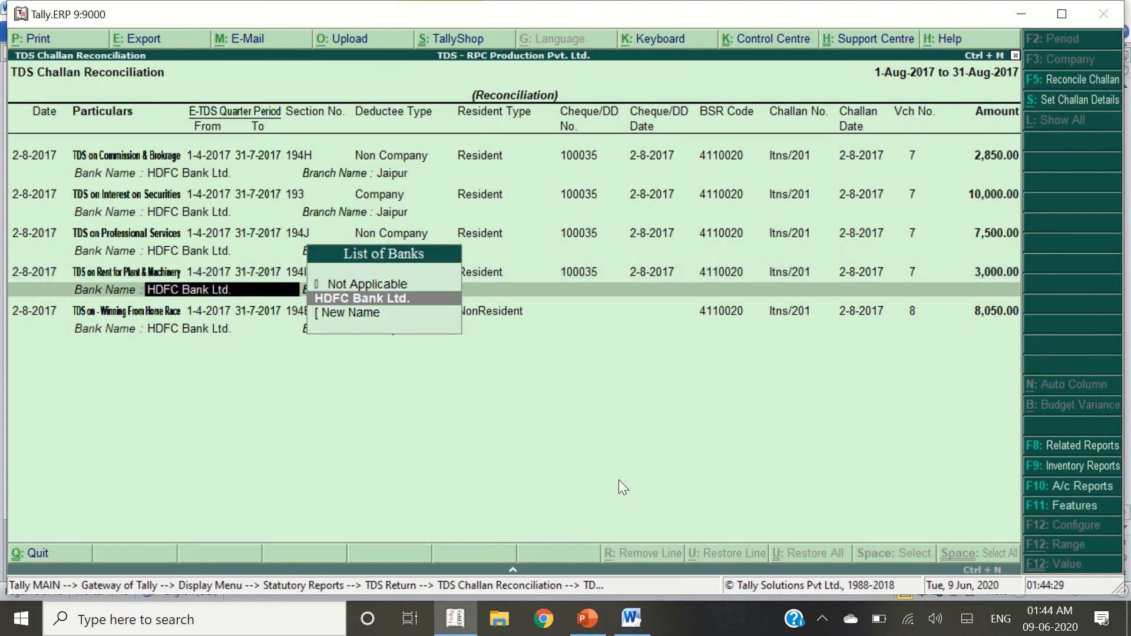
key("Return")
key("Return")
key("Return")
type("100036")
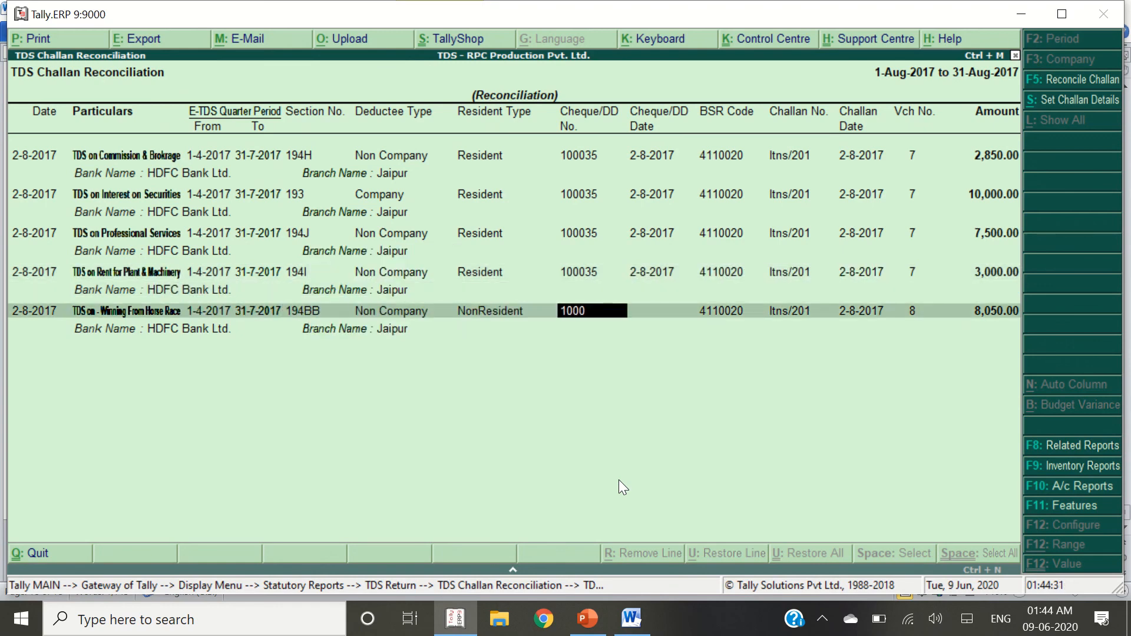
key("Return")
type("2.8")
key("Return")
key("Return")
key("Return")
key("Return")
key("Return")
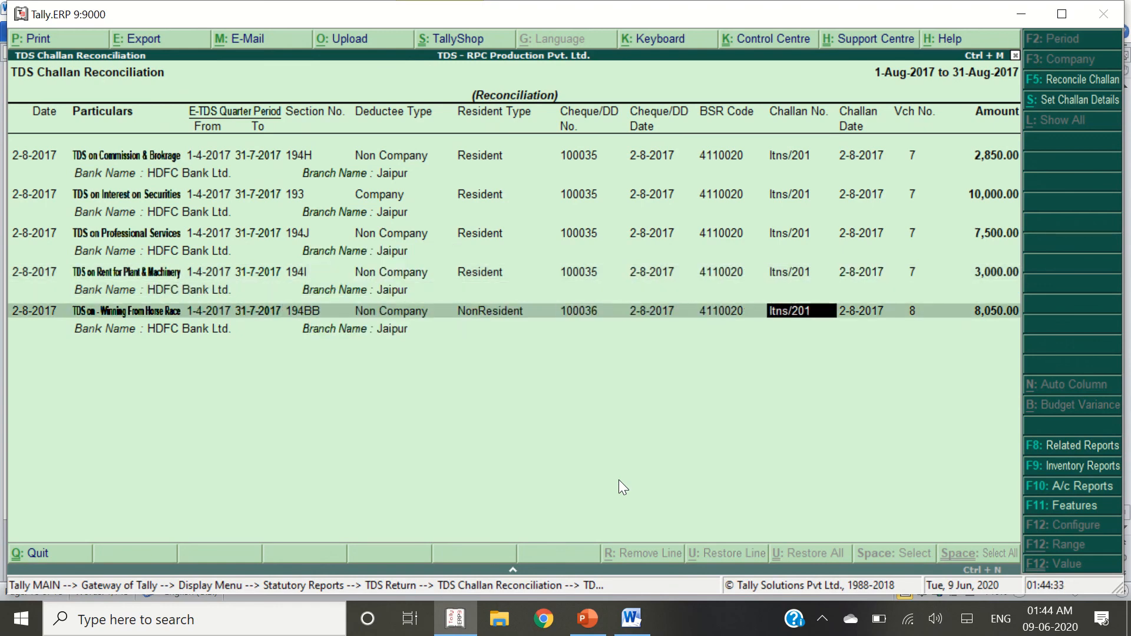
key("Return")
key("Return")
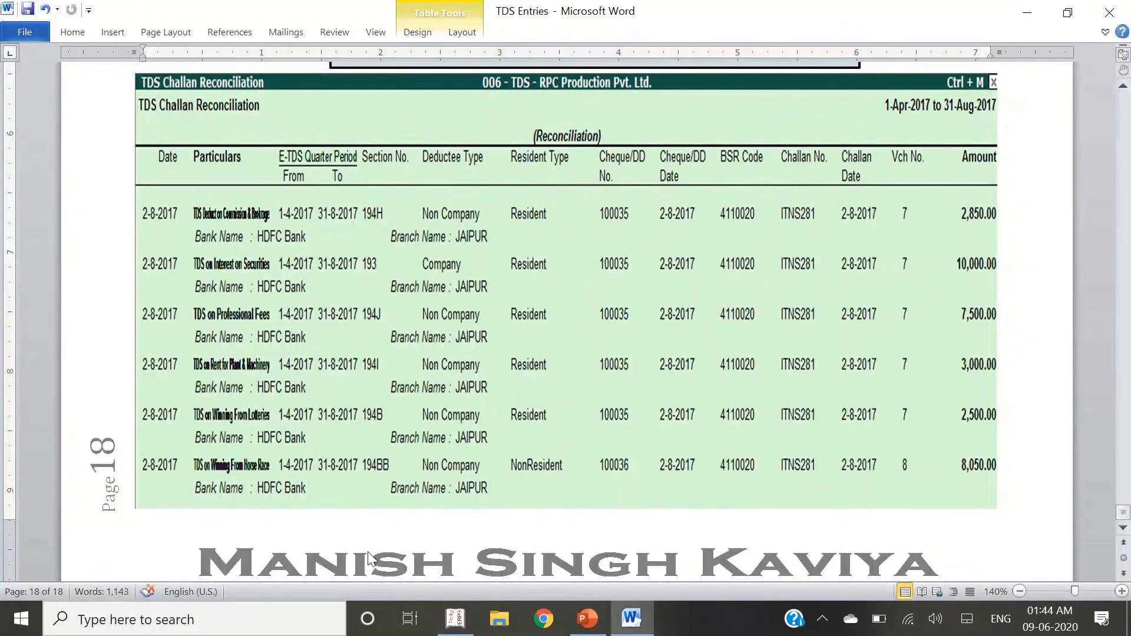
Scroll the Word notes back up and show the PowerPoint slide 5 'Thanks for Watching'
scroll(507, 333, "up", 10)
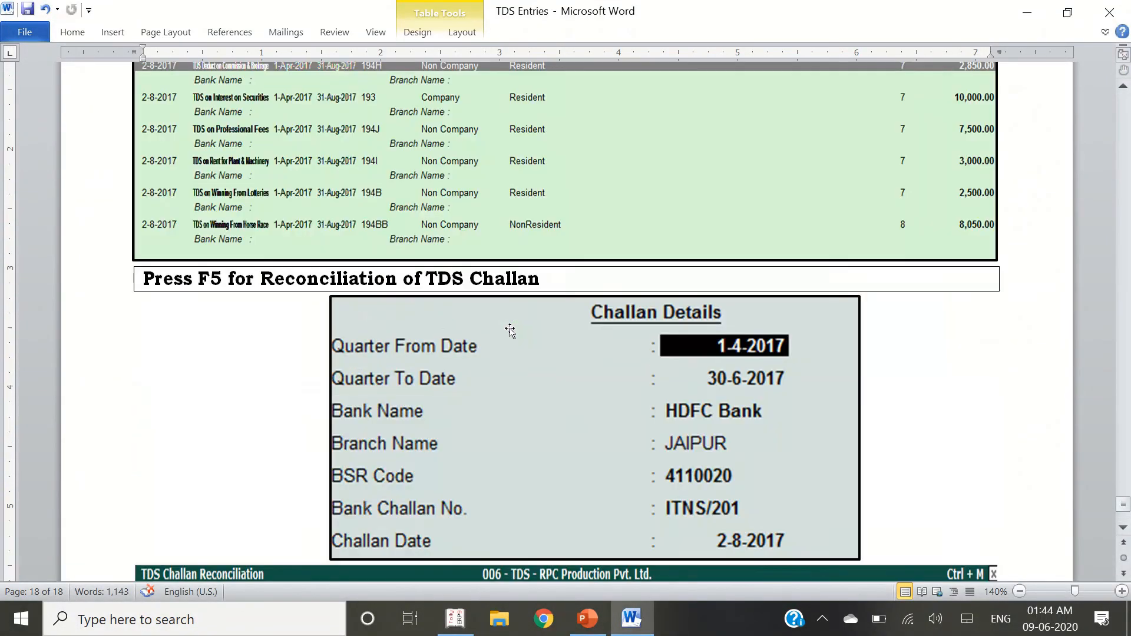
scroll(486, 360, "up", 20)
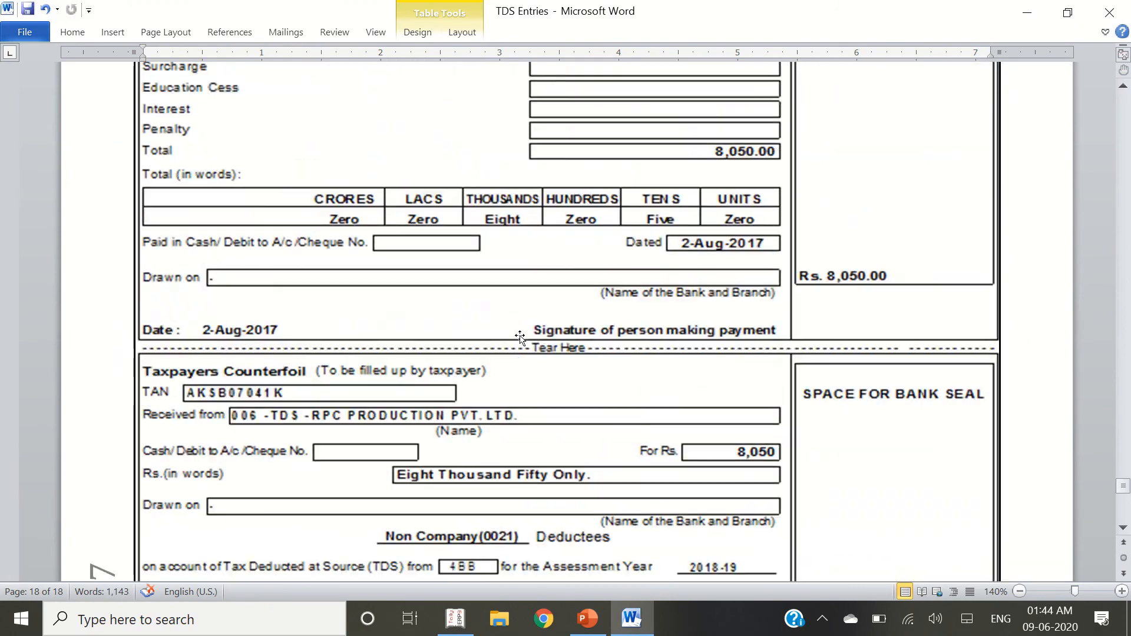
scroll(562, 299, "up", 20)
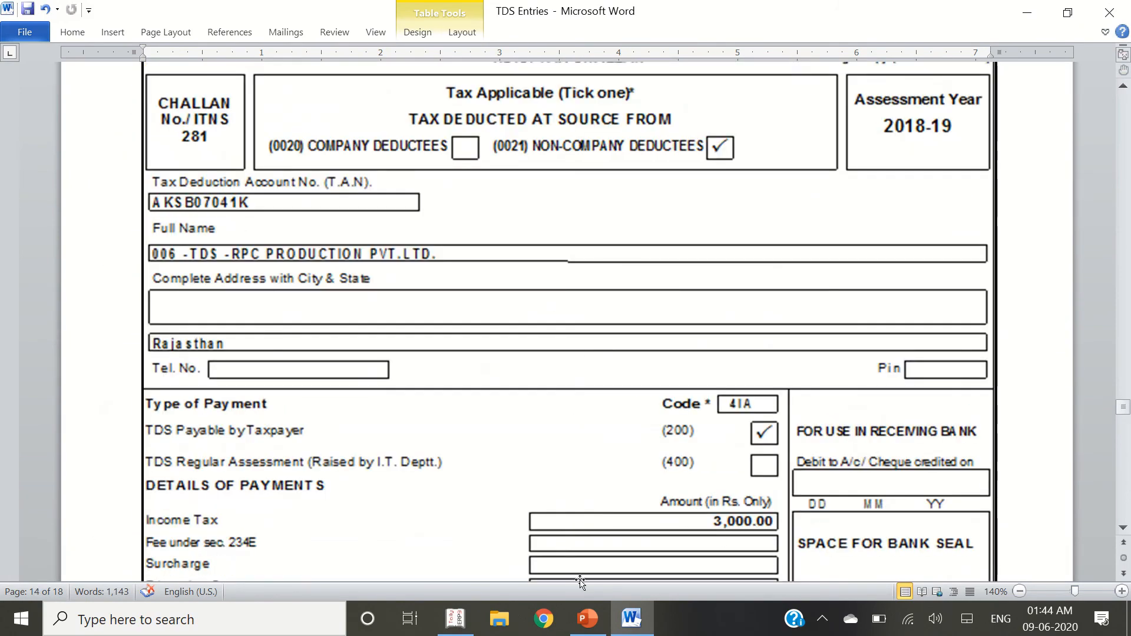
left_click(591, 622)
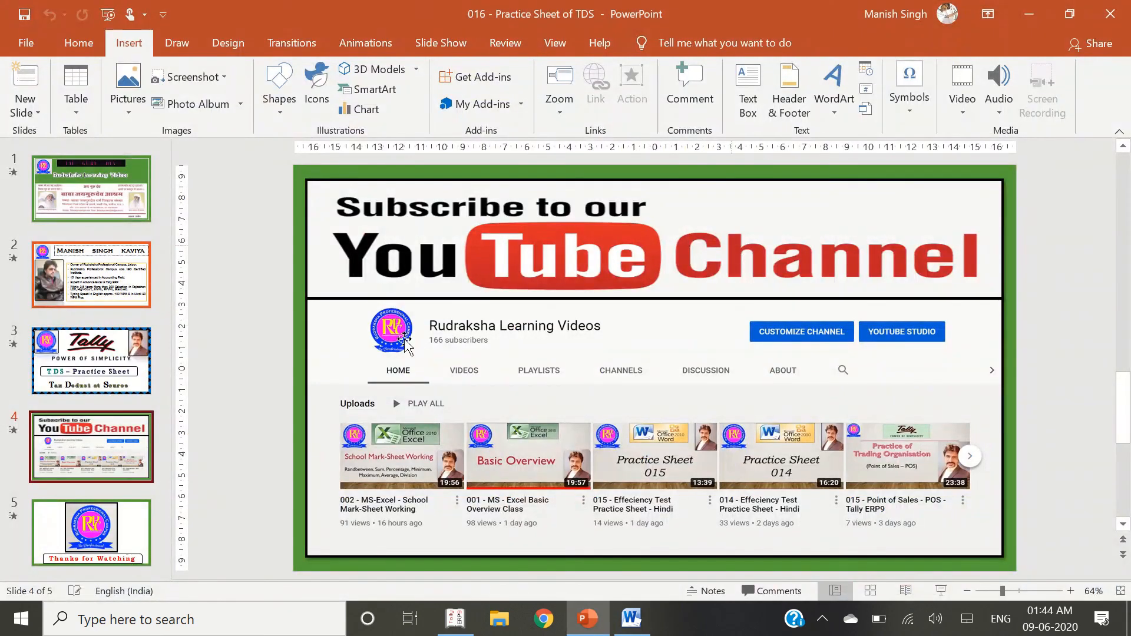
left_click(103, 521)
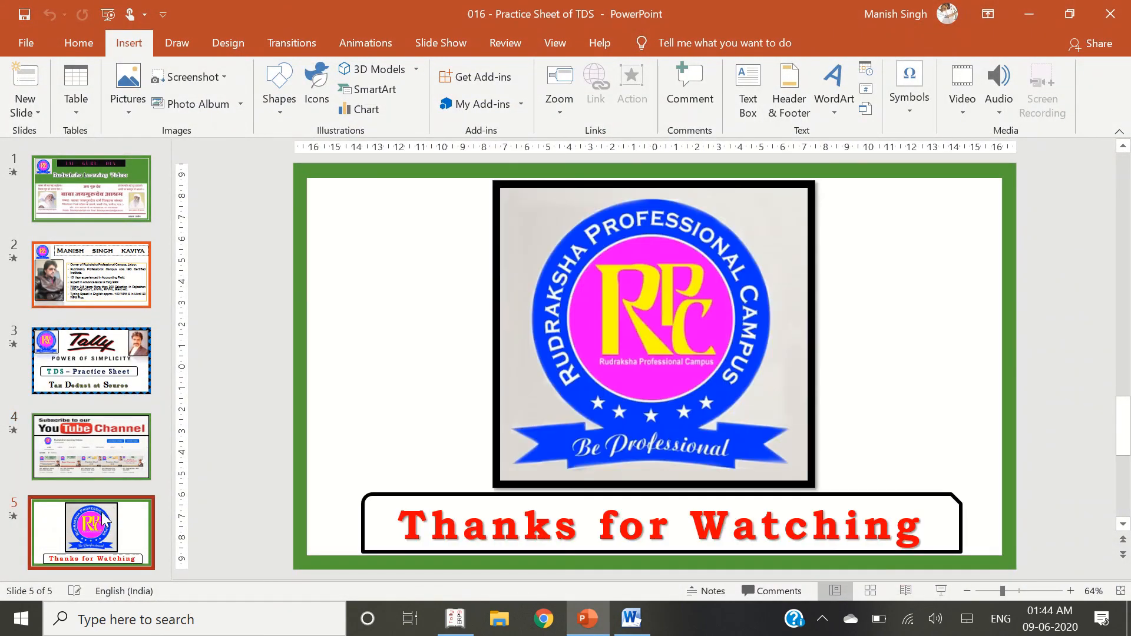